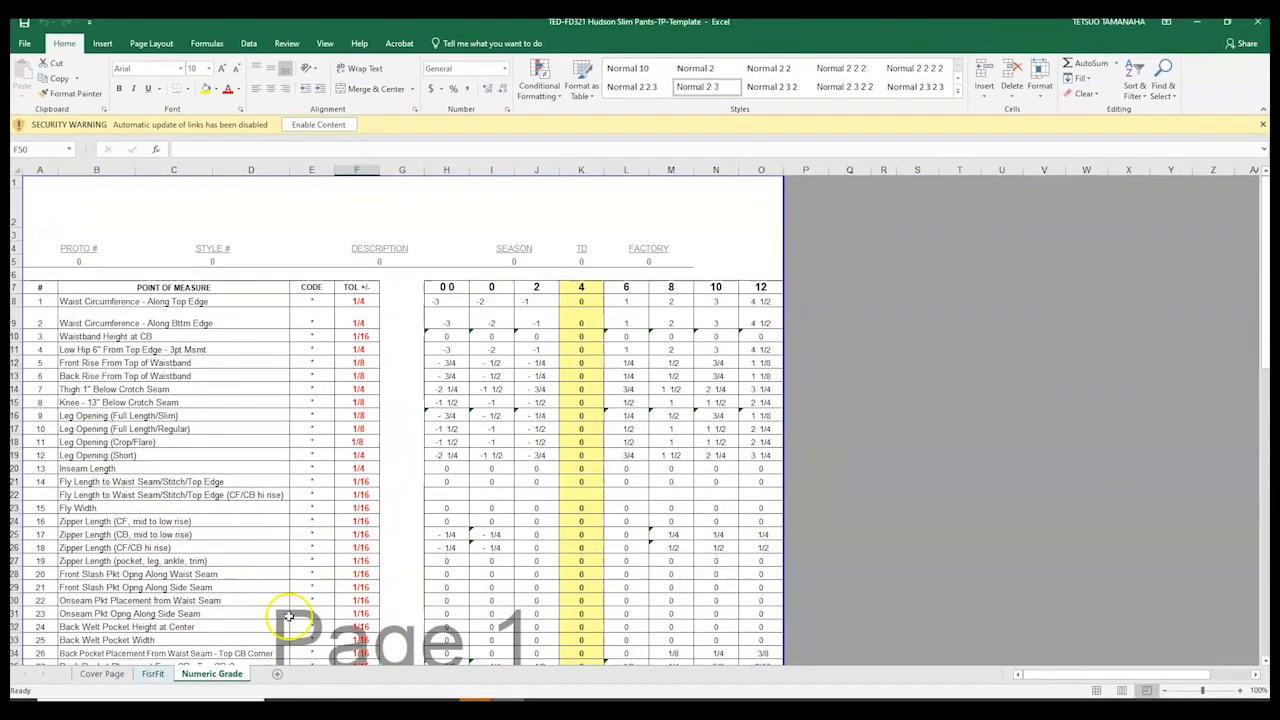
# - Review the Cover Page, FisrFit and Numeric Grade sheets of the Hudson Slim Pants template workbook
pyautogui.click(100, 676)
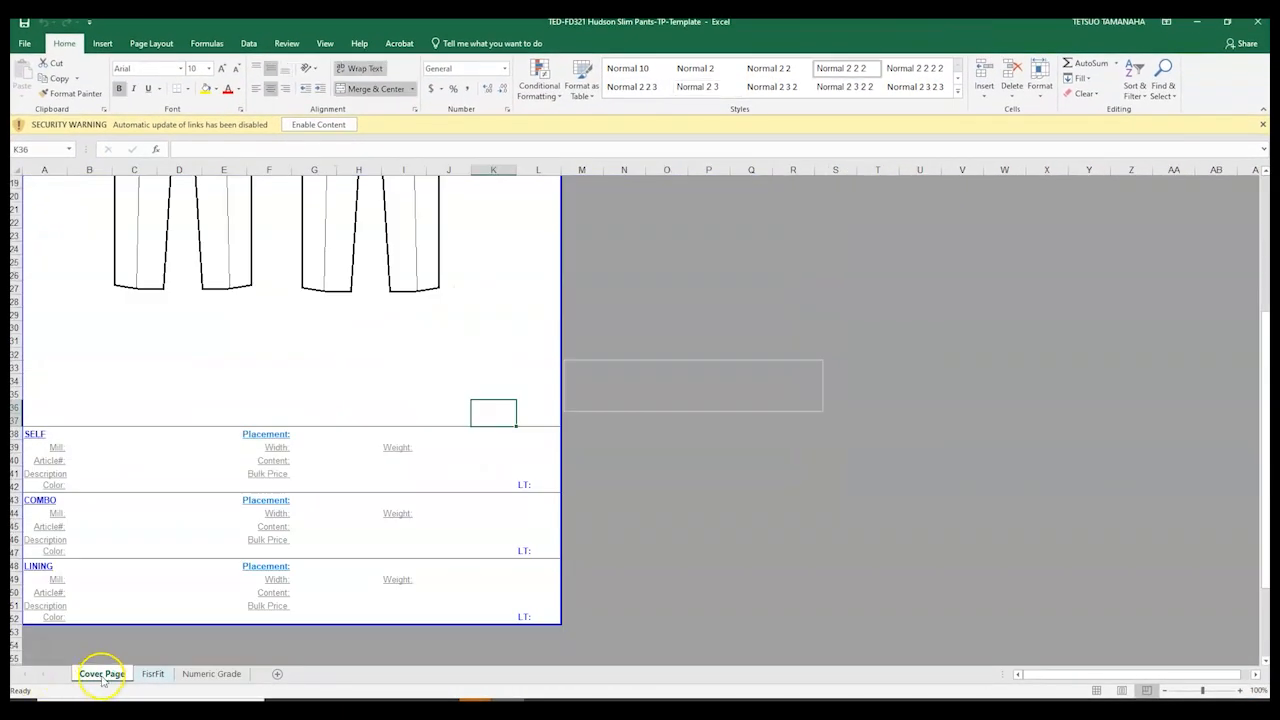
pyautogui.click(152, 674)
pyautogui.click(189, 676)
pyautogui.click(156, 676)
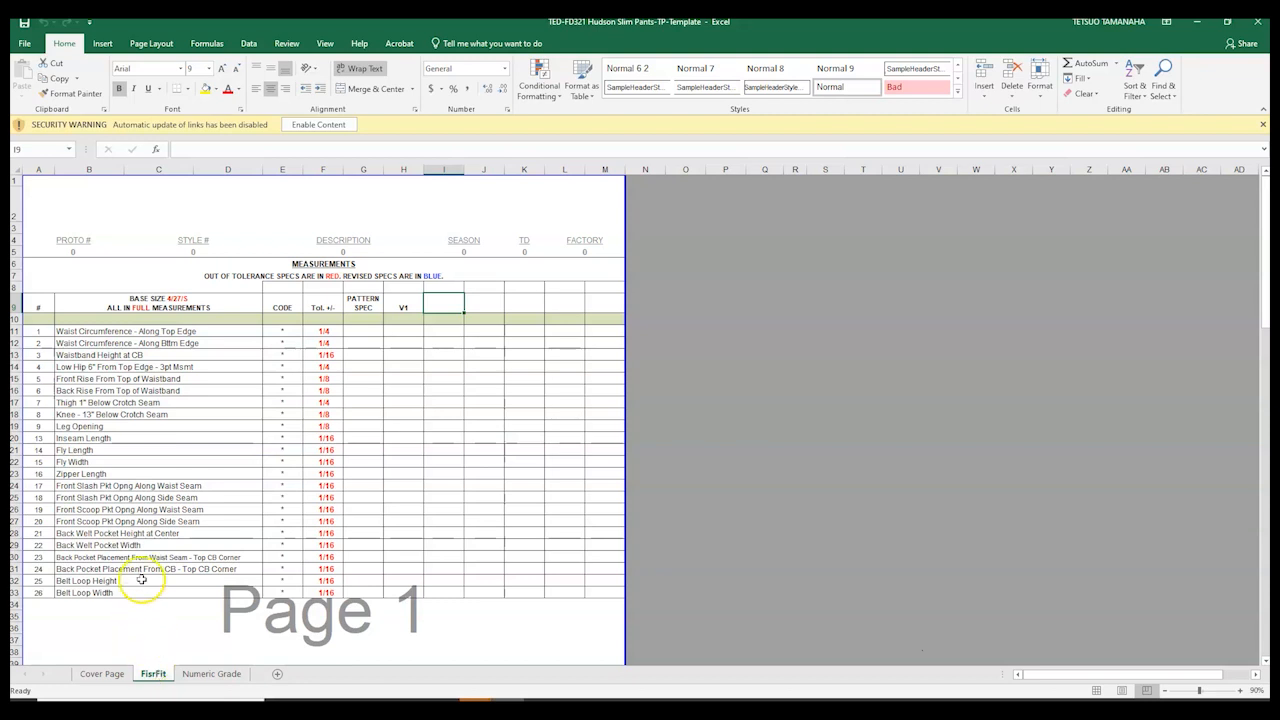
pyautogui.click(430, 511)
# - Put away the workbook and the Documents window, switch to AccuMark Explorer and collapse the D: drive's folders
pyautogui.click(1203, 27)
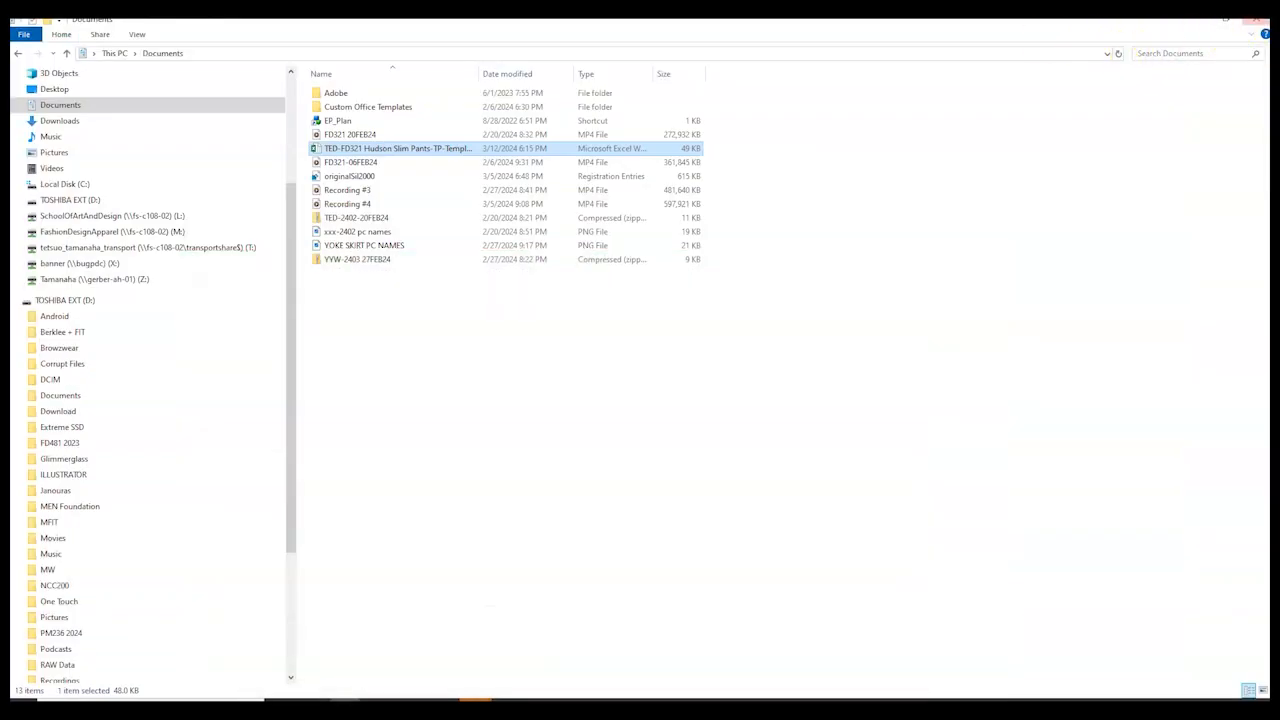
pyautogui.click(1257, 27)
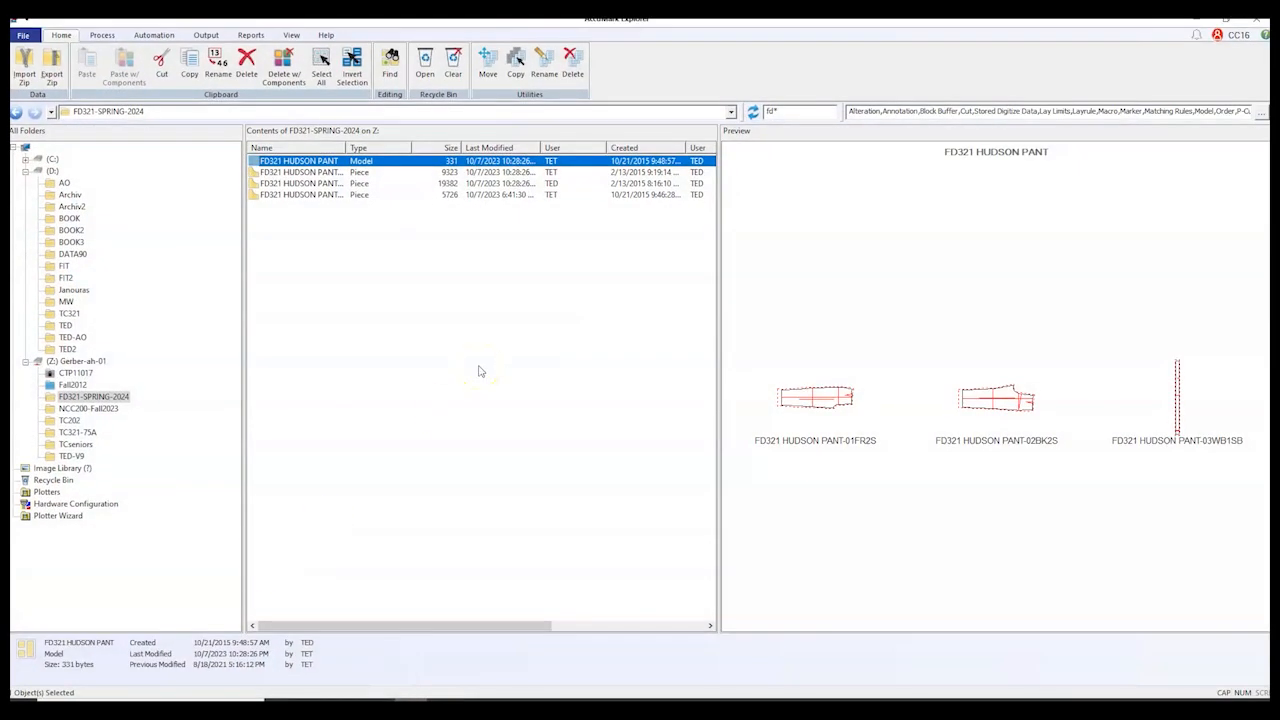
pyautogui.click(478, 371)
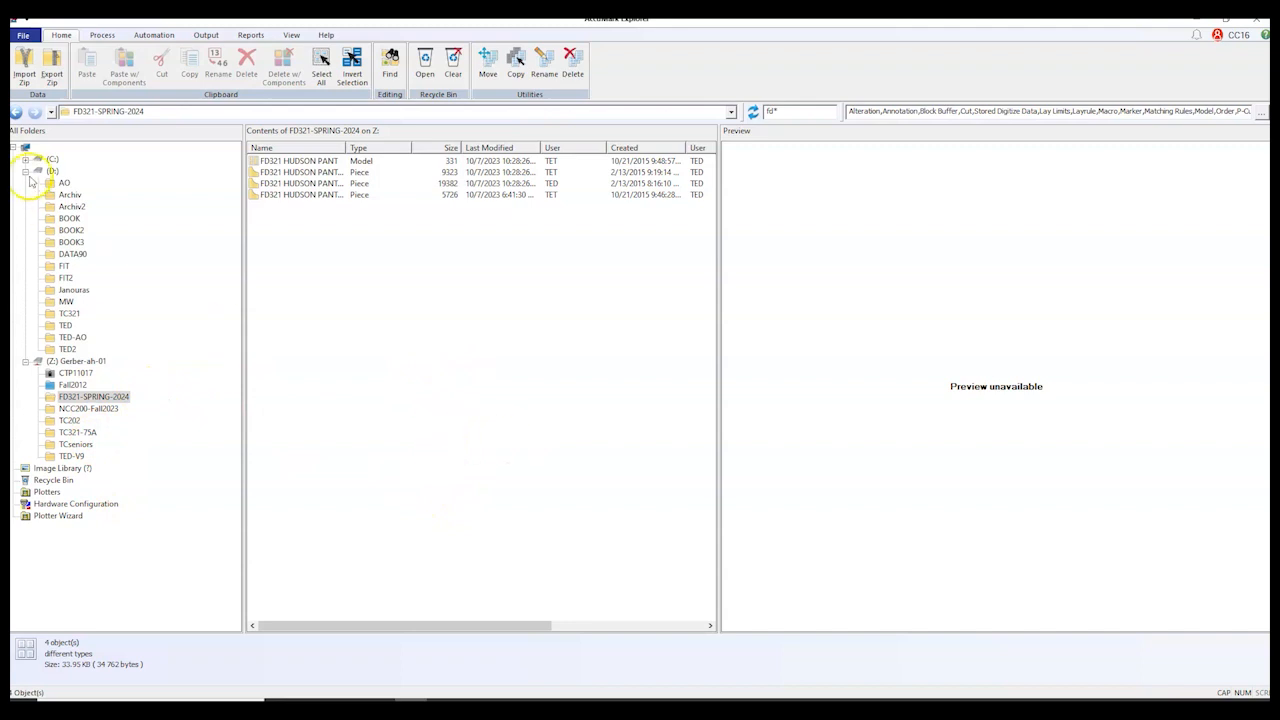
pyautogui.click(25, 171)
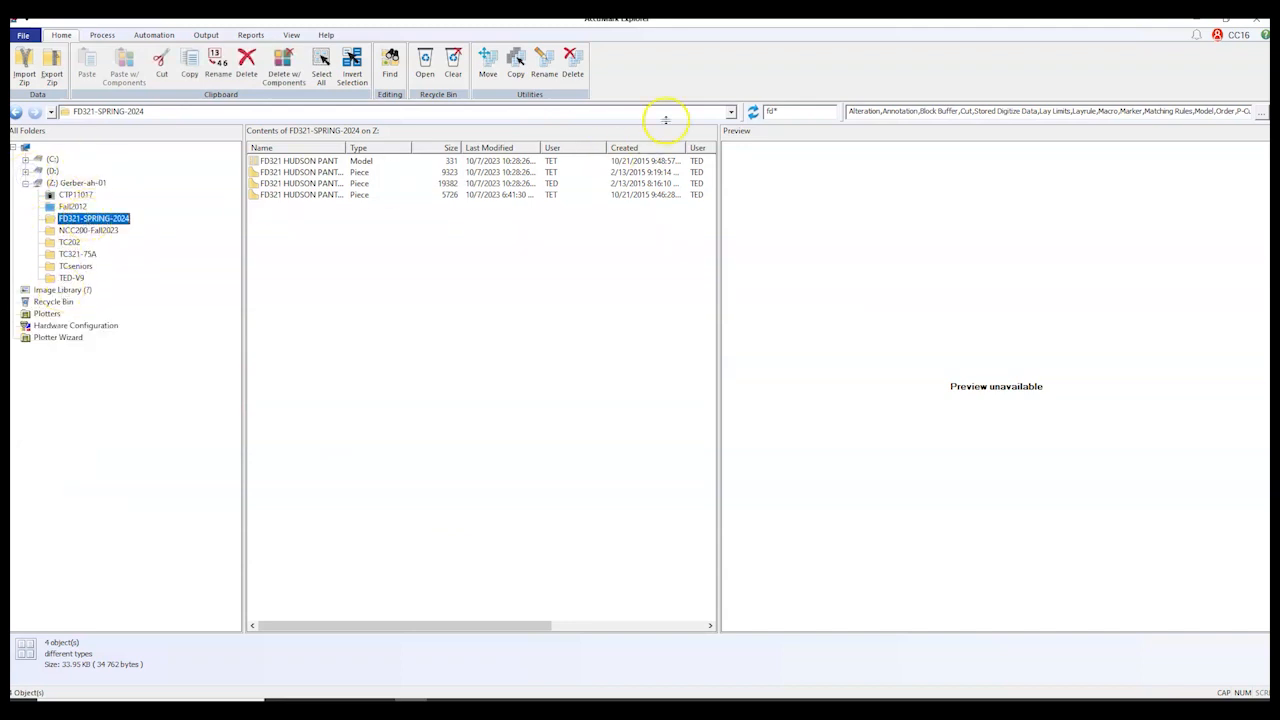
# - Filter the contents of the FD321-SPRING-2024 storage area by the name FD*
pyautogui.click(792, 111)
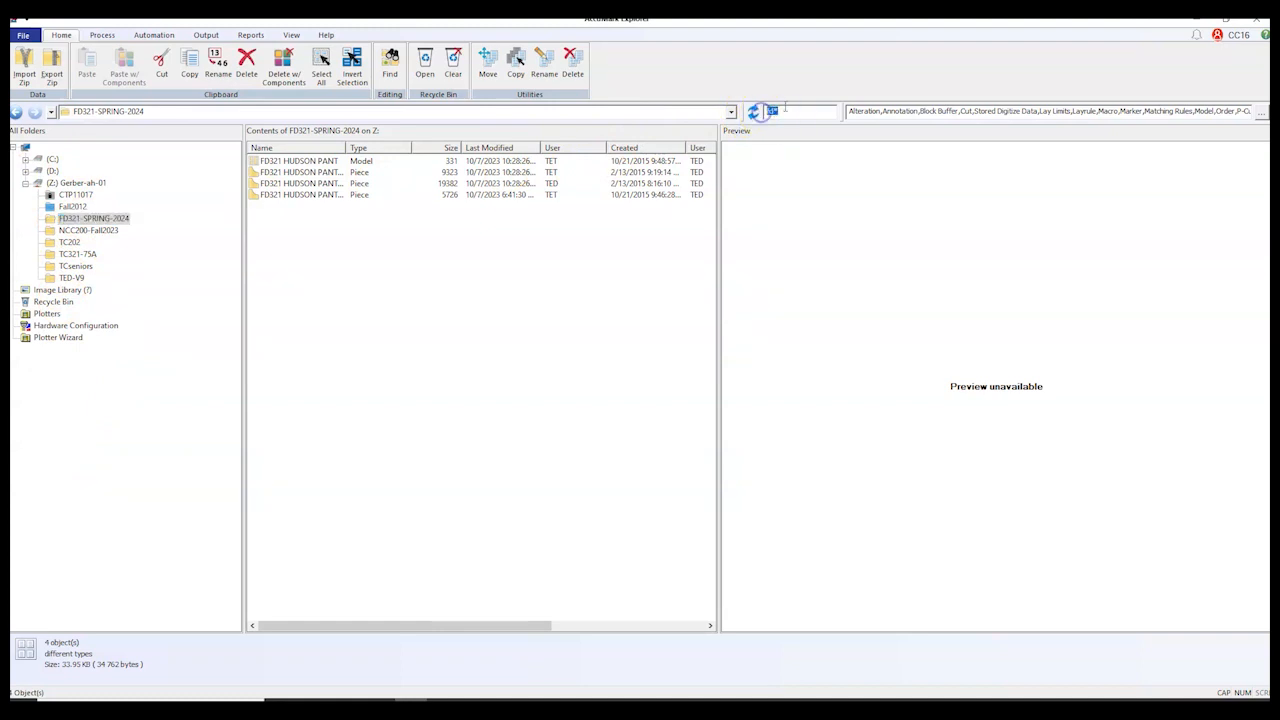
pyautogui.write('FD*')
pyautogui.press('Return')
pyautogui.click(443, 703)
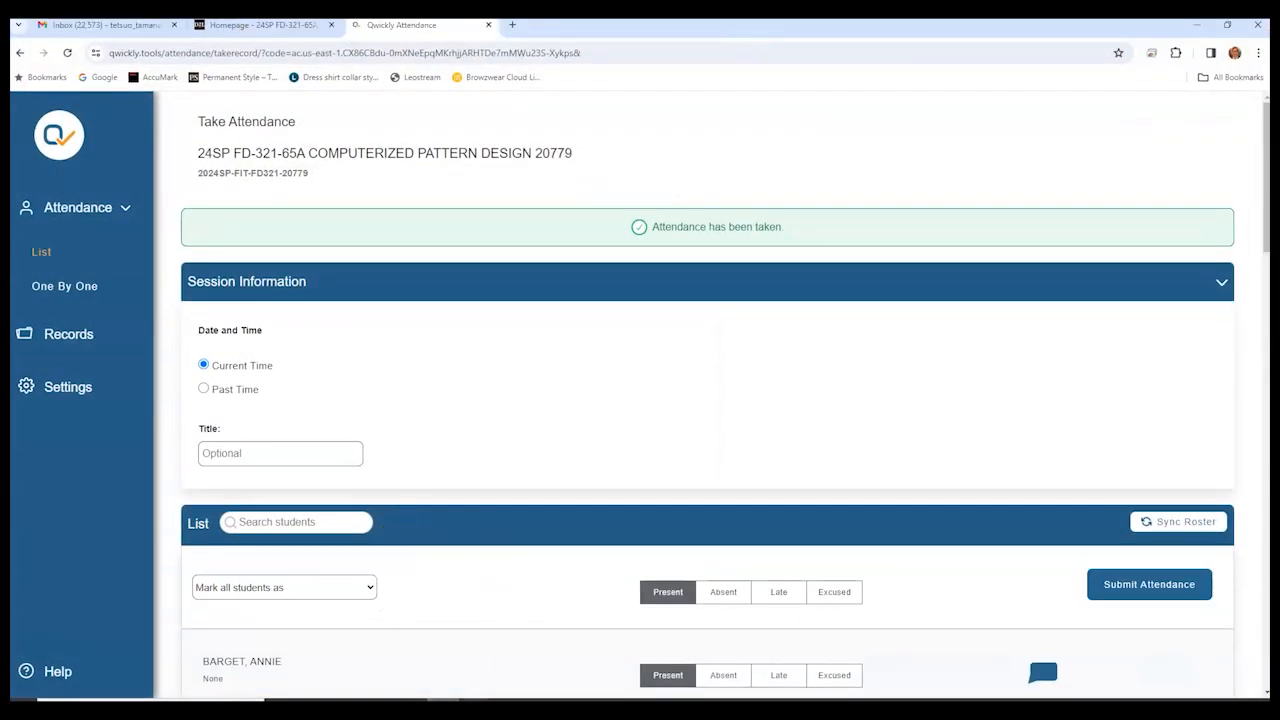
pyautogui.click(410, 703)
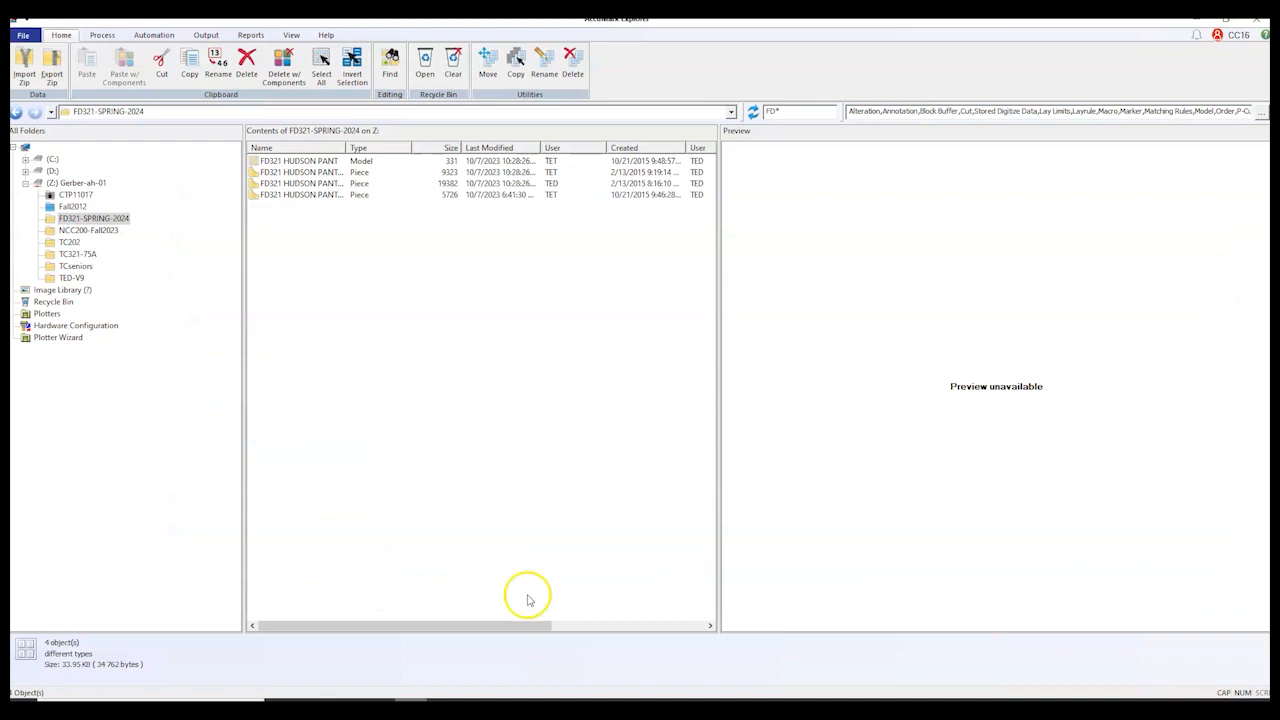
# - Start saving a copy of the FD321 HUDSON PANT model with its components into the FD321-SPRING-2024 storage area
pyautogui.rightClick(271, 163)
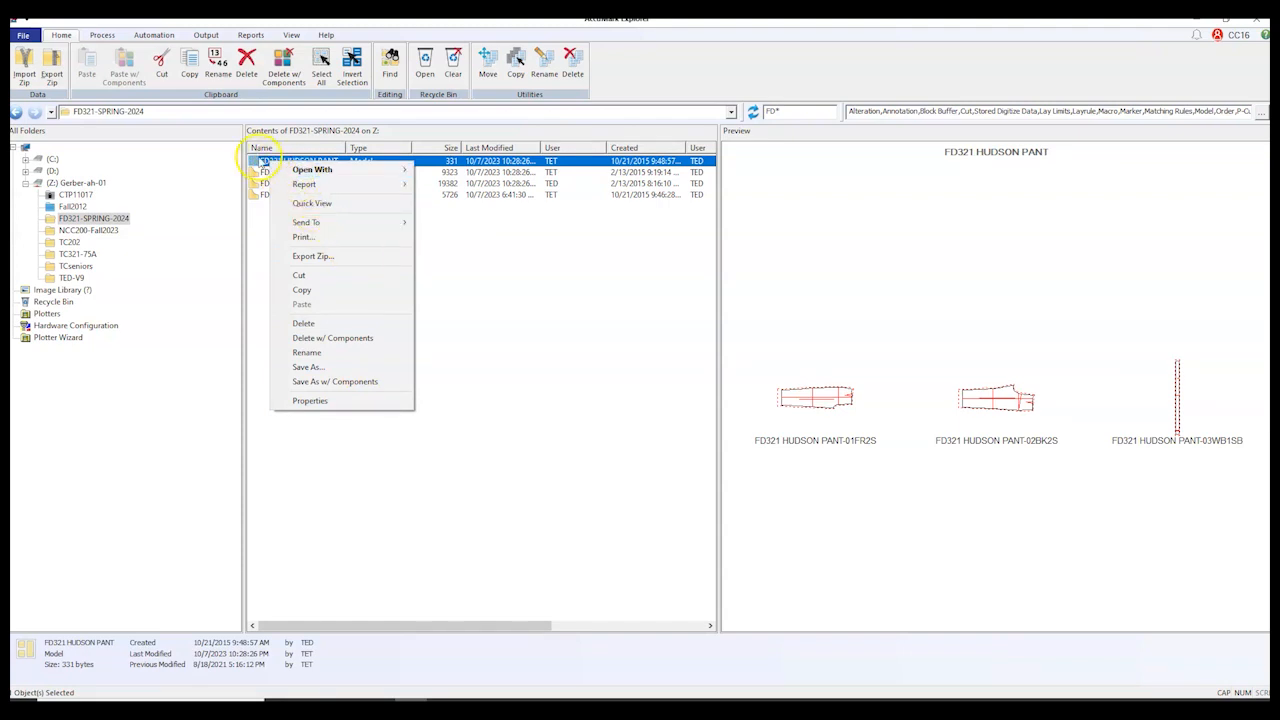
pyautogui.click(369, 385)
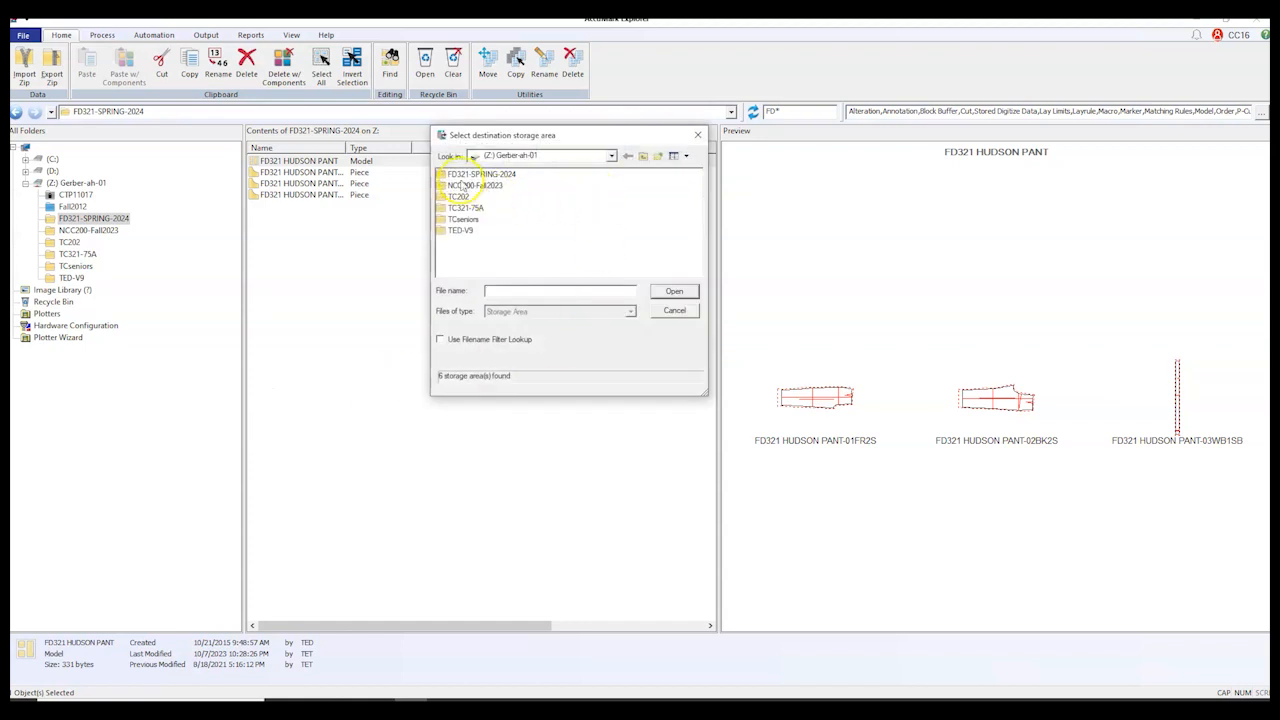
pyautogui.click(476, 176)
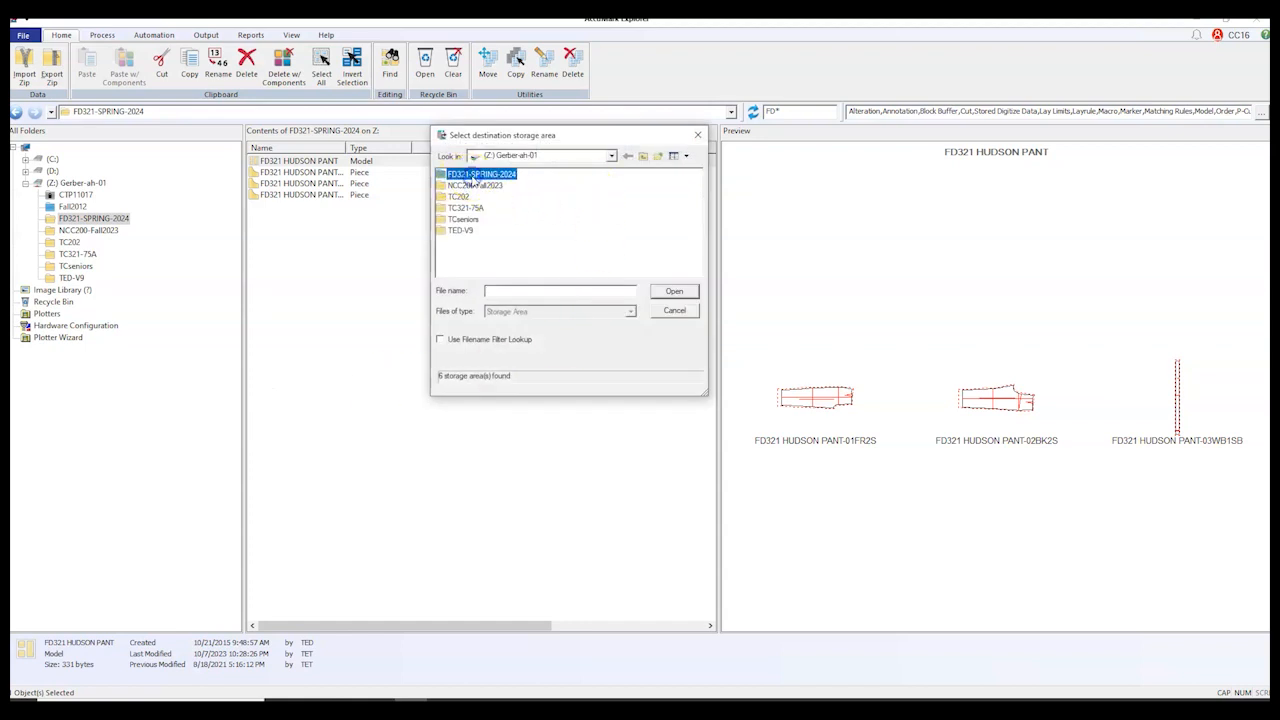
pyautogui.click(675, 292)
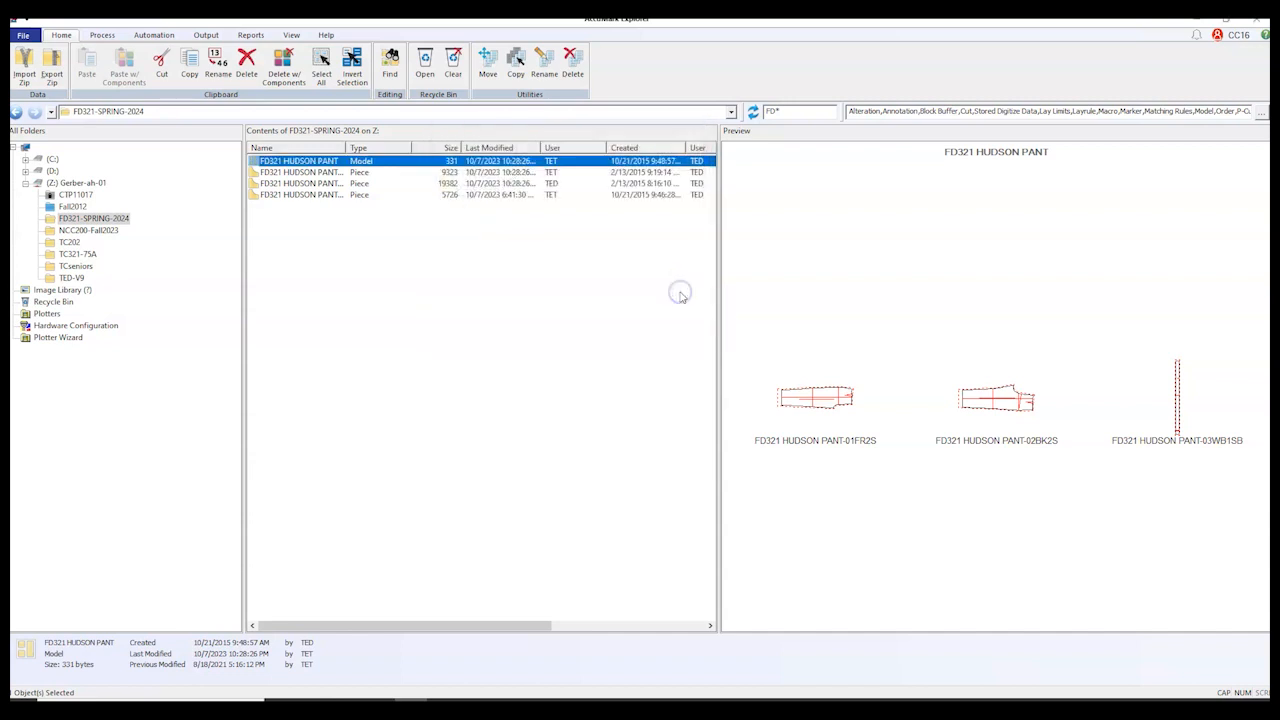
# - Set the model renaming of the copy to replace FD321 with TED-2406
pyautogui.click(590, 186)
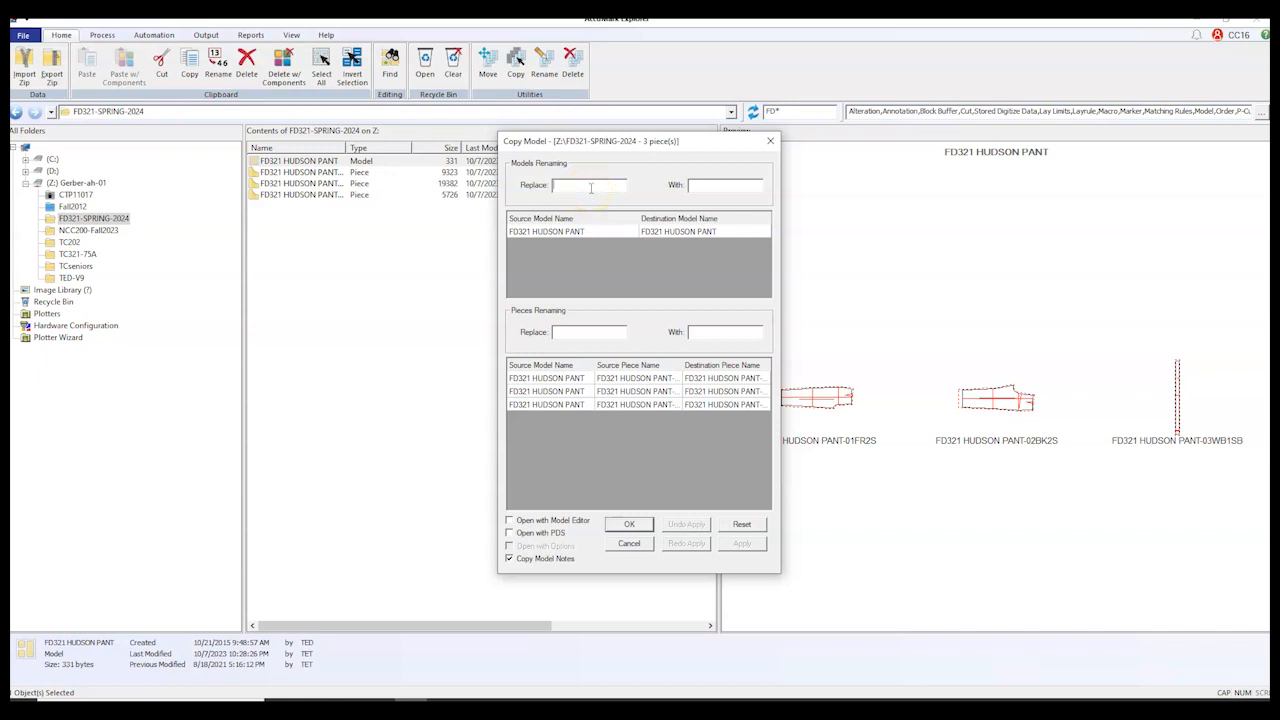
pyautogui.write('FD321')
pyautogui.click(718, 185)
pyautogui.write('1')
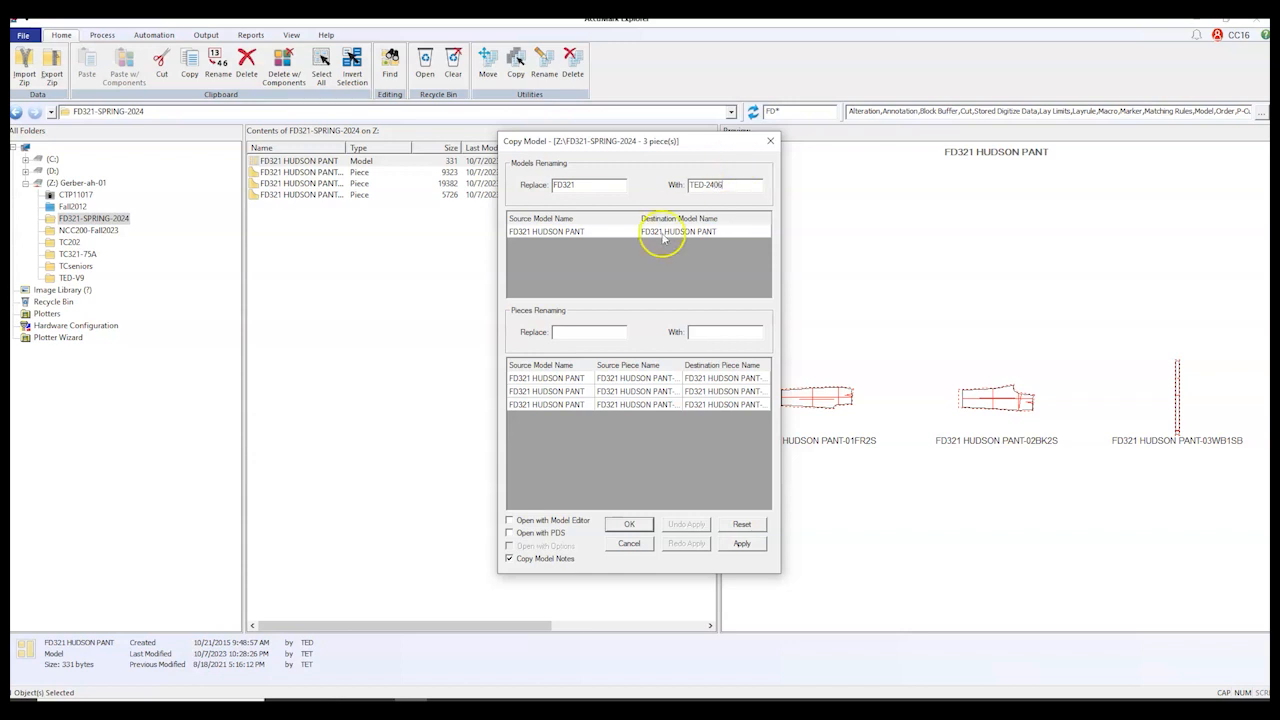
# - Set the piece renaming to replace FD321 with TED-2406, apply the new names and create the copy
pyautogui.click(575, 332)
pyautogui.write('FD321')
pyautogui.click(751, 332)
pyautogui.write('TED-2406')
pyautogui.click(745, 541)
pyautogui.click(630, 525)
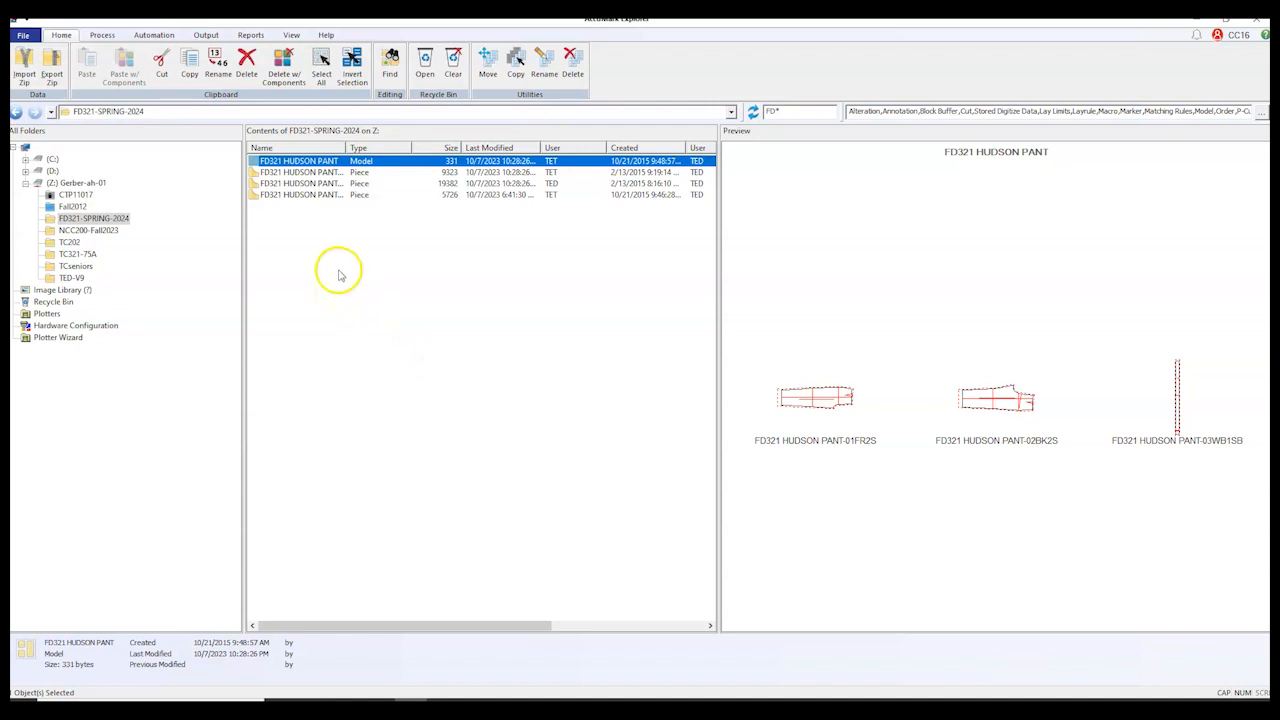
# - Filter the storage area's contents by the name TED*
pyautogui.click(451, 360)
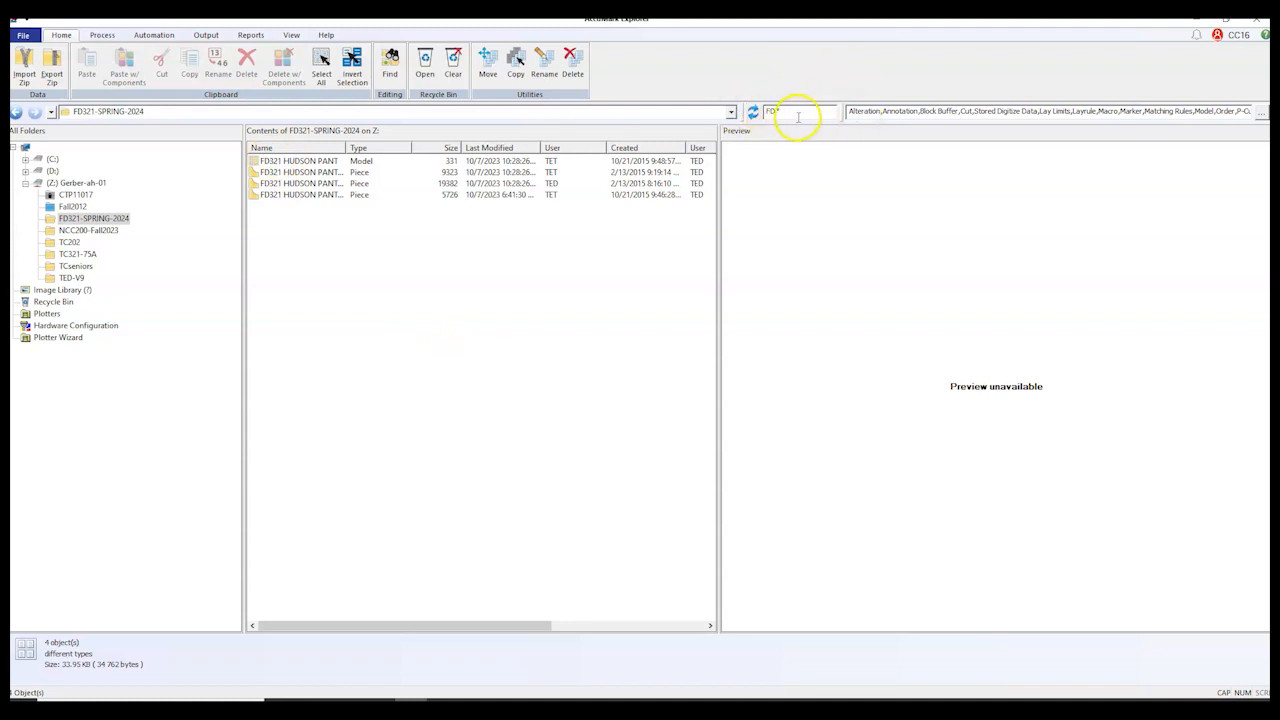
pyautogui.moveTo(800, 110); pyautogui.dragTo(766, 111)
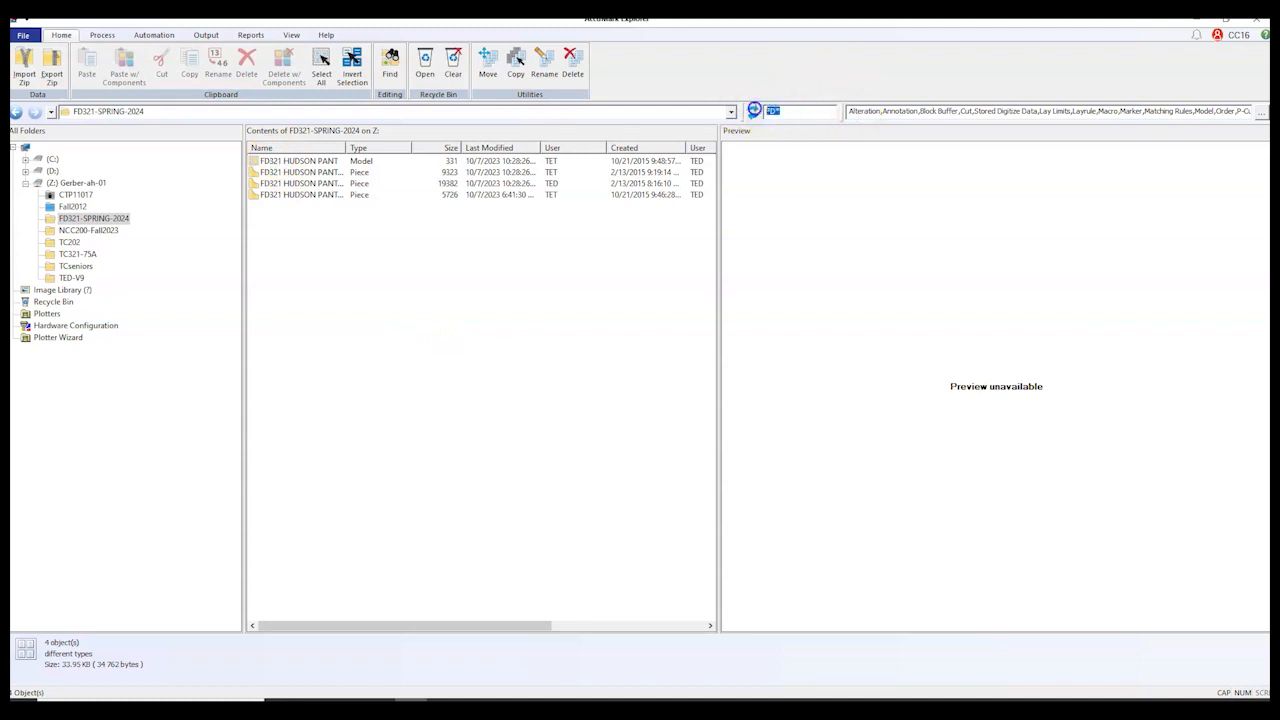
pyautogui.write('TED')
pyautogui.click(754, 113)
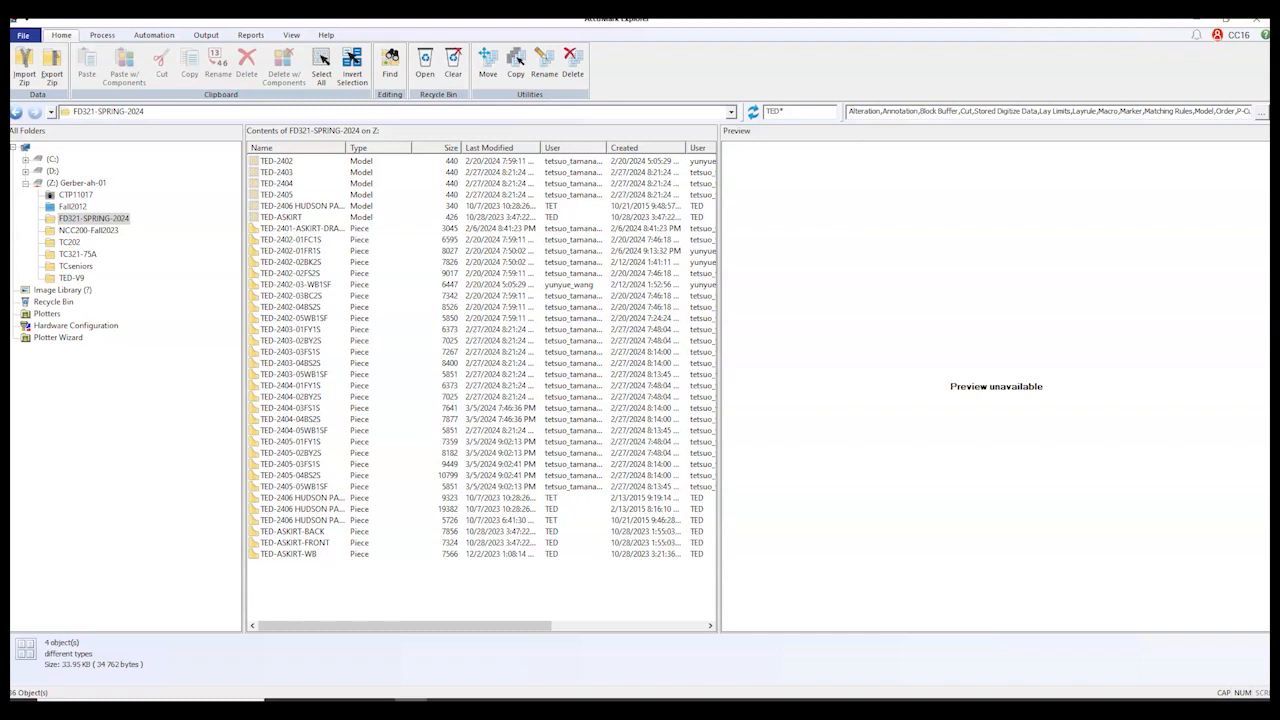
# - Open the TED-2406 HUDSON PANT model in Pattern Design in a separate work area, and dismiss the start-up dialogs and AutoSave Recovery pane
pyautogui.rightClick(322, 208)
pyautogui.moveTo(373, 222)
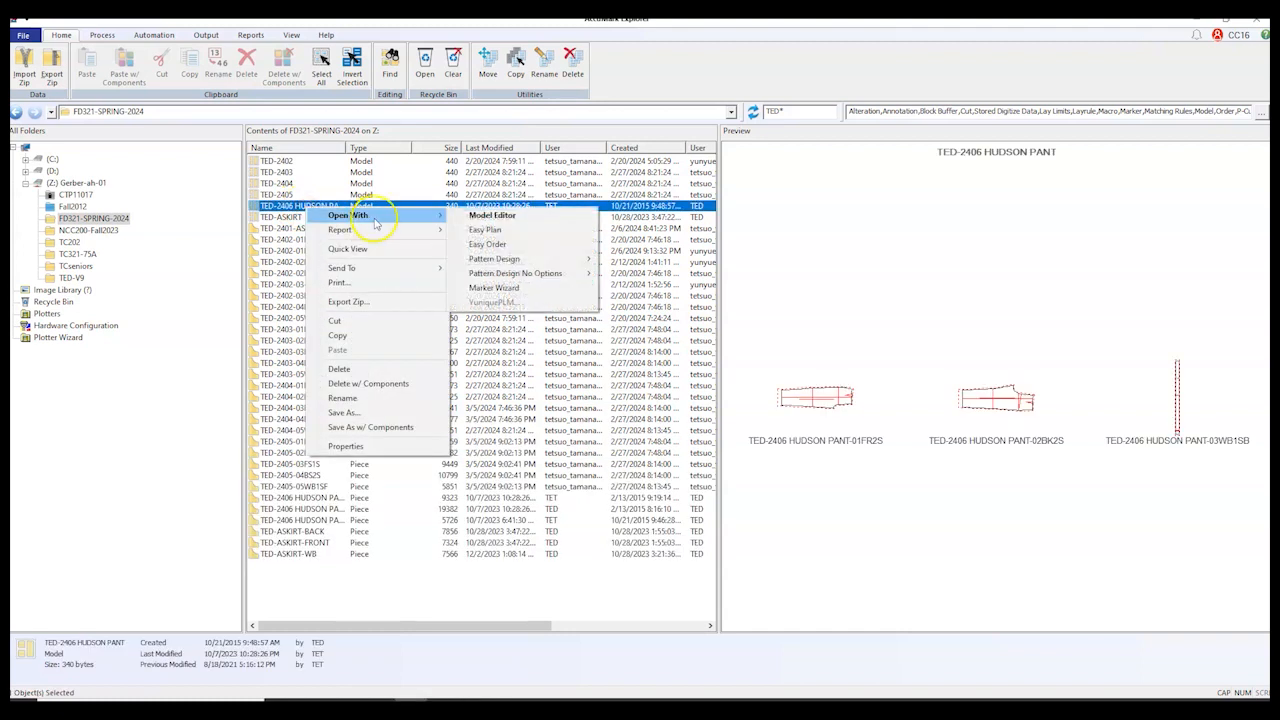
pyautogui.moveTo(560, 259)
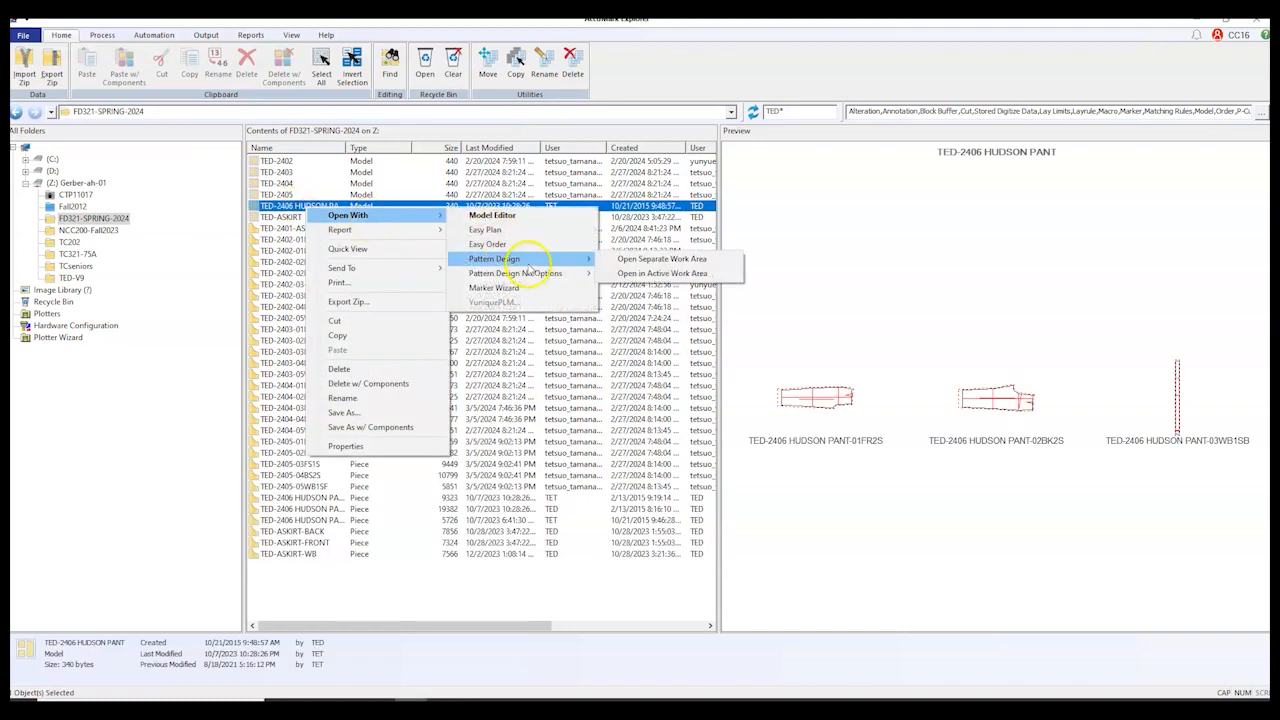
pyautogui.click(684, 262)
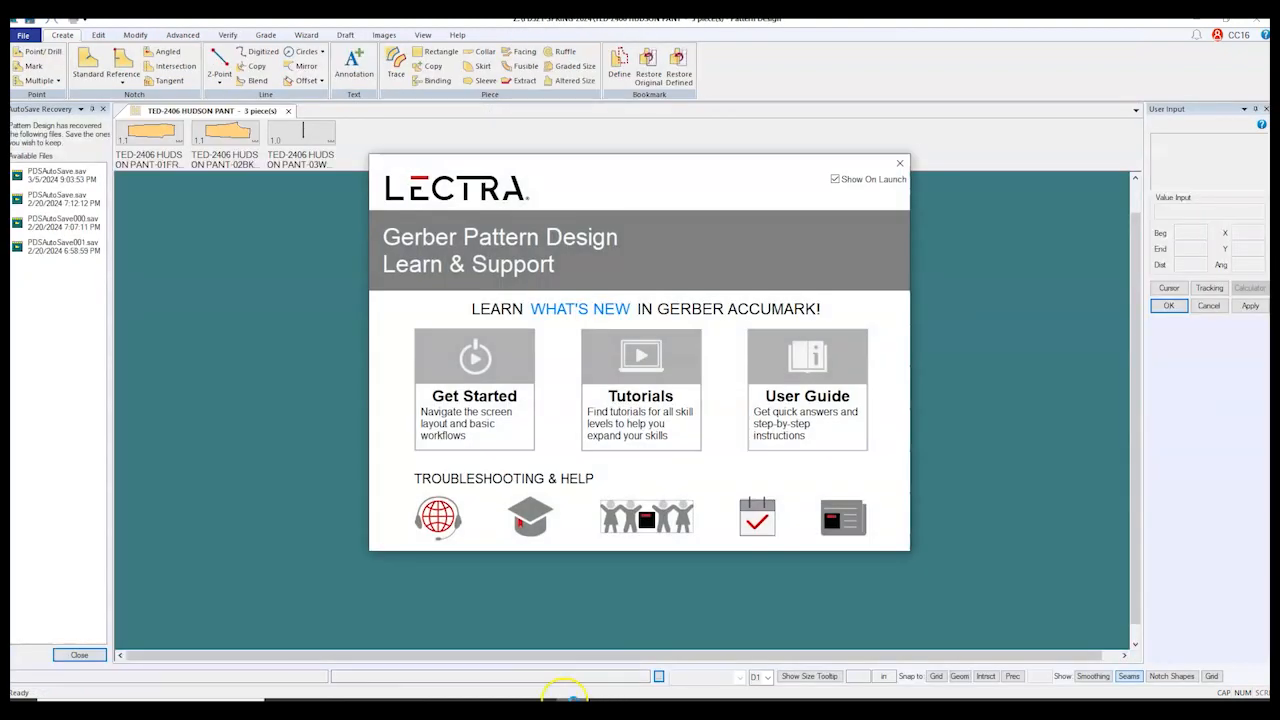
pyautogui.click(900, 163)
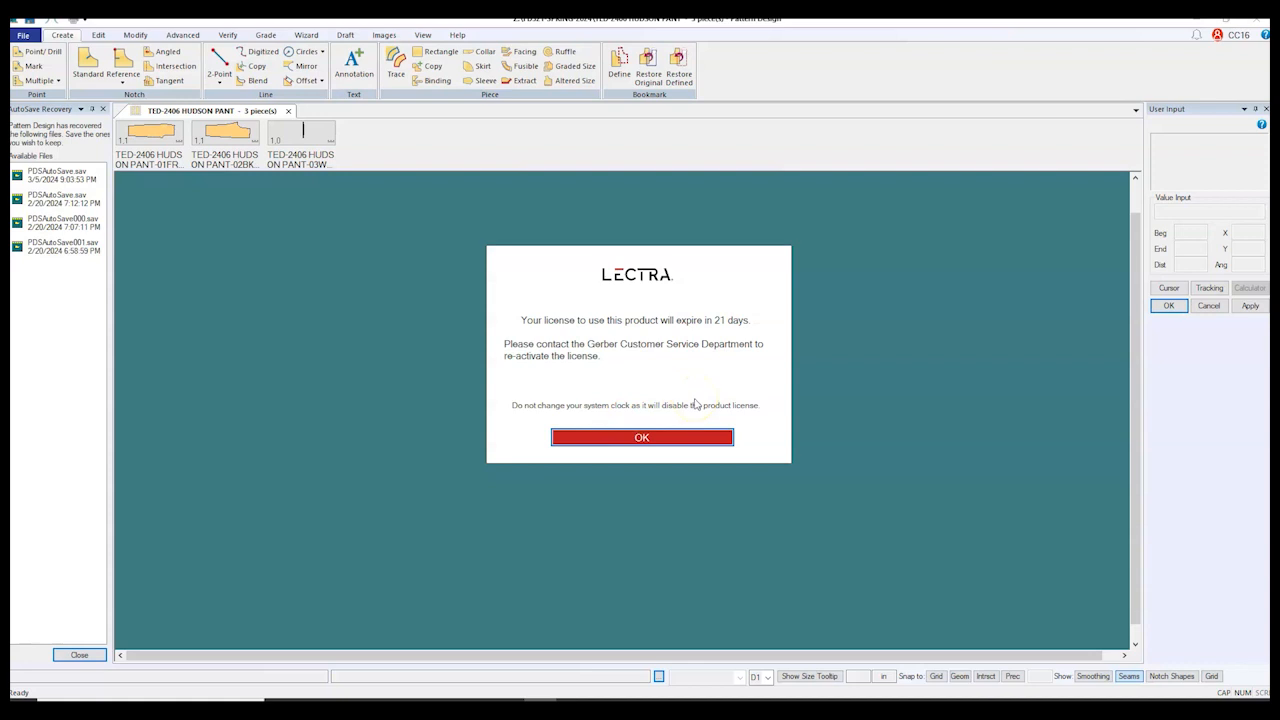
pyautogui.click(650, 440)
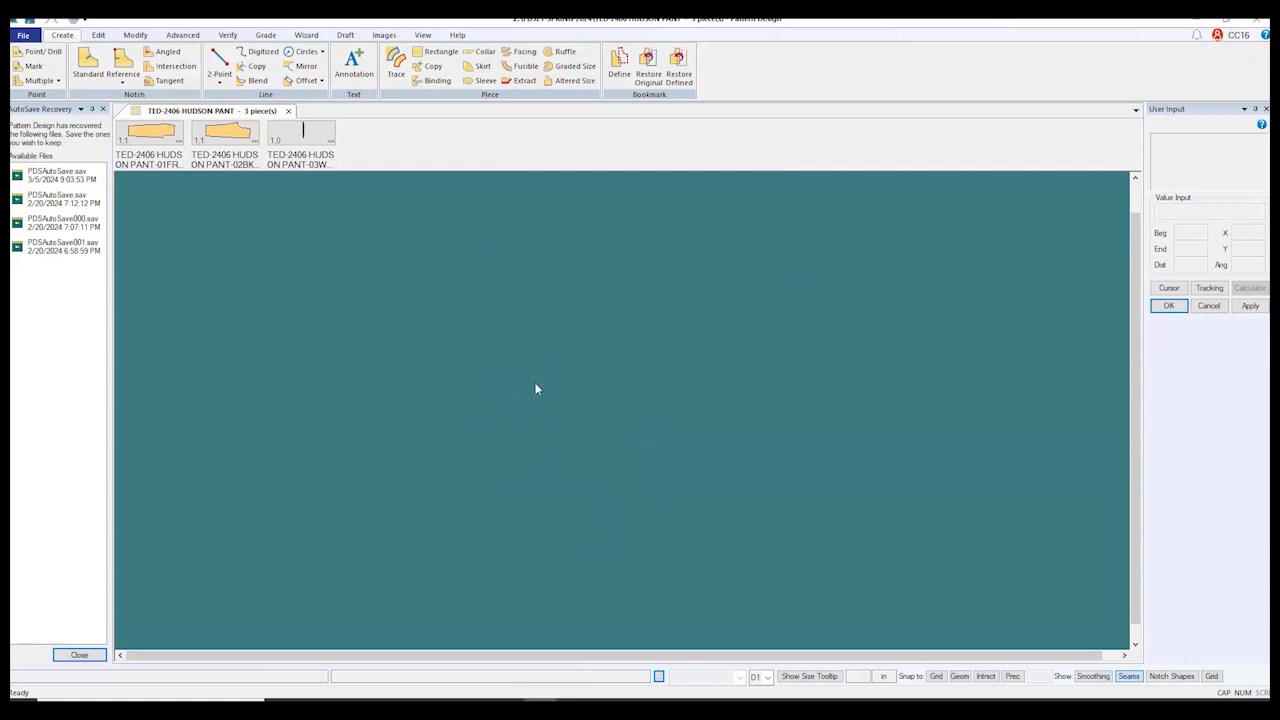
pyautogui.click(103, 110)
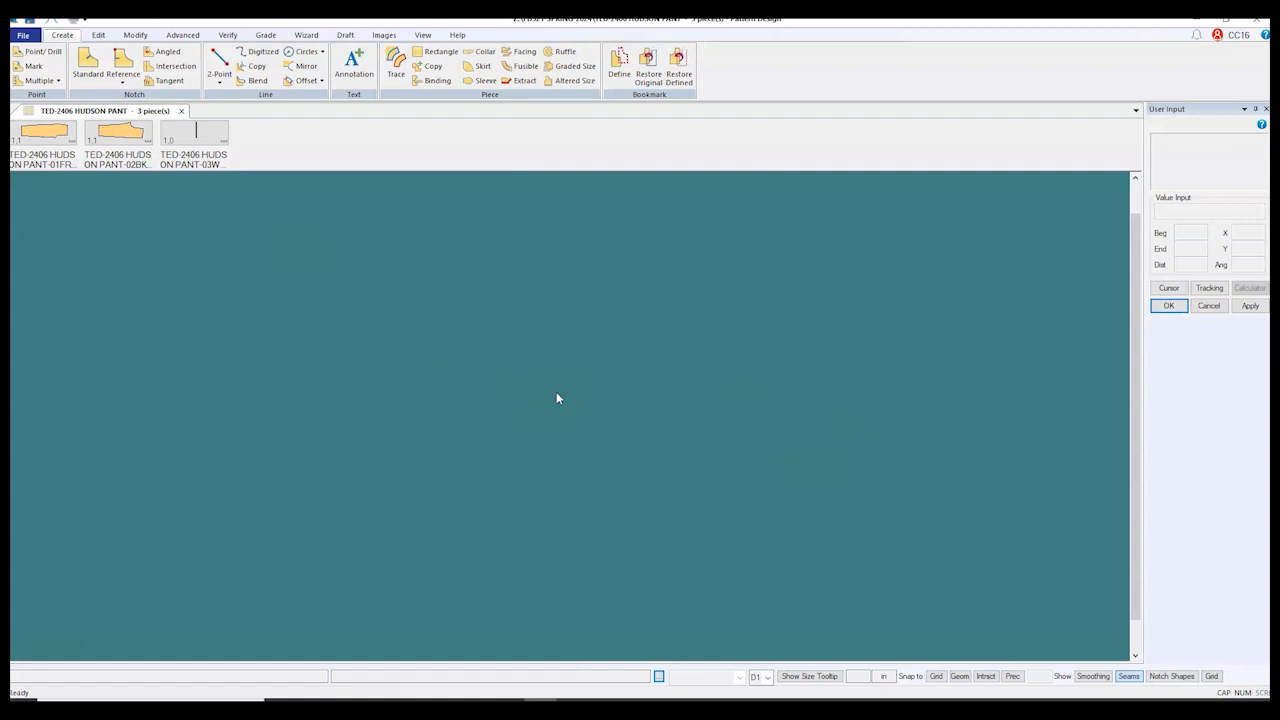
# - Go through the General, Display and Paths preferences of the workspace, and apply and save them
pyautogui.click(99, 35)
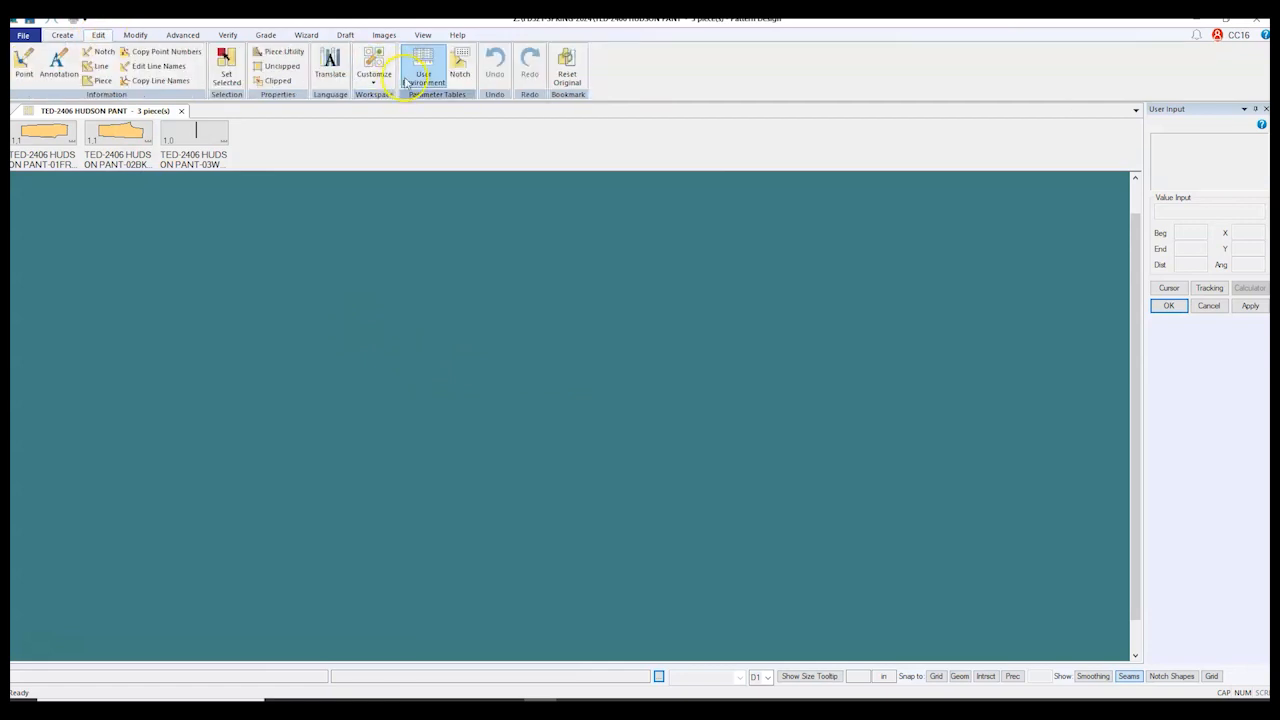
pyautogui.click(374, 72)
pyautogui.click(395, 96)
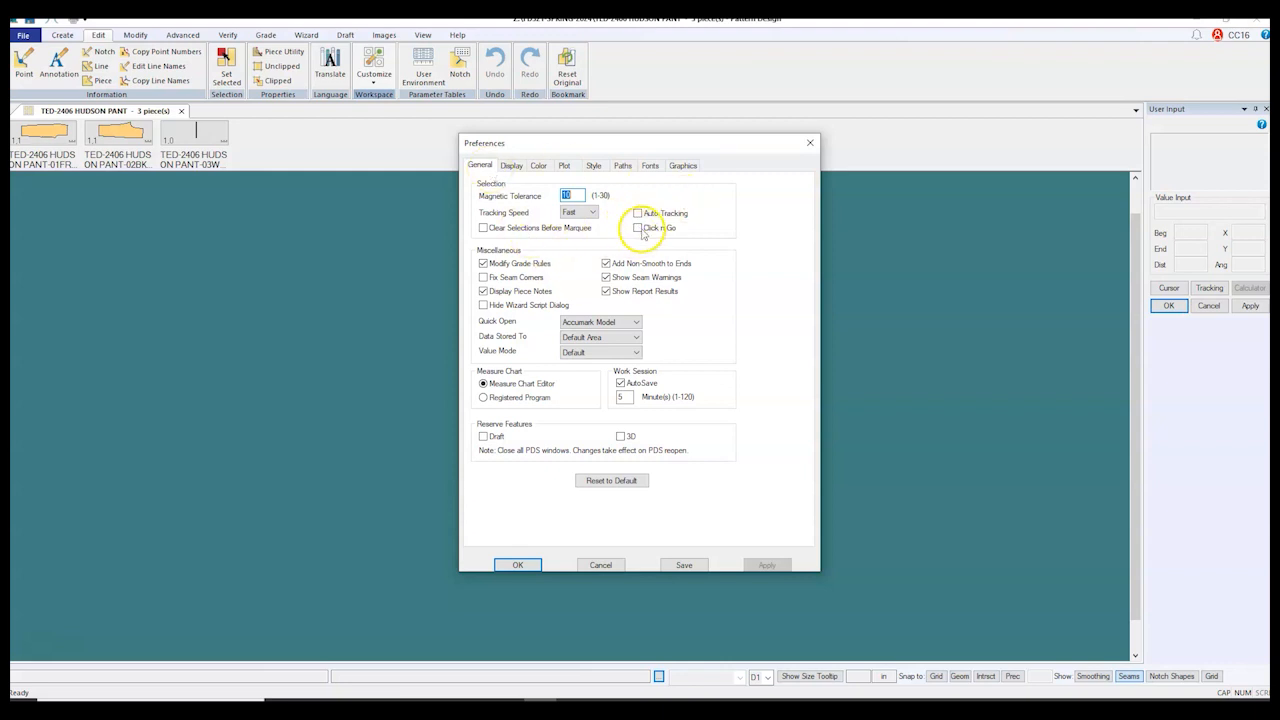
pyautogui.click(511, 166)
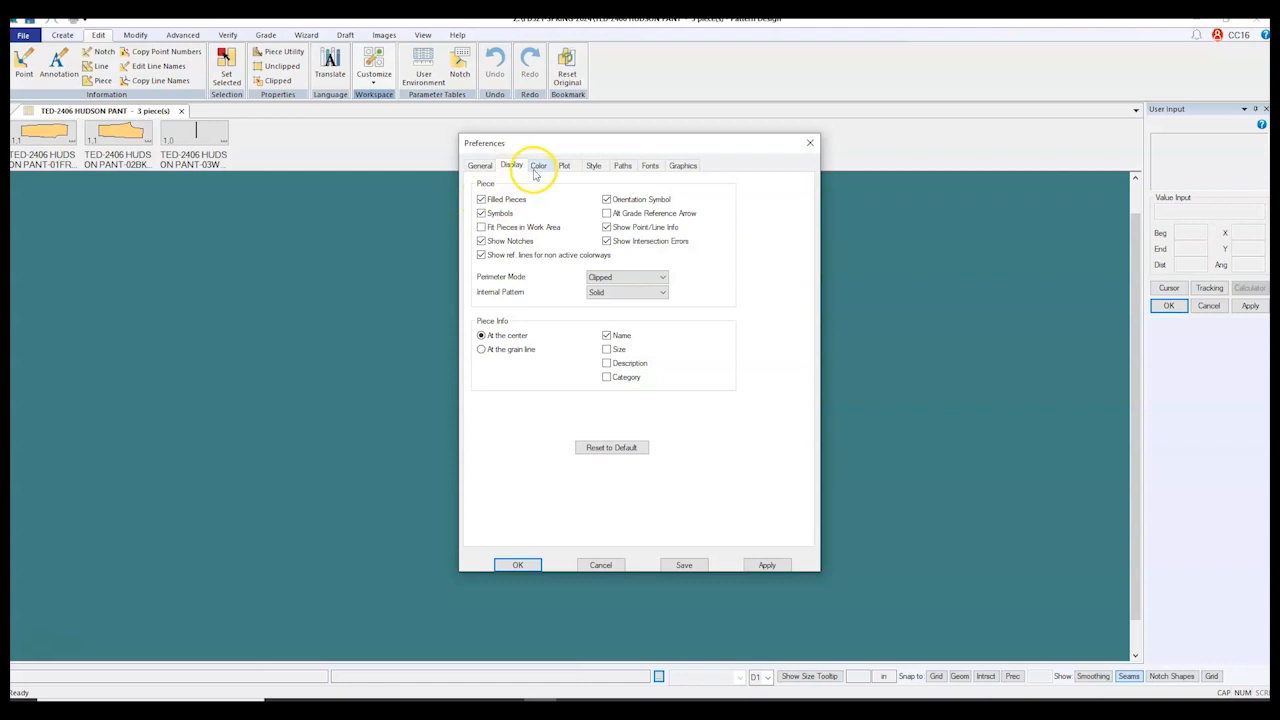
pyautogui.click(624, 167)
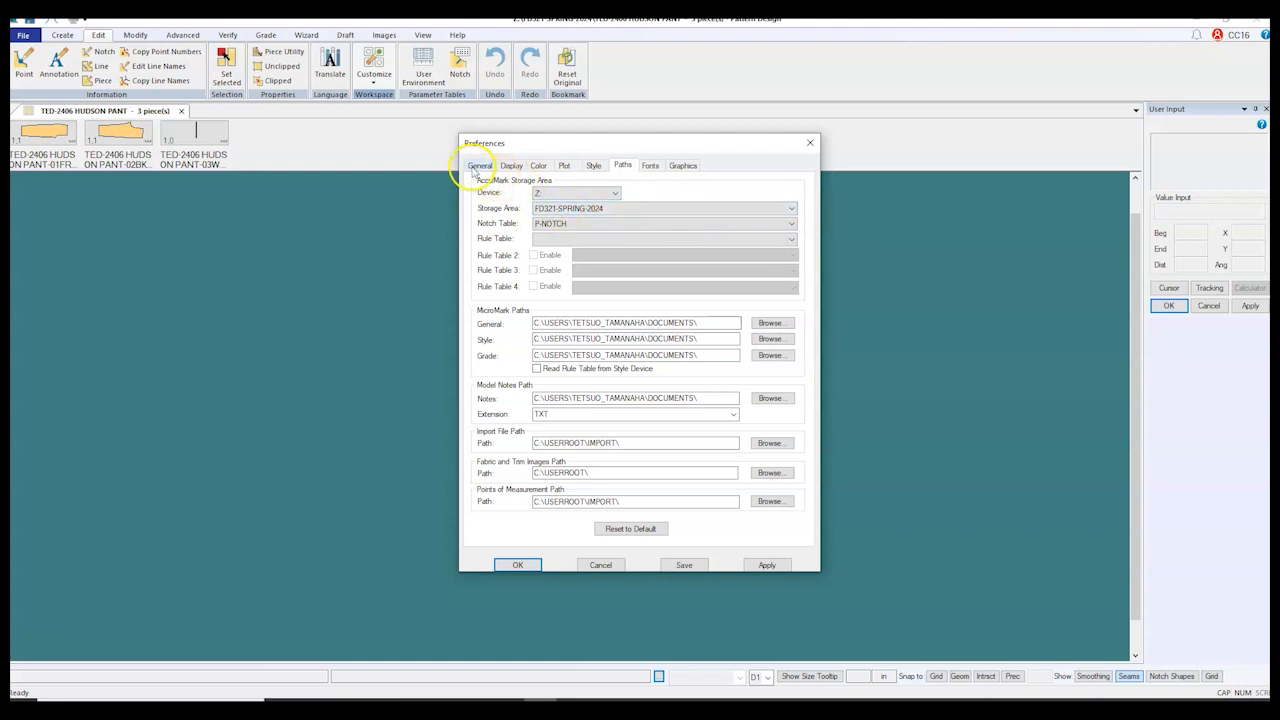
pyautogui.click(767, 565)
pyautogui.click(683, 564)
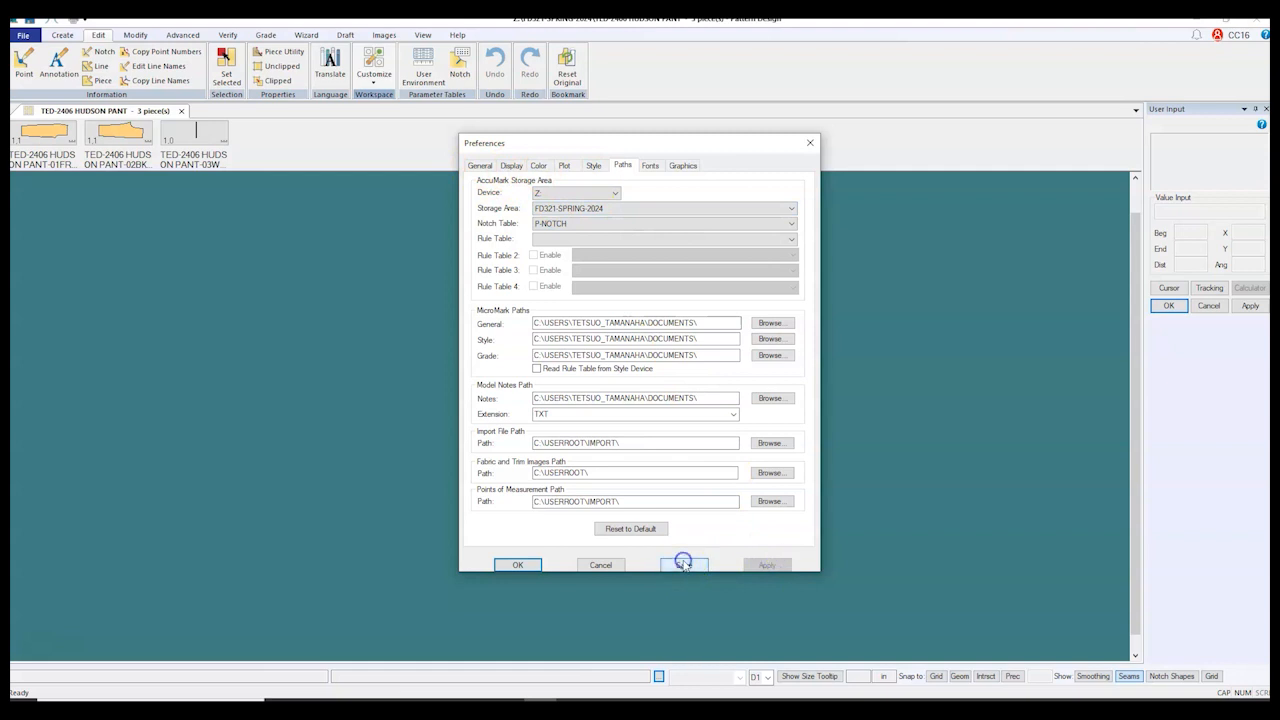
pyautogui.click(521, 566)
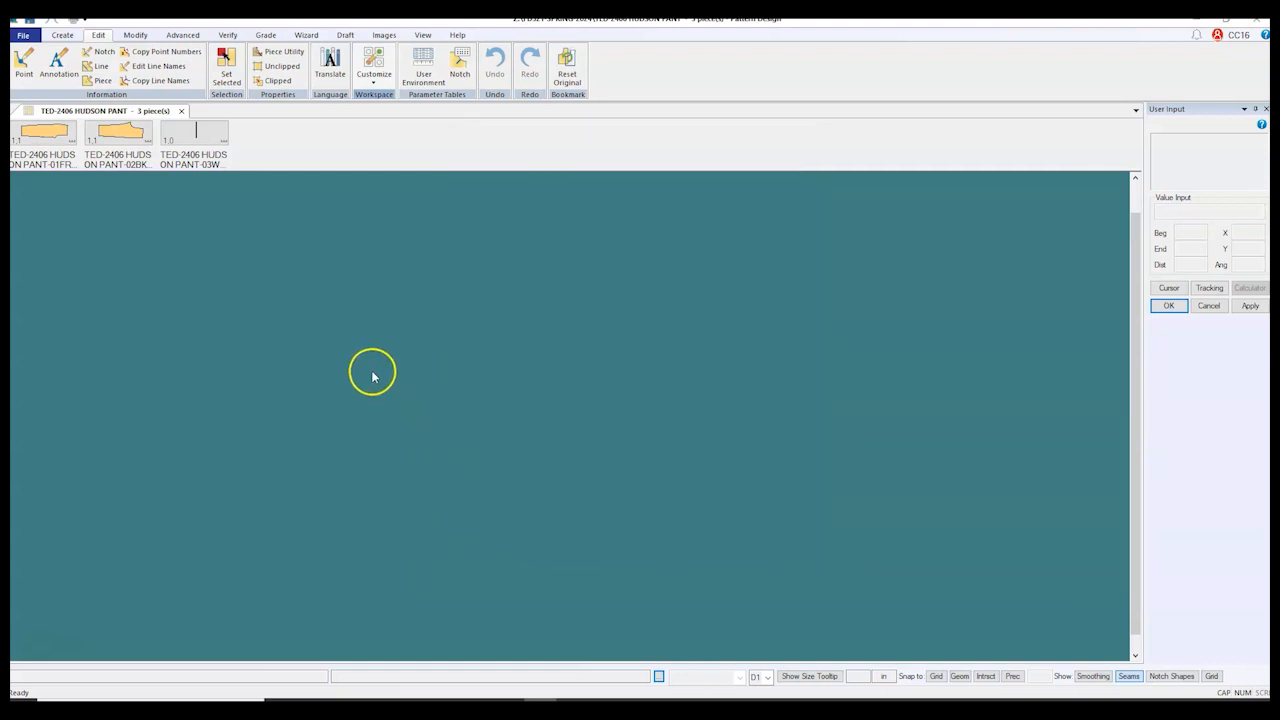
# - Show the guideline grid as dots in the work area through the screen layout settings
pyautogui.click(377, 85)
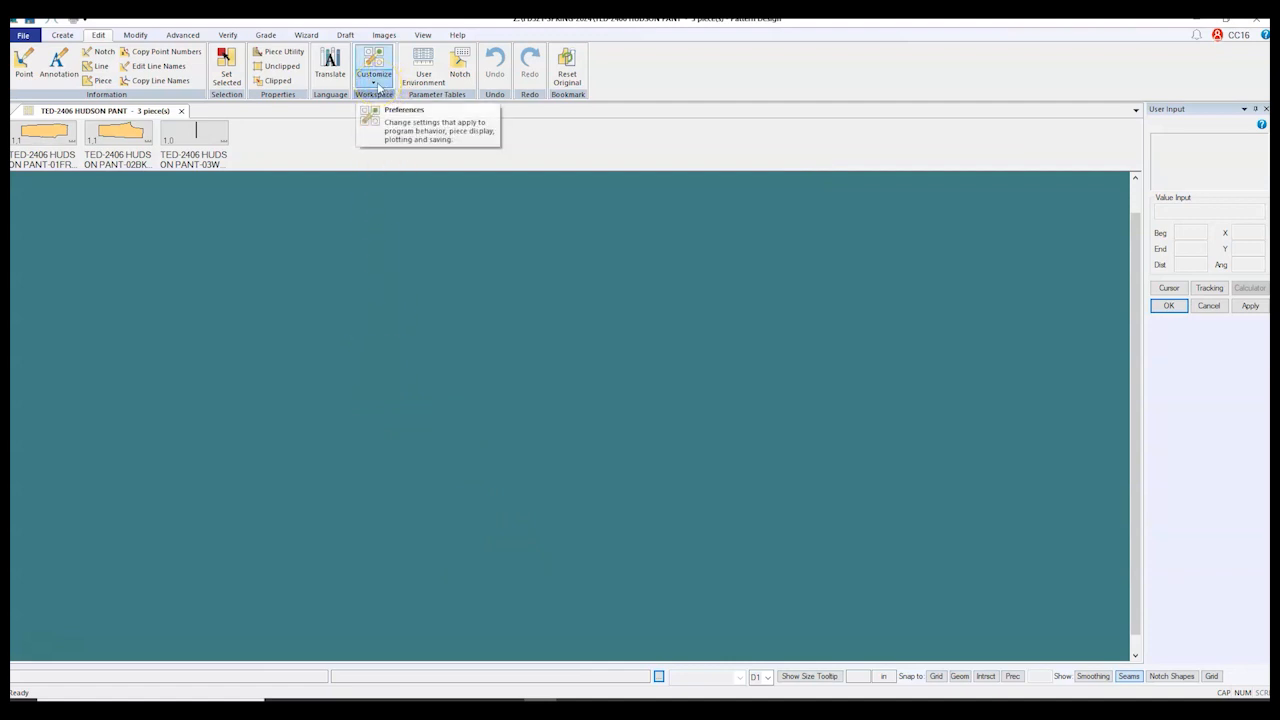
pyautogui.click(377, 86)
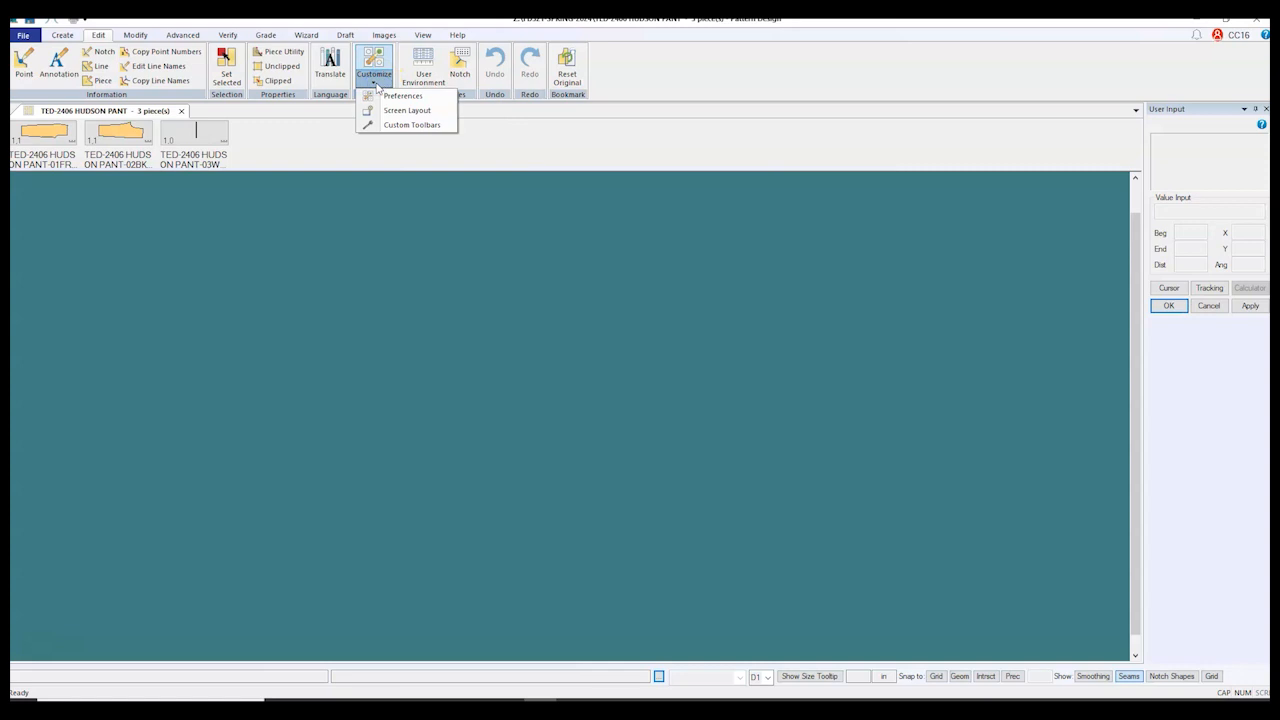
pyautogui.click(394, 111)
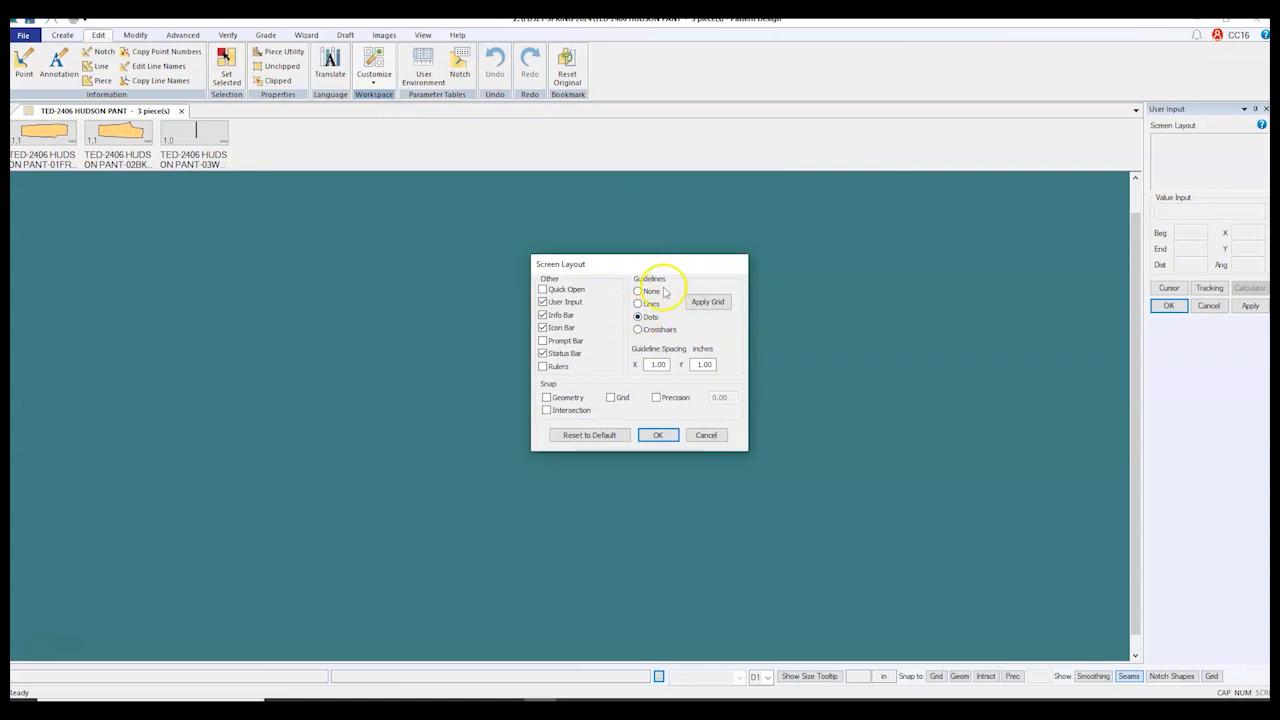
pyautogui.click(658, 435)
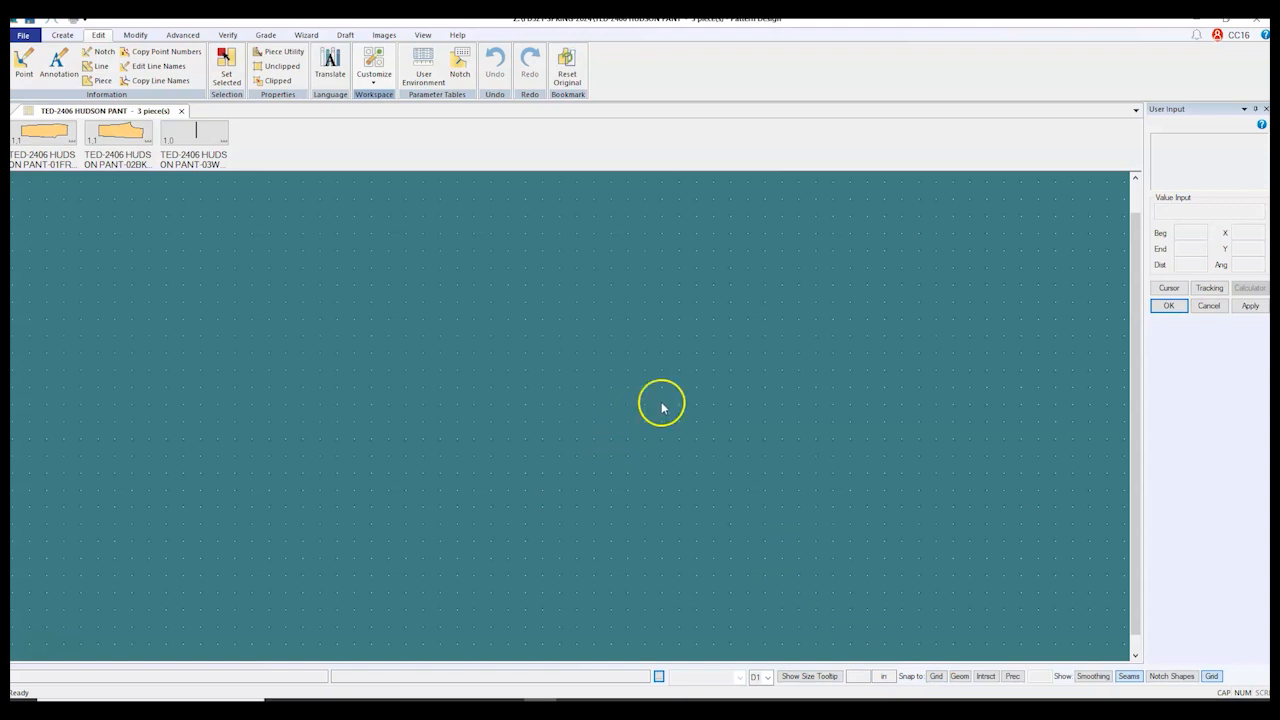
# - Place all three TED-2406 HUDSON PANT pieces in the work area
pyautogui.rightClick(241, 136)
pyautogui.click(315, 292)
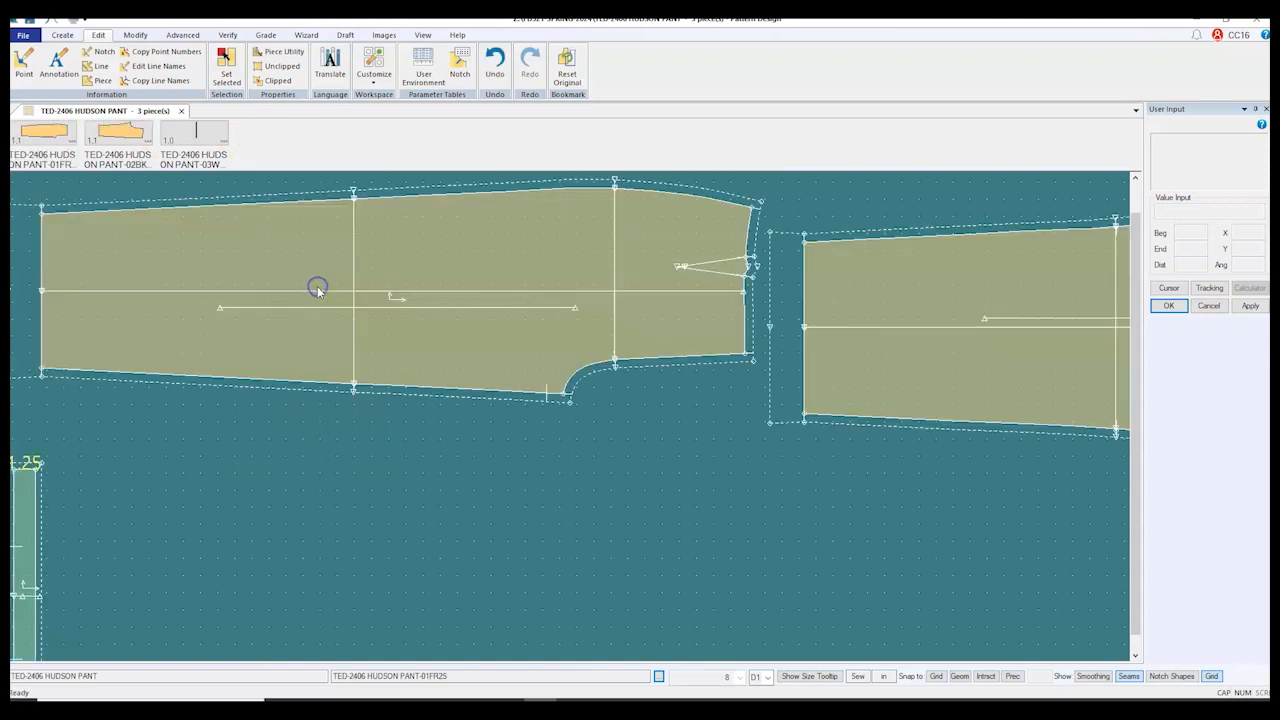
# - Arrange the pieces in the work area with the back pant above the front pant and the waistband upright beside them
pyautogui.scroll(-3, 308, 545)
pyautogui.click(368, 390)
pyautogui.click(588, 476)
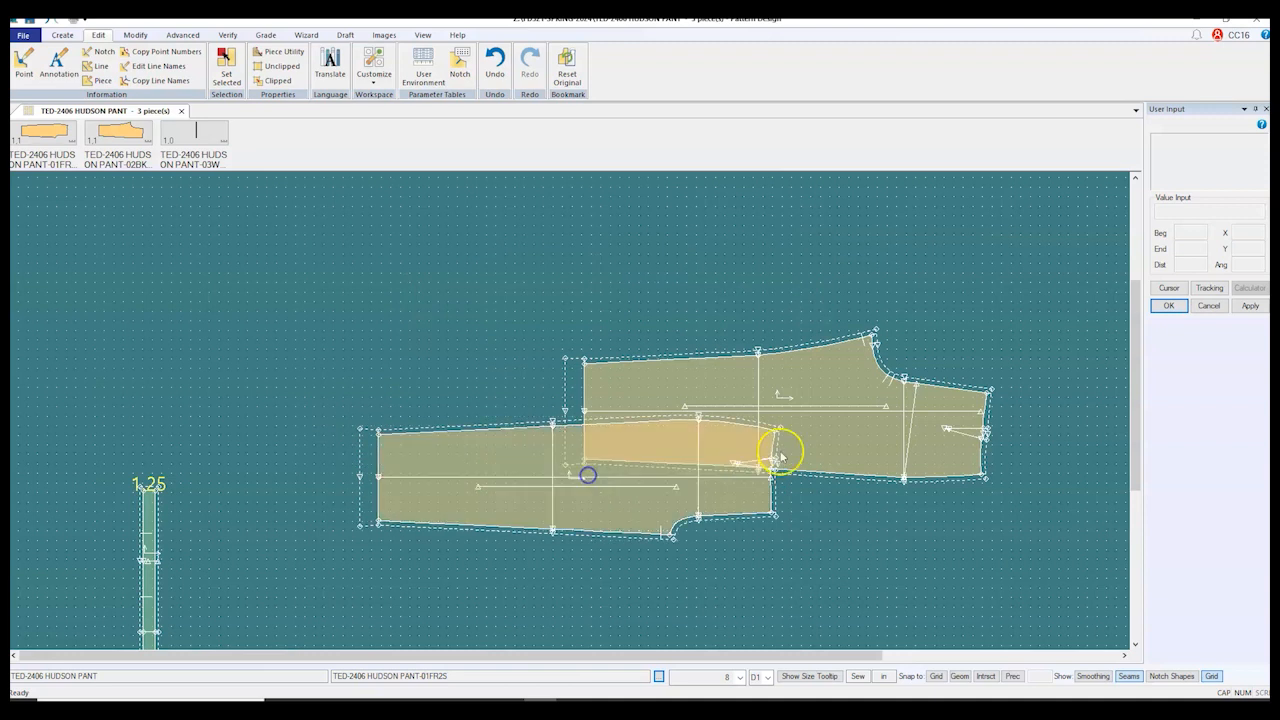
pyautogui.click(880, 427)
pyautogui.click(680, 340)
pyautogui.click(148, 520)
pyautogui.click(867, 256)
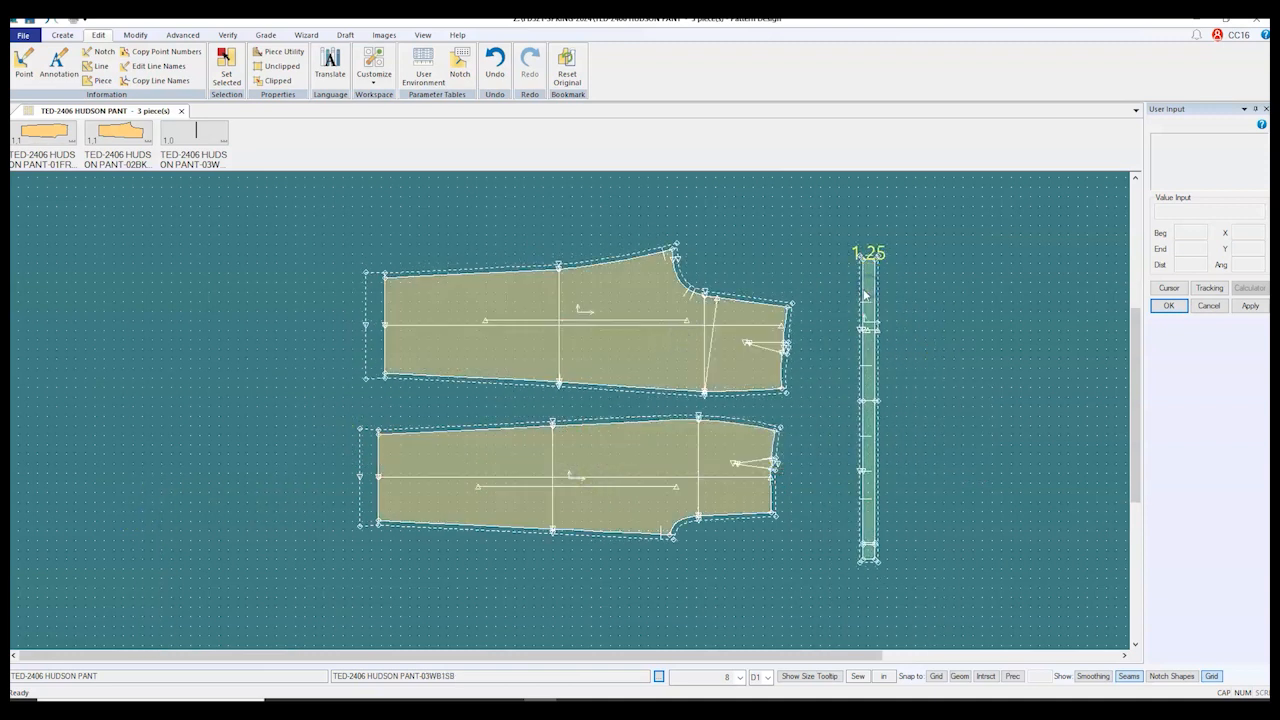
pyautogui.click(943, 396)
pyautogui.click(929, 396)
pyautogui.click(780, 532)
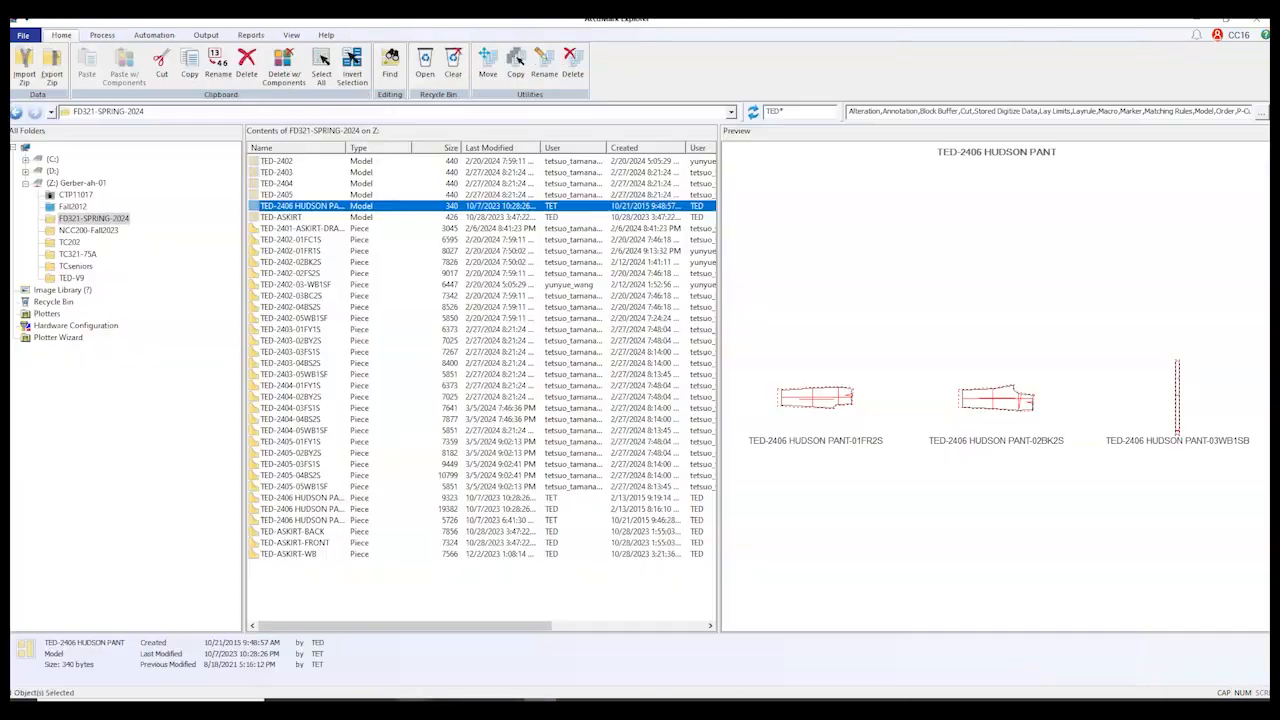
# - Switch to AccuMark Explorer and filter the FD321-SPRING-2024 storage area for names beginning with FD
pyautogui.click(200, 218)
pyautogui.click(792, 119)
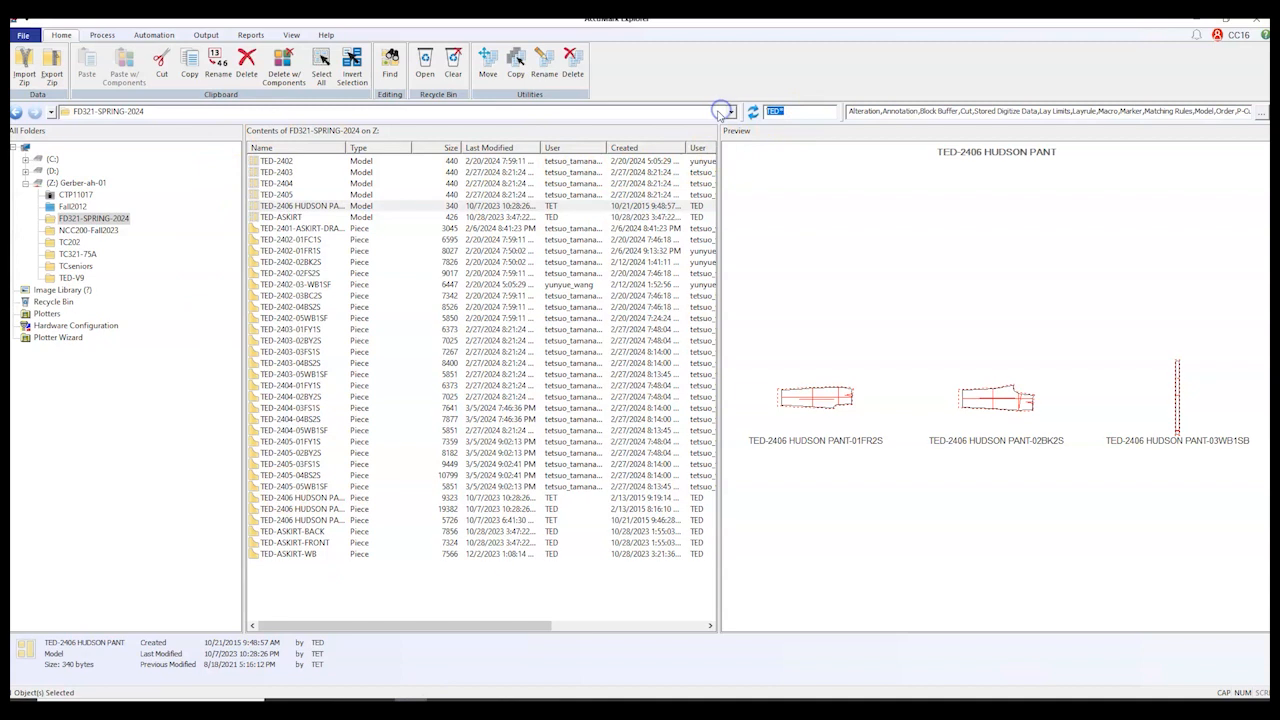
pyautogui.write('F')
pyautogui.click(90, 218)
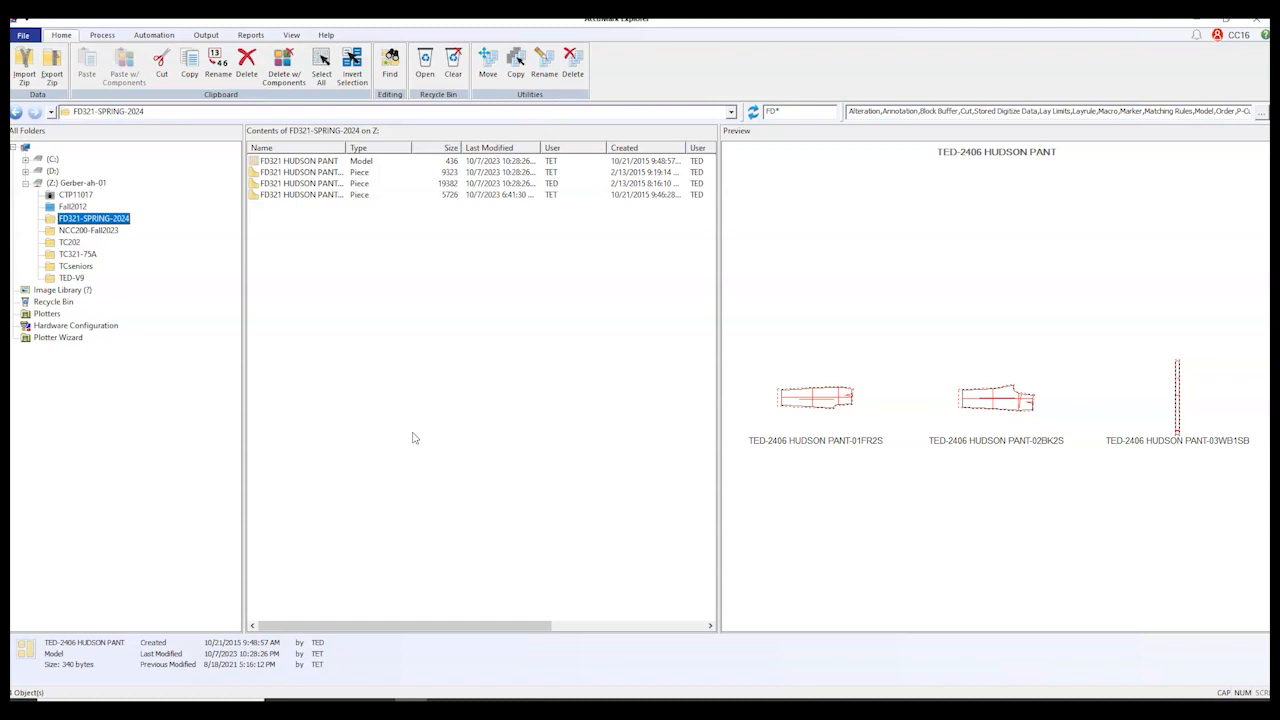
# - Open the Copy Model dialog for saving FD321 HUDSON PANT with components into FD321-SPRING-2024, and close it without copying
pyautogui.rightClick(288, 162)
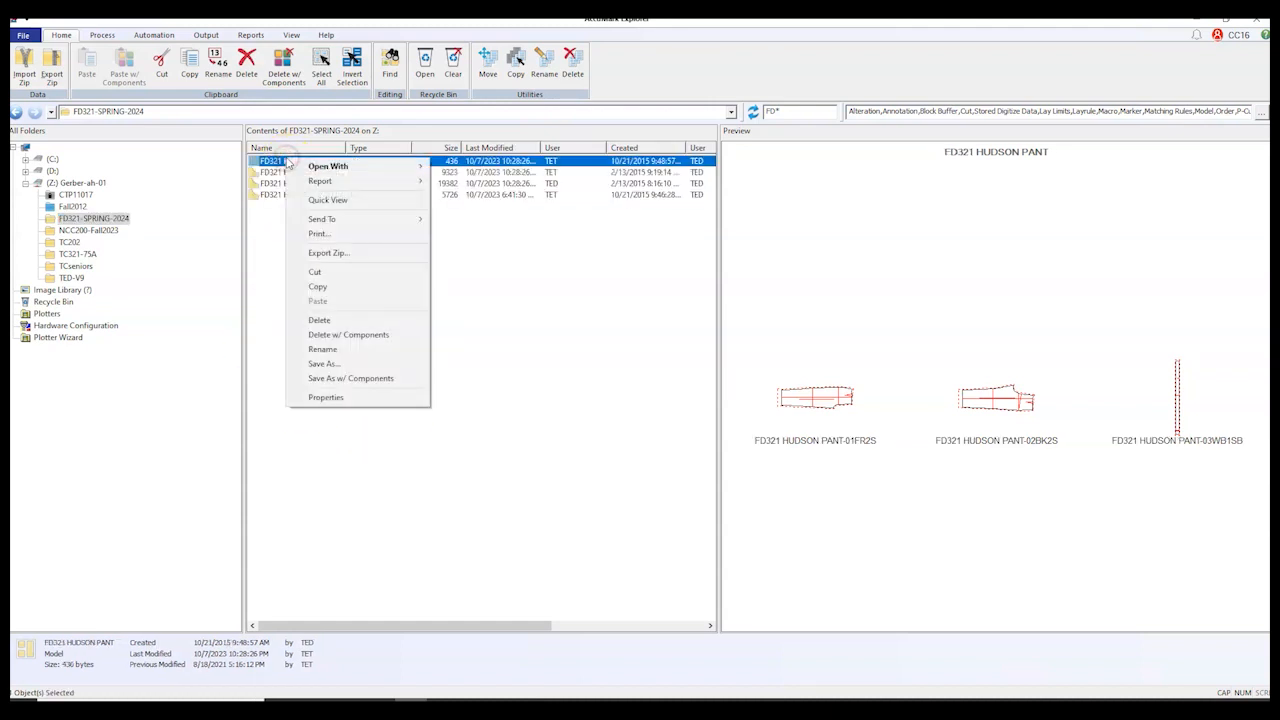
pyautogui.click(387, 381)
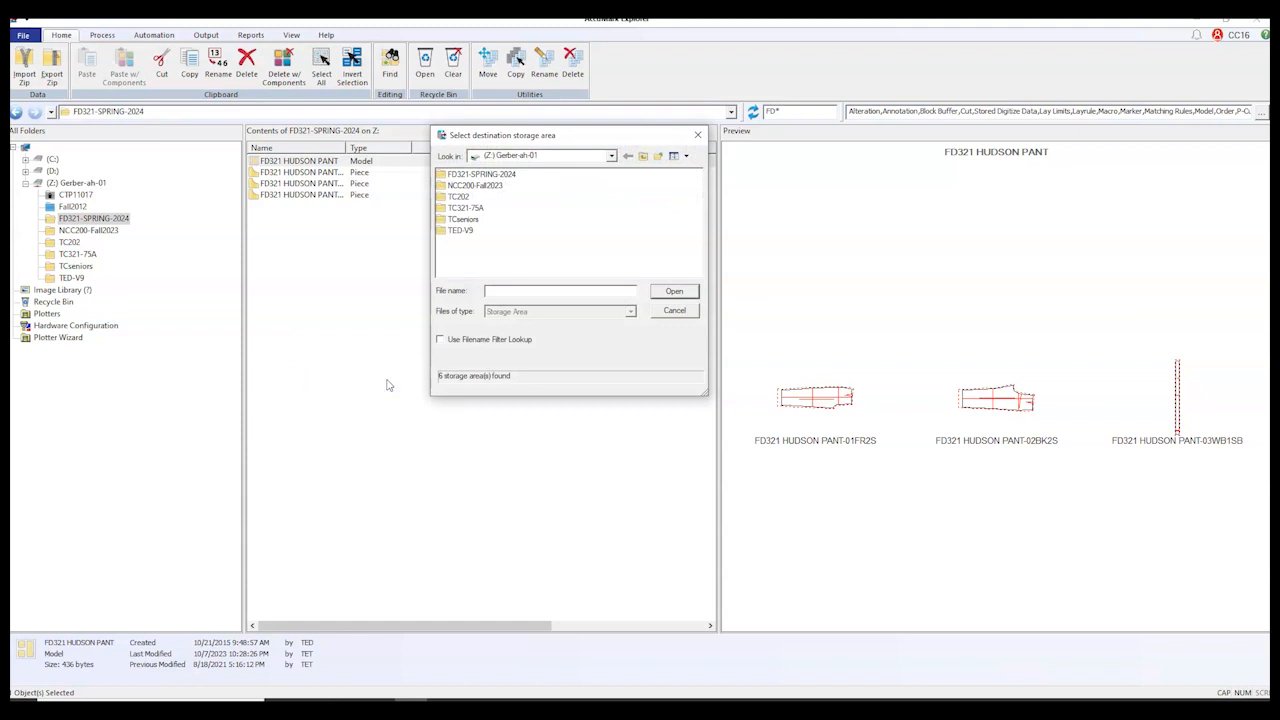
pyautogui.click(493, 174)
pyautogui.click(674, 290)
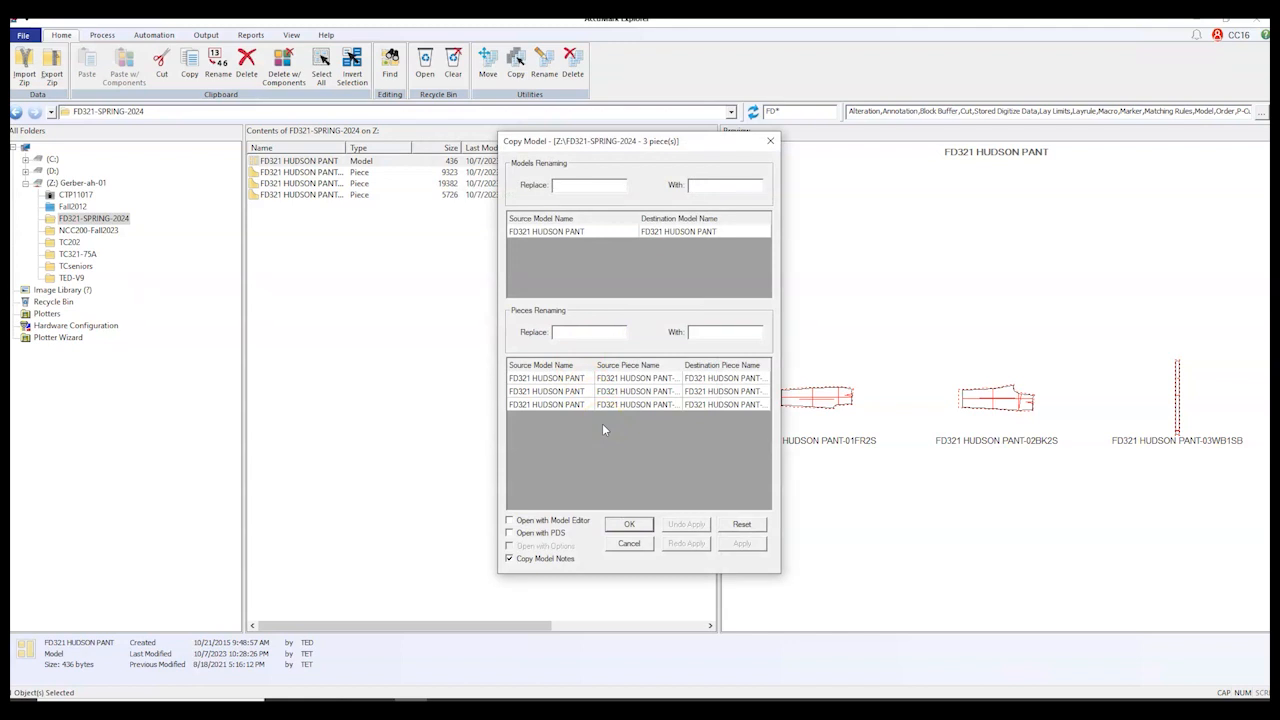
pyautogui.click(771, 143)
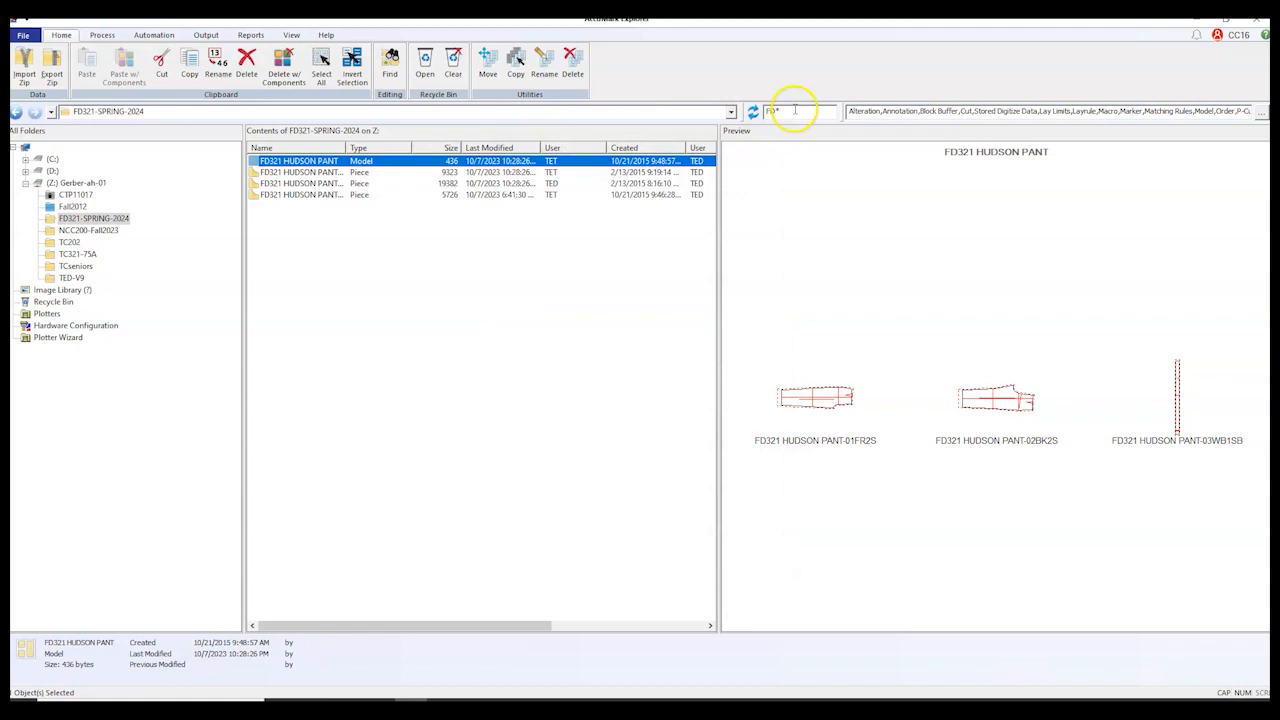
# - Remove the FD name filter from the storage area listing
pyautogui.click(795, 111)
pyautogui.press('BackSpace')
pyautogui.press('BackSpace')
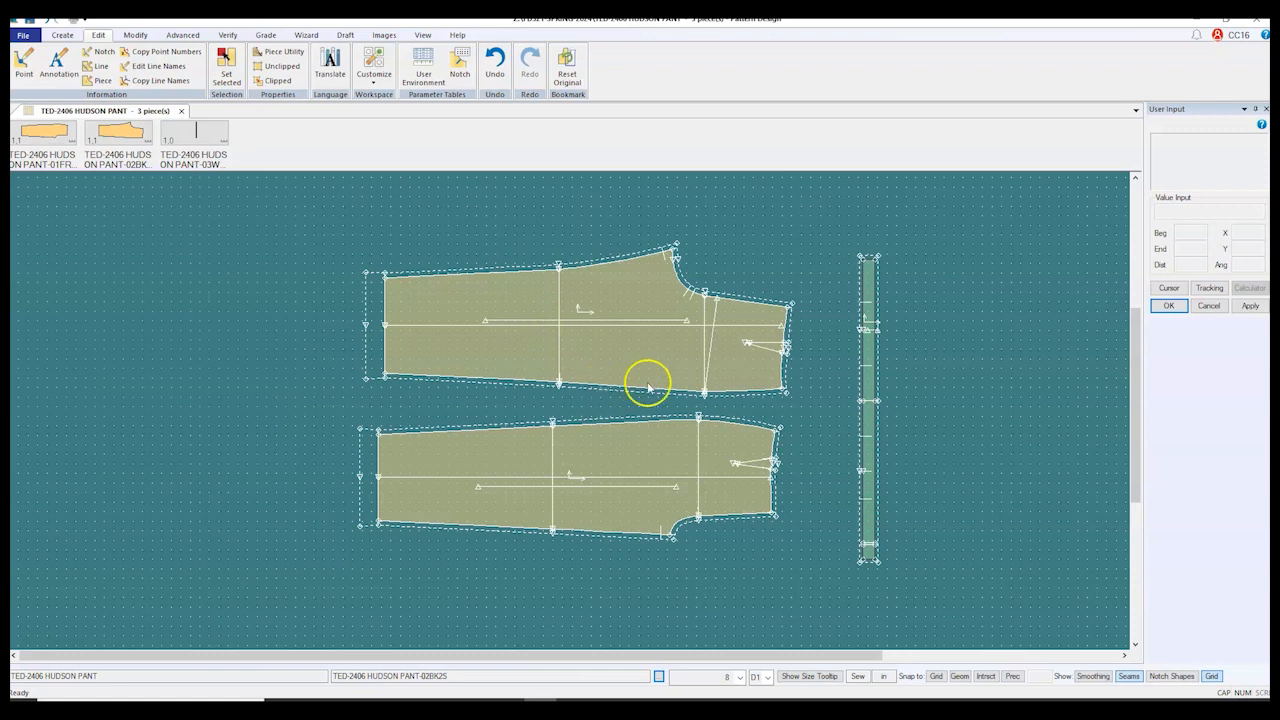
# - Return to Pattern Design and space the front pant, back pant and waistband pieces further apart vertically
pyautogui.moveTo(623, 480); pyautogui.dragTo(634, 528)
pyautogui.moveTo(634, 371)
pyautogui.mouseDown()
pyautogui.moveTo(623, 394)
pyautogui.moveTo(632, 369)
pyautogui.mouseUp()
pyautogui.moveTo(863, 506); pyautogui.dragTo(857, 531)
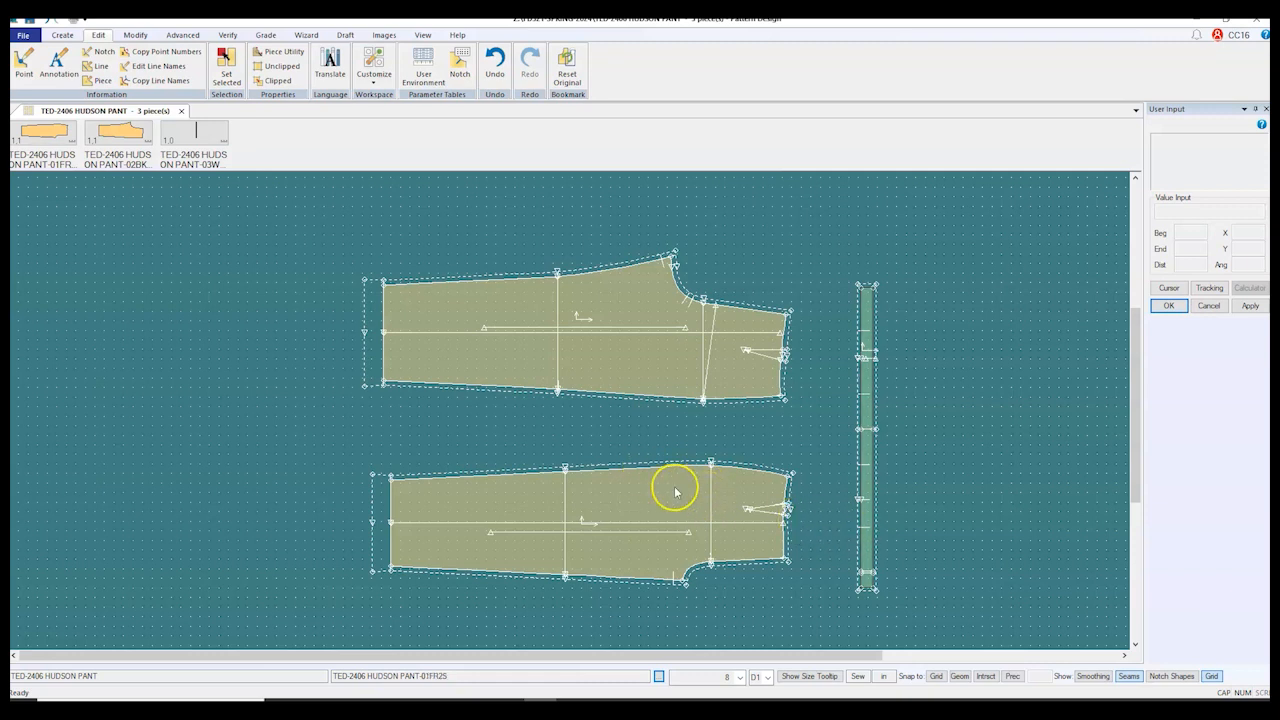
pyautogui.moveTo(867, 452); pyautogui.dragTo(856, 458)
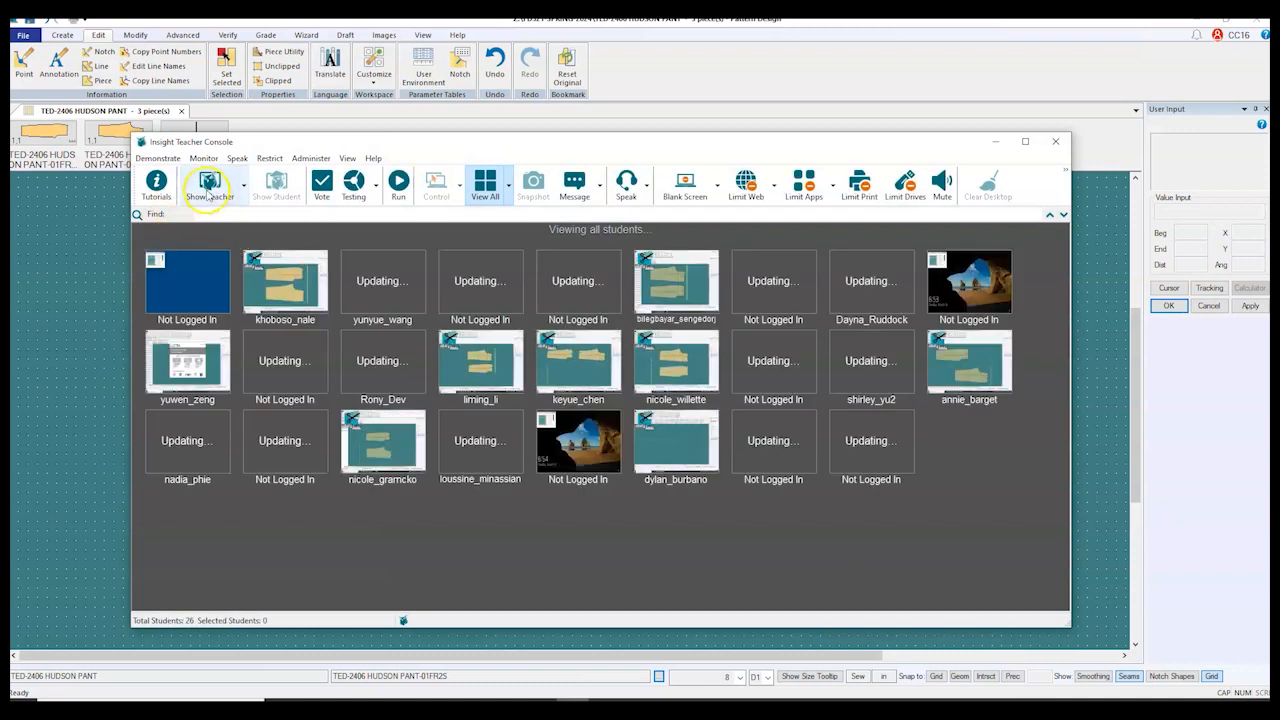
# - In Insight Teacher Console, start showing the teacher's screen to all students and continue past the confirmation
pyautogui.click(209, 190)
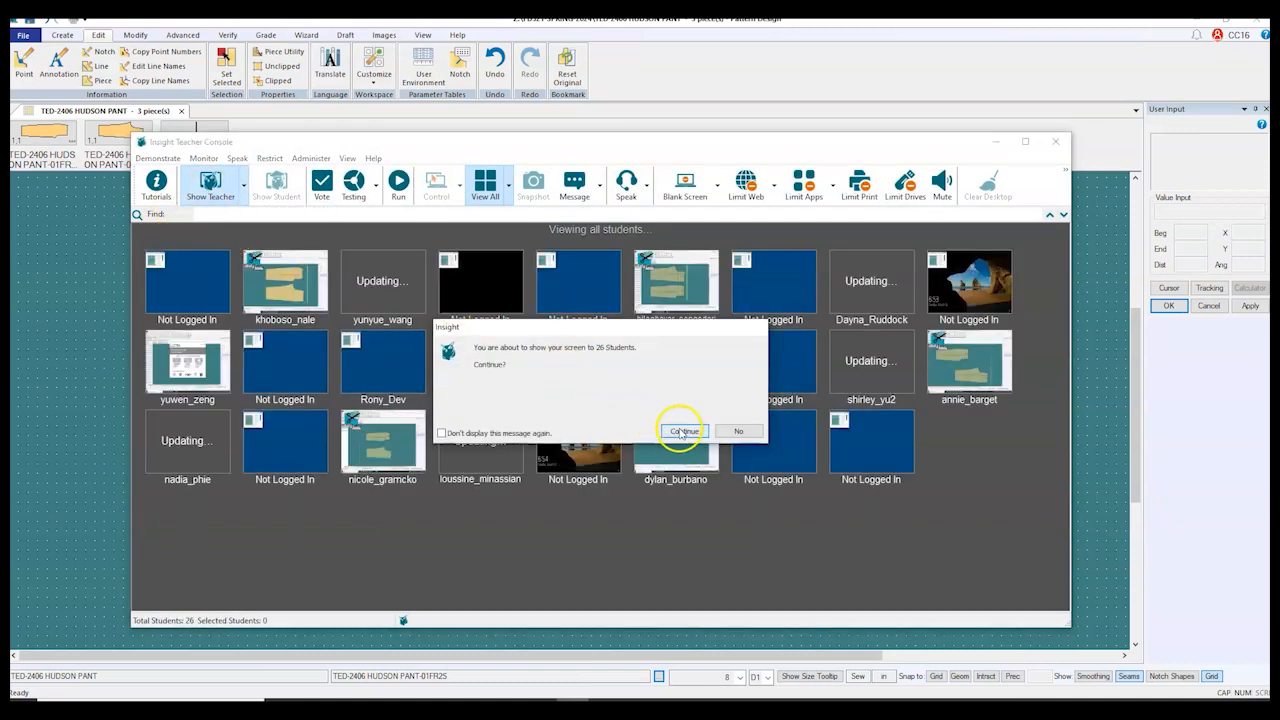
pyautogui.click(683, 432)
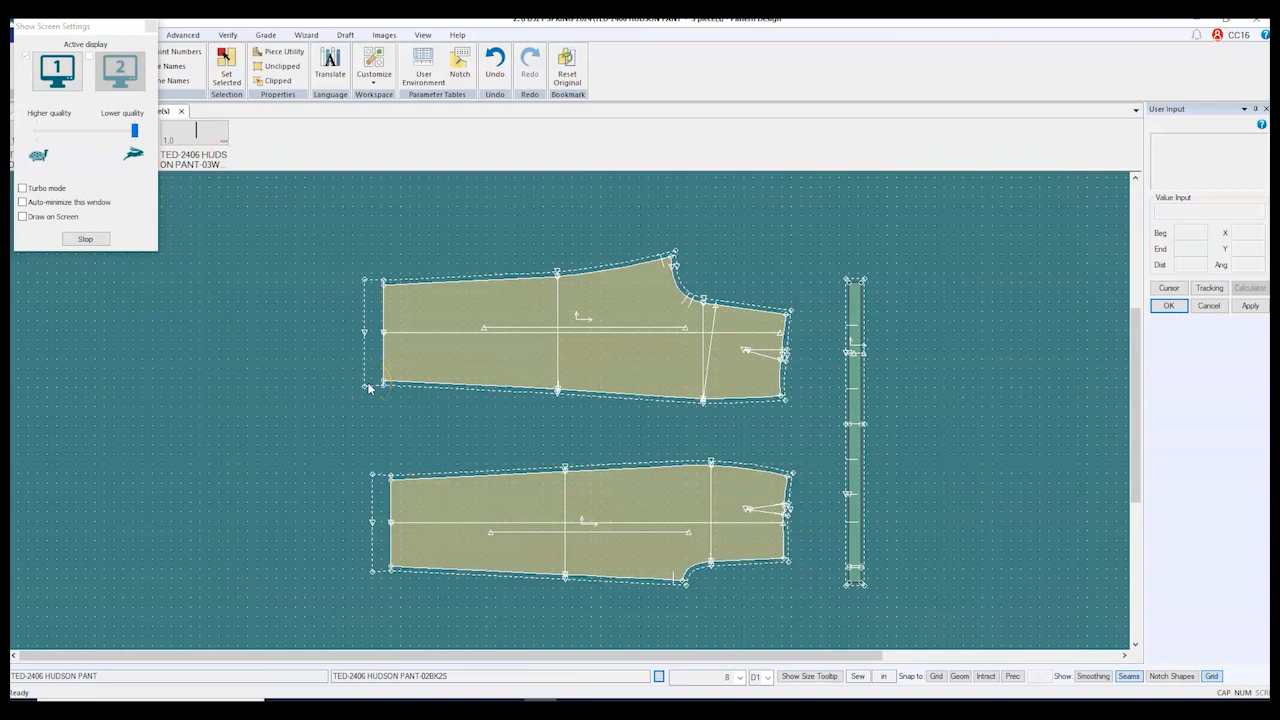
# - Move the back and front pant pieces further away from the waistband, and stop showing the screen to the students
pyautogui.click(612, 378)
pyautogui.click(584, 362)
pyautogui.click(623, 491)
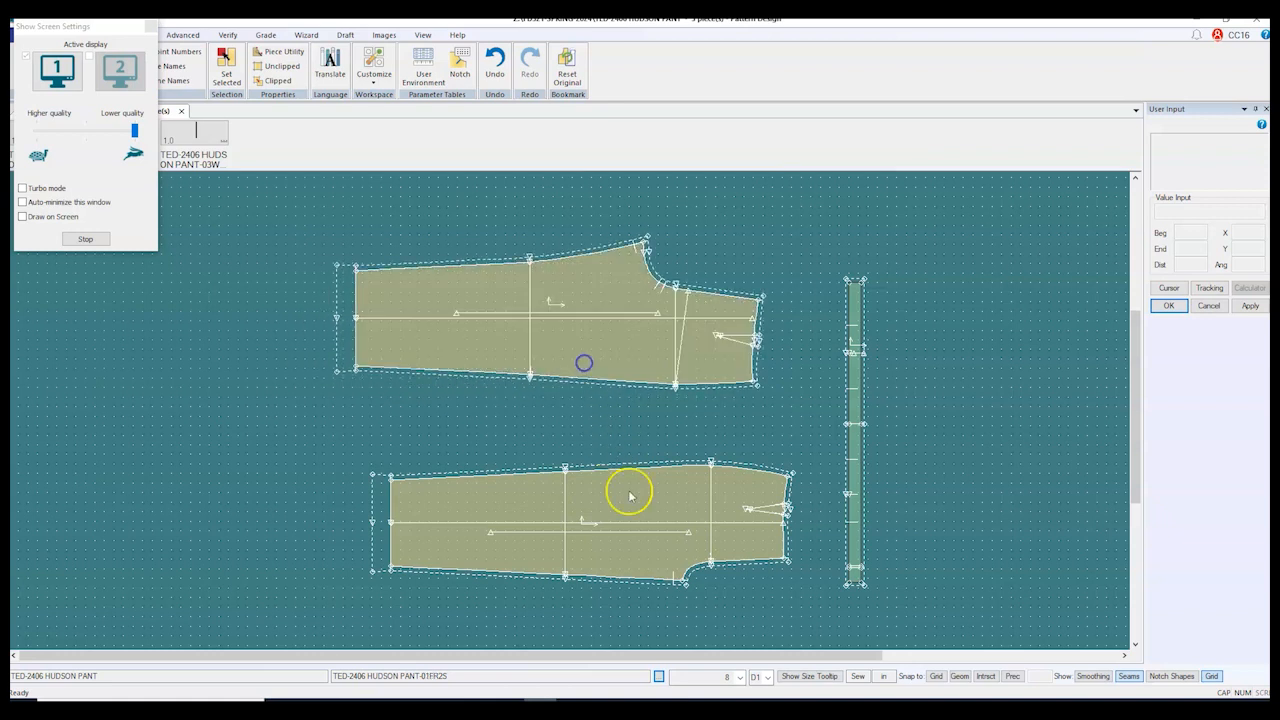
pyautogui.click(591, 489)
pyautogui.click(594, 491)
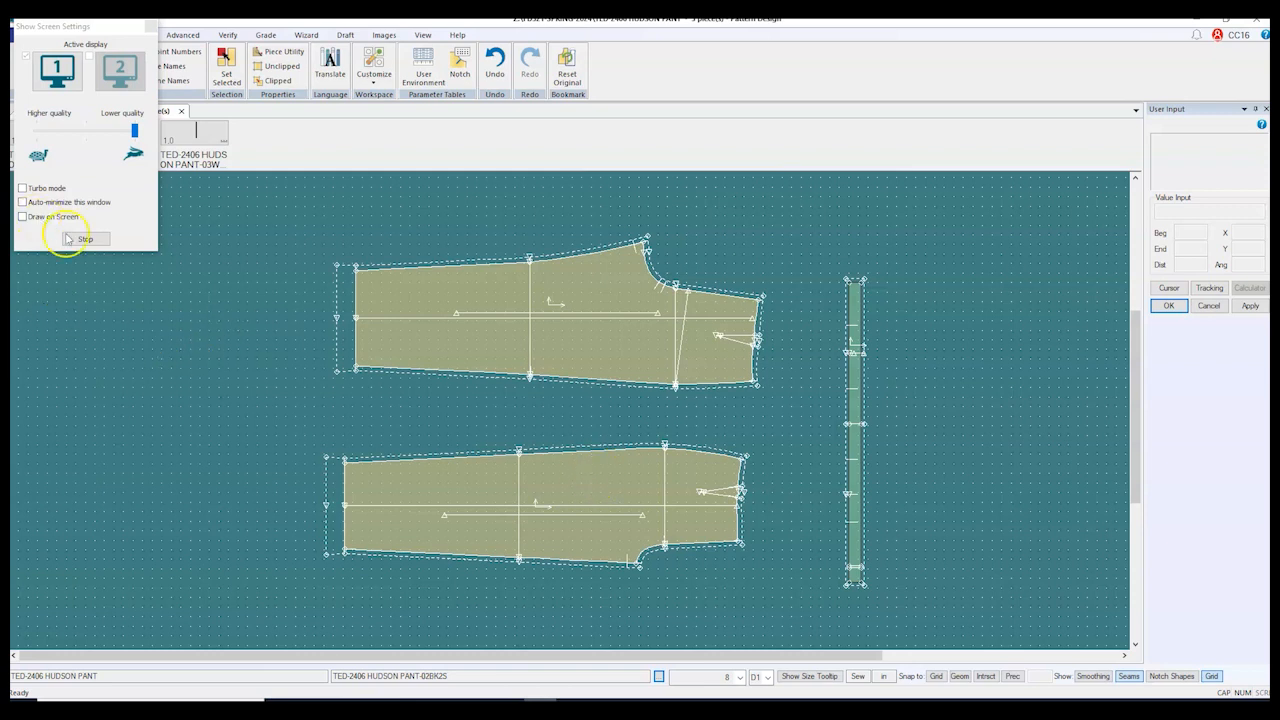
pyautogui.click(86, 239)
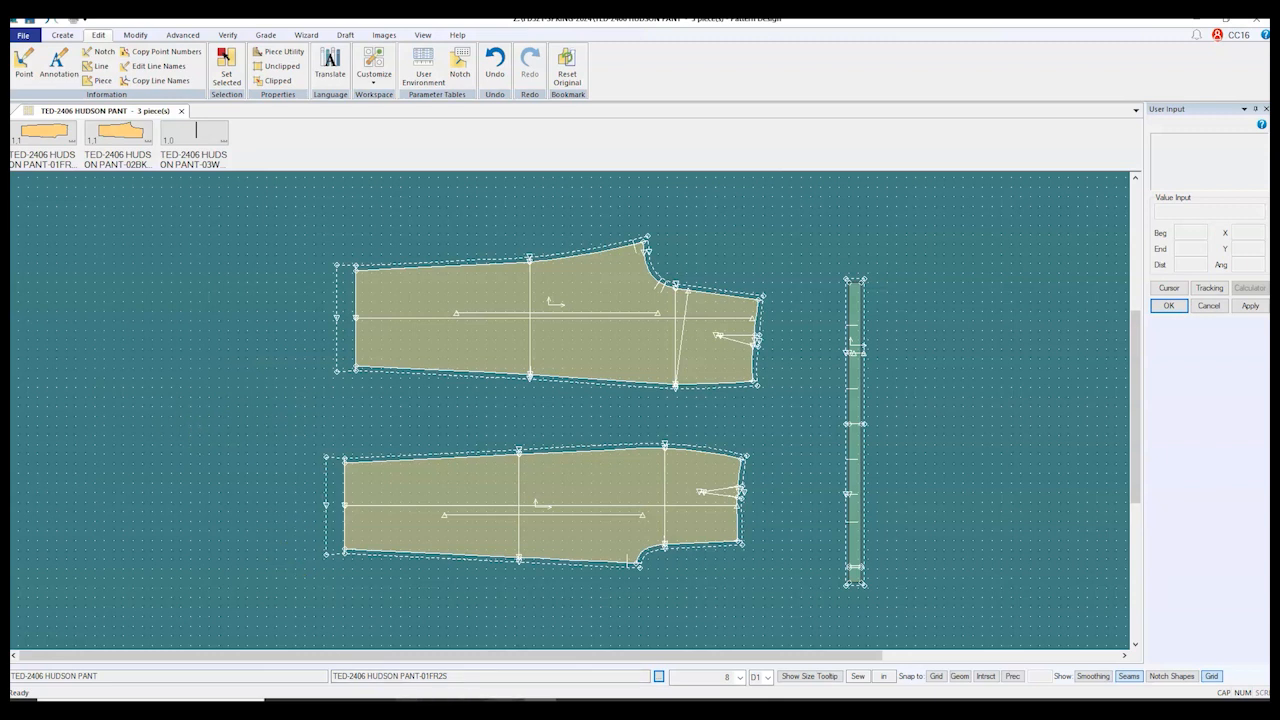
# - Switch to the TED-FD321 Hudson Slim Pants-TP-Template workbook in Excel and examine the measurement list on the FisrFit sheet at 110% zoom
pyautogui.moveTo(508, 712)
pyautogui.click(508, 680)
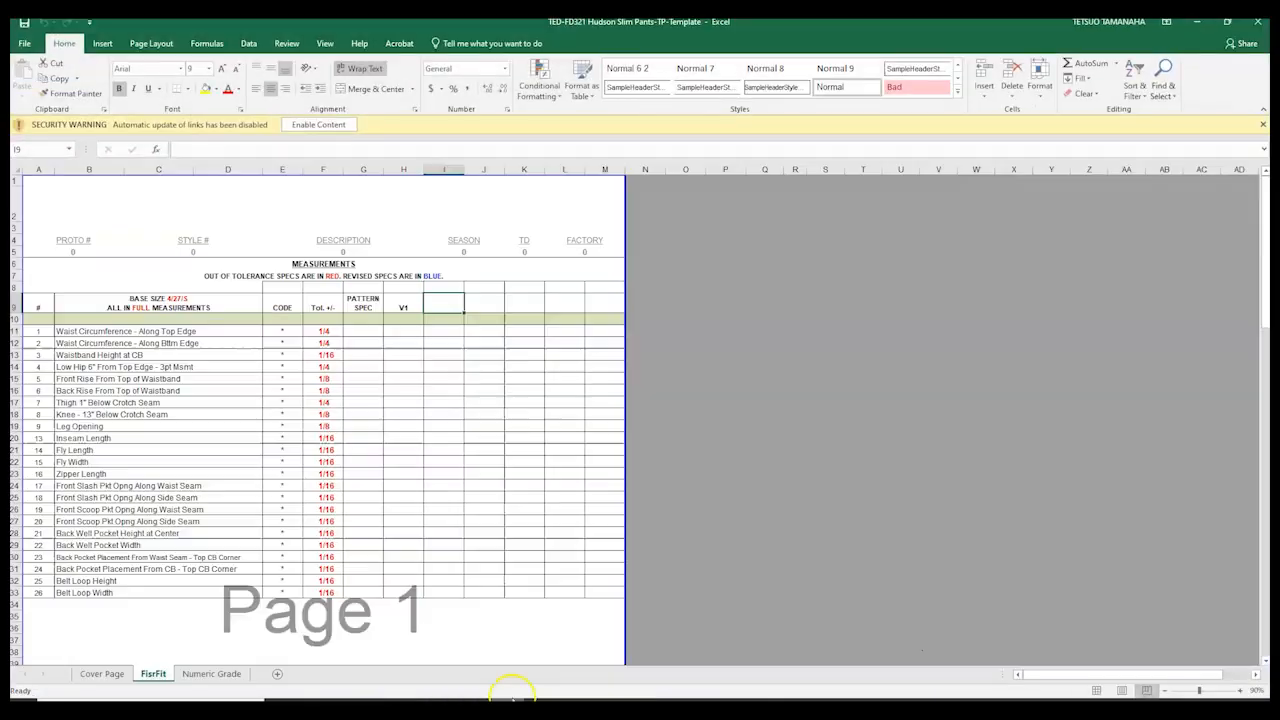
pyautogui.click(1240, 691)
pyautogui.click(1240, 691)
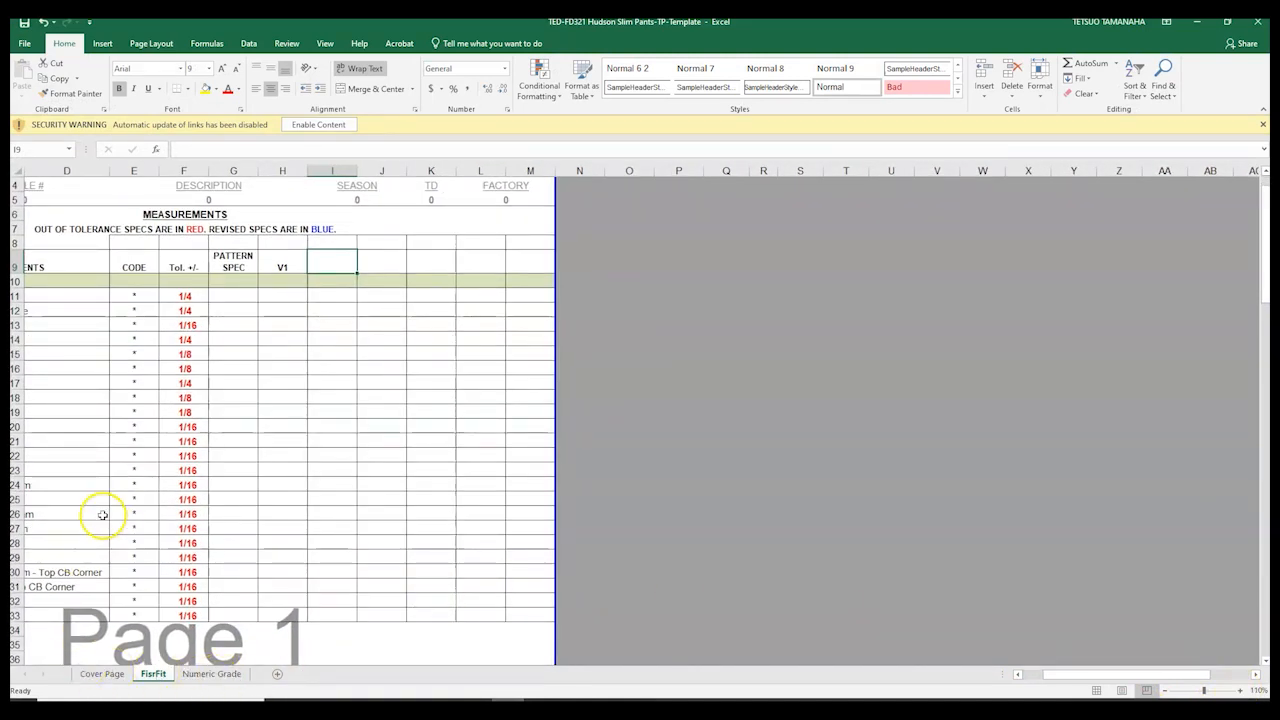
pyautogui.click(1018, 676)
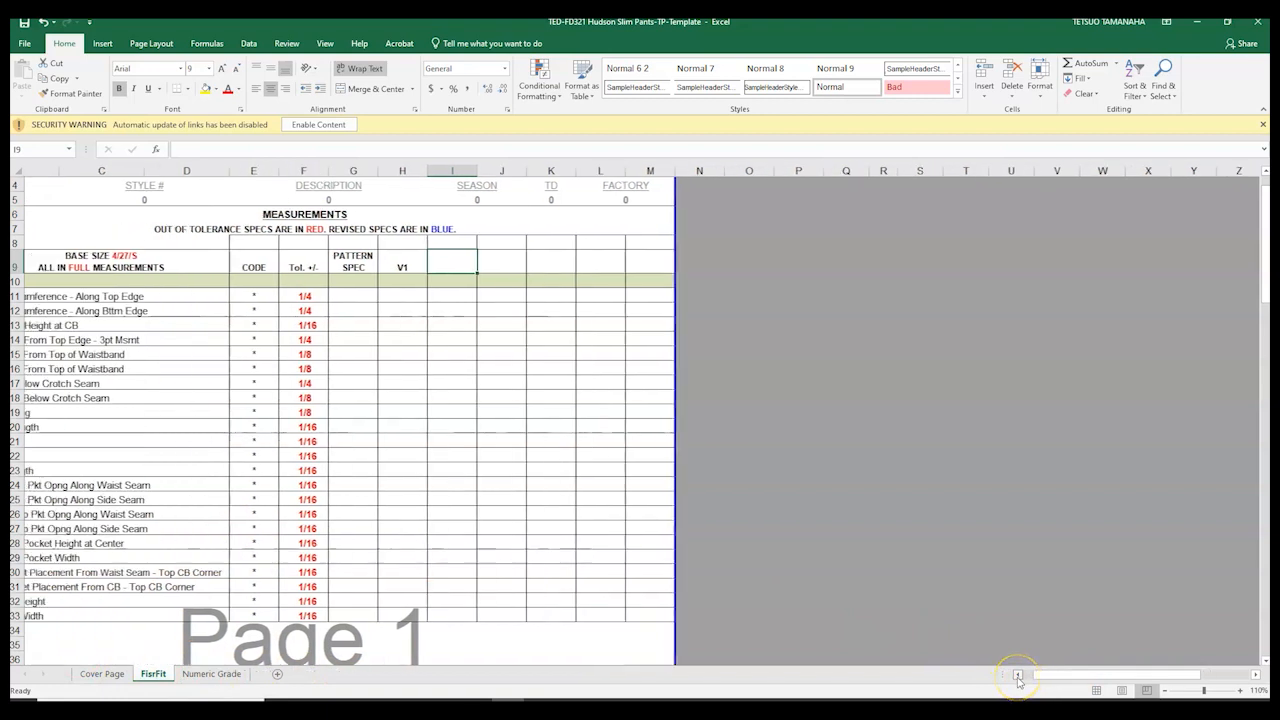
pyautogui.click(1018, 676)
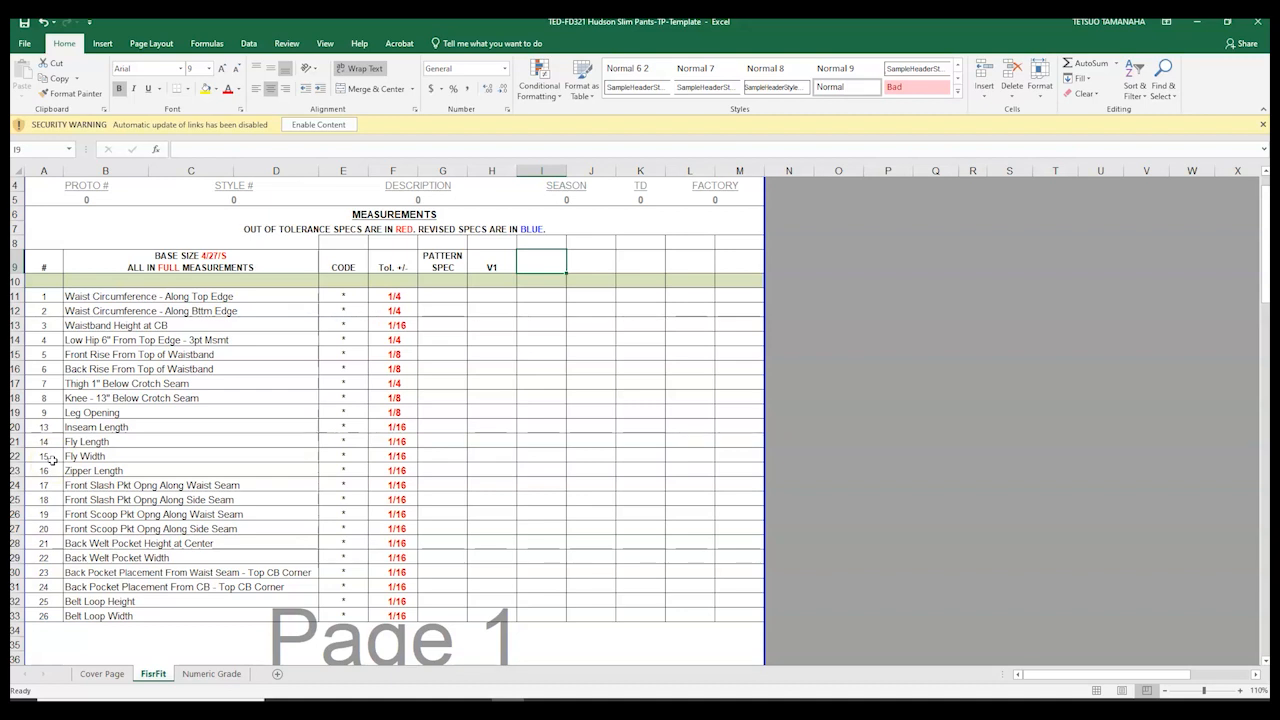
pyautogui.click(160, 674)
pyautogui.click(165, 673)
pyautogui.click(155, 677)
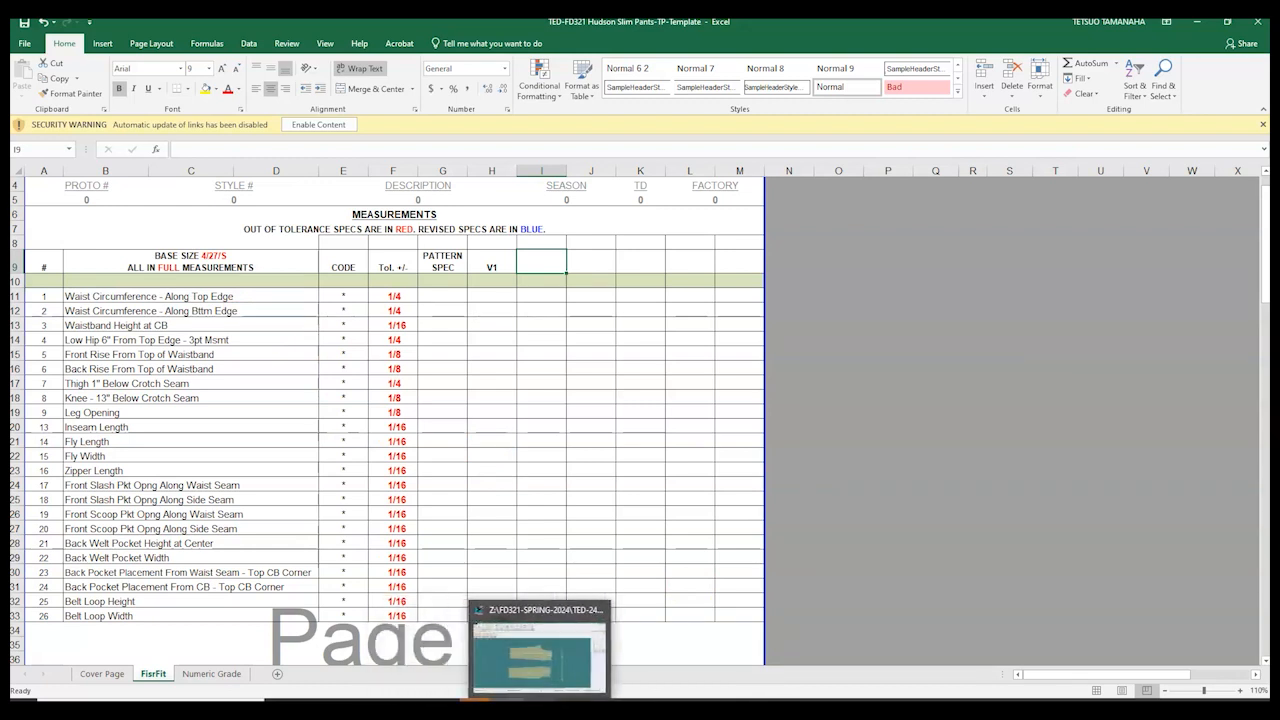
# - Switch back to Pattern Design and move the waistband piece closer to the pant pieces
pyautogui.click(540, 709)
pyautogui.click(830, 520)
pyautogui.click(803, 507)
pyautogui.click(837, 525)
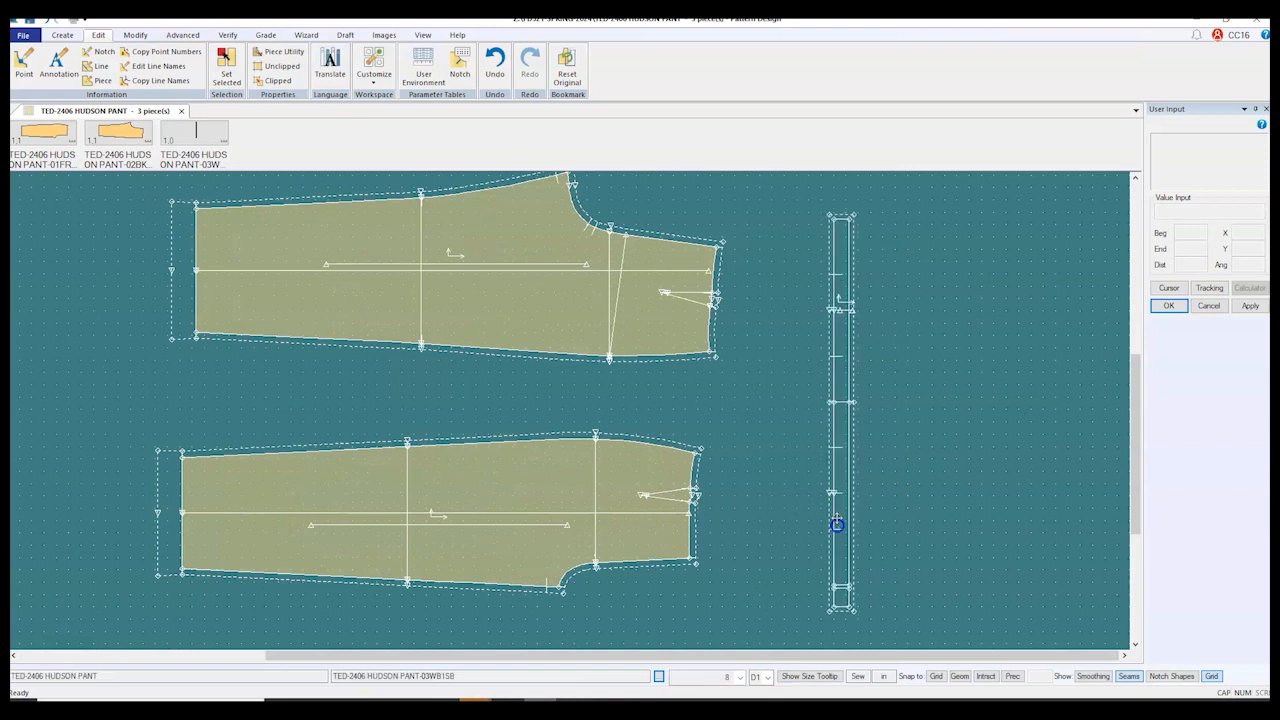
pyautogui.click(812, 521)
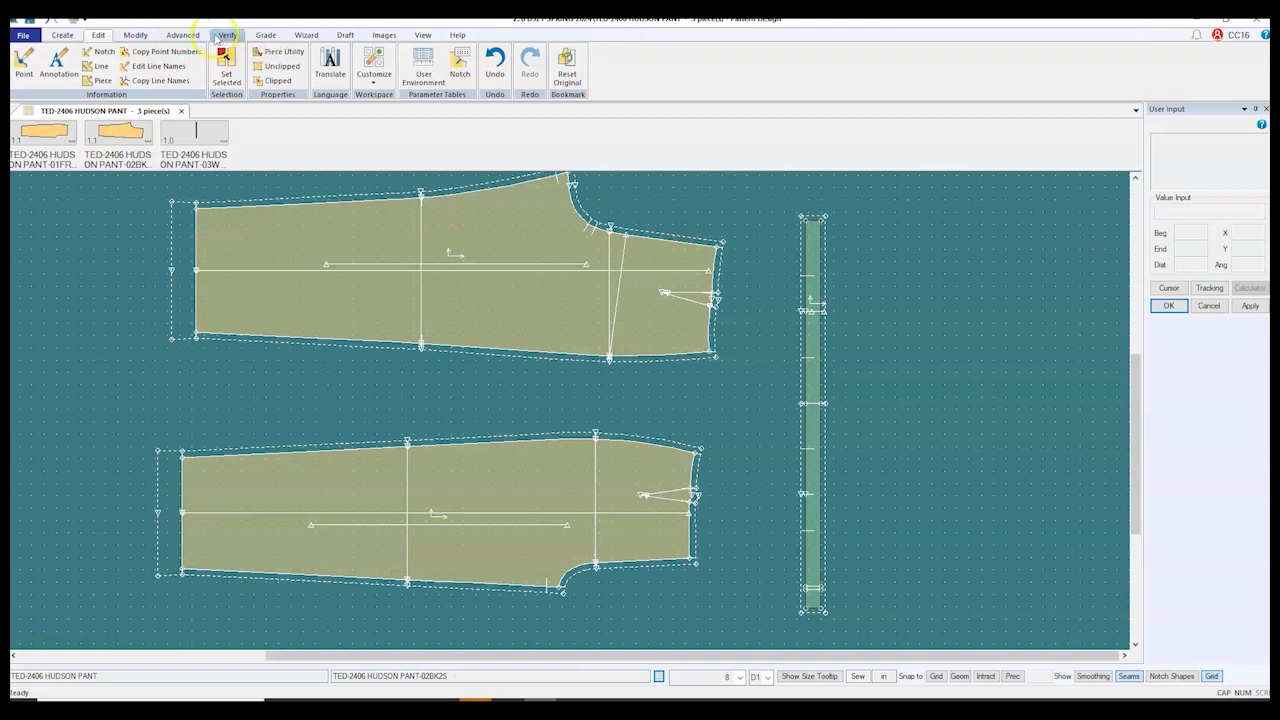
# - Hide the seam allowances of all pieces in the work area
pyautogui.click(228, 35)
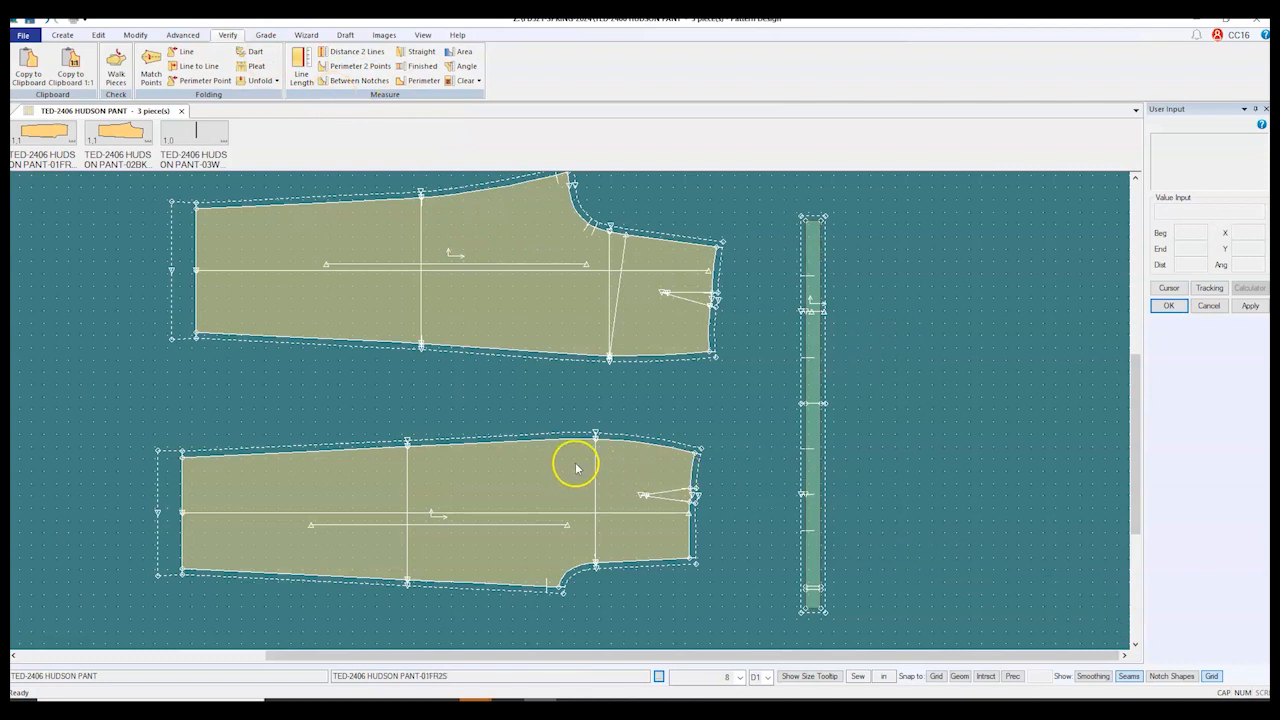
pyautogui.click(1129, 676)
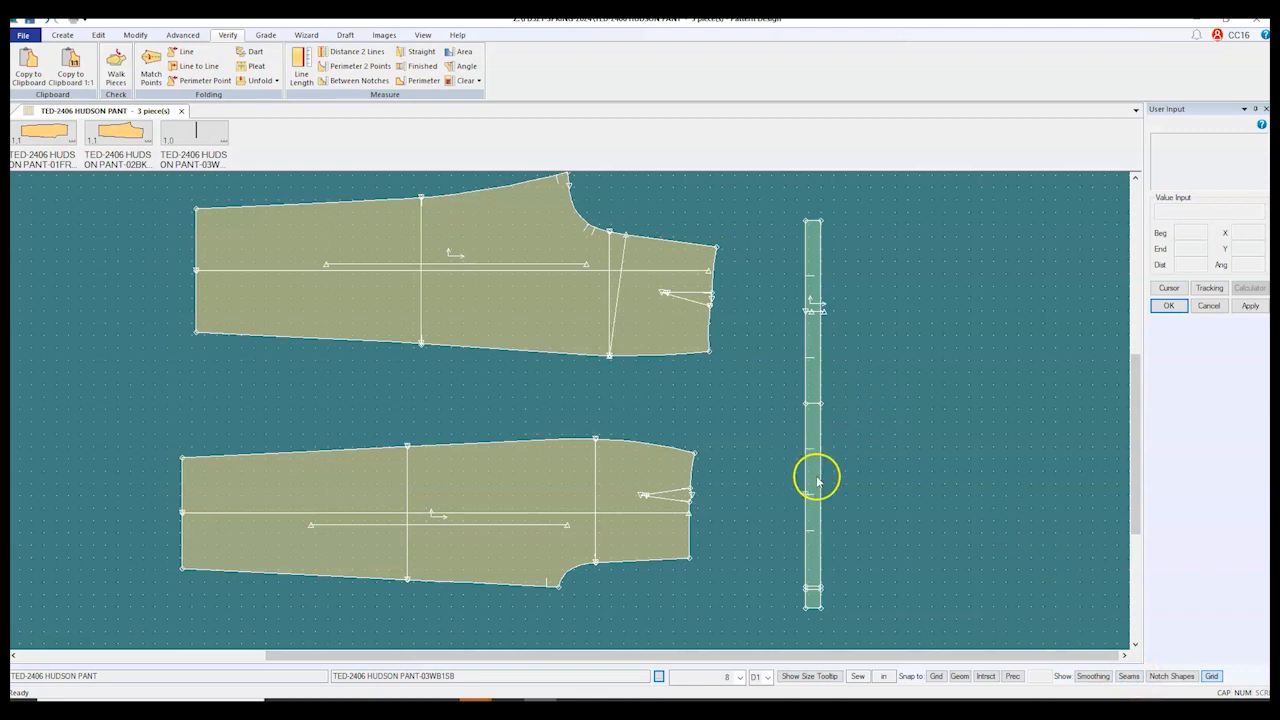
# - Examine the internal lines and extension at the lower end of the waistband piece
pyautogui.scroll(5, 820, 618)
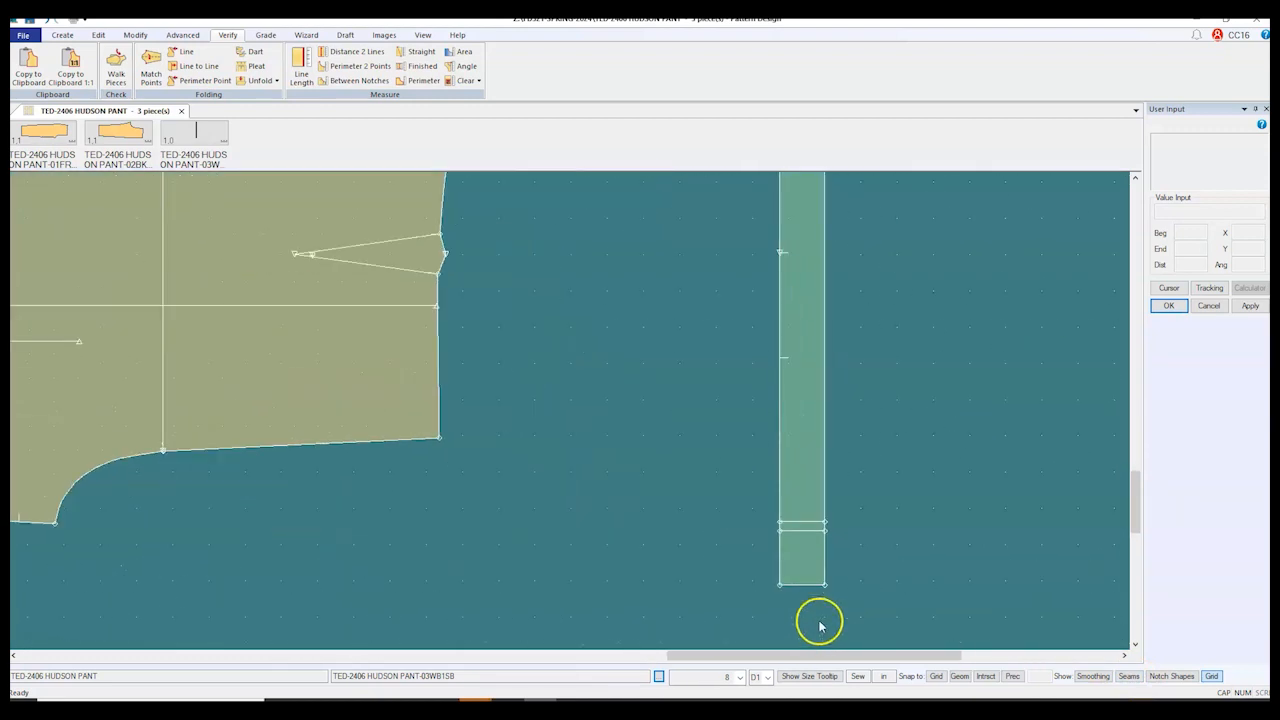
pyautogui.scroll(2, 815, 600)
pyautogui.scroll(-3, 810, 565)
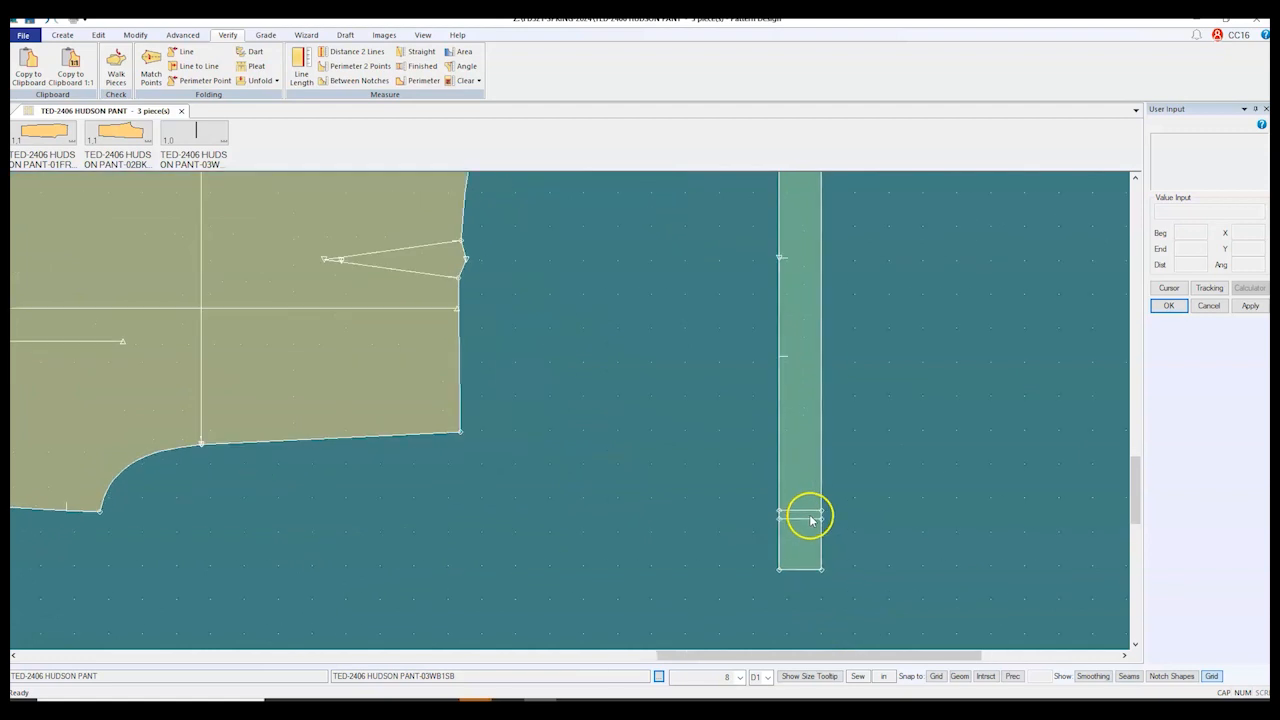
pyautogui.scroll(2, 810, 518)
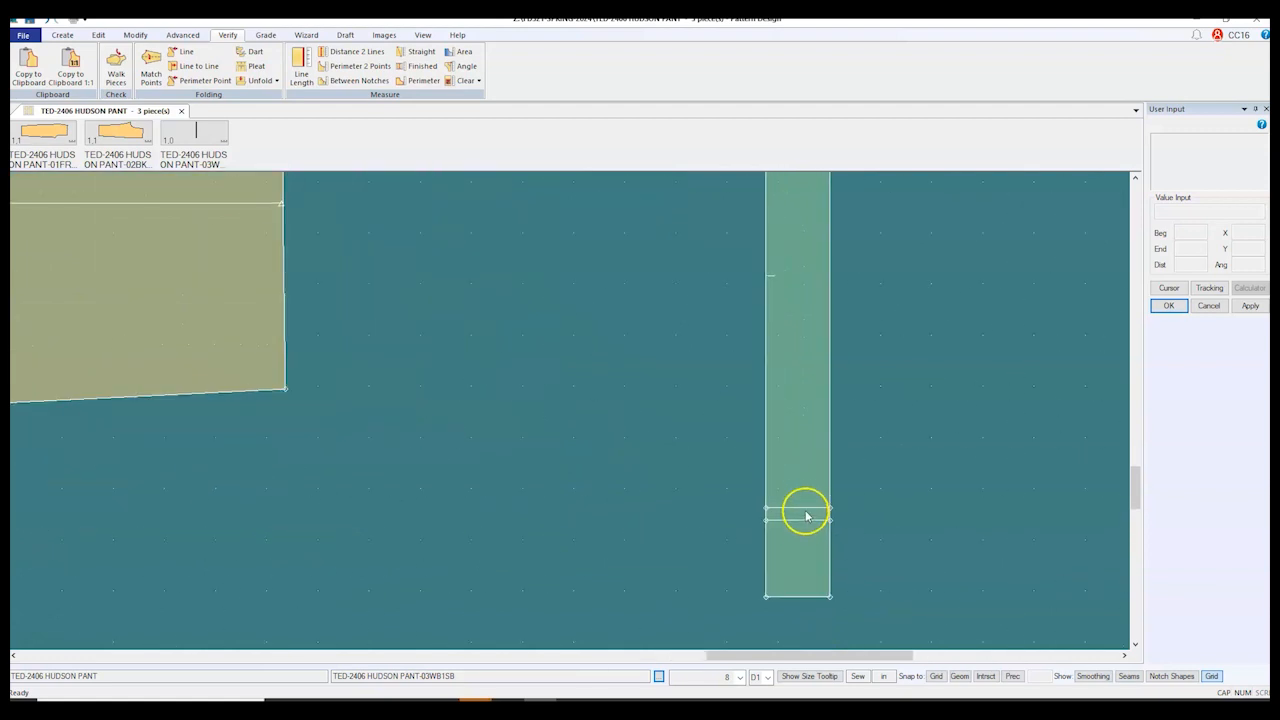
pyautogui.moveTo(809, 512); pyautogui.dragTo(798, 511)
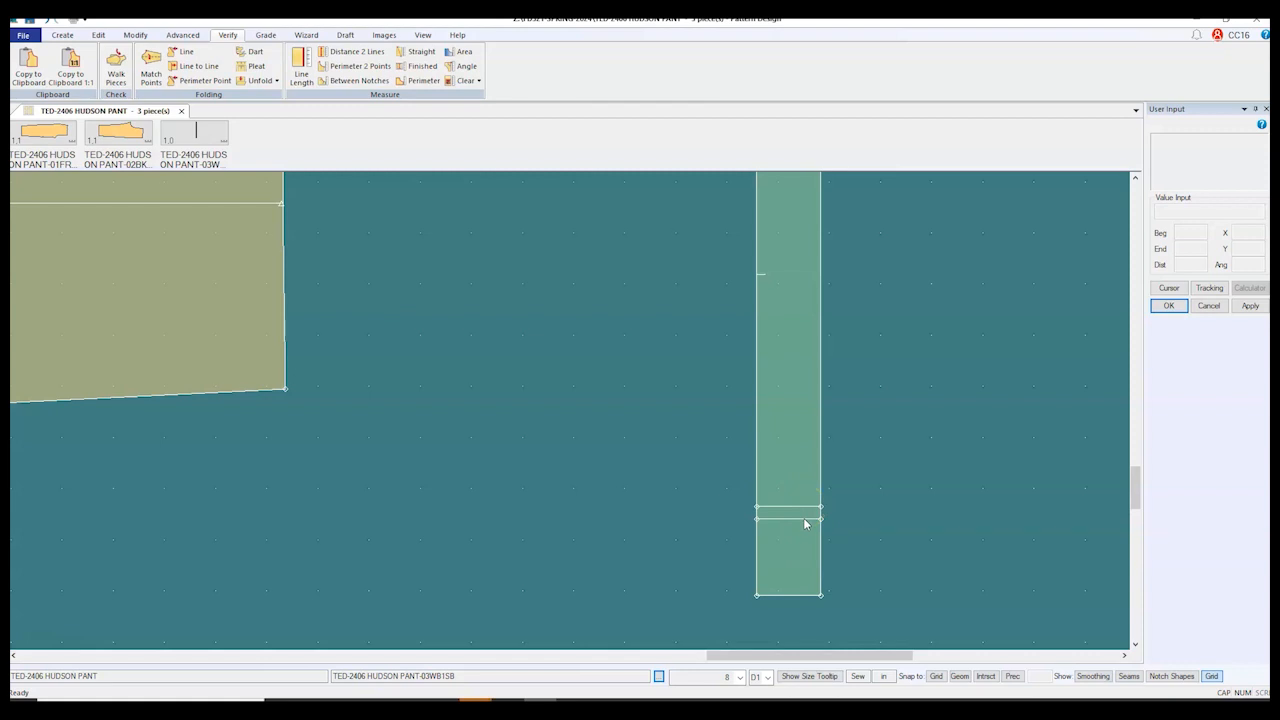
pyautogui.click(804, 520)
pyautogui.click(788, 507)
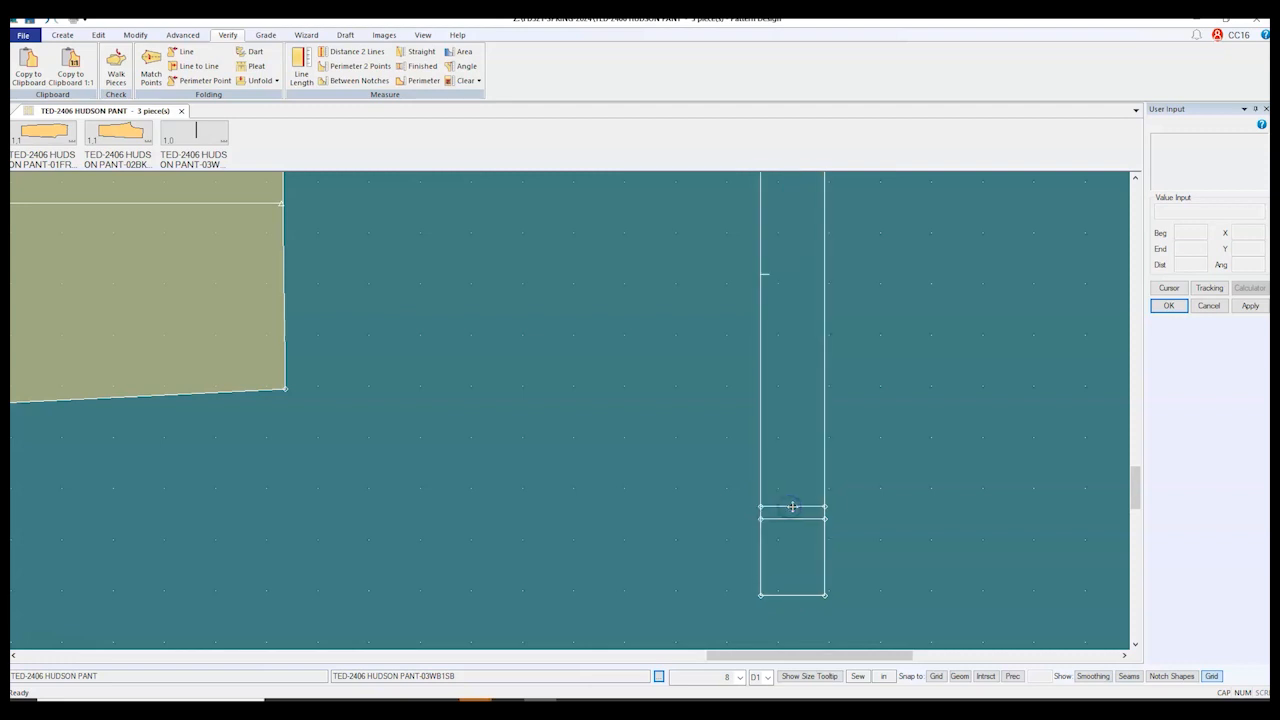
pyautogui.click(790, 508)
# - Bring all three pieces back into view and move the waistband slightly closer to the pant pieces
pyautogui.scroll(-3, 789, 551)
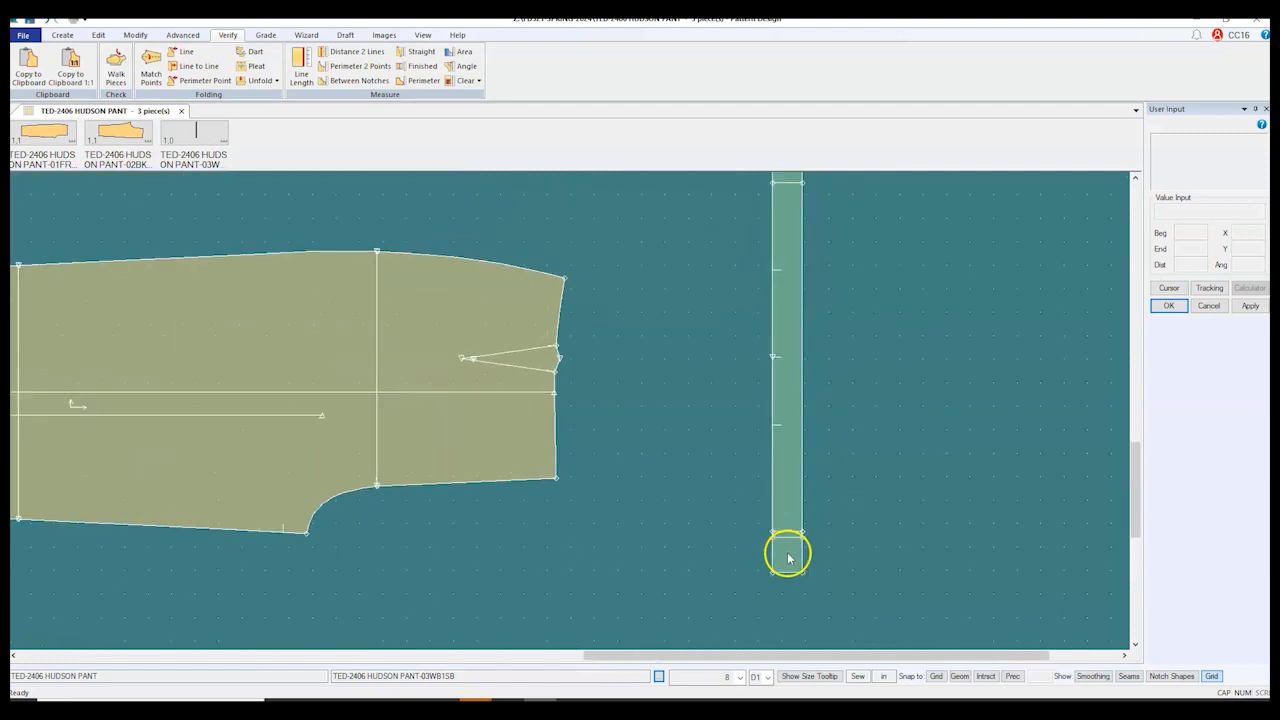
pyautogui.scroll(-2, 790, 553)
pyautogui.scroll(-3, 836, 485)
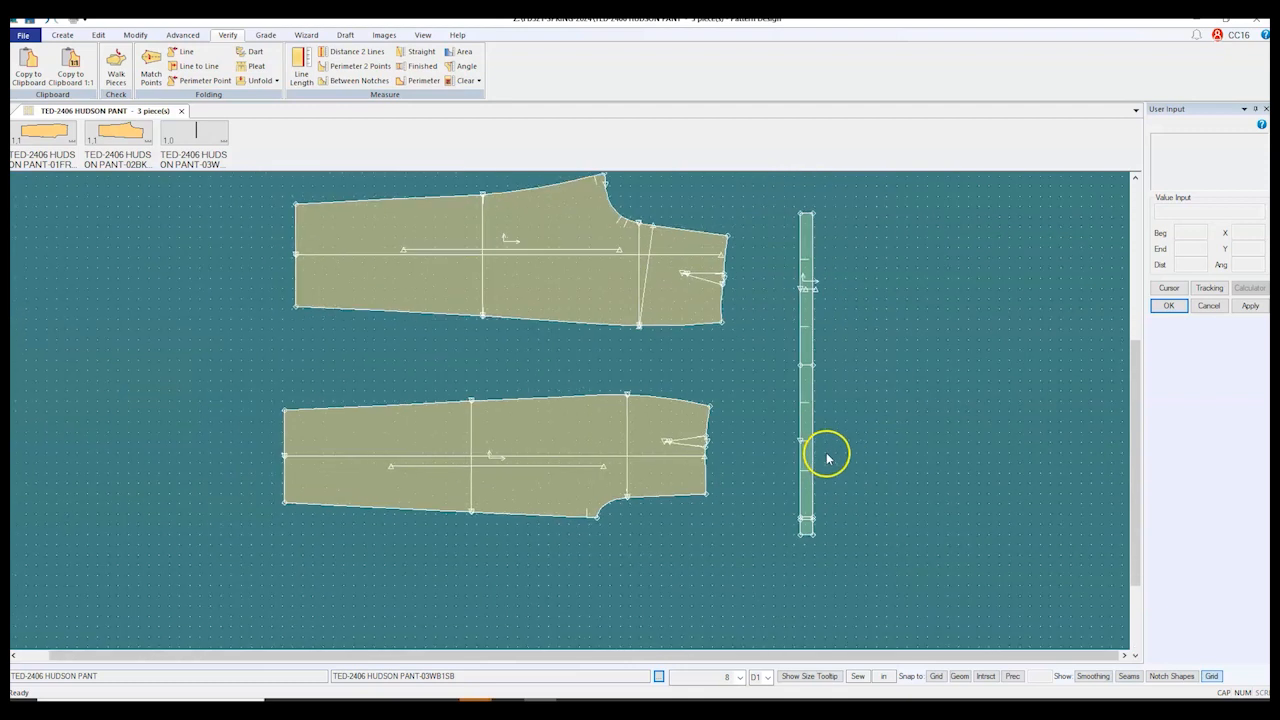
pyautogui.scroll(-1, 828, 458)
pyautogui.click(804, 408)
pyautogui.click(798, 416)
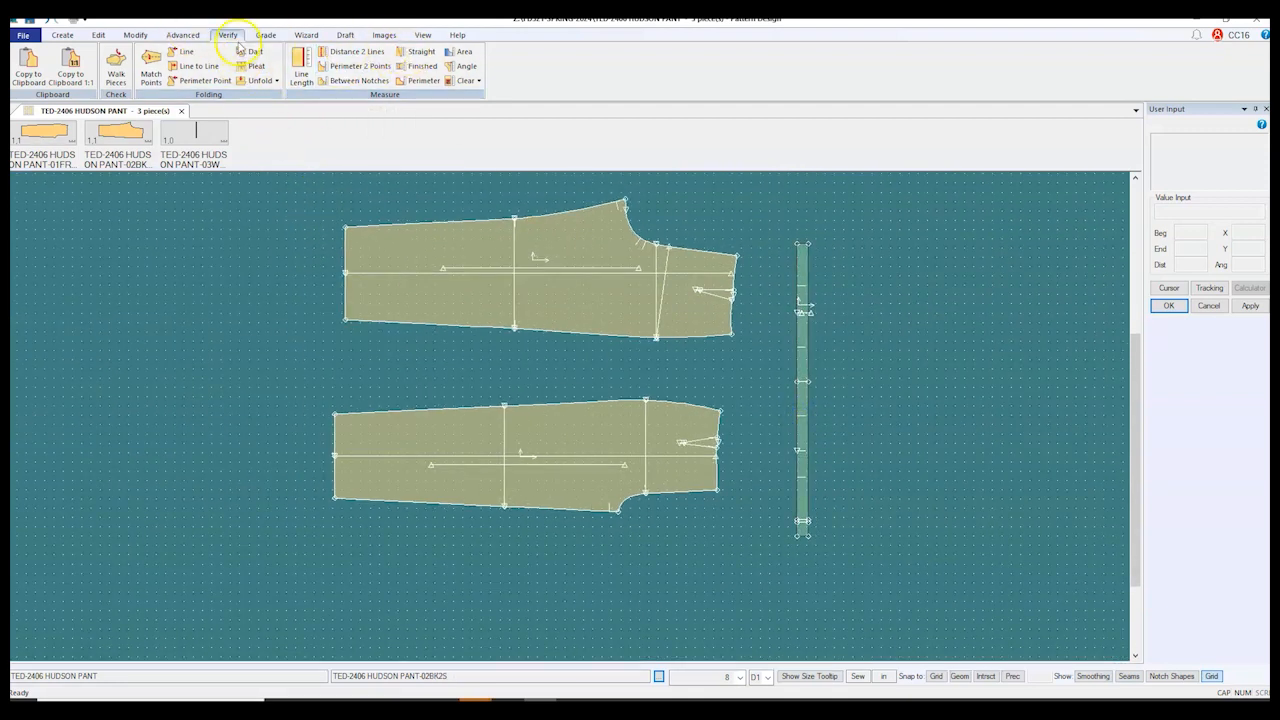
# - Measure the straight distance along the waistband's outer edge from its upper end to the upper of the two cross lines near the lower end
pyautogui.click(422, 52)
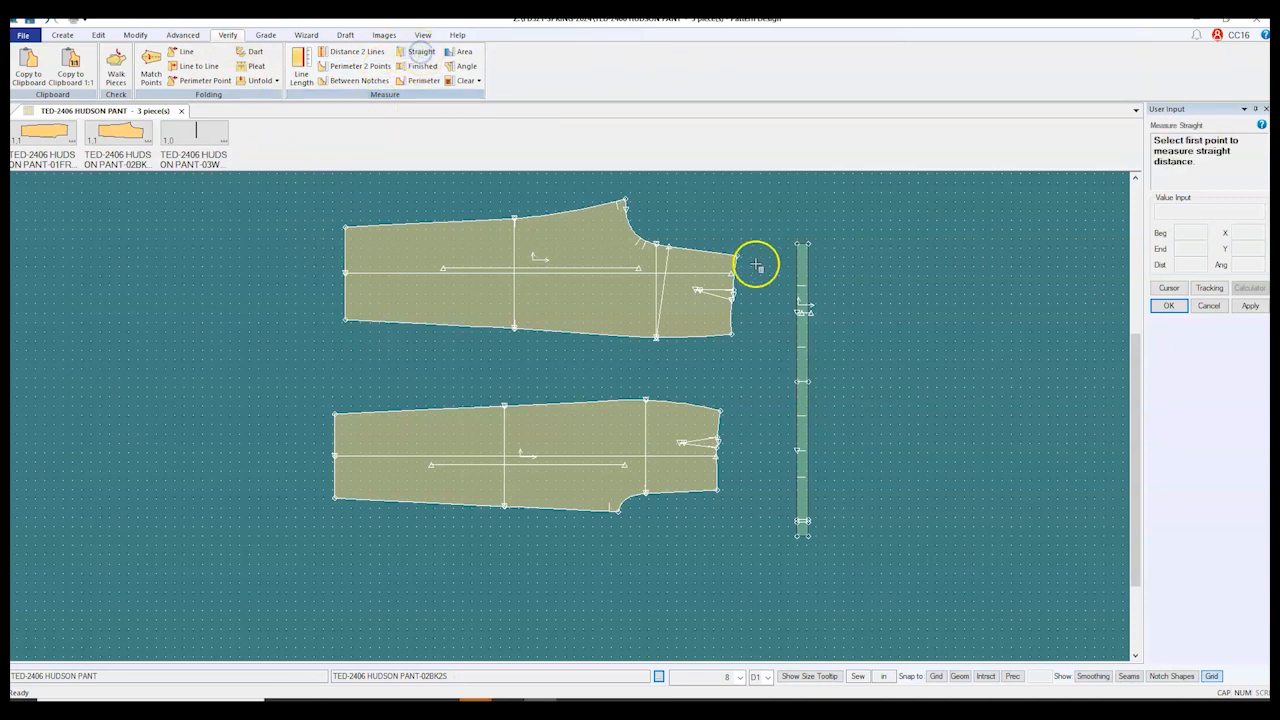
pyautogui.scroll(4, 757, 266)
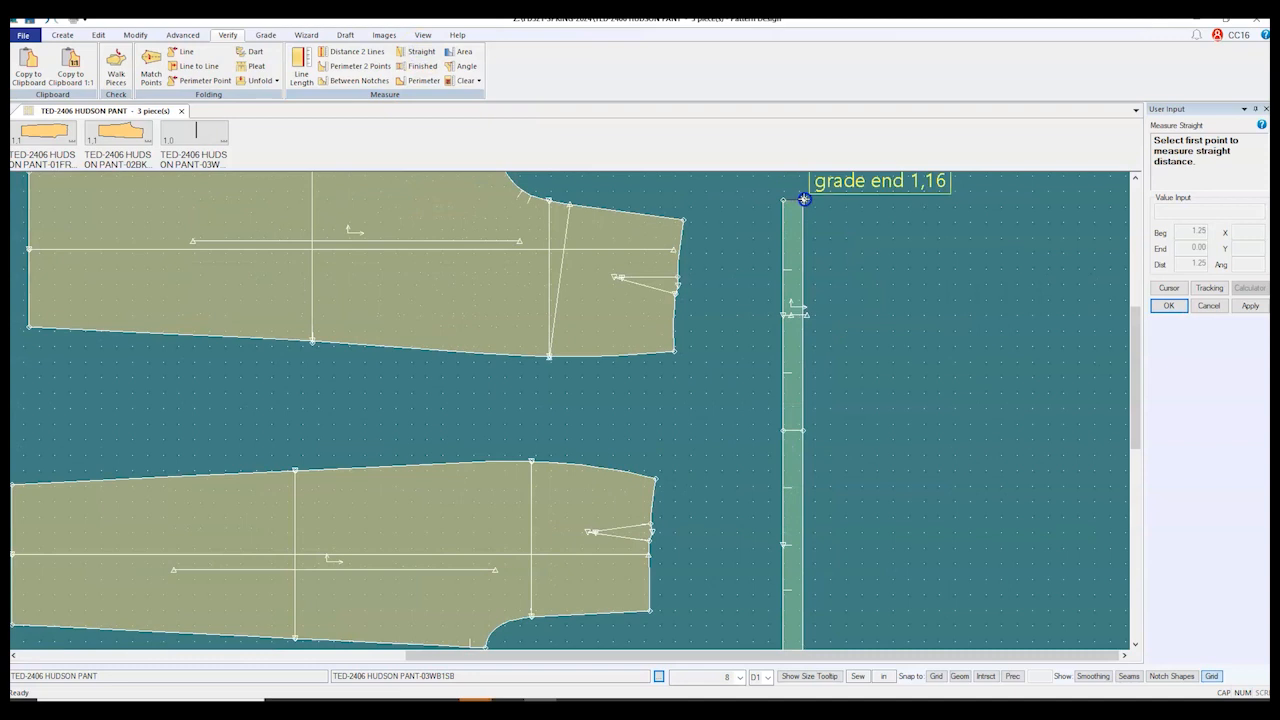
pyautogui.click(803, 199)
pyautogui.scroll(-2, 855, 370)
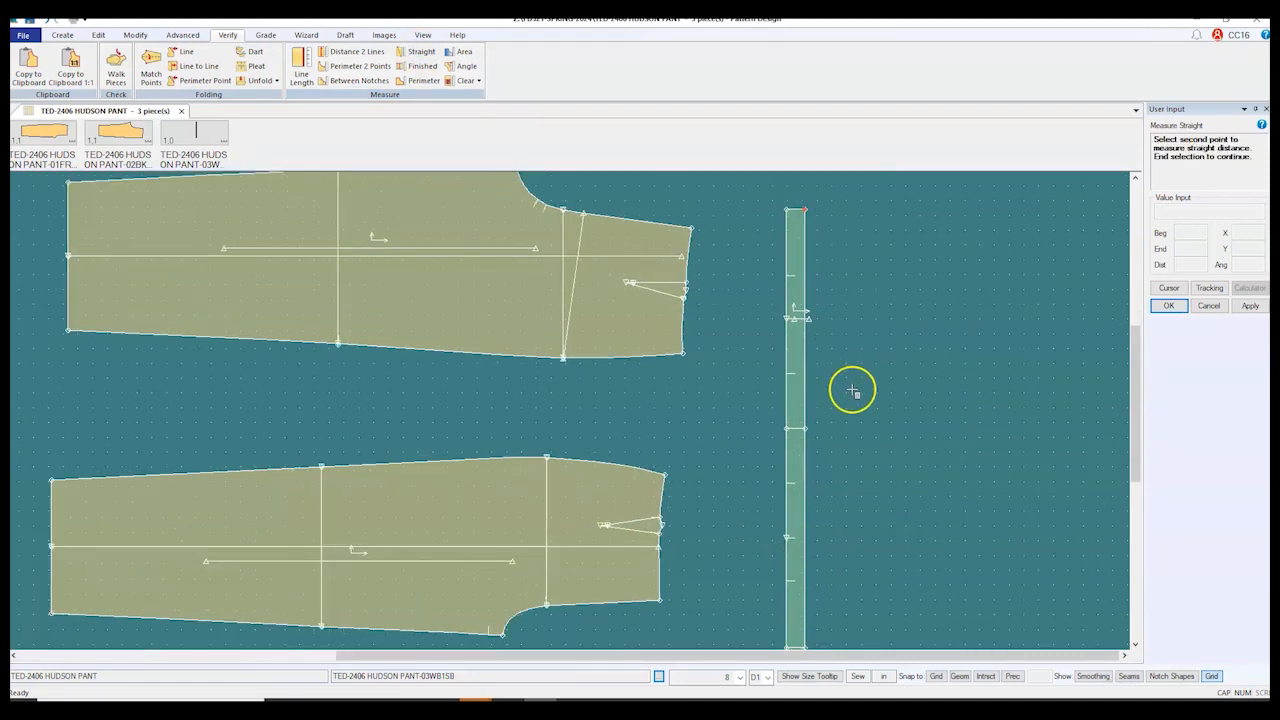
pyautogui.scroll(3, 818, 612)
pyautogui.scroll(3, 818, 612)
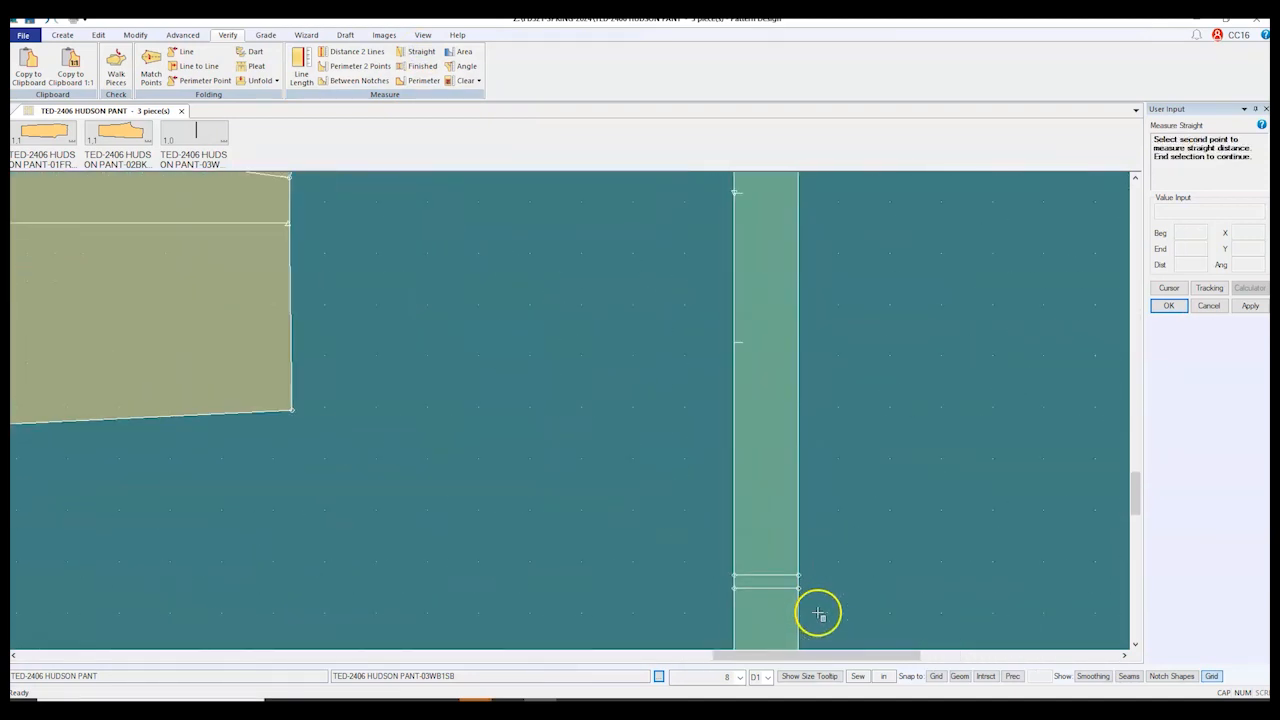
pyautogui.click(800, 573)
pyautogui.rightClick(884, 517)
pyautogui.click(884, 519)
pyautogui.scroll(-4, 882, 521)
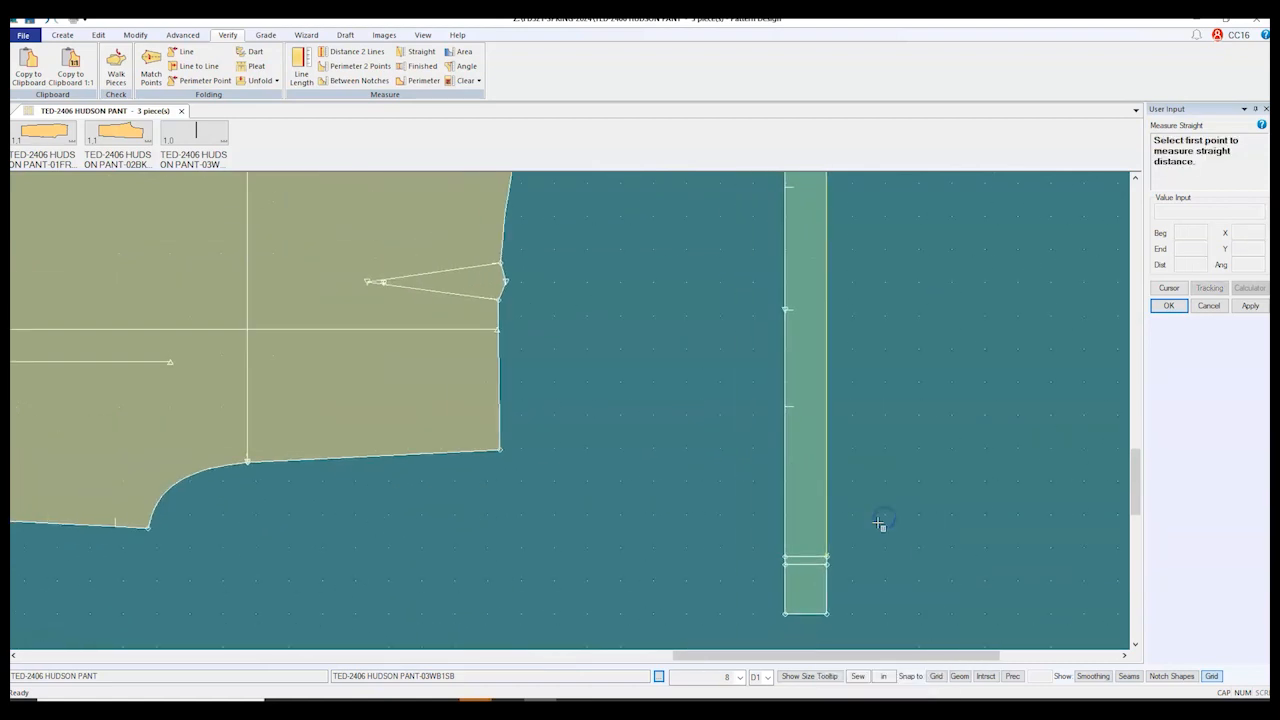
pyautogui.rightClick(910, 381)
pyautogui.click(910, 381)
pyautogui.rightClick(908, 380)
pyautogui.click(908, 380)
pyautogui.click(897, 389)
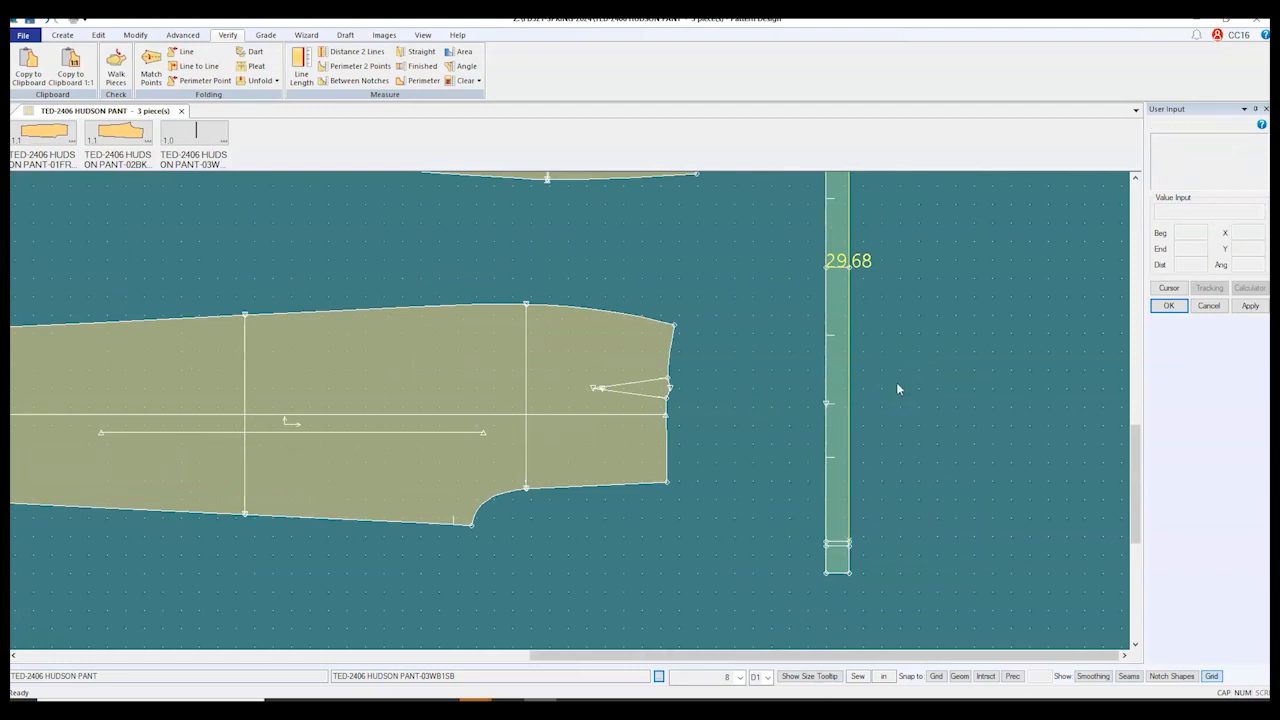
pyautogui.scroll(-2, 903, 437)
pyautogui.click(865, 411)
pyautogui.click(859, 445)
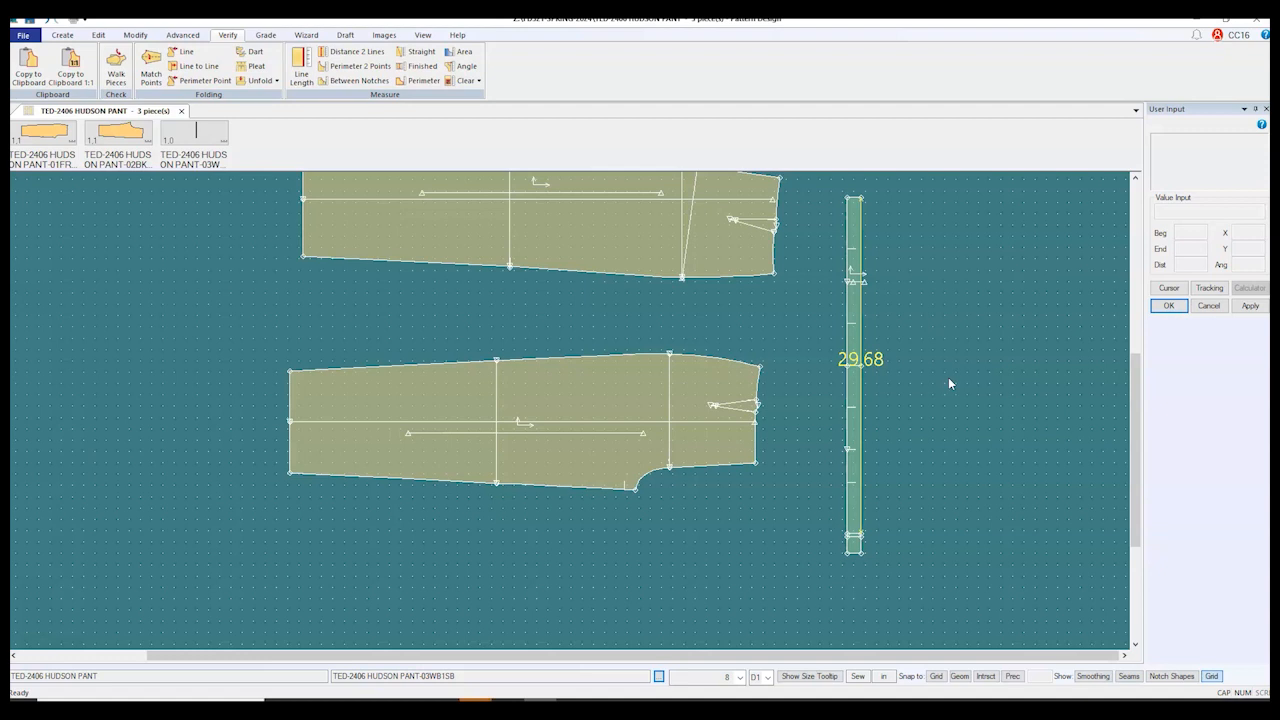
pyautogui.click(943, 384)
pyautogui.click(887, 514)
pyautogui.click(885, 603)
pyautogui.click(683, 509)
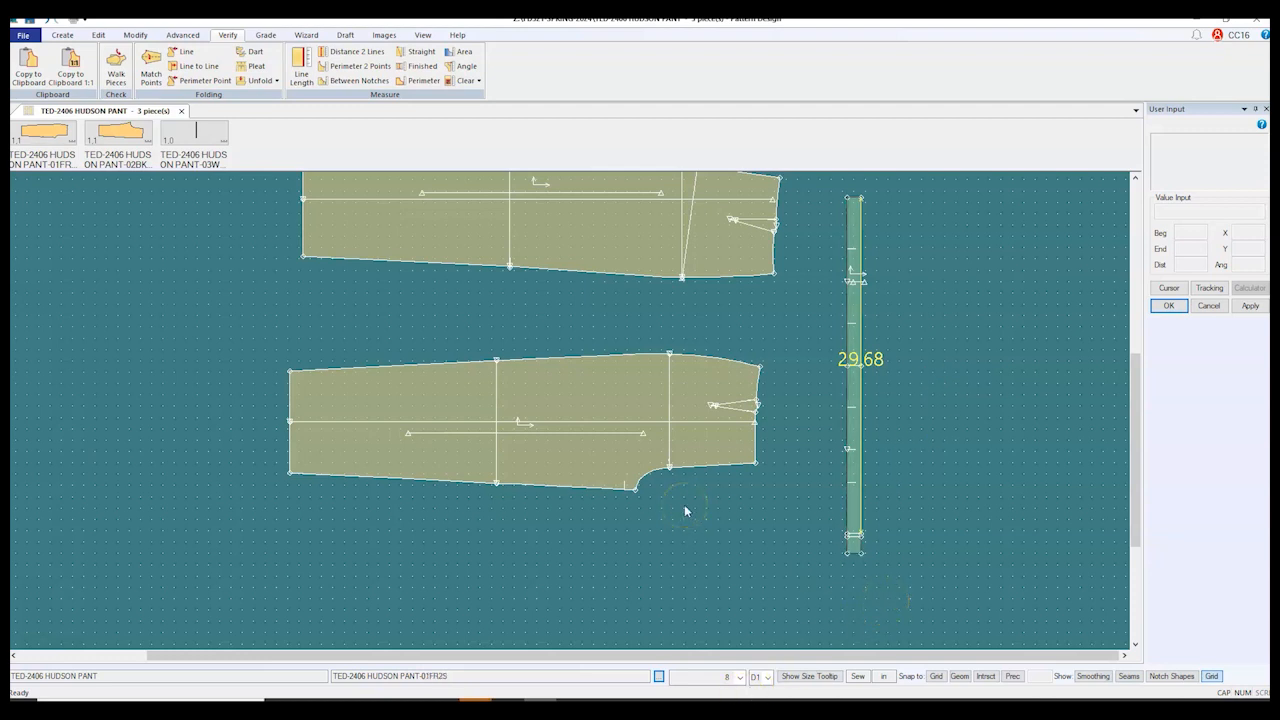
pyautogui.scroll(-1, 710, 511)
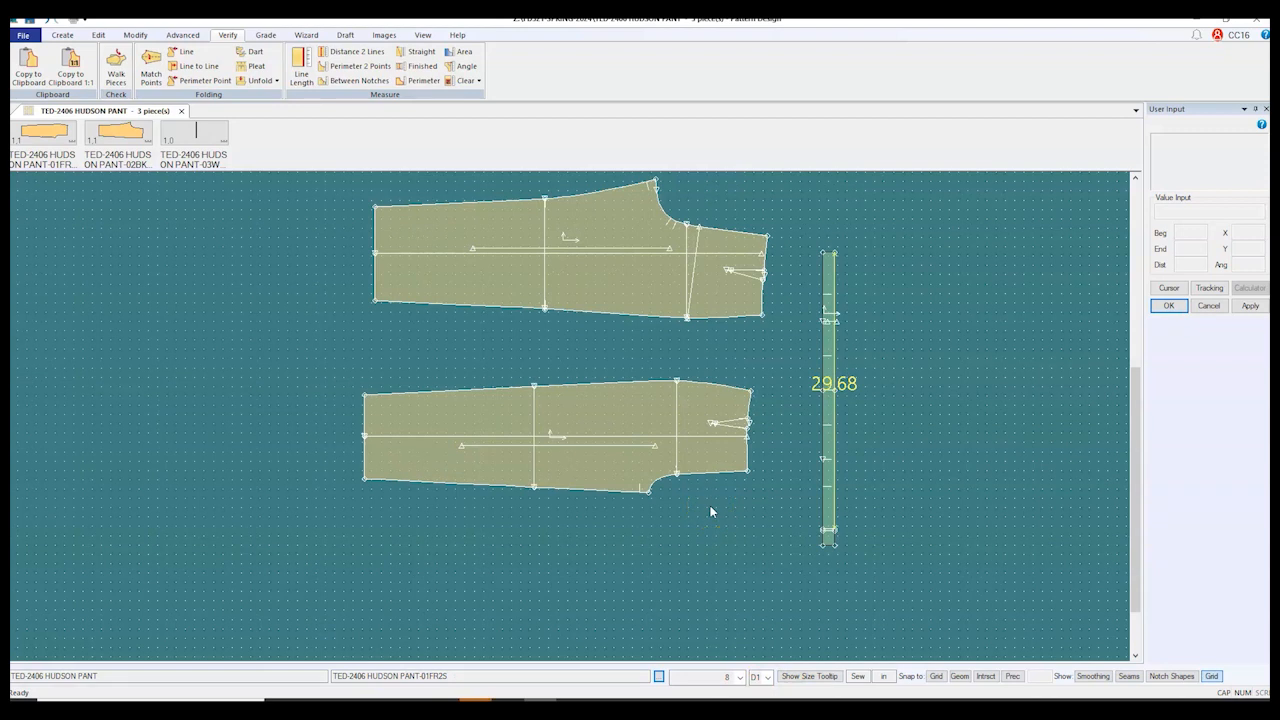
# - Hide the measurements in the work area and show them again
pyautogui.click(327, 148)
pyautogui.click(424, 36)
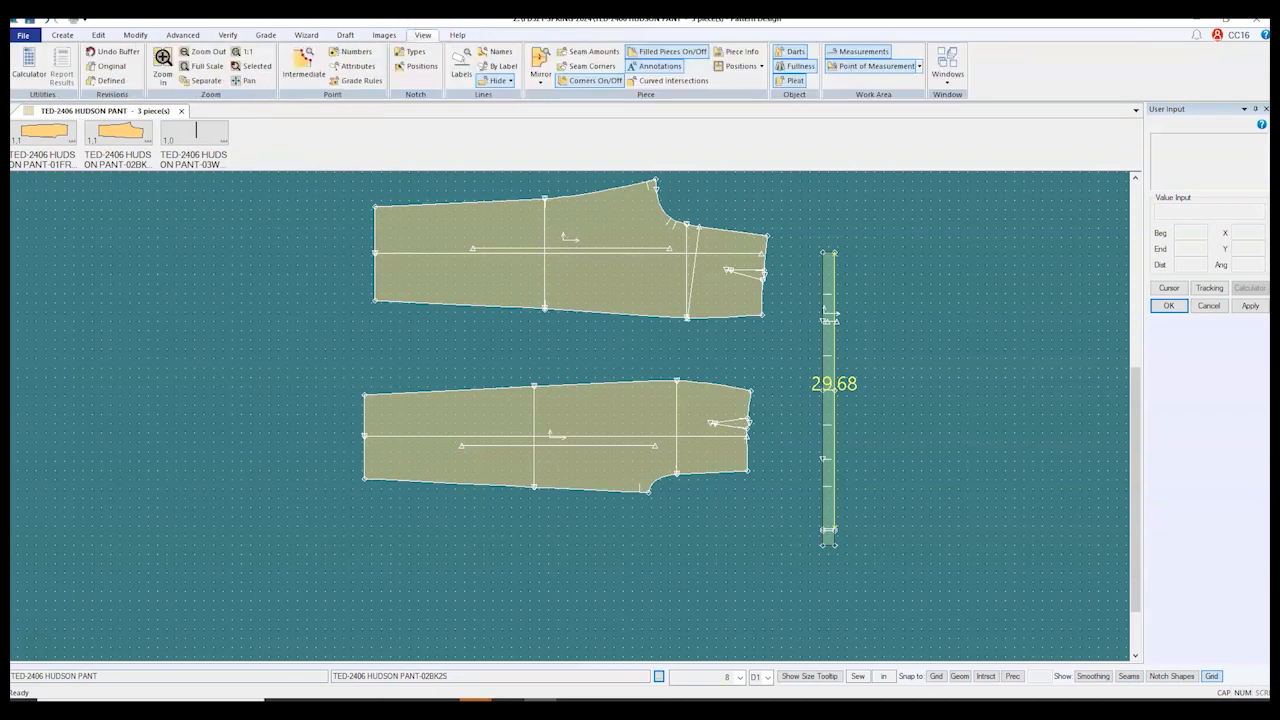
pyautogui.click(858, 54)
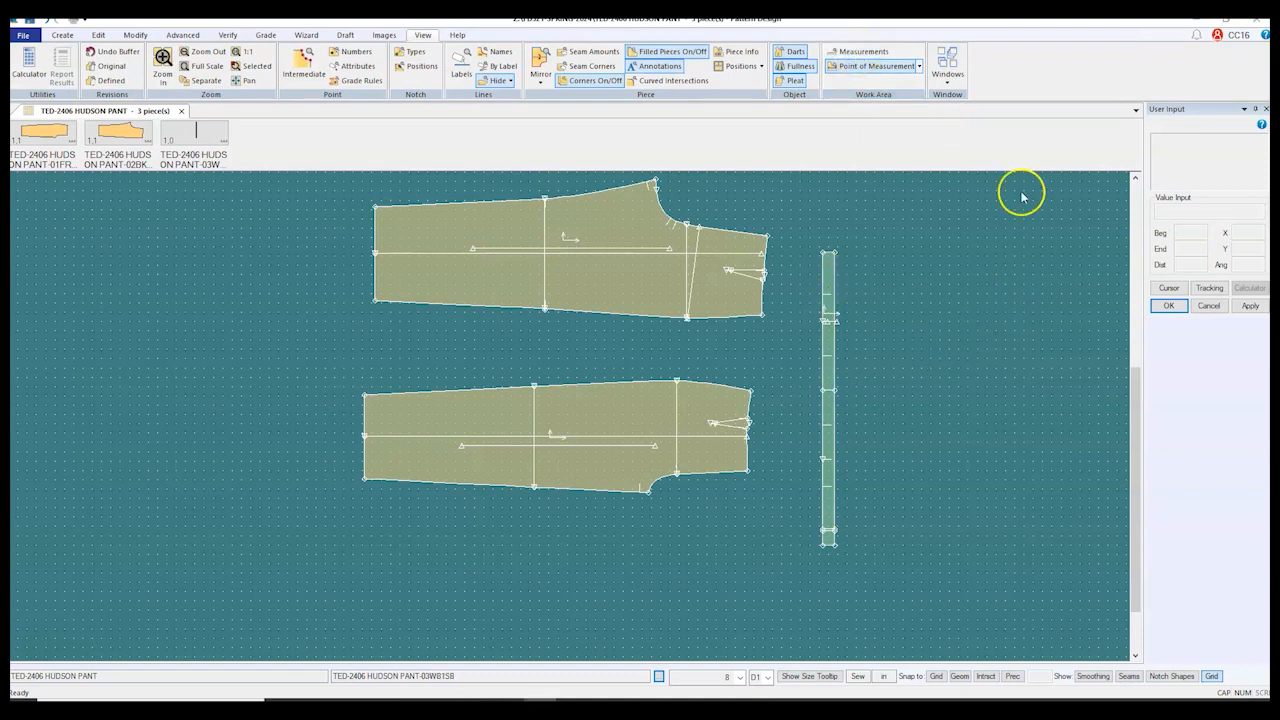
pyautogui.click(862, 52)
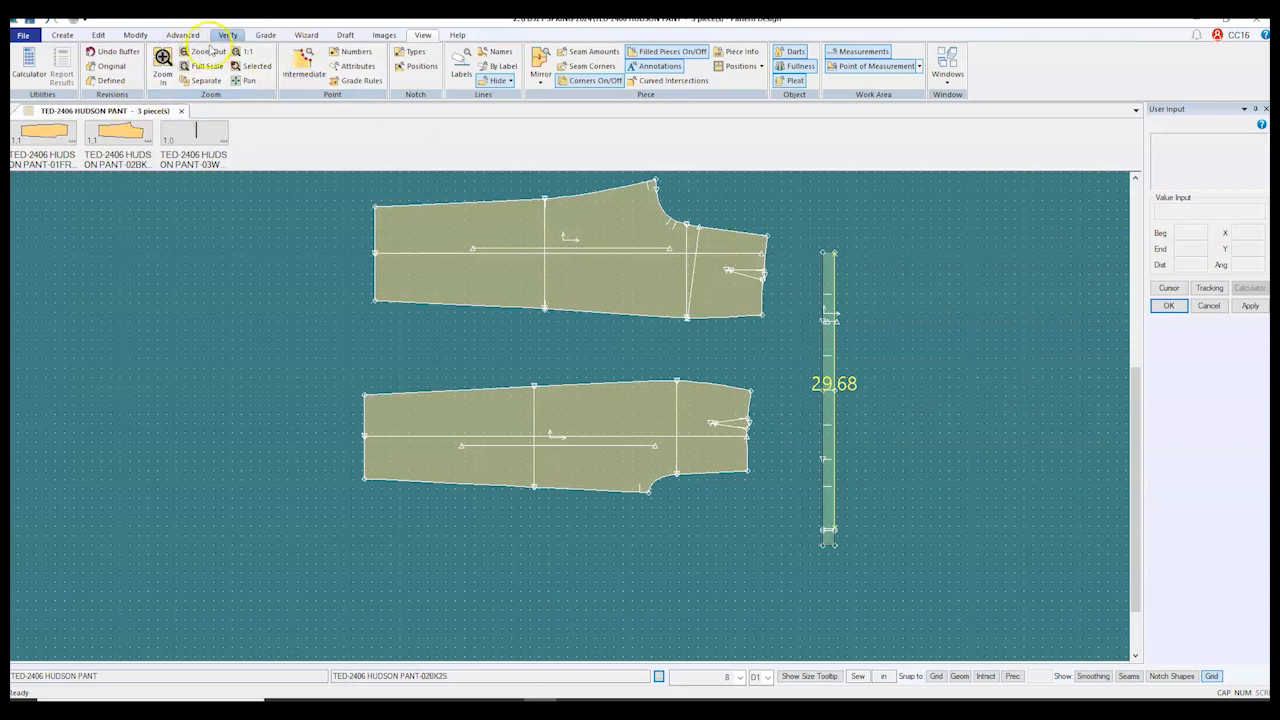
# - Measure the waistband's height with Line Length on the cross line at the middle of the piece
pyautogui.click(227, 35)
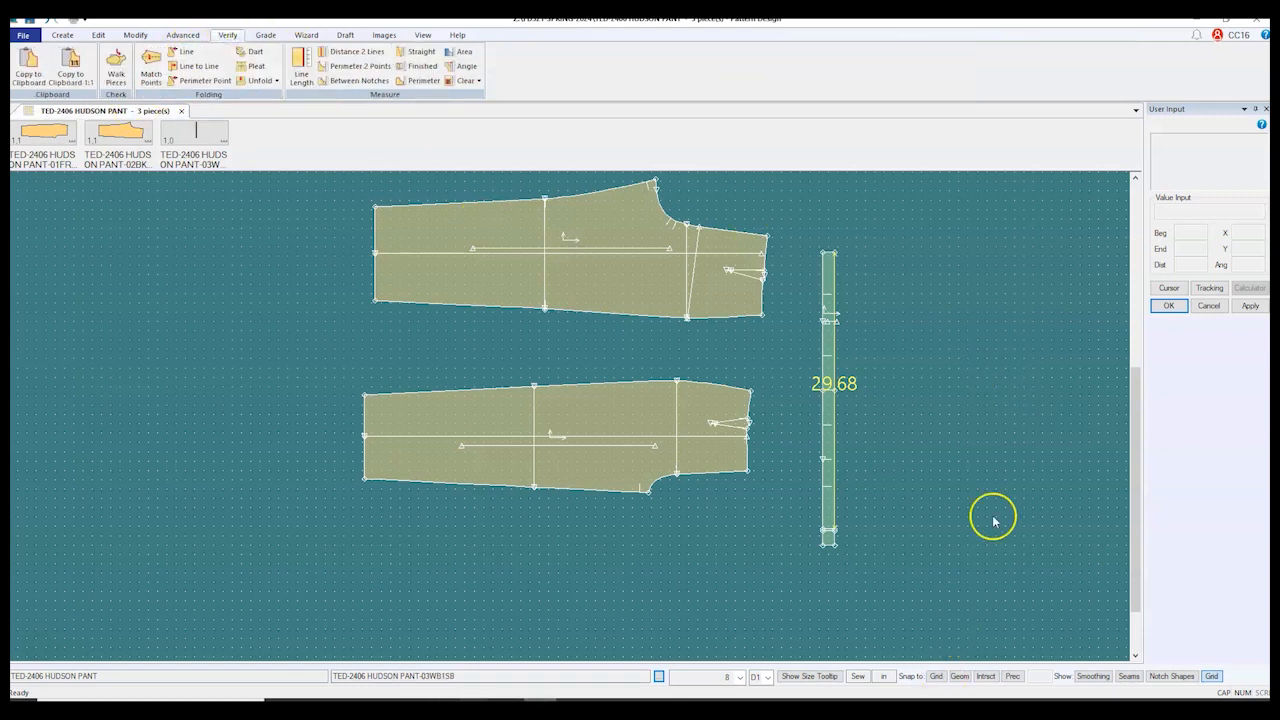
pyautogui.scroll(1, 900, 520)
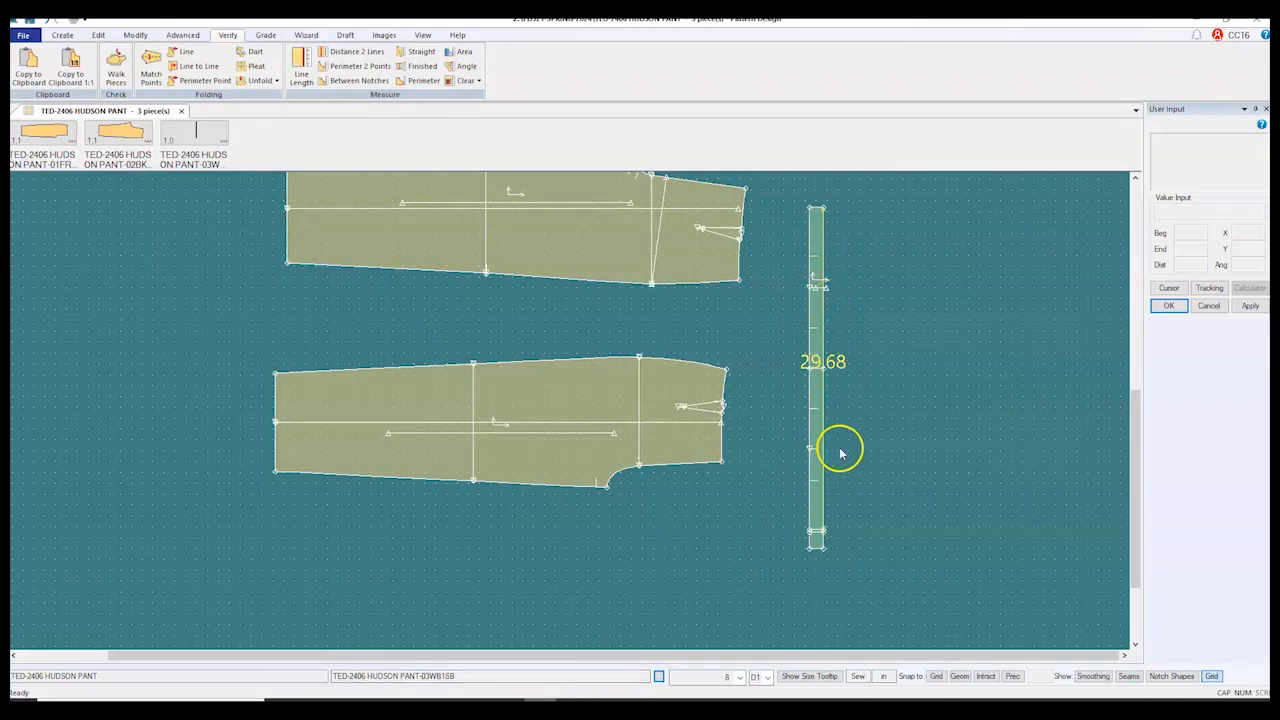
pyautogui.scroll(-2, 843, 434)
pyautogui.scroll(5, 846, 434)
pyautogui.scroll(6, 820, 363)
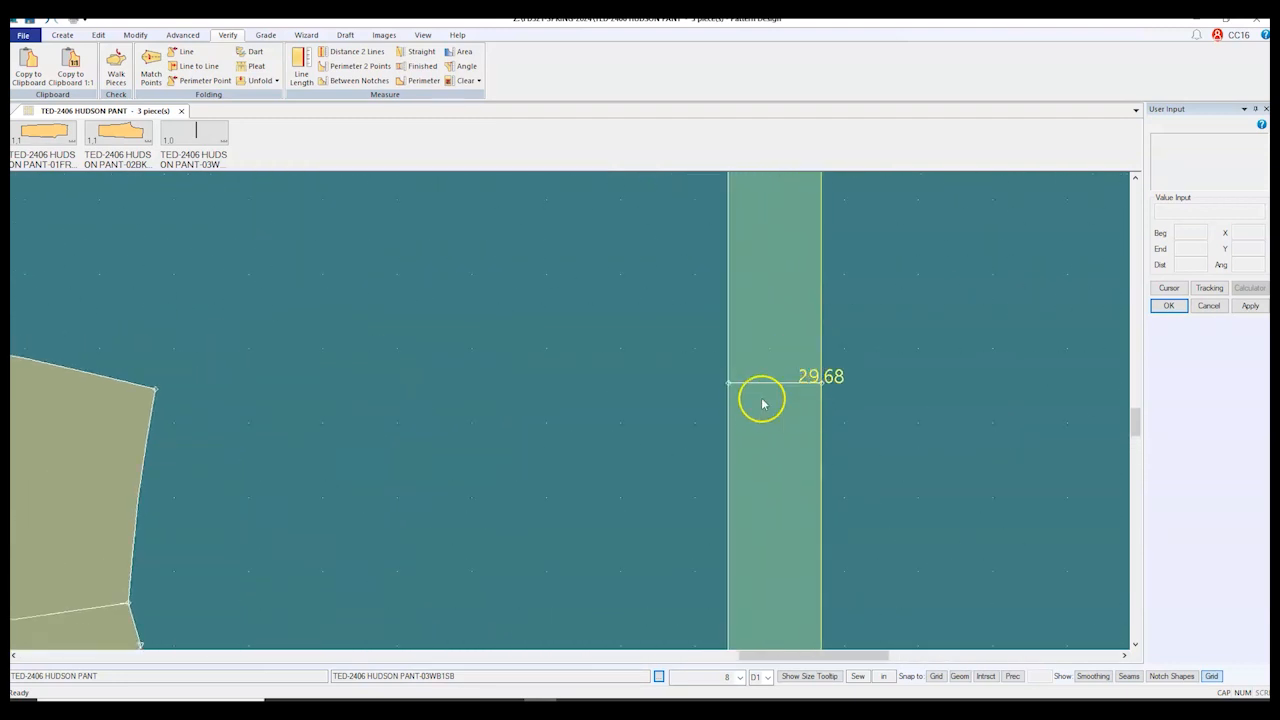
pyautogui.scroll(2, 790, 386)
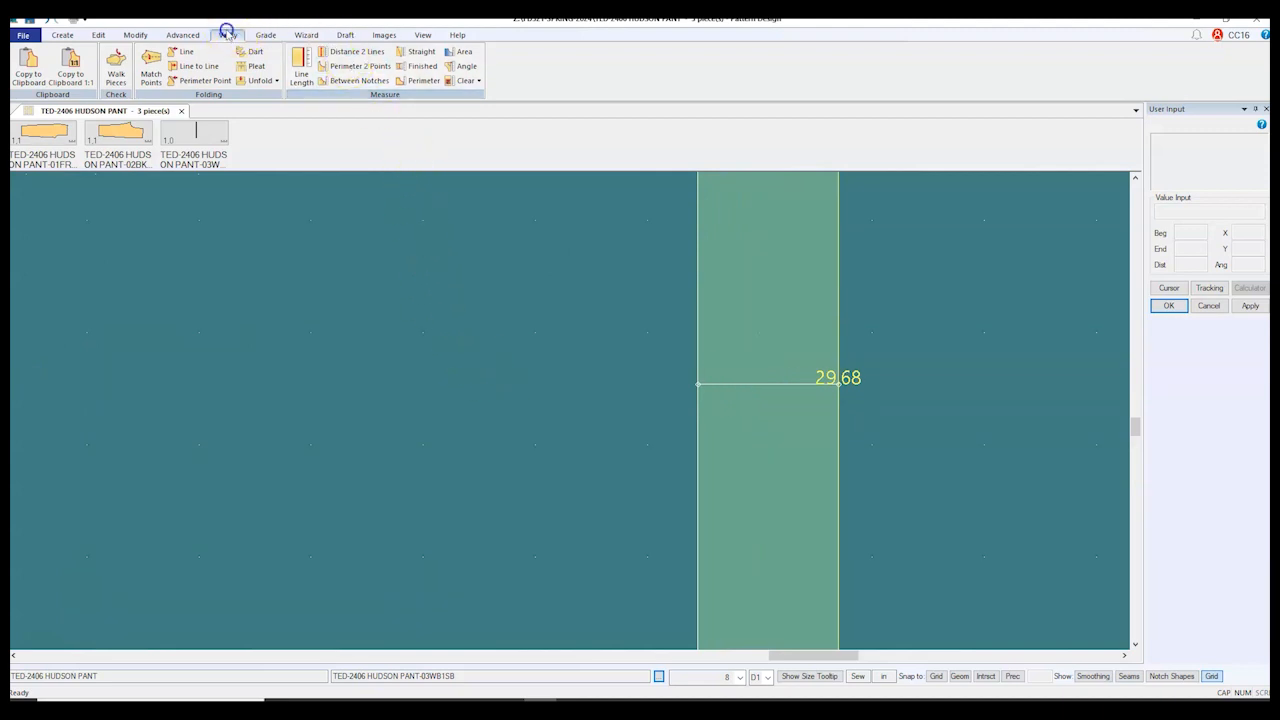
pyautogui.click(304, 62)
pyautogui.click(743, 383)
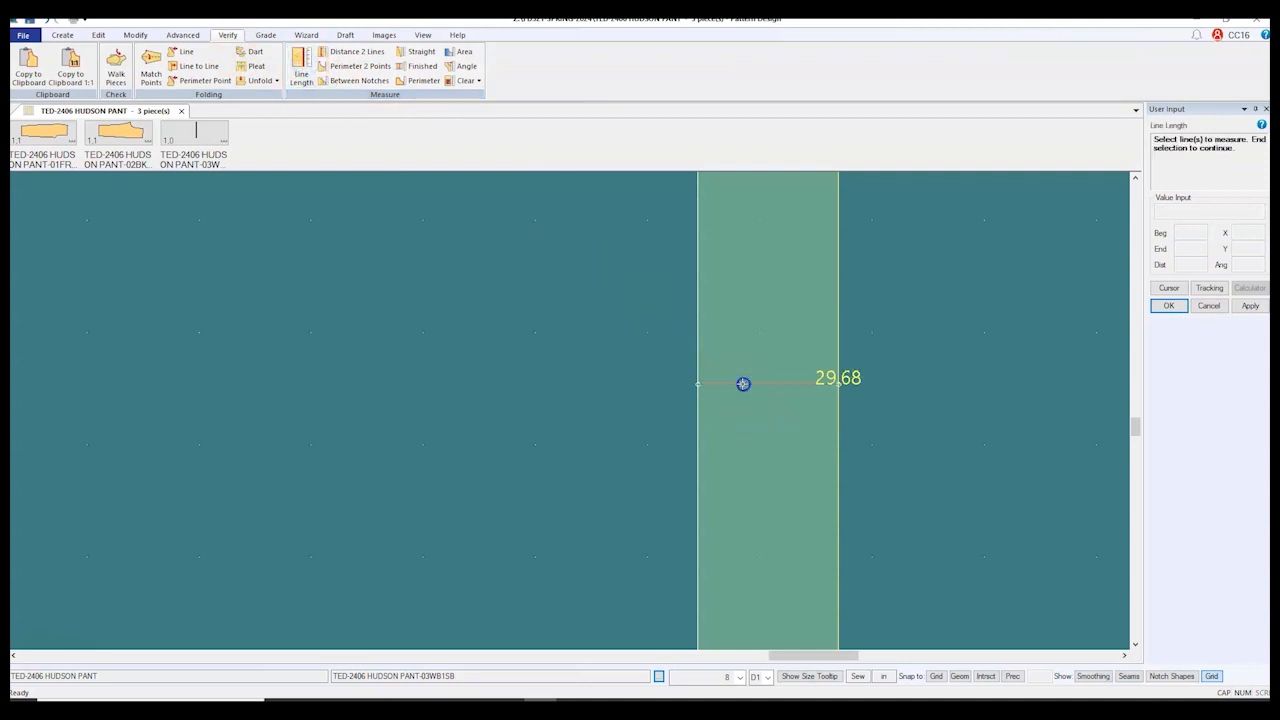
pyautogui.rightClick(560, 329)
pyautogui.click(560, 331)
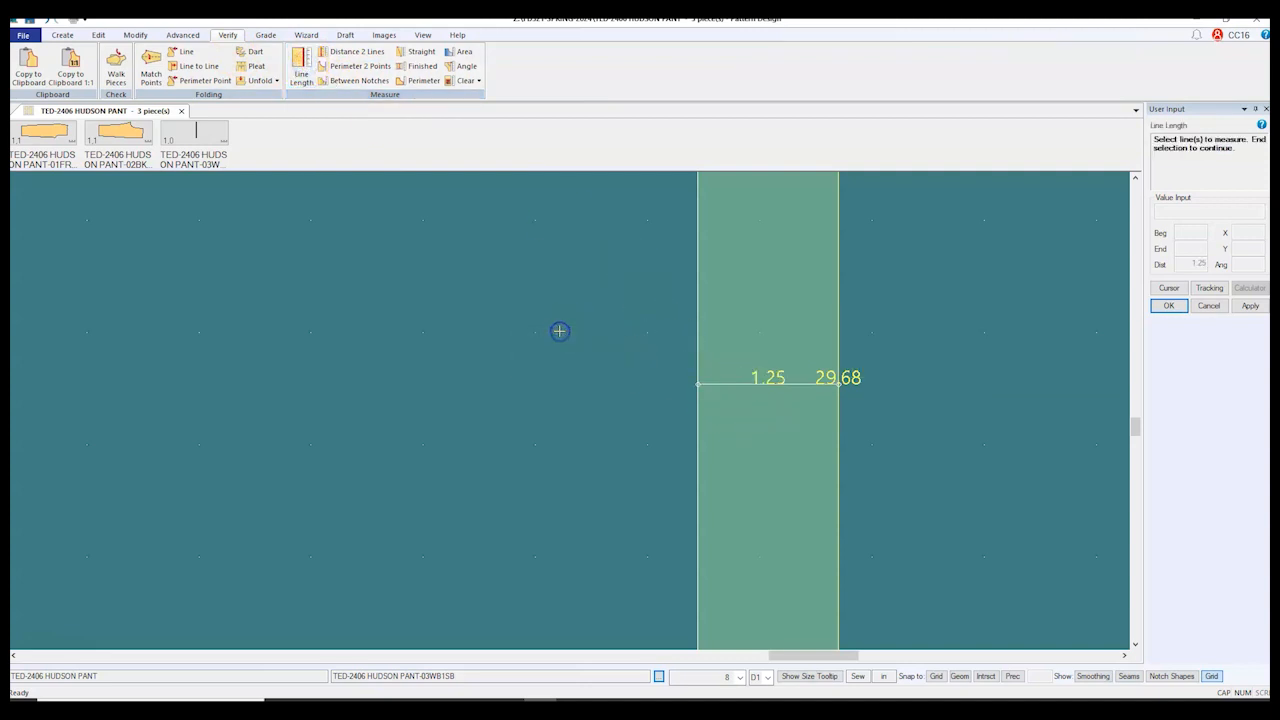
pyautogui.rightClick(559, 330)
pyautogui.click(559, 332)
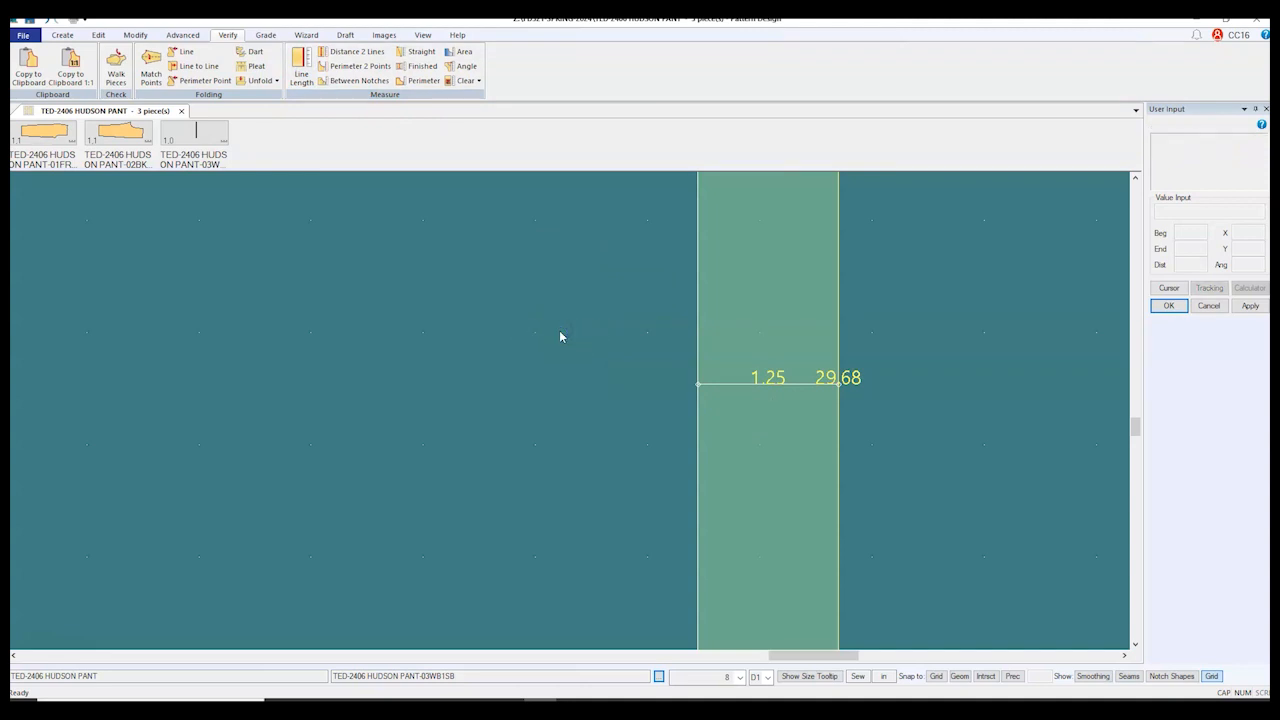
# - Switch to the slim pants tech pack in Excel and select the Pattern Spec cell for Waist Circumference - Along Top Edge
pyautogui.scroll(-1, 555, 336)
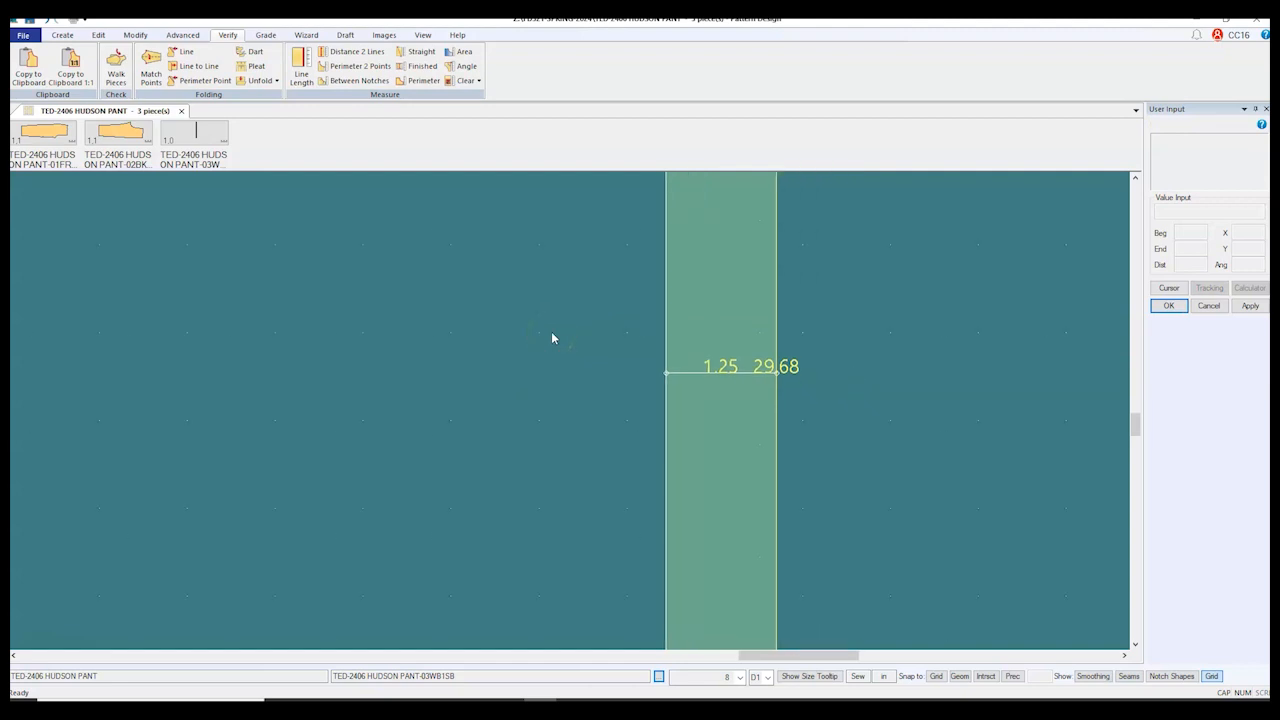
pyautogui.scroll(-4, 553, 338)
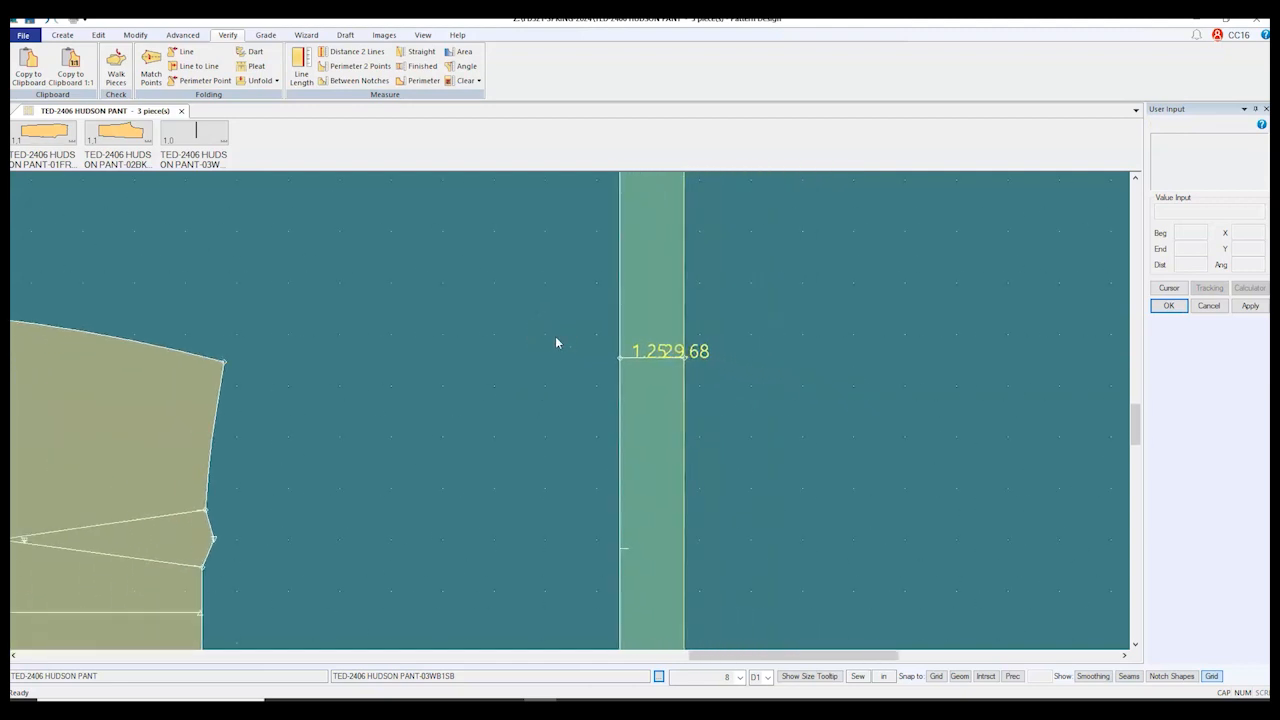
pyautogui.scroll(-3, 557, 343)
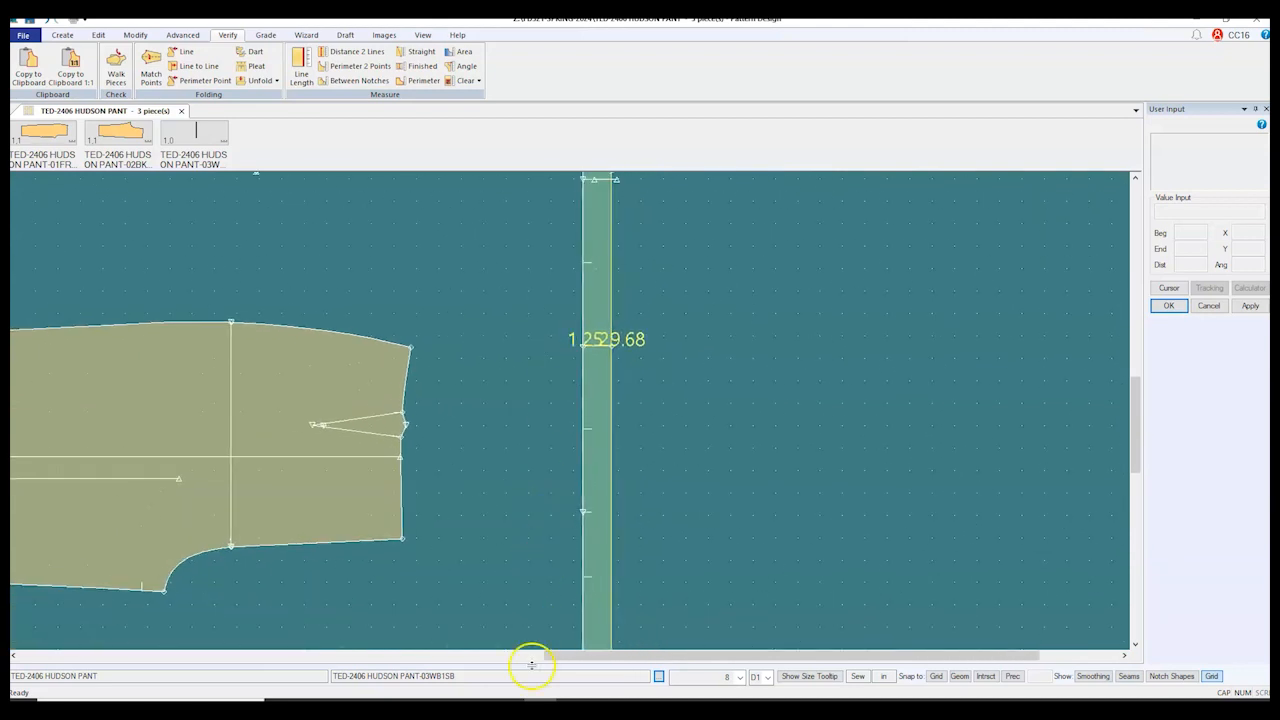
pyautogui.click(511, 705)
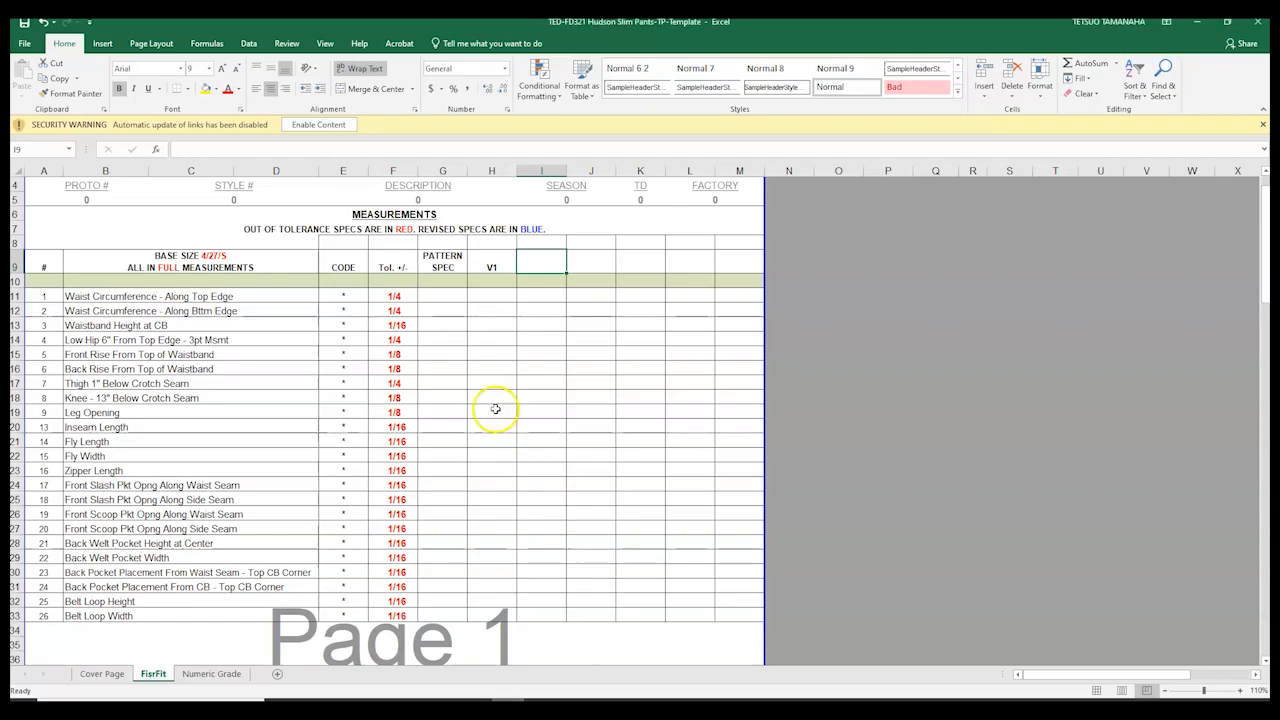
pyautogui.click(445, 296)
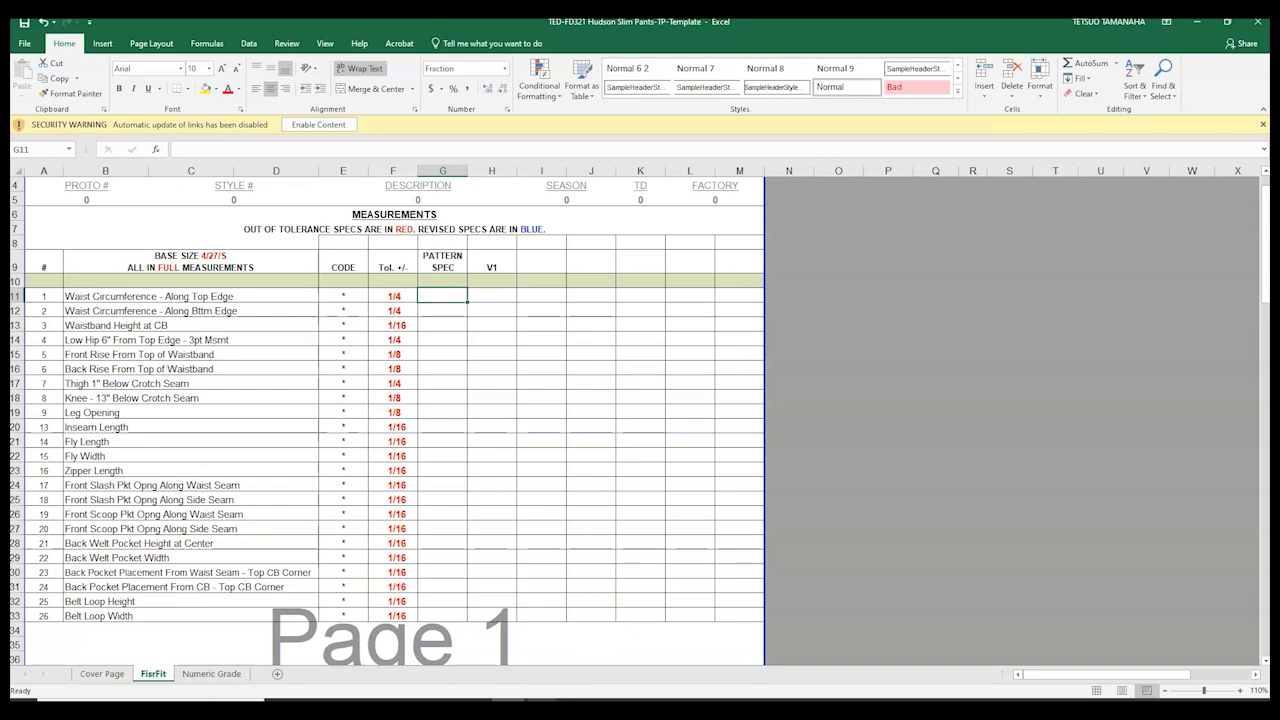
# - Switch back to Pattern Design and read the length and height measurements on the waistband
pyautogui.click(550, 706)
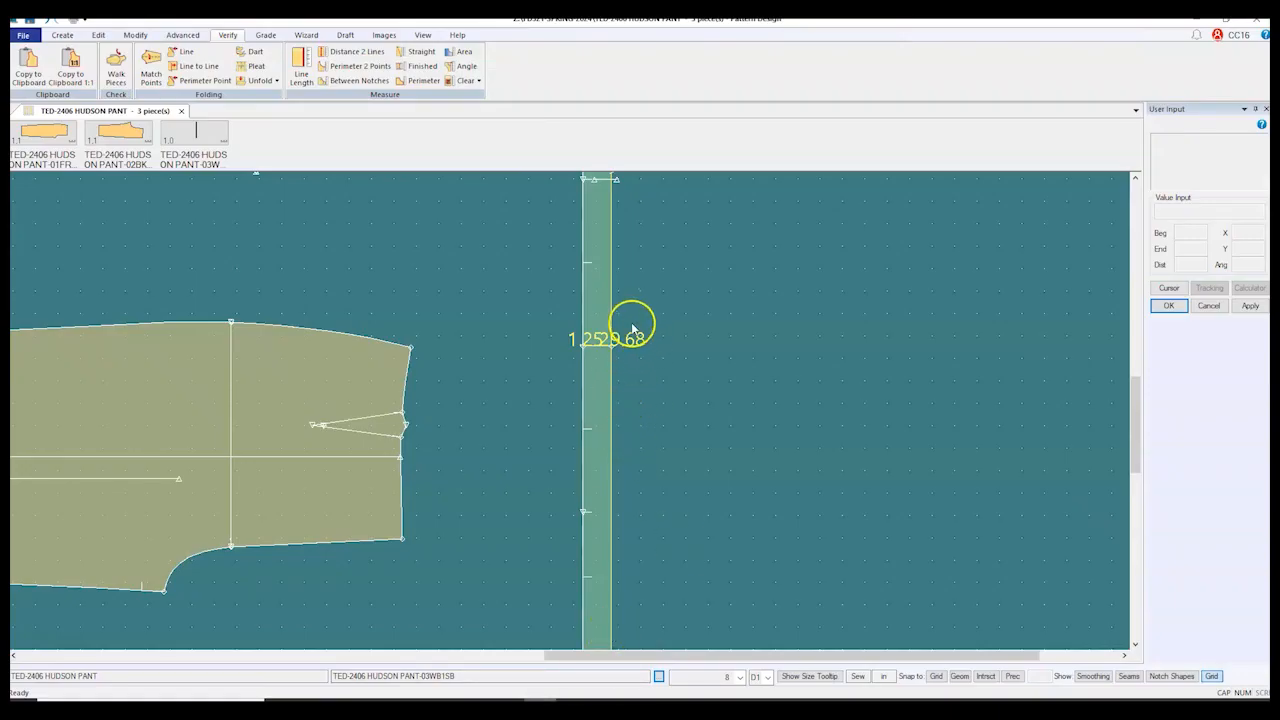
pyautogui.scroll(2, 628, 329)
pyautogui.scroll(3, 618, 340)
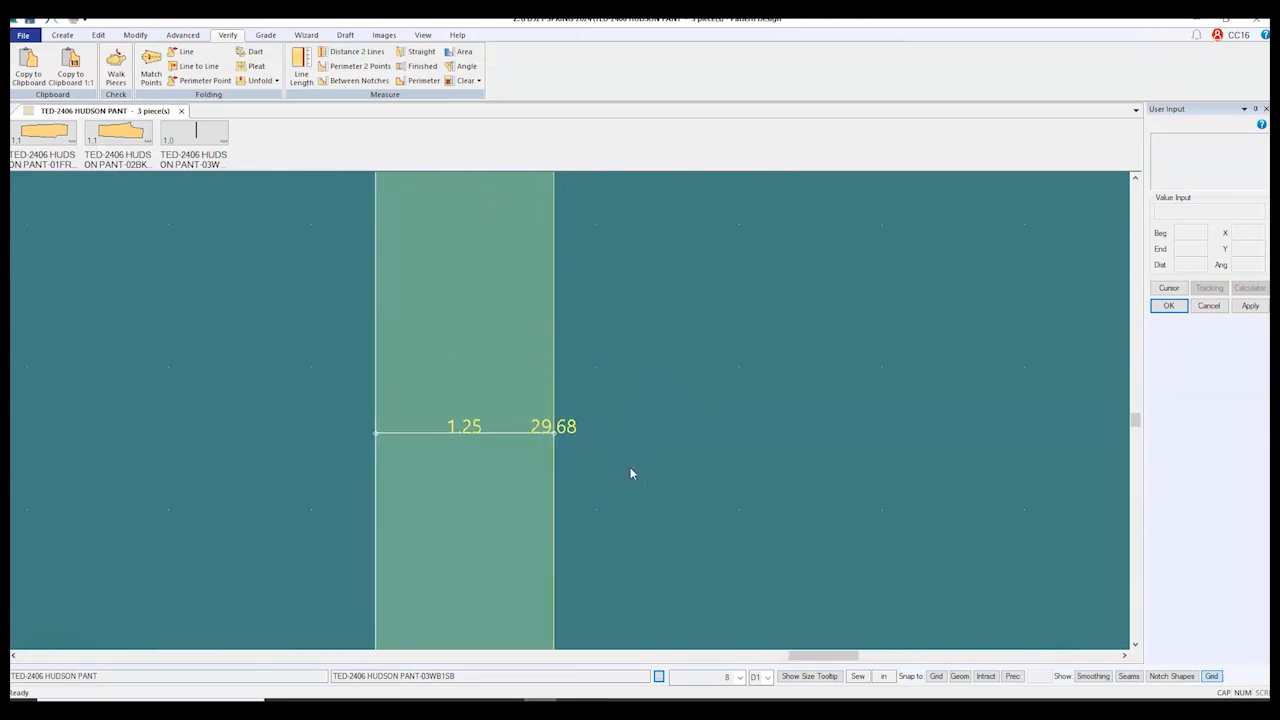
# - Return to the Excel tech pack and enter 29 5/8" as the Pattern Spec for Waist Circumference - Along Top Edge
pyautogui.click(509, 708)
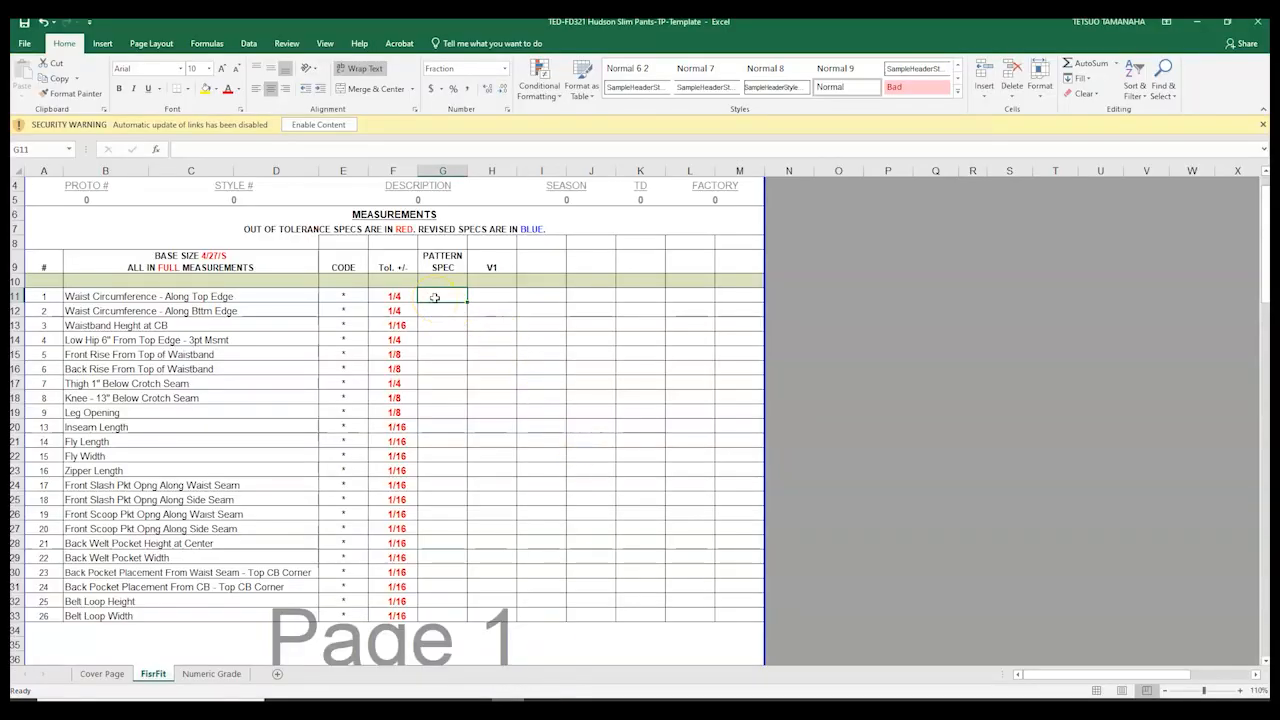
pyautogui.write('29 5')
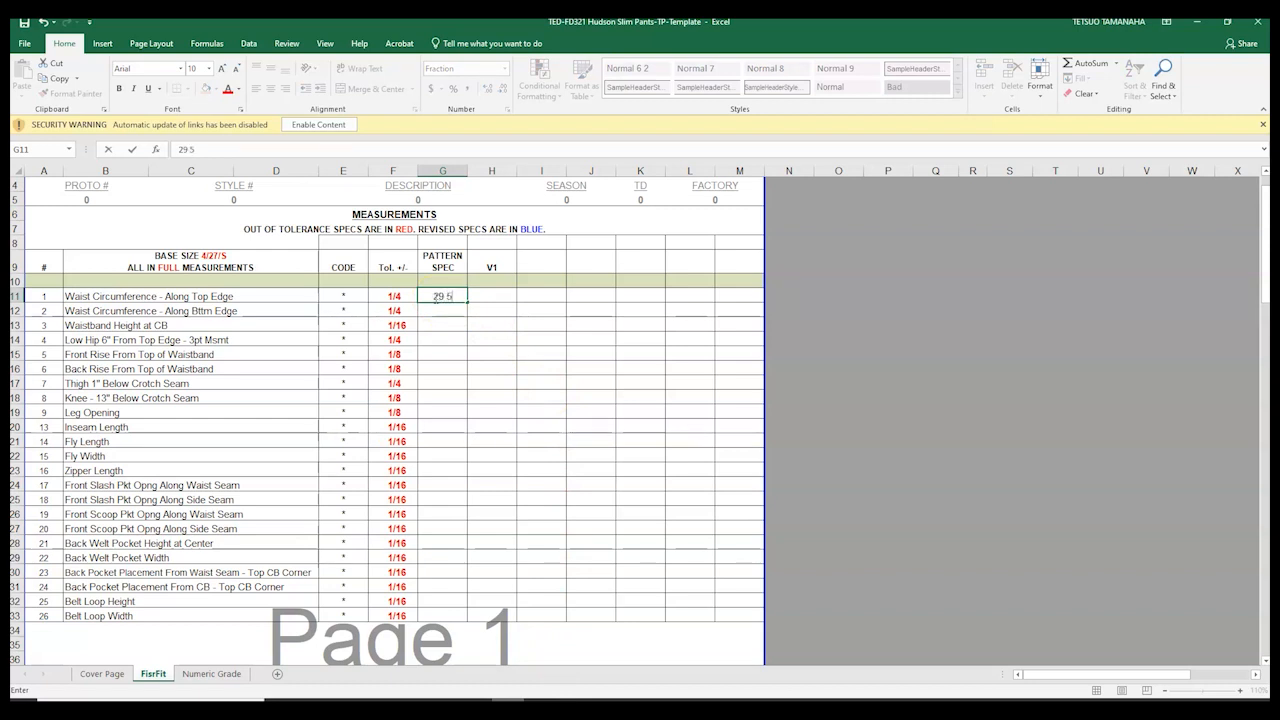
pyautogui.write('/8"')
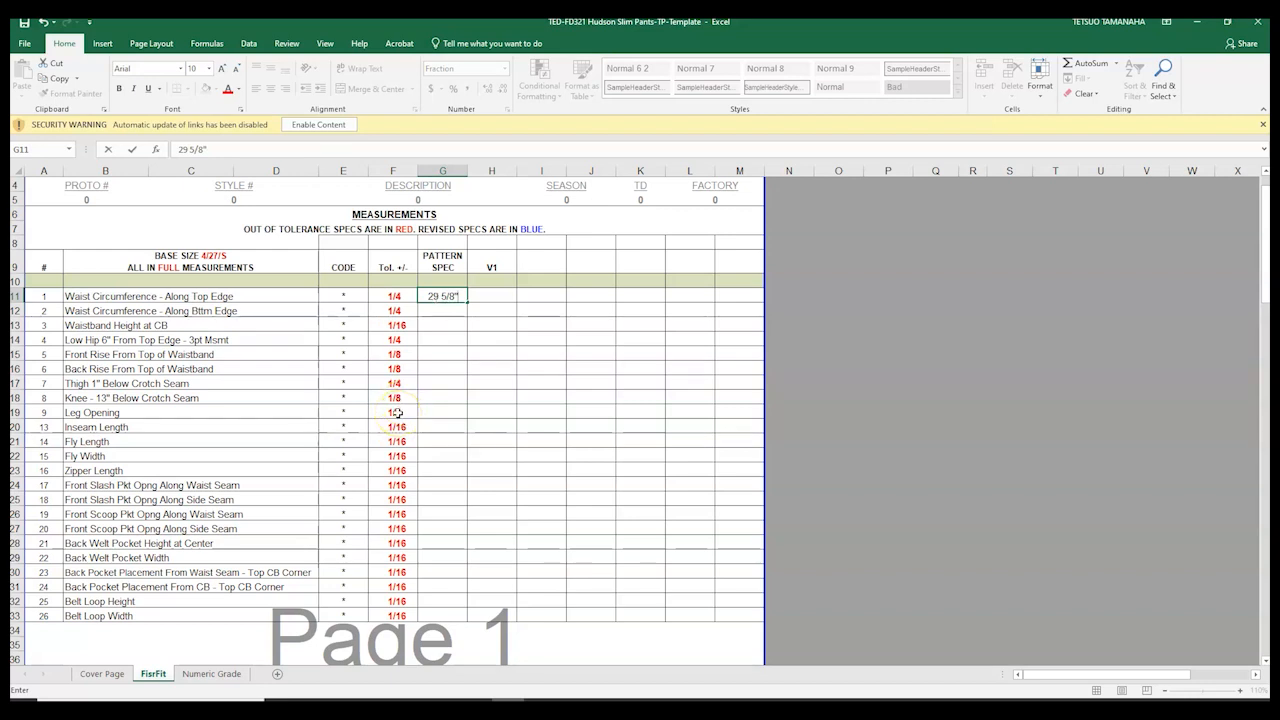
# - Enter 29 5/8" as the Pattern Spec for Waist Circumference - Along Bttm Edge
pyautogui.click(443, 307)
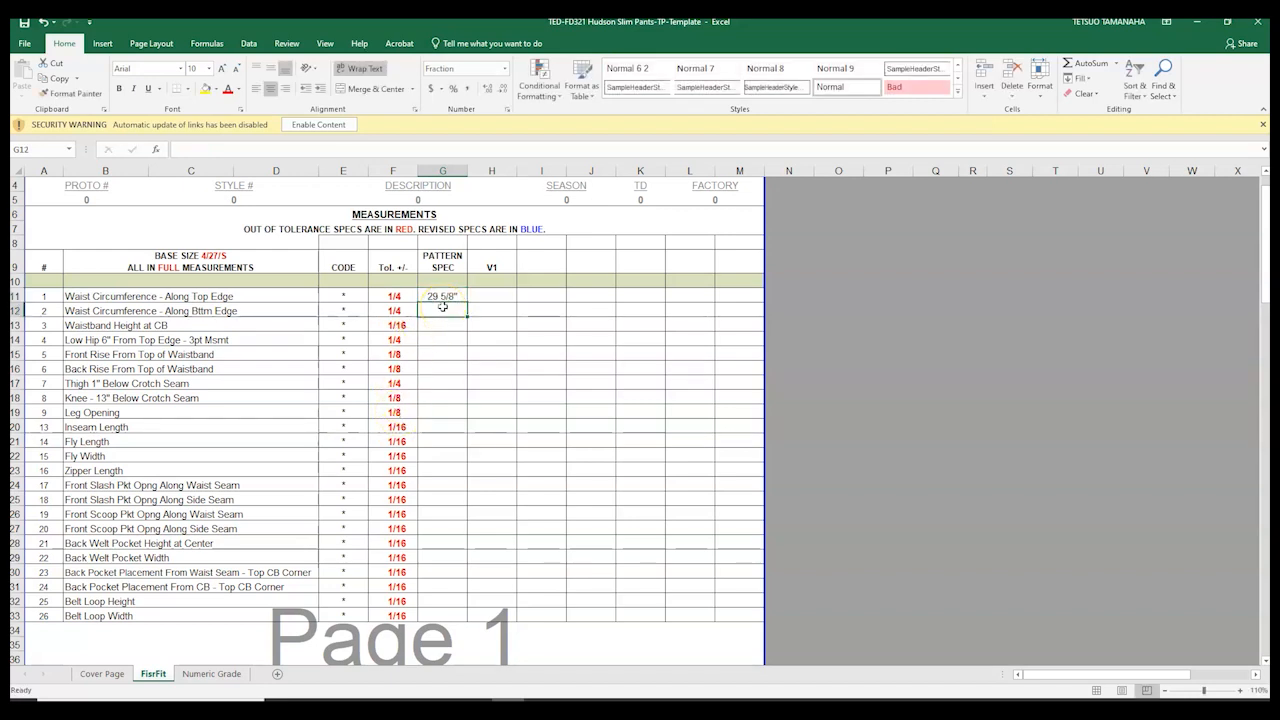
pyautogui.write('29 5/8"')
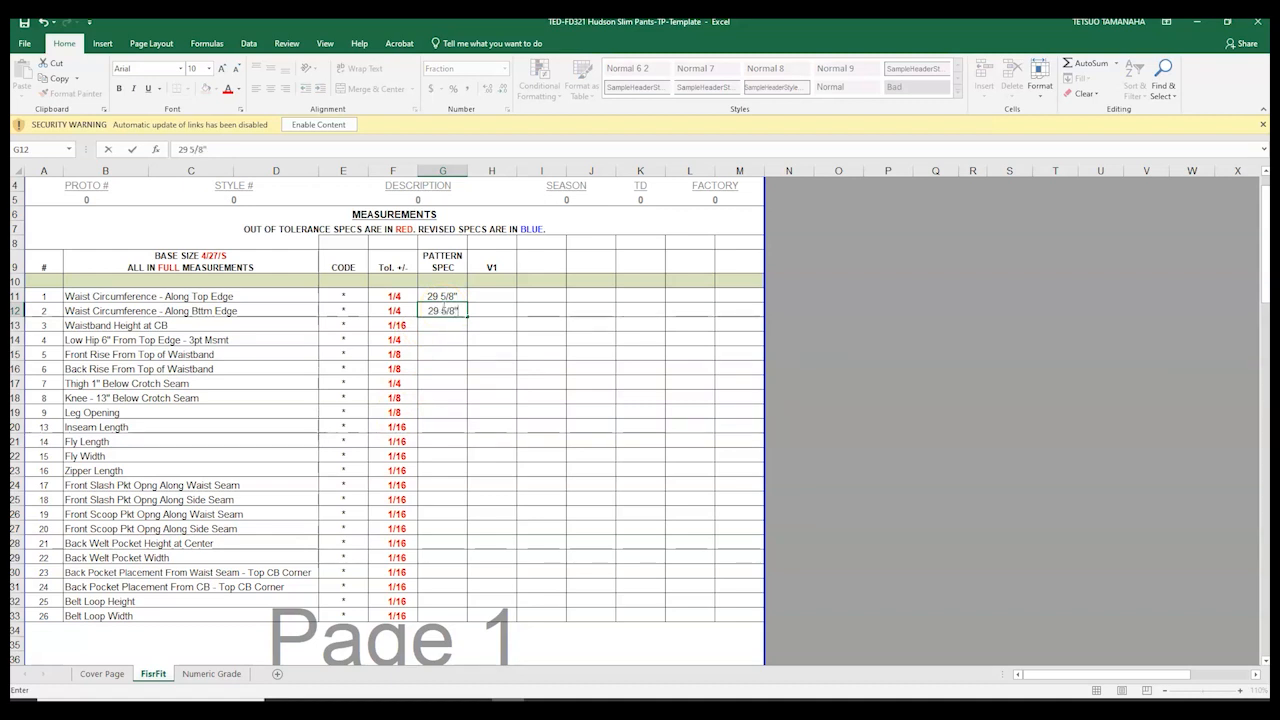
# - Enter 1 1/4" as the Pattern Spec for Waistband Height at CB
pyautogui.click(436, 326)
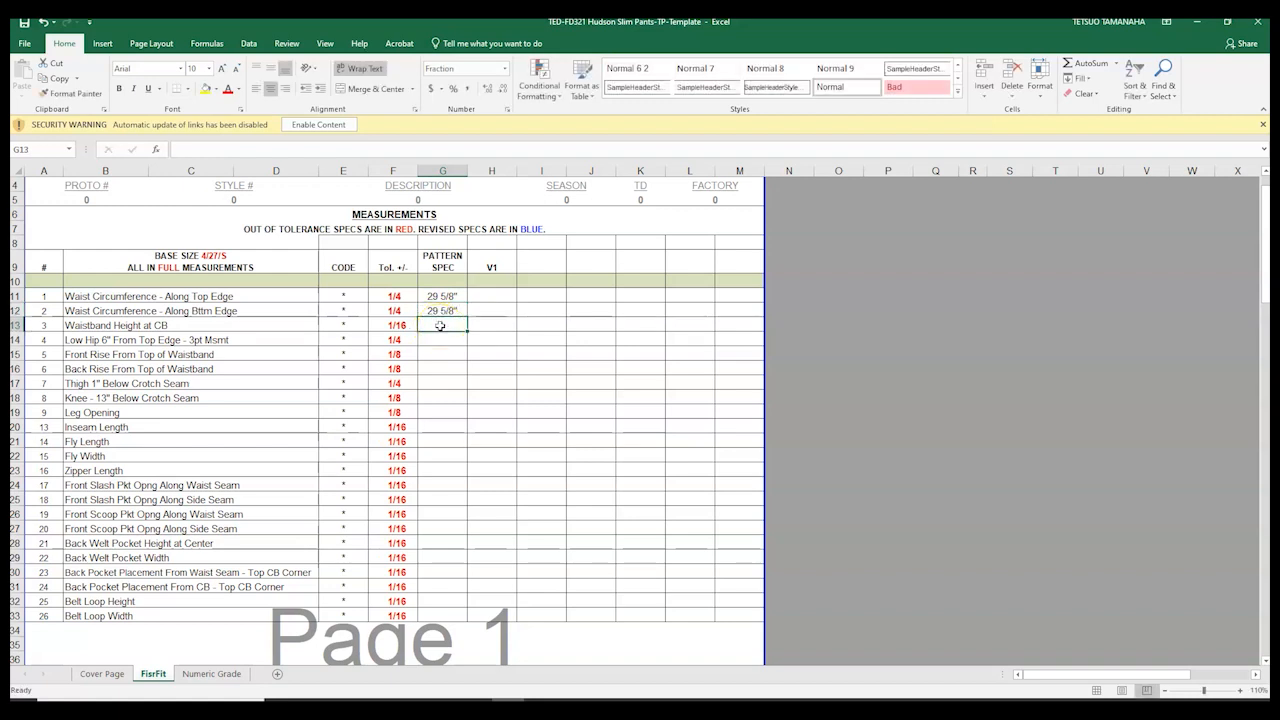
pyautogui.write('1 1/')
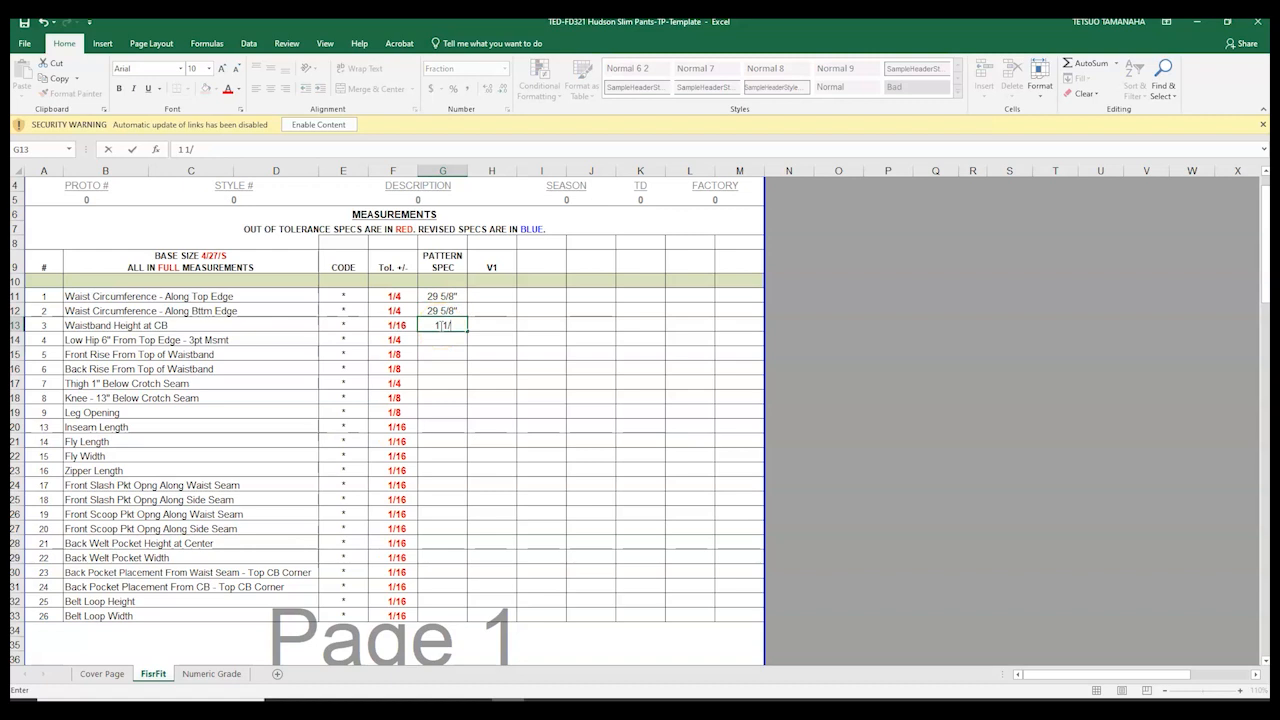
pyautogui.write('4"')
pyautogui.click(503, 330)
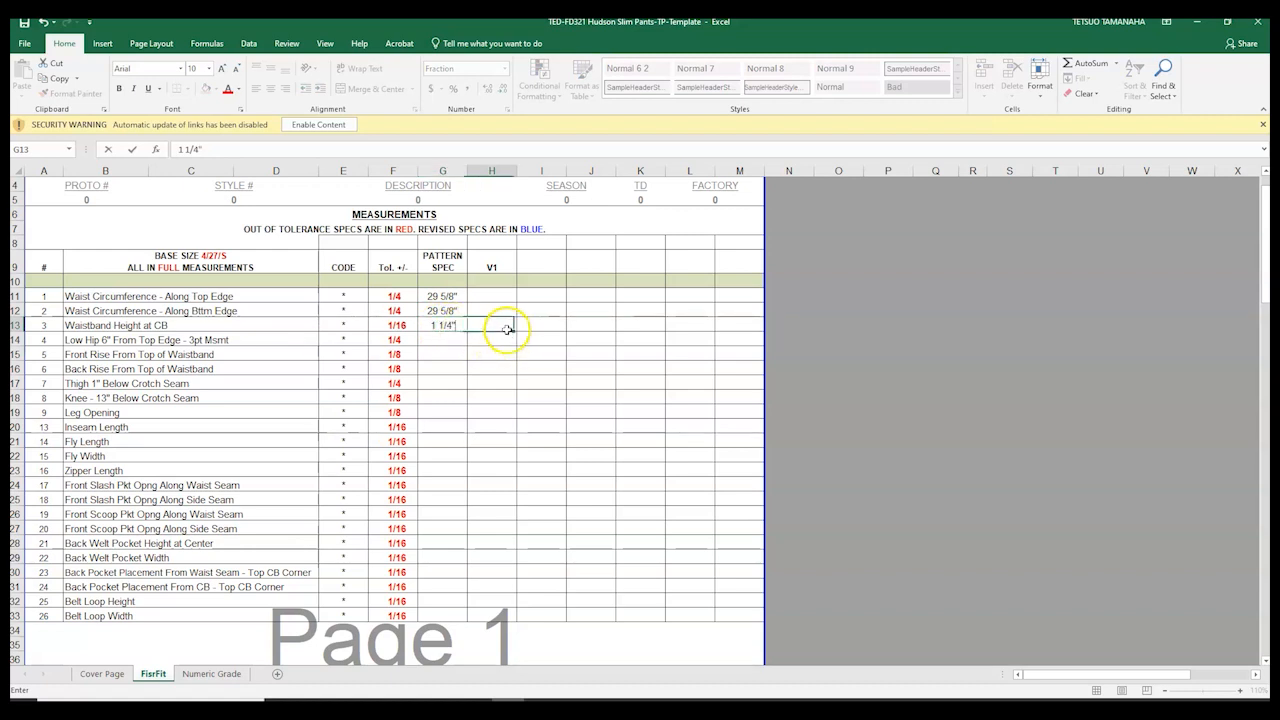
pyautogui.click(451, 325)
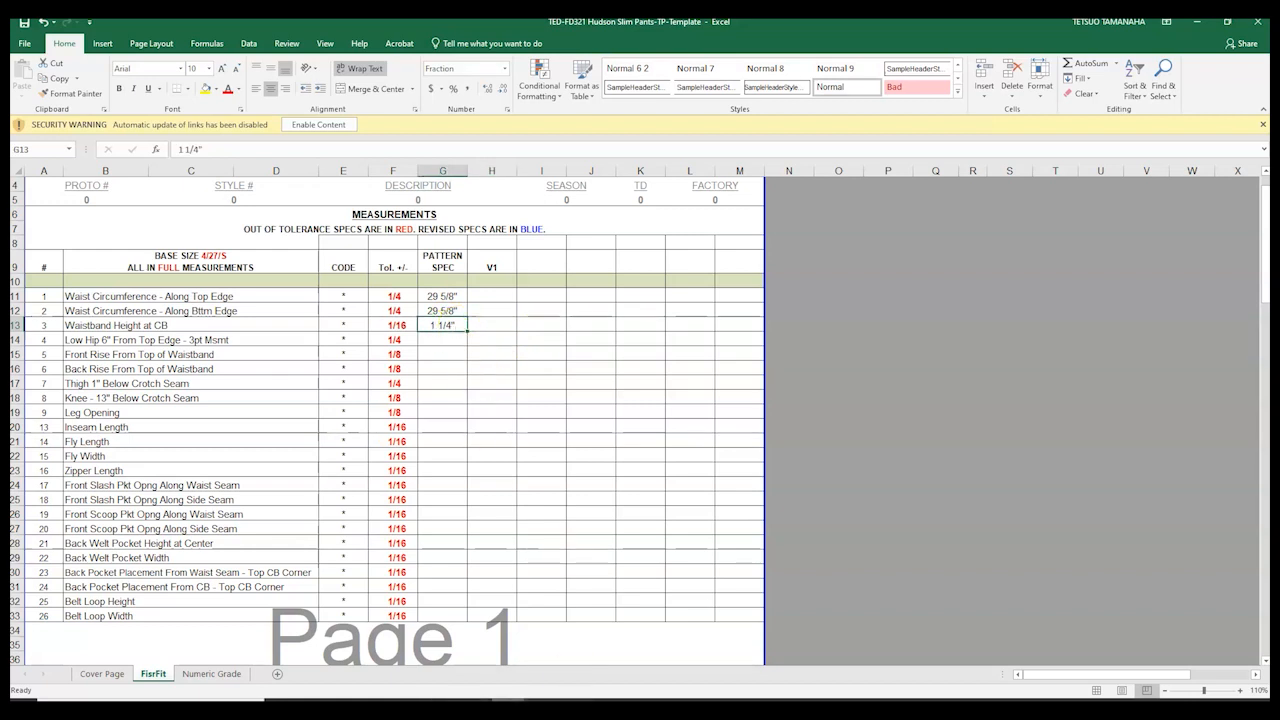
# - View all pant pieces together in Pattern Design, and return to the Excel tech pack to check the next measurement required
pyautogui.click(541, 708)
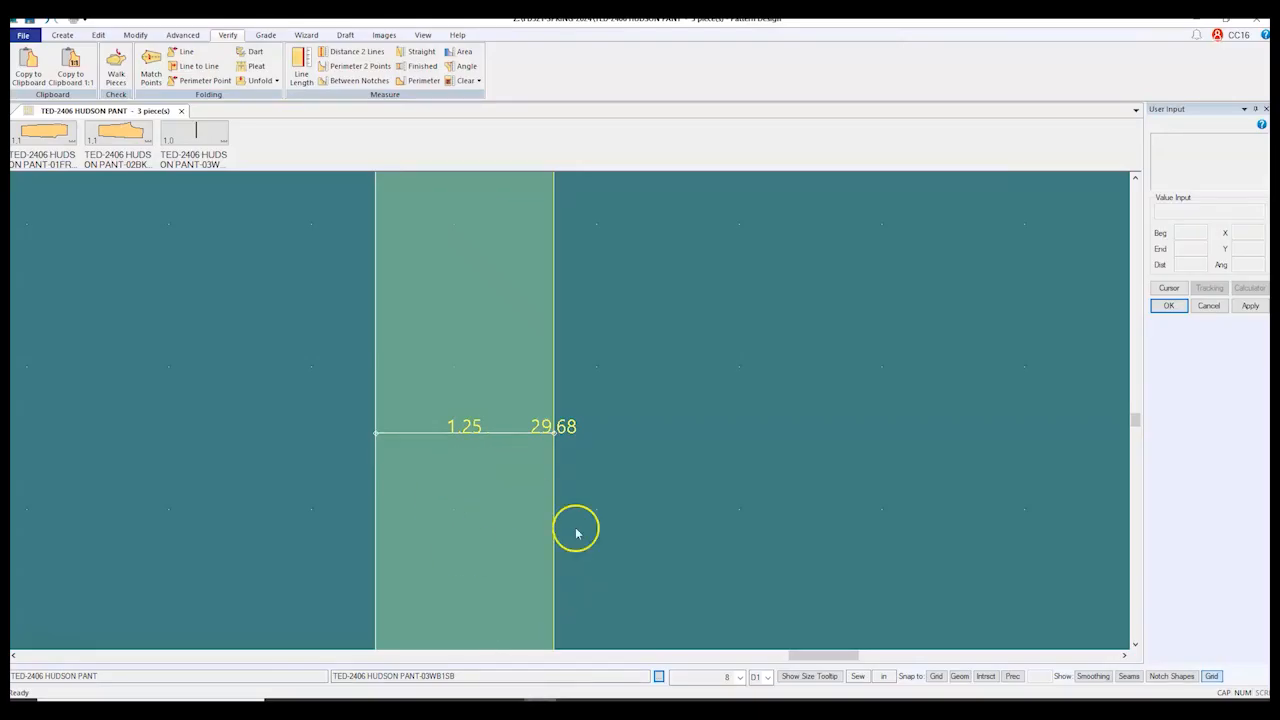
pyautogui.press('F8')
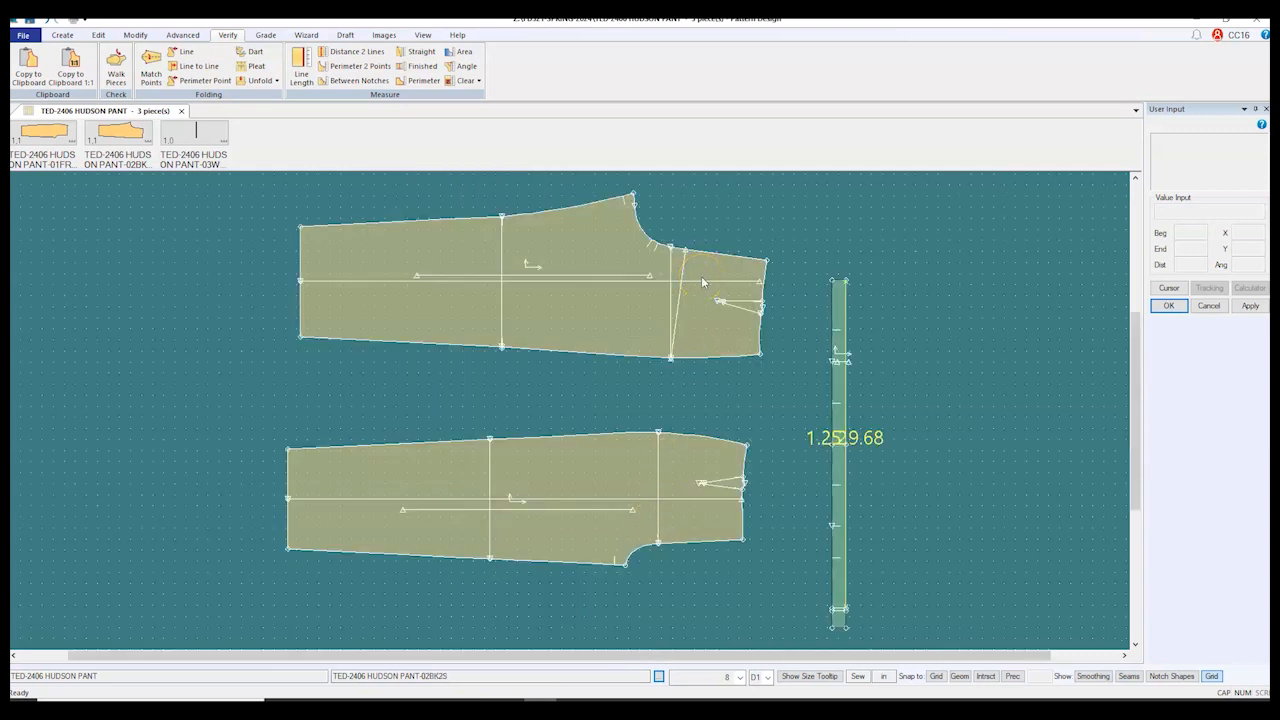
pyautogui.click(508, 708)
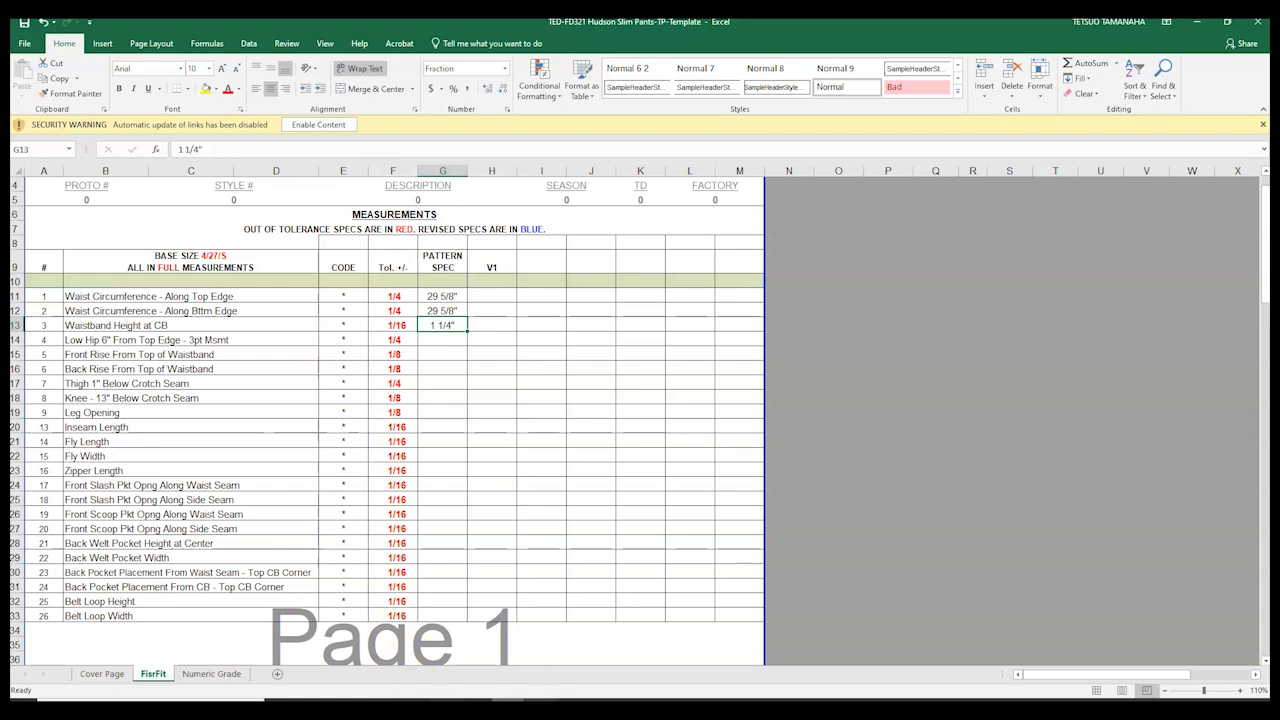
# - Switch to Pattern Design and move the front pant piece up closer to the back piece, lining up their waist ends
pyautogui.click(543, 708)
pyautogui.scroll(1, 840, 290)
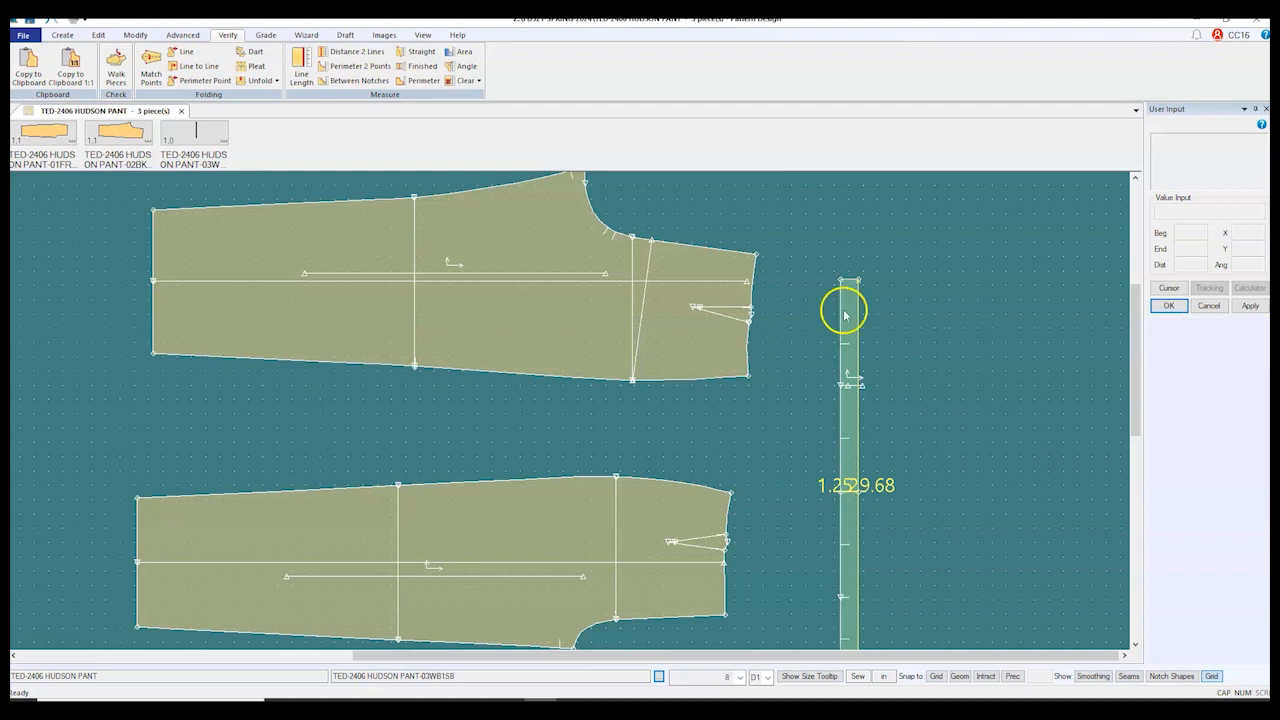
pyautogui.moveTo(646, 548); pyautogui.dragTo(671, 490)
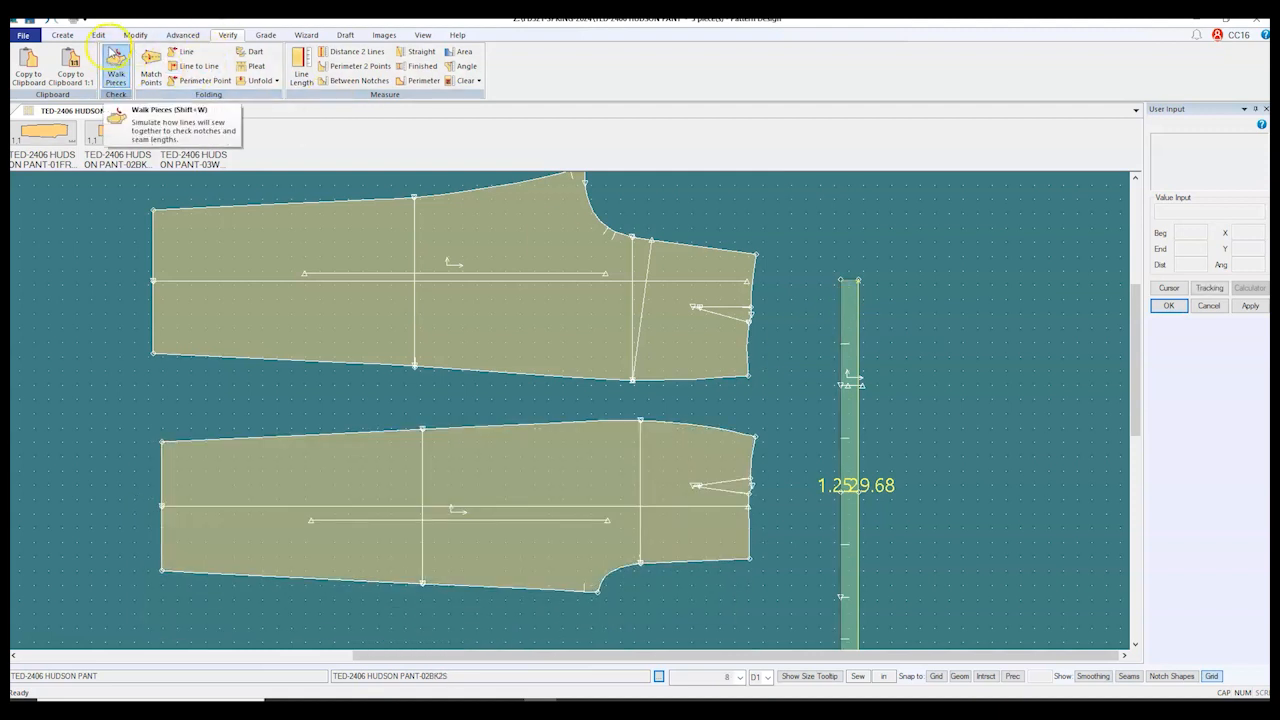
pyautogui.click(222, 37)
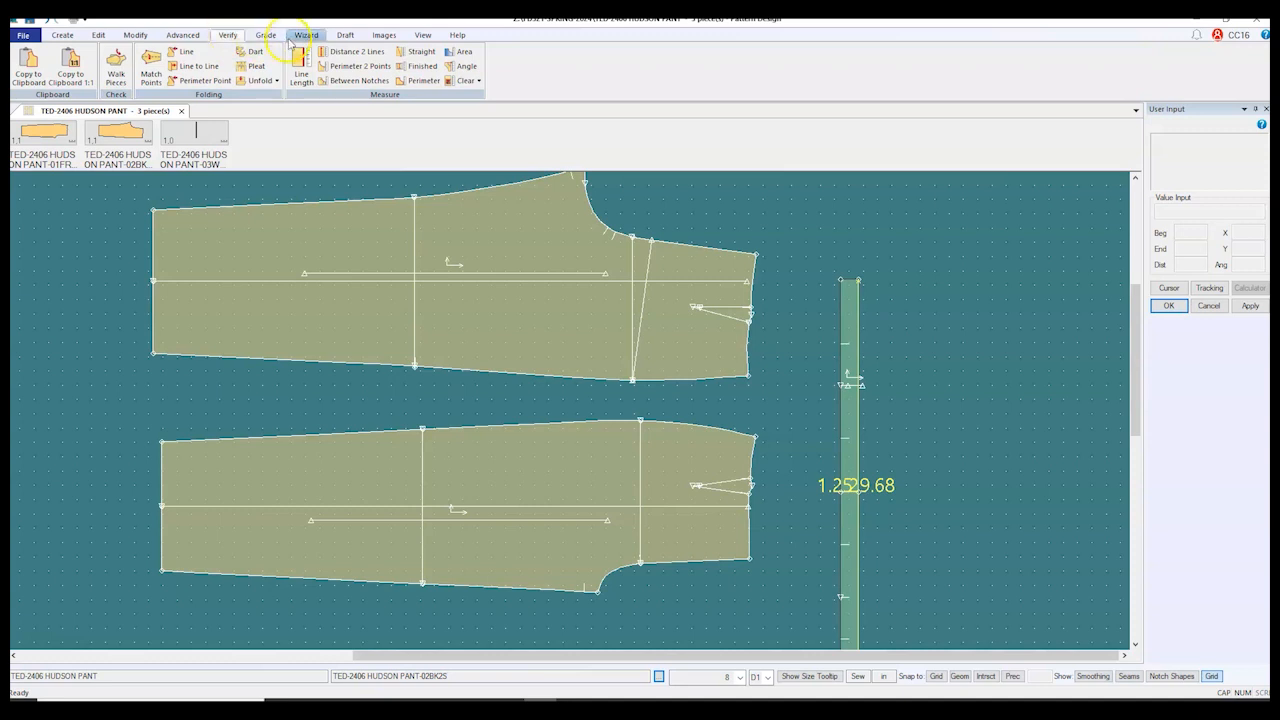
pyautogui.click(352, 52)
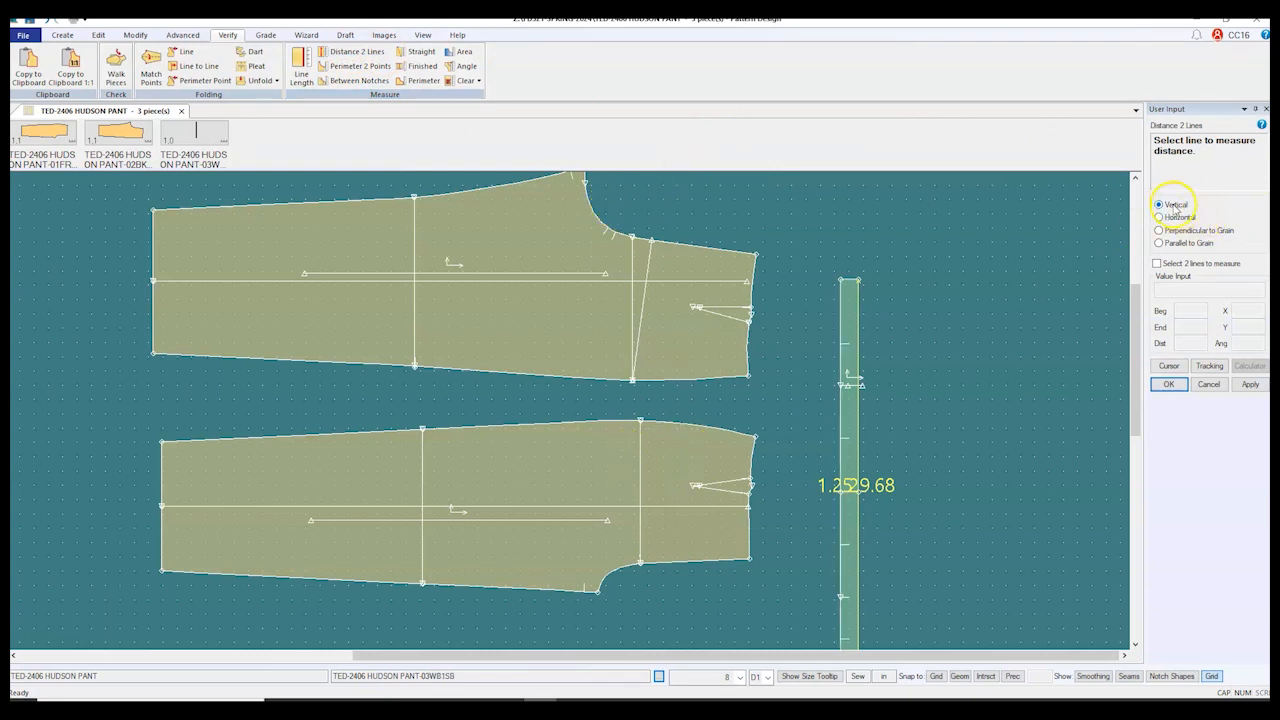
pyautogui.click(708, 562)
pyautogui.click(713, 602)
pyautogui.rightClick(1035, 492)
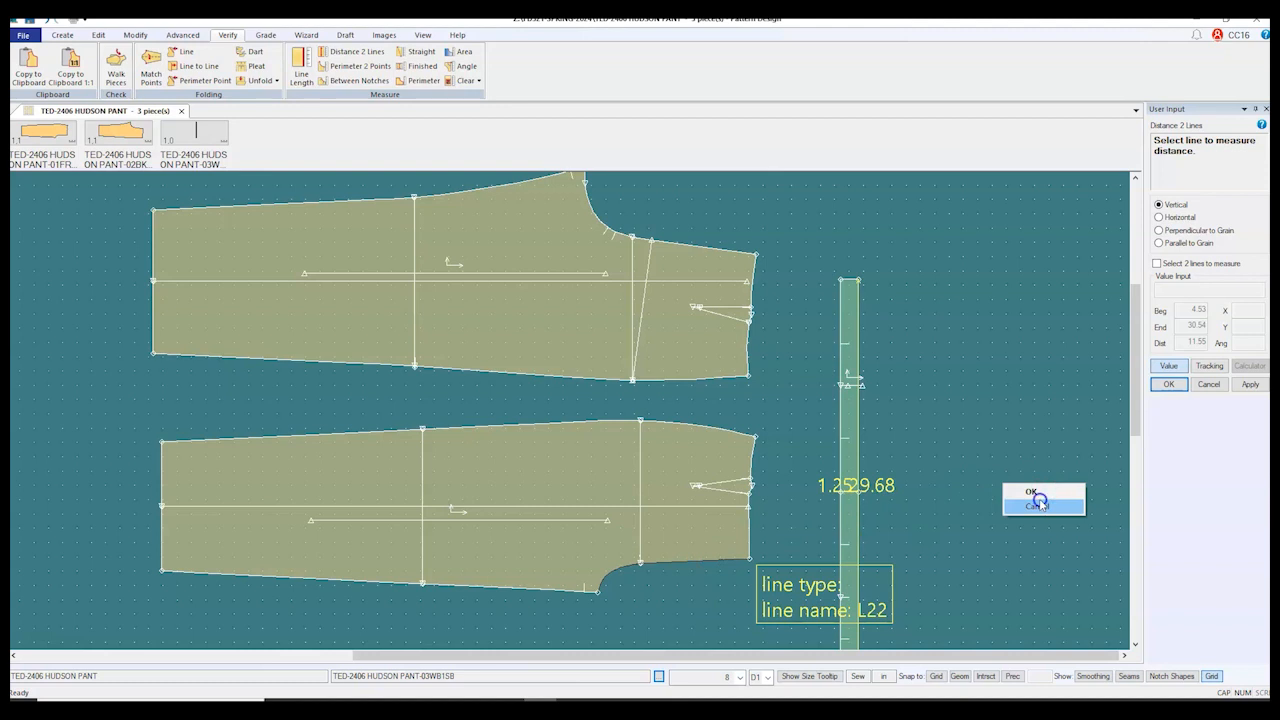
pyautogui.click(1040, 498)
pyautogui.click(357, 51)
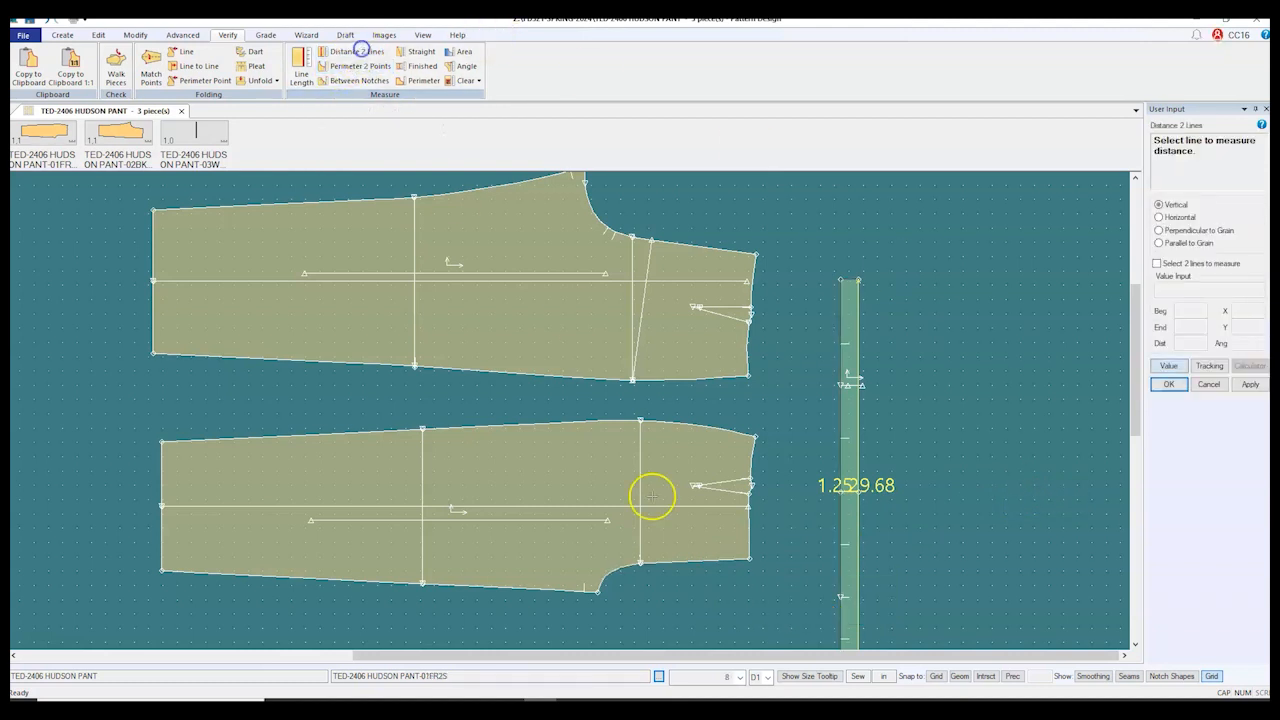
pyautogui.click(693, 553)
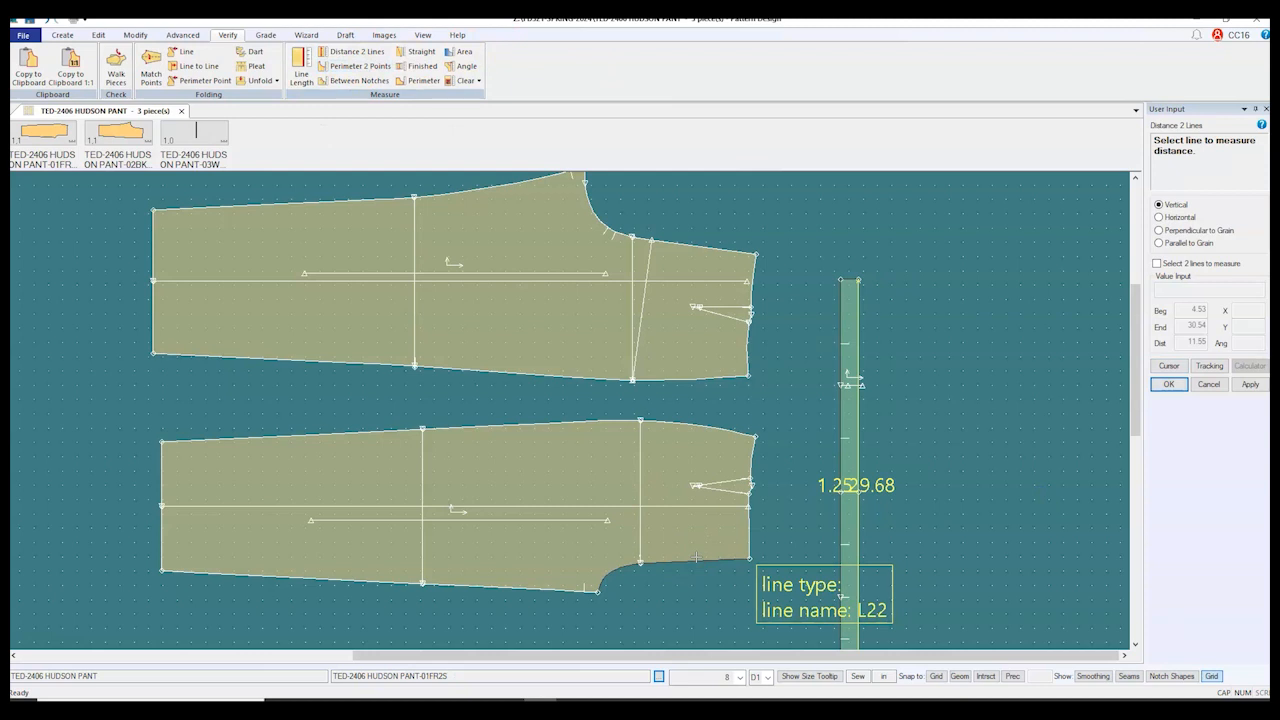
pyautogui.press('Escape')
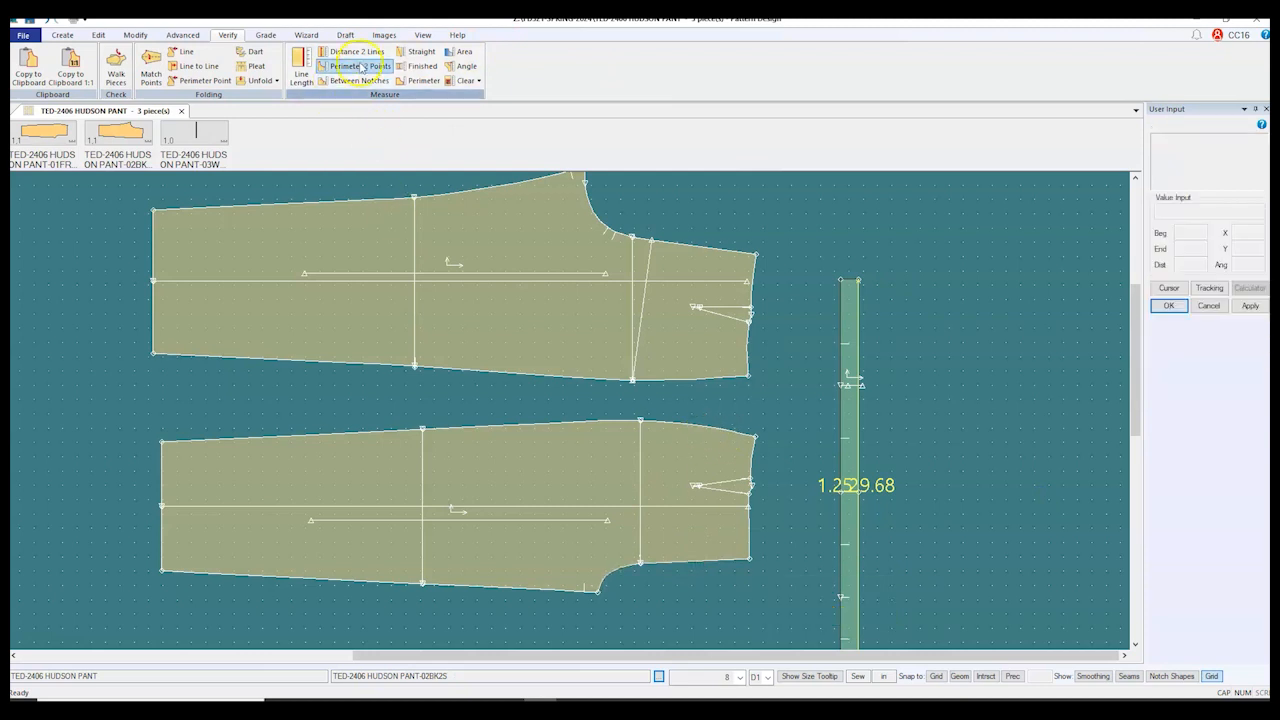
# - Try Distance 2 Lines to measure vertically across the front piece at 6 inches from the waist along the center-front seam
pyautogui.click(357, 51)
pyautogui.click(714, 563)
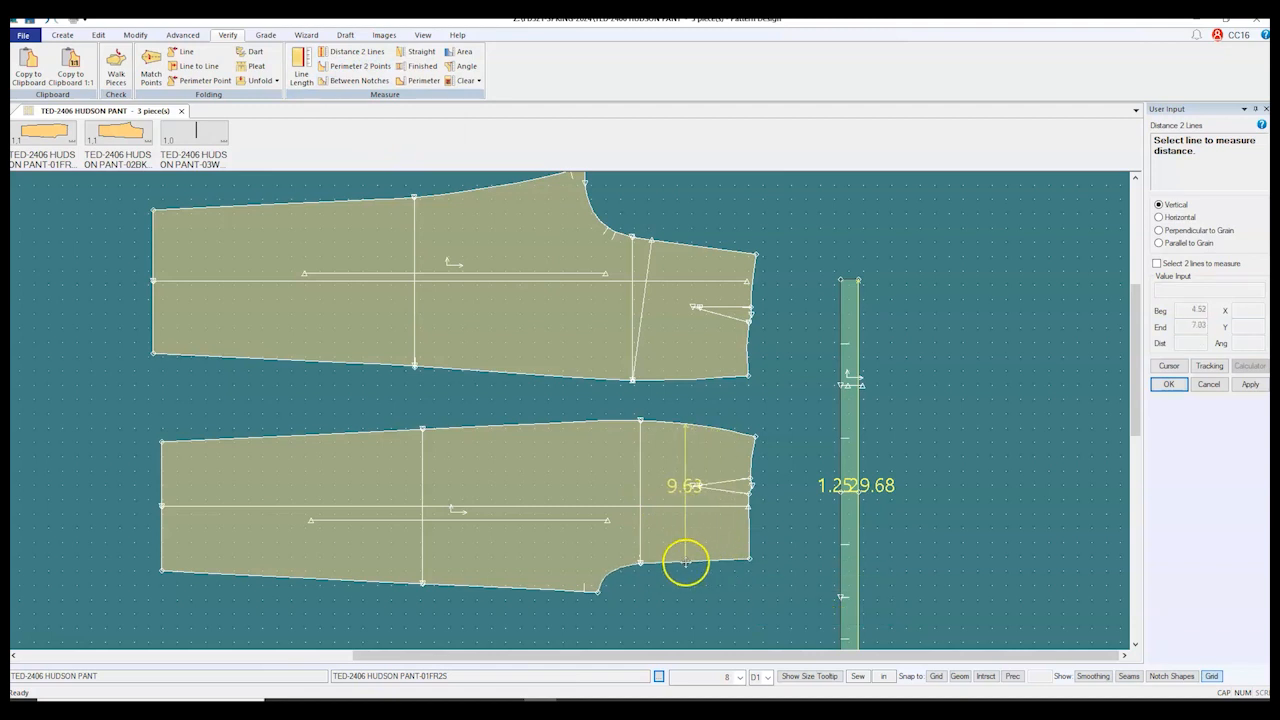
pyautogui.click(697, 562)
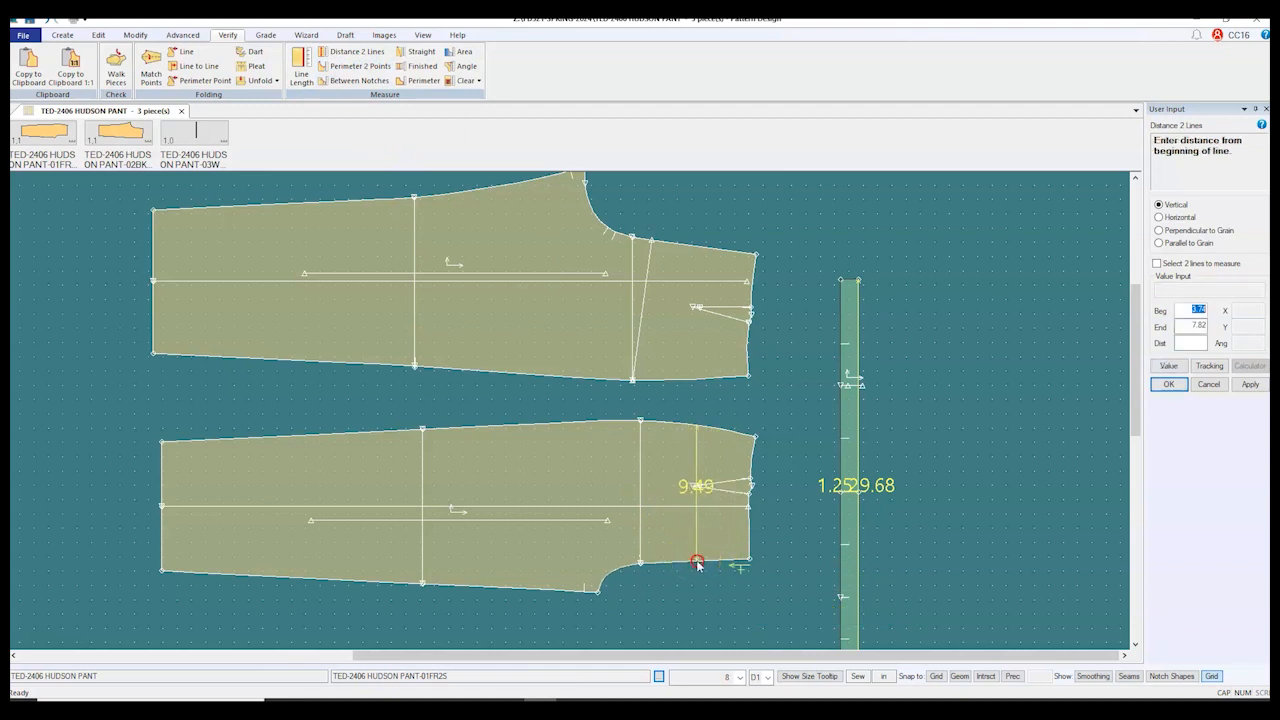
pyautogui.write('6')
pyautogui.press('Return')
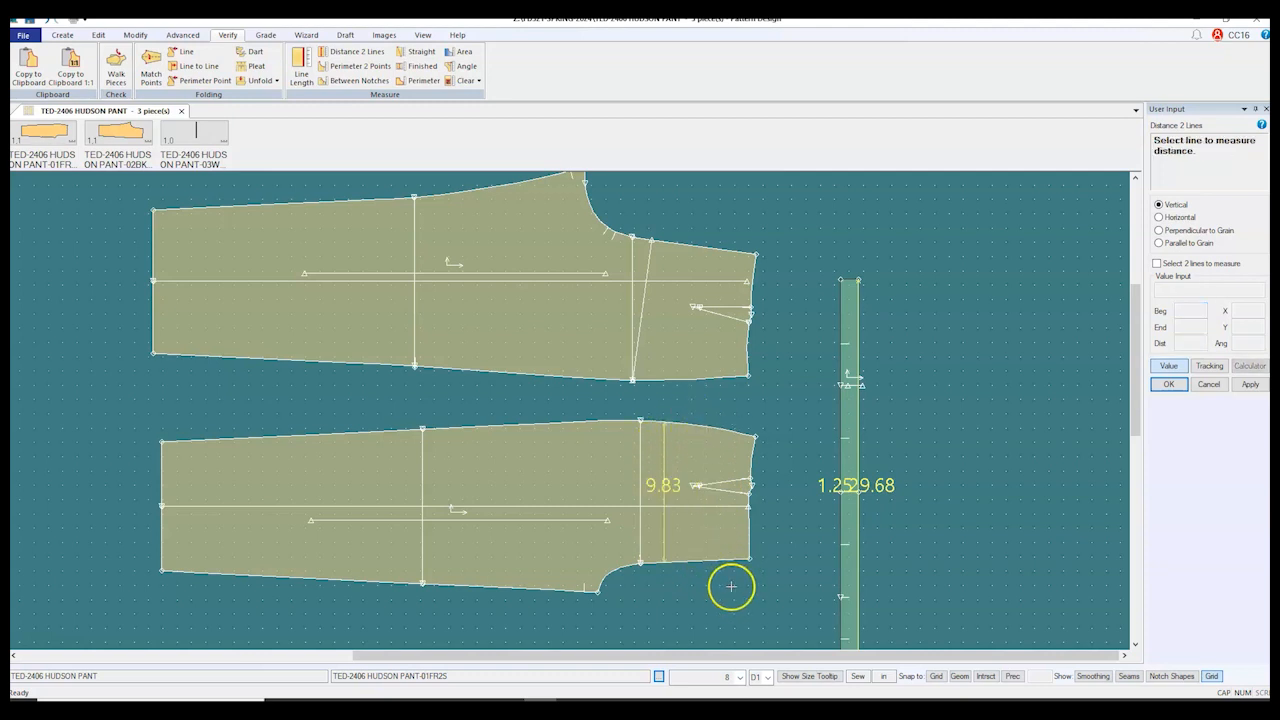
pyautogui.rightClick(766, 374)
pyautogui.click(769, 397)
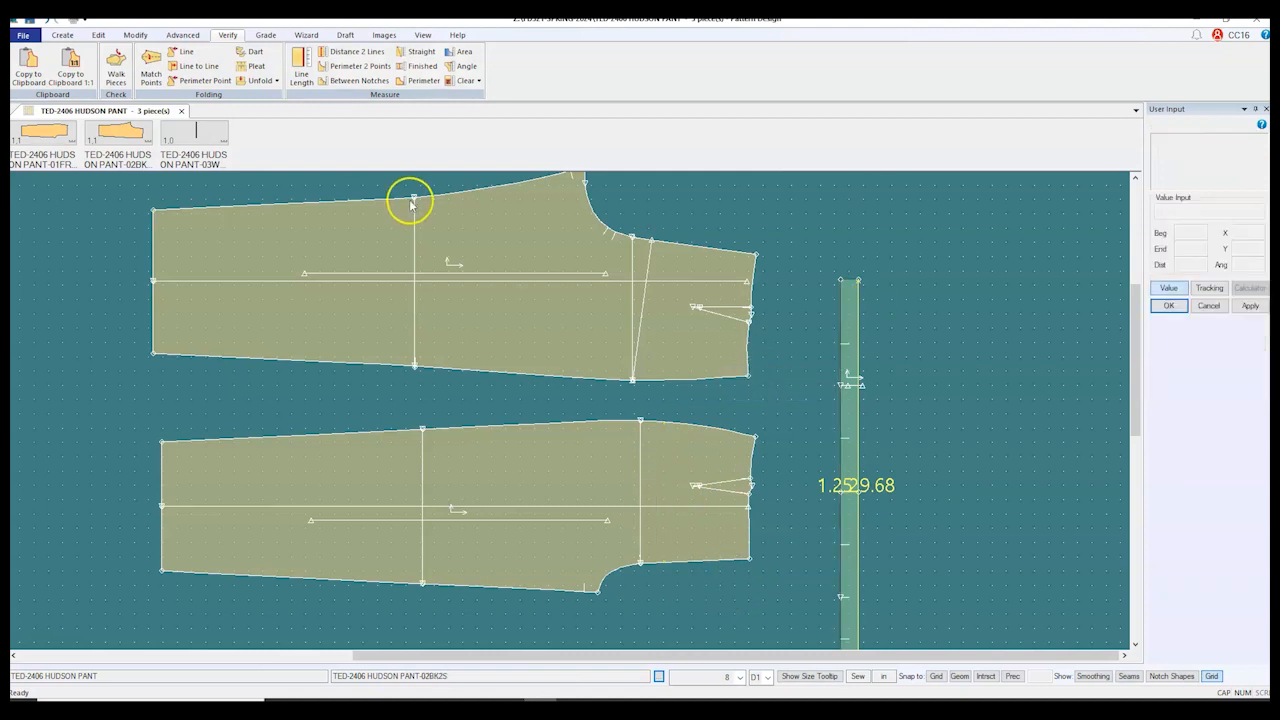
pyautogui.click(421, 53)
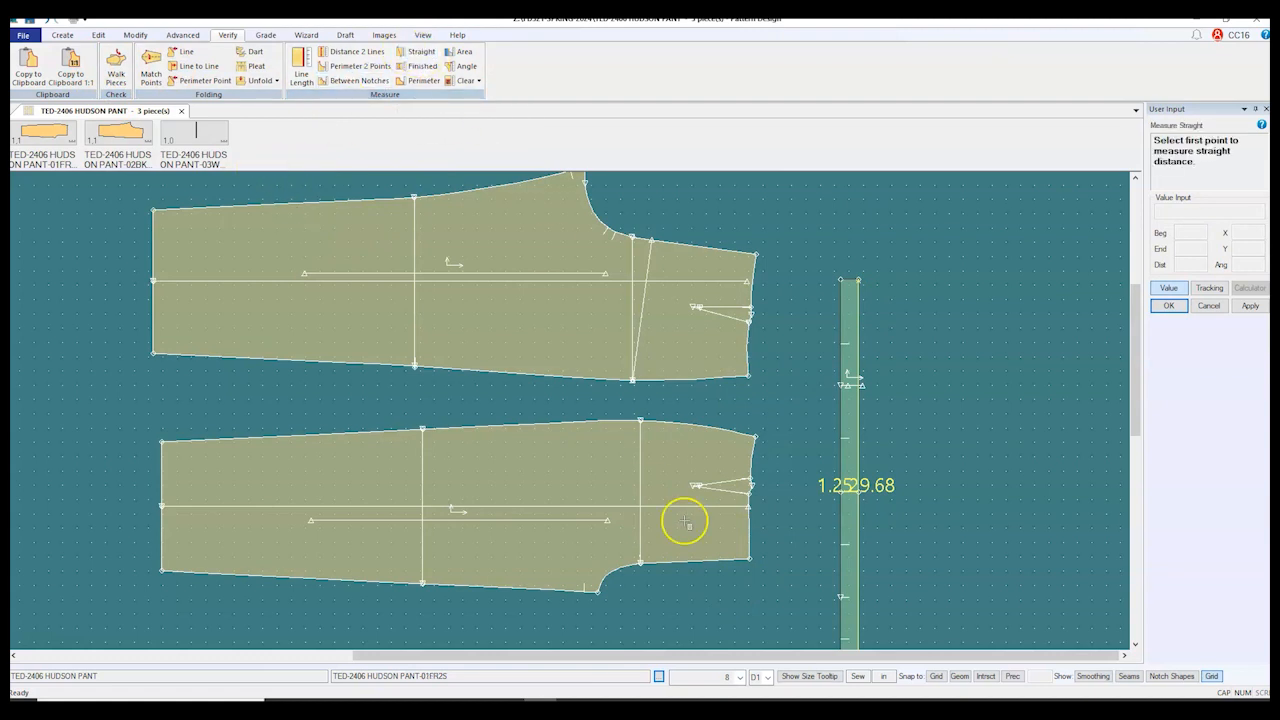
pyautogui.click(704, 562)
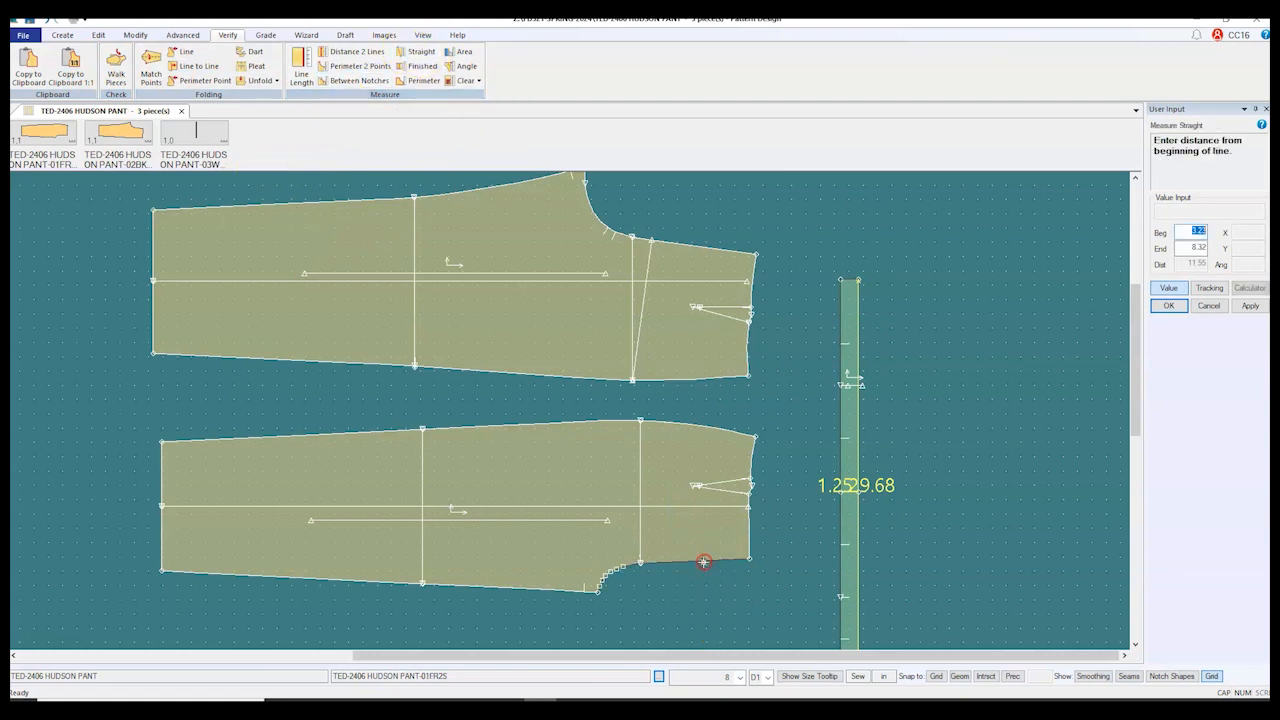
pyautogui.click(718, 560)
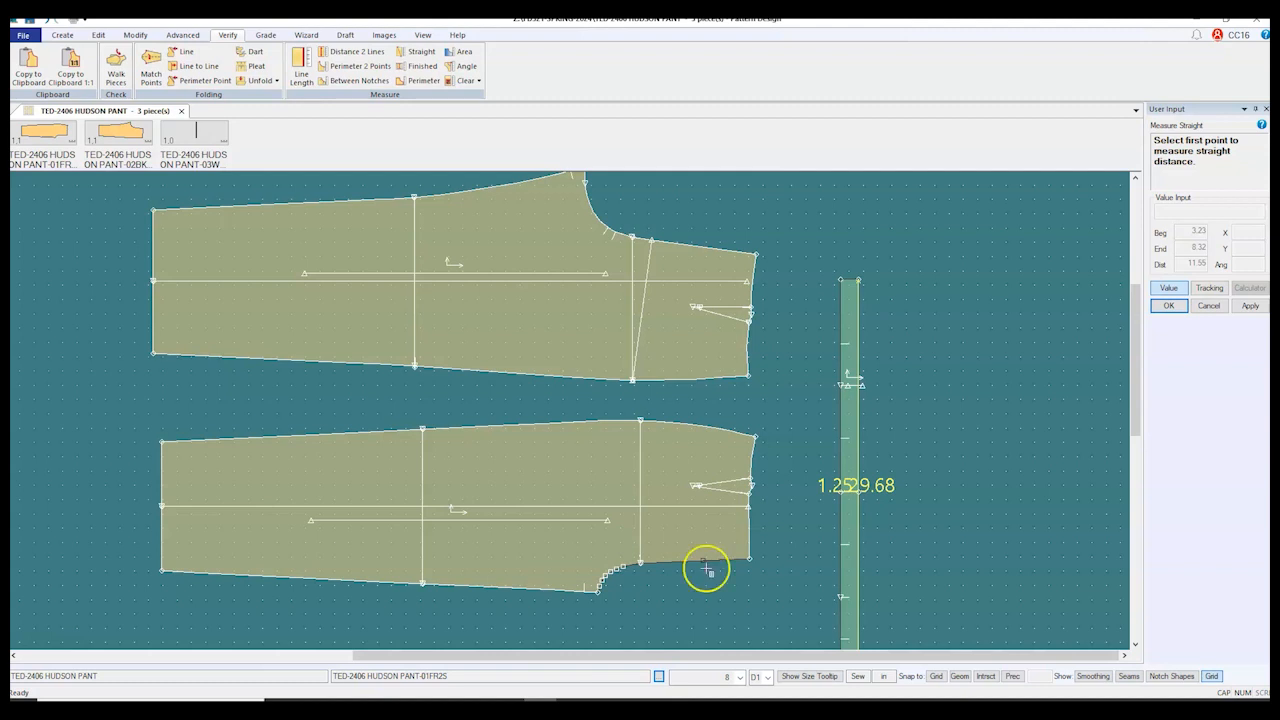
pyautogui.click(717, 562)
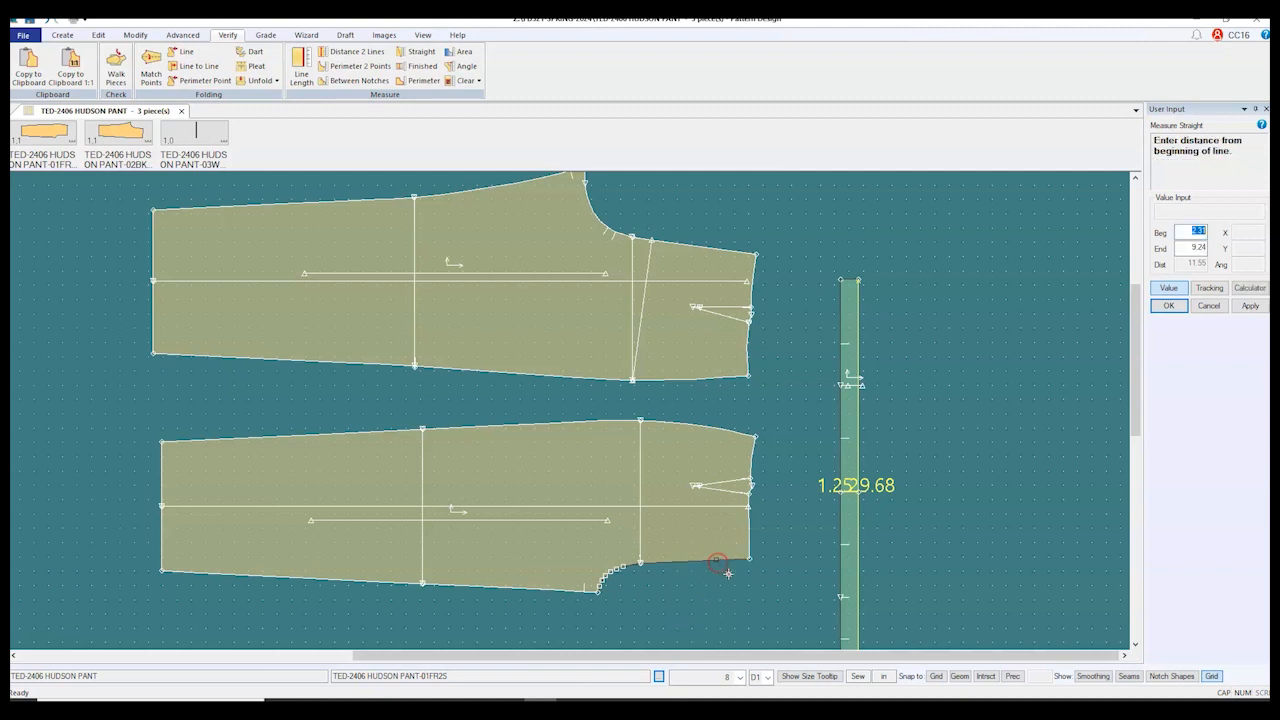
pyautogui.click(744, 591)
pyautogui.click(1209, 307)
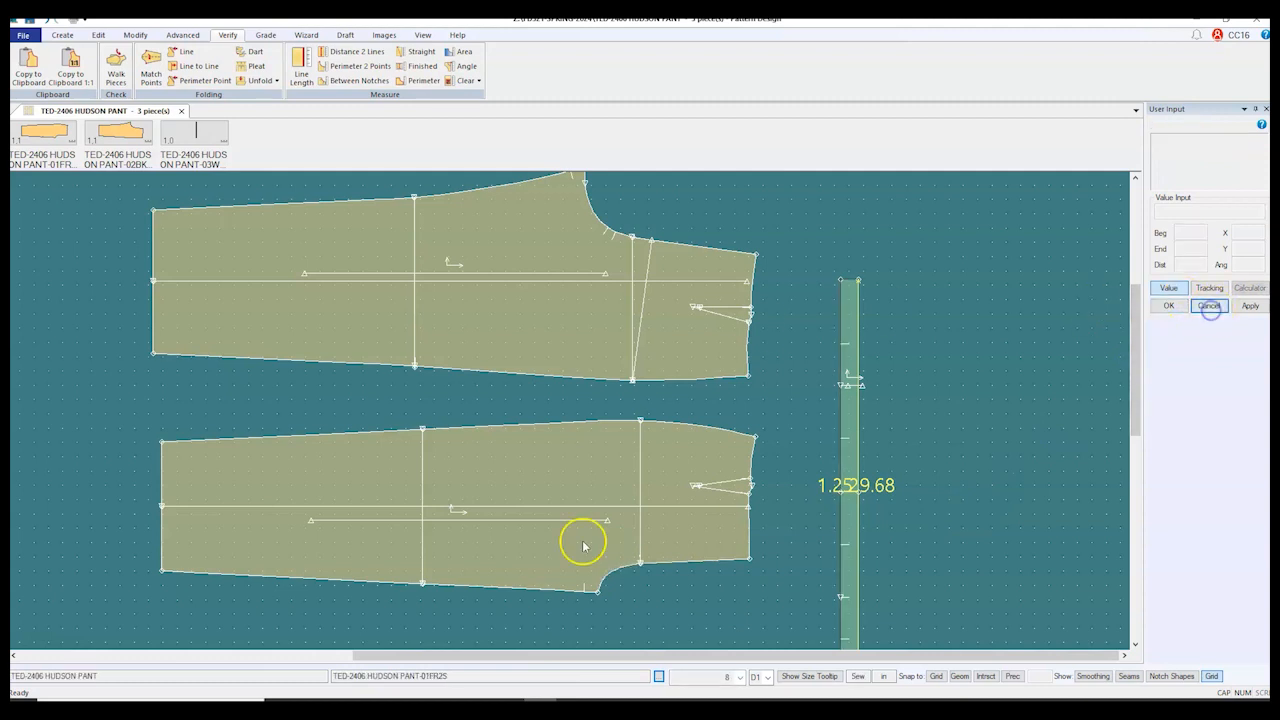
pyautogui.click(414, 51)
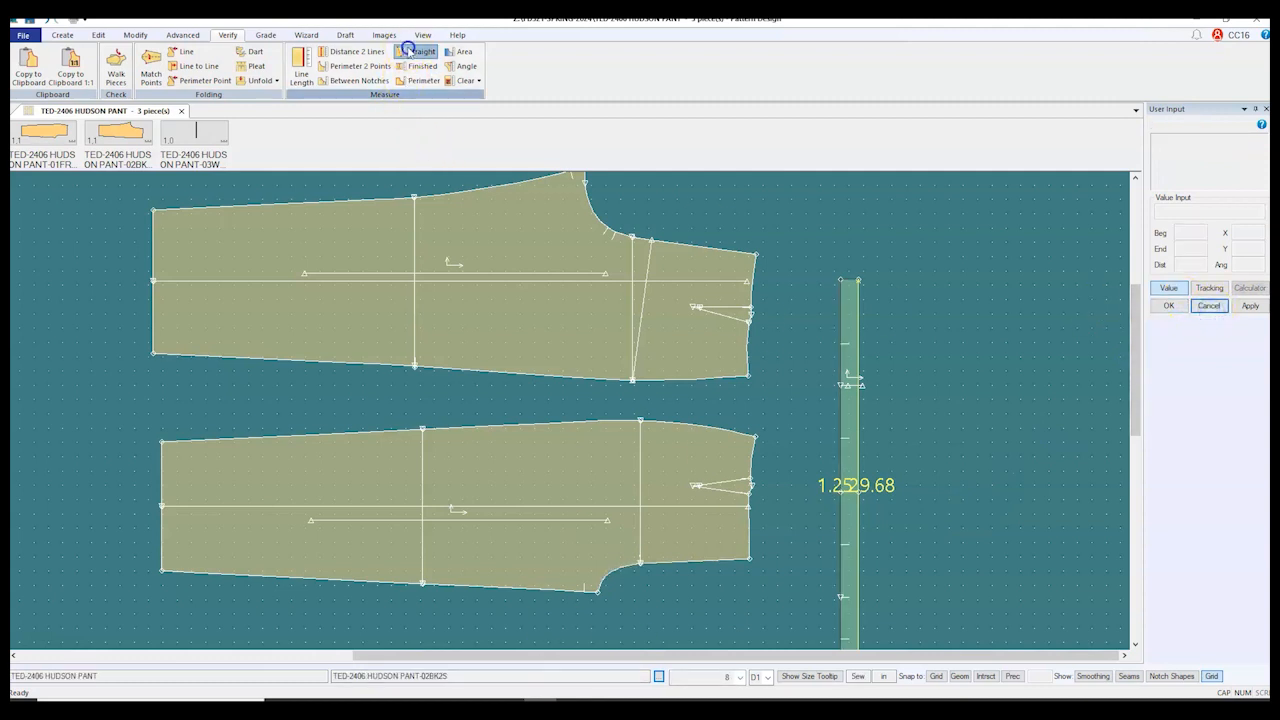
pyautogui.click(704, 560)
pyautogui.click(679, 534)
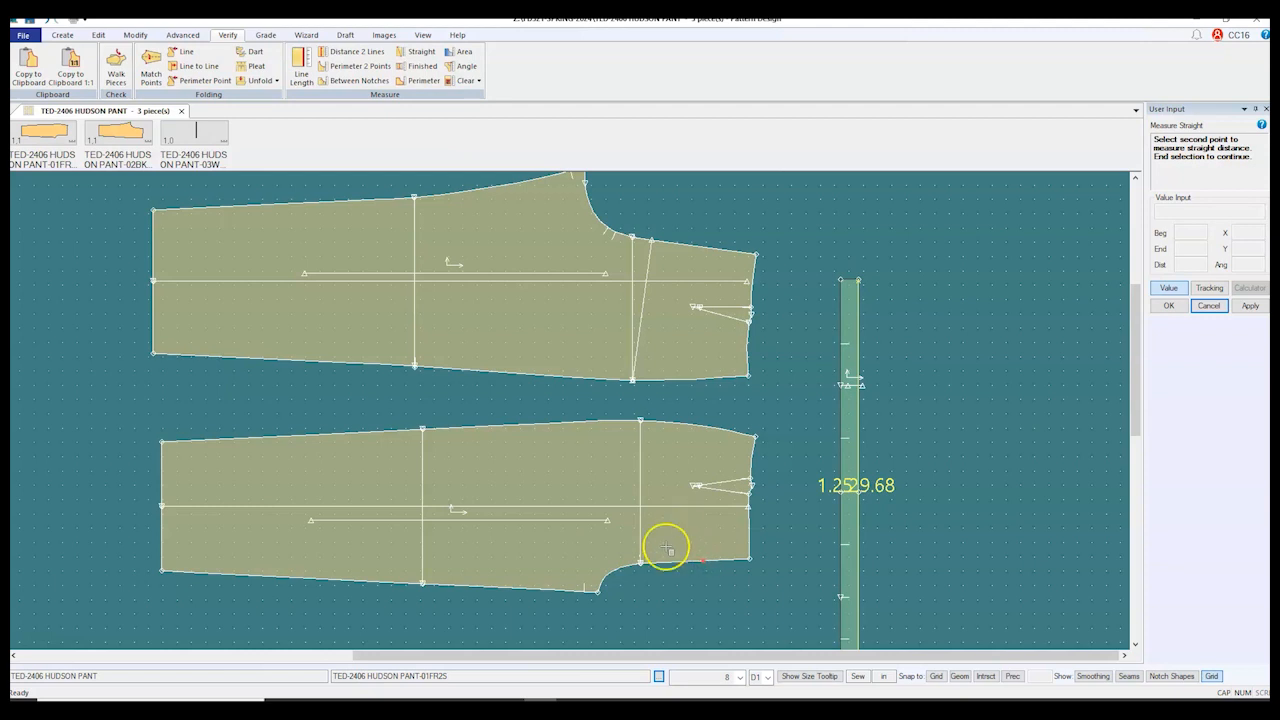
pyautogui.rightClick(735, 578)
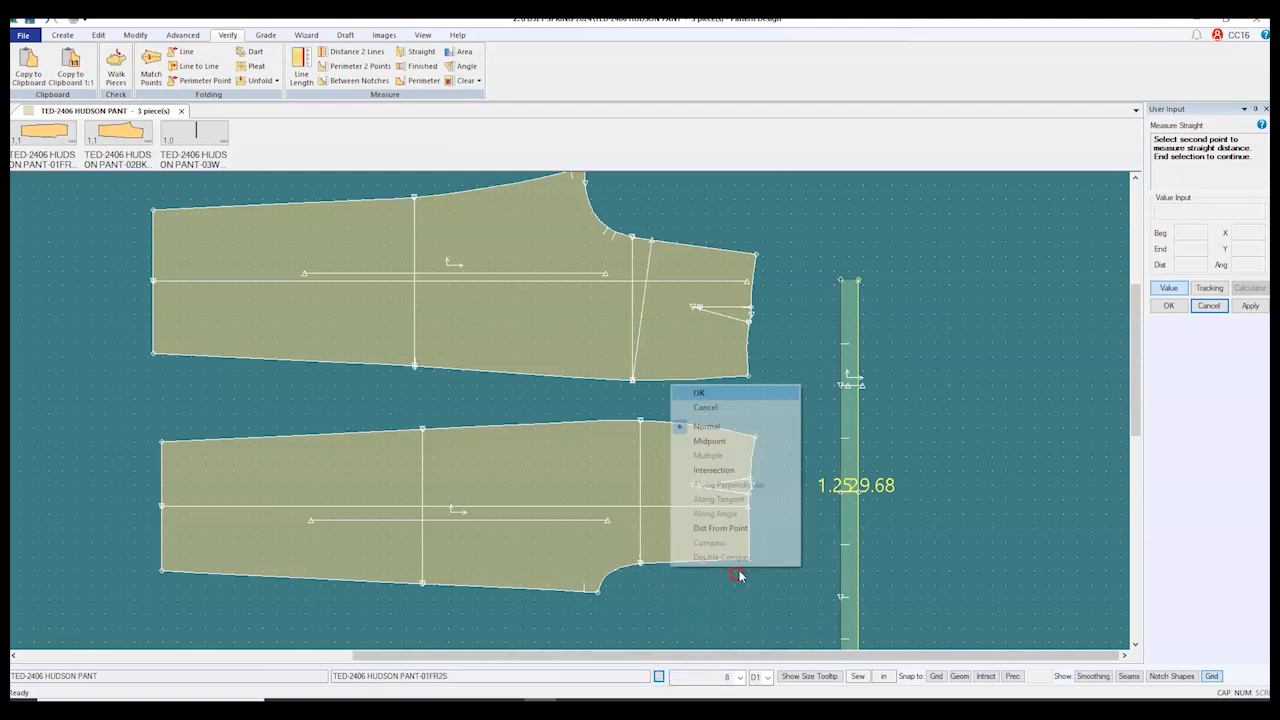
pyautogui.click(714, 408)
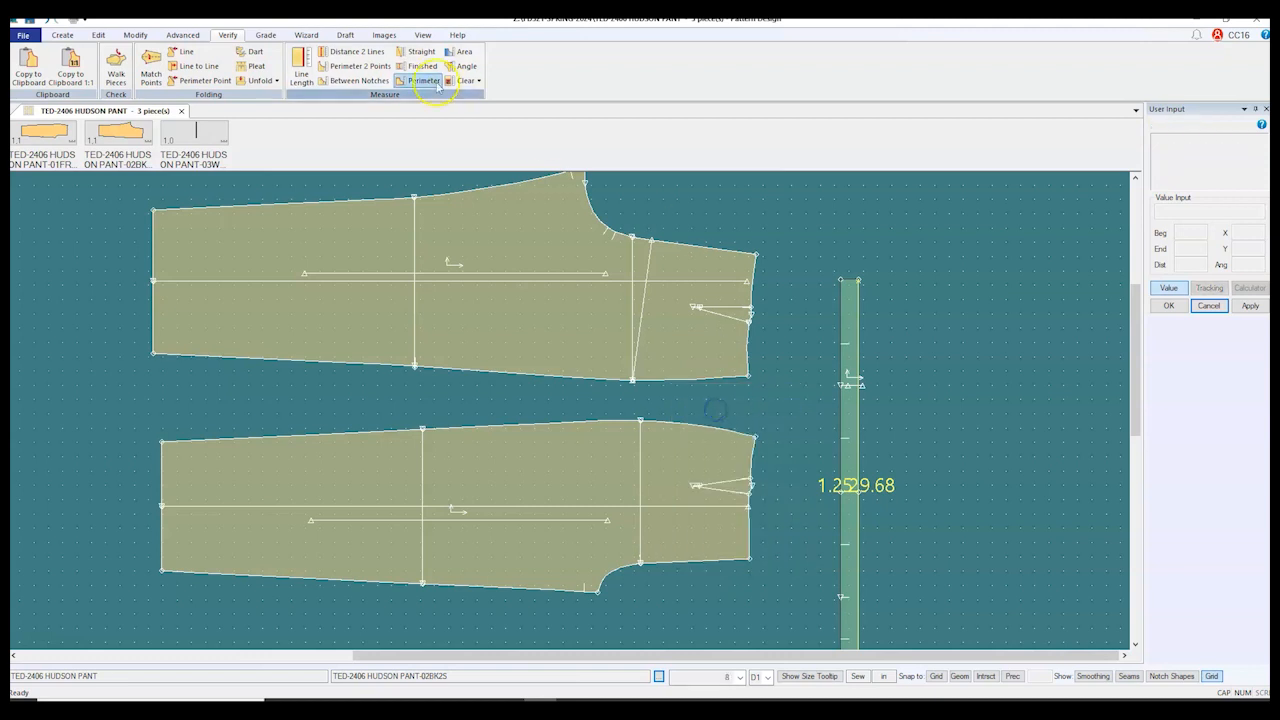
pyautogui.click(419, 51)
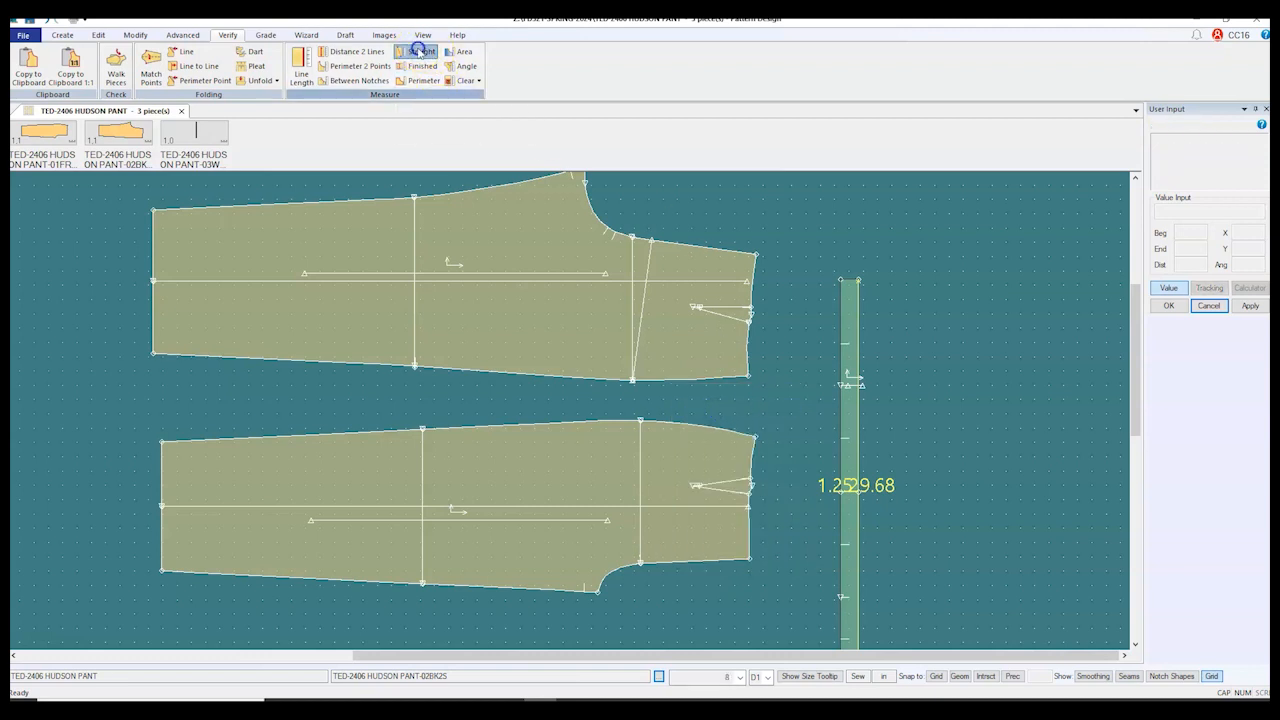
pyautogui.click(714, 565)
pyautogui.click(811, 528)
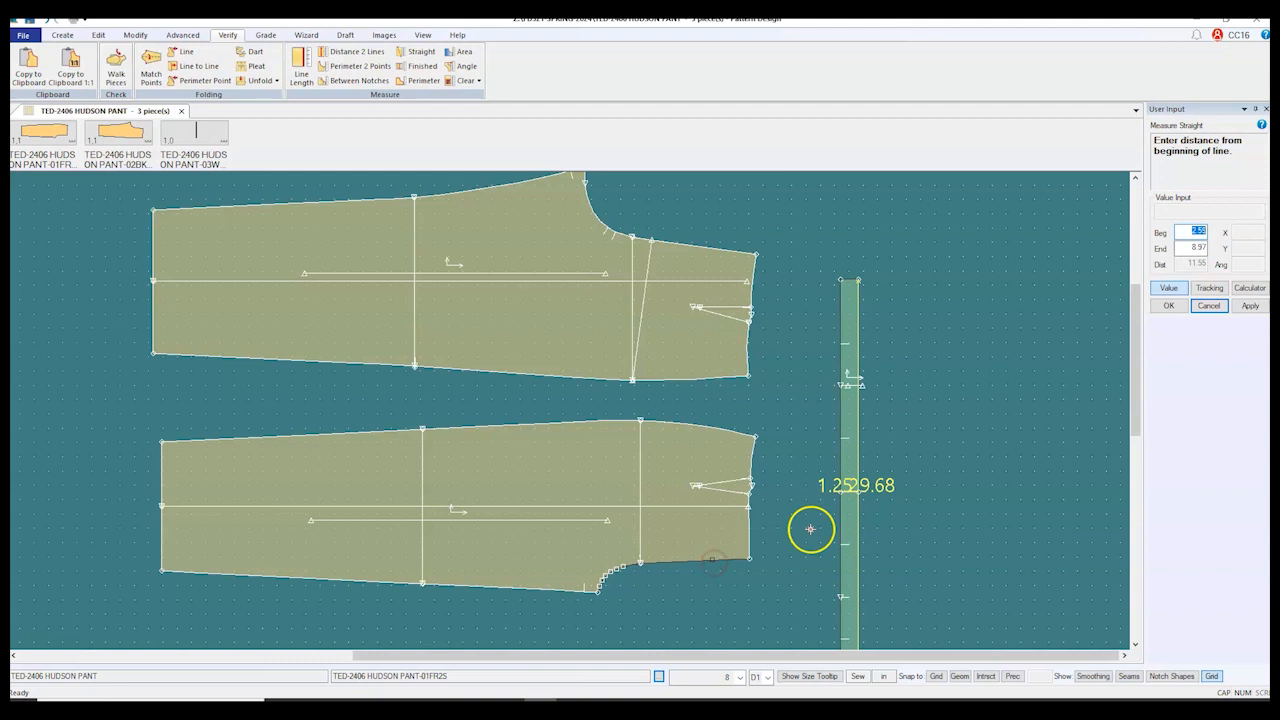
# - Measure the straight hip width of the front piece between points 6 inches from the waist corners, using Dist From Point
pyautogui.click(419, 51)
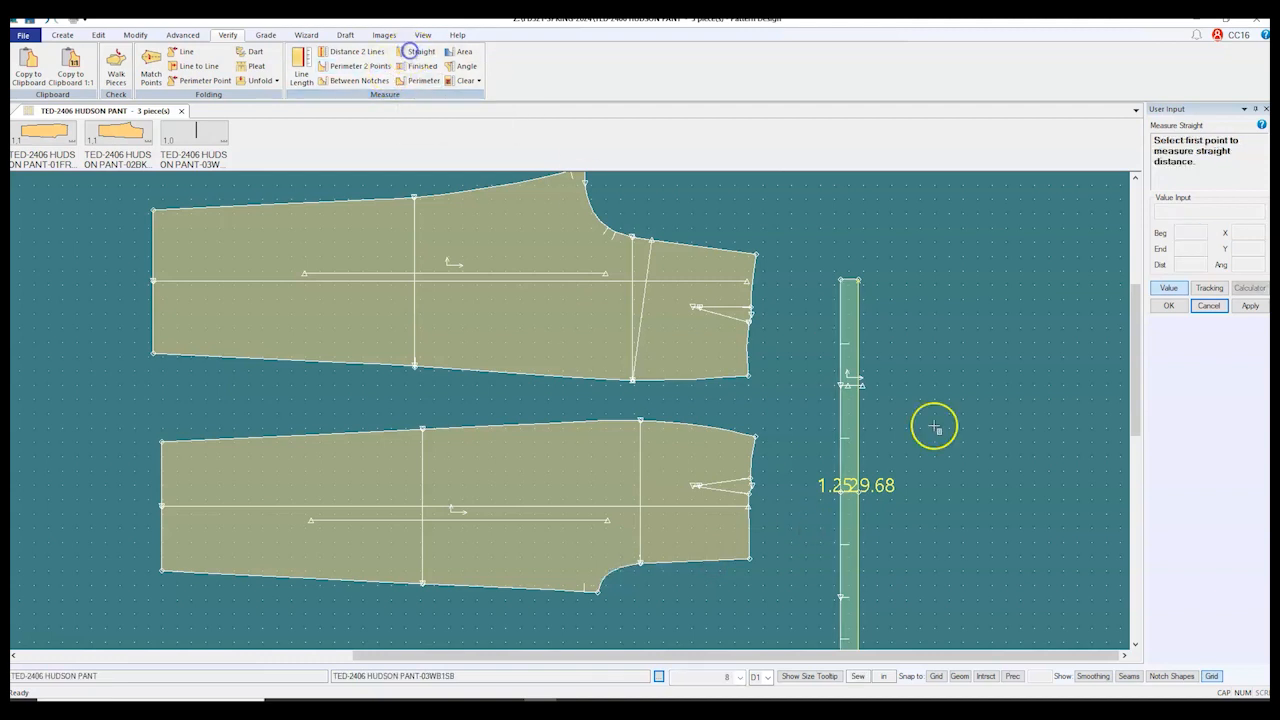
pyautogui.rightClick(955, 465)
pyautogui.click(957, 602)
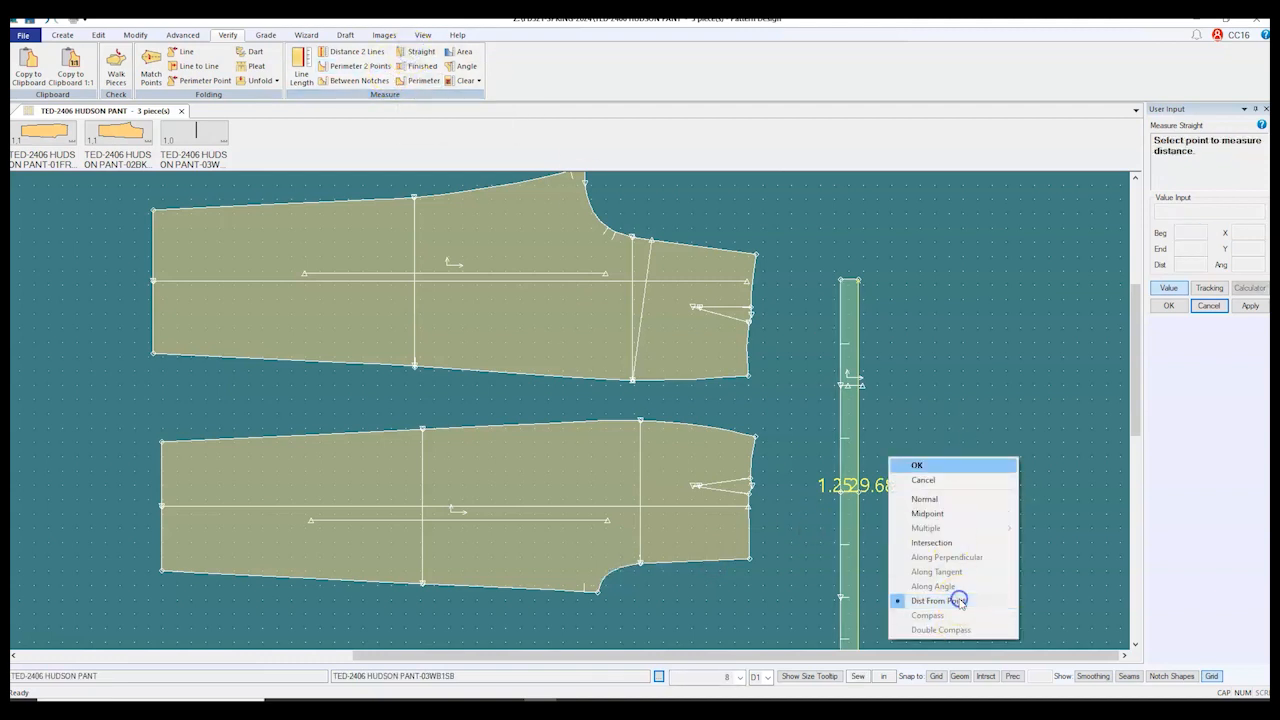
pyautogui.click(750, 557)
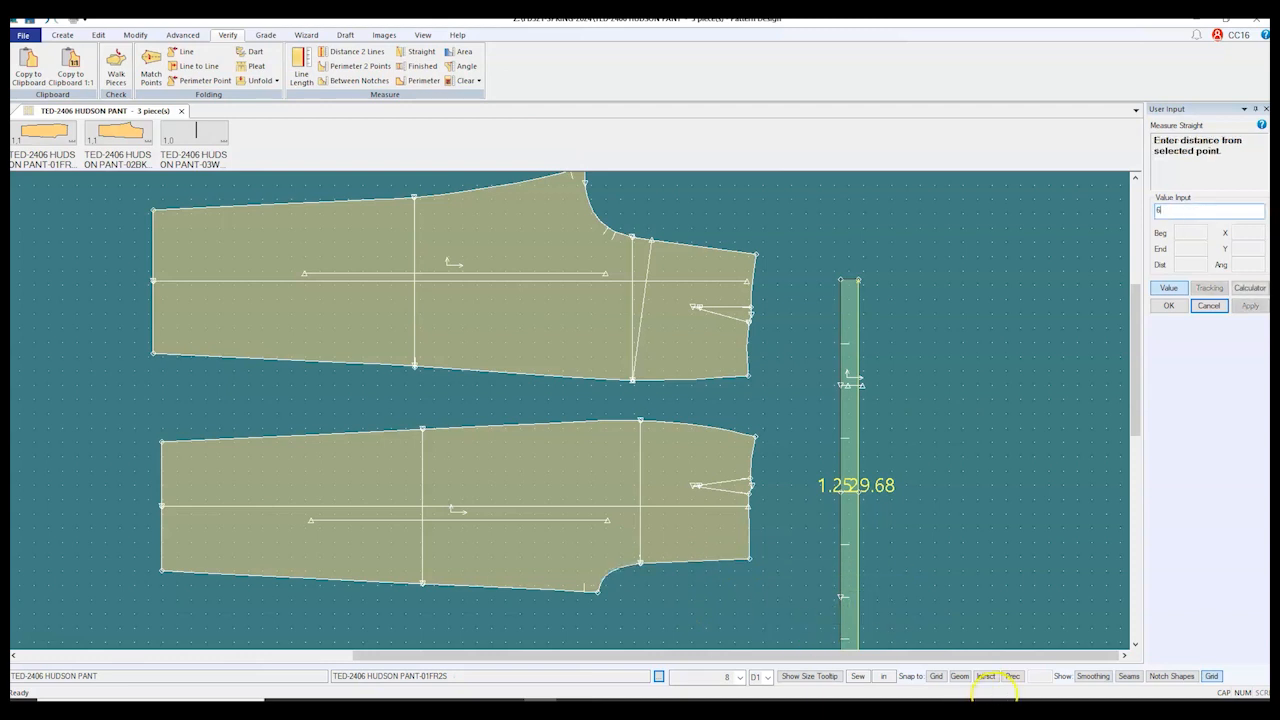
pyautogui.press('Return')
pyautogui.click(748, 510)
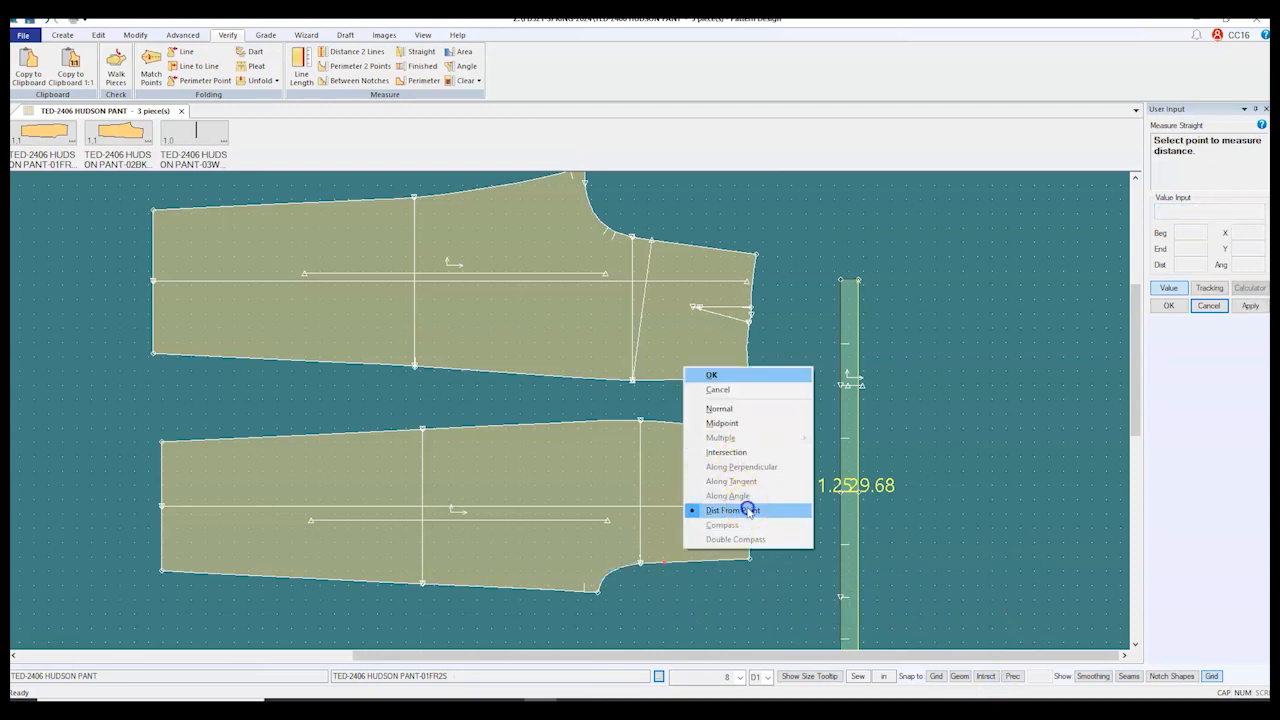
pyautogui.click(753, 433)
pyautogui.rightClick(700, 430)
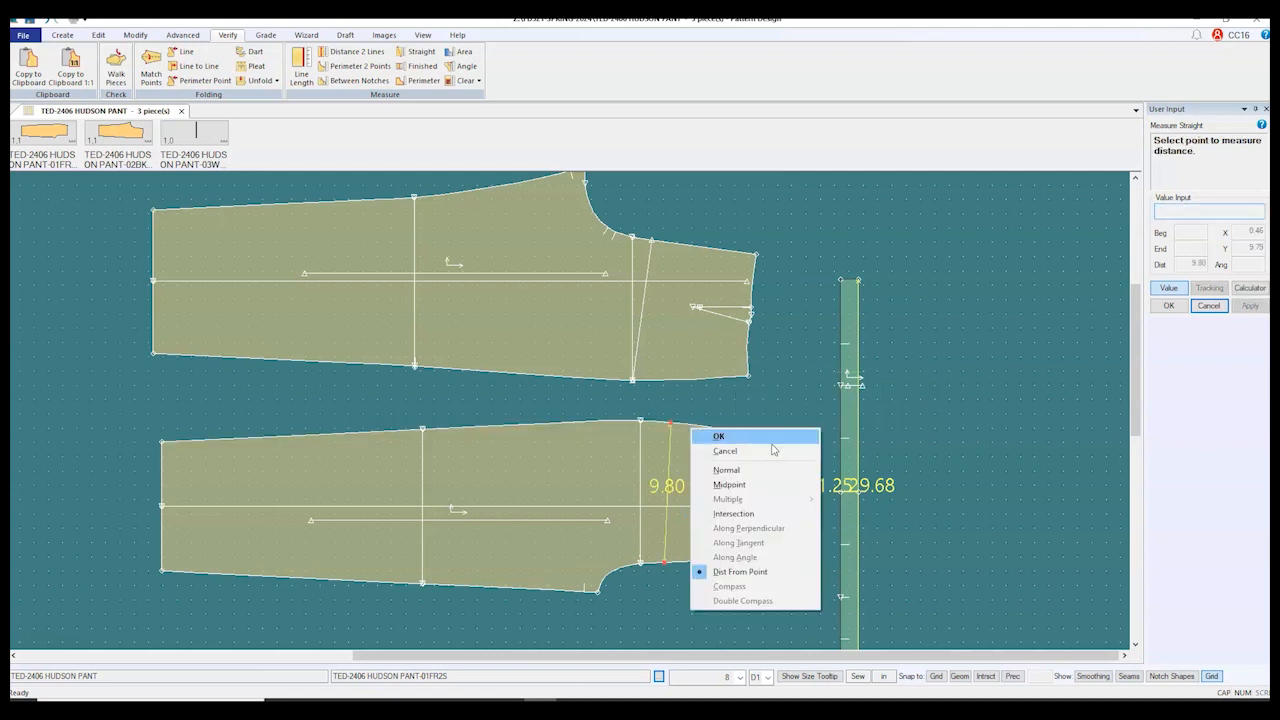
pyautogui.click(771, 434)
pyautogui.rightClick(771, 437)
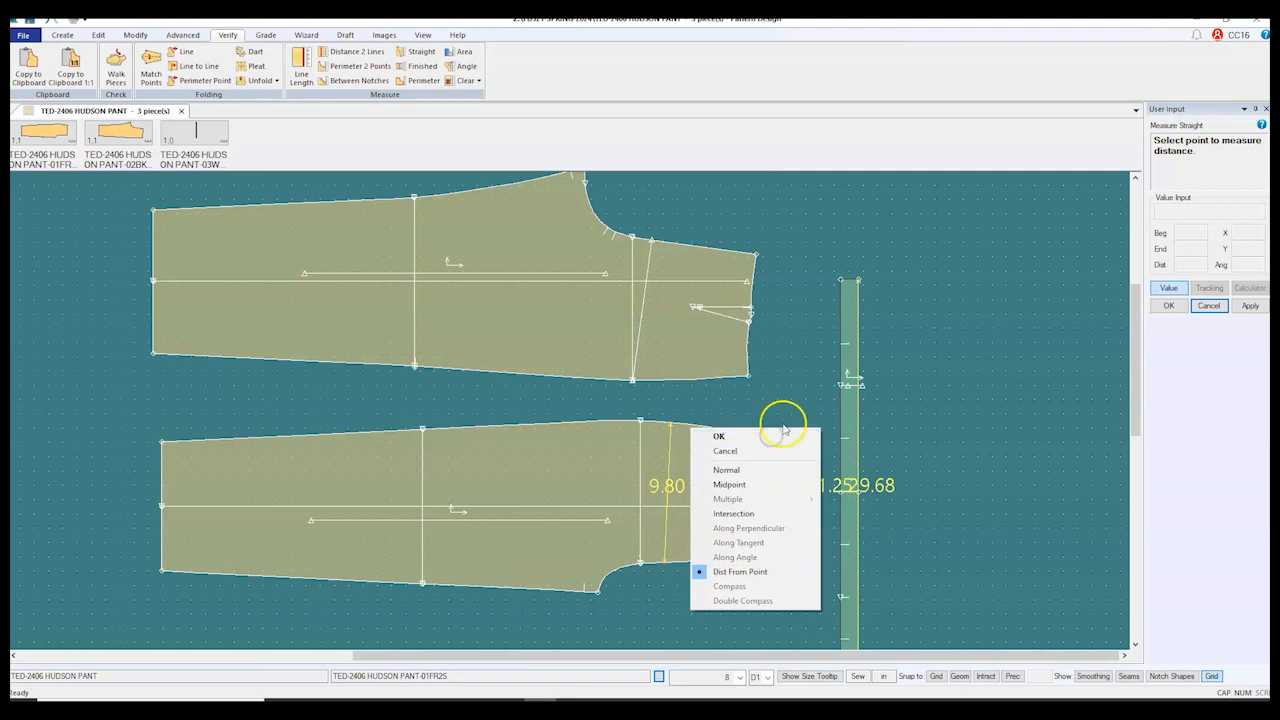
pyautogui.click(771, 437)
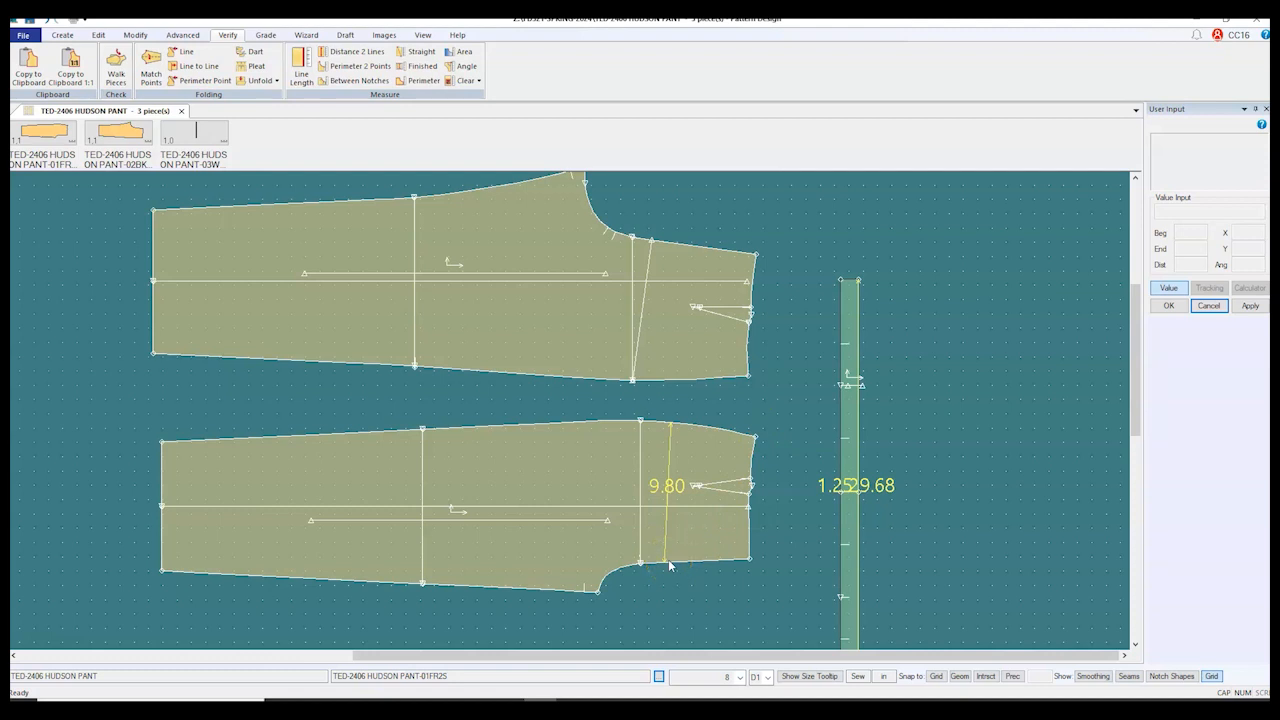
# - In the Excel tech pack, change the Low Hip distance from the top edge to 8", and undo the front hip measurement in Pattern Design
pyautogui.click(509, 706)
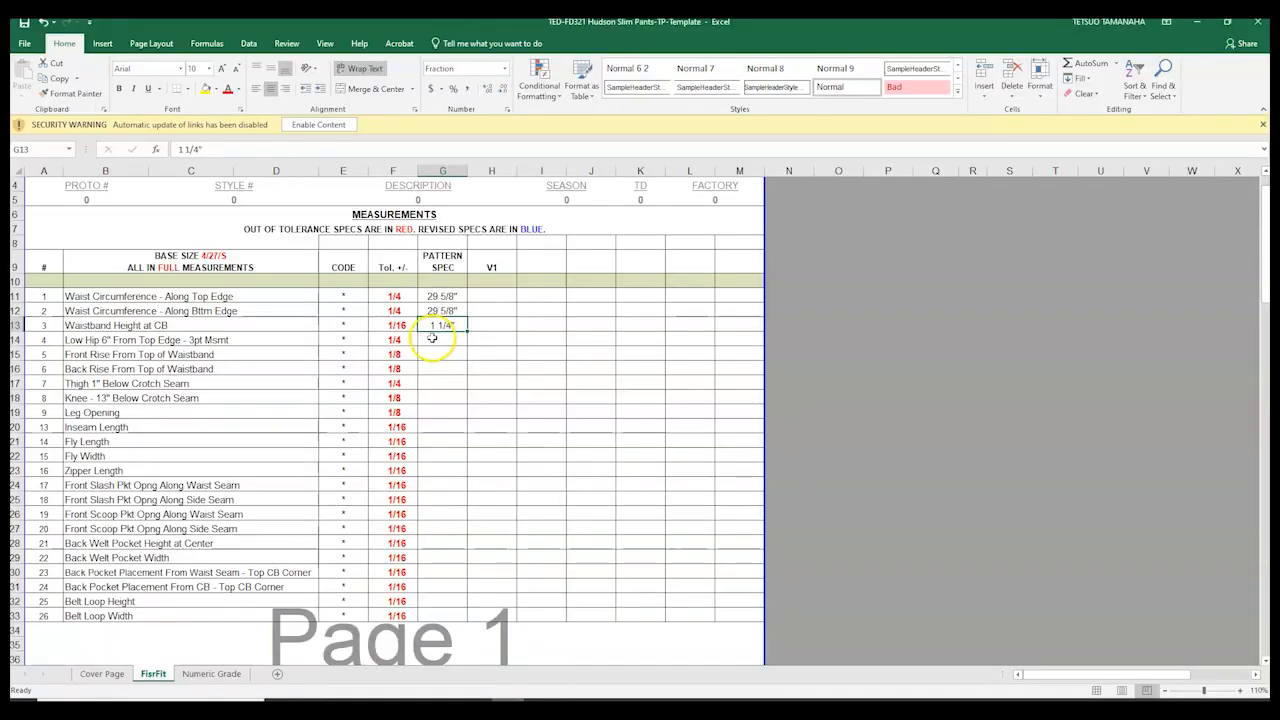
pyautogui.doubleClick(90, 341)
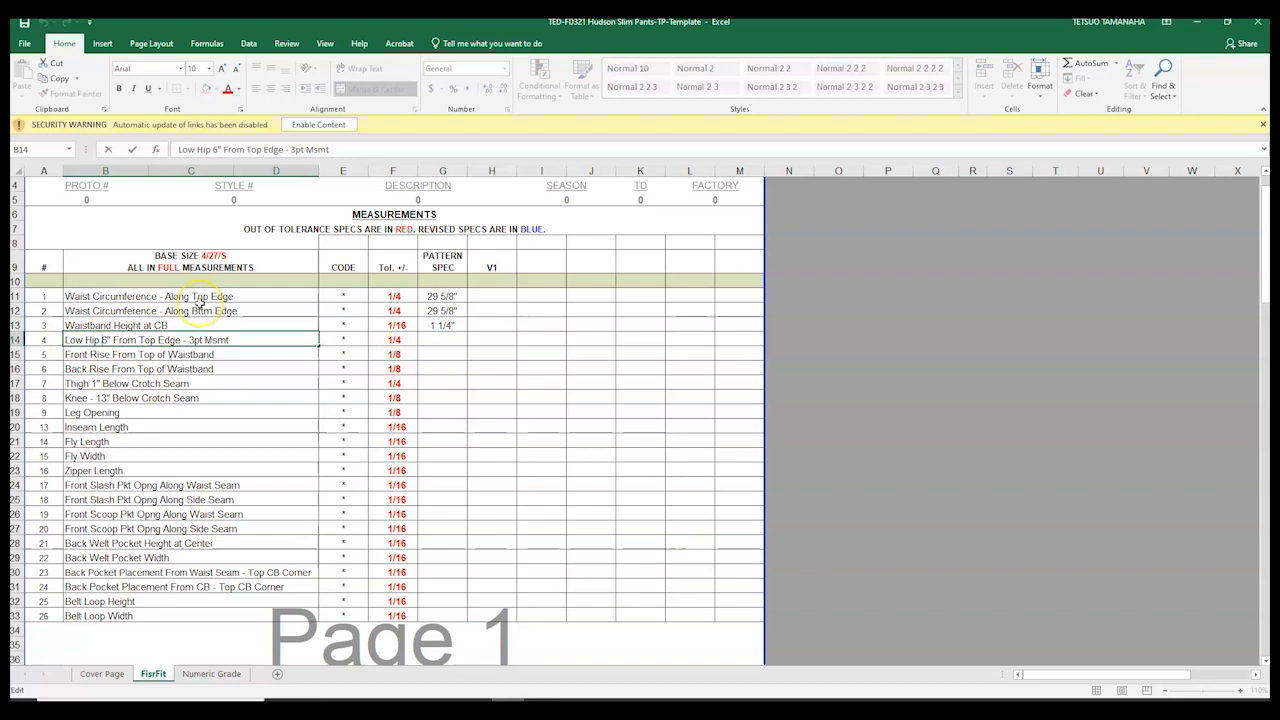
pyautogui.press('BackSpace')
pyautogui.write('8')
pyautogui.click(583, 414)
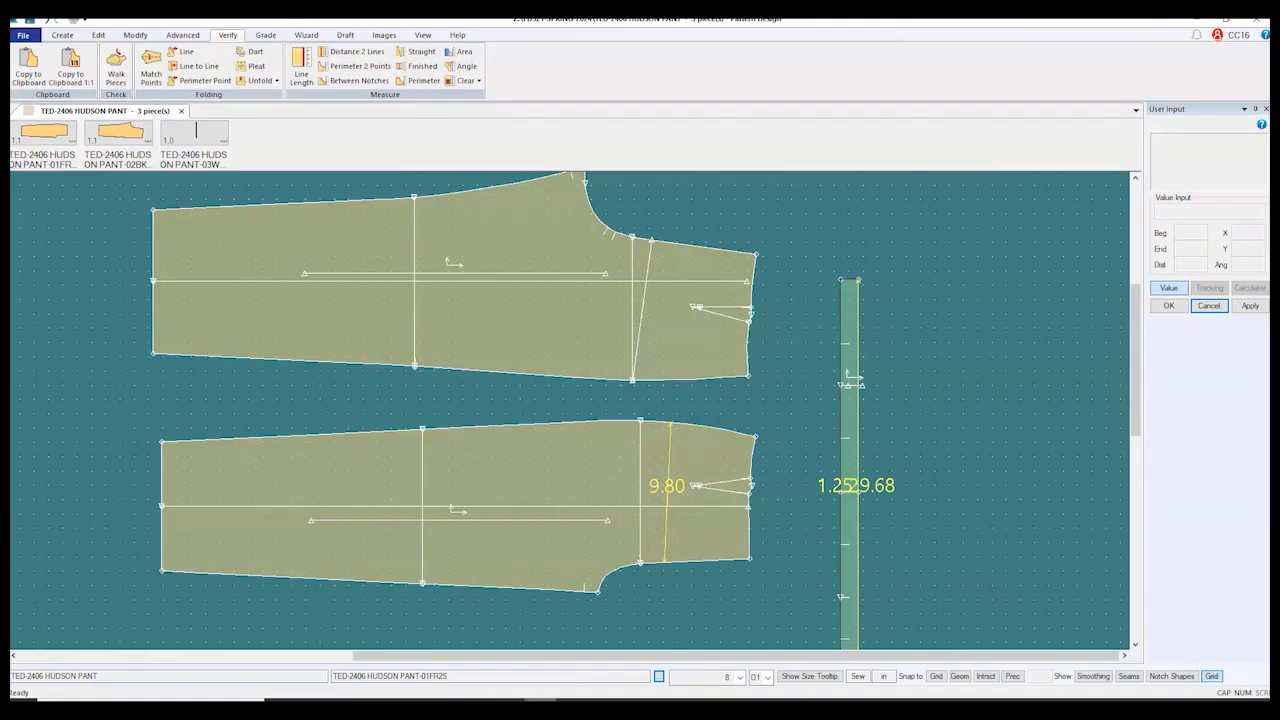
pyautogui.hotkey('ctrl', 'z')
pyautogui.click(424, 51)
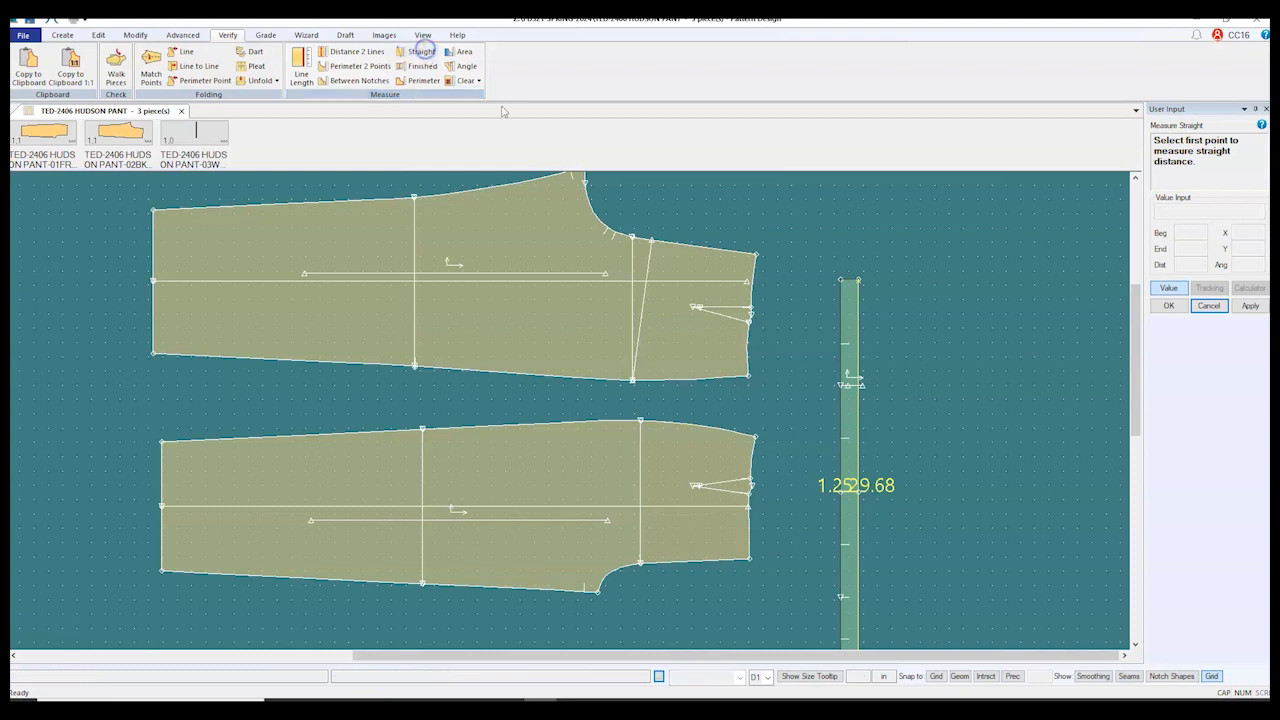
pyautogui.rightClick(806, 560)
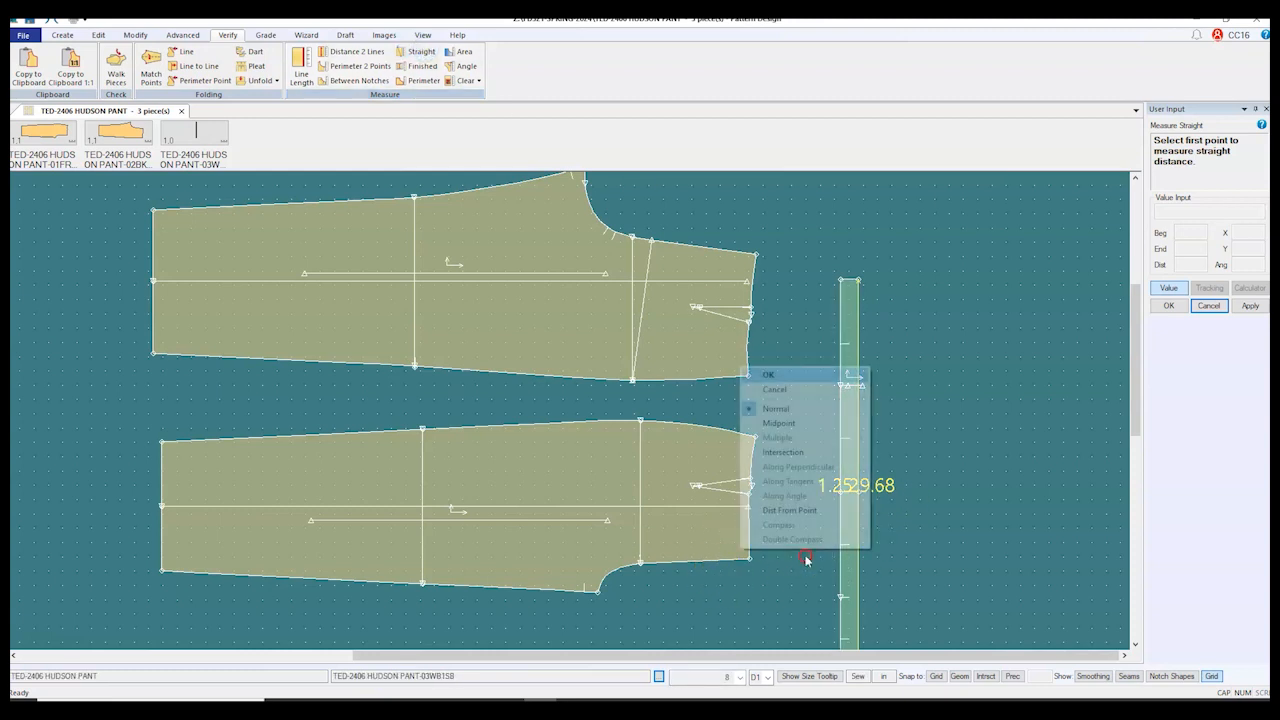
pyautogui.click(810, 510)
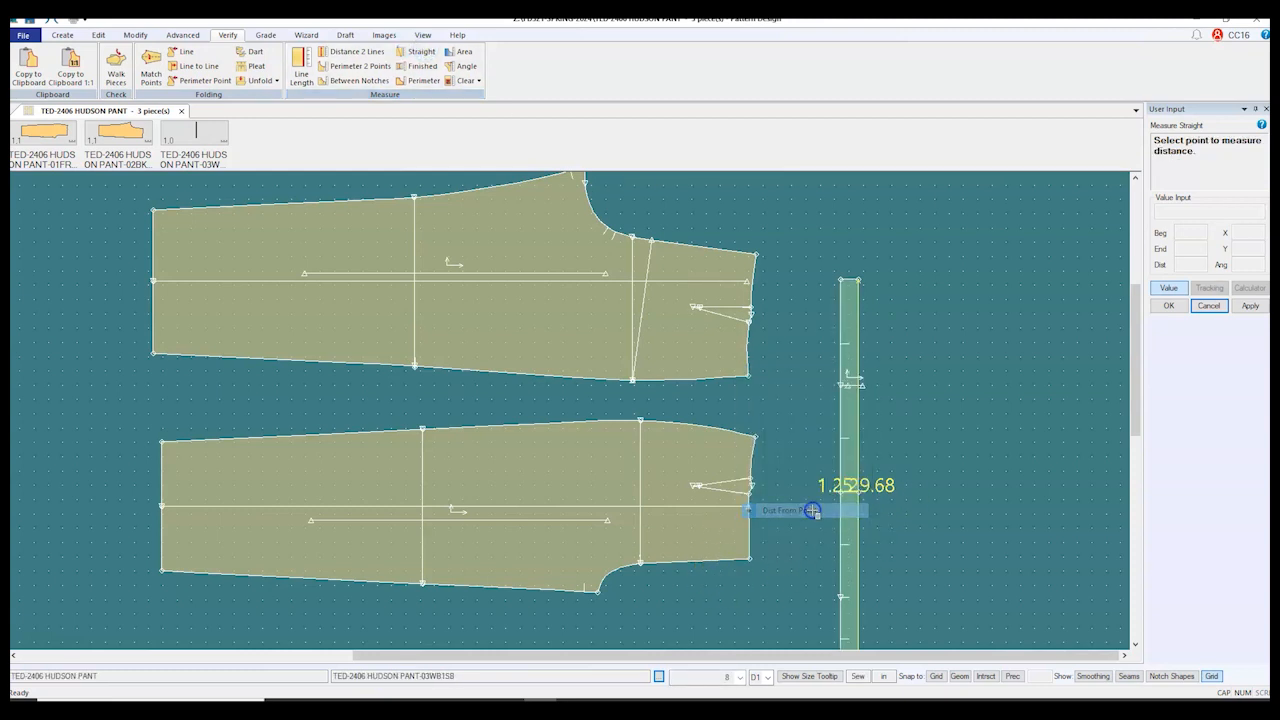
pyautogui.click(751, 561)
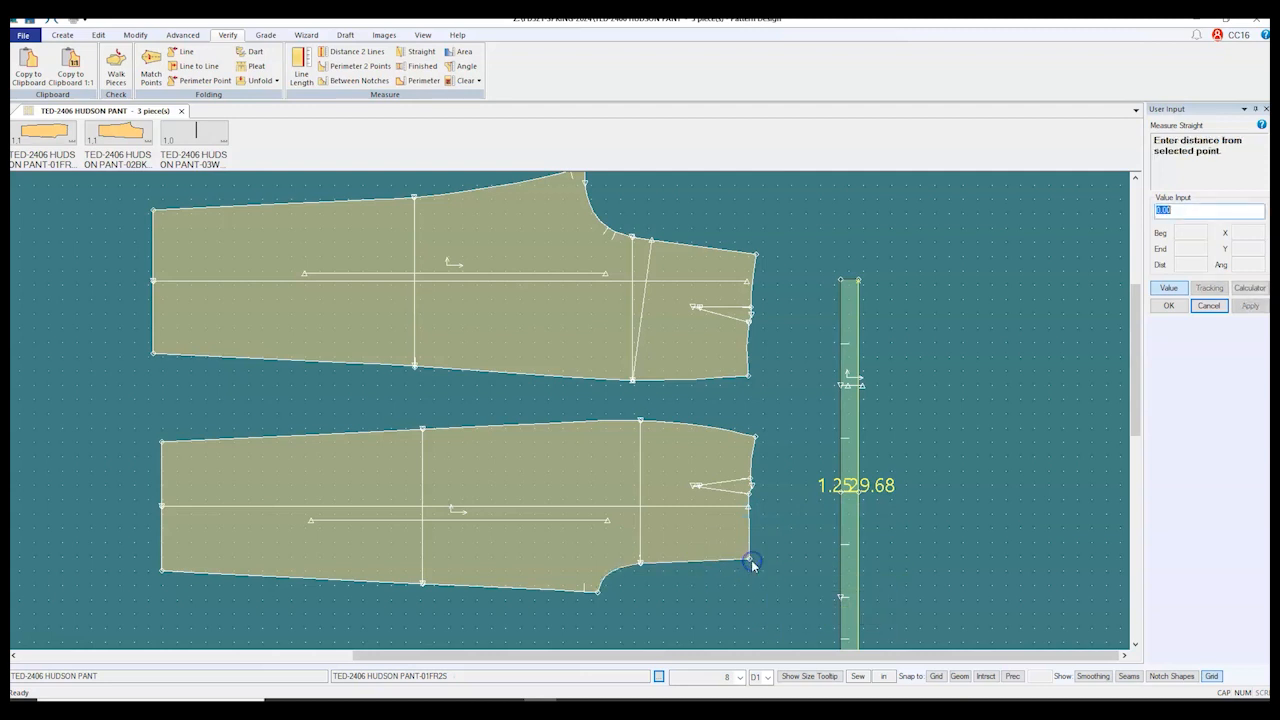
pyautogui.rightClick(805, 564)
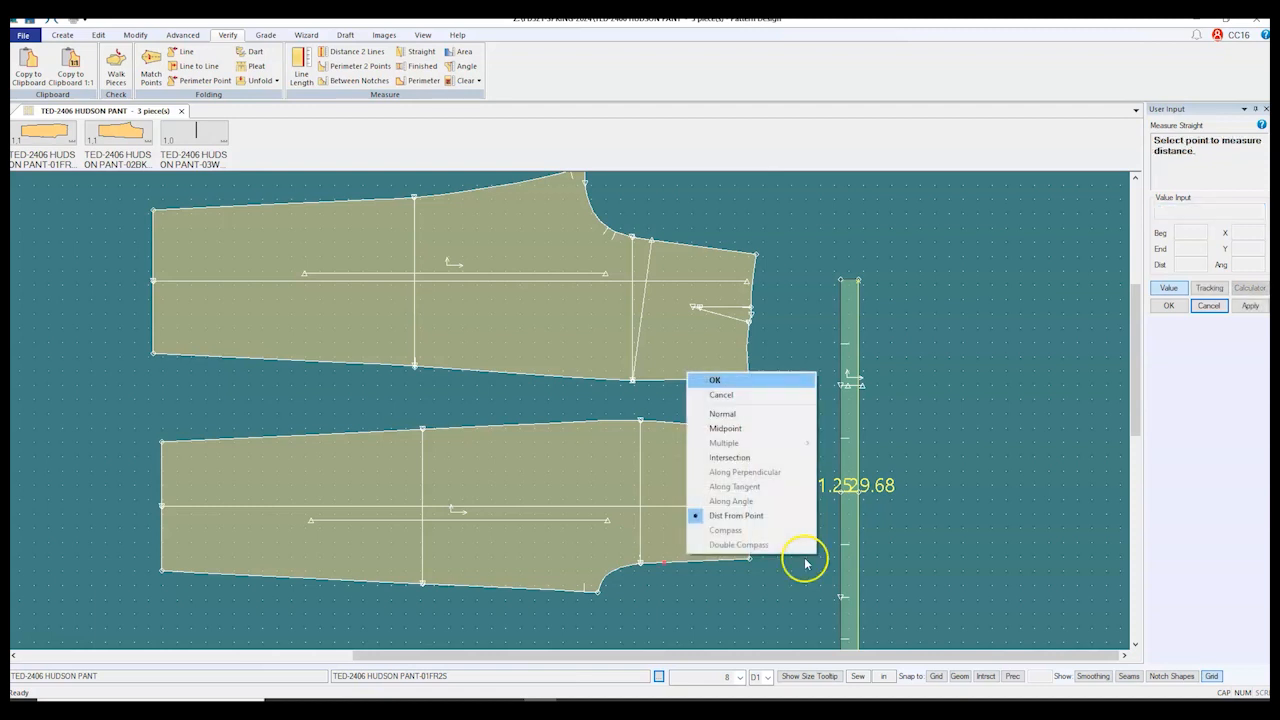
pyautogui.click(790, 521)
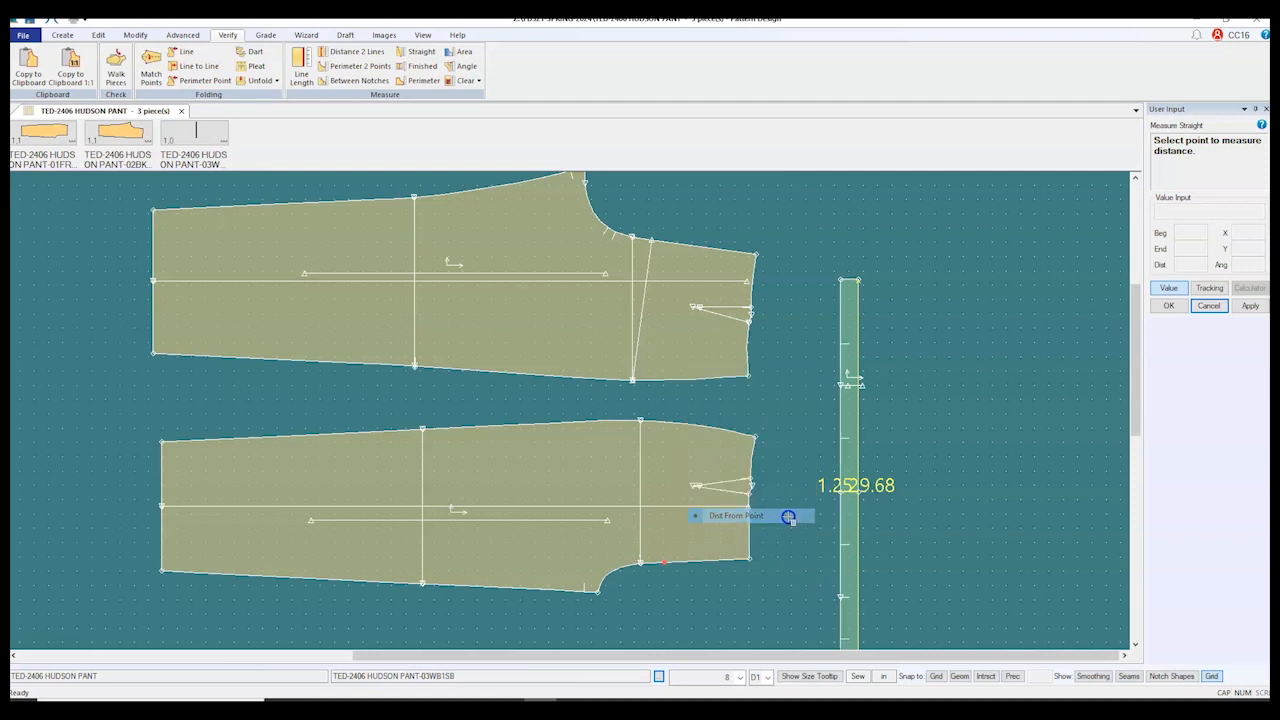
pyautogui.click(737, 433)
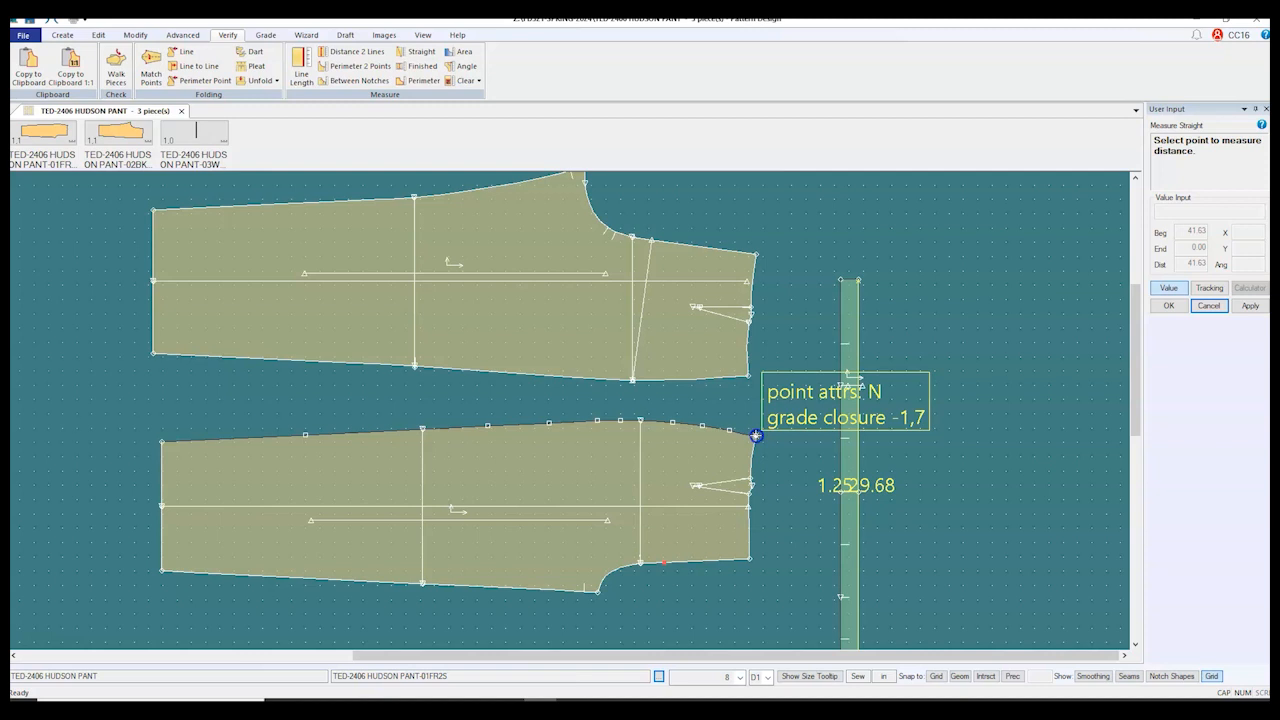
pyautogui.click(756, 436)
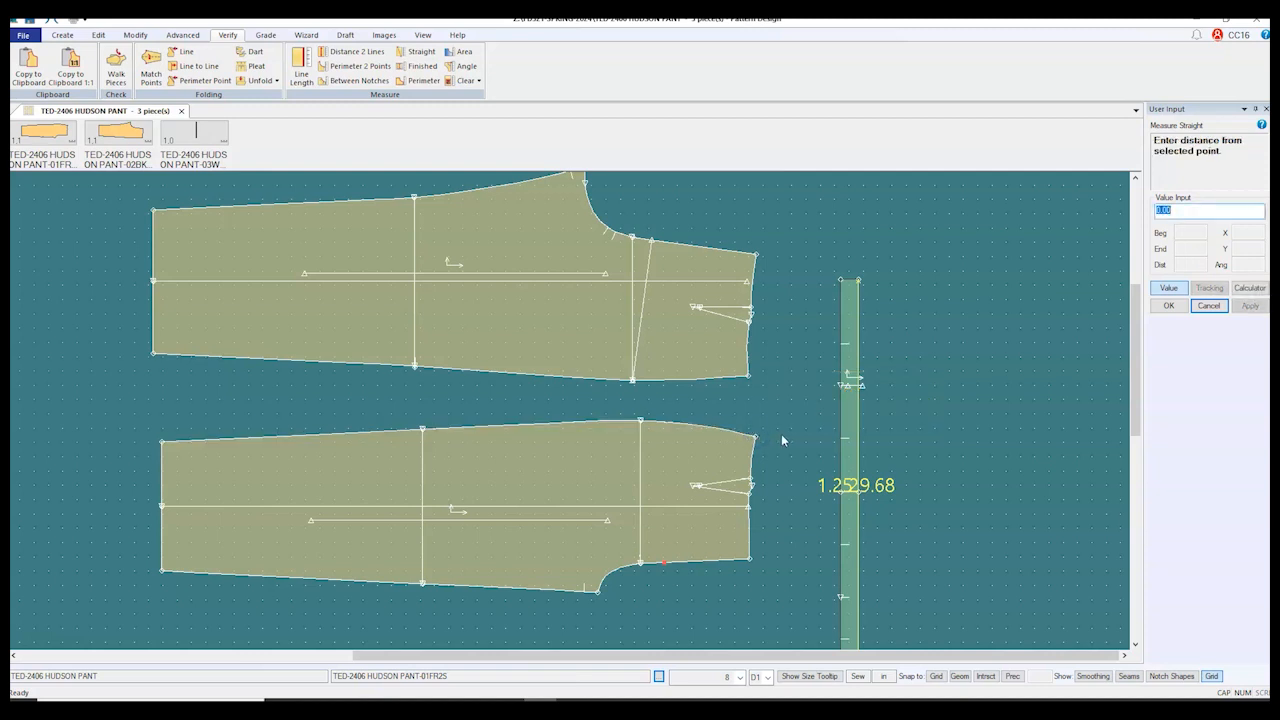
pyautogui.press('Return')
pyautogui.rightClick(757, 437)
pyautogui.click(783, 441)
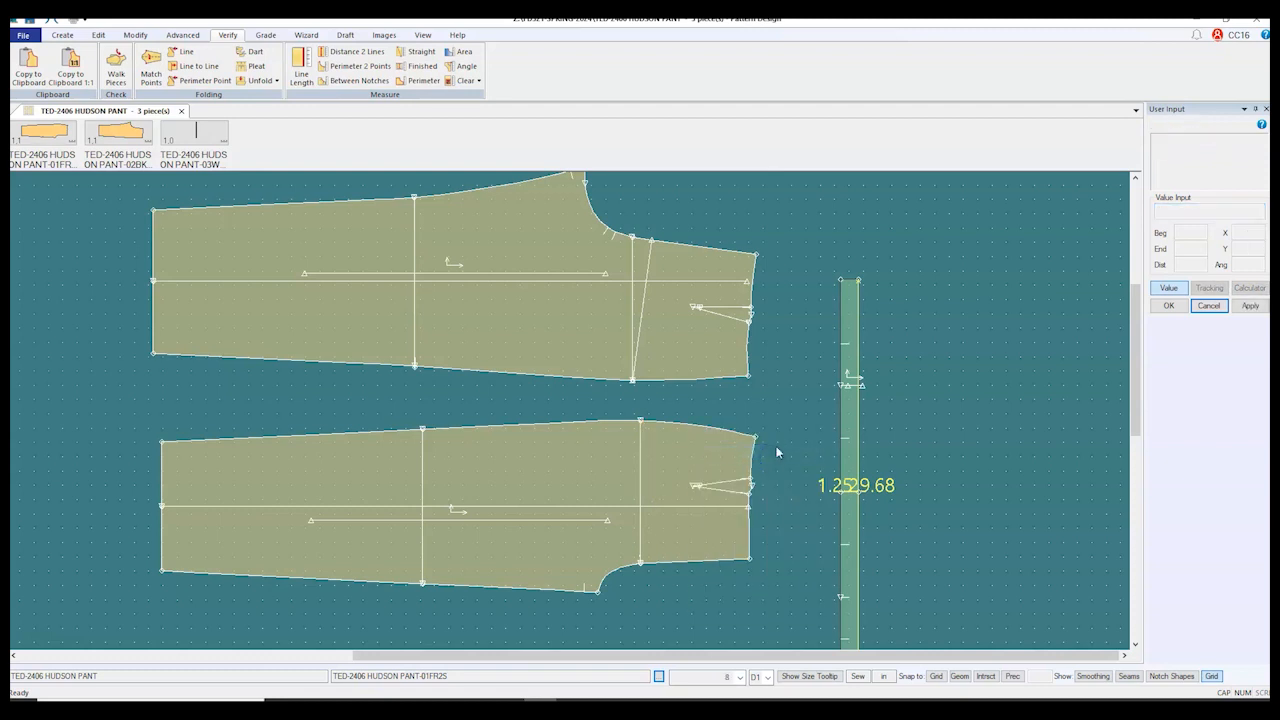
# - Move the front pant piece down slightly, lining up its hip line with the back piece's hip line
pyautogui.click(626, 537)
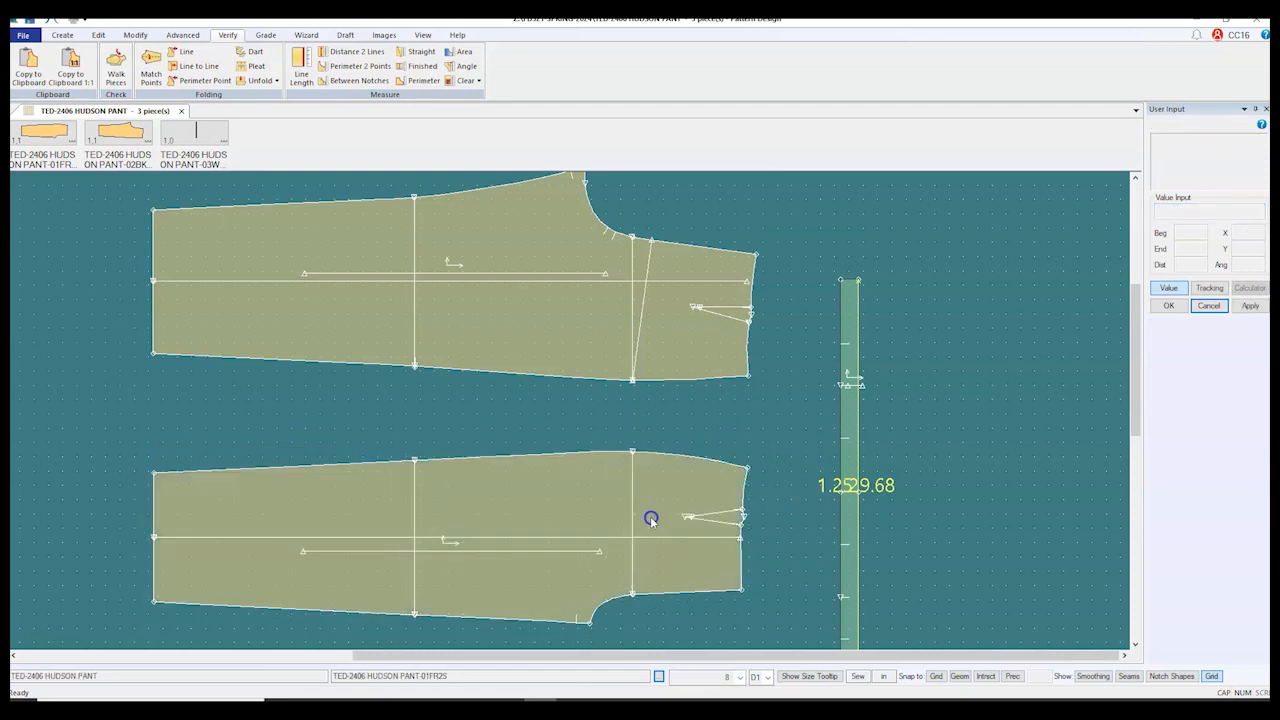
# - Try a Straight measurement across the front piece between Dist From Point locations 8 inches below the center-front and side-seam waist corners
pyautogui.click(416, 51)
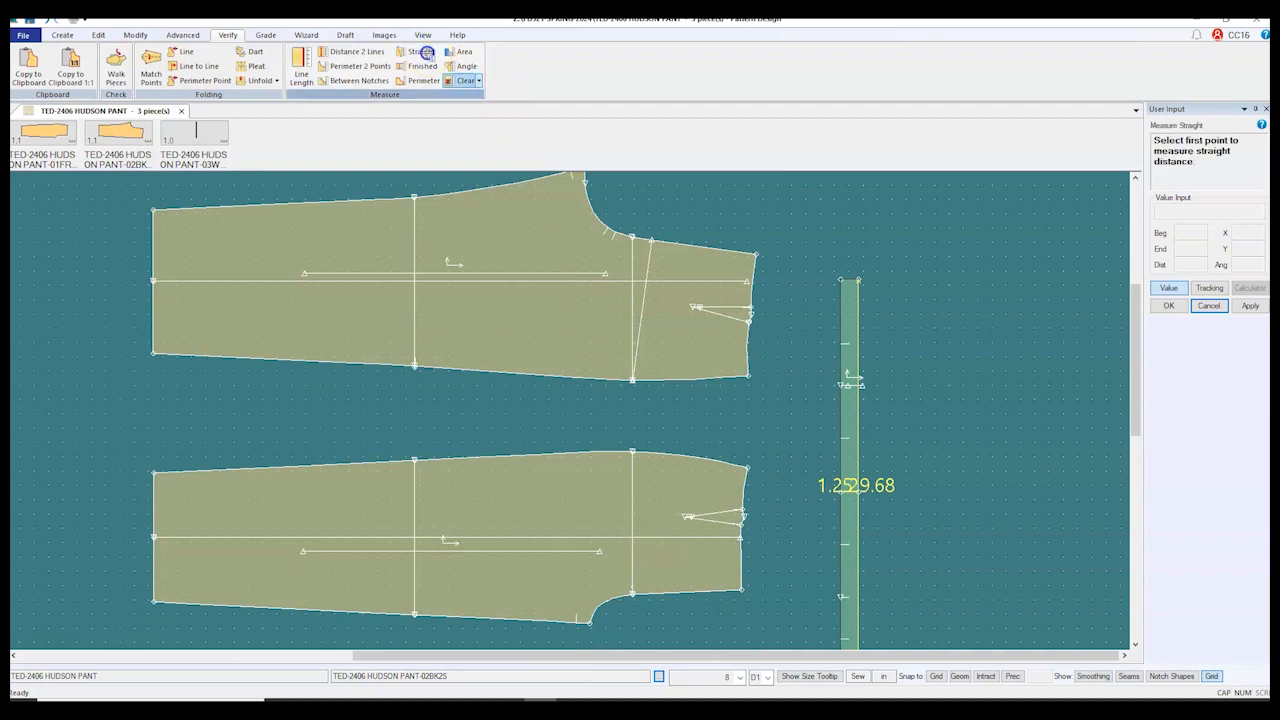
pyautogui.rightClick(978, 338)
pyautogui.click(995, 476)
pyautogui.click(709, 598)
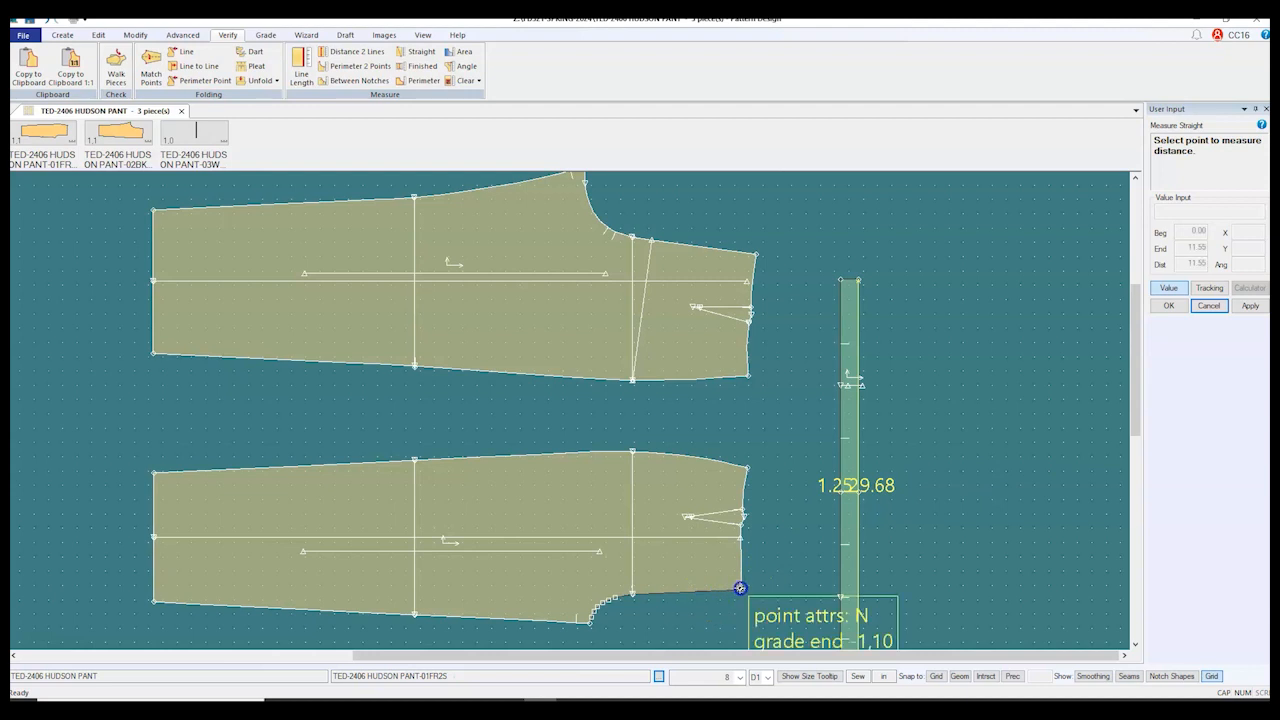
pyautogui.click(740, 588)
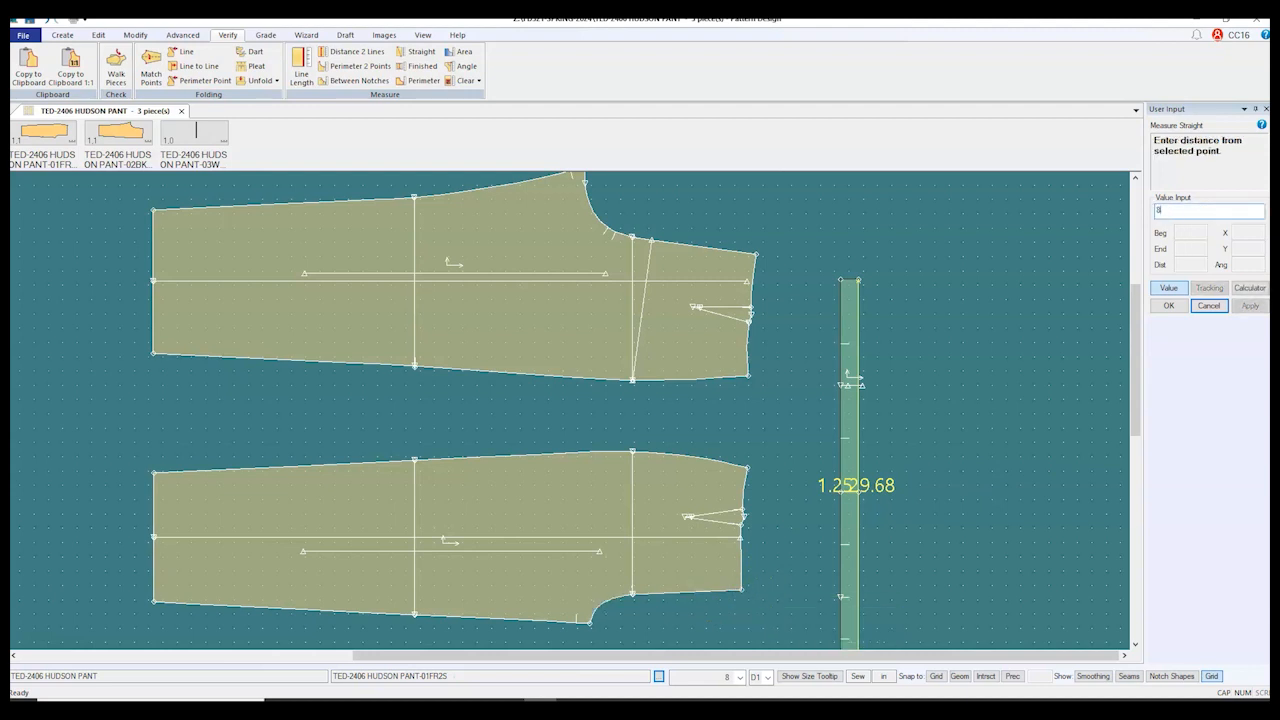
pyautogui.press('Return')
pyautogui.rightClick(742, 586)
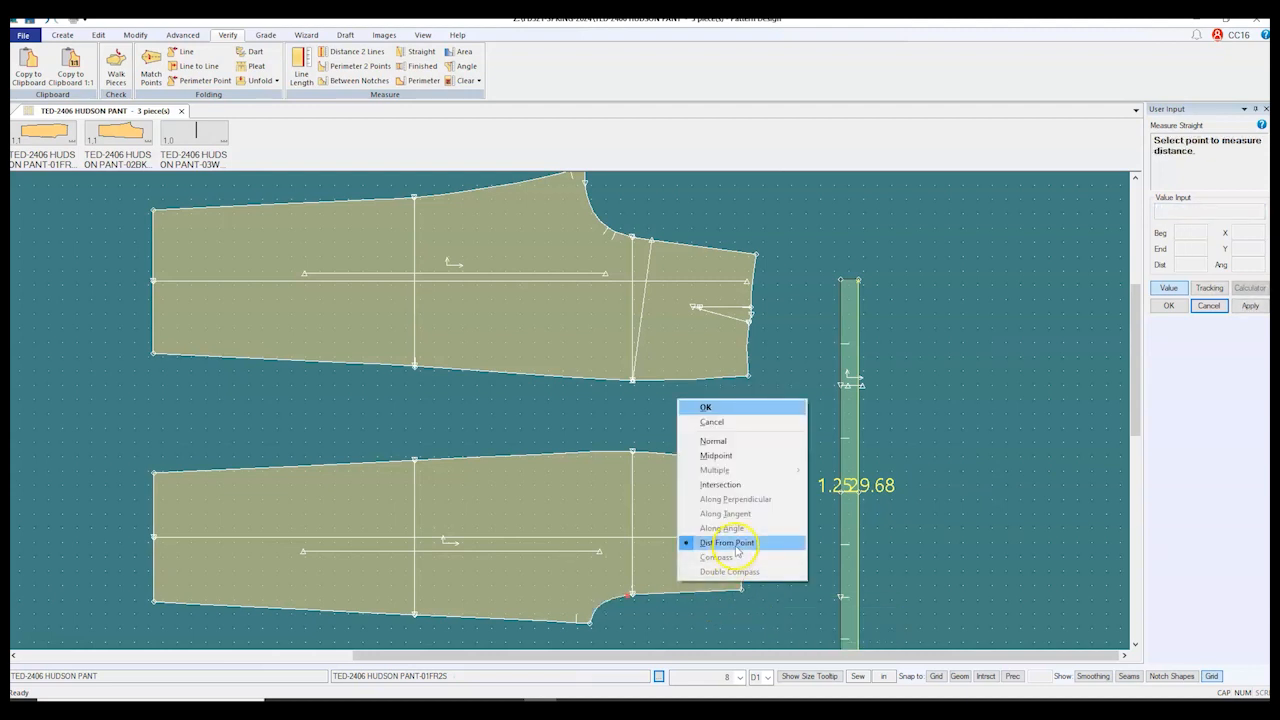
pyautogui.click(736, 543)
pyautogui.click(708, 455)
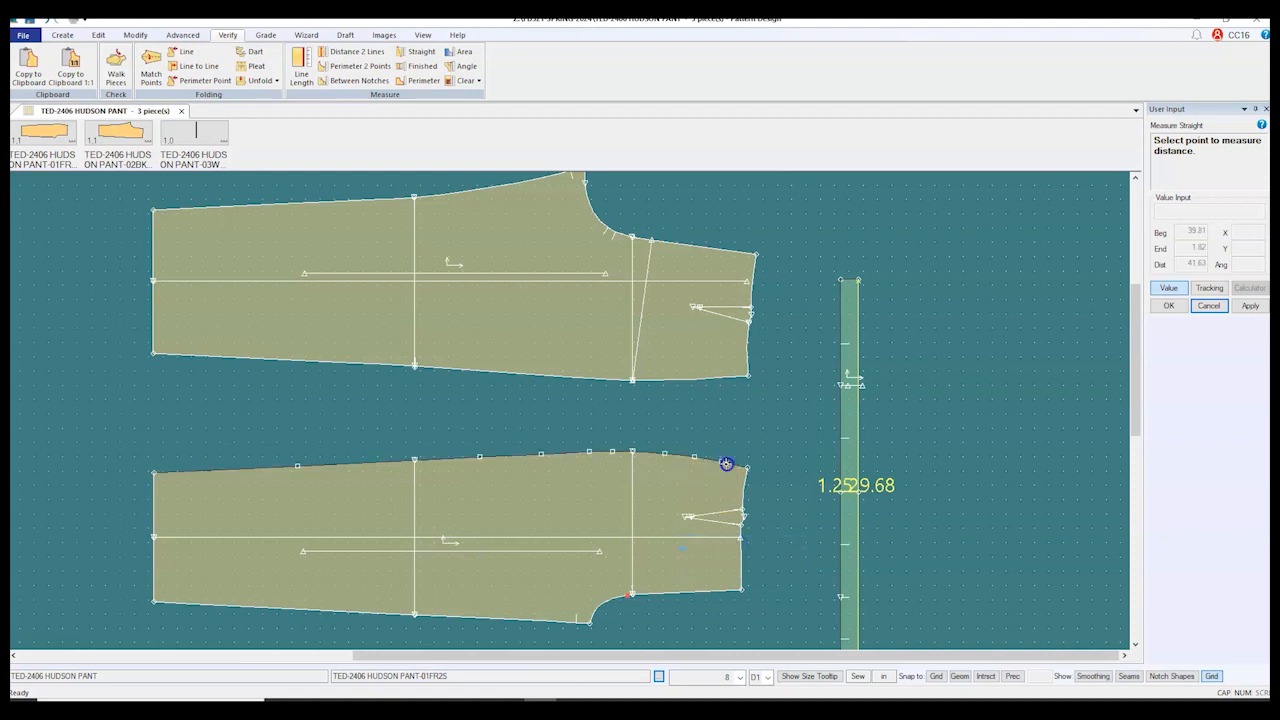
pyautogui.click(749, 466)
pyautogui.write('-8')
pyautogui.press('Return')
pyautogui.rightClick(750, 467)
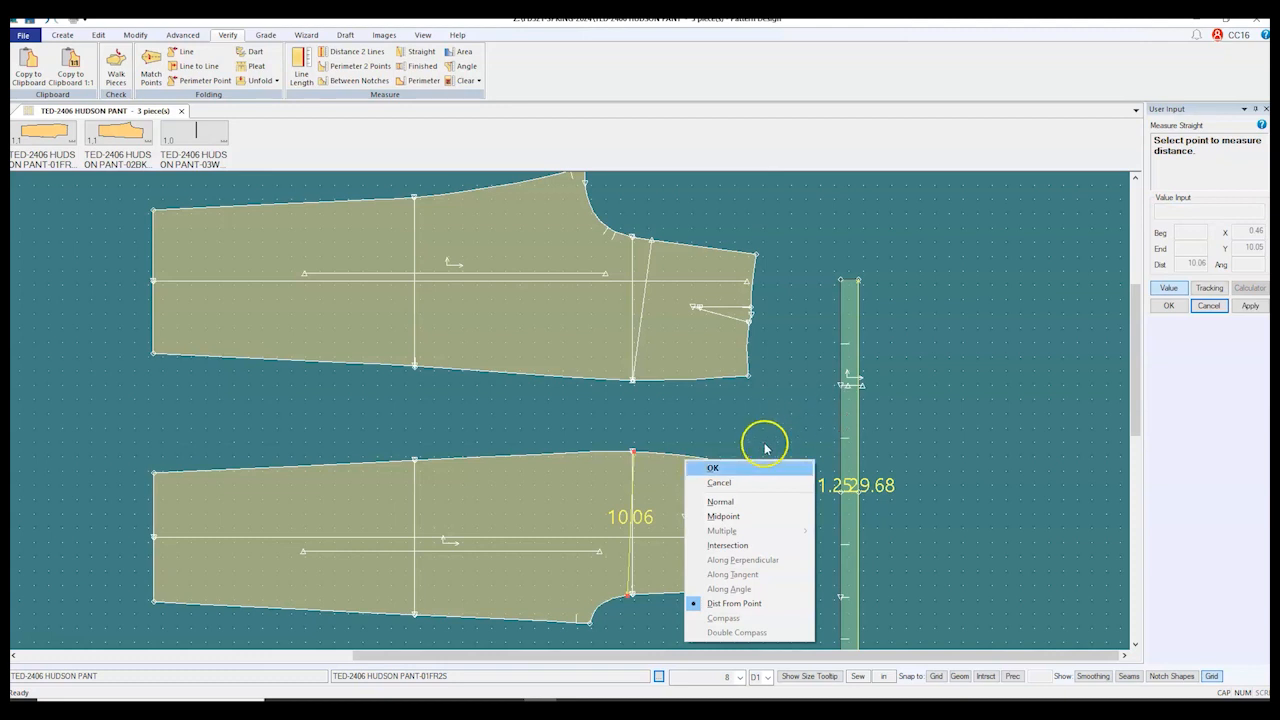
pyautogui.click(755, 469)
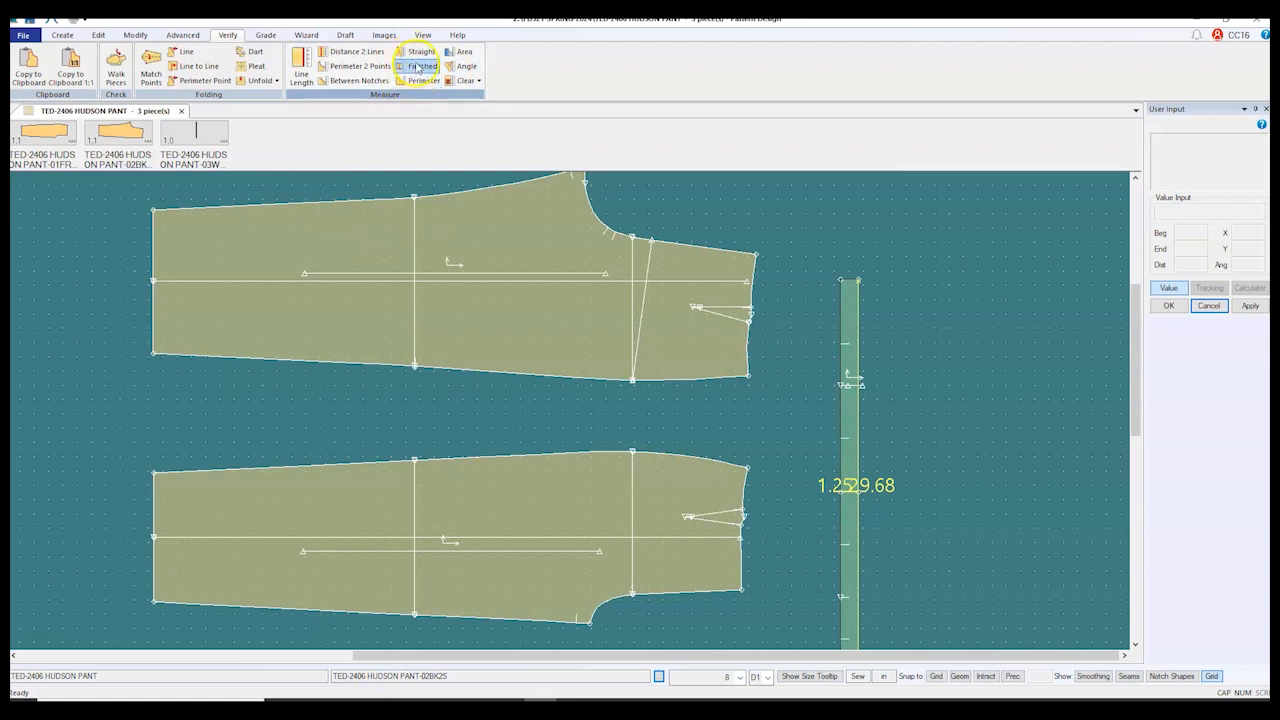
# - Measure the front piece's straight low hip width, with Dist From Point set to 8 at the center-front waist corner and -8 at the side-seam corner
pyautogui.click(421, 51)
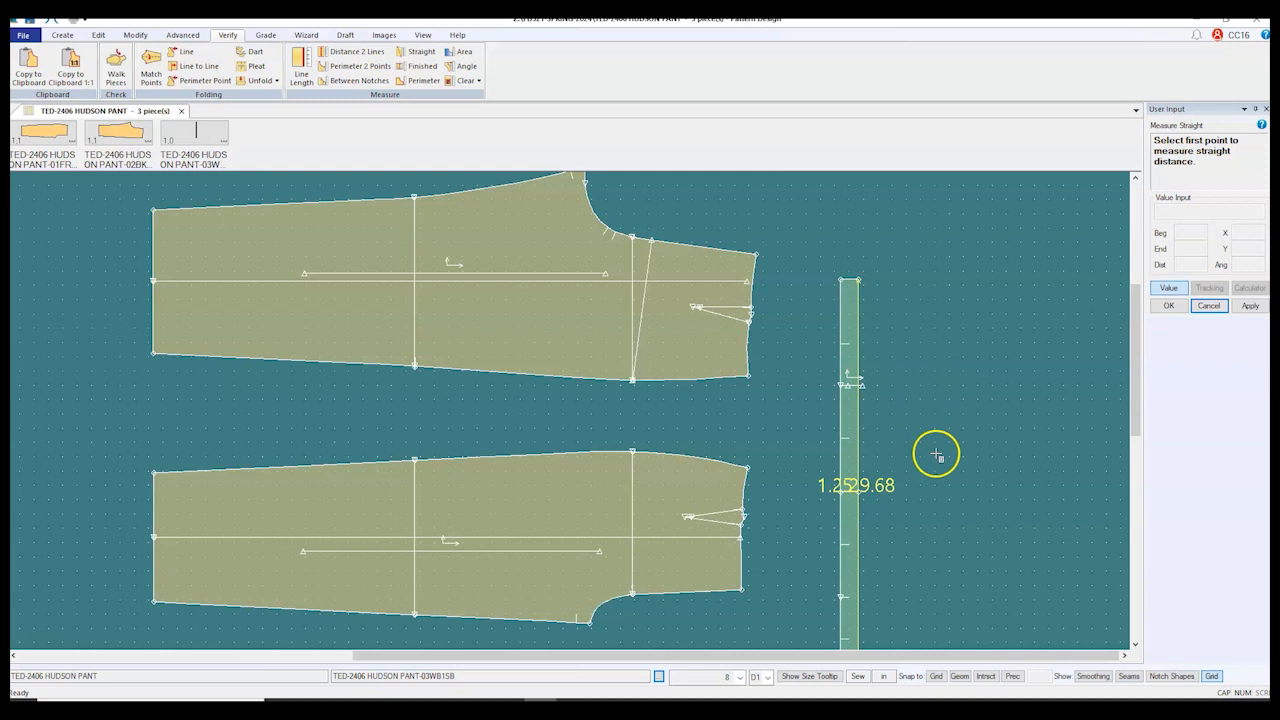
pyautogui.rightClick(929, 410)
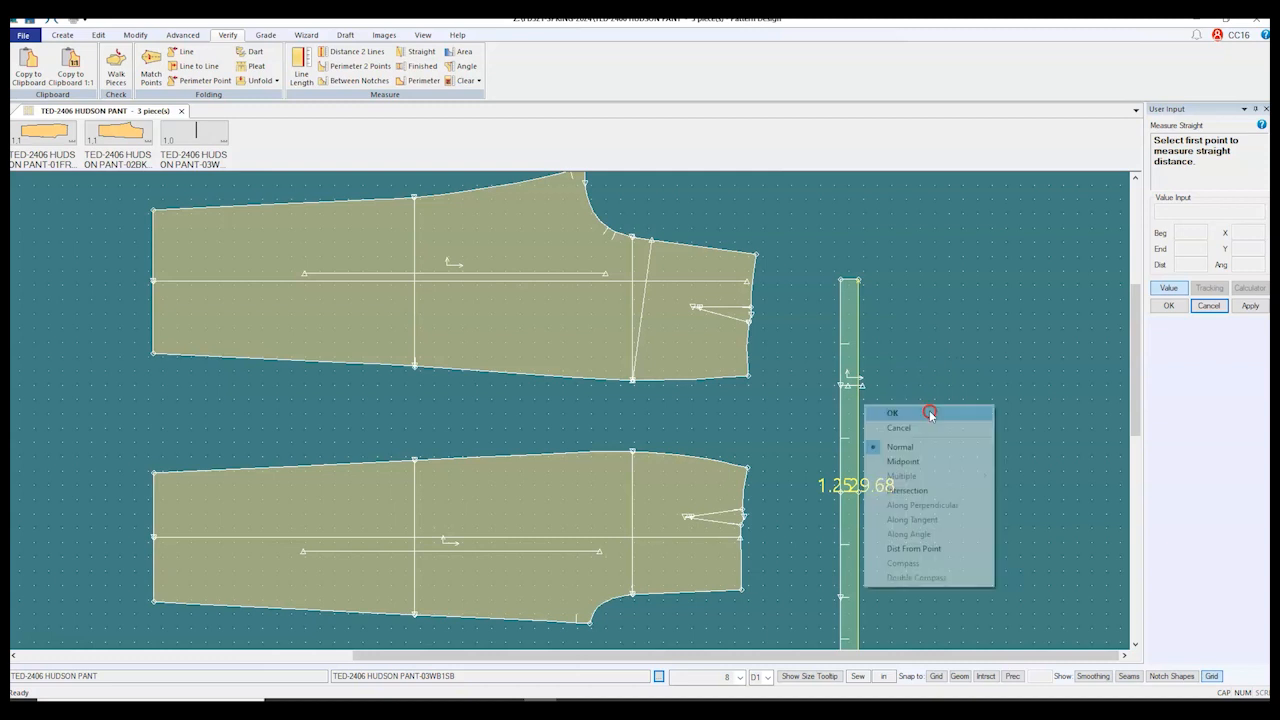
pyautogui.click(945, 551)
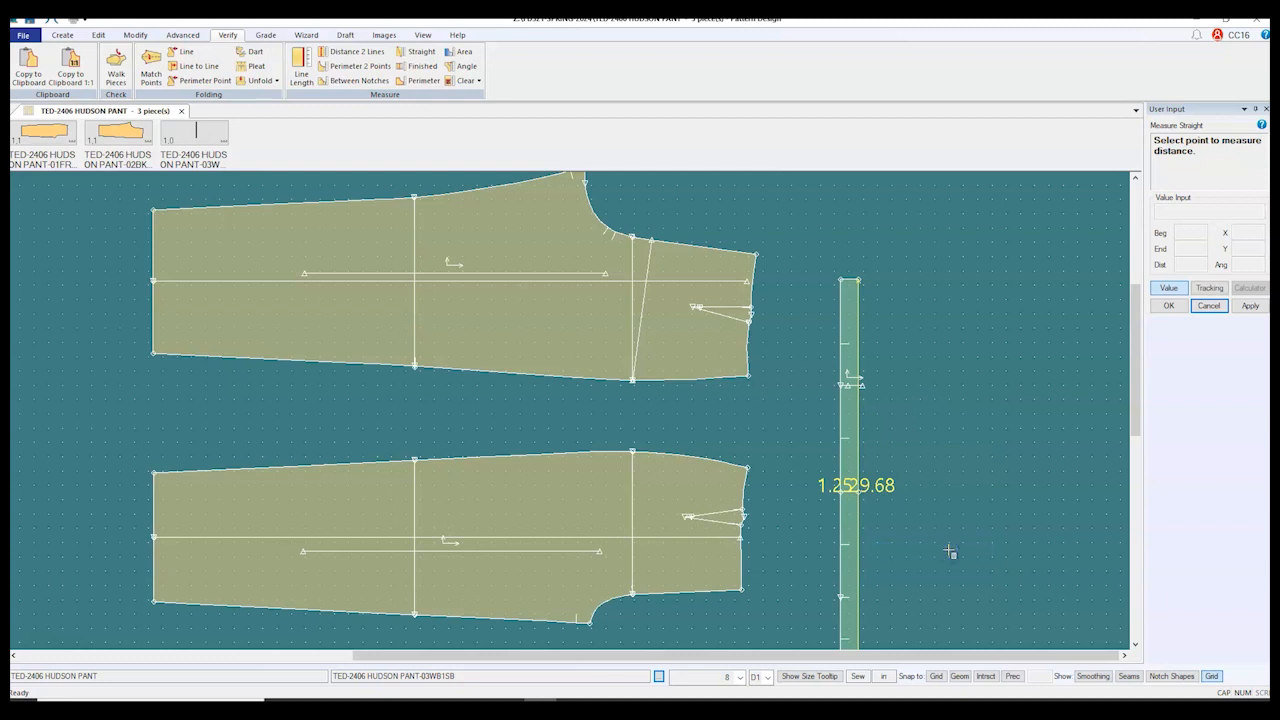
pyautogui.click(720, 593)
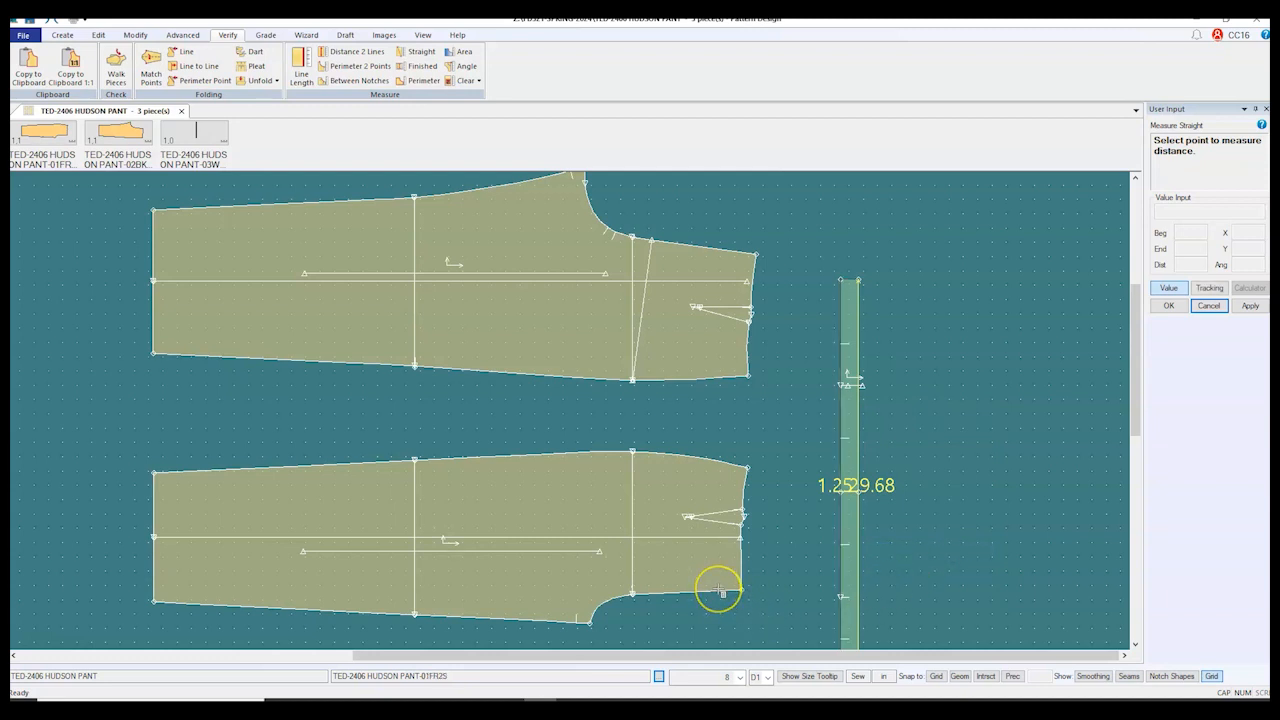
pyautogui.click(719, 590)
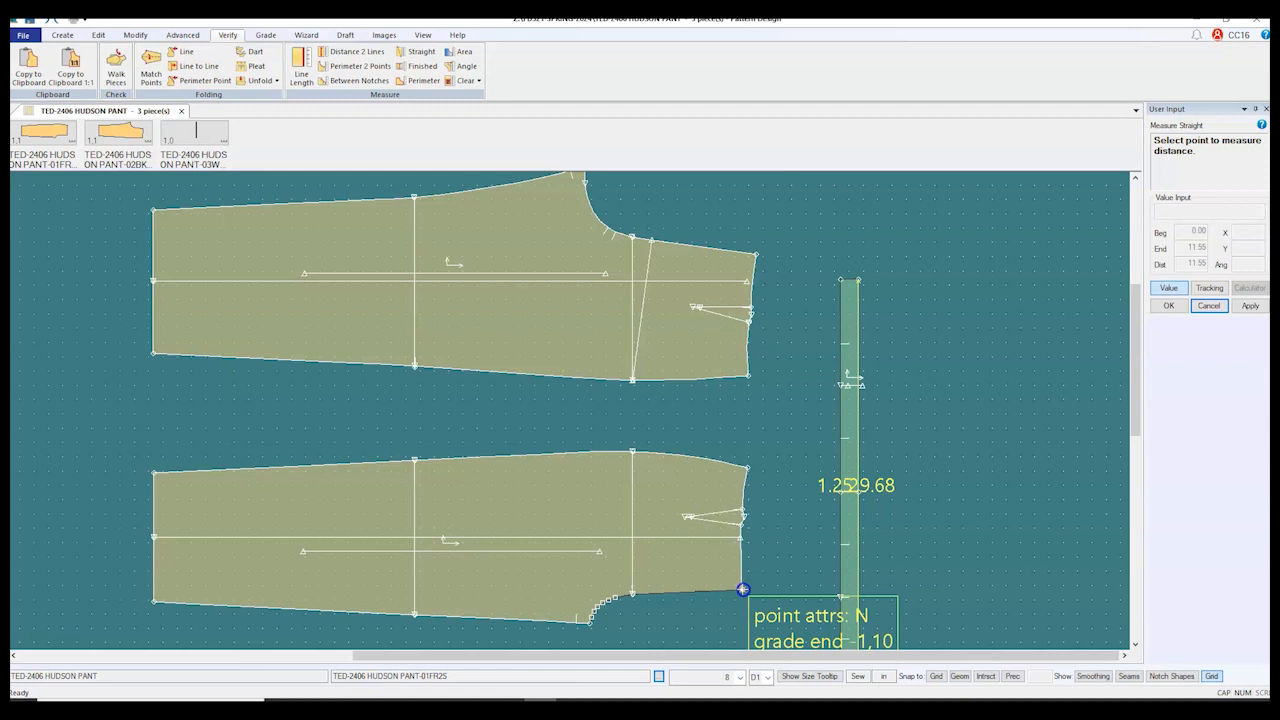
pyautogui.click(743, 590)
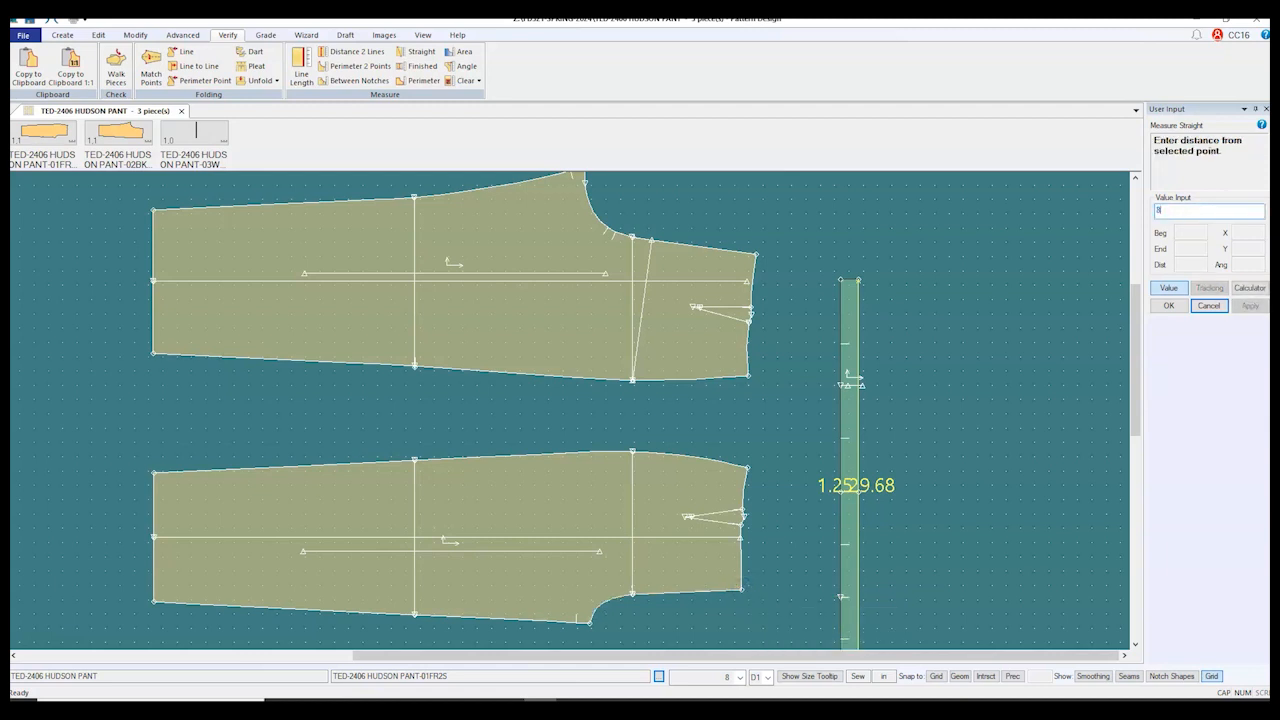
pyautogui.write('8')
pyautogui.press('Return')
pyautogui.rightClick(748, 590)
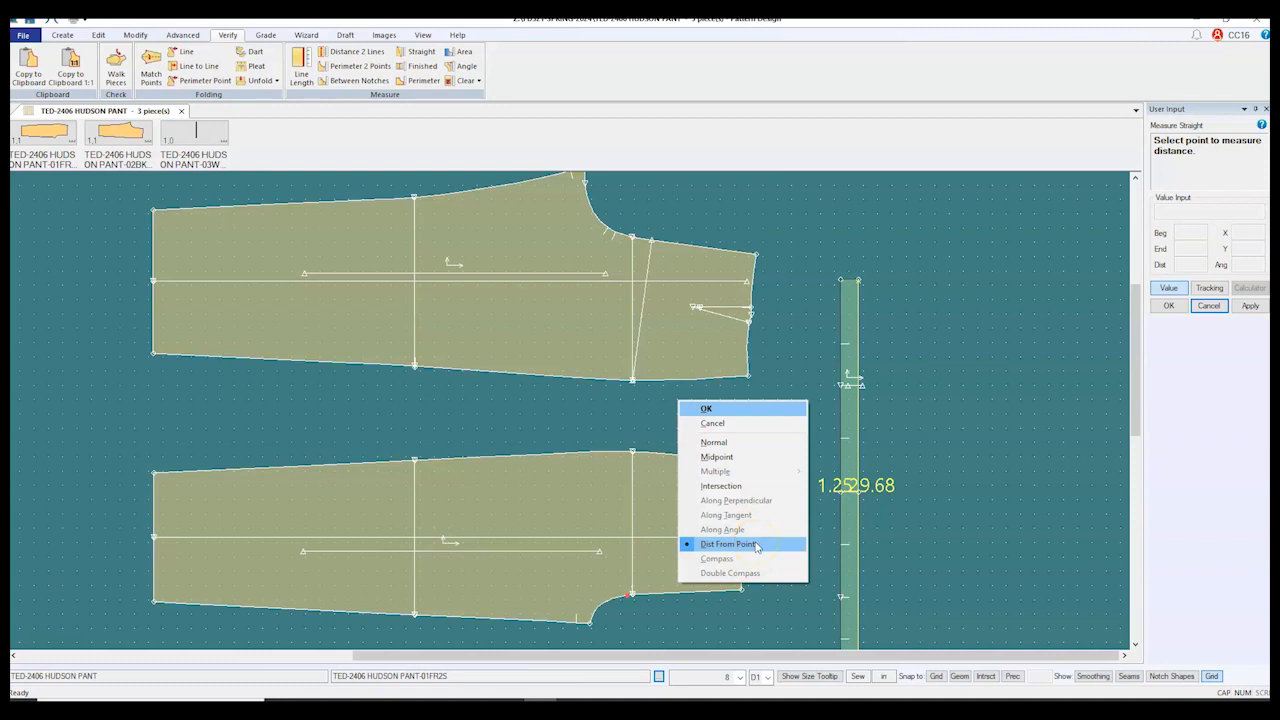
pyautogui.click(755, 544)
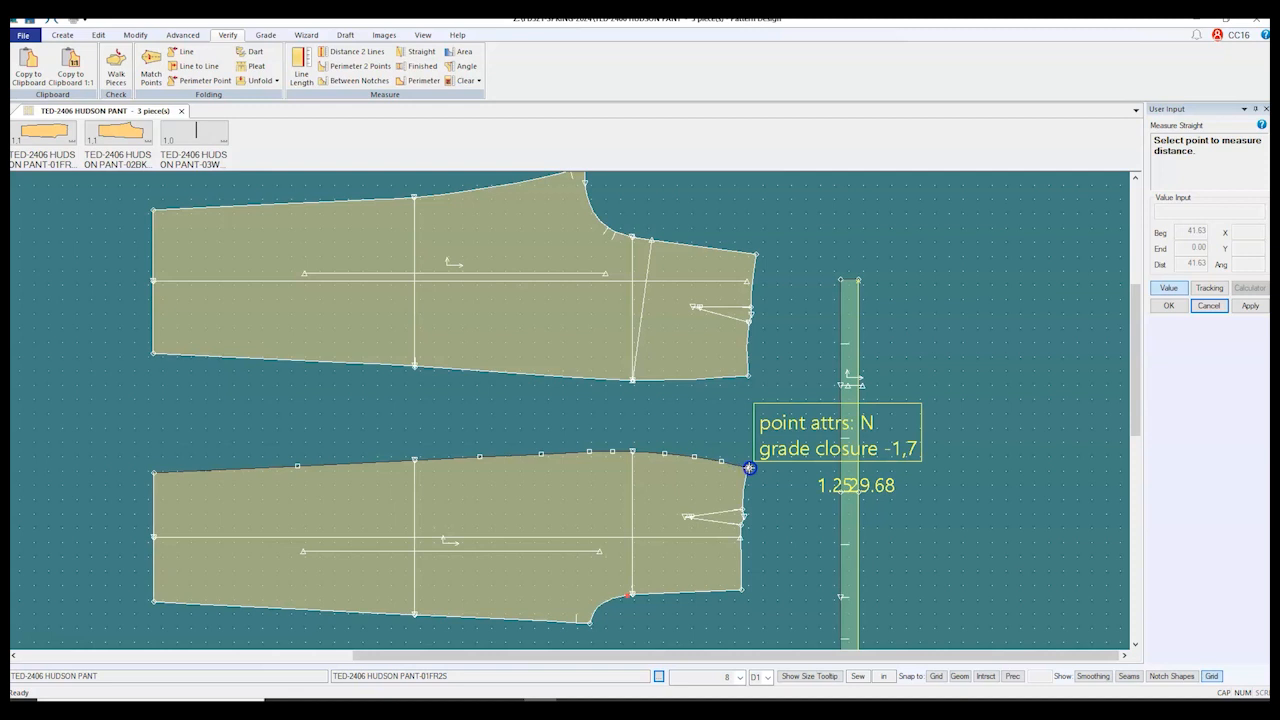
pyautogui.click(749, 467)
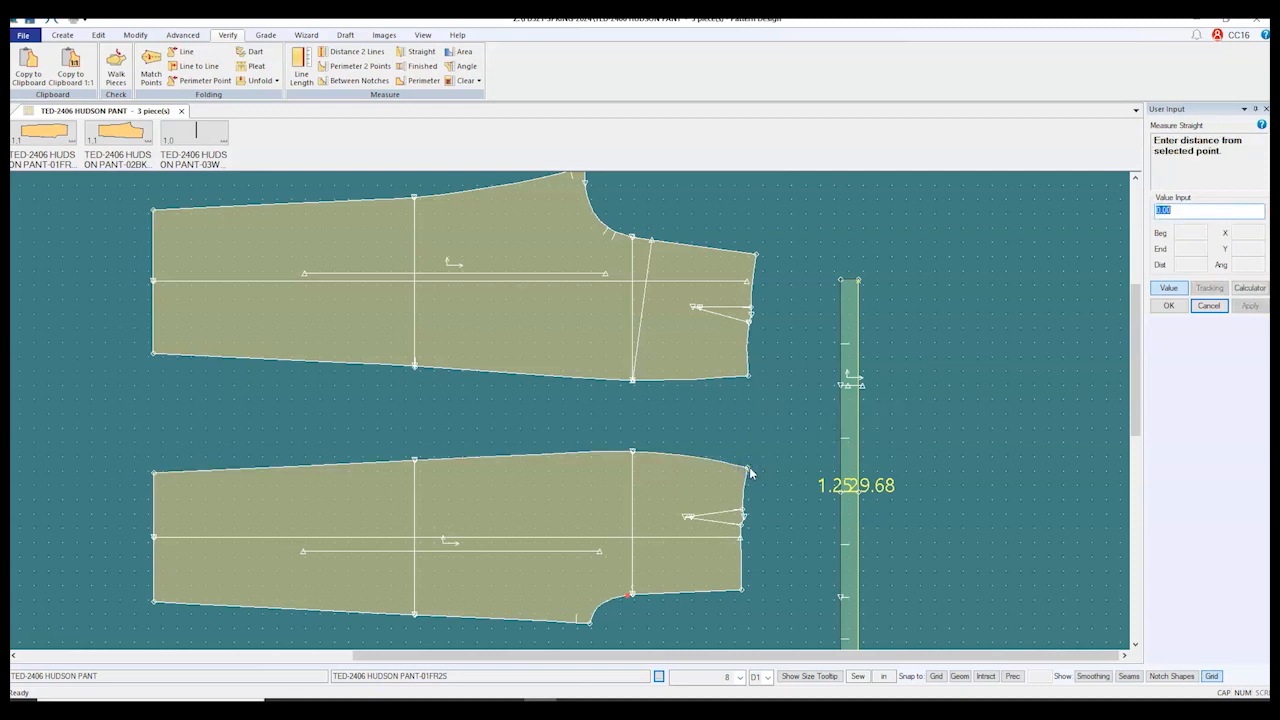
pyautogui.write('-8')
pyautogui.press('Return')
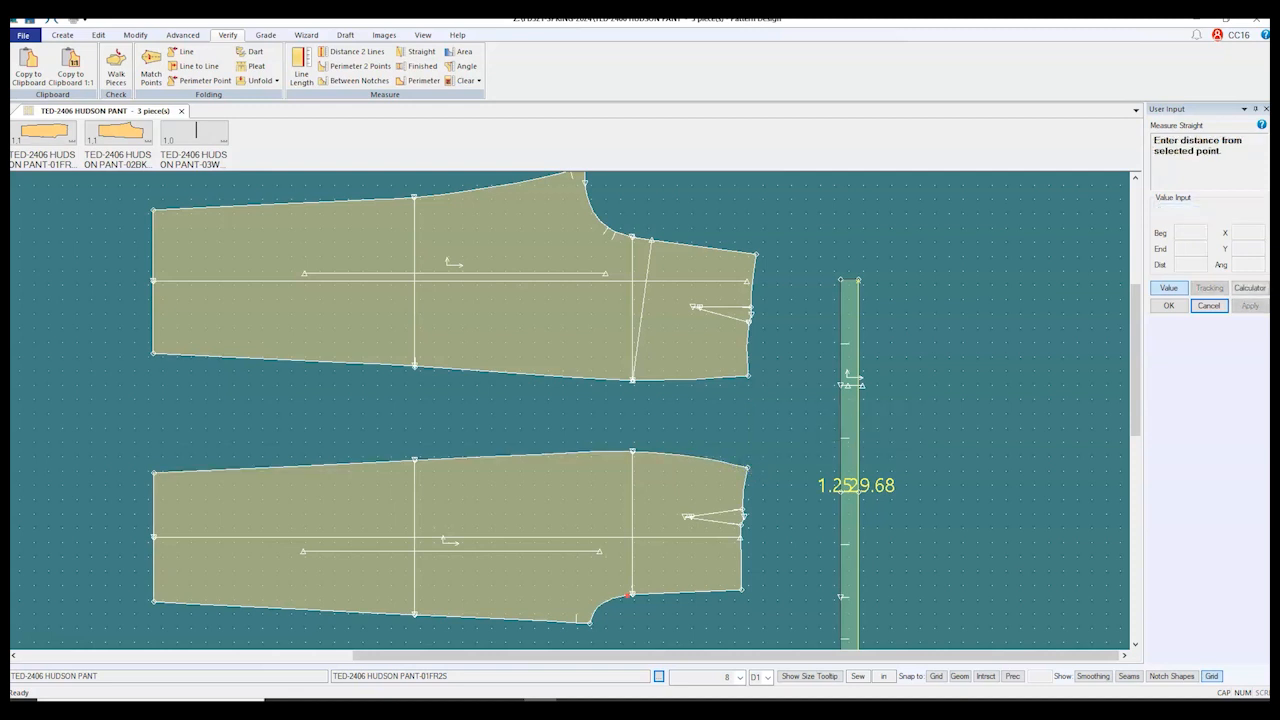
pyautogui.rightClick(749, 467)
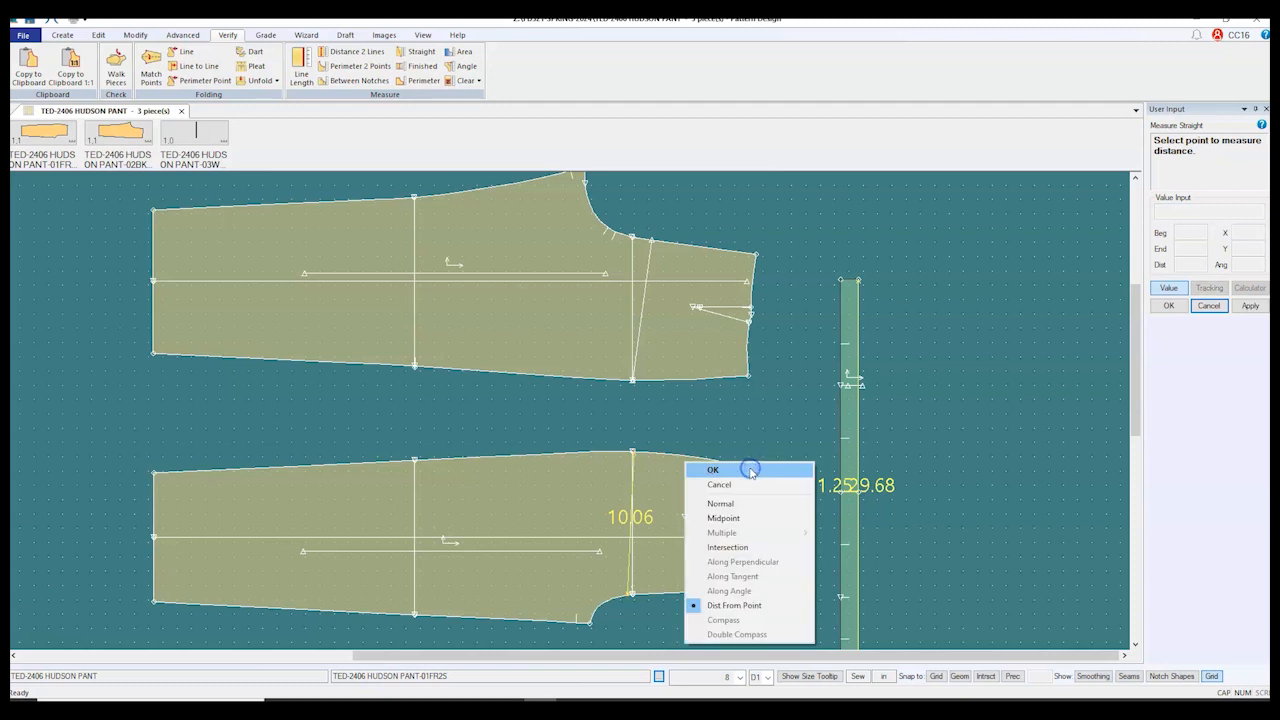
pyautogui.click(751, 470)
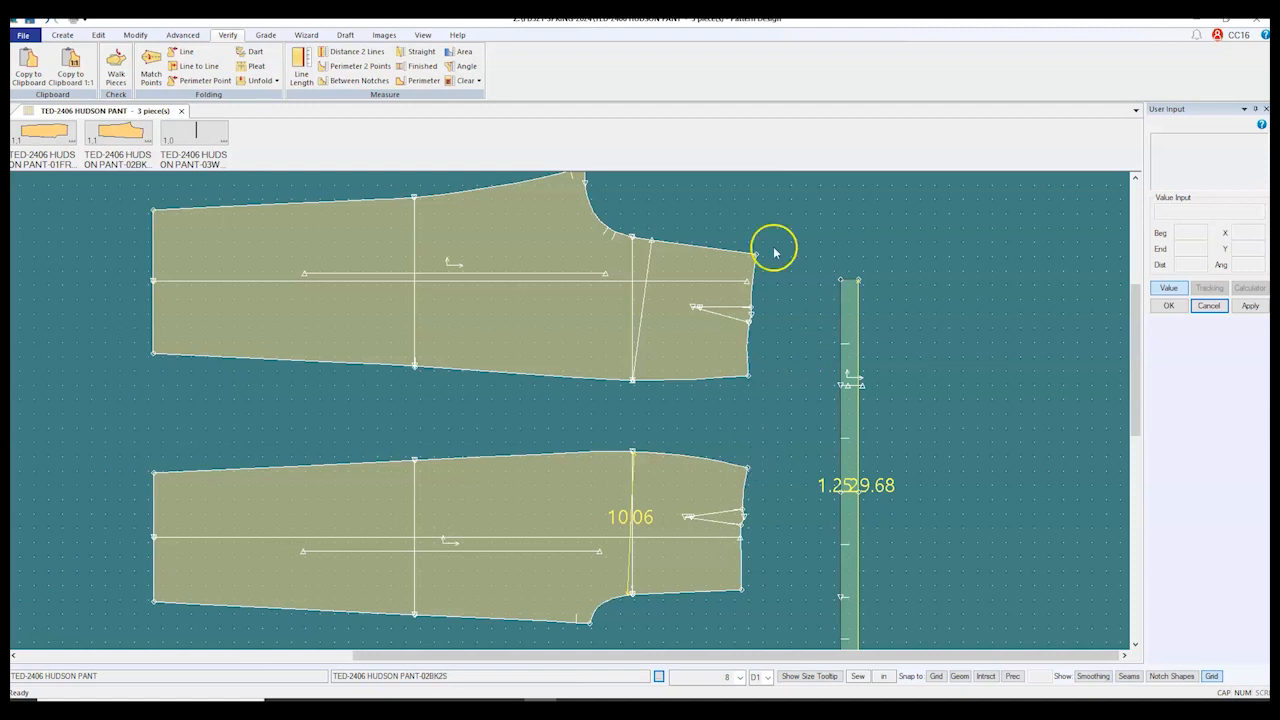
# - Measure the back piece's straight low hip width using Dist From Point at the side-seam and center-back waist corners
pyautogui.click(420, 51)
pyautogui.rightClick(868, 217)
pyautogui.click(886, 354)
pyautogui.click(709, 375)
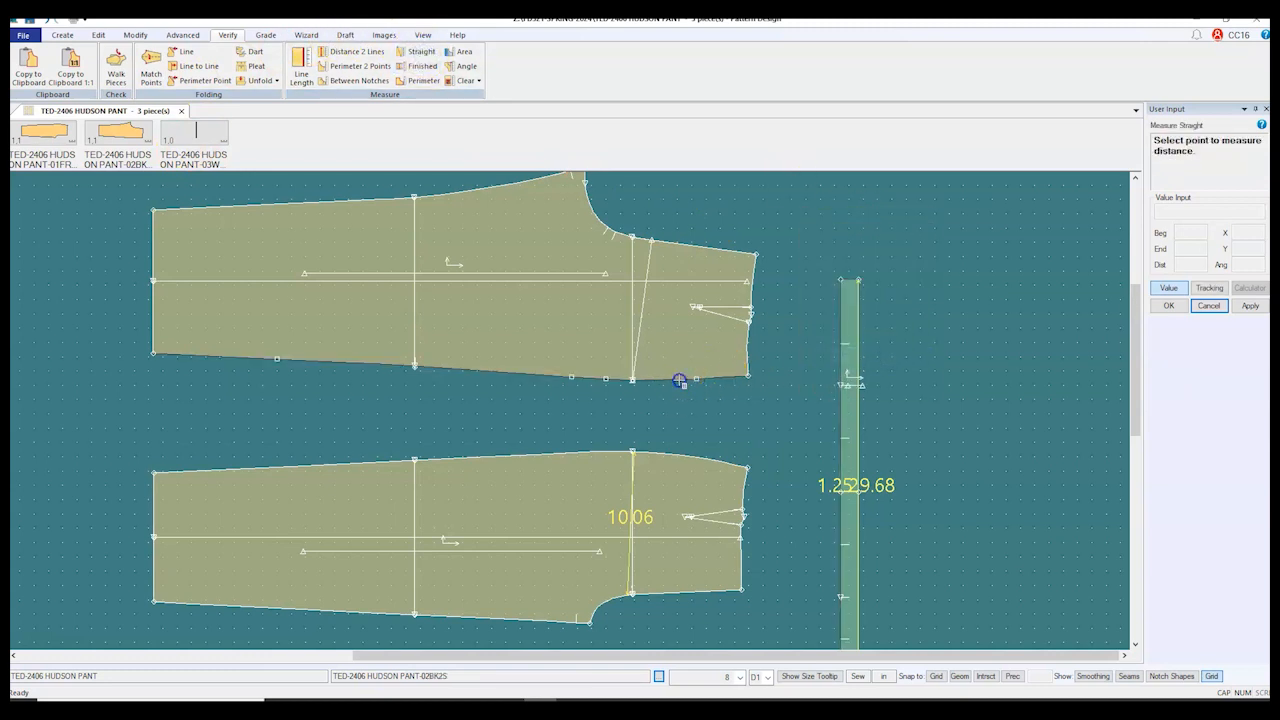
pyautogui.click(748, 377)
pyautogui.rightClick(751, 374)
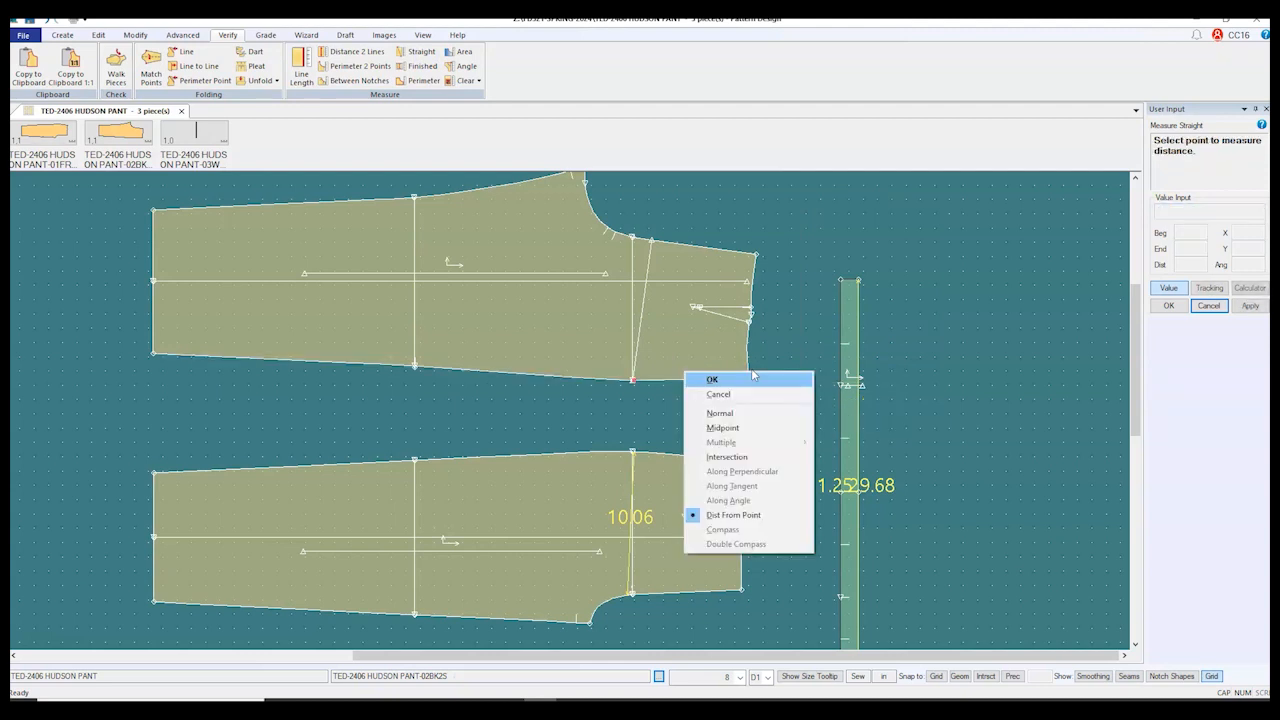
pyautogui.click(751, 515)
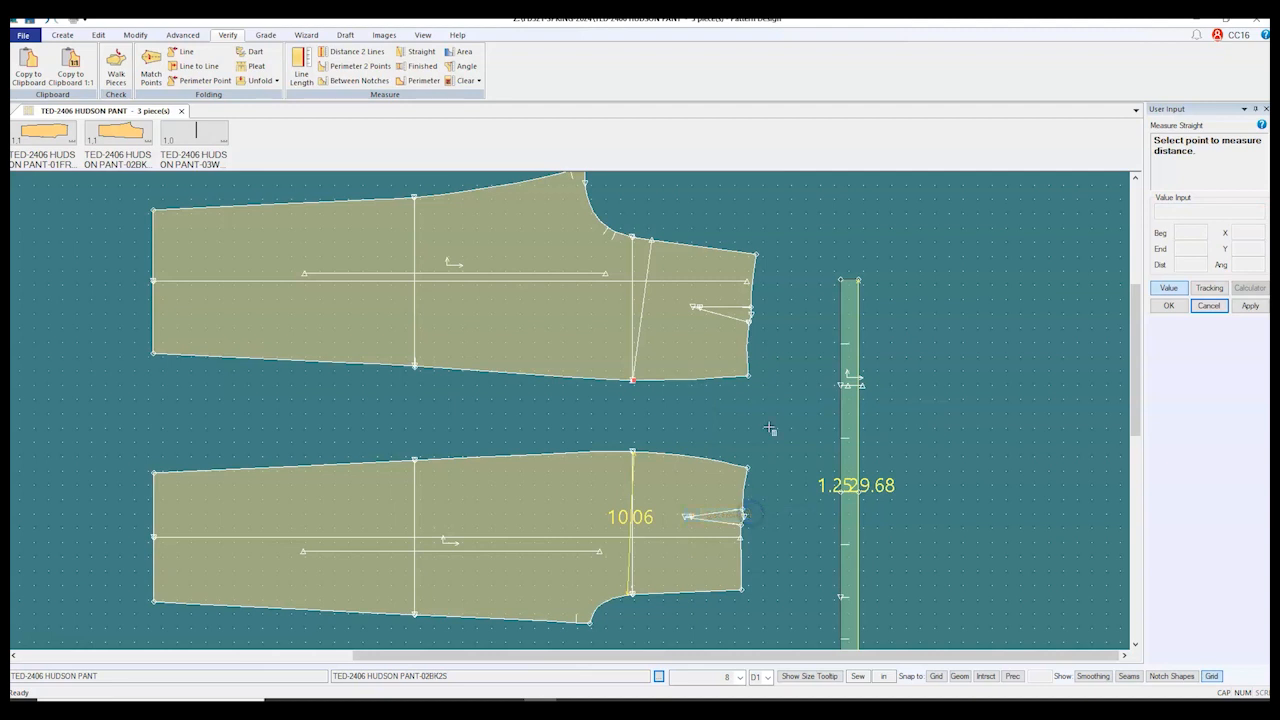
pyautogui.click(756, 251)
pyautogui.rightClick(762, 238)
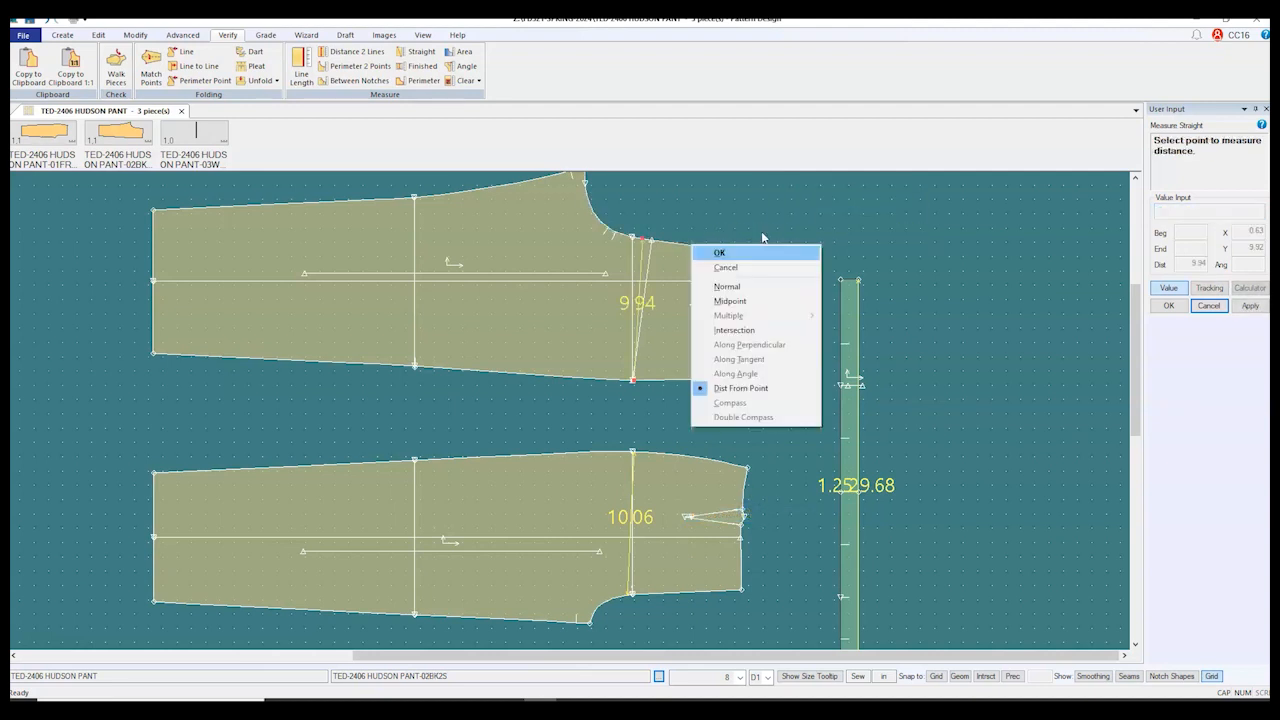
pyautogui.click(760, 252)
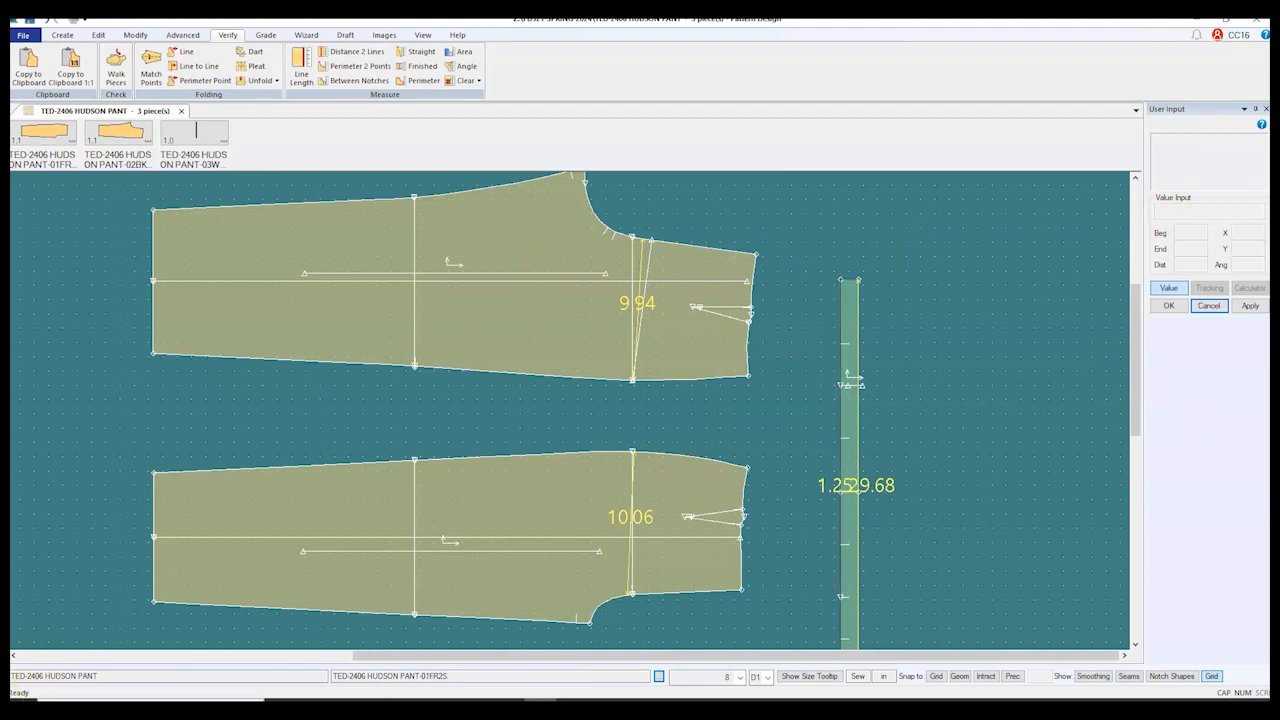
# - Open the Windows Calculator and place it beside the front and back low hip measurements
pyautogui.click(90, 700)
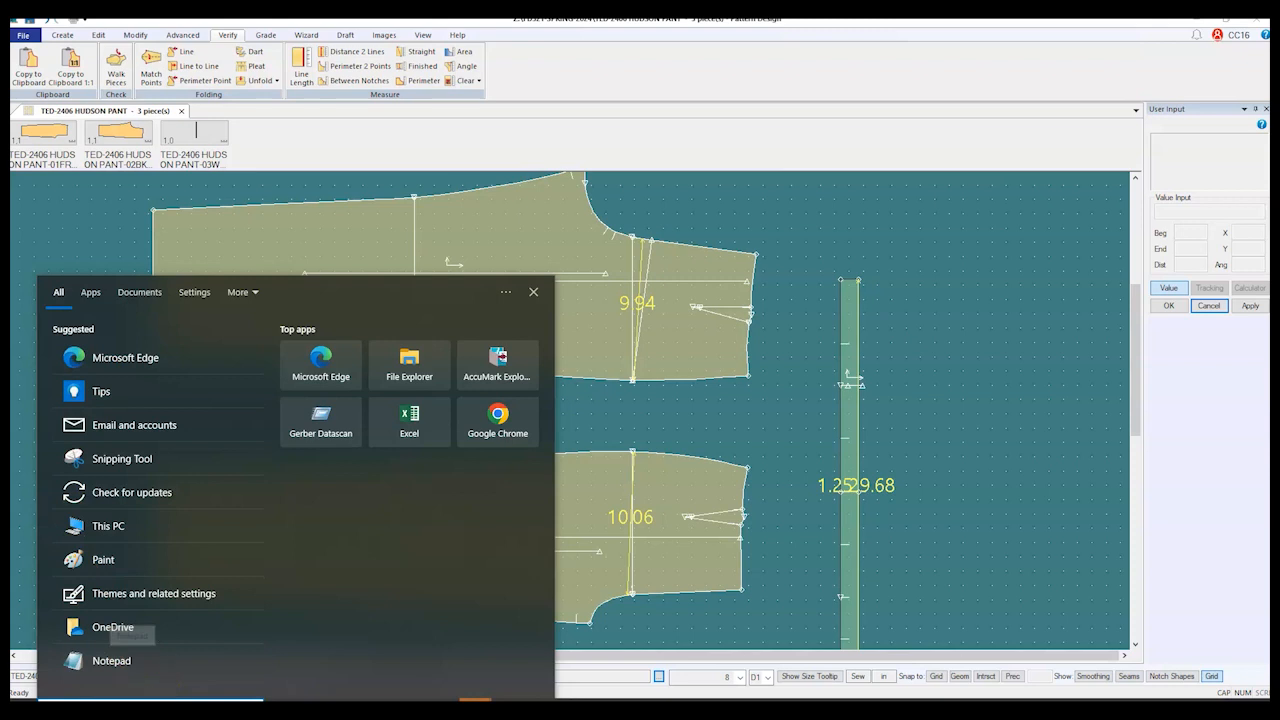
pyautogui.write('ca')
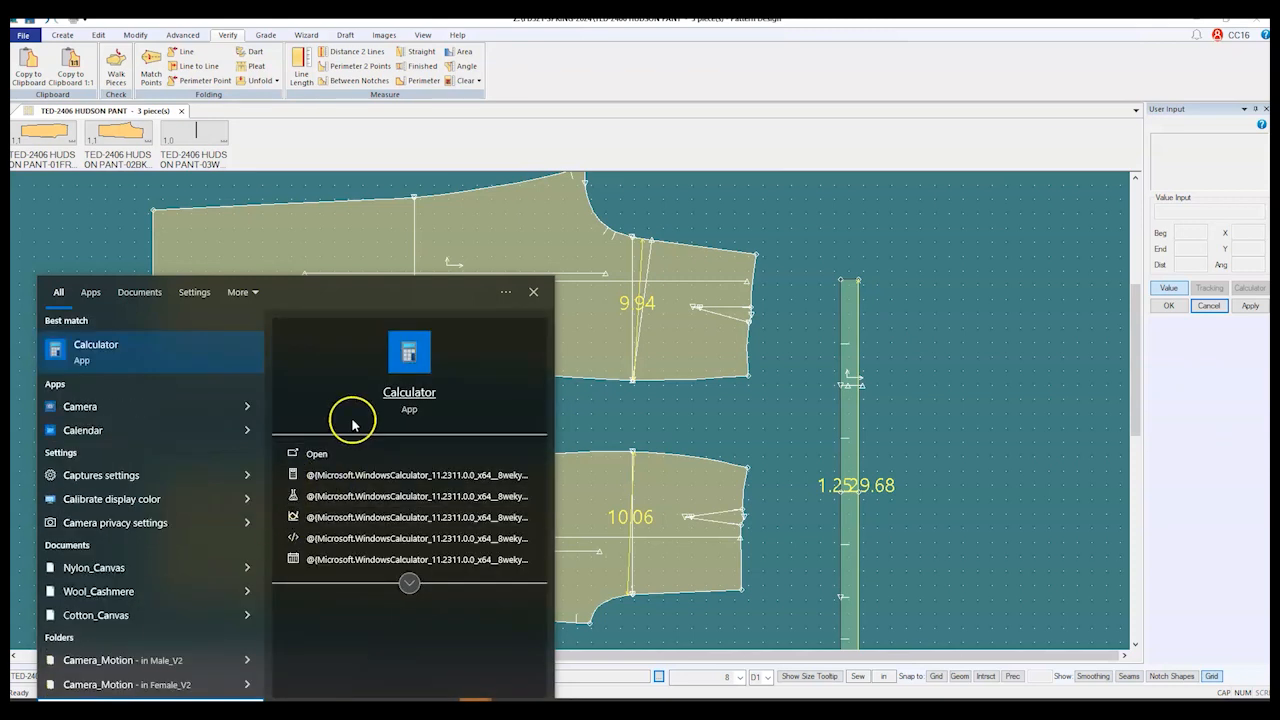
pyautogui.click(403, 394)
pyautogui.moveTo(343, 89); pyautogui.dragTo(257, 63)
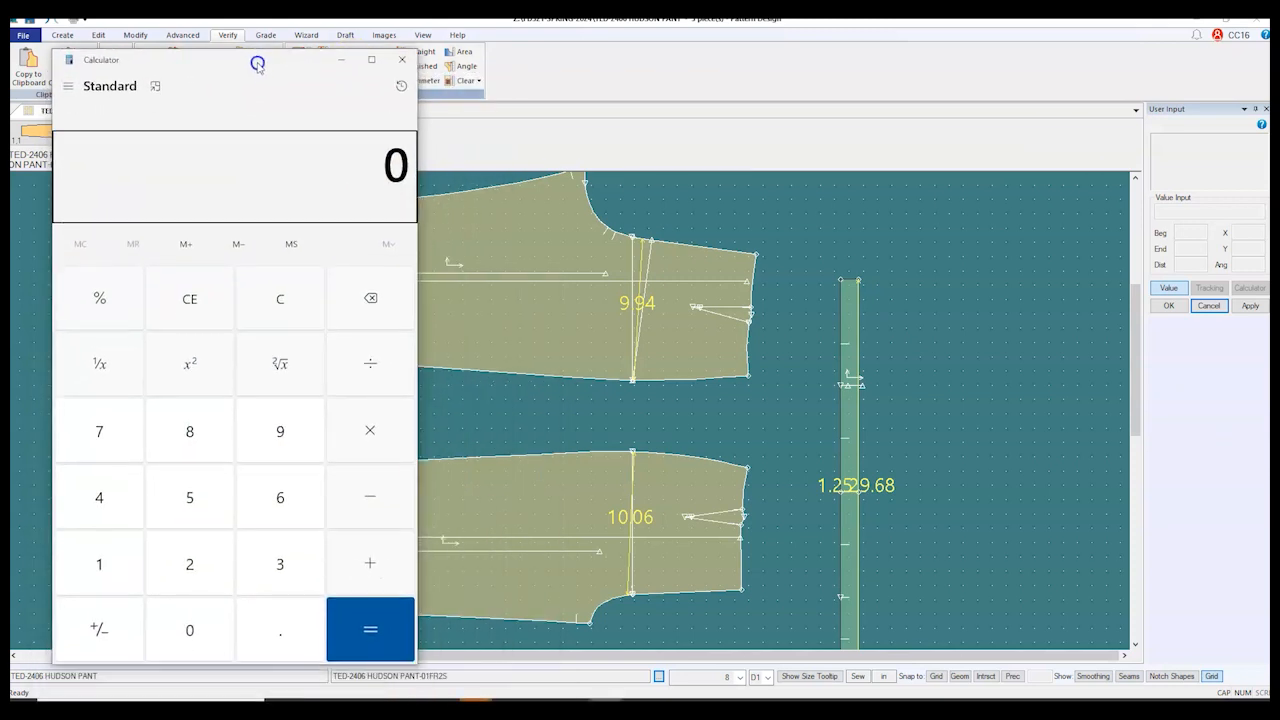
# - Add the front and back low hip widths, 10.06 and 9.94, and clear the calculation
pyautogui.click(99, 568)
pyautogui.click(179, 628)
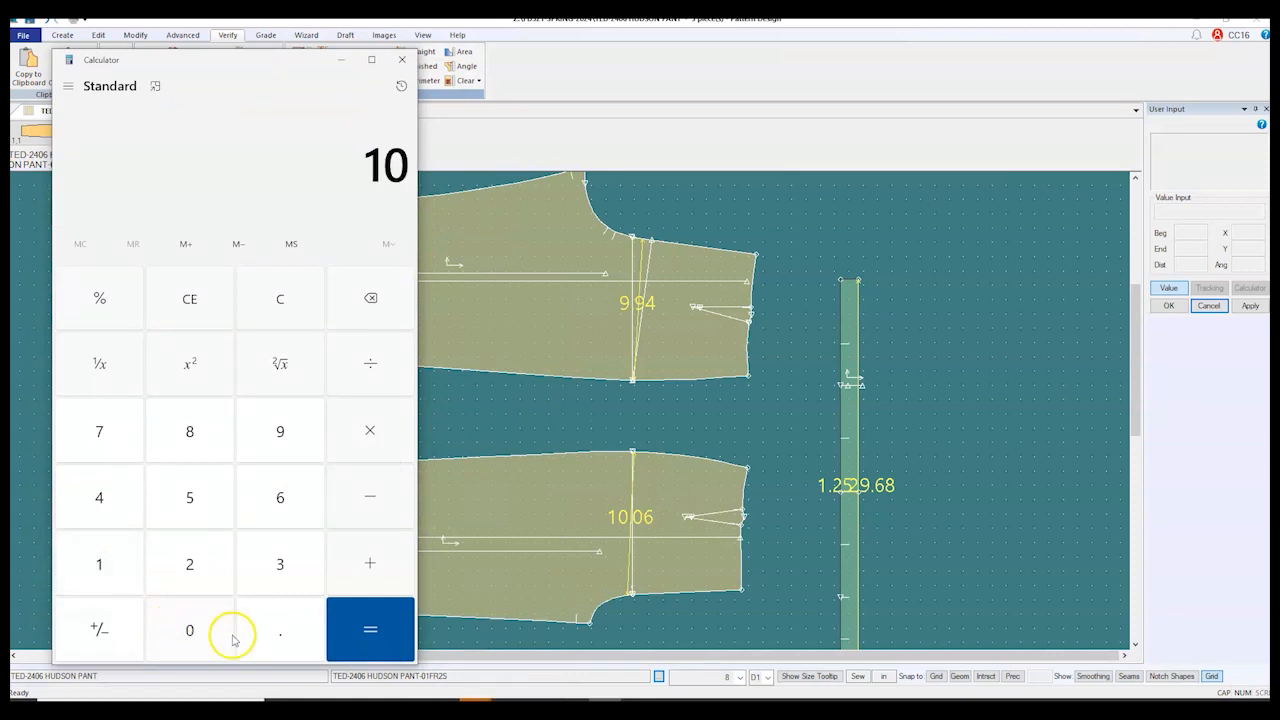
pyautogui.click(280, 632)
pyautogui.click(196, 626)
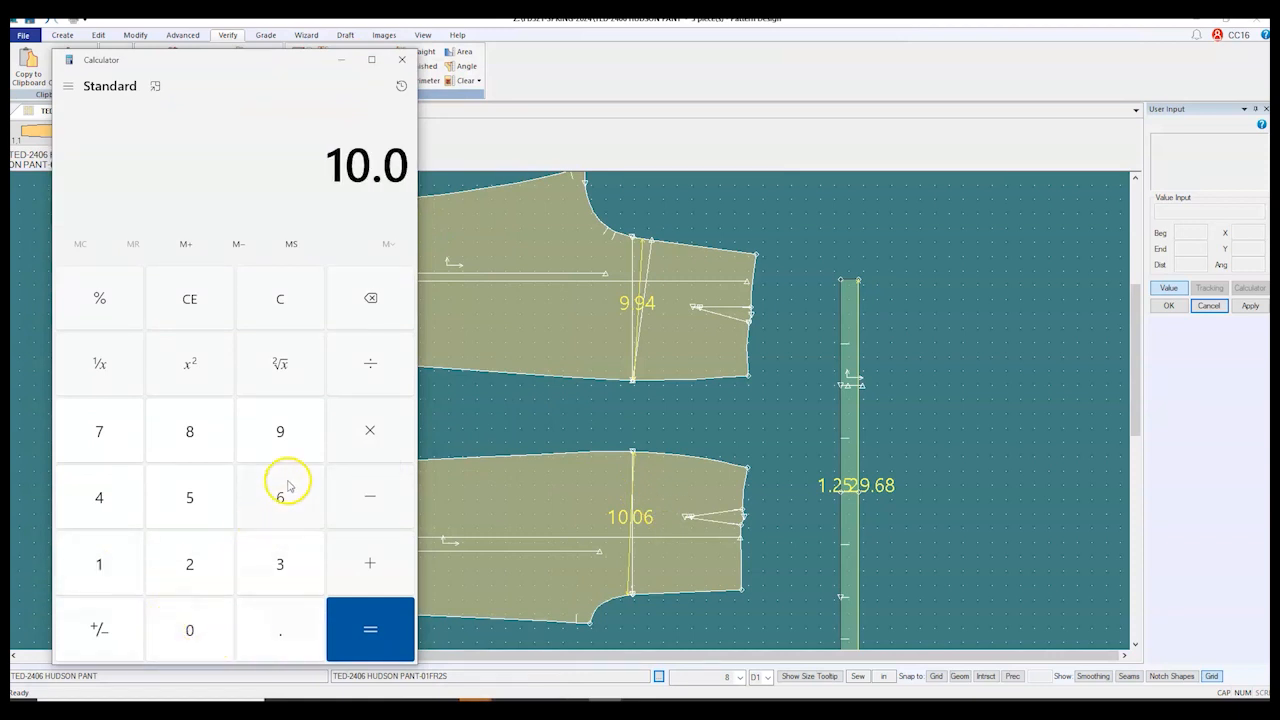
pyautogui.click(284, 490)
pyautogui.click(368, 566)
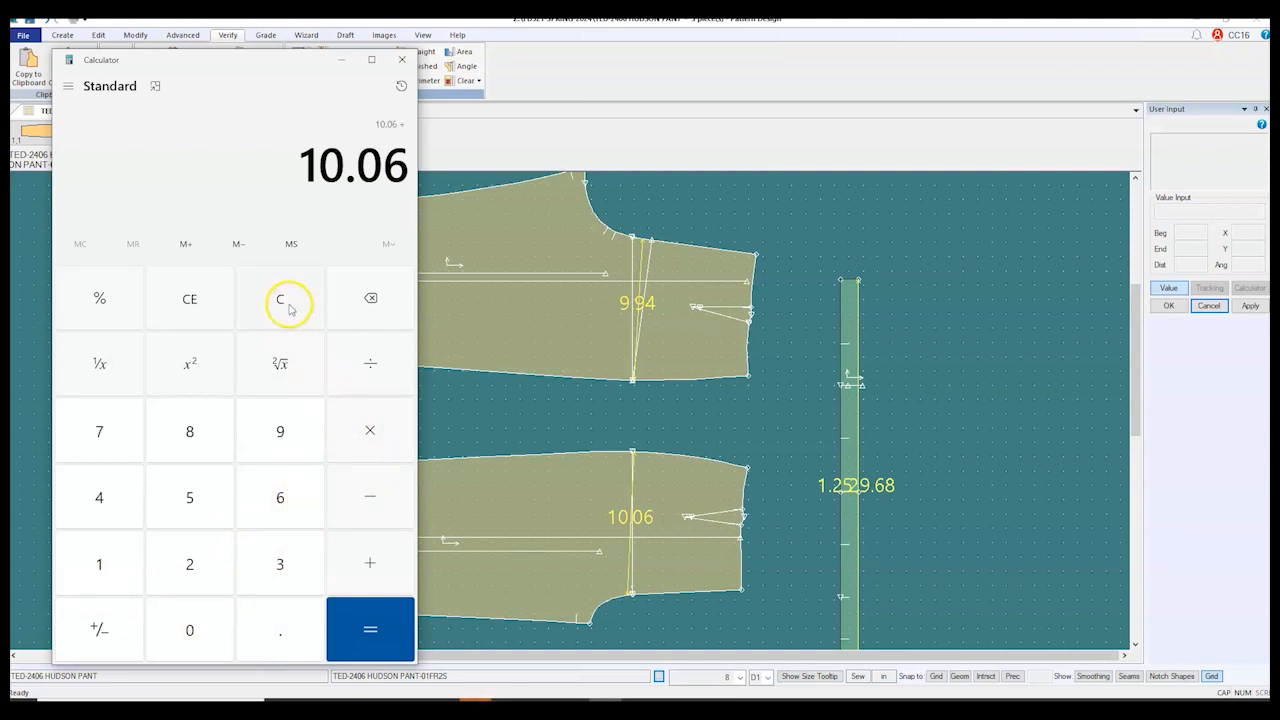
pyautogui.click(281, 440)
pyautogui.click(280, 630)
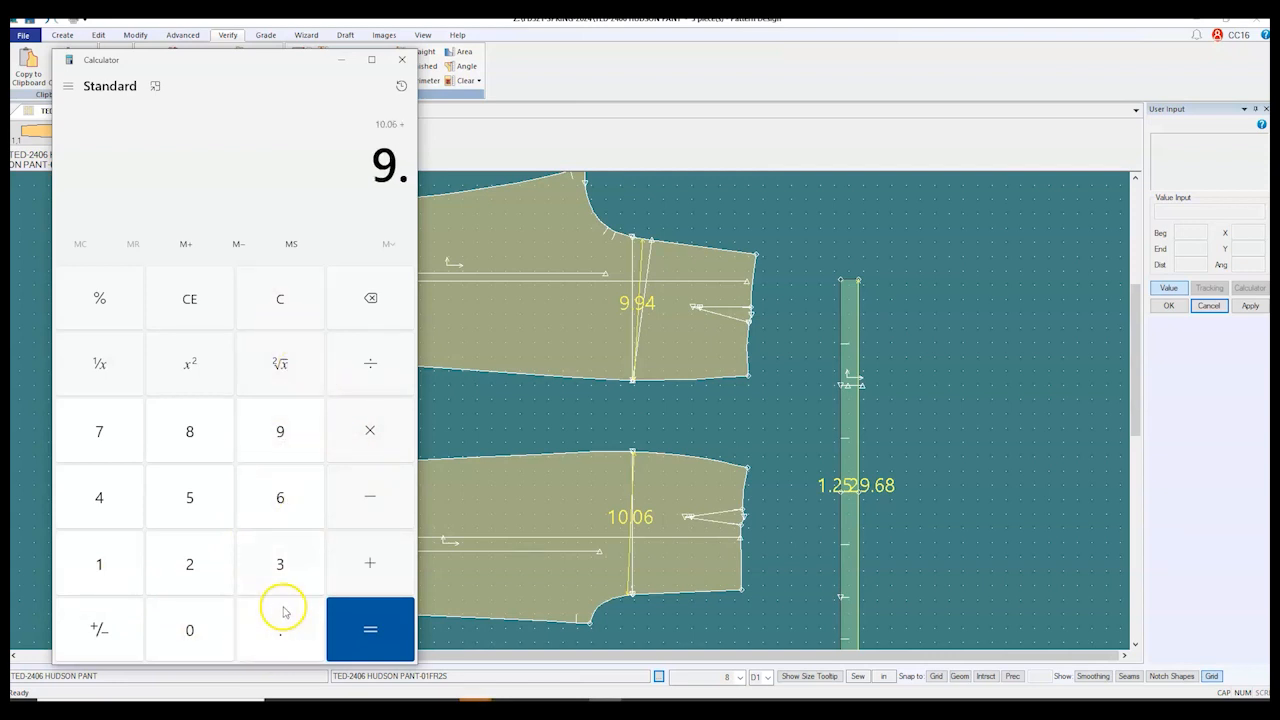
pyautogui.click(283, 433)
pyautogui.click(97, 494)
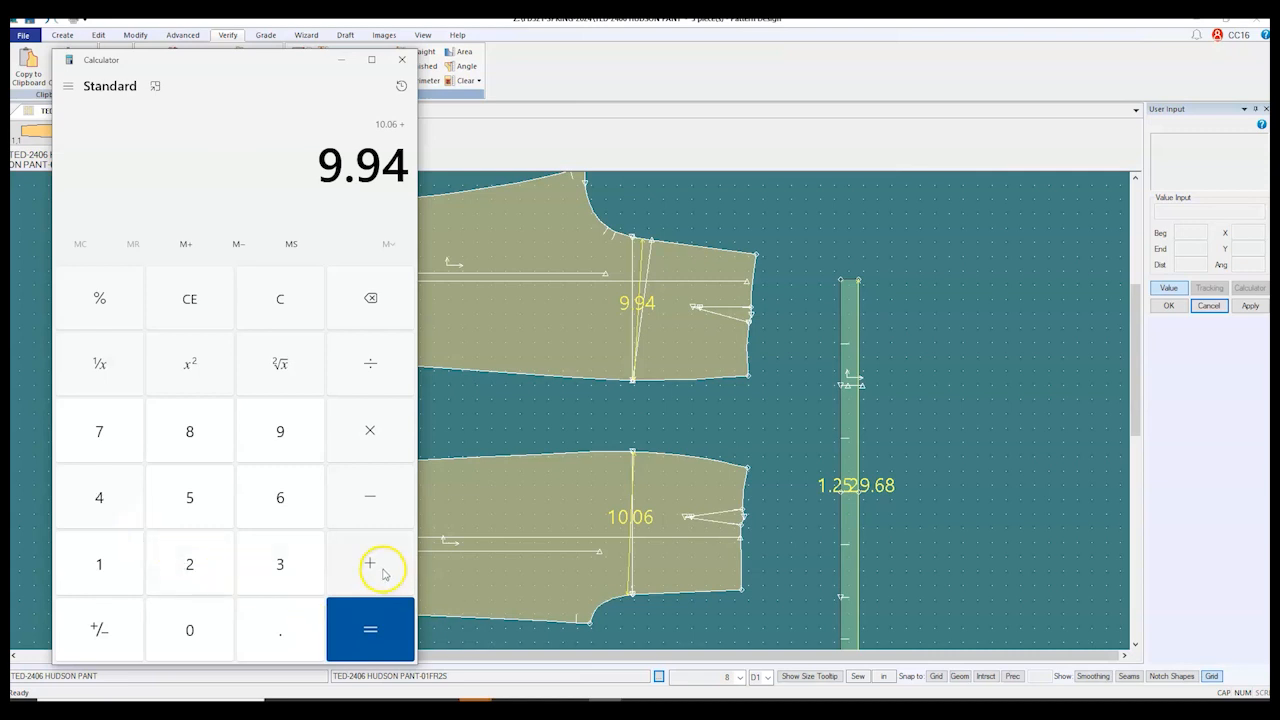
pyautogui.click(368, 634)
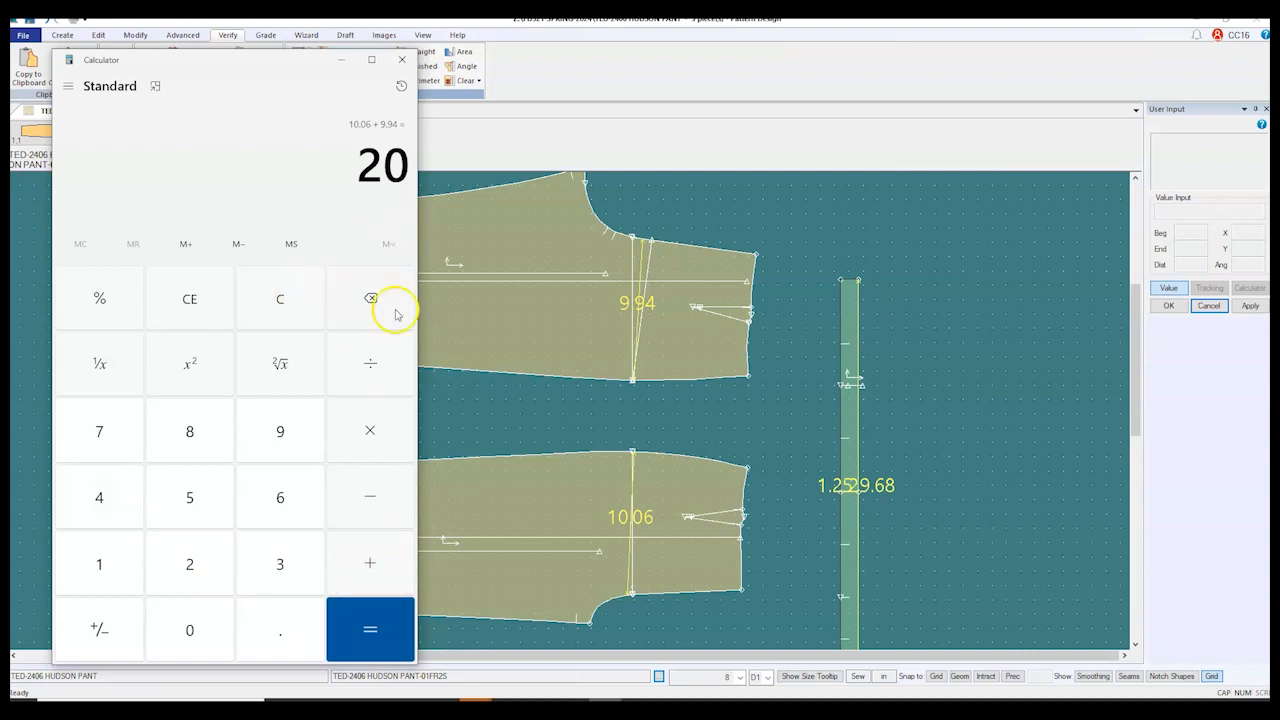
pyautogui.click(193, 303)
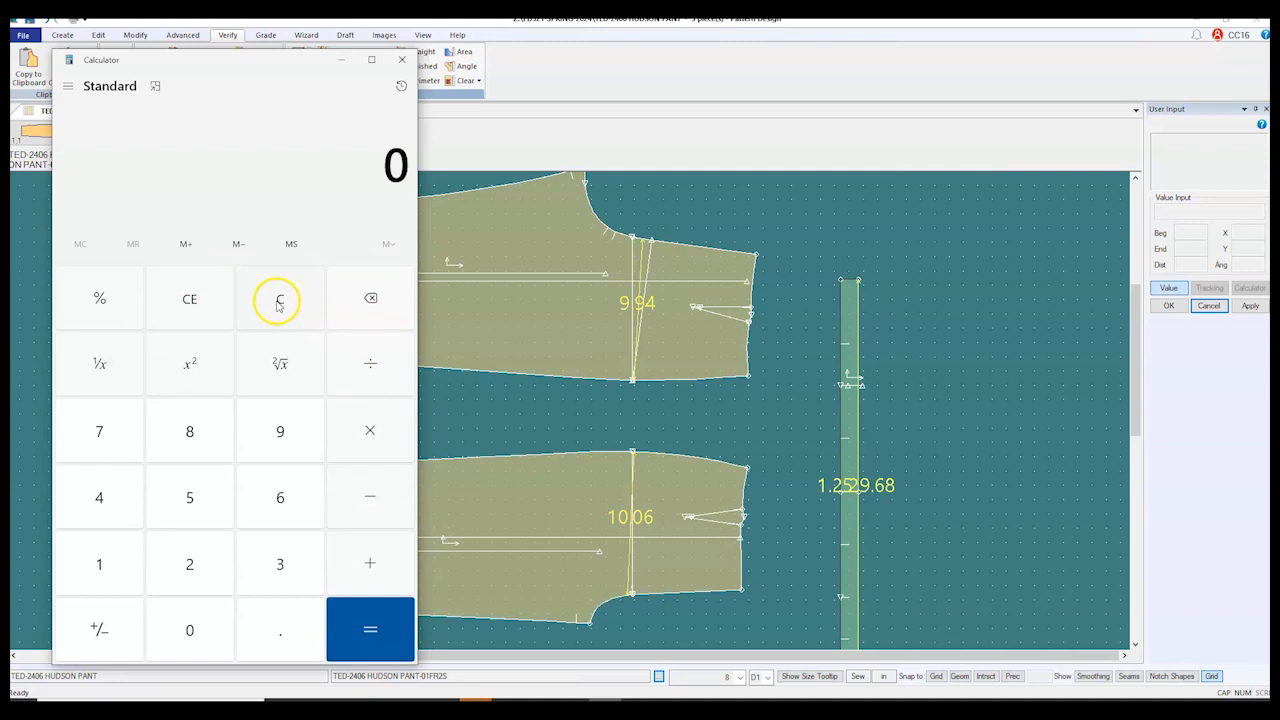
# - Calculate the full low hip circumference by adding 10.06 and 9.94 and multiplying the sum by 2, and minimize Calculator
pyautogui.click(111, 565)
pyautogui.click(190, 632)
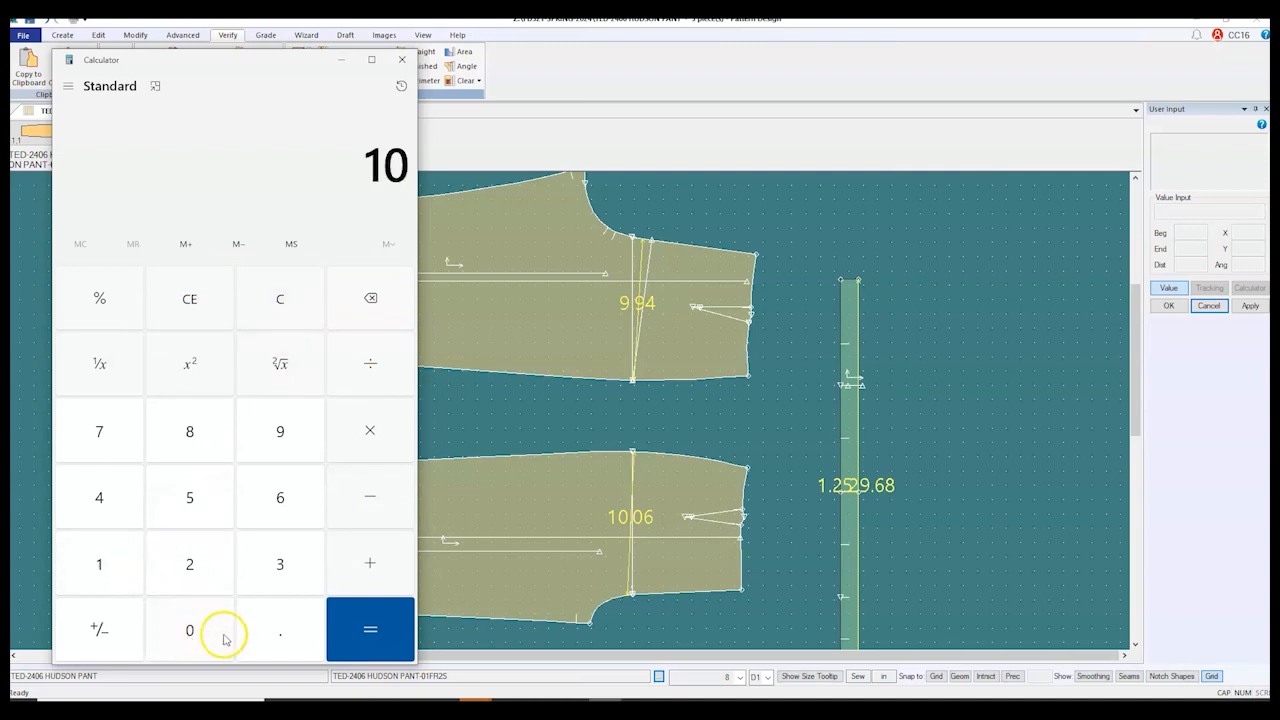
pyautogui.click(284, 638)
pyautogui.click(193, 630)
pyautogui.click(268, 505)
pyautogui.click(372, 565)
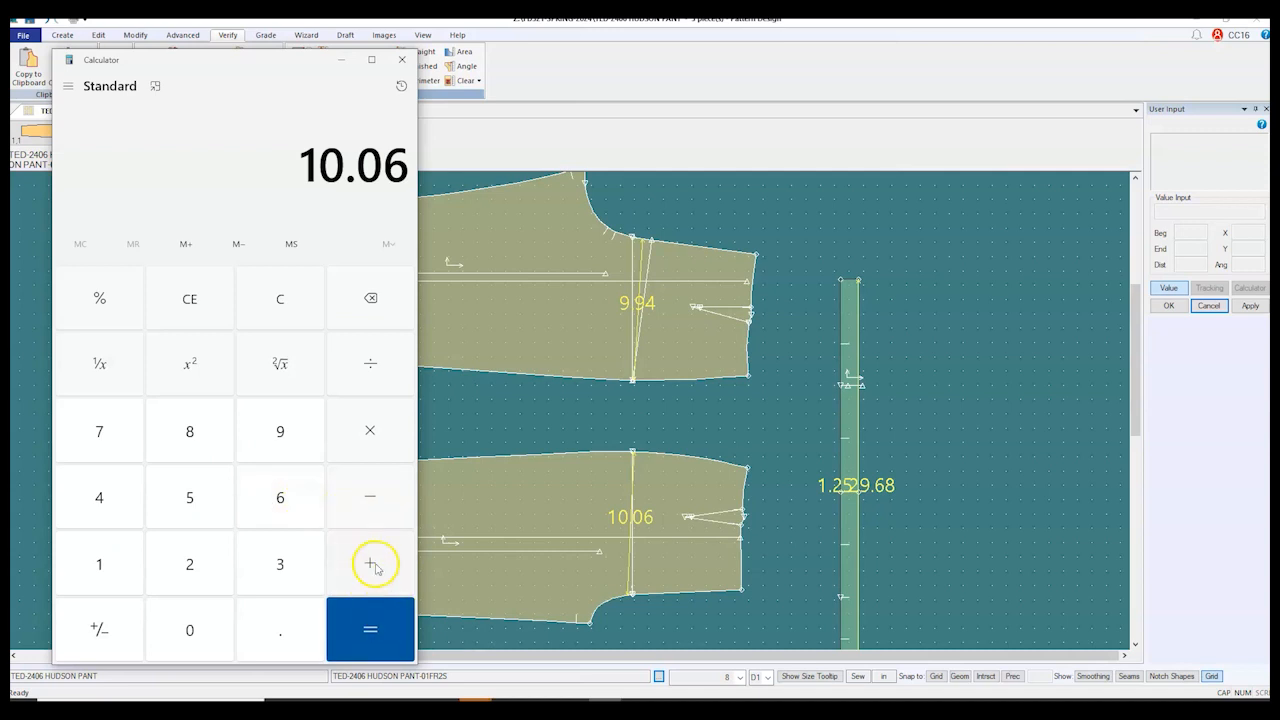
pyautogui.click(288, 440)
pyautogui.click(279, 630)
pyautogui.click(282, 432)
pyautogui.click(99, 497)
pyautogui.click(372, 632)
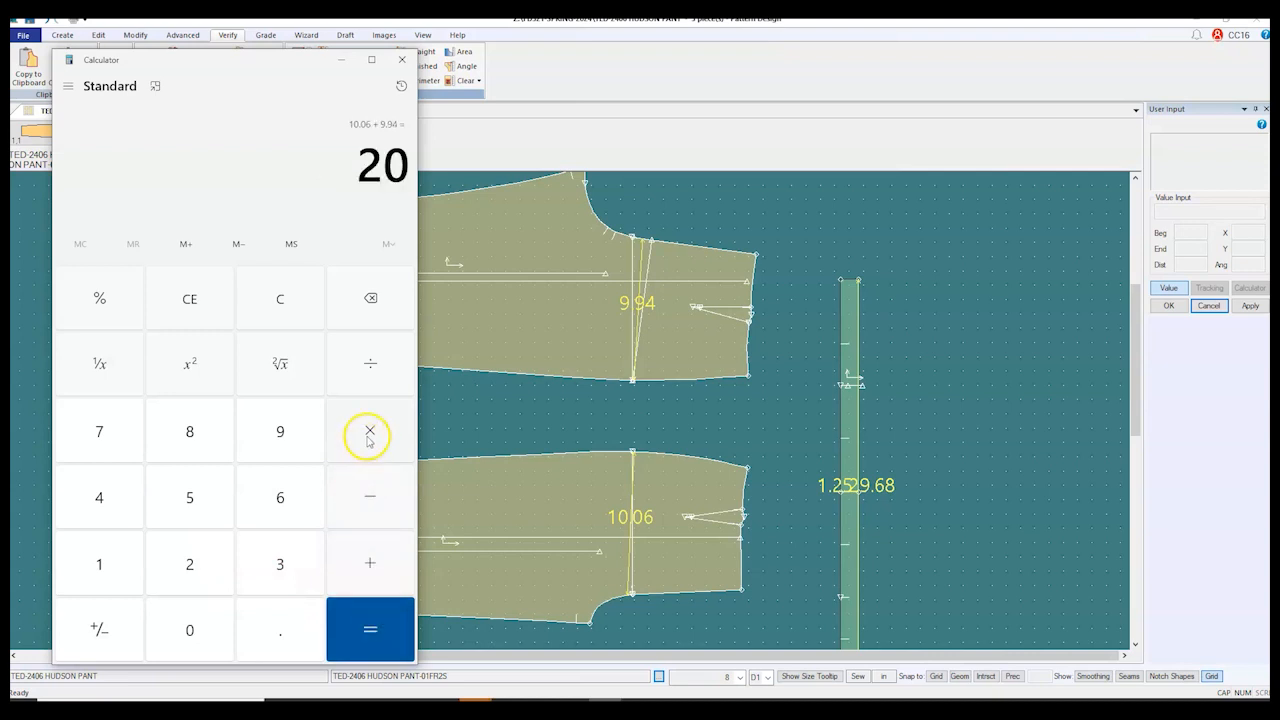
pyautogui.click(369, 433)
pyautogui.click(189, 563)
pyautogui.click(355, 620)
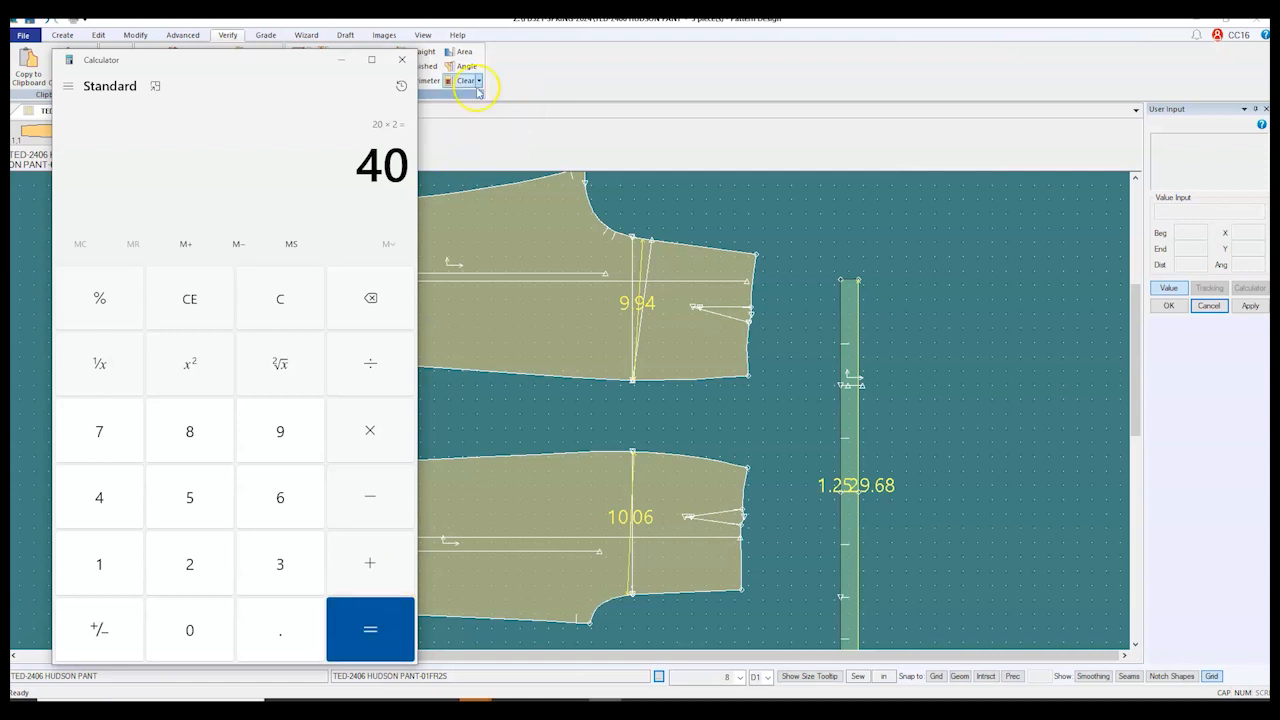
pyautogui.click(343, 61)
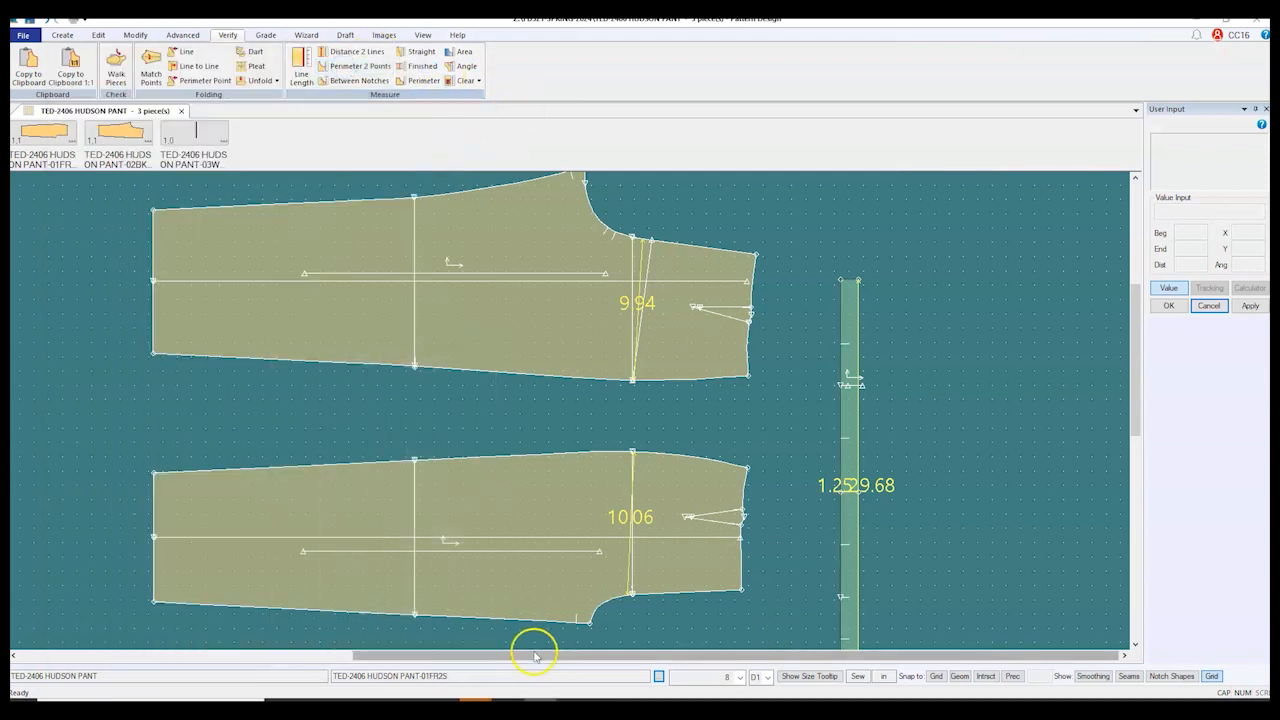
# - Switch to the Excel tech pack and enter 40" as the pattern spec for Low Hip 8" From Top Edge
pyautogui.click(508, 692)
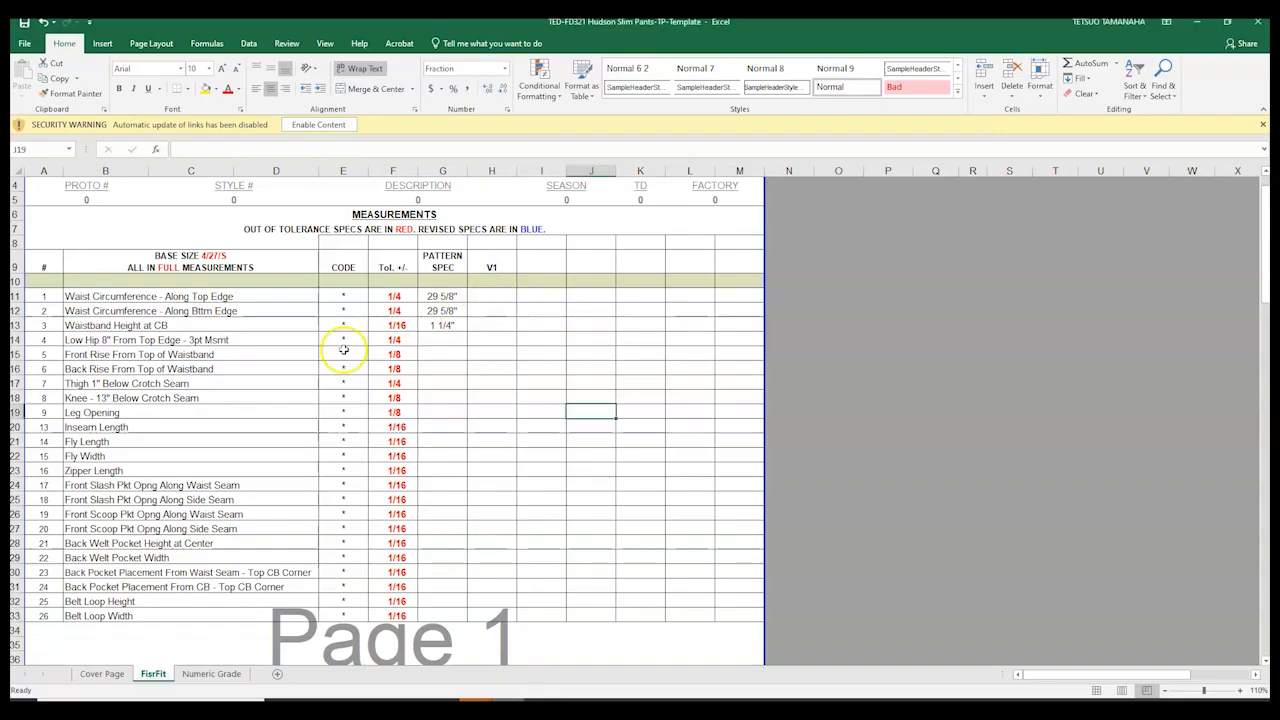
pyautogui.click(448, 339)
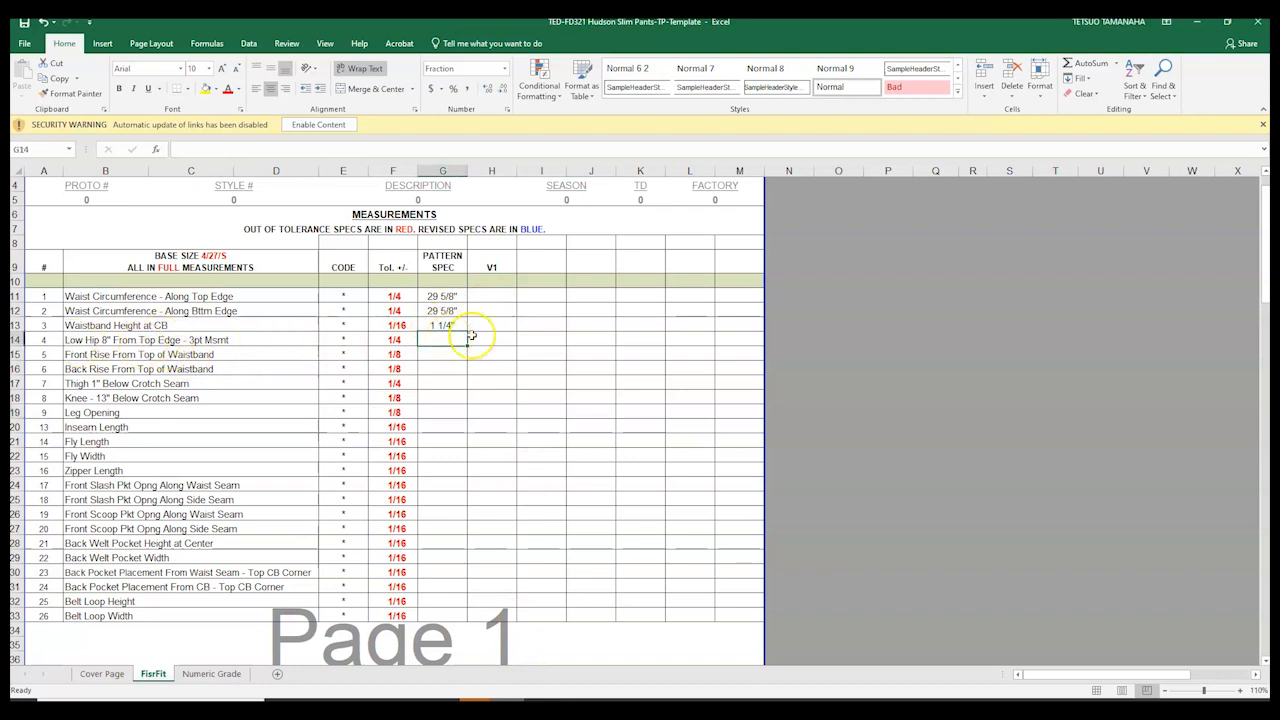
pyautogui.write('40"')
pyautogui.click(560, 377)
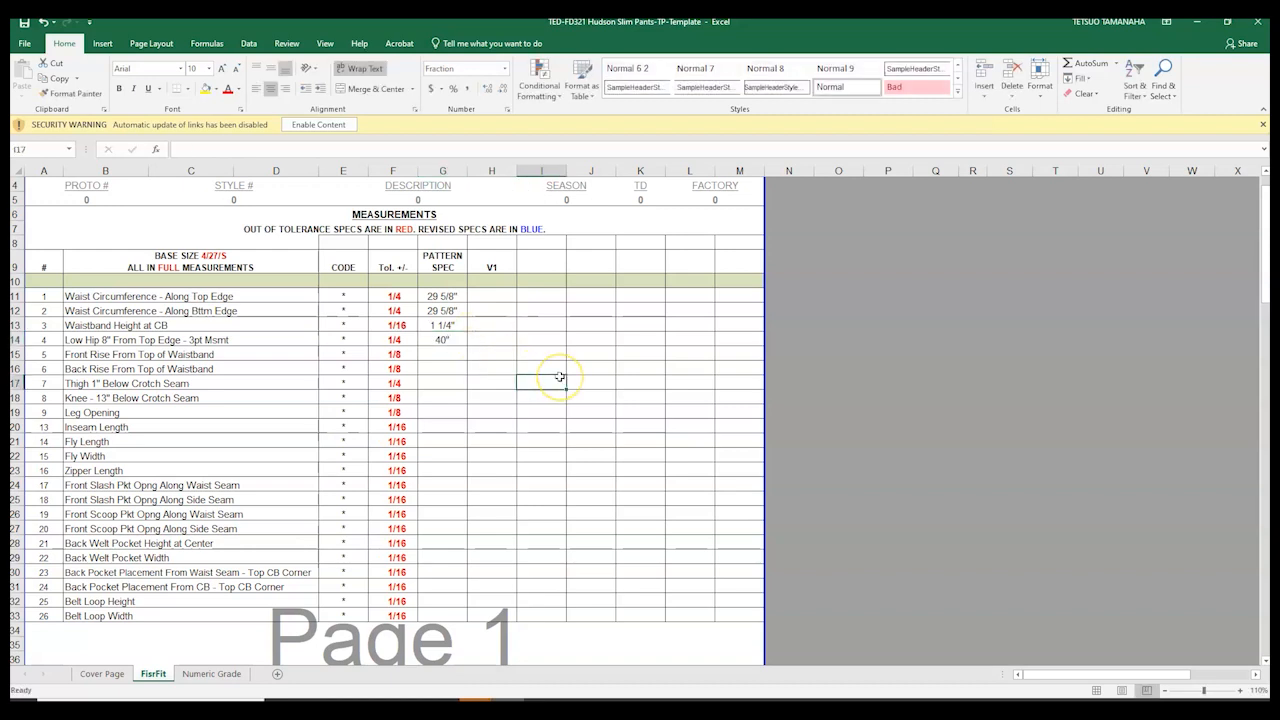
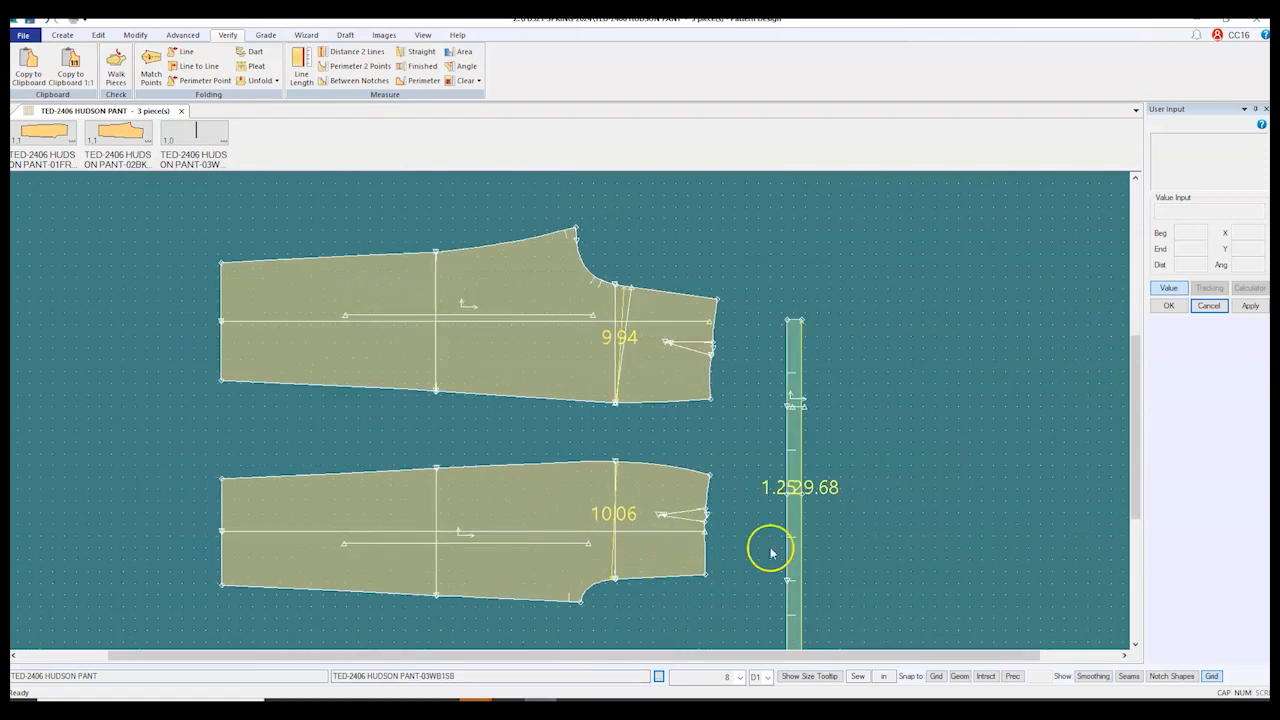
# - Measure the crotch rise seams of the back and front pant pieces with Line Length
pyautogui.scroll(1, 655, 600)
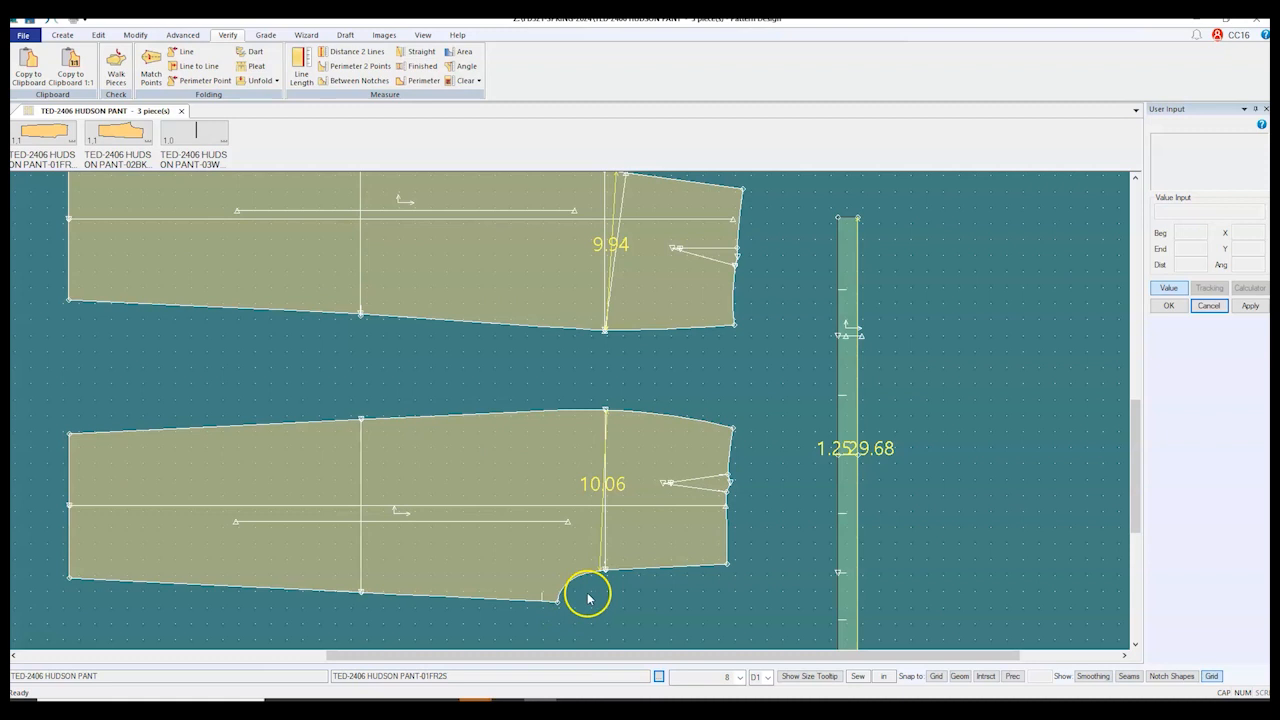
pyautogui.scroll(-1, 586, 594)
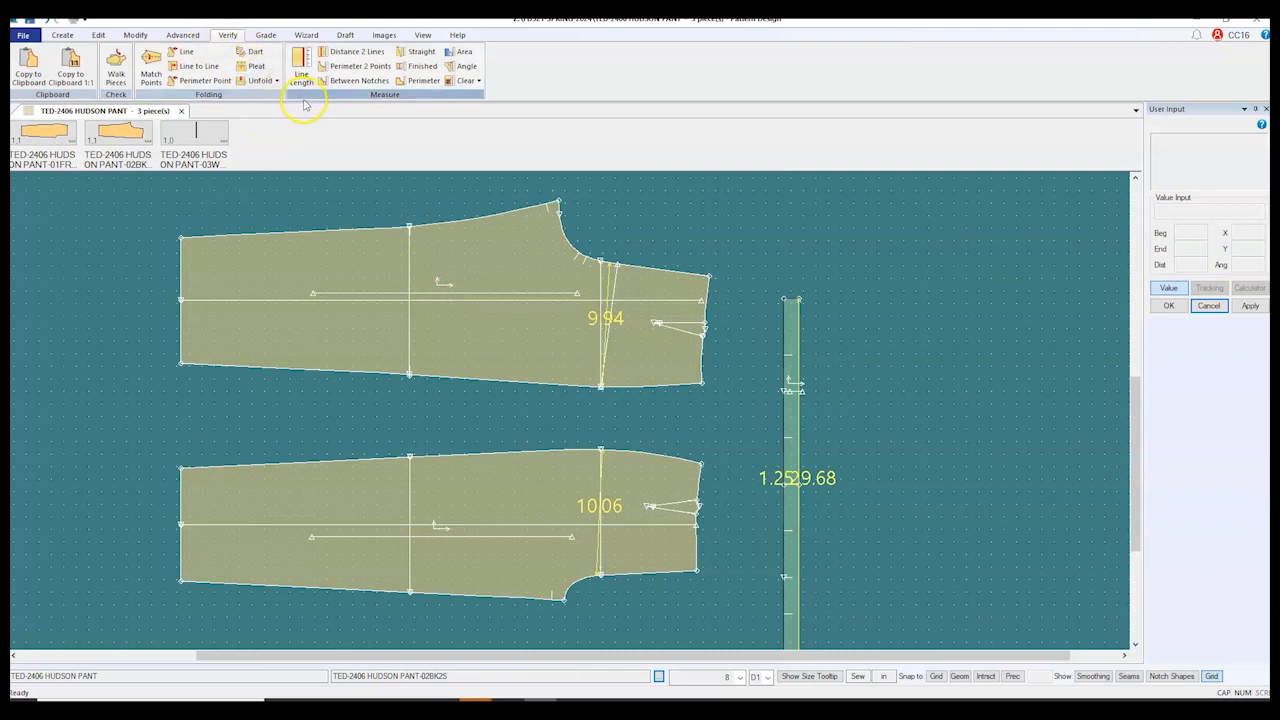
pyautogui.click(302, 66)
pyautogui.click(628, 266)
pyautogui.click(650, 576)
pyautogui.rightClick(724, 412)
pyautogui.click(724, 412)
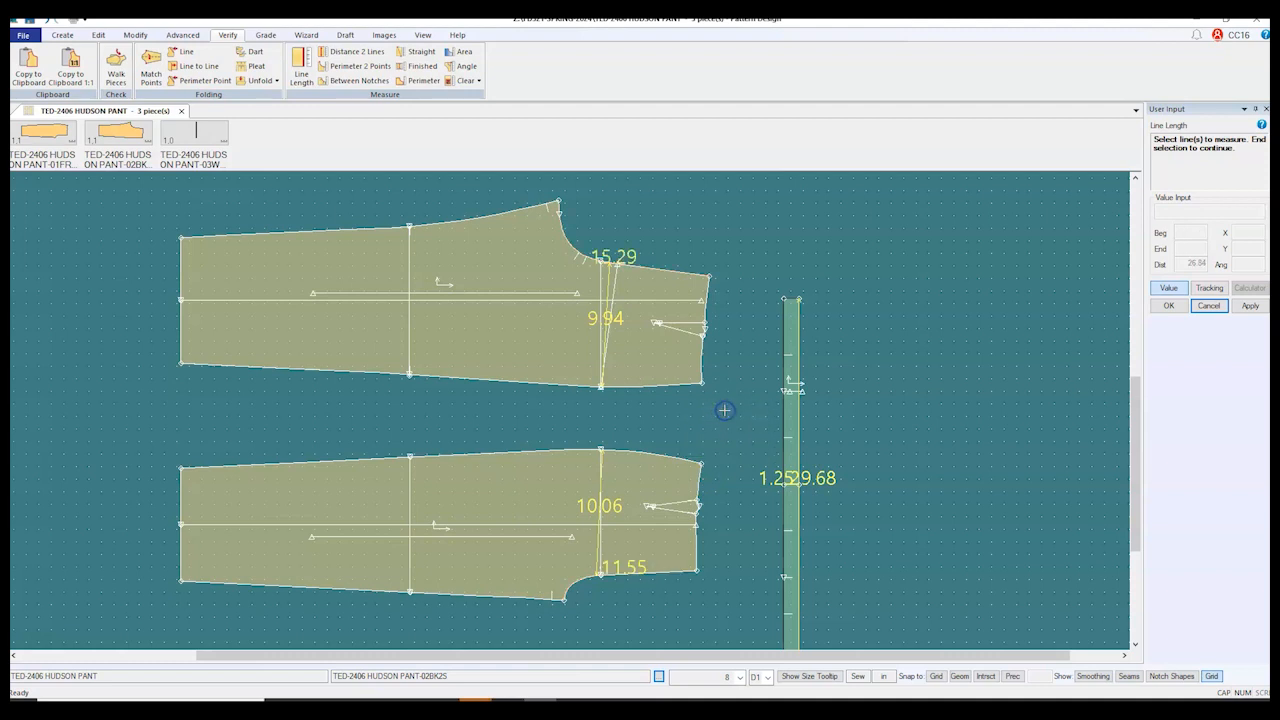
pyautogui.rightClick(697, 431)
pyautogui.click(697, 436)
# - Switch to the Excel tech pack and enter 12 3/4" as the pattern spec for Front Rise From Top of Waistband
pyautogui.scroll(3, 650, 576)
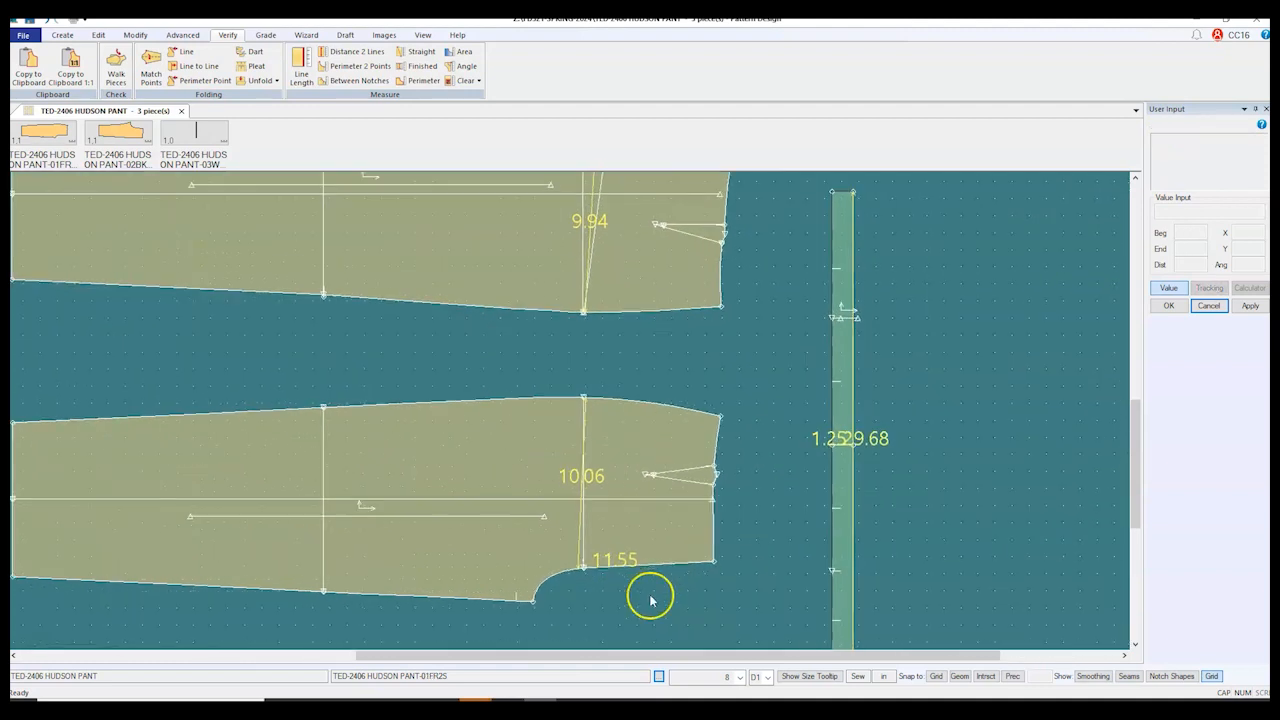
pyautogui.scroll(-2, 585, 551)
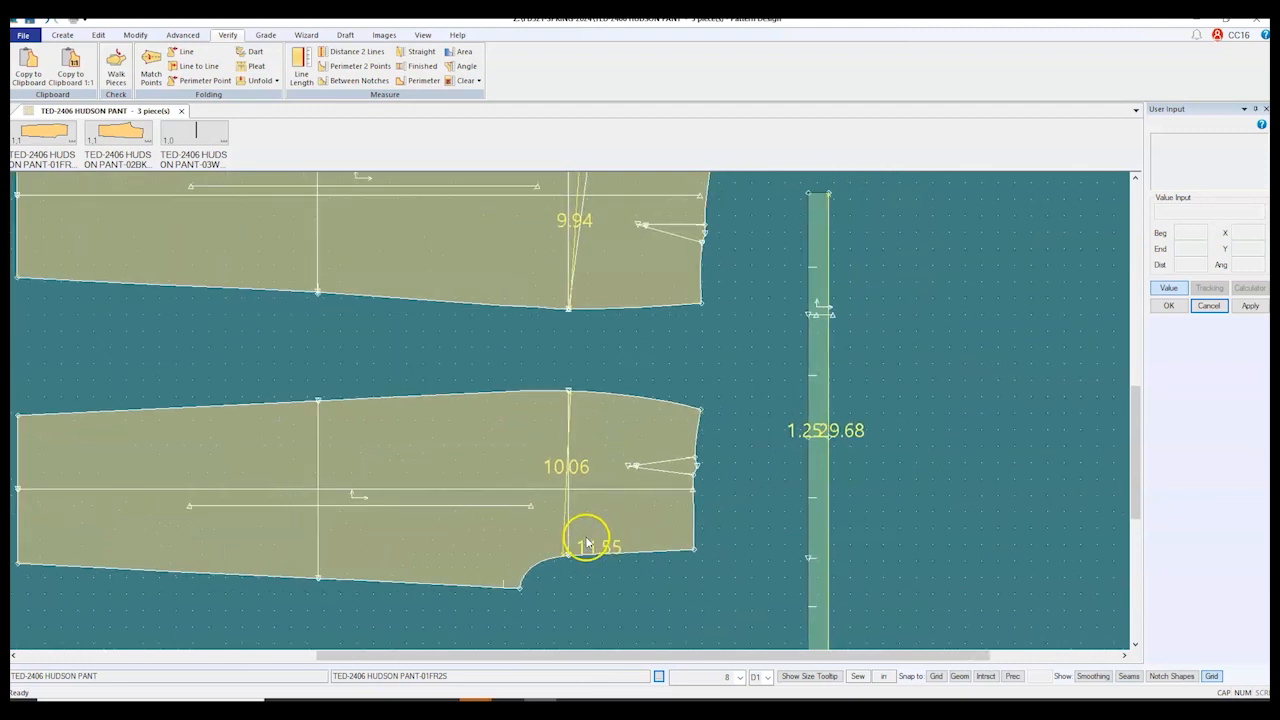
pyautogui.scroll(-2, 735, 535)
pyautogui.scroll(-1, 737, 535)
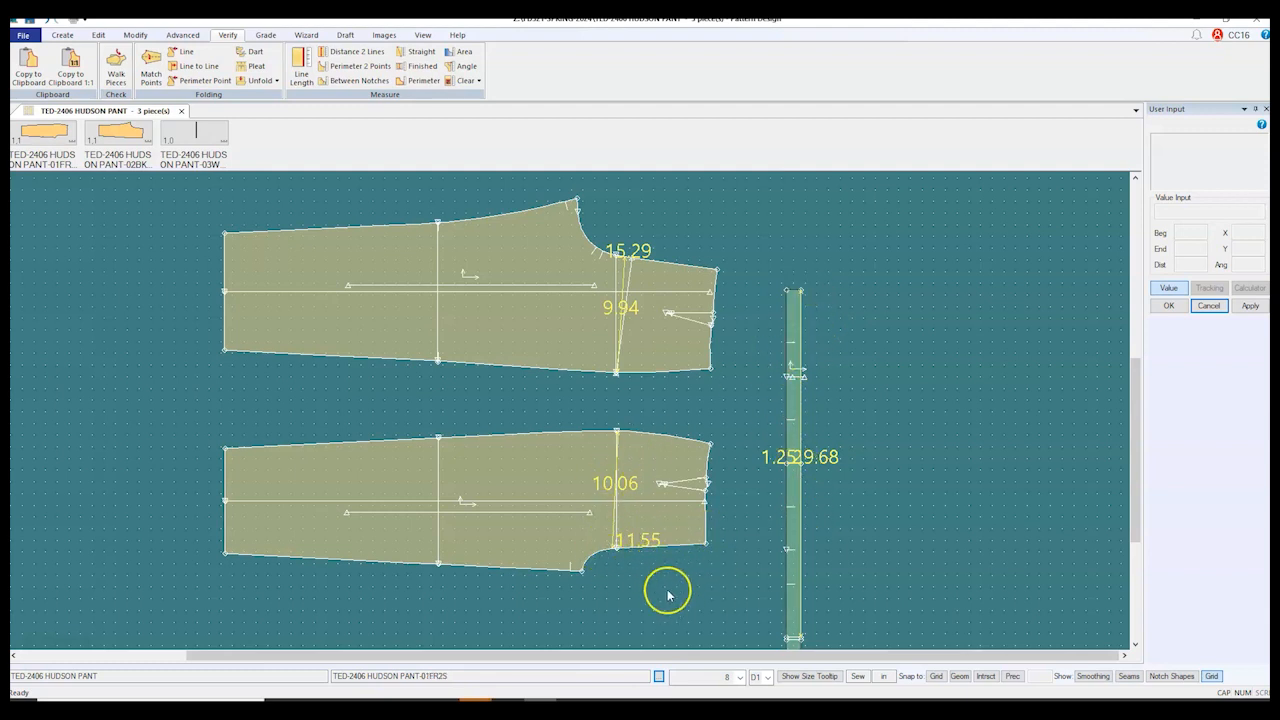
pyautogui.moveTo(508, 710)
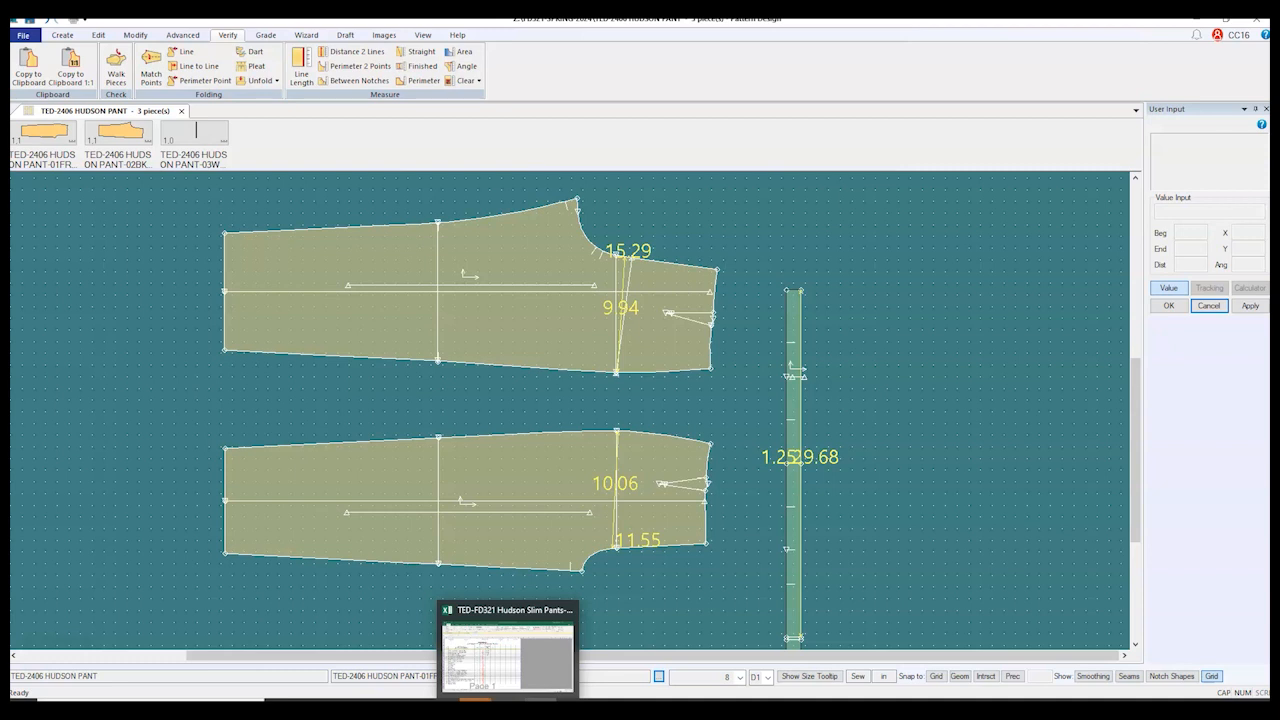
pyautogui.click(508, 655)
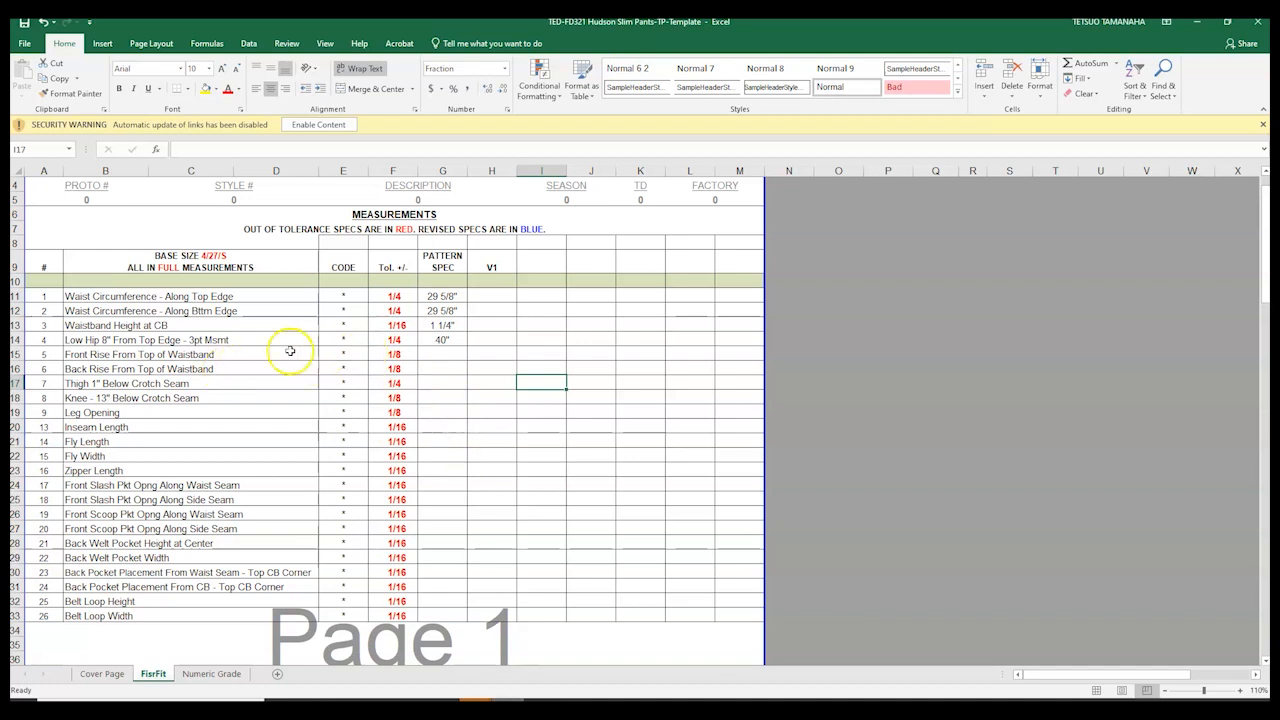
pyautogui.click(440, 354)
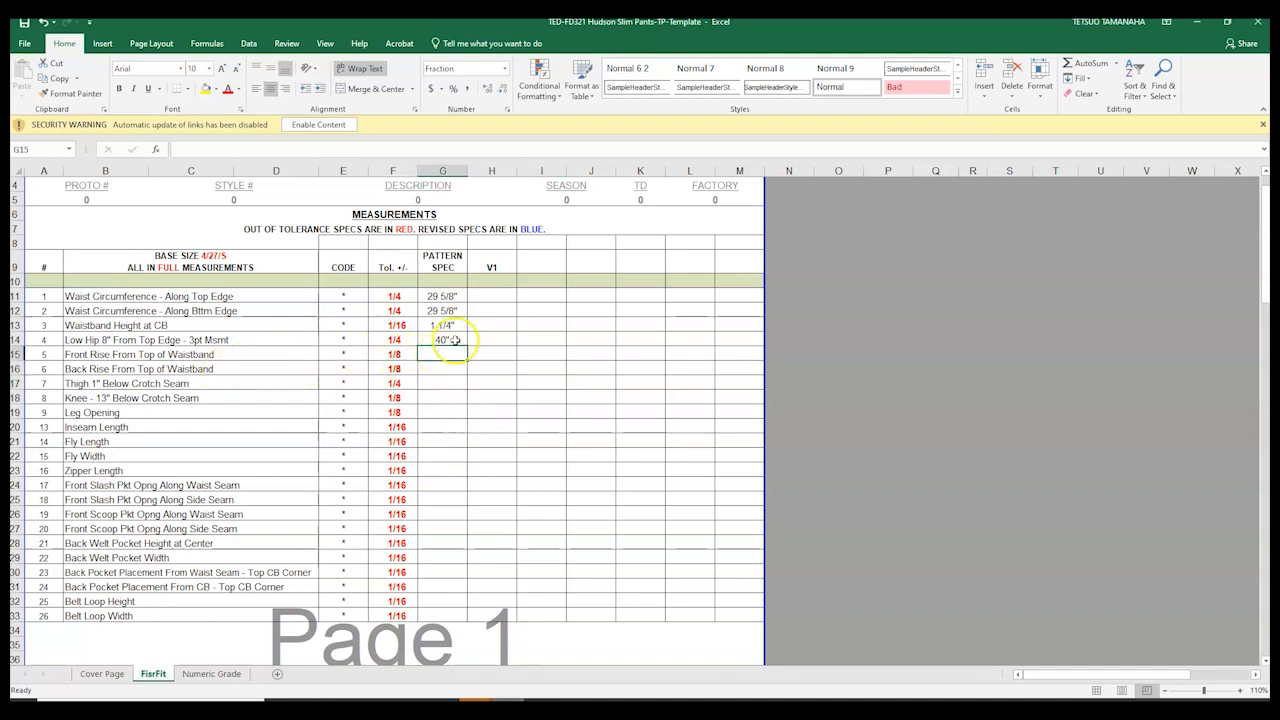
pyautogui.write('12 3')
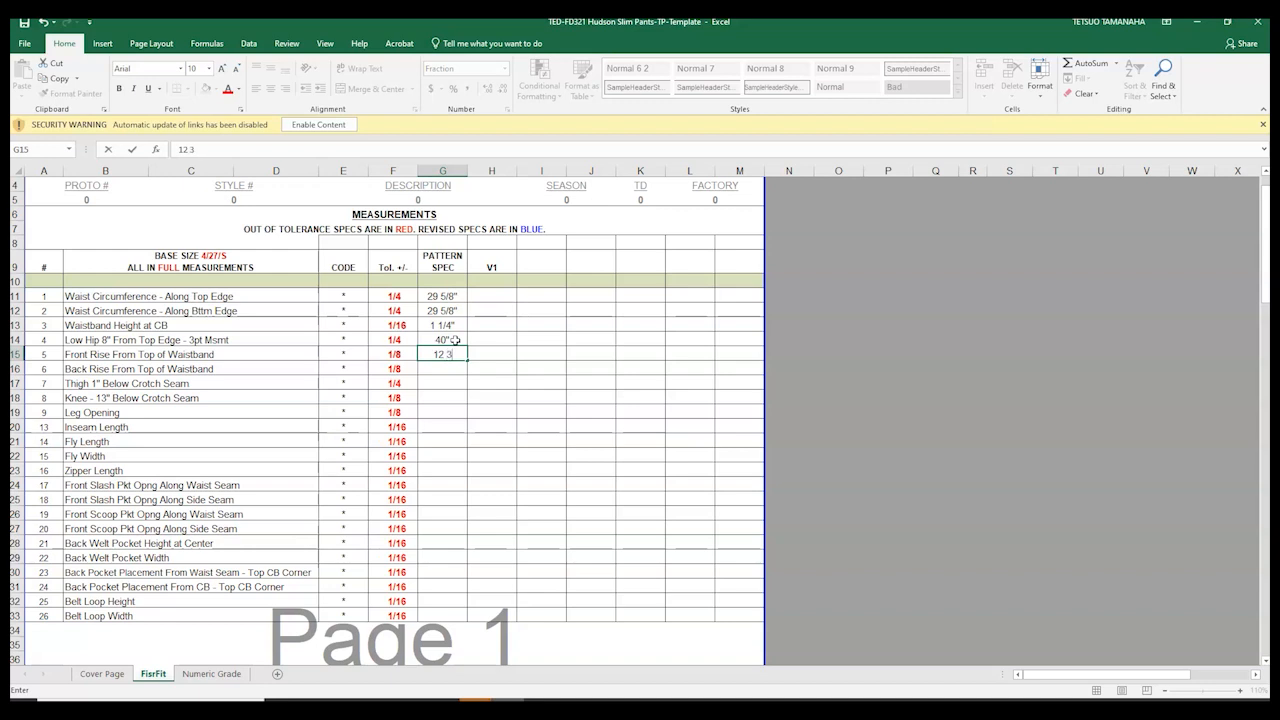
pyautogui.write('/4"')
pyautogui.press('Return')
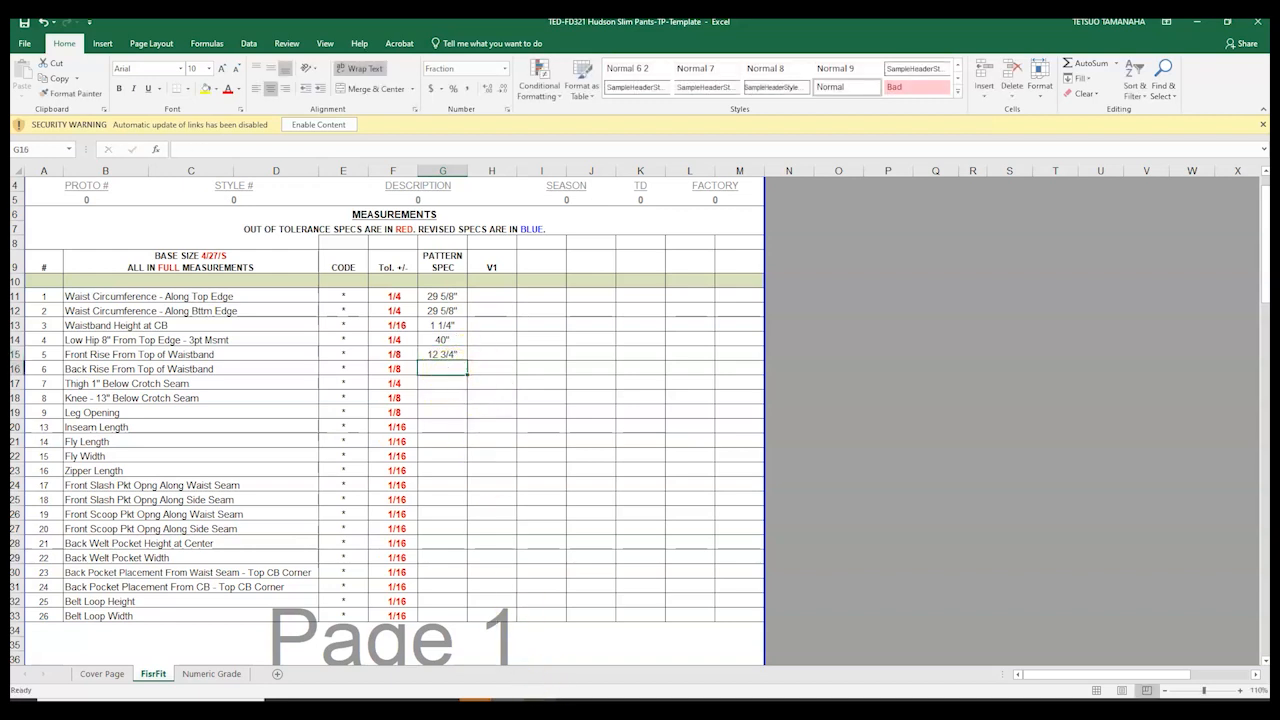
# - Check the back rise measurement in Pattern Design and enter 16 1/2" in Excel as the pattern spec for Back Rise From Top of Waistband
pyautogui.hotkey('alt', 'Tab')
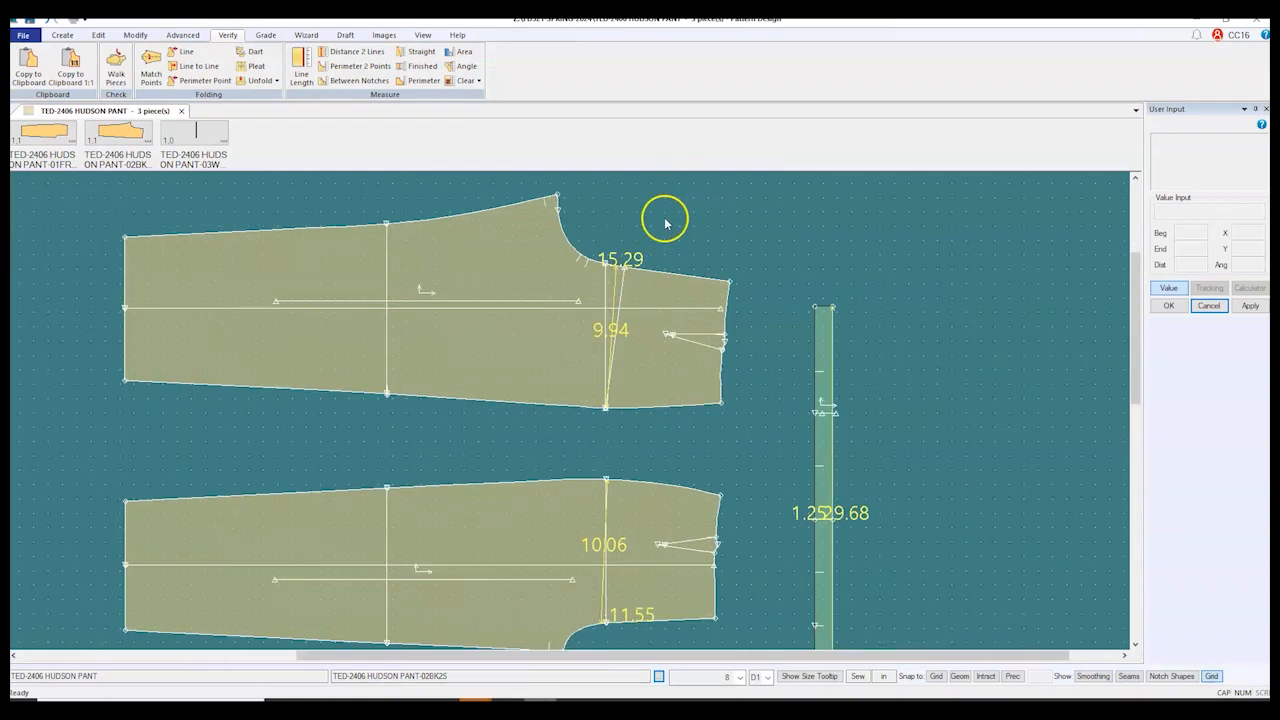
pyautogui.scroll(1, 665, 224)
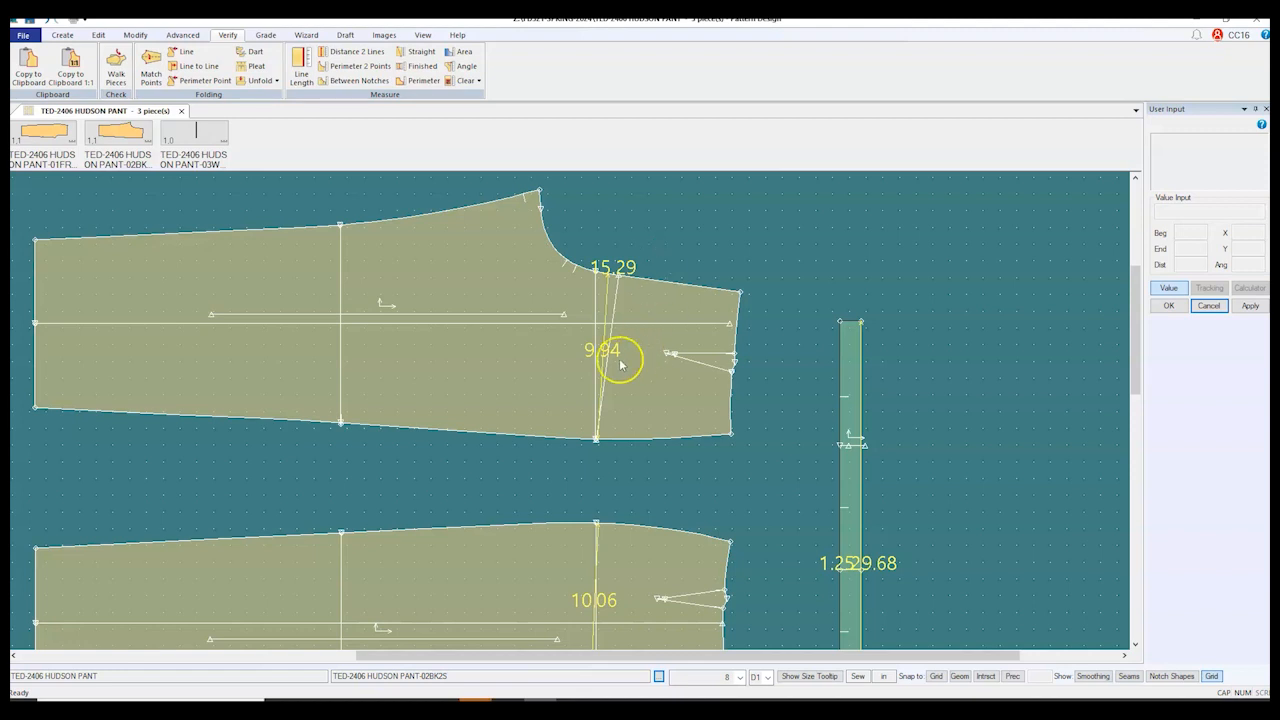
pyautogui.click(500, 382)
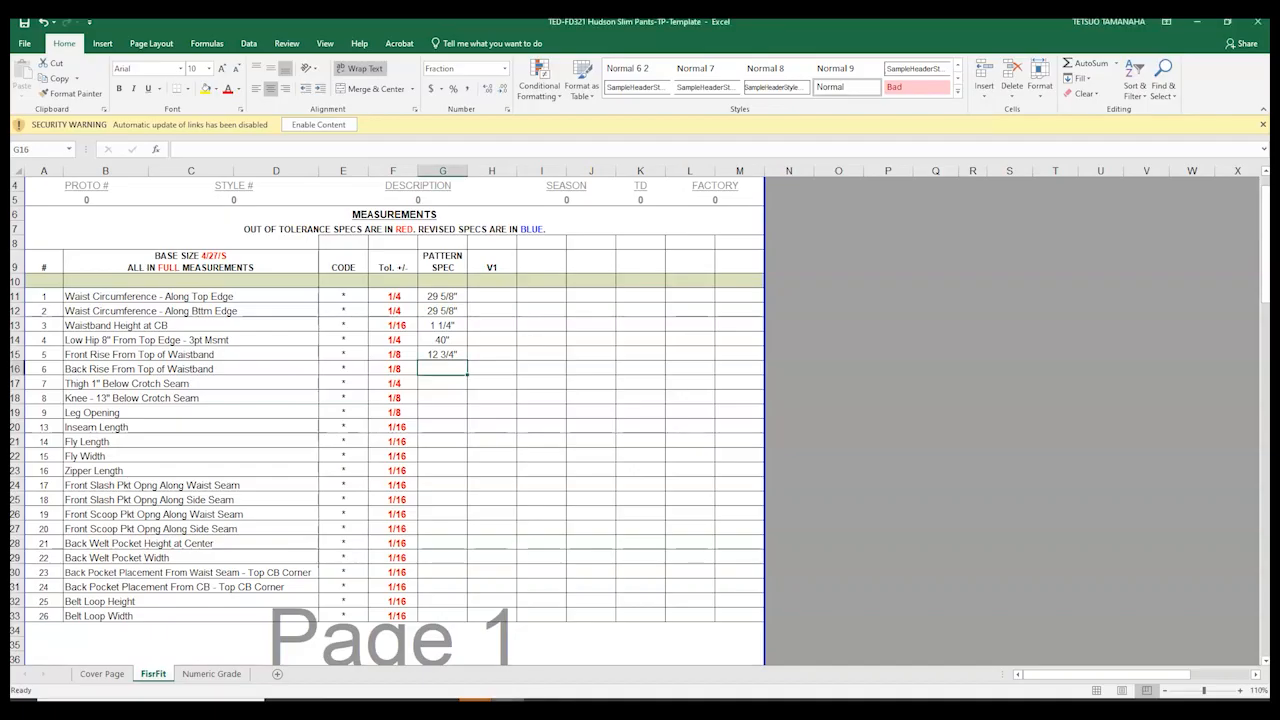
pyautogui.click(440, 369)
pyautogui.write('16 1')
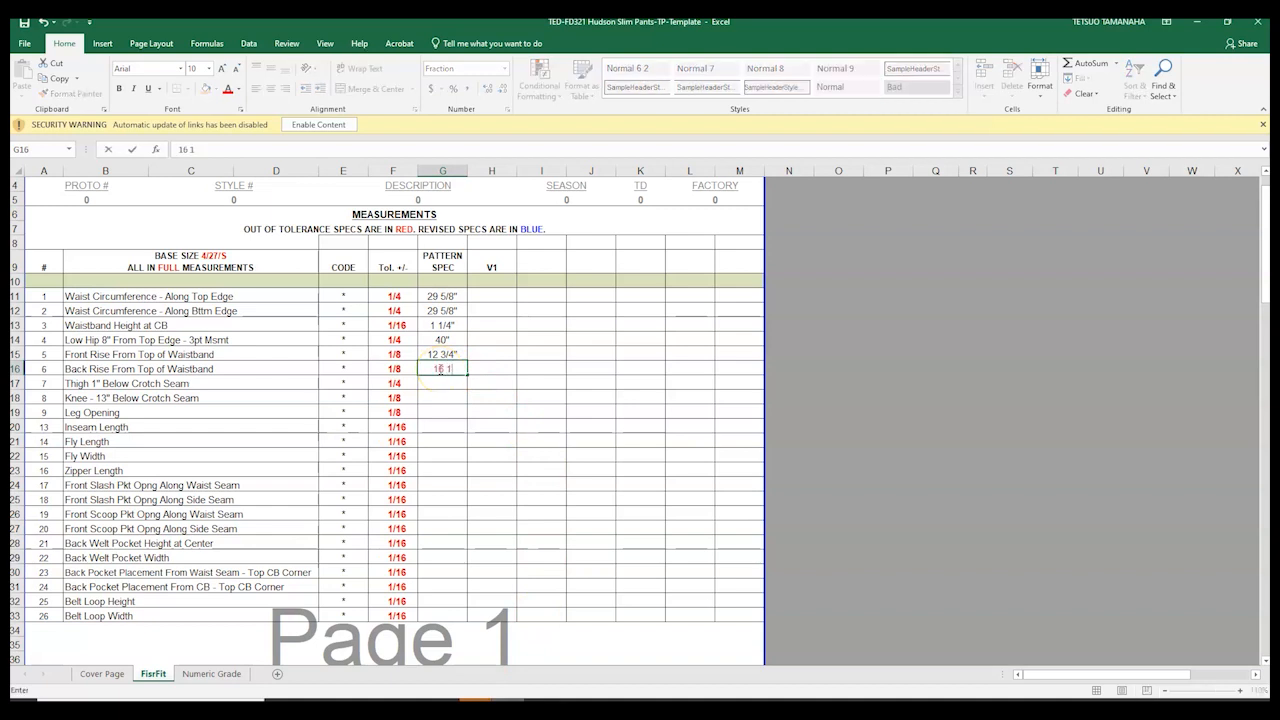
pyautogui.write('/2"')
pyautogui.click(507, 452)
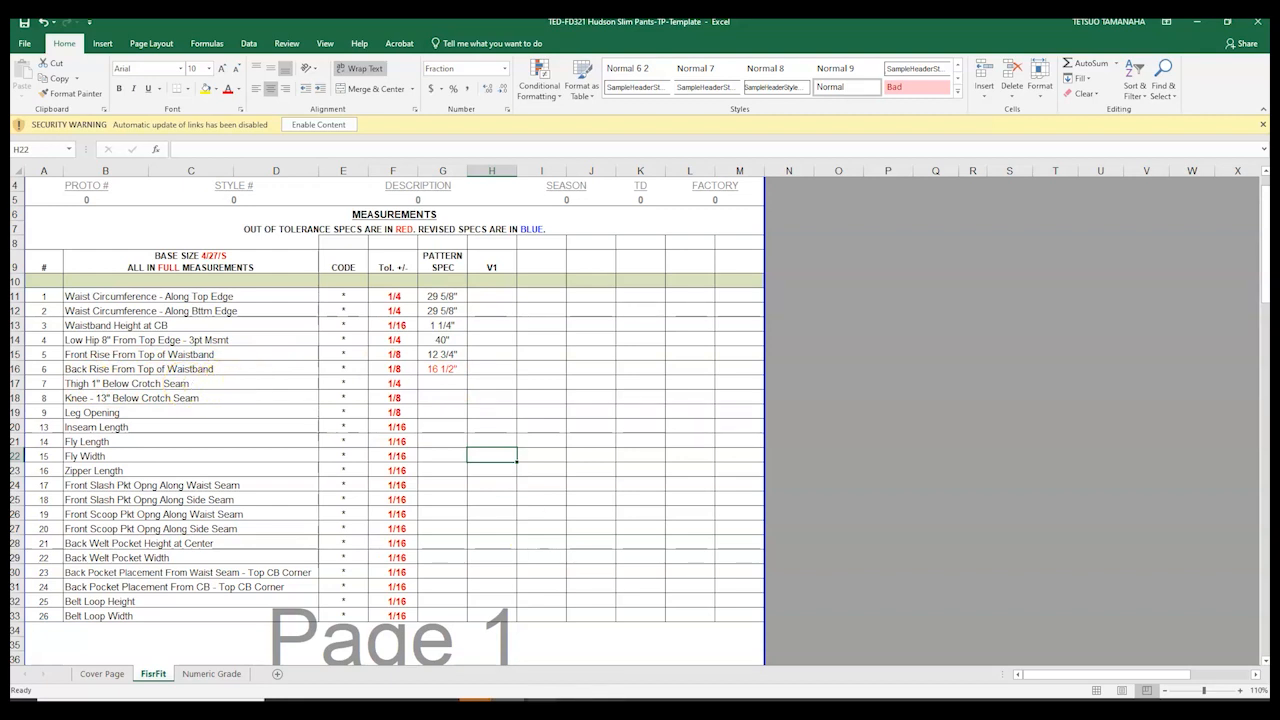
# - Switch to Pattern Design and measure the front piece's vertical thigh width with Distance 2 Lines, 1 inch from the crotch end of the inseam
pyautogui.click(540, 708)
pyautogui.scroll(-1, 537, 329)
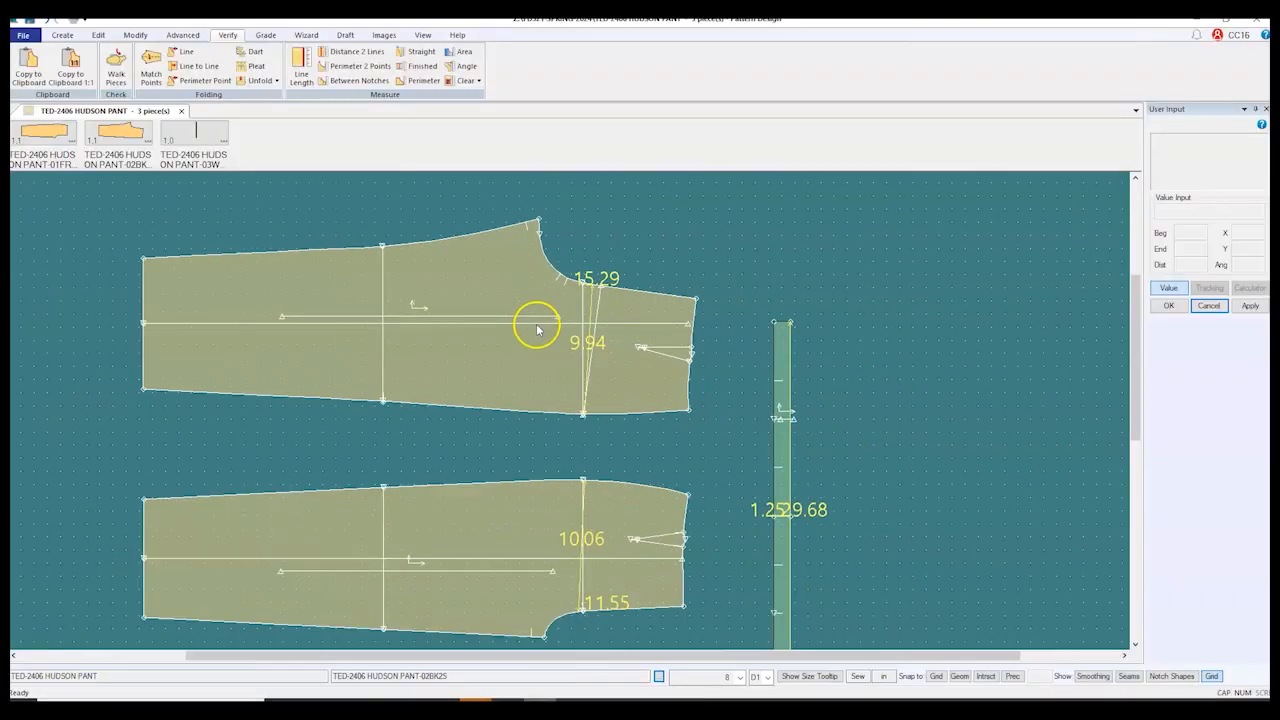
pyautogui.scroll(-1, 537, 327)
pyautogui.scroll(2, 555, 583)
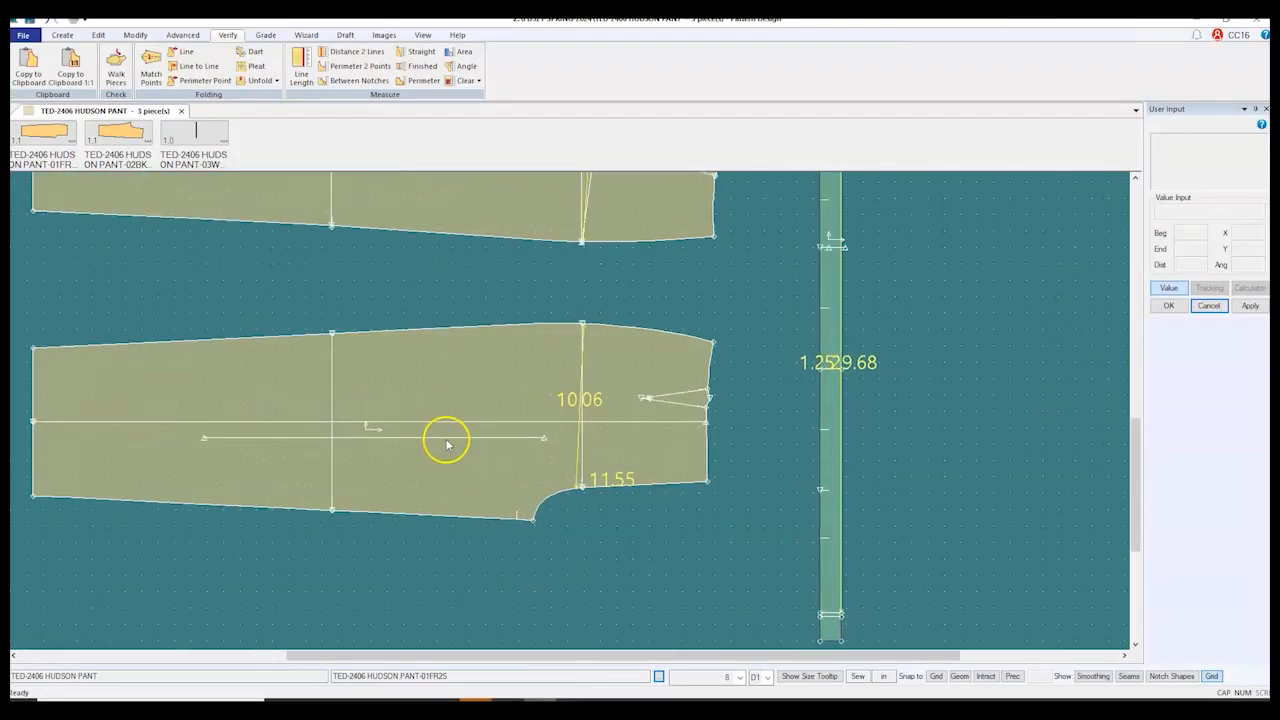
pyautogui.scroll(1, 447, 443)
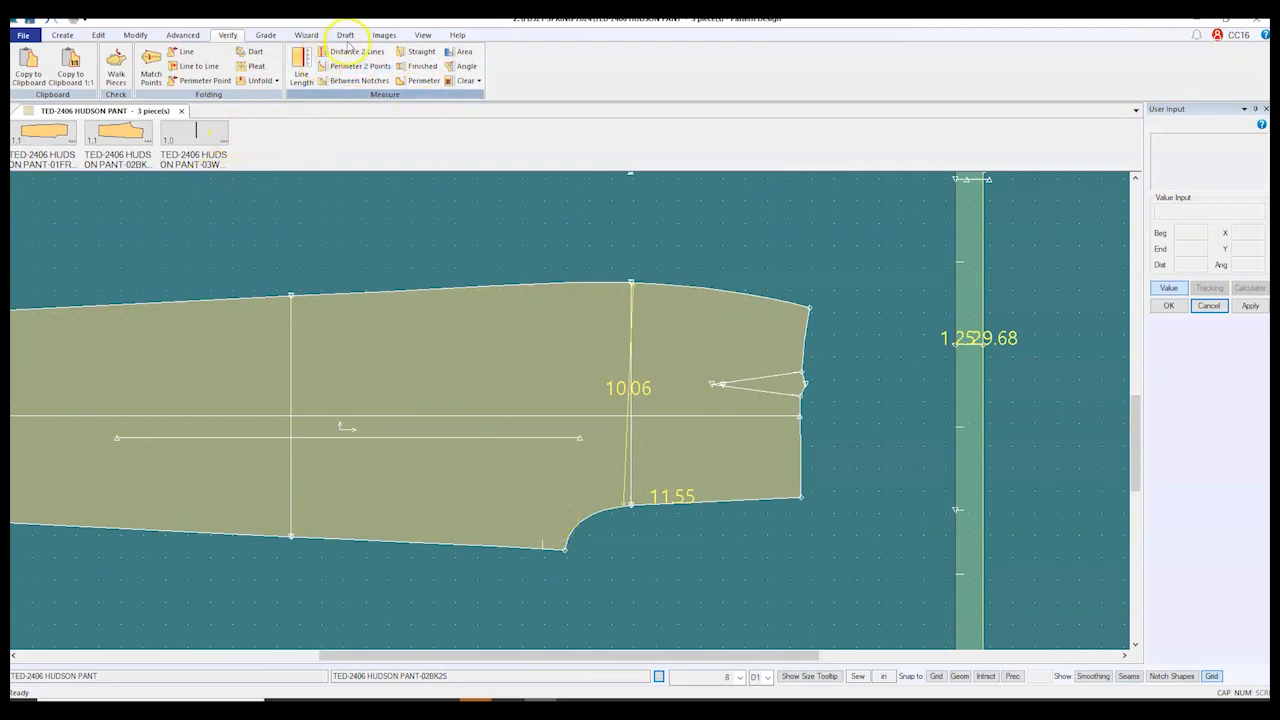
pyautogui.click(350, 51)
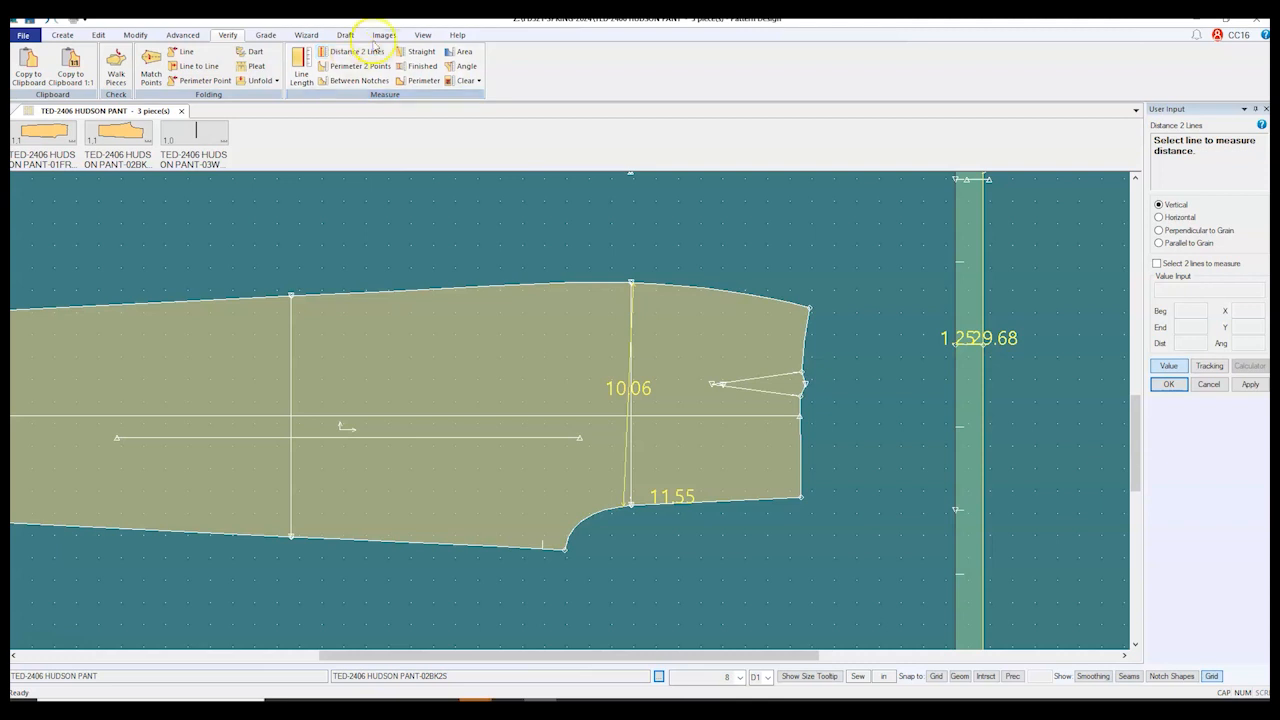
pyautogui.click(537, 549)
pyautogui.rightClick(546, 572)
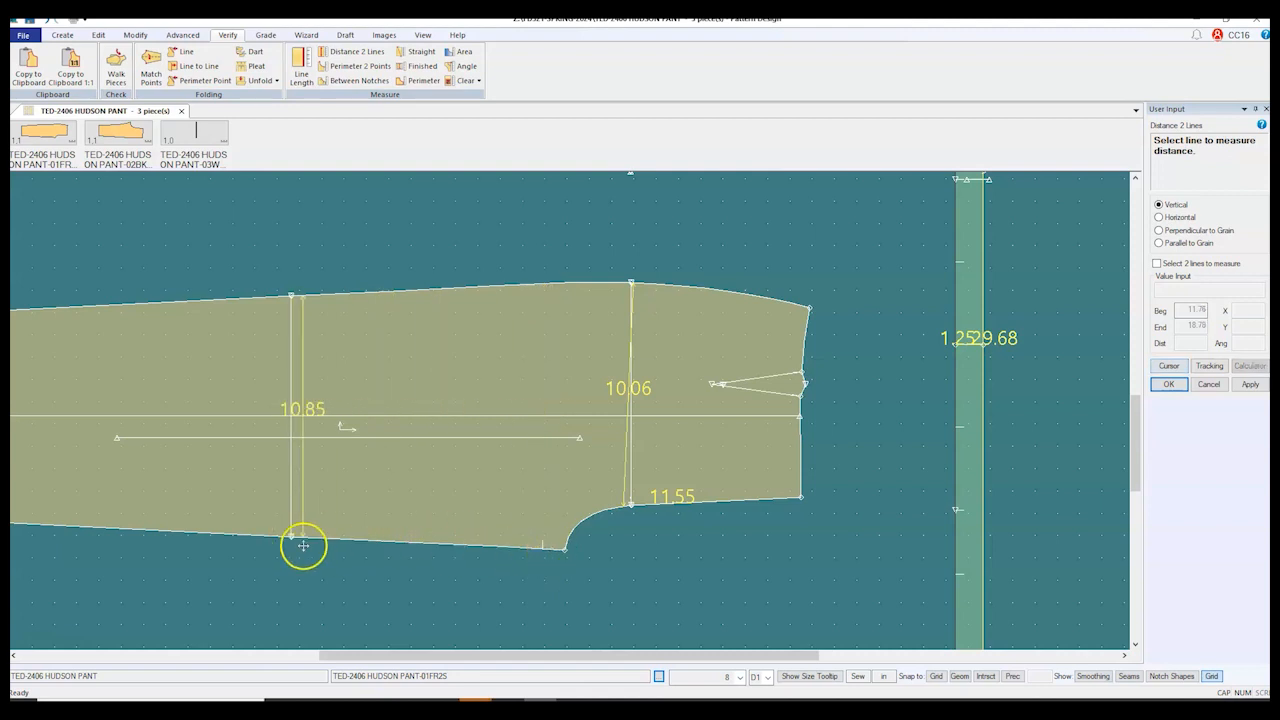
pyautogui.click(528, 543)
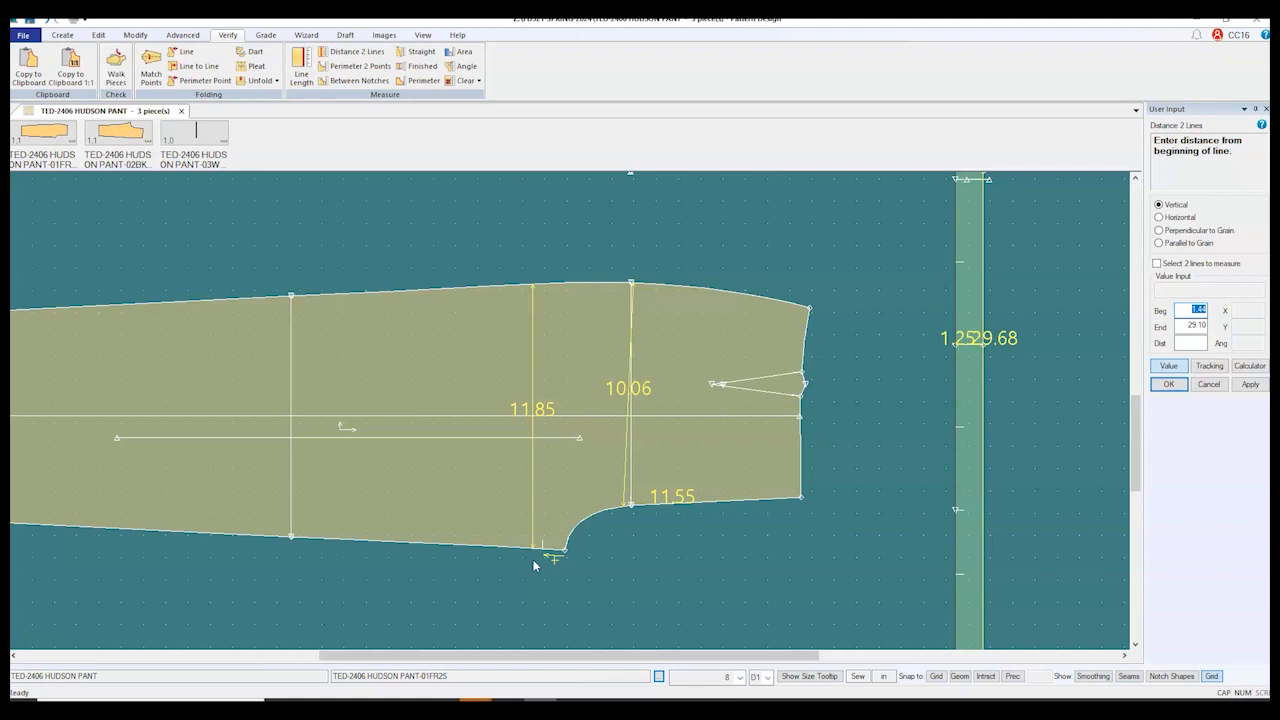
pyautogui.write('1')
pyautogui.press('Return')
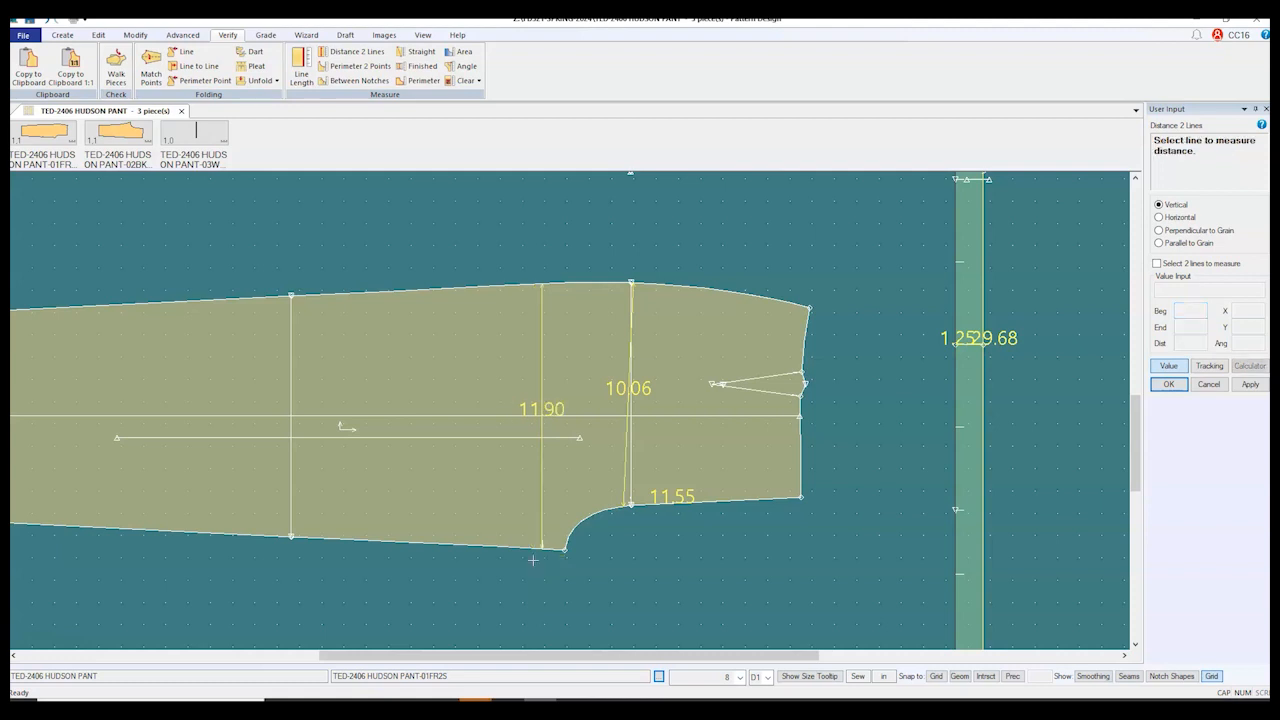
# - Measure the back piece's vertical thigh width 1 inch below the crotch point along the inseam and end the measurement
pyautogui.scroll(-6, 541, 605)
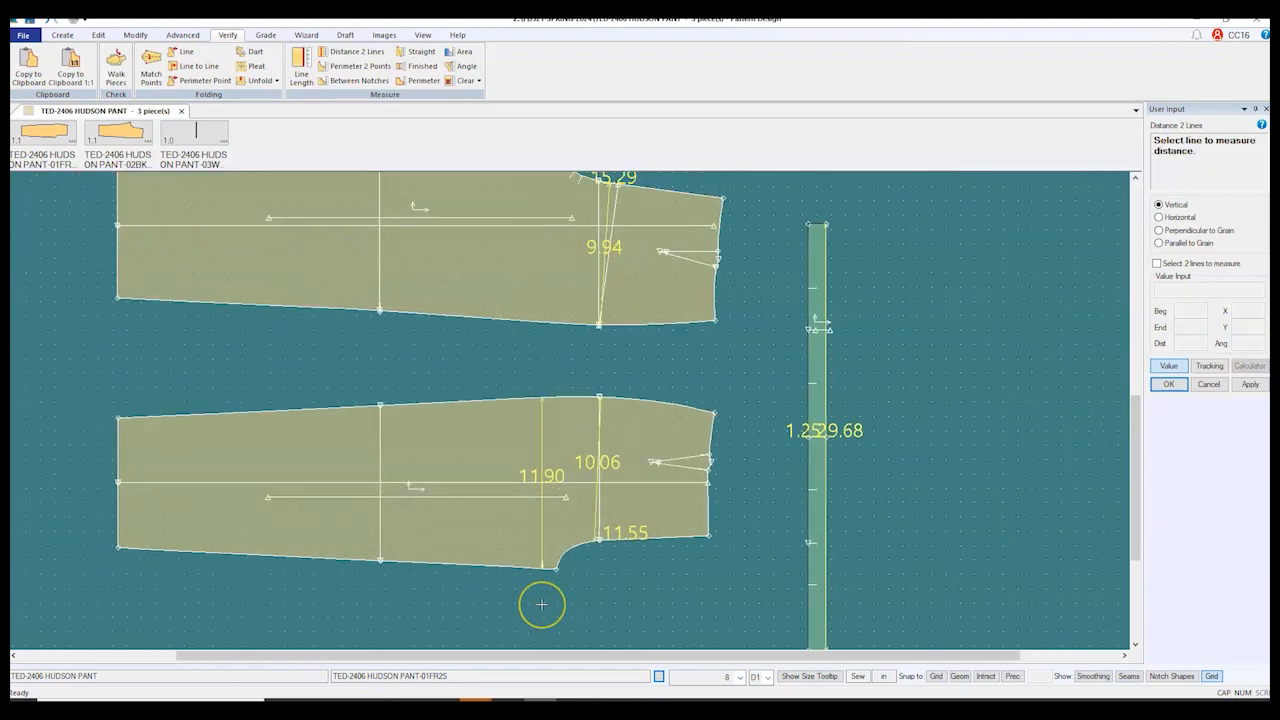
pyautogui.scroll(4, 556, 275)
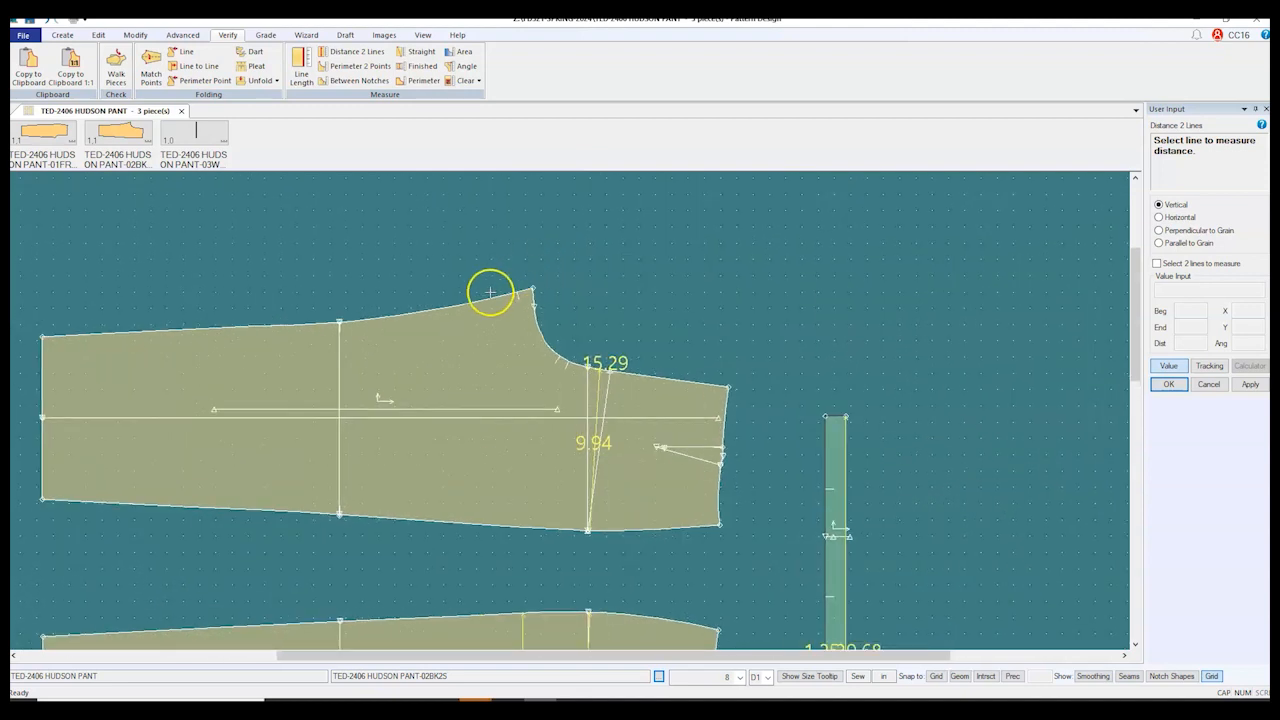
pyautogui.click(499, 293)
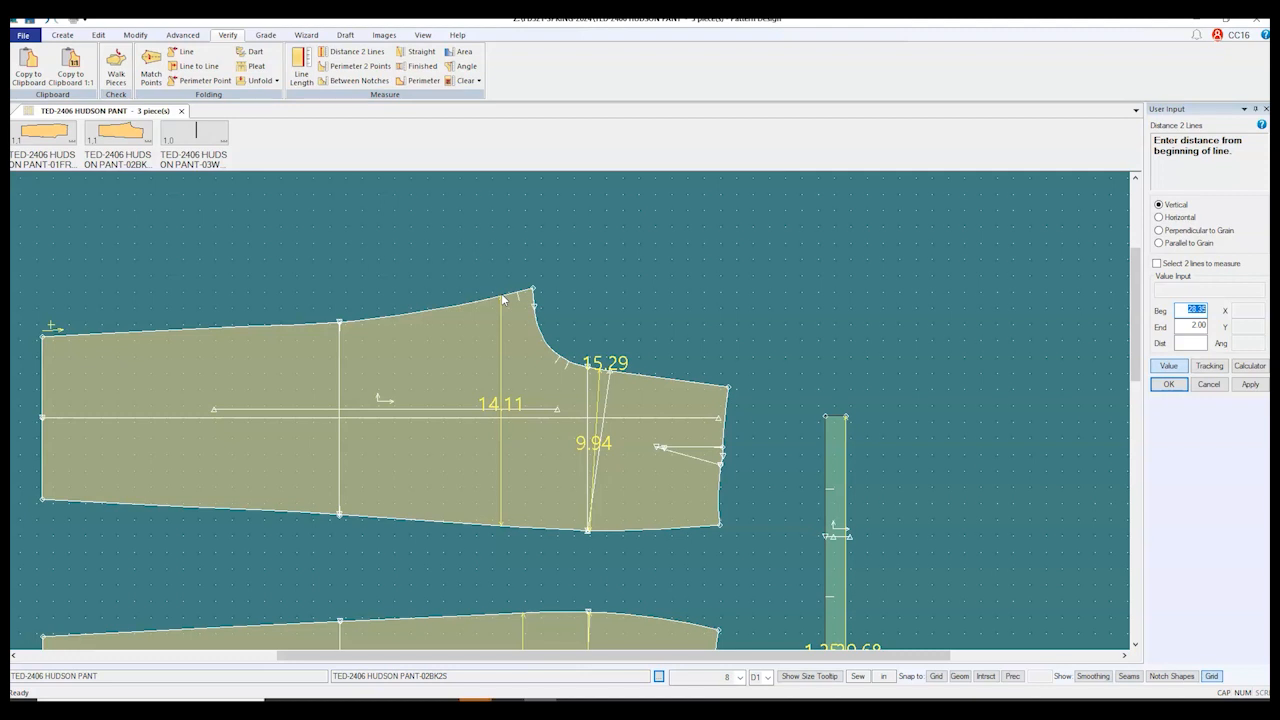
pyautogui.press('Return')
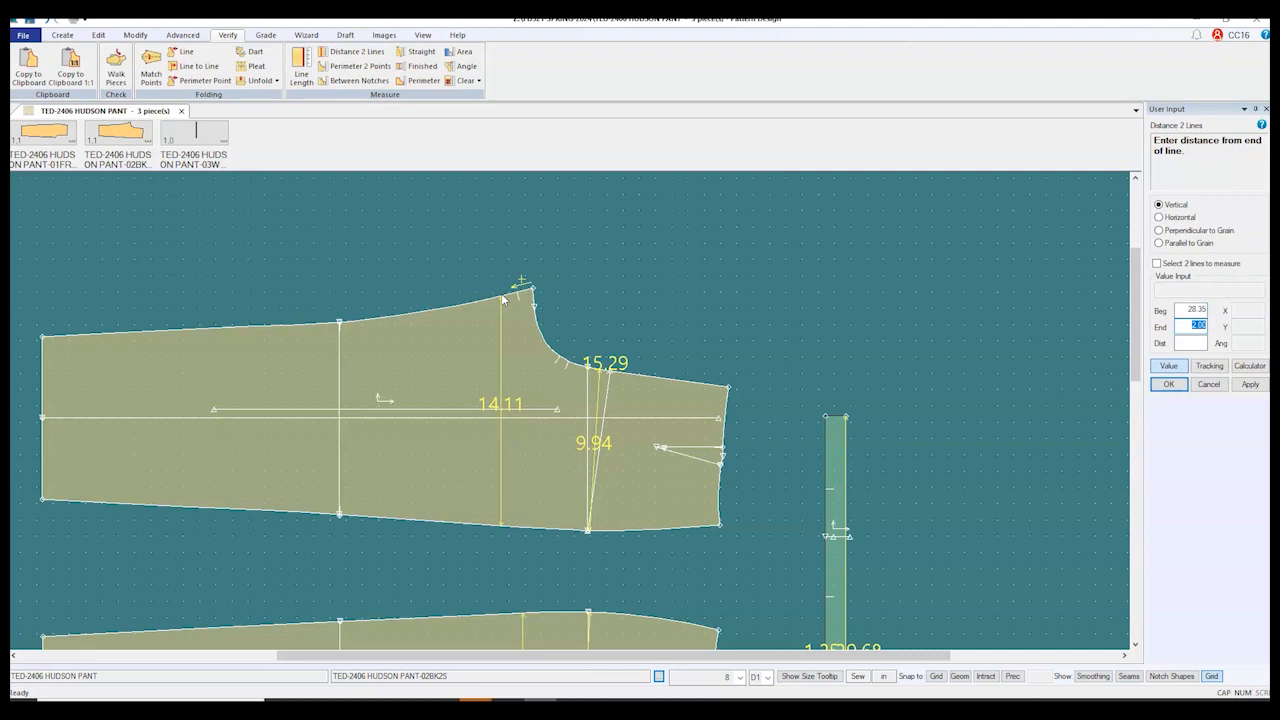
pyautogui.press('Return')
pyautogui.rightClick(591, 253)
pyautogui.click(592, 254)
pyautogui.rightClick(592, 254)
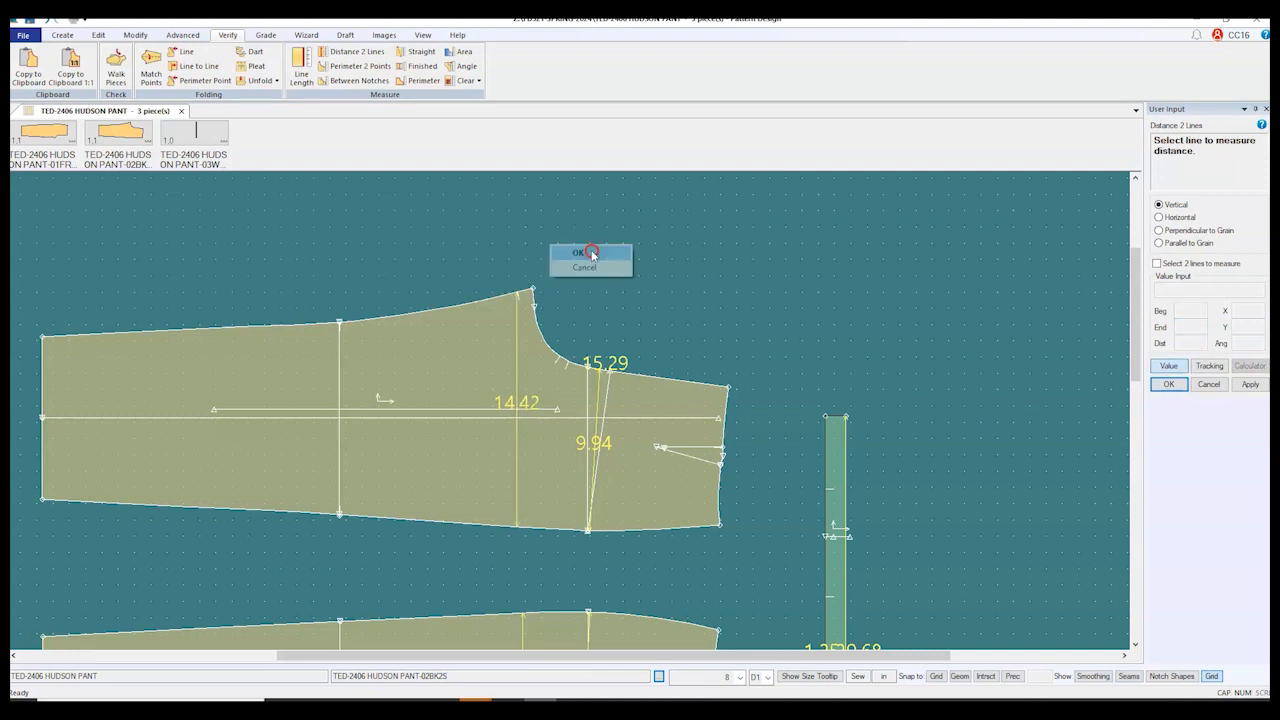
pyautogui.click(592, 254)
# - Move the front pant piece up so it lies closer to the back piece
pyautogui.scroll(-3, 591, 250)
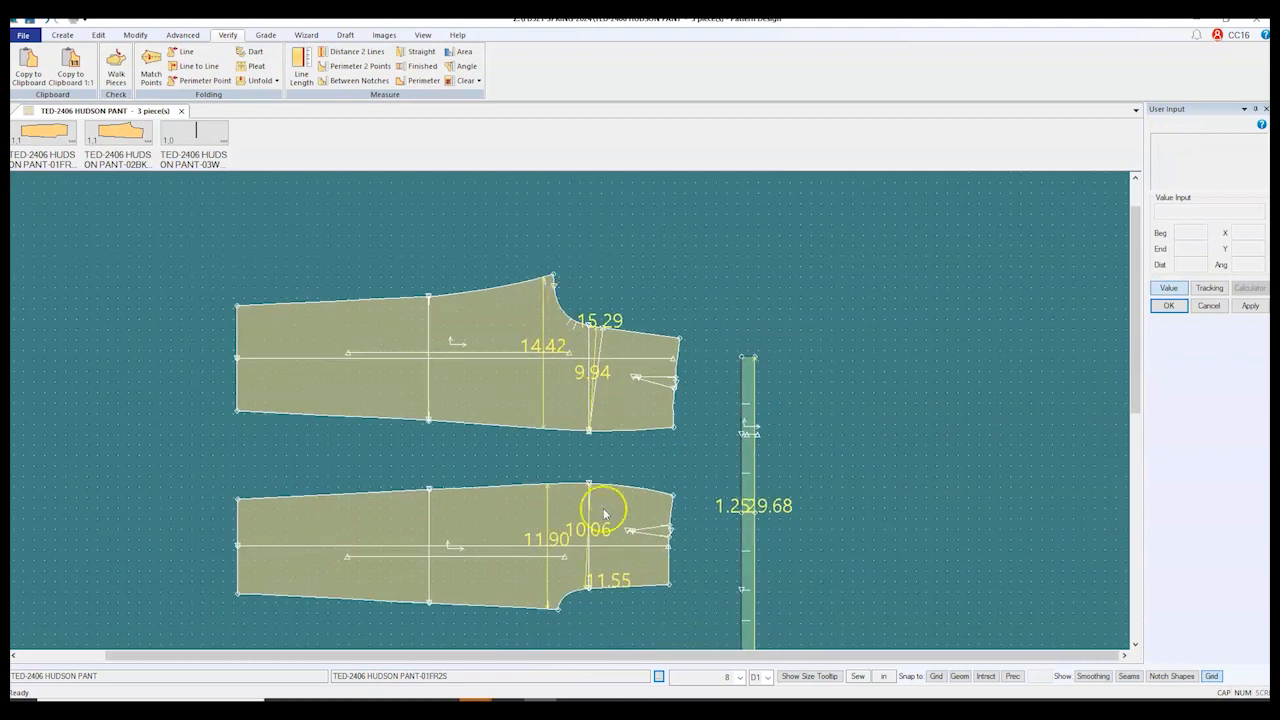
pyautogui.click(606, 517)
pyautogui.click(606, 480)
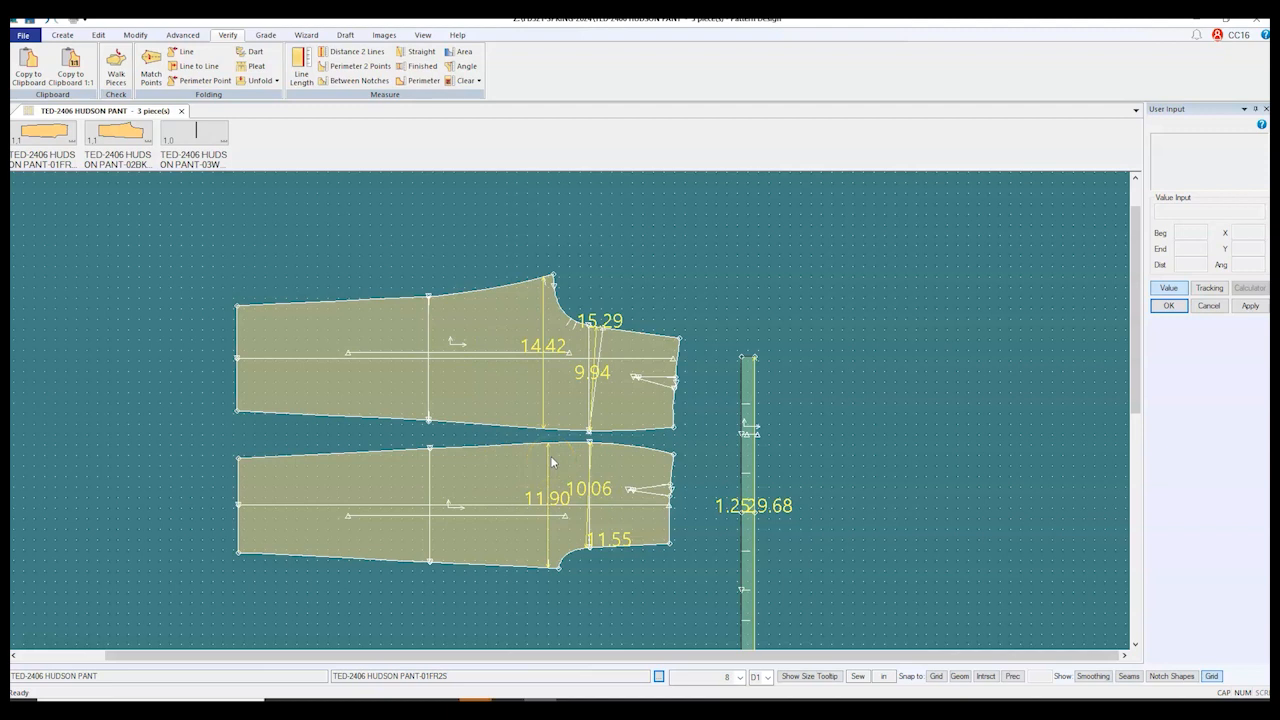
pyautogui.click(650, 476)
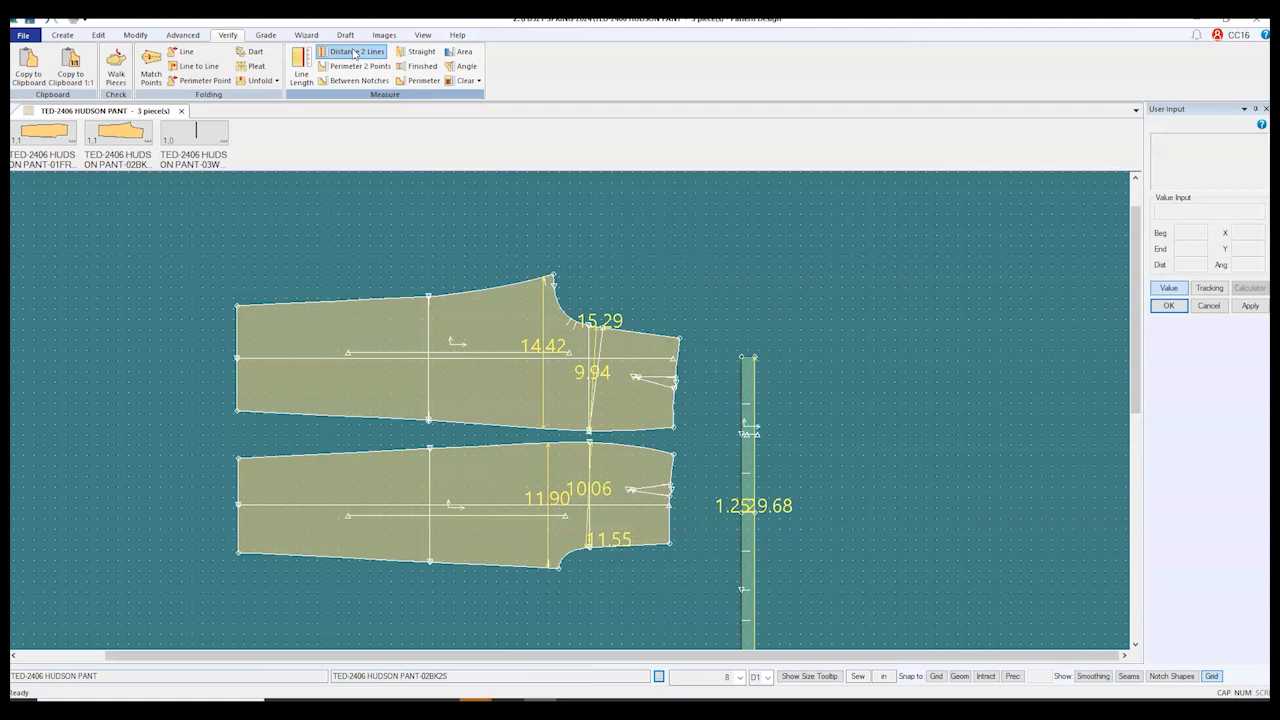
pyautogui.click(323, 52)
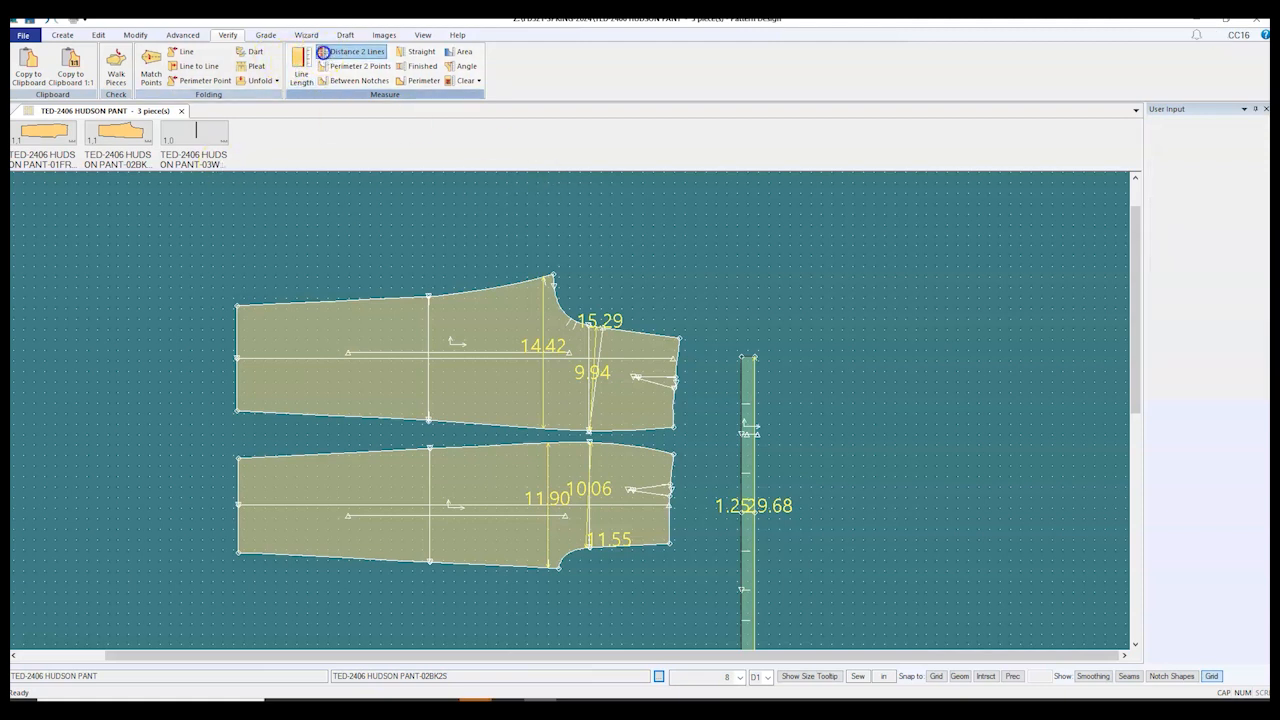
pyautogui.scroll(2, 603, 645)
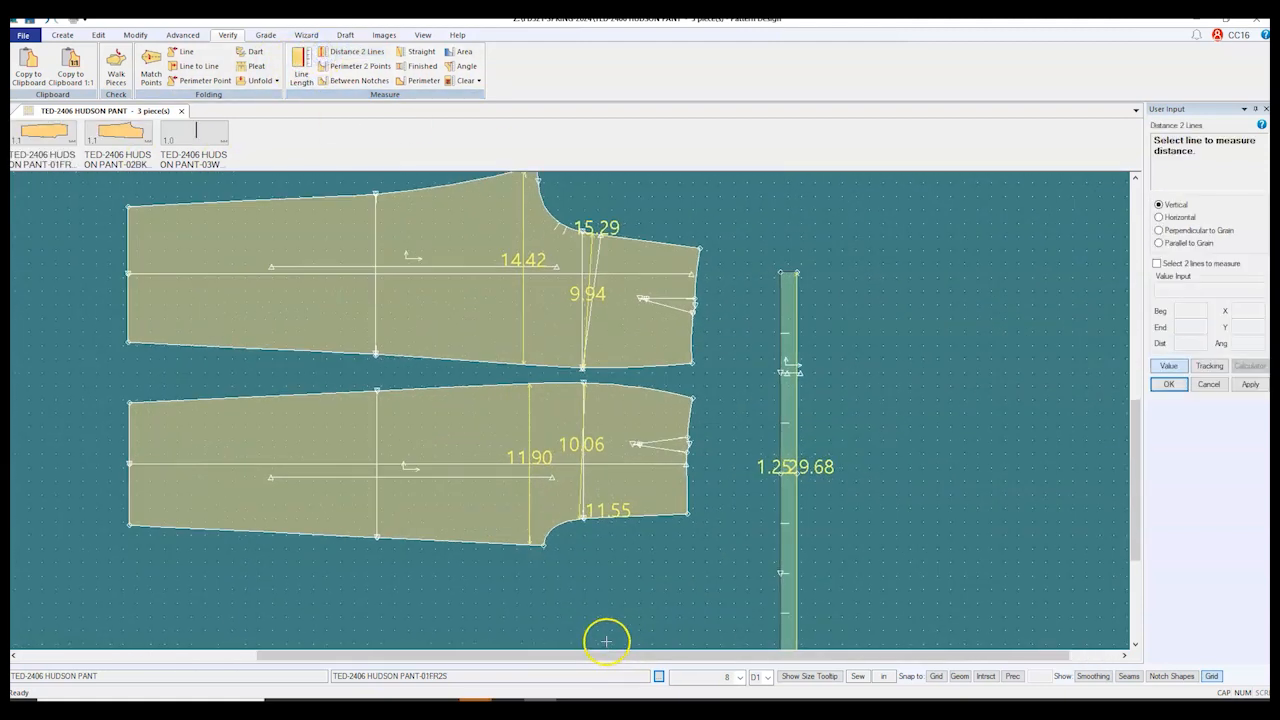
pyautogui.click(489, 545)
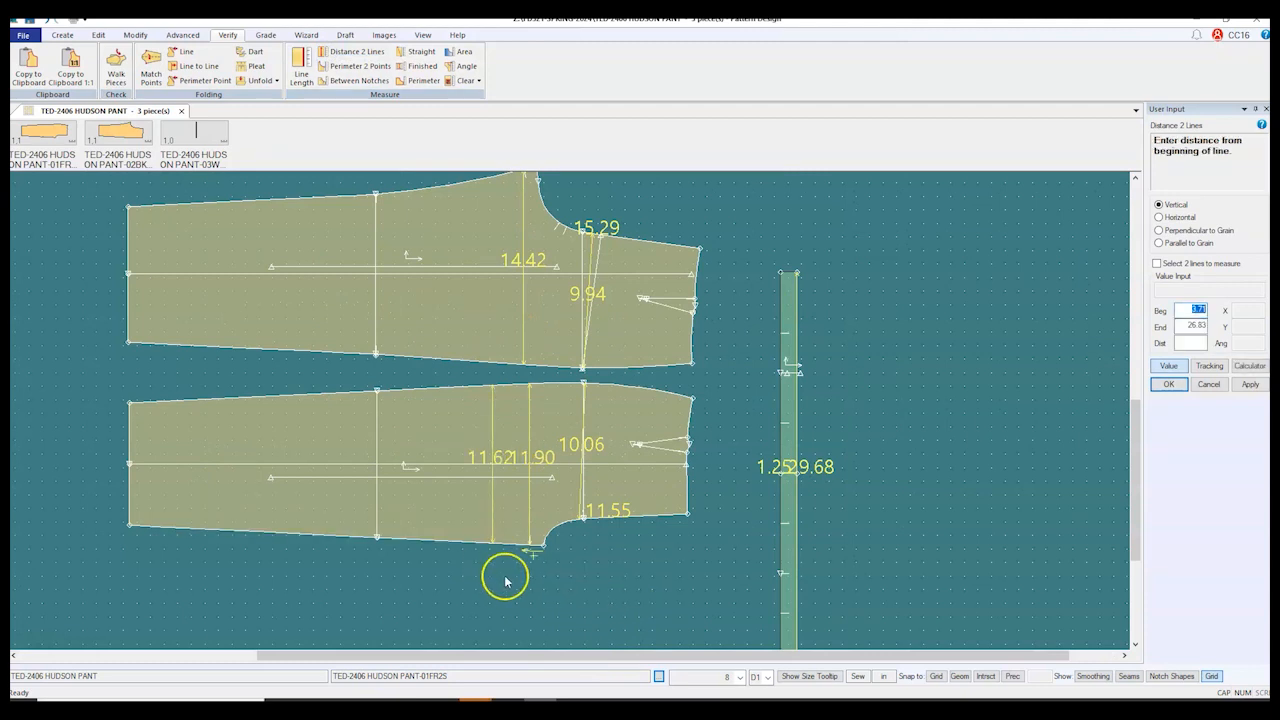
pyautogui.click(537, 597)
pyautogui.click(547, 587)
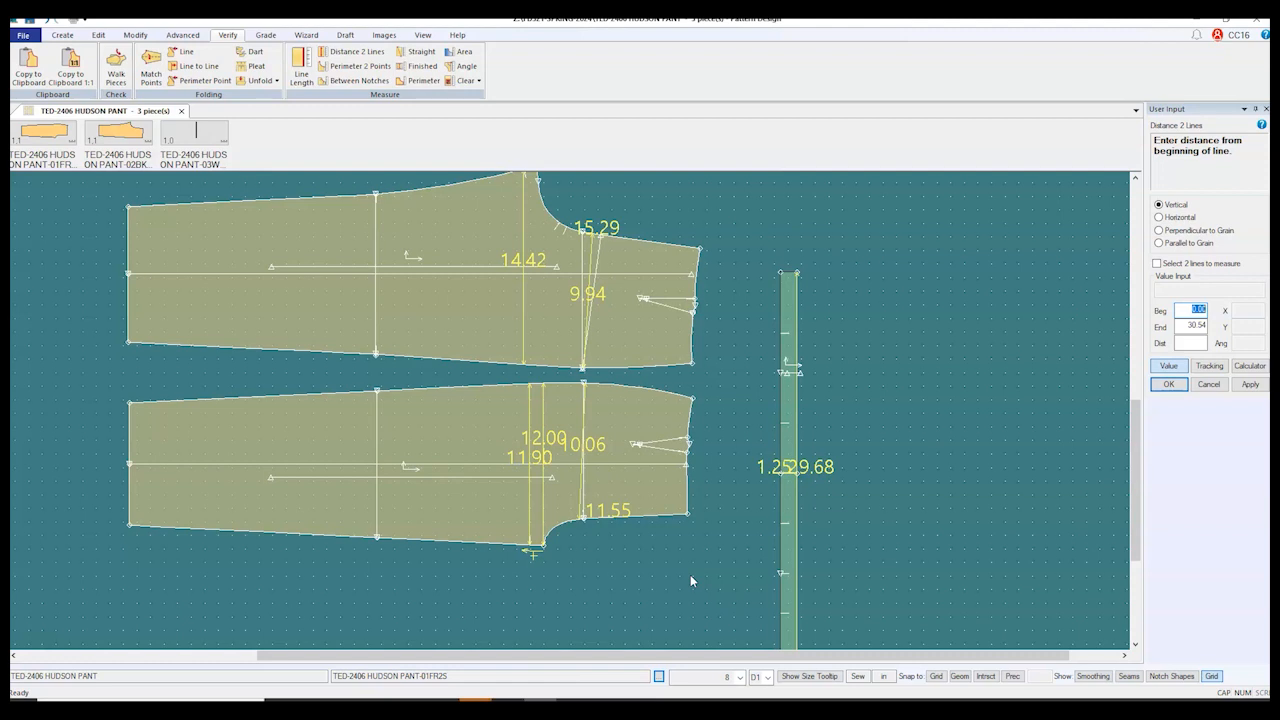
pyautogui.scroll(-2, 685, 580)
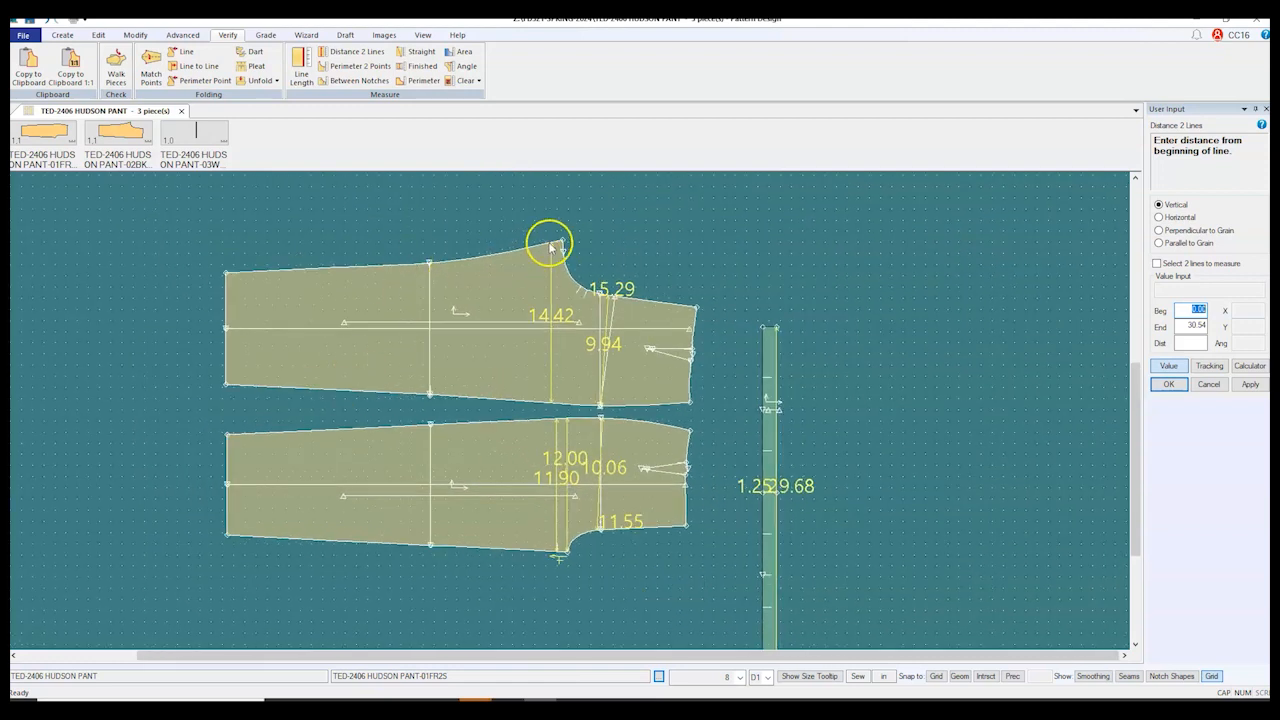
pyautogui.click(1208, 384)
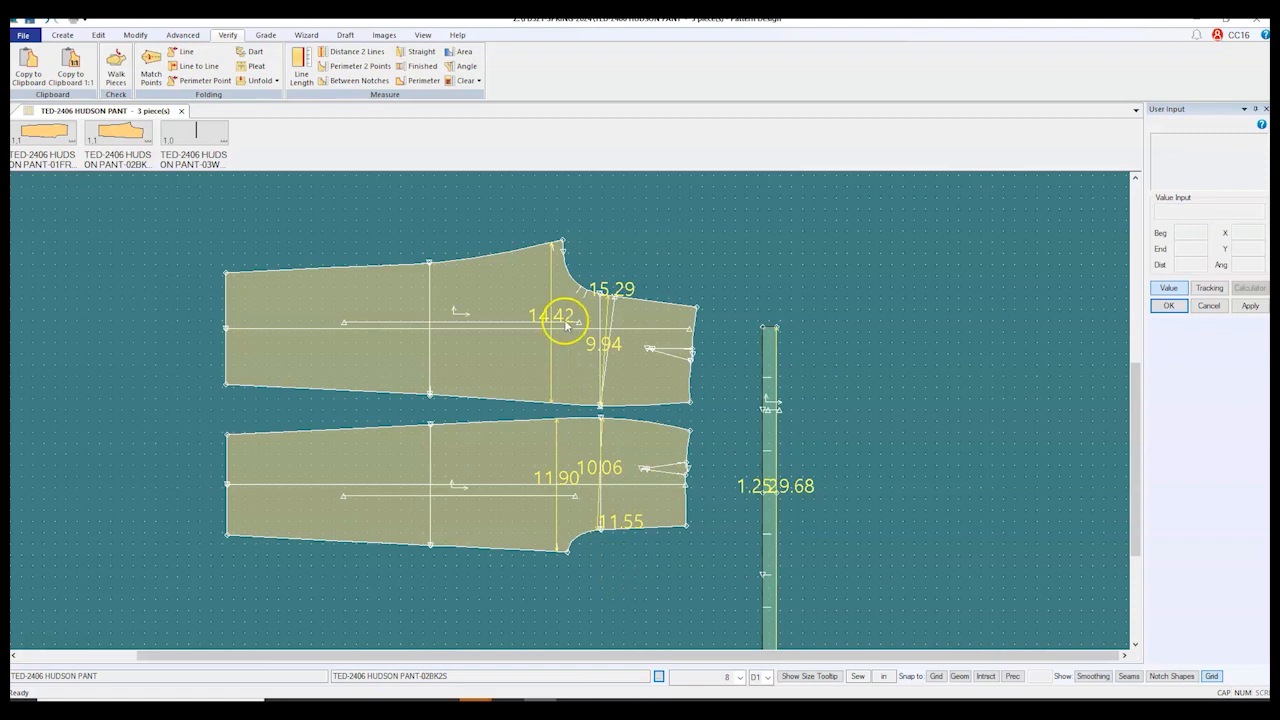
pyautogui.scroll(5, 540, 550)
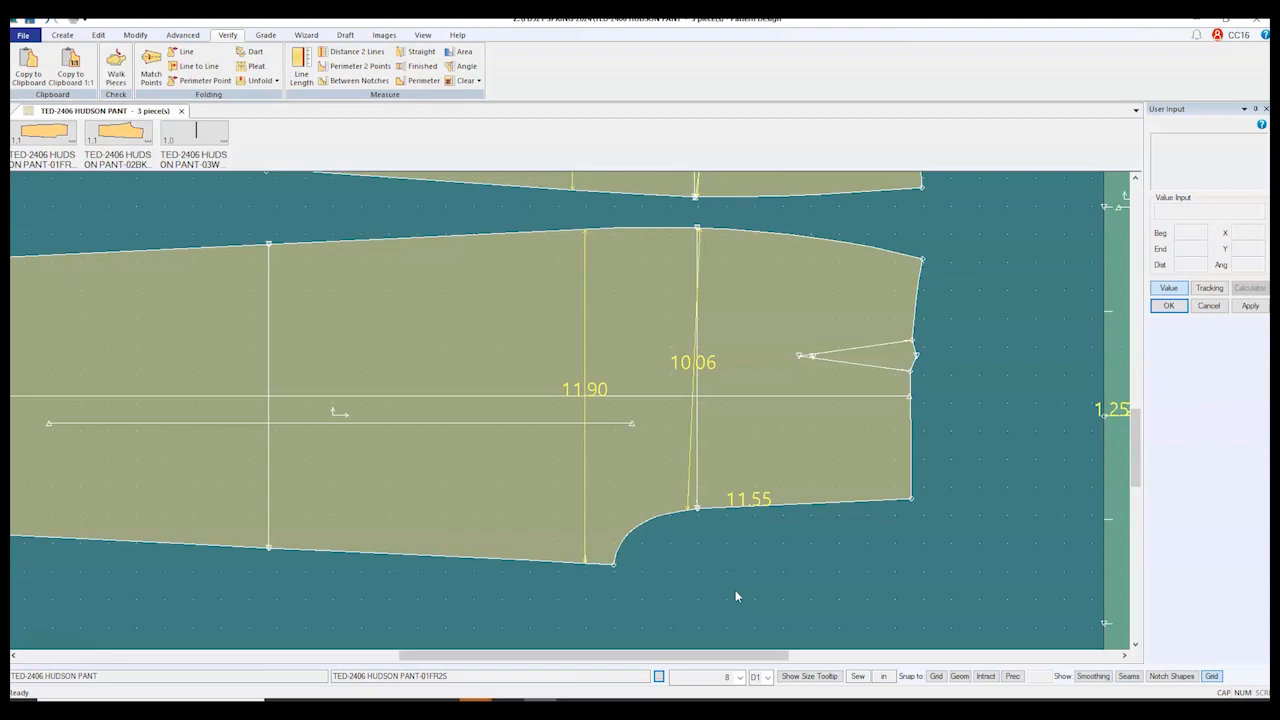
pyautogui.scroll(-1, 735, 596)
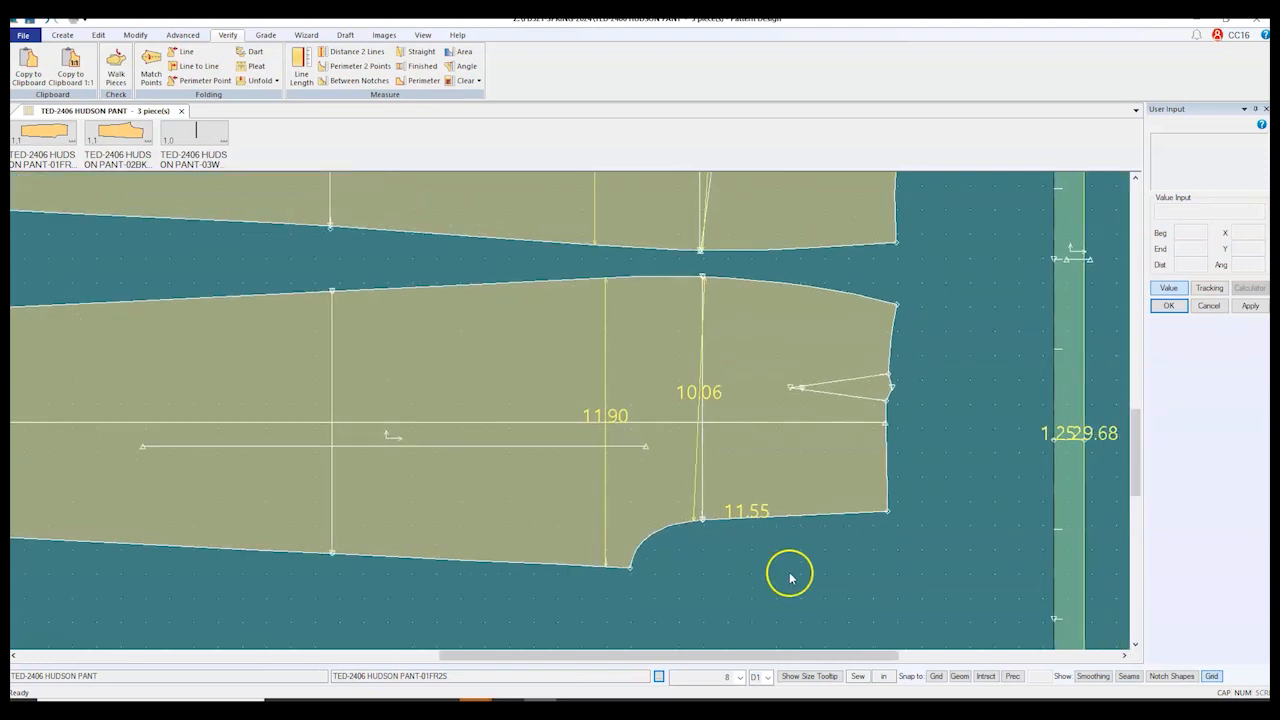
pyautogui.scroll(-1, 795, 572)
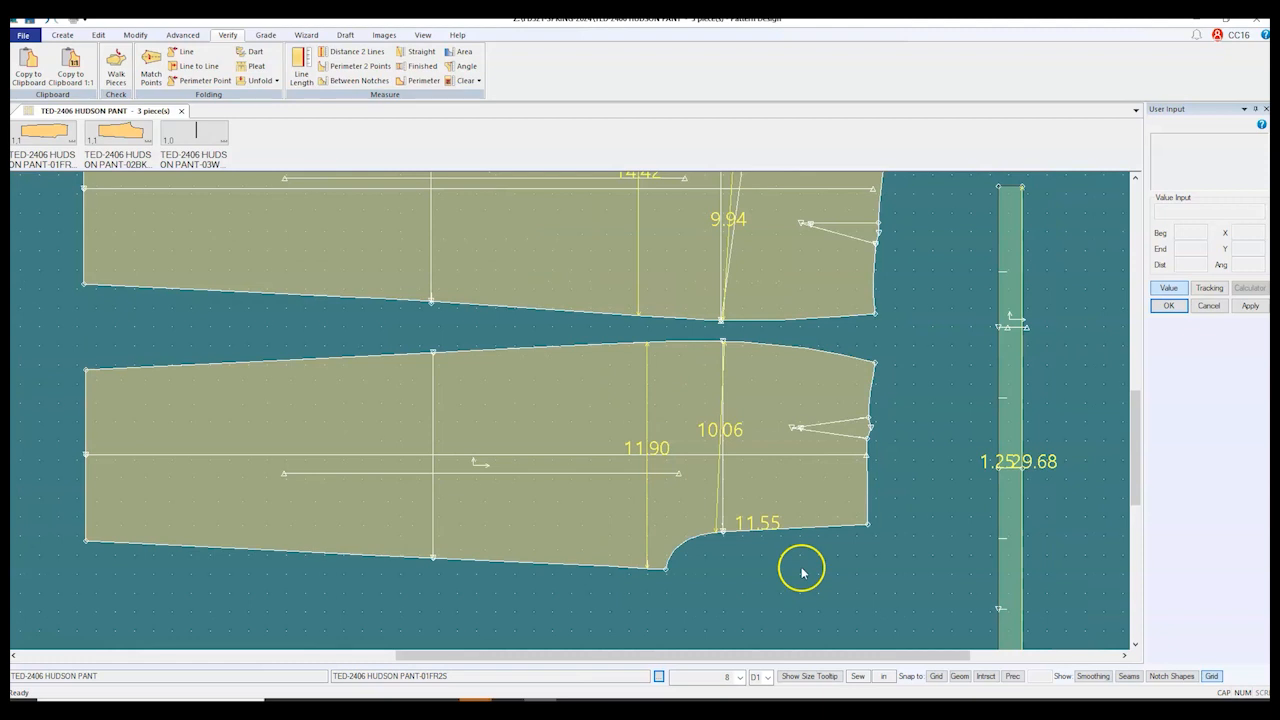
pyautogui.click(367, 57)
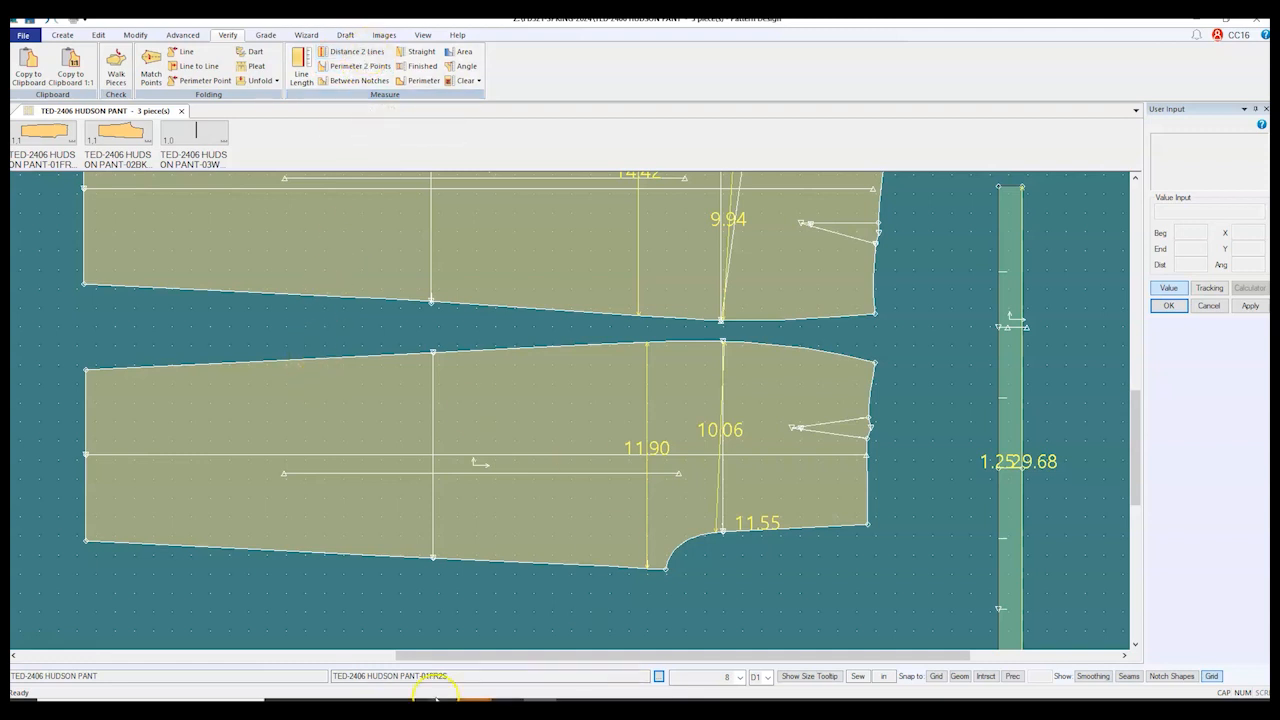
pyautogui.click(508, 706)
pyautogui.scroll(3, 666, 510)
pyautogui.scroll(-1, 666, 515)
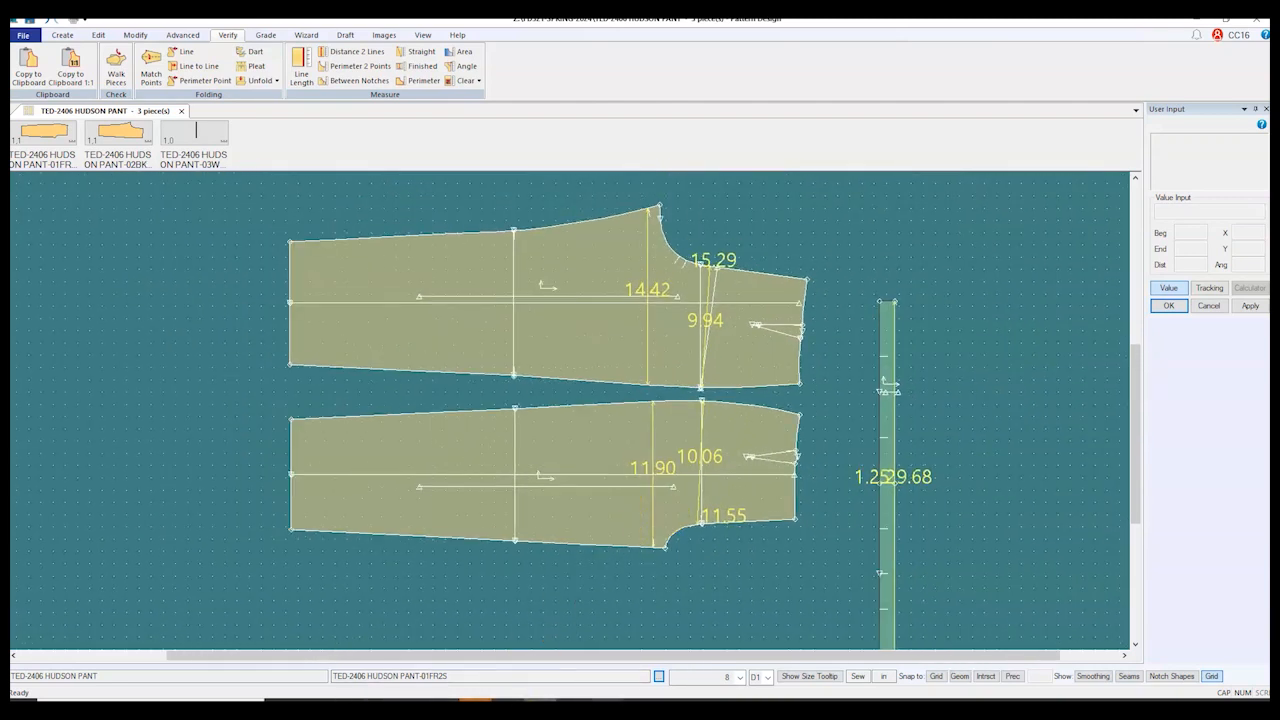
# - Switch to Calculator and add the front and back thigh widths, 11.9 + 14.42, to get the full thigh measurement
pyautogui.click(606, 706)
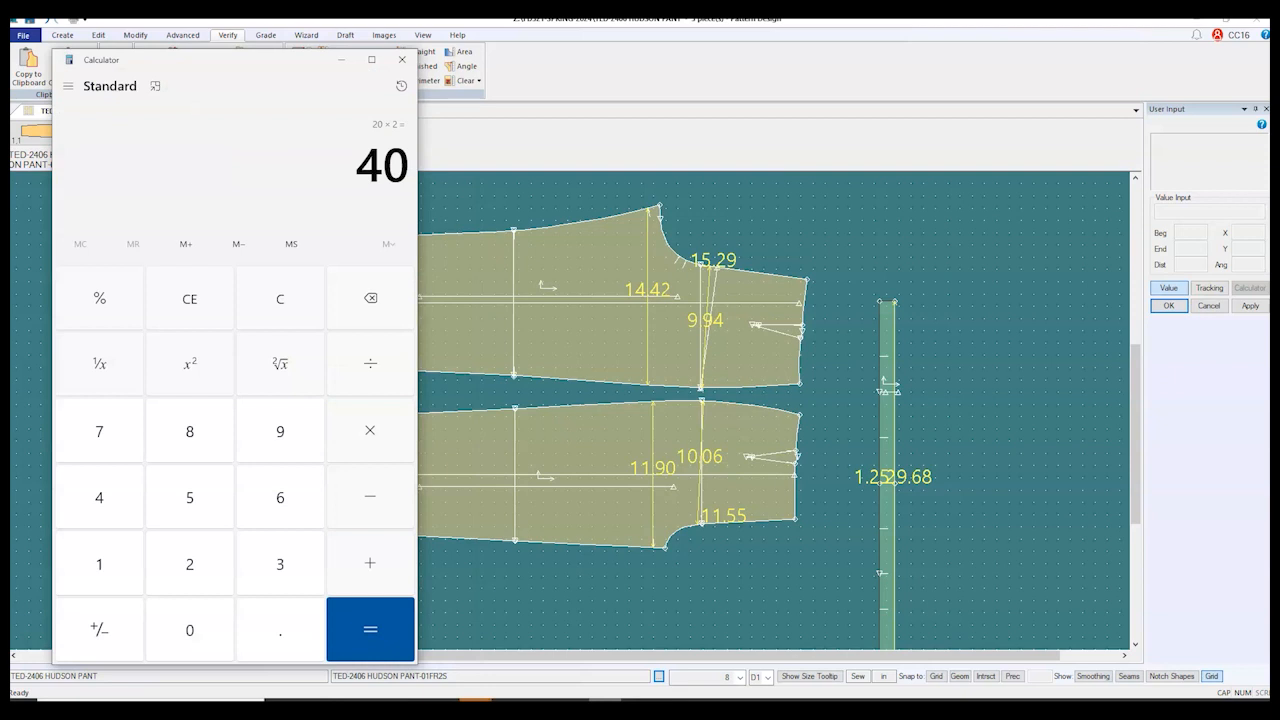
pyautogui.click(272, 302)
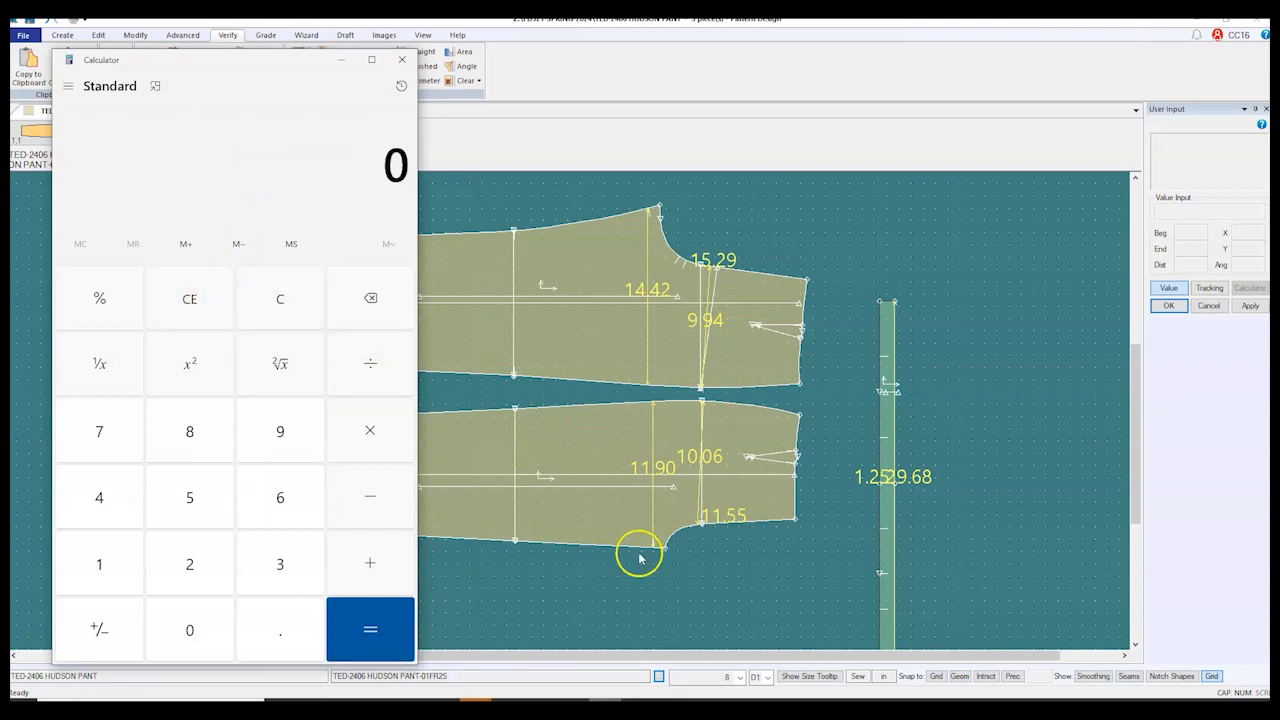
pyautogui.doubleClick(99, 563)
pyautogui.click(267, 627)
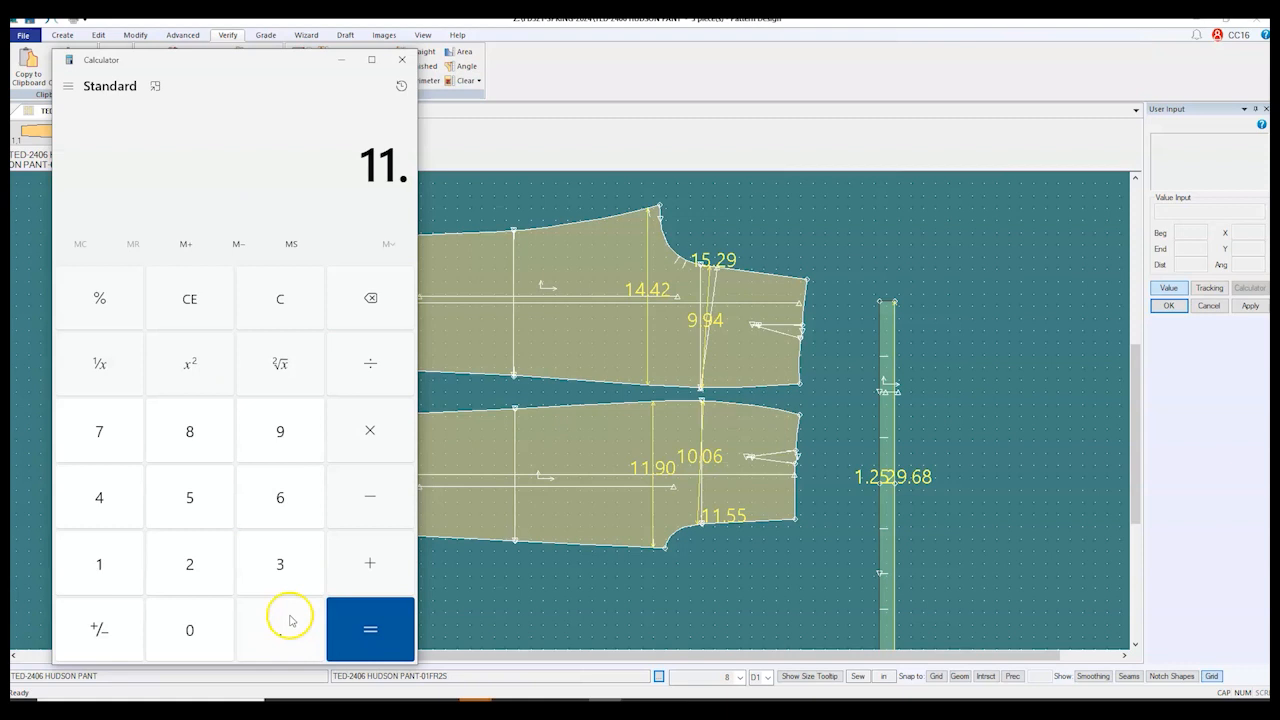
pyautogui.click(284, 430)
pyautogui.click(368, 566)
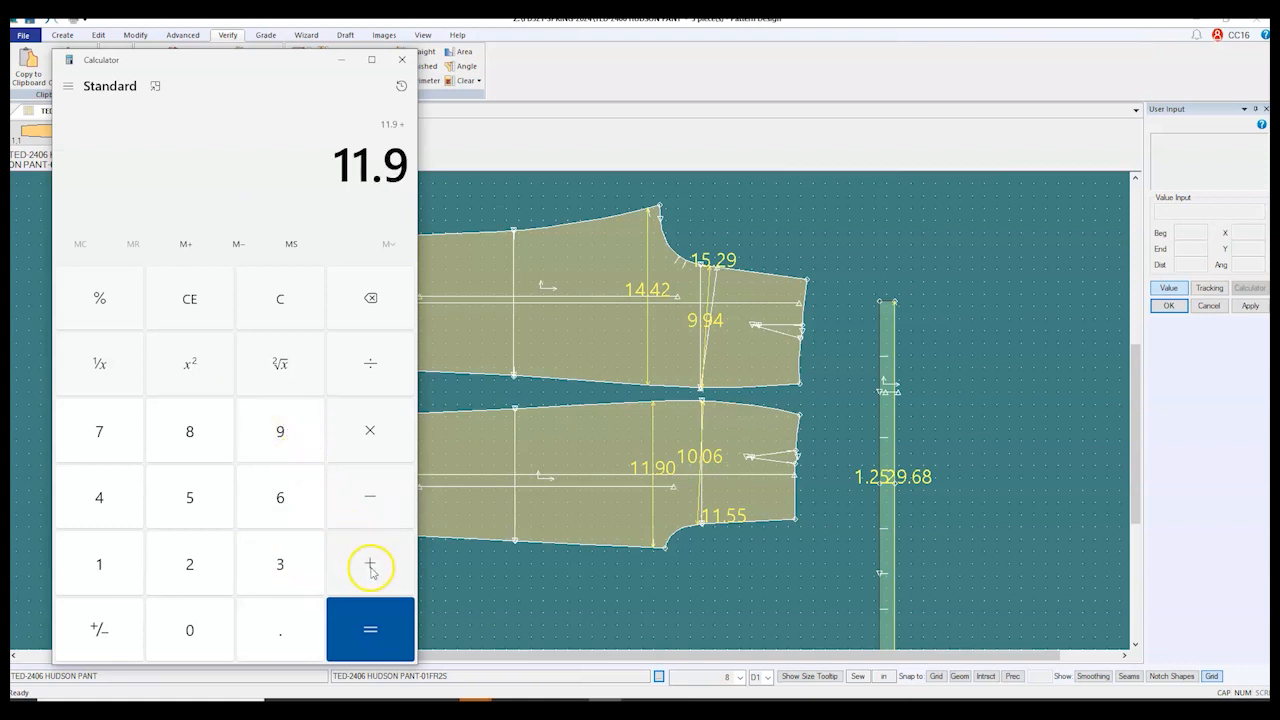
pyautogui.click(99, 563)
pyautogui.click(100, 500)
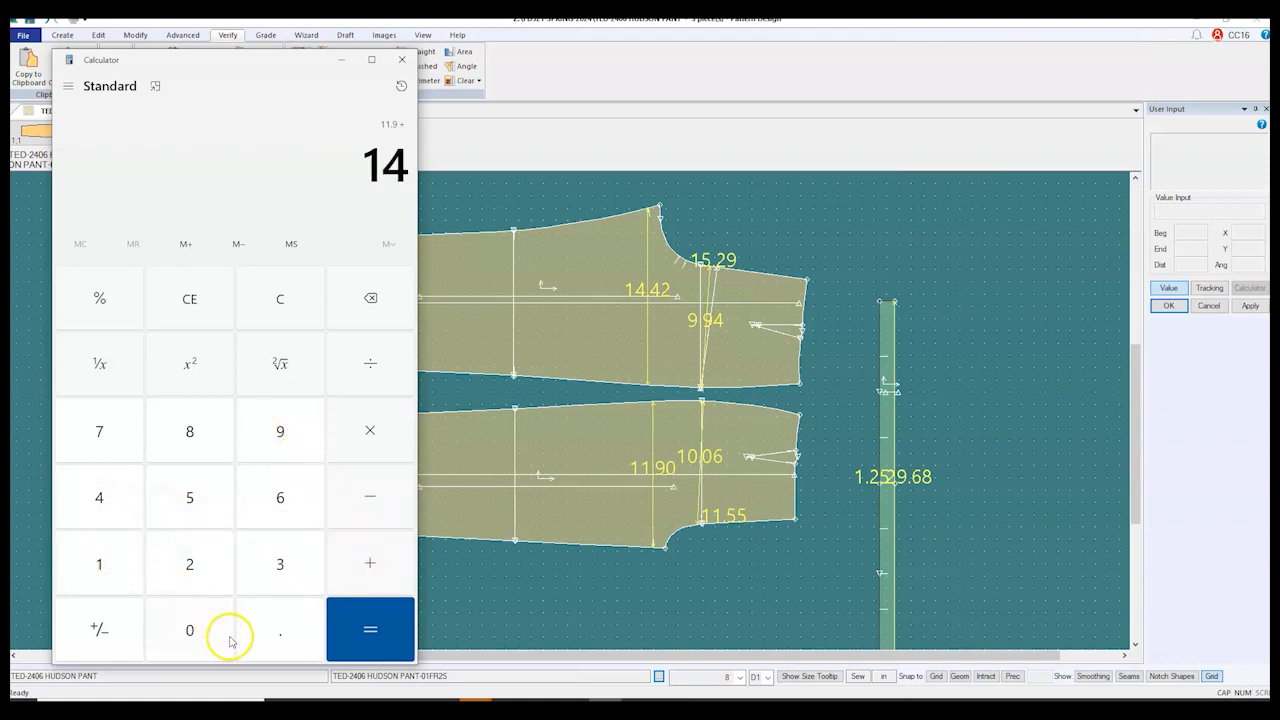
pyautogui.click(280, 632)
pyautogui.click(110, 508)
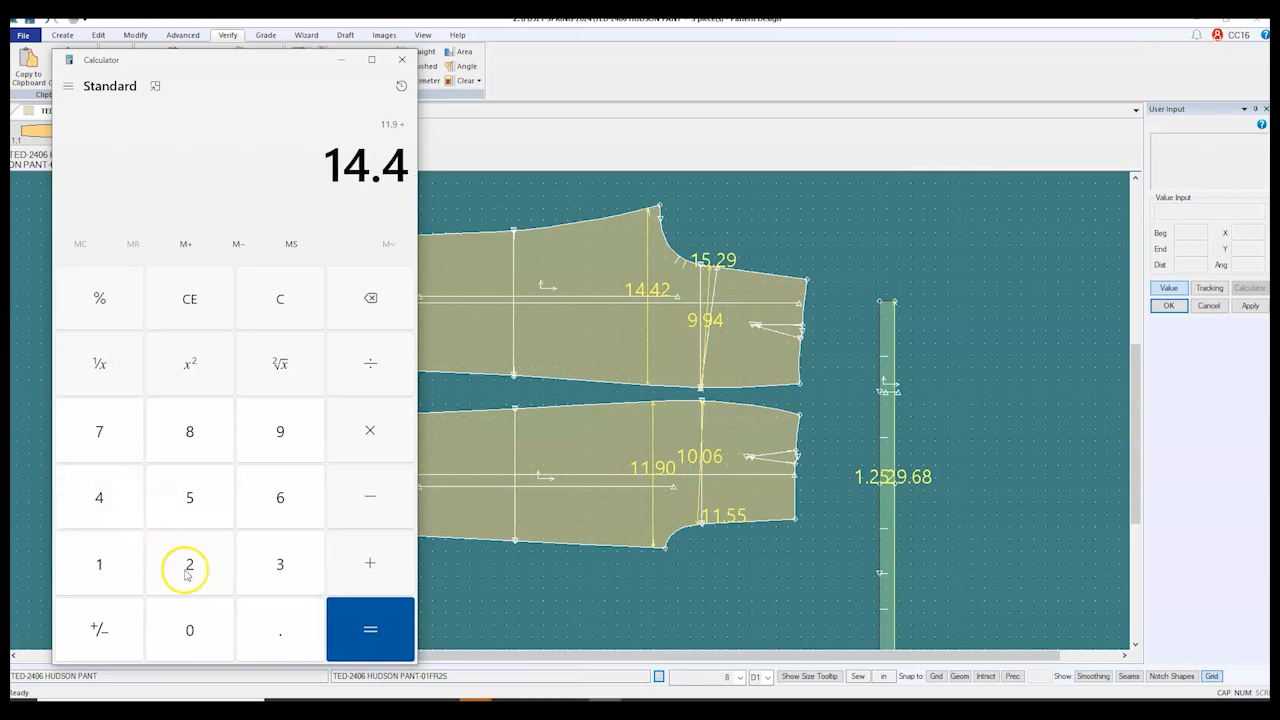
pyautogui.click(185, 564)
pyautogui.click(372, 626)
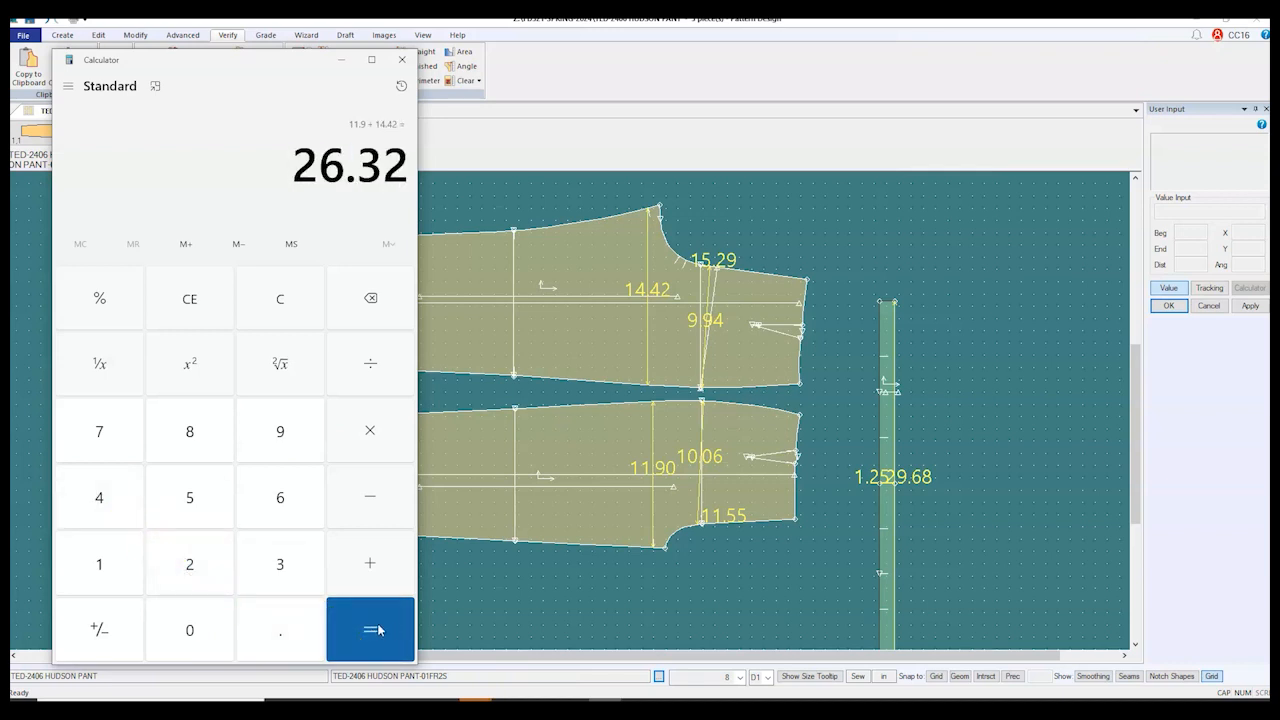
pyautogui.click(342, 62)
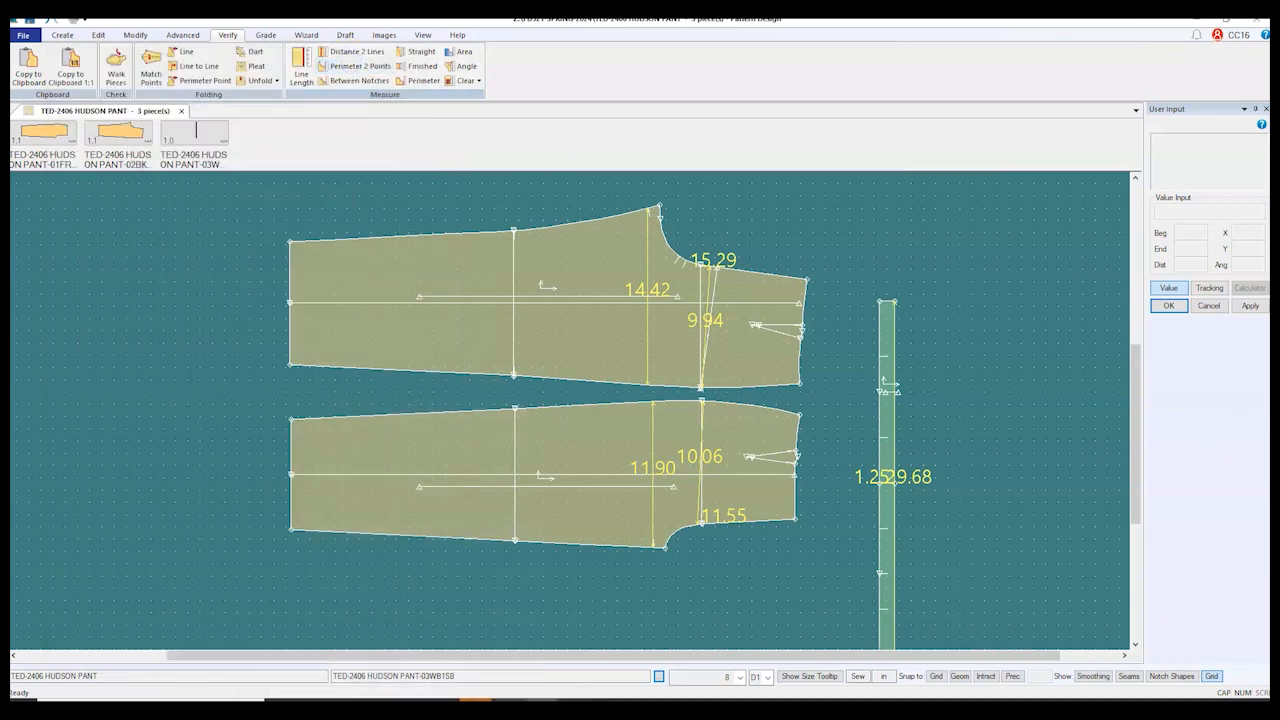
# - Switch to the Excel tech pack and enter 26 3/8" as the pattern spec for Thigh 1" Below Crotch Seam
pyautogui.click(508, 702)
pyautogui.click(450, 386)
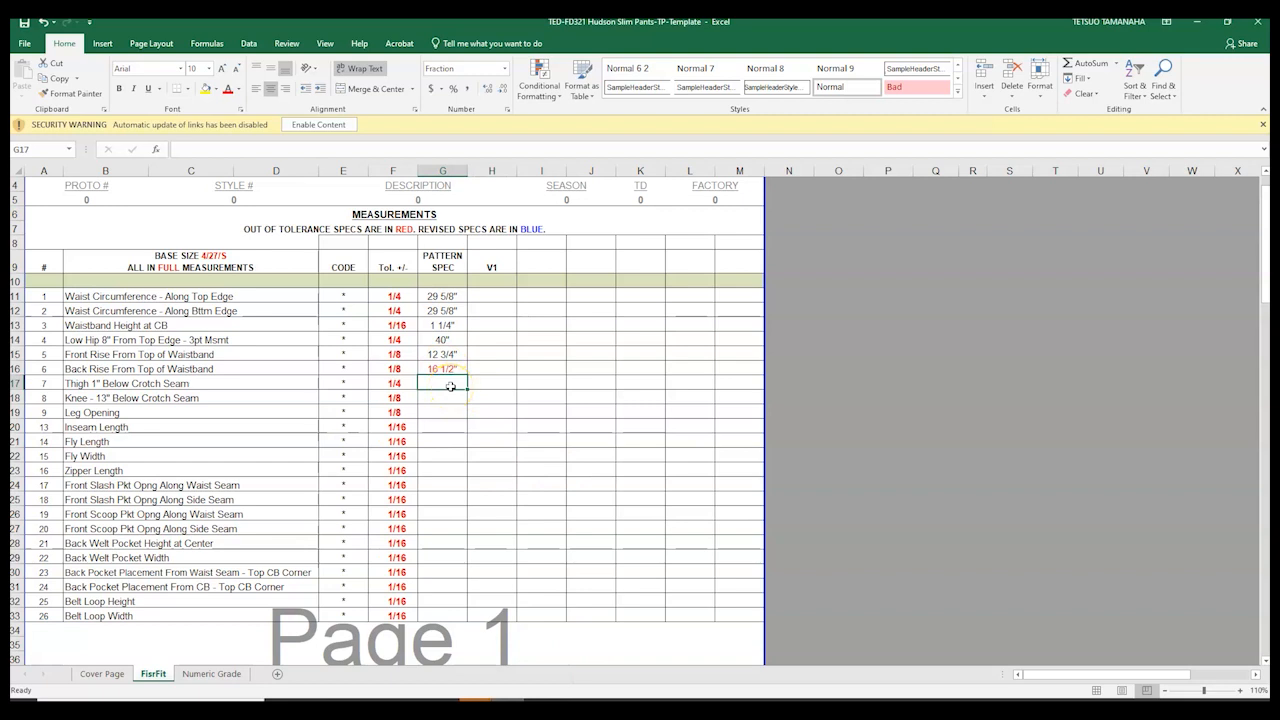
pyautogui.write('26 3/8"')
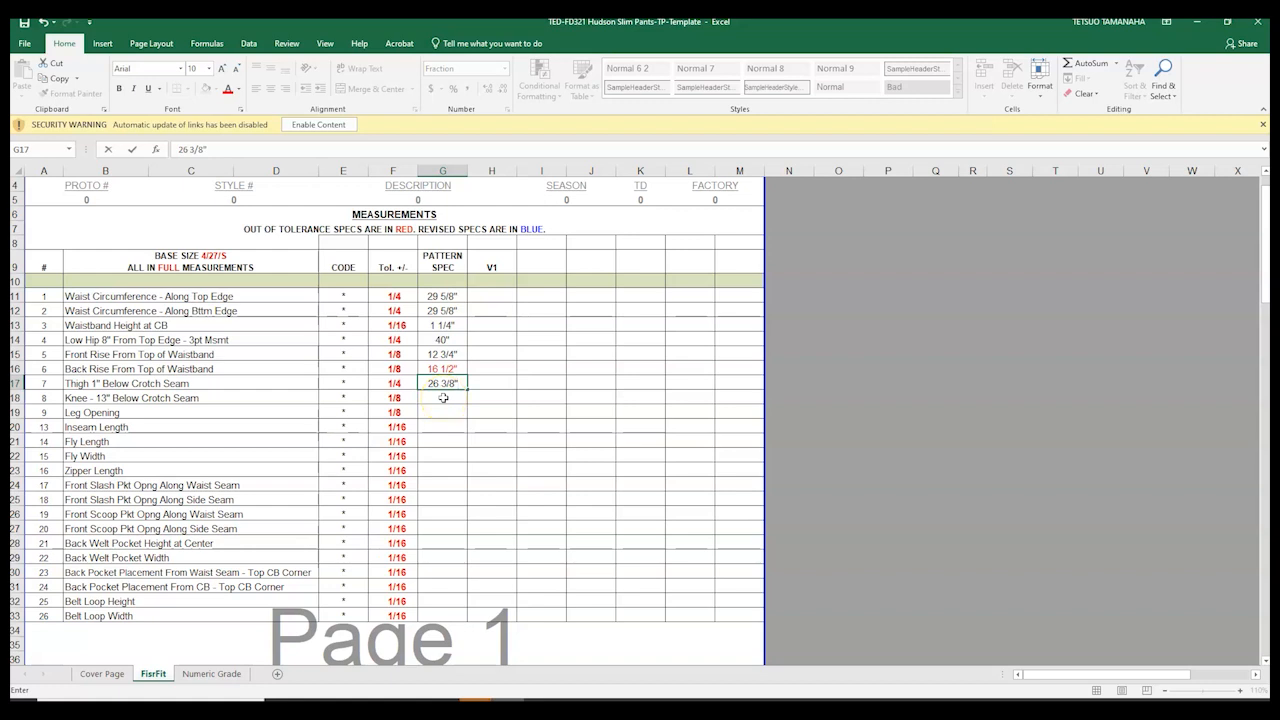
pyautogui.press('Return')
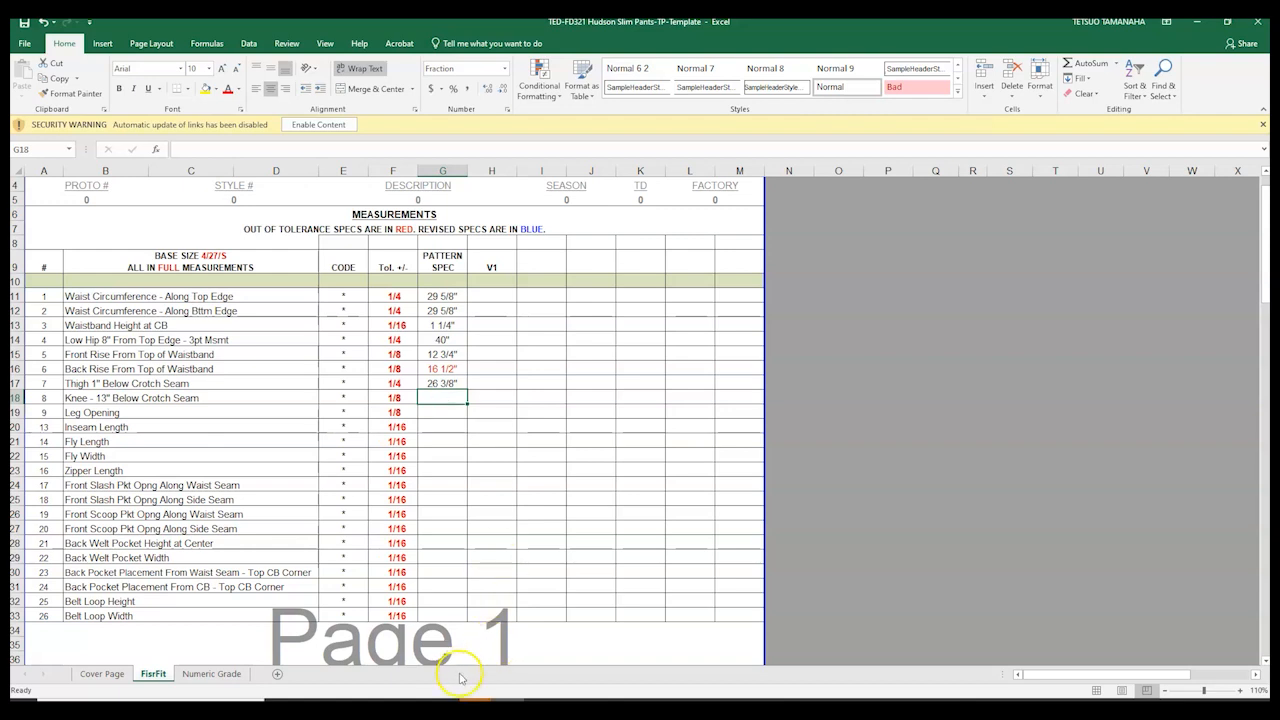
# - Switch to Pattern Design and measure the inseam lengths of the front and back pieces with Line Length
pyautogui.click(541, 708)
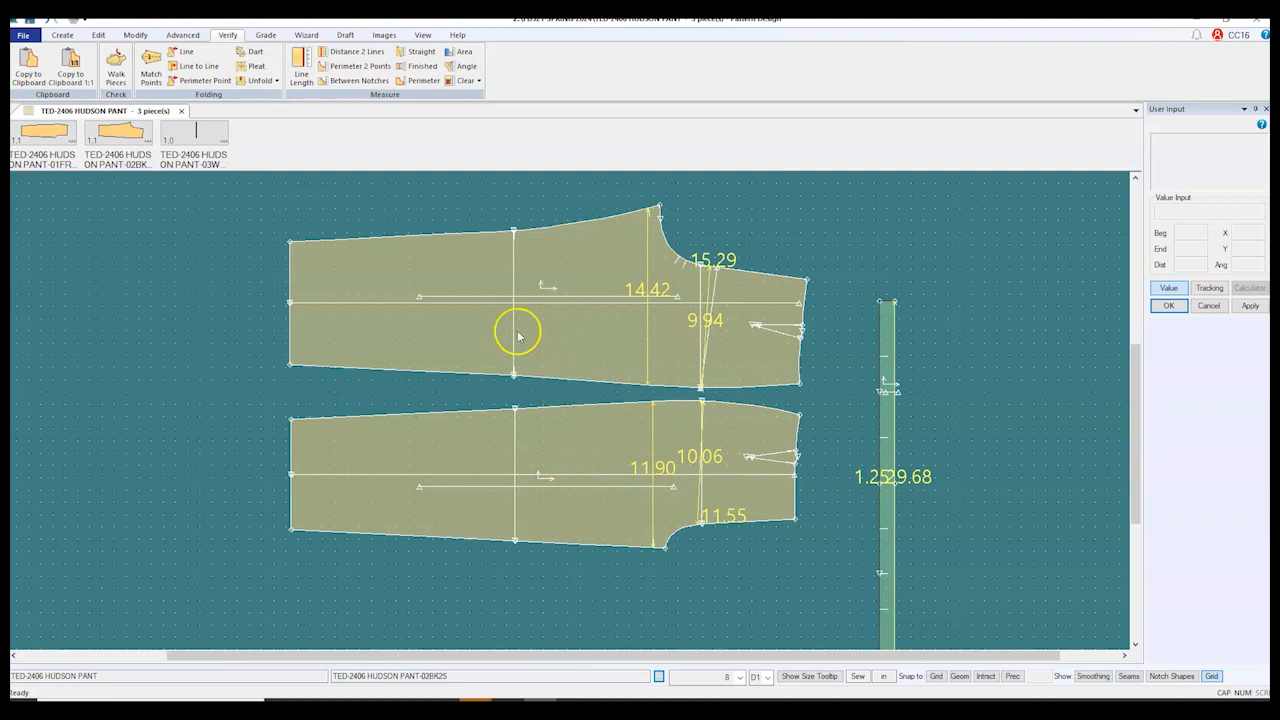
pyautogui.moveTo(508, 706)
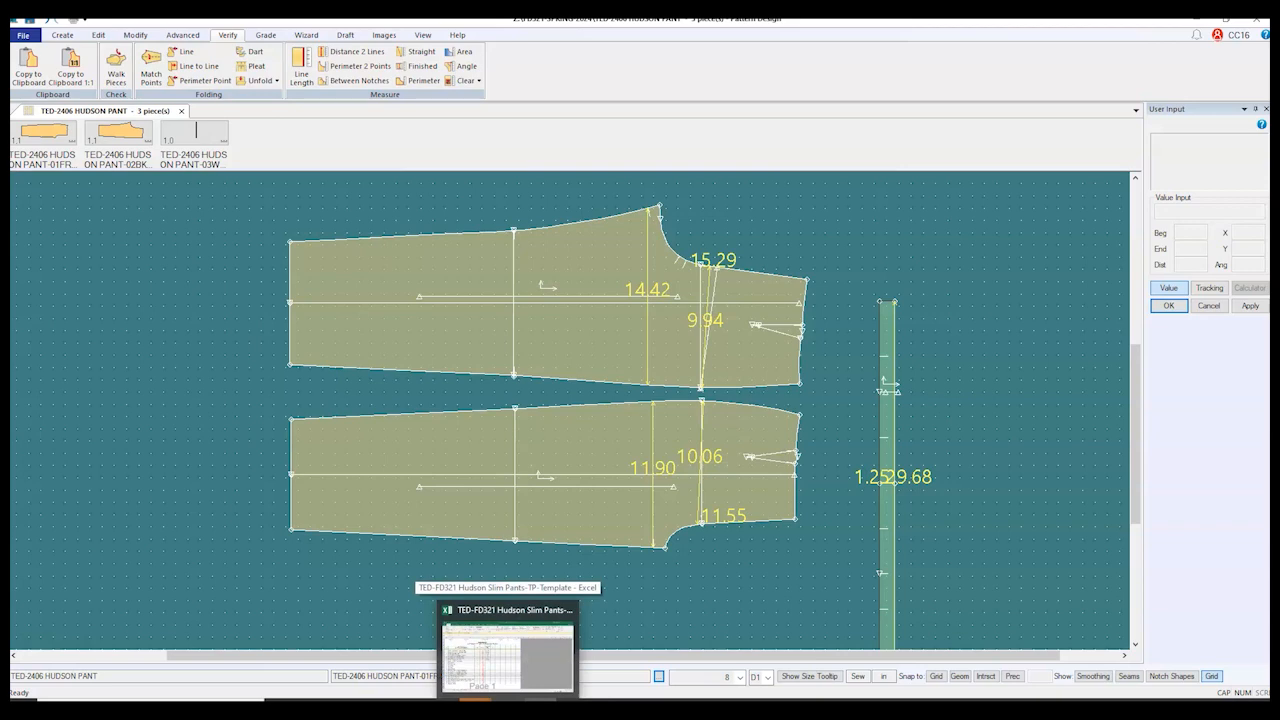
pyautogui.click(508, 655)
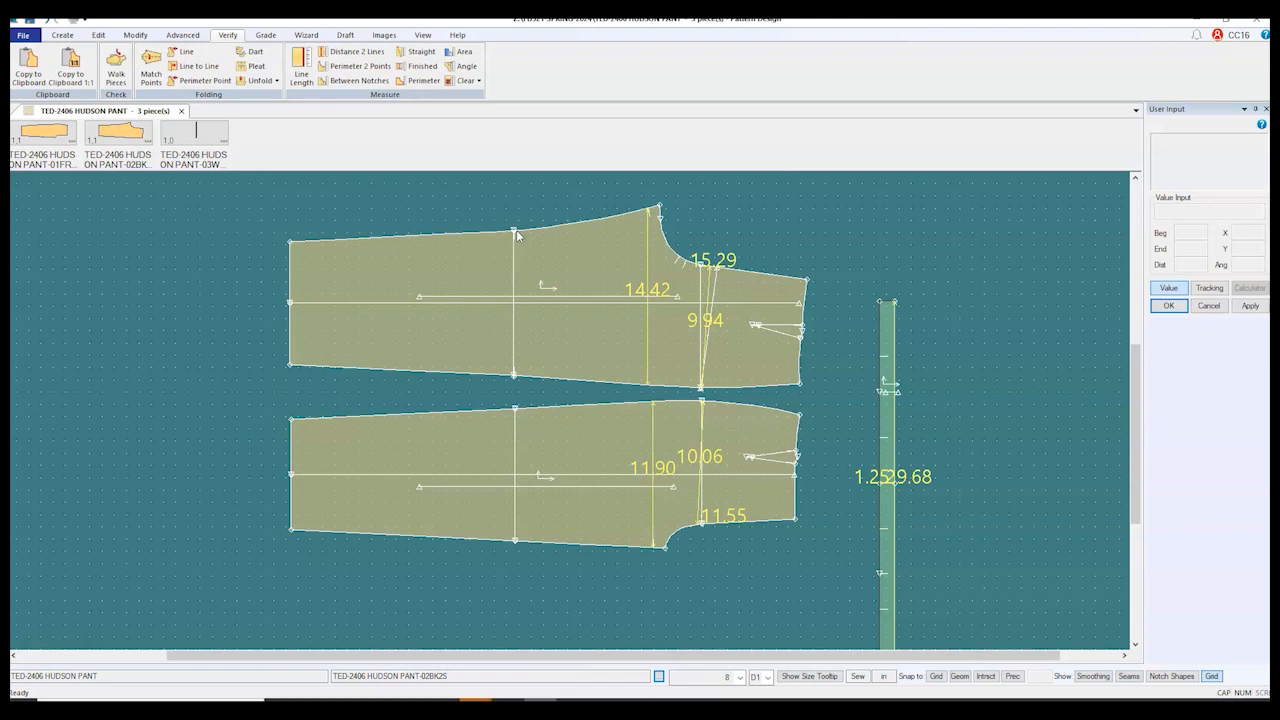
pyautogui.click(226, 35)
pyautogui.click(301, 67)
pyautogui.click(584, 546)
pyautogui.click(566, 218)
pyautogui.rightClick(574, 245)
pyautogui.click(574, 245)
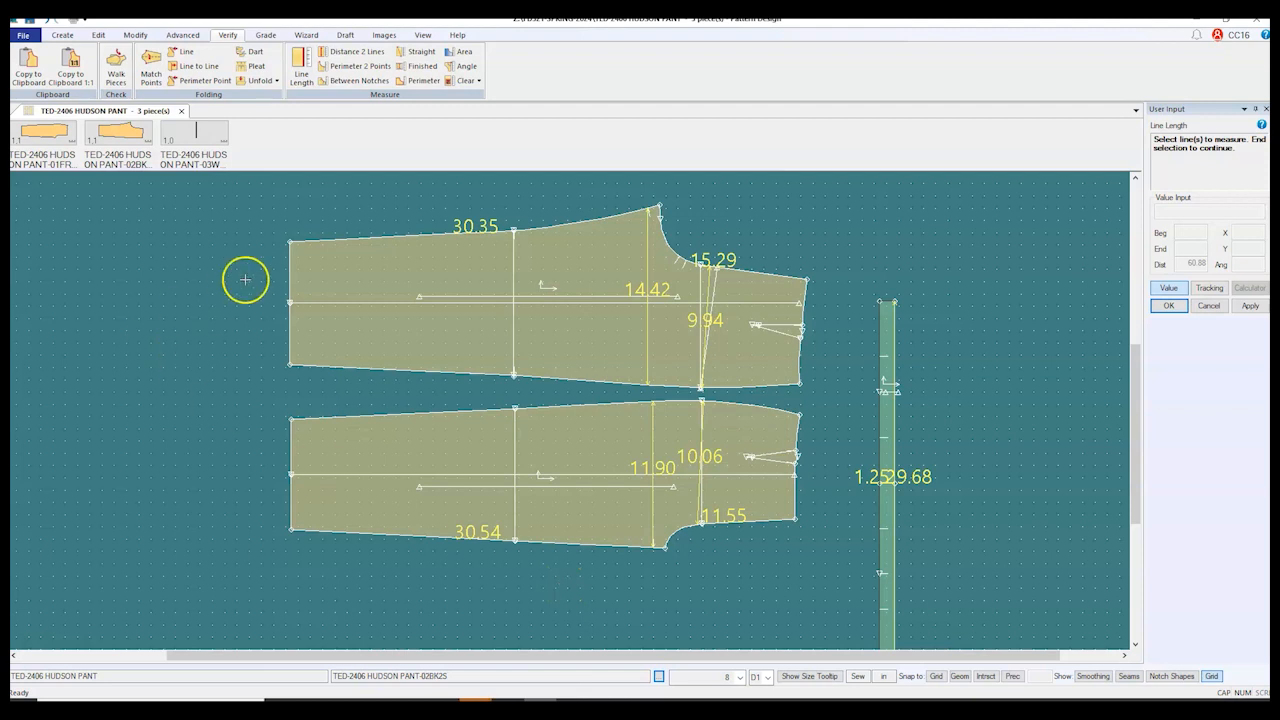
pyautogui.rightClick(200, 235)
pyautogui.click(200, 240)
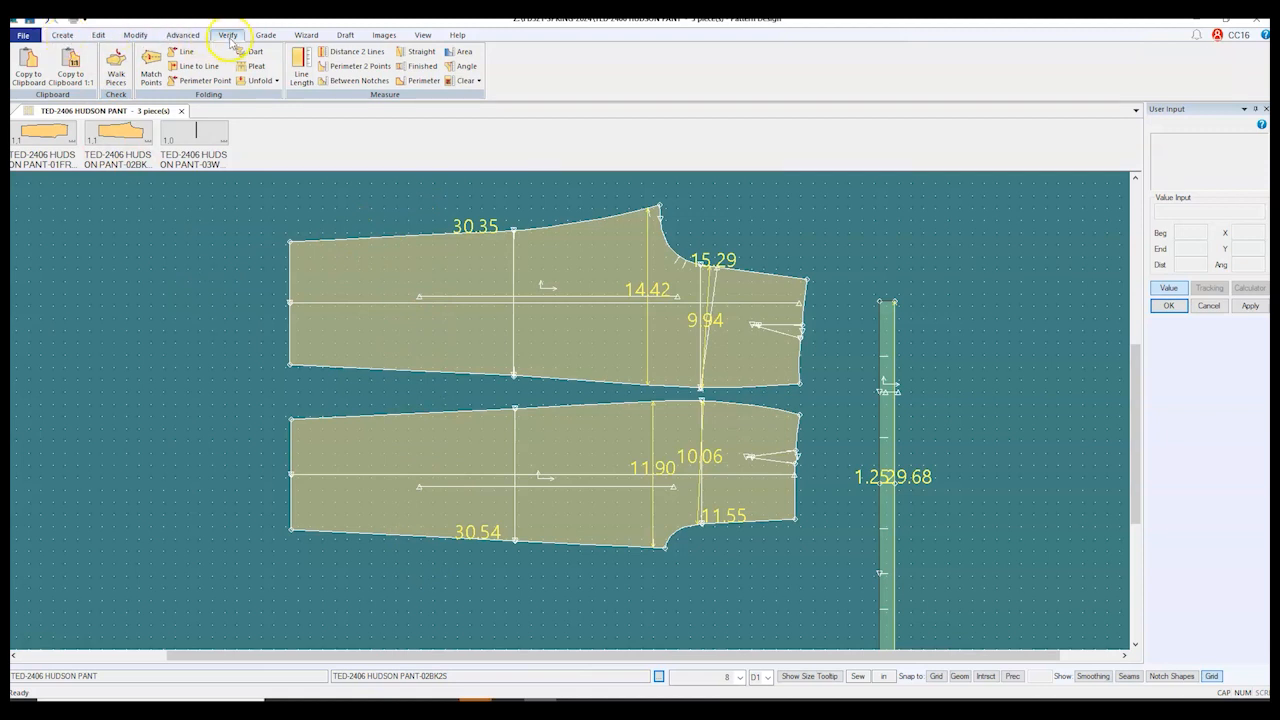
# - Measure the front piece's vertical knee width with Distance 2 Lines, 13 inches below the crotch point along the inseam
pyautogui.click(345, 51)
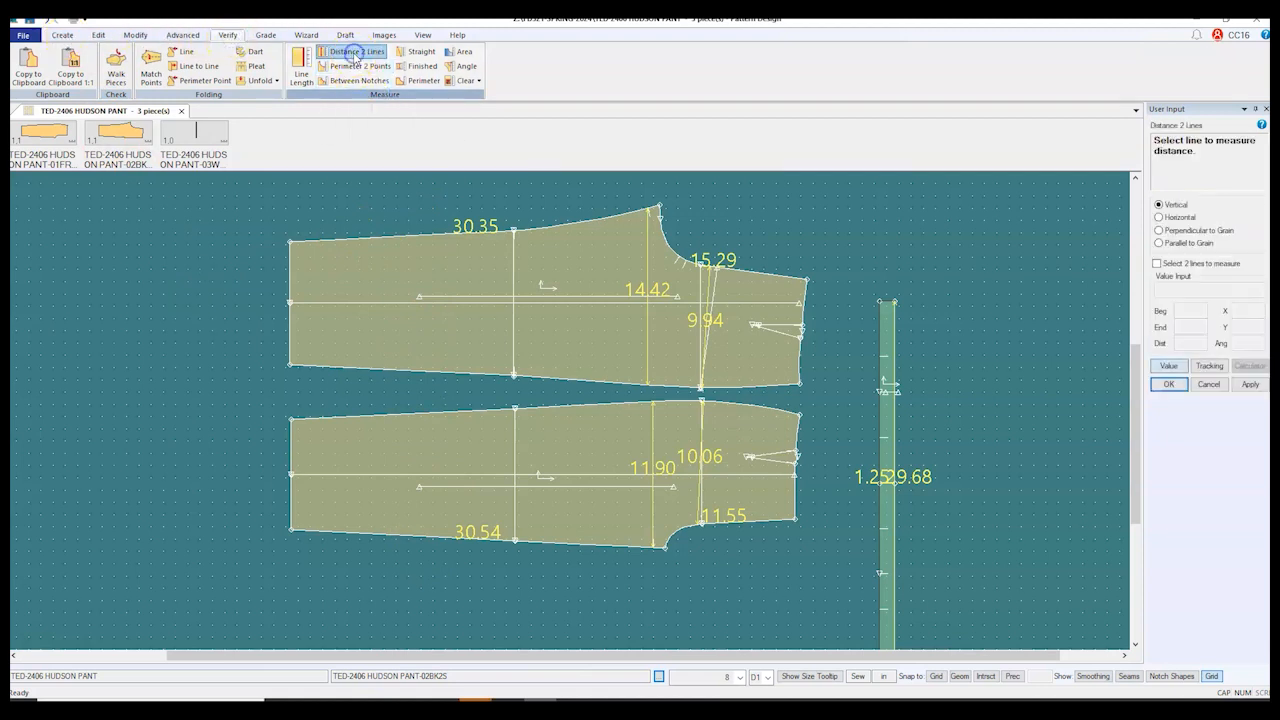
pyautogui.click(628, 545)
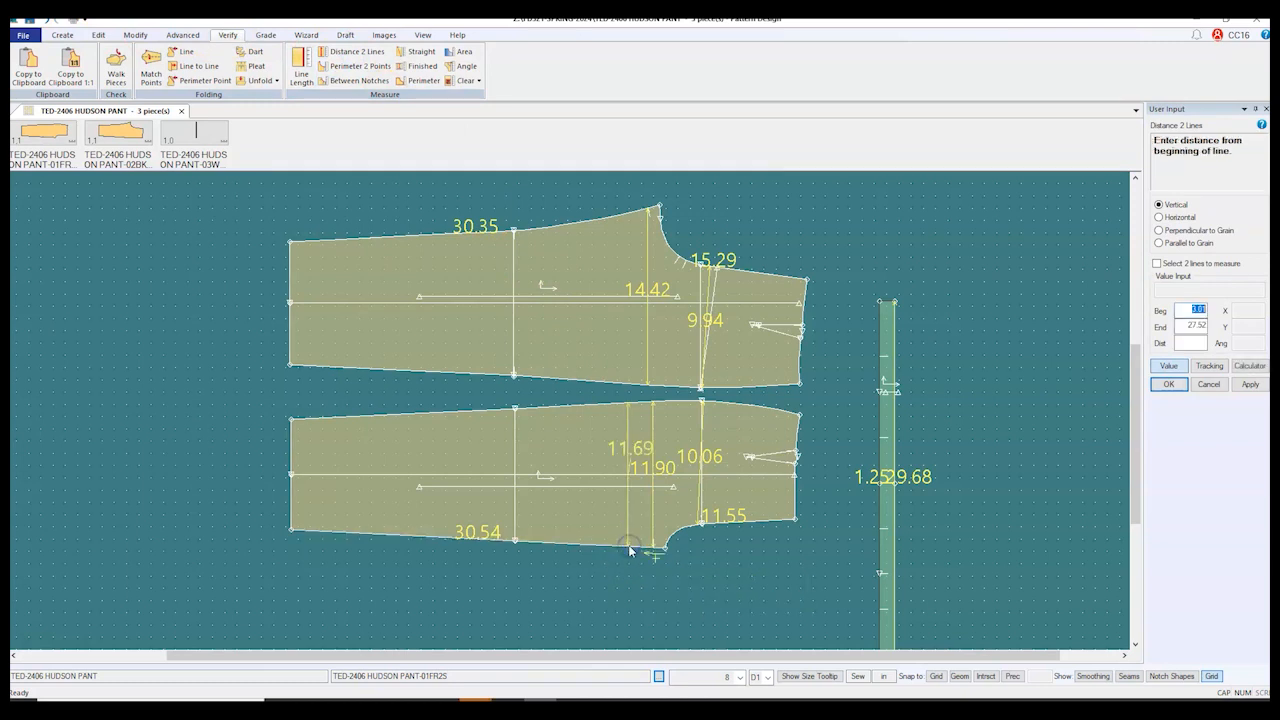
pyautogui.click(616, 553)
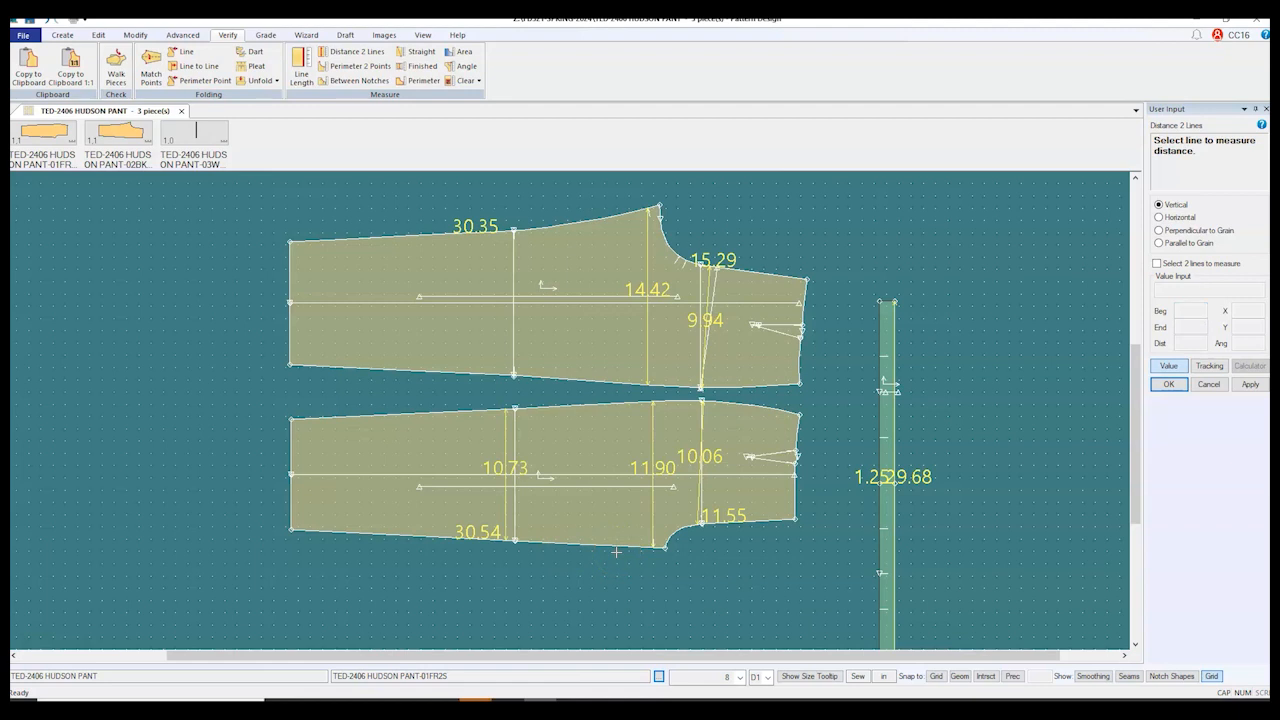
# - Try to measure the back piece's vertical knee width with Distance 2 Lines, 12 inches from the crotch end of the inseam
pyautogui.click(582, 218)
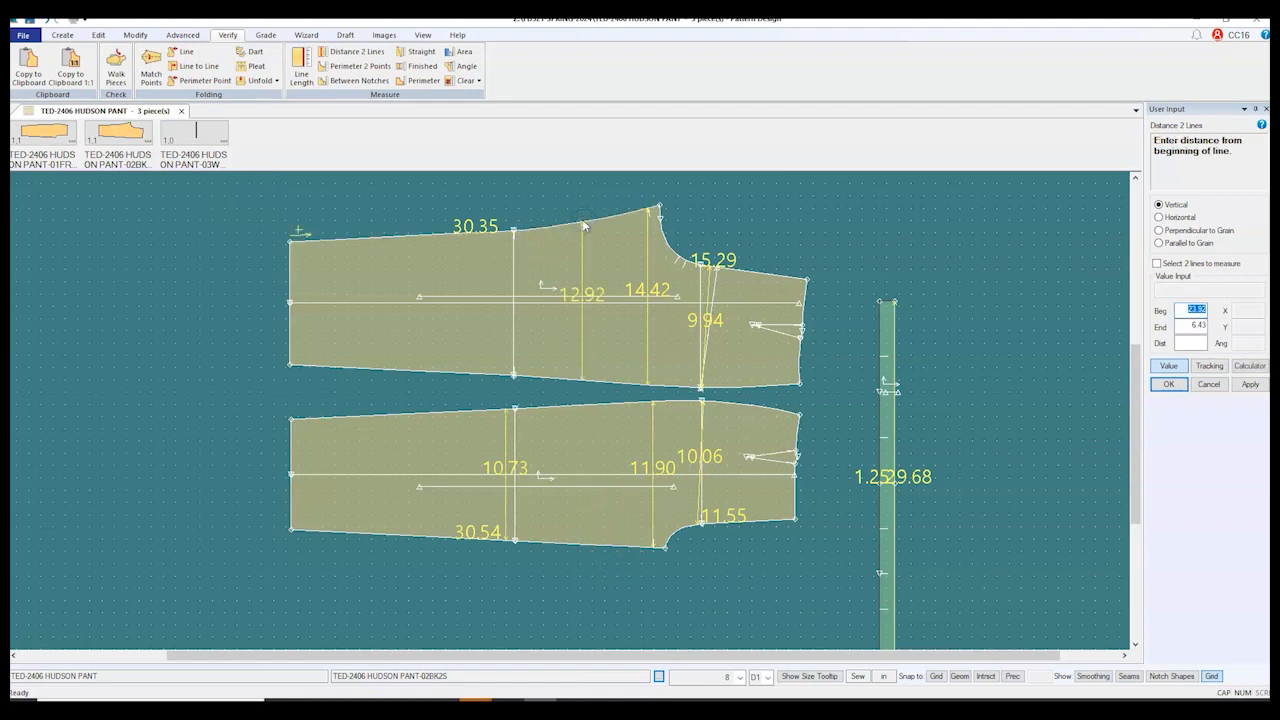
pyautogui.press('Return')
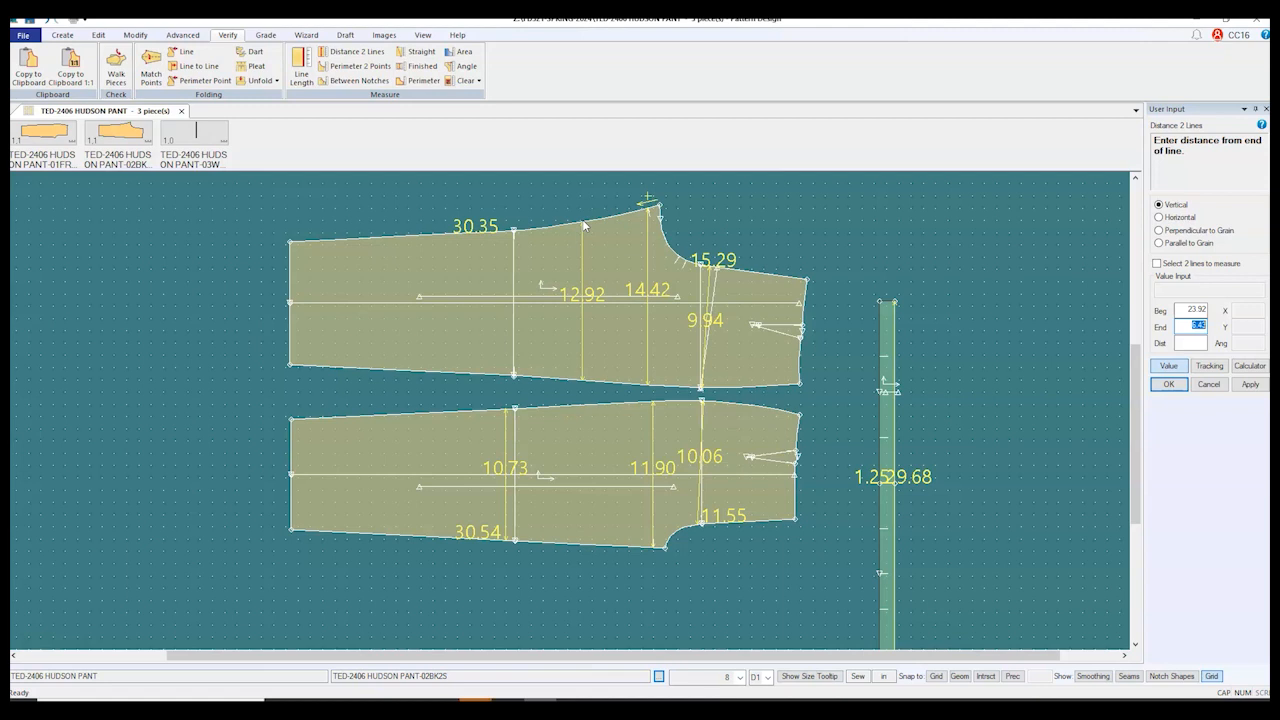
pyautogui.write('12.8')
pyautogui.press('BackSpace')
pyautogui.moveTo(605, 708)
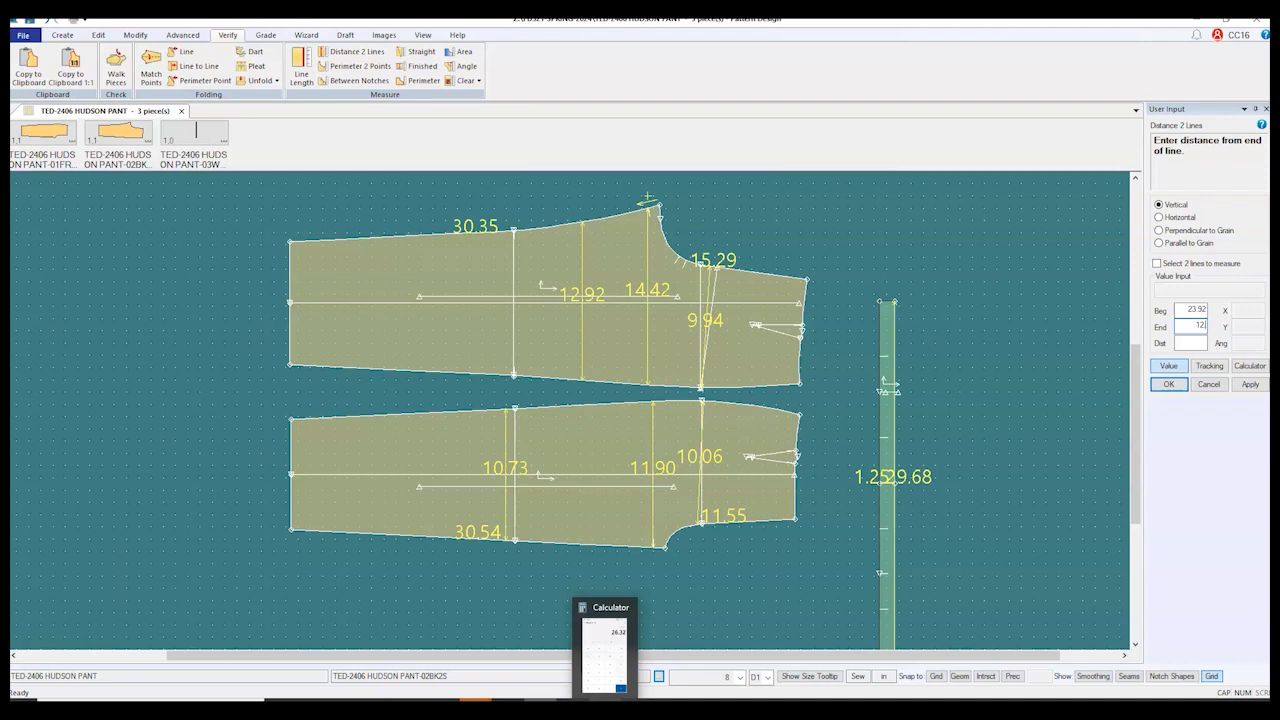
# - Switch to Calculator and subtract the back inseam length from the front inseam length, 30.54 - 30.35
pyautogui.click(605, 708)
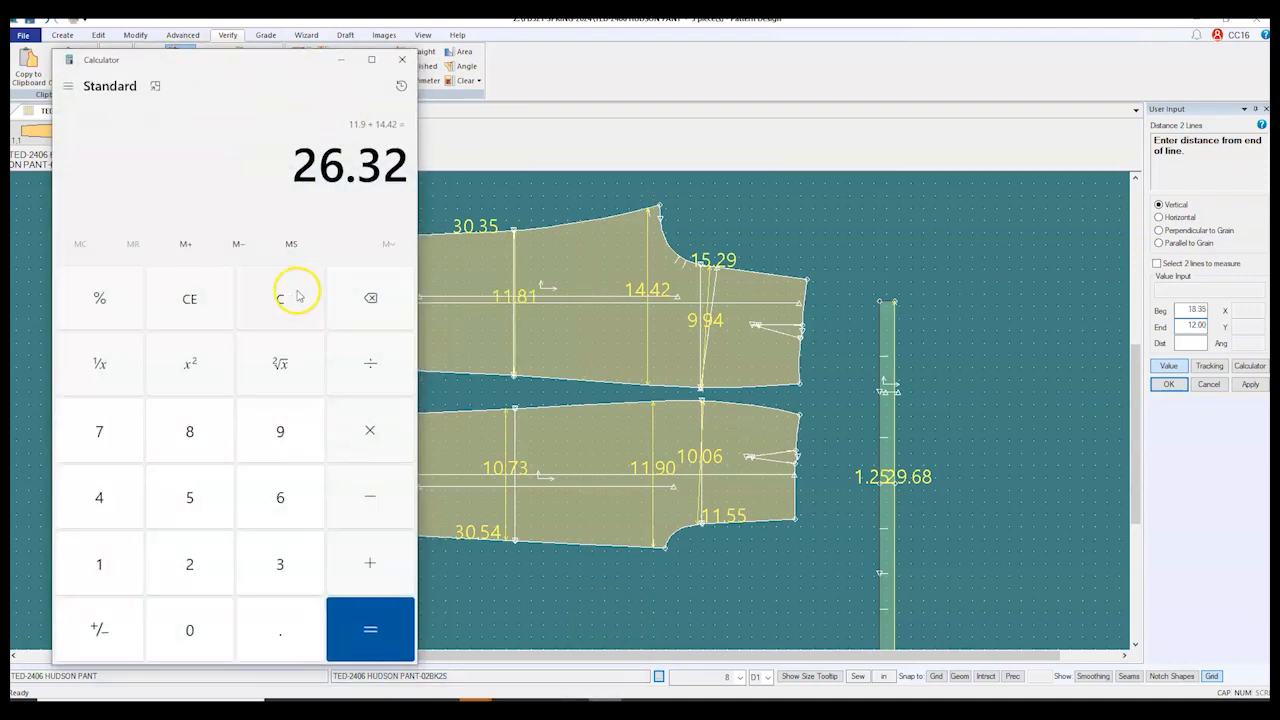
pyautogui.click(297, 296)
pyautogui.click(243, 580)
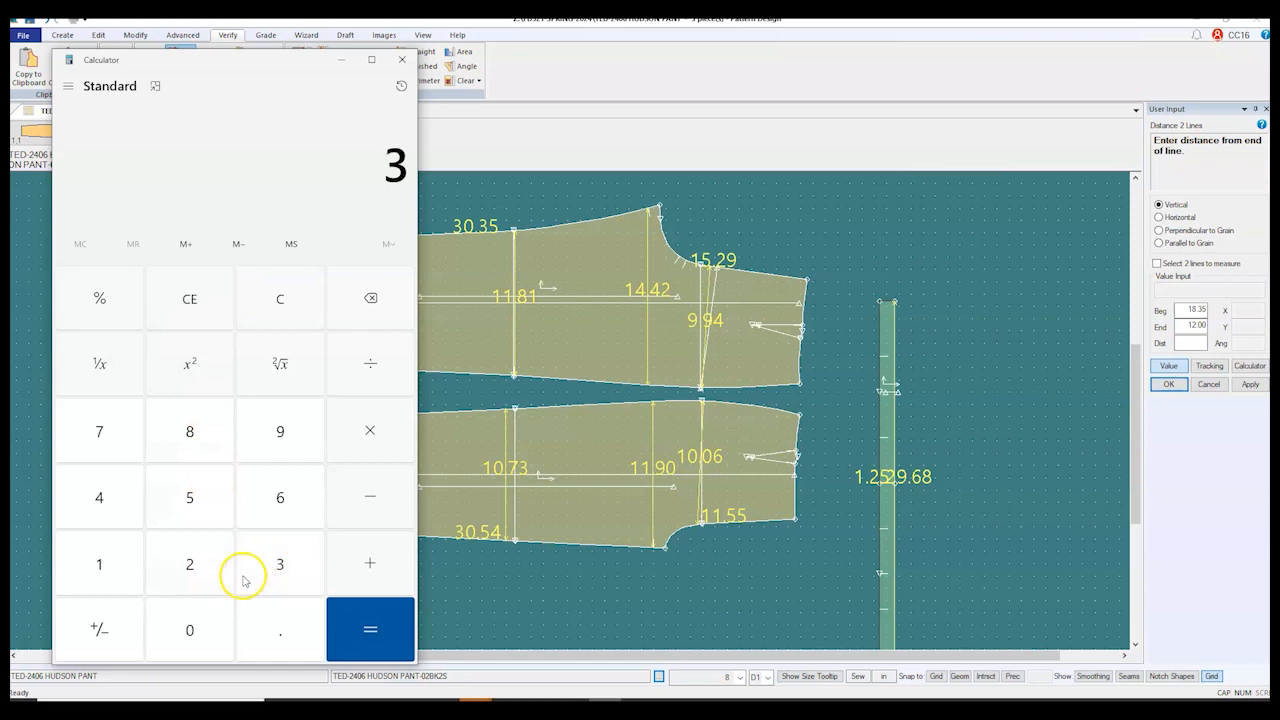
pyautogui.click(194, 629)
pyautogui.click(284, 632)
pyautogui.click(189, 497)
pyautogui.click(99, 497)
pyautogui.click(348, 490)
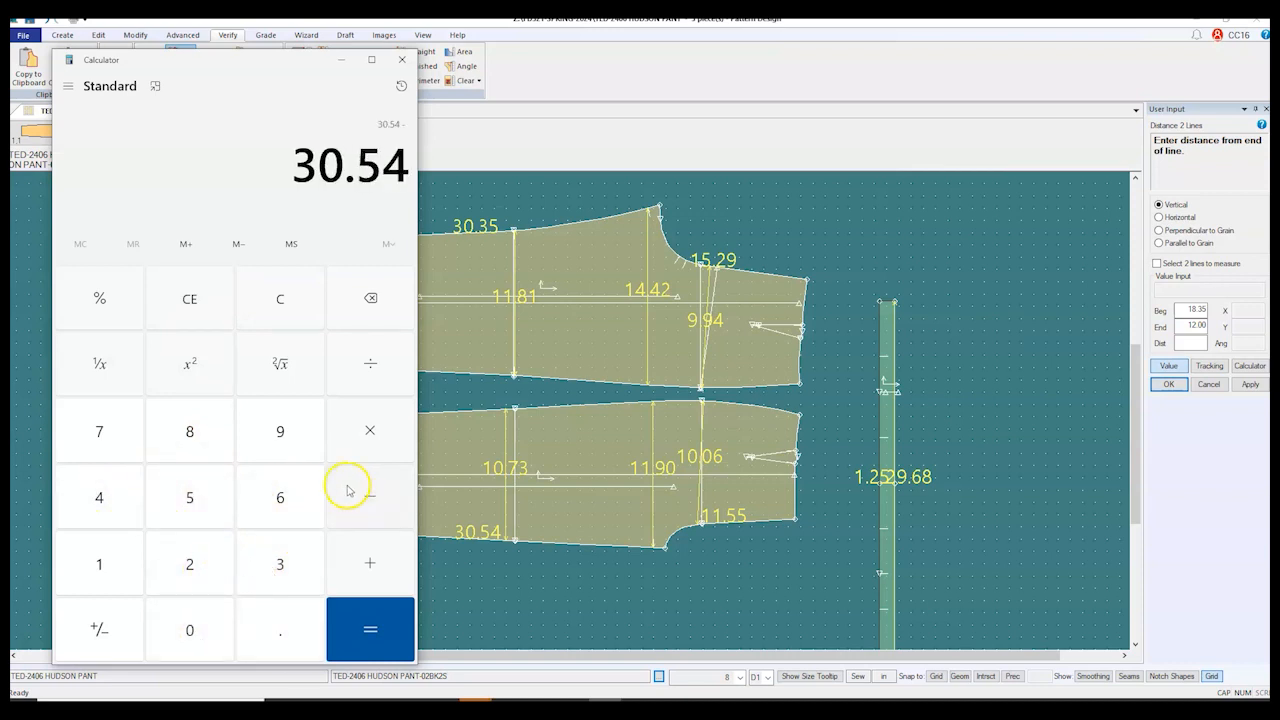
pyautogui.click(277, 563)
pyautogui.click(189, 629)
pyautogui.click(263, 640)
pyautogui.click(275, 566)
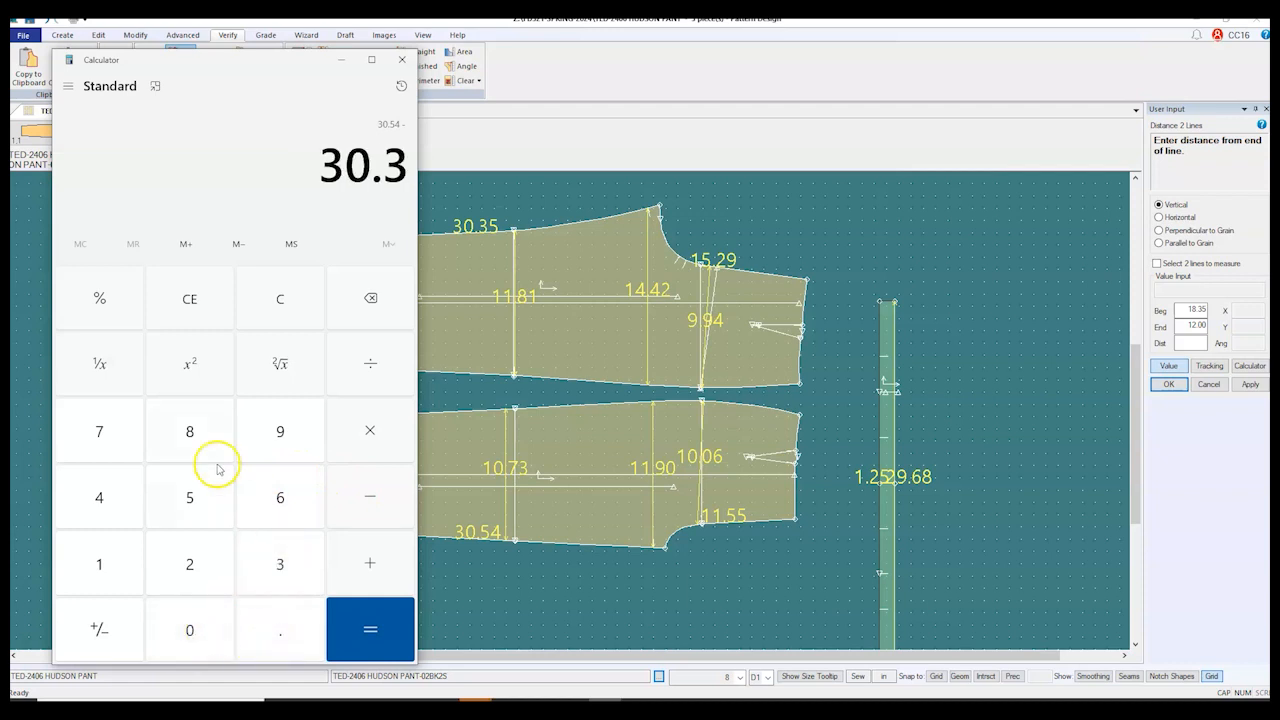
pyautogui.click(196, 518)
pyautogui.click(354, 614)
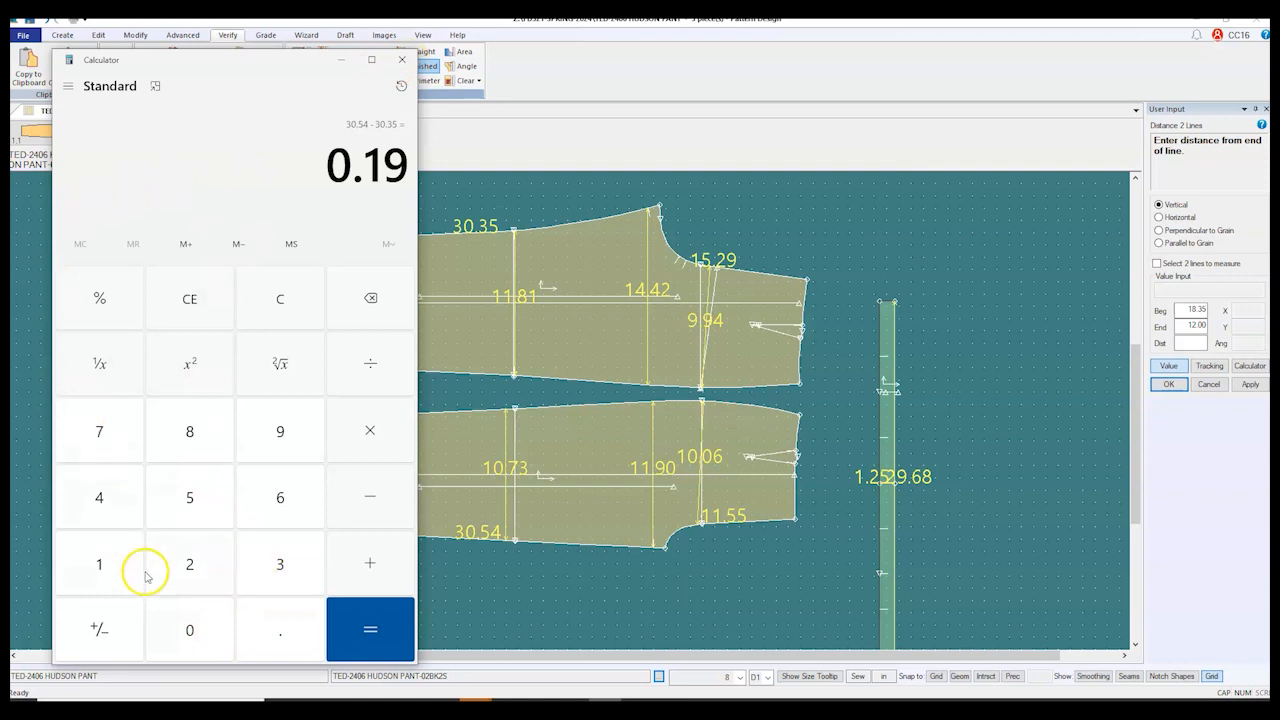
# - Subtract the inseam difference from the front knee position, 13 - 0.19, and return to Pattern Design
pyautogui.click(126, 302)
pyautogui.click(196, 310)
pyautogui.click(100, 562)
pyautogui.click(266, 568)
pyautogui.click(354, 495)
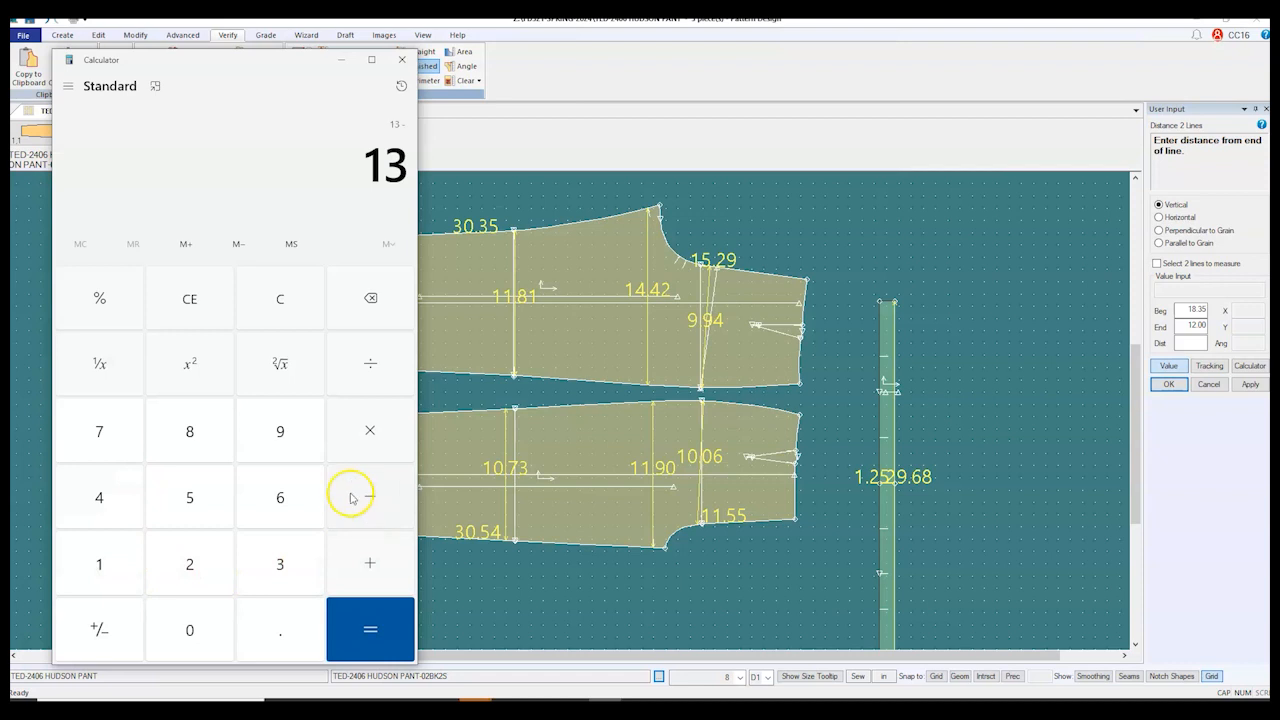
pyautogui.click(275, 640)
pyautogui.click(86, 562)
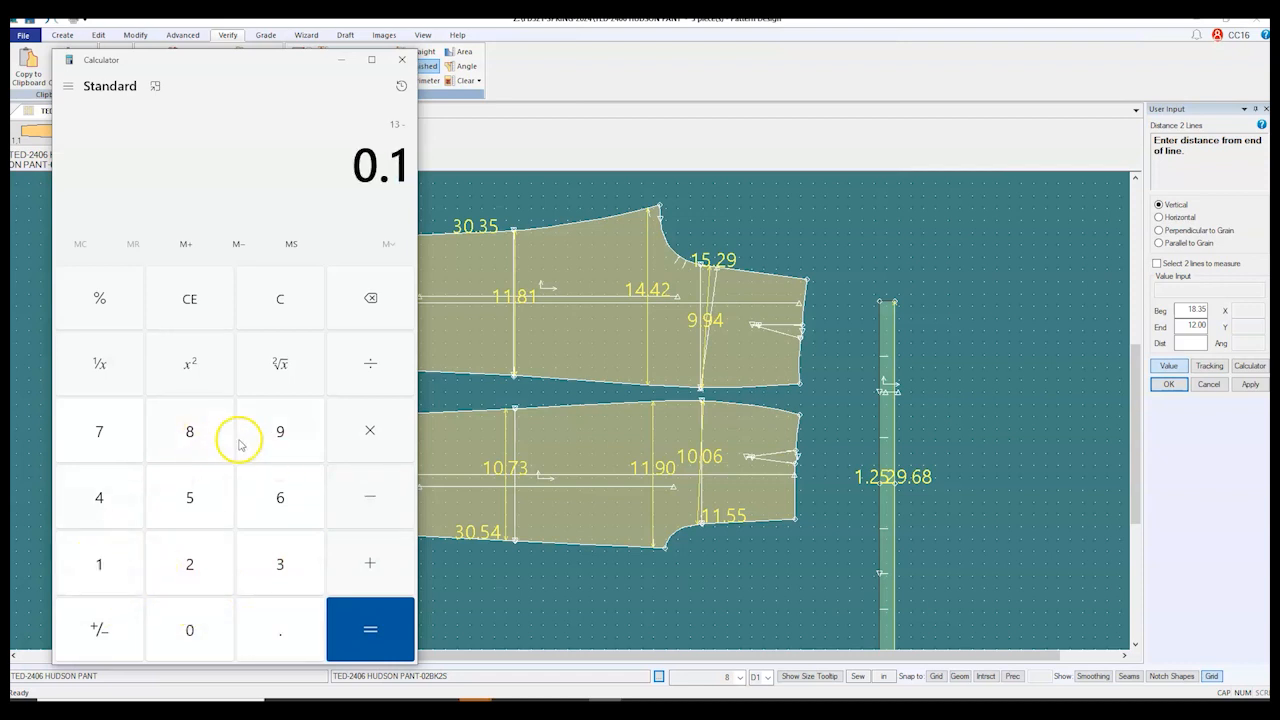
pyautogui.click(274, 436)
pyautogui.click(382, 632)
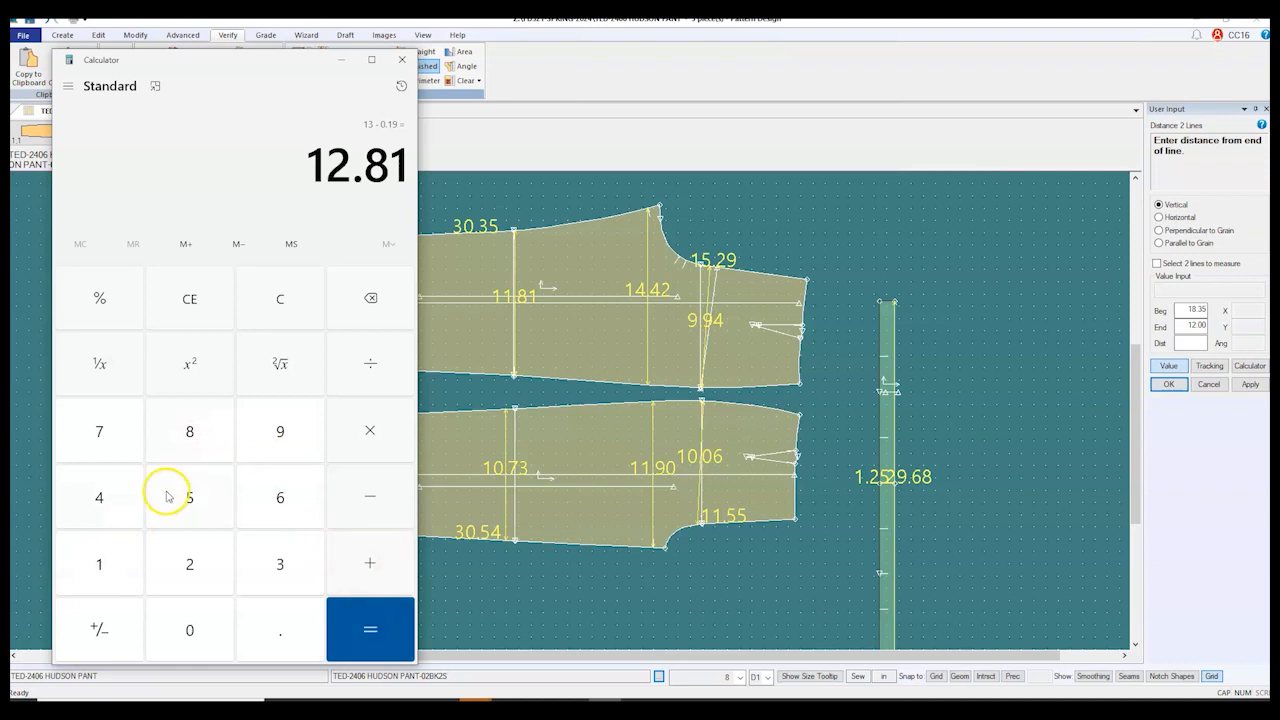
pyautogui.click(341, 59)
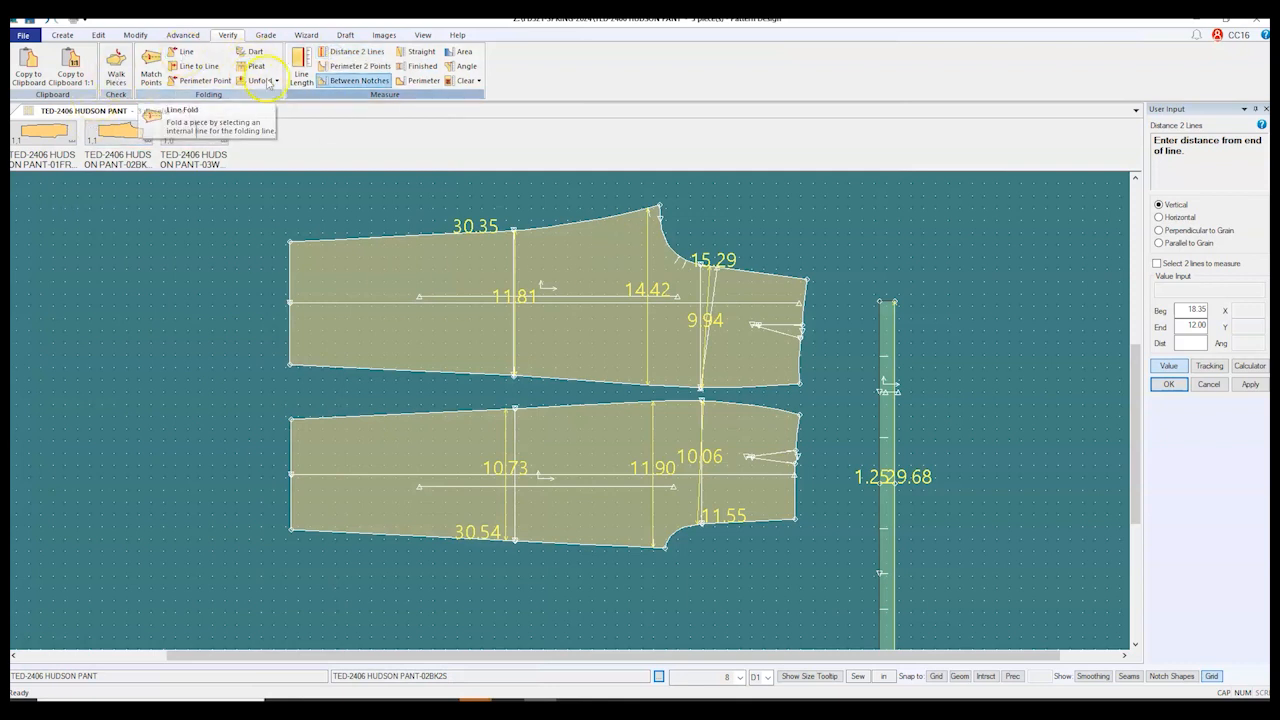
# - Measure the back piece's vertical knee width with Distance 2 Lines, 12.8 inches from the crotch end of the inseam
pyautogui.click(343, 51)
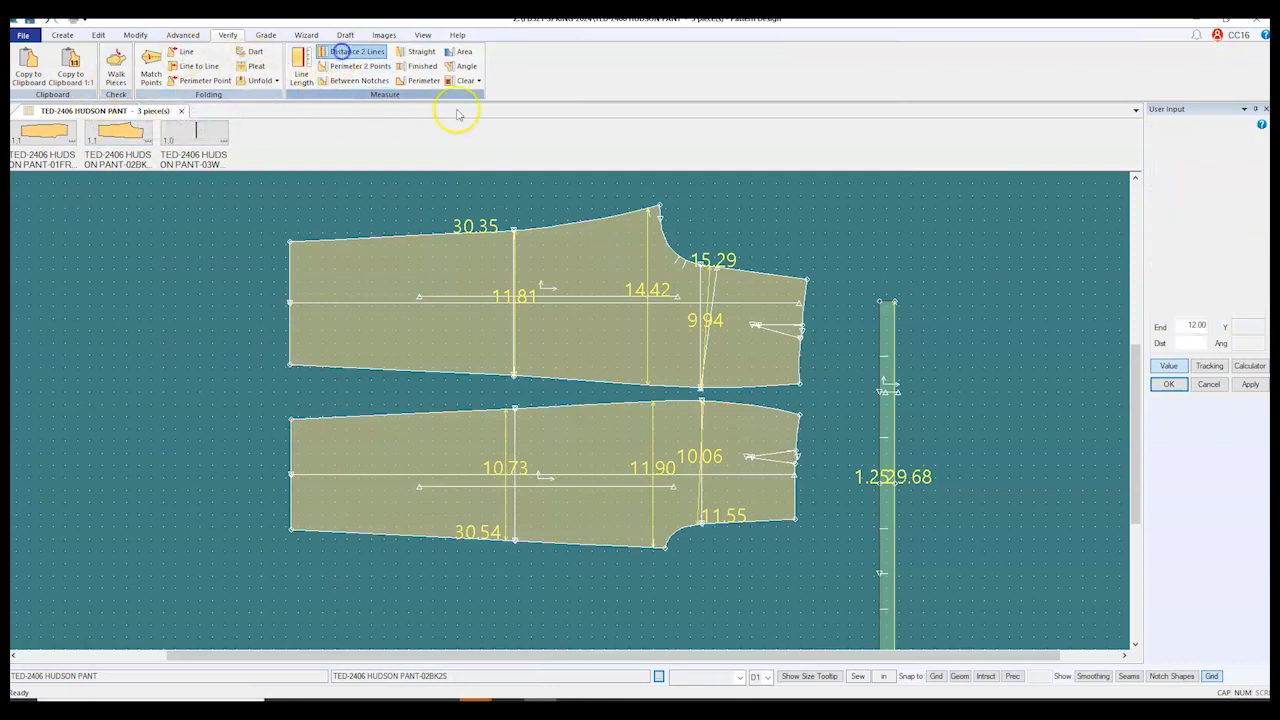
pyautogui.click(600, 220)
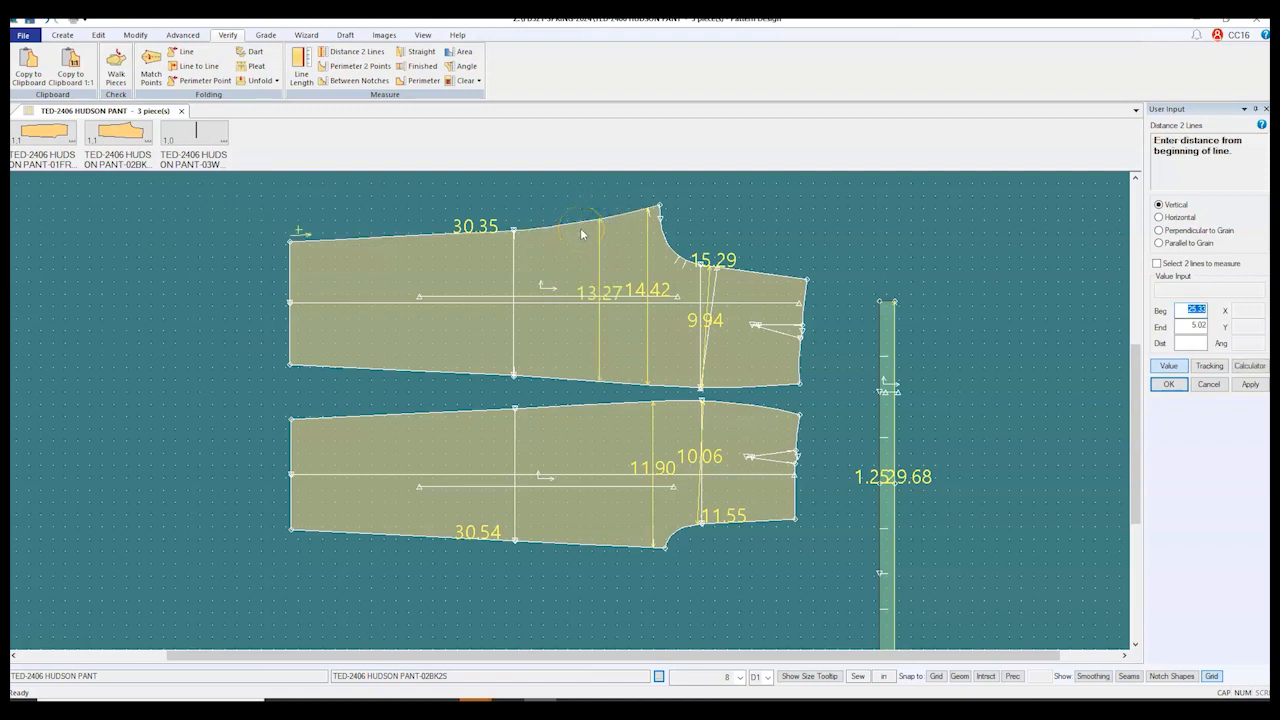
pyautogui.press('Return')
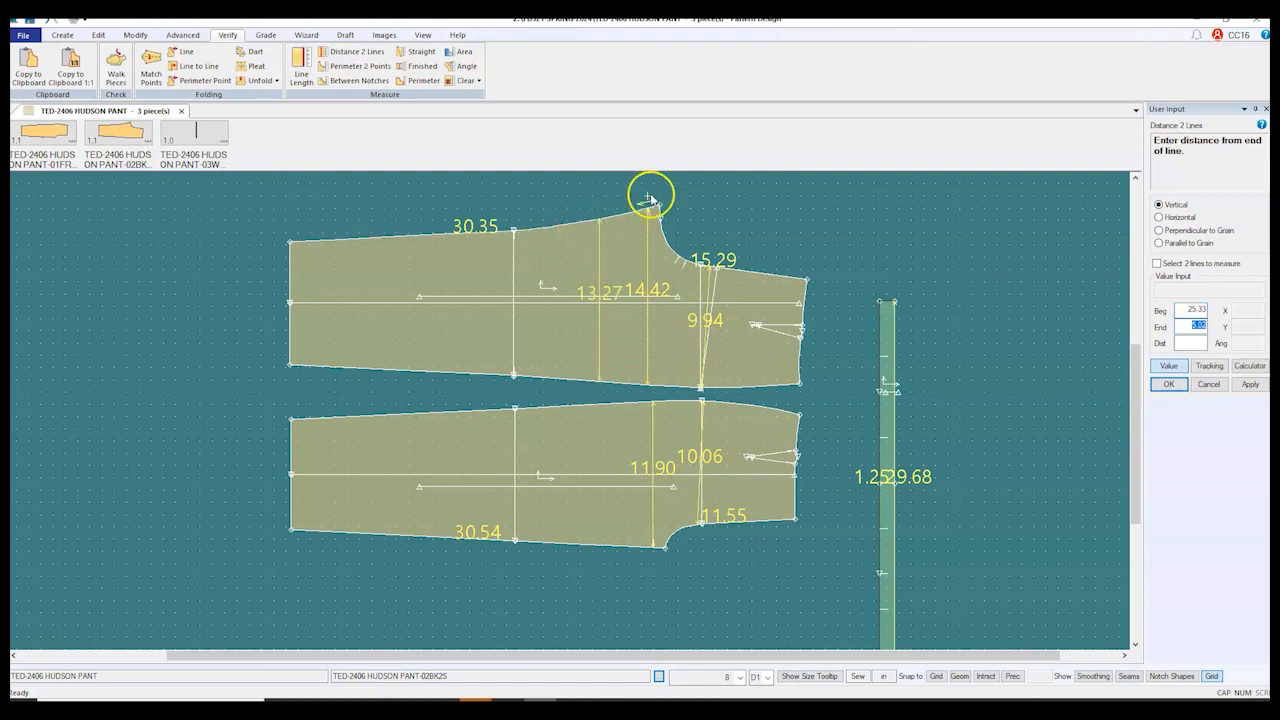
pyautogui.write('12.8')
pyautogui.press('Return')
# - Measure the front piece's vertical knee width again with Distance 2 Lines, starting from its inseam
pyautogui.click(904, 471)
pyautogui.click(541, 566)
pyautogui.click(626, 541)
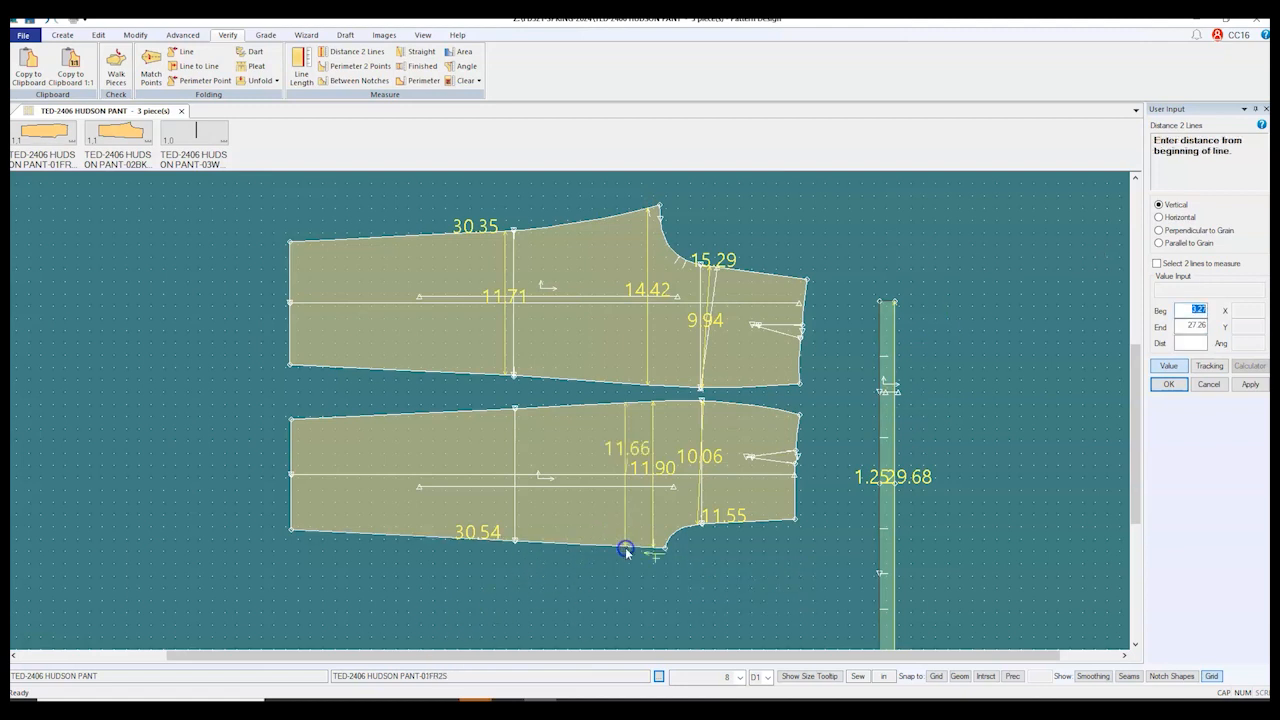
pyautogui.press('Return')
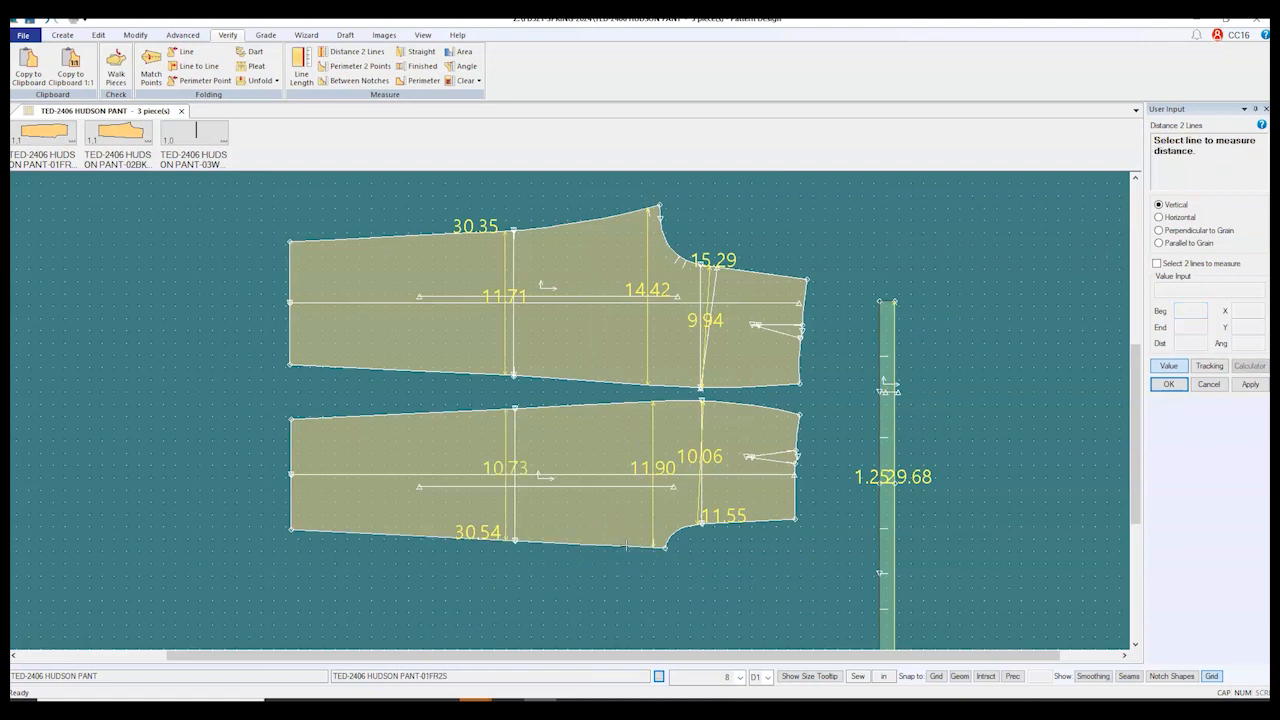
pyautogui.click(560, 450)
pyautogui.click(606, 703)
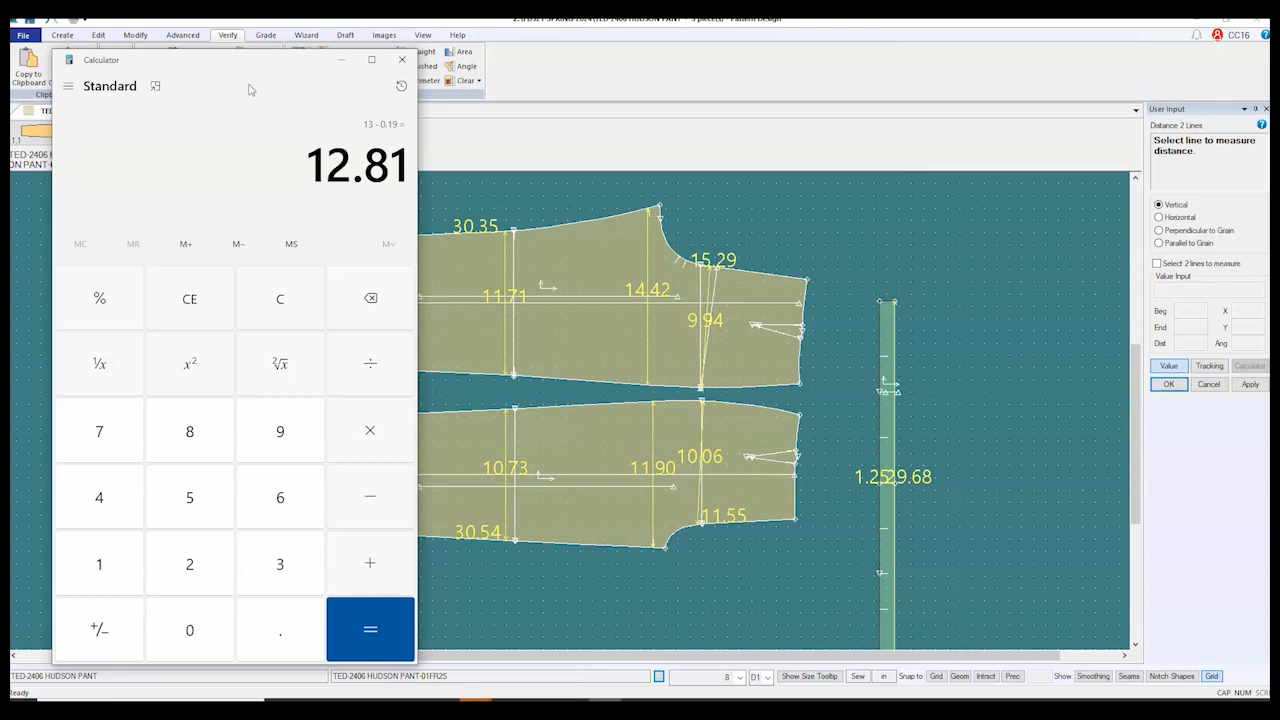
pyautogui.click(339, 63)
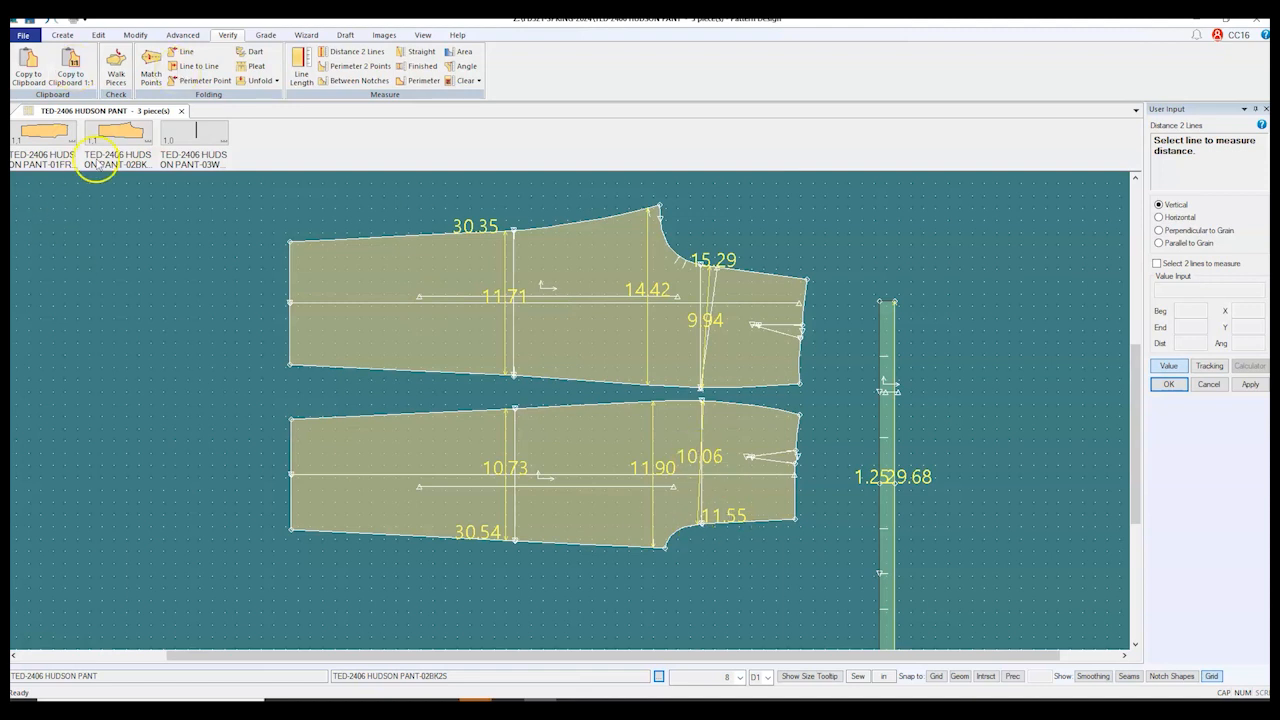
pyautogui.click(225, 38)
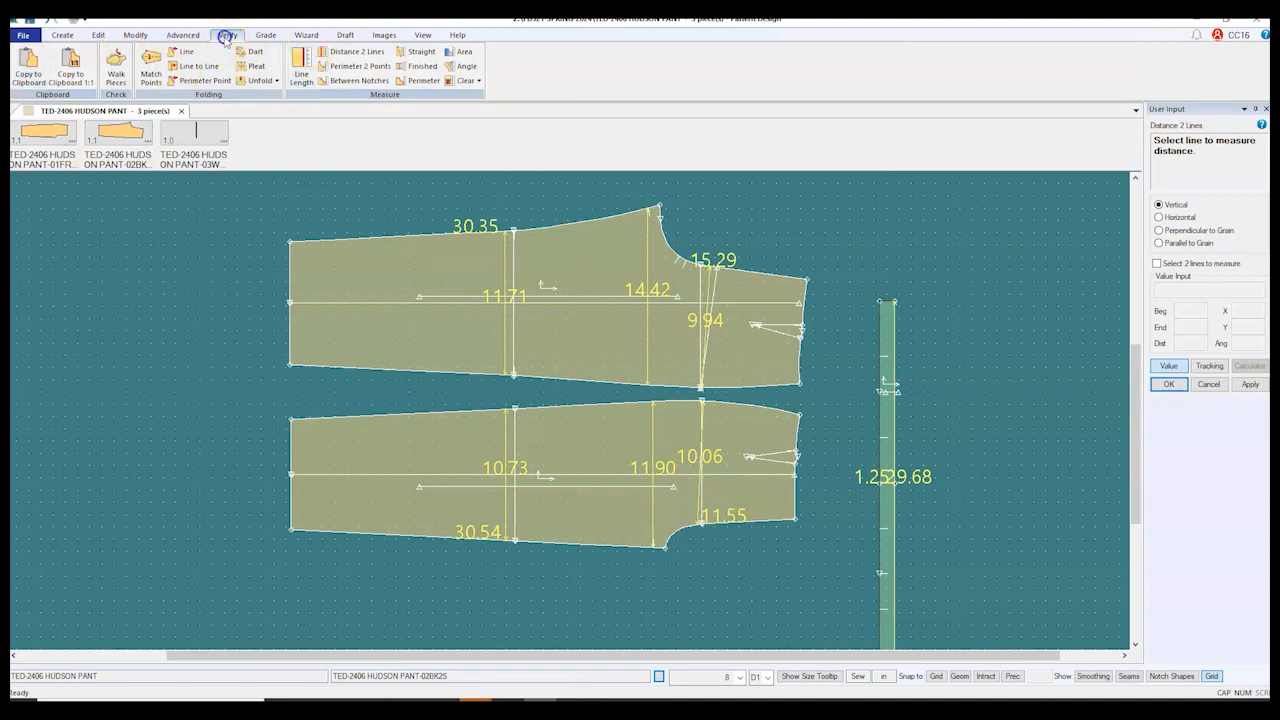
pyautogui.click(357, 52)
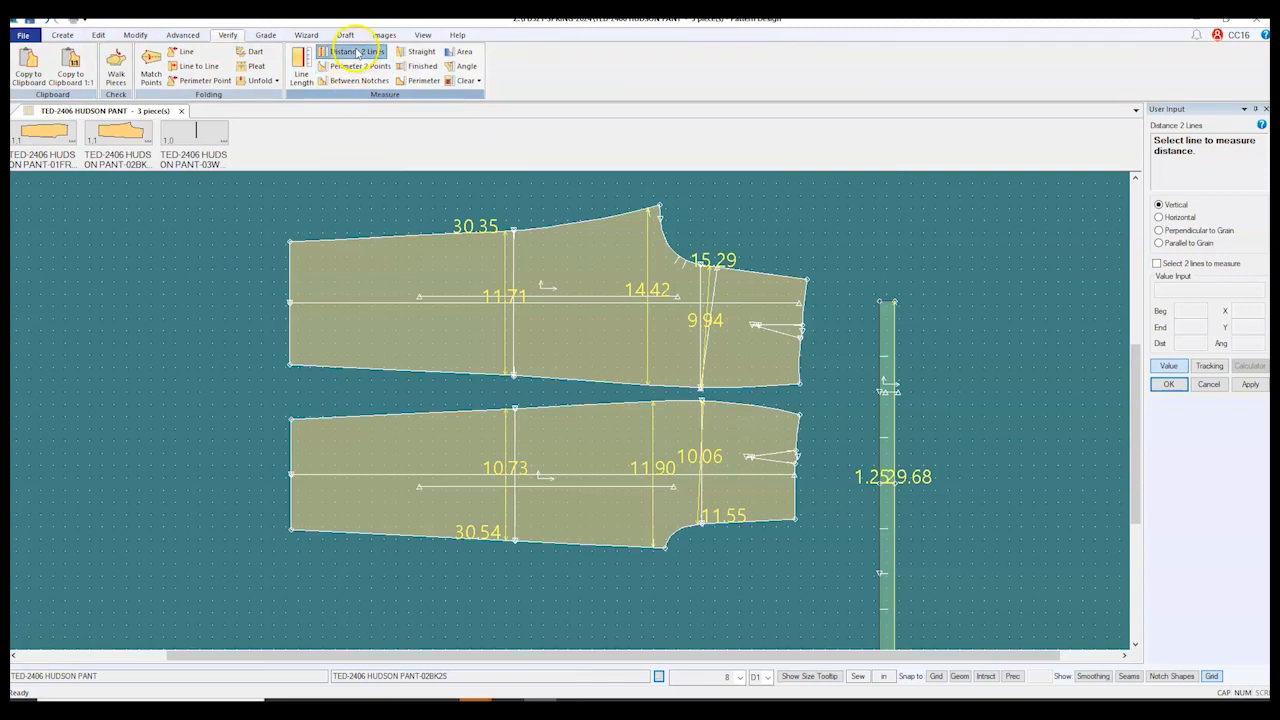
pyautogui.click(624, 545)
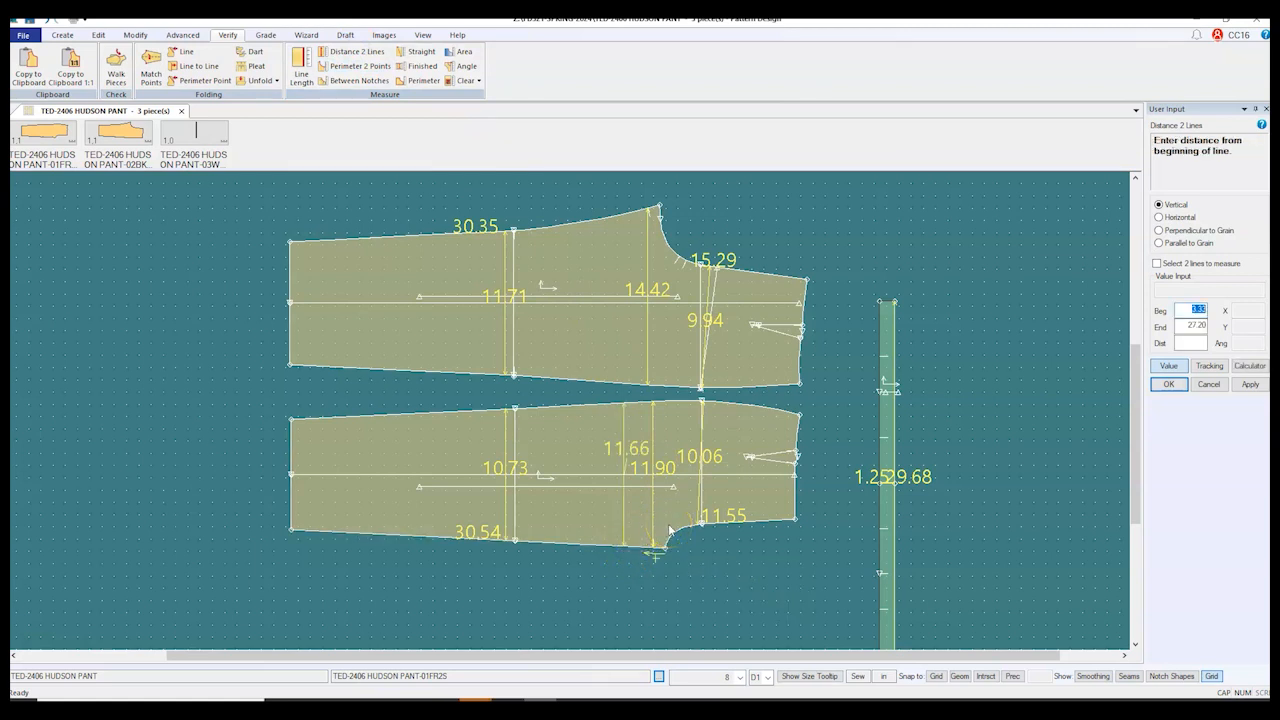
pyautogui.click(824, 428)
pyautogui.click(1169, 390)
pyautogui.click(1177, 363)
pyautogui.click(1172, 366)
pyautogui.click(741, 57)
pyautogui.click(337, 51)
pyautogui.click(604, 222)
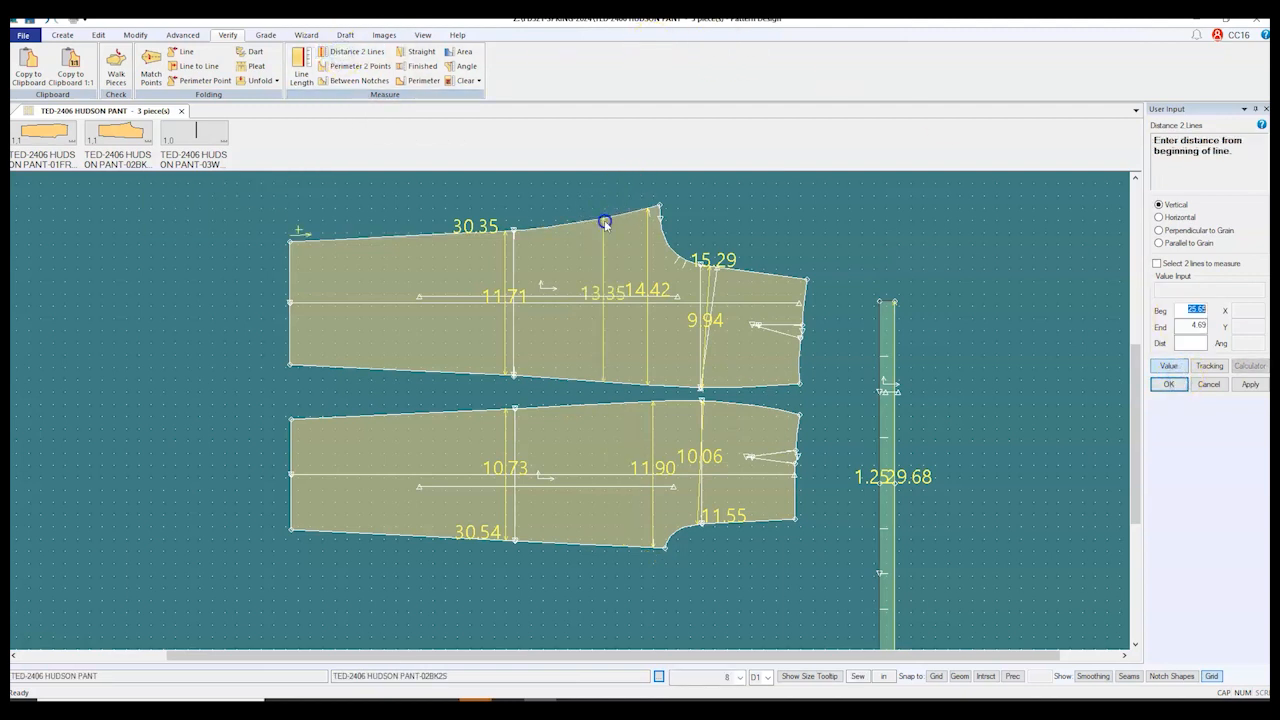
pyautogui.press('Return')
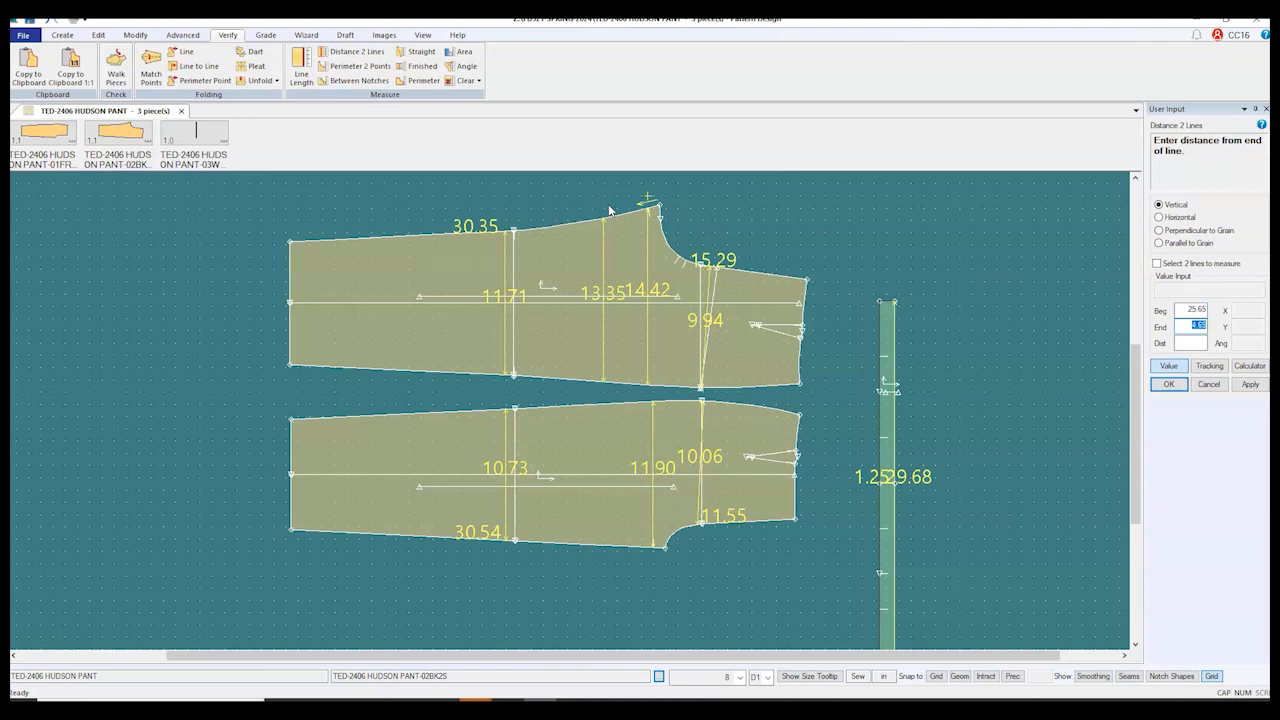
pyautogui.click(606, 700)
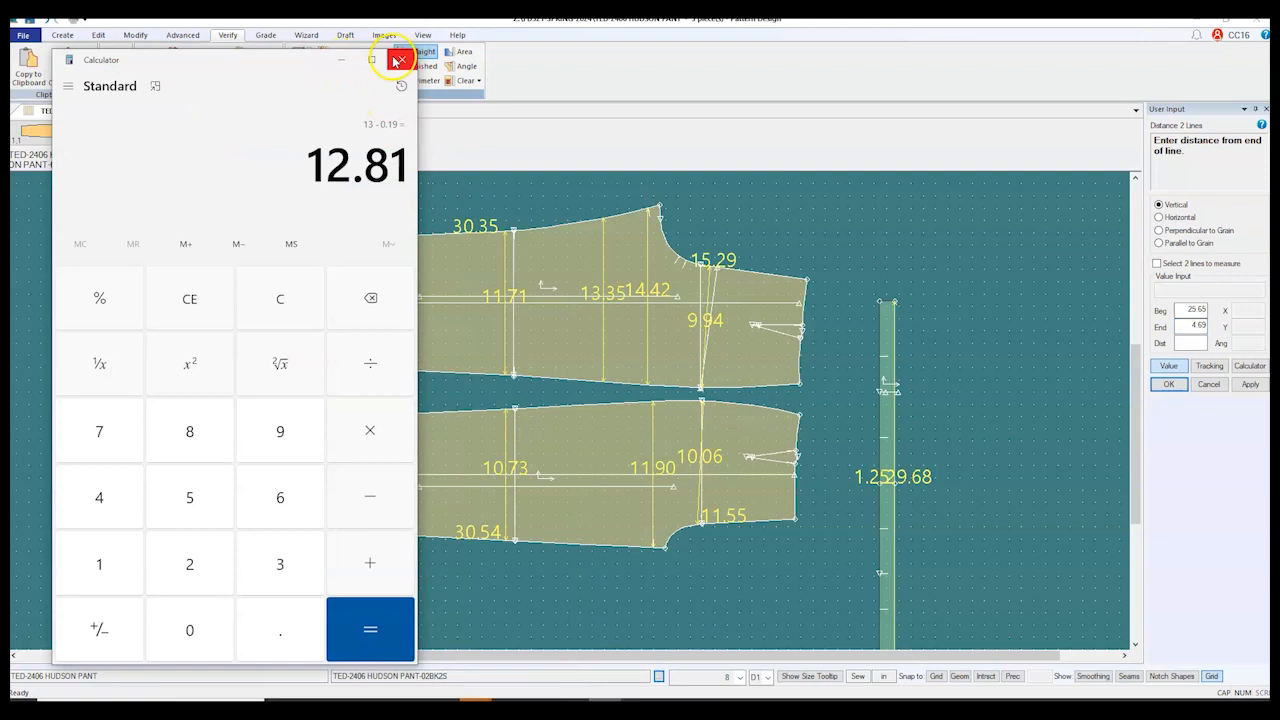
pyautogui.click(341, 59)
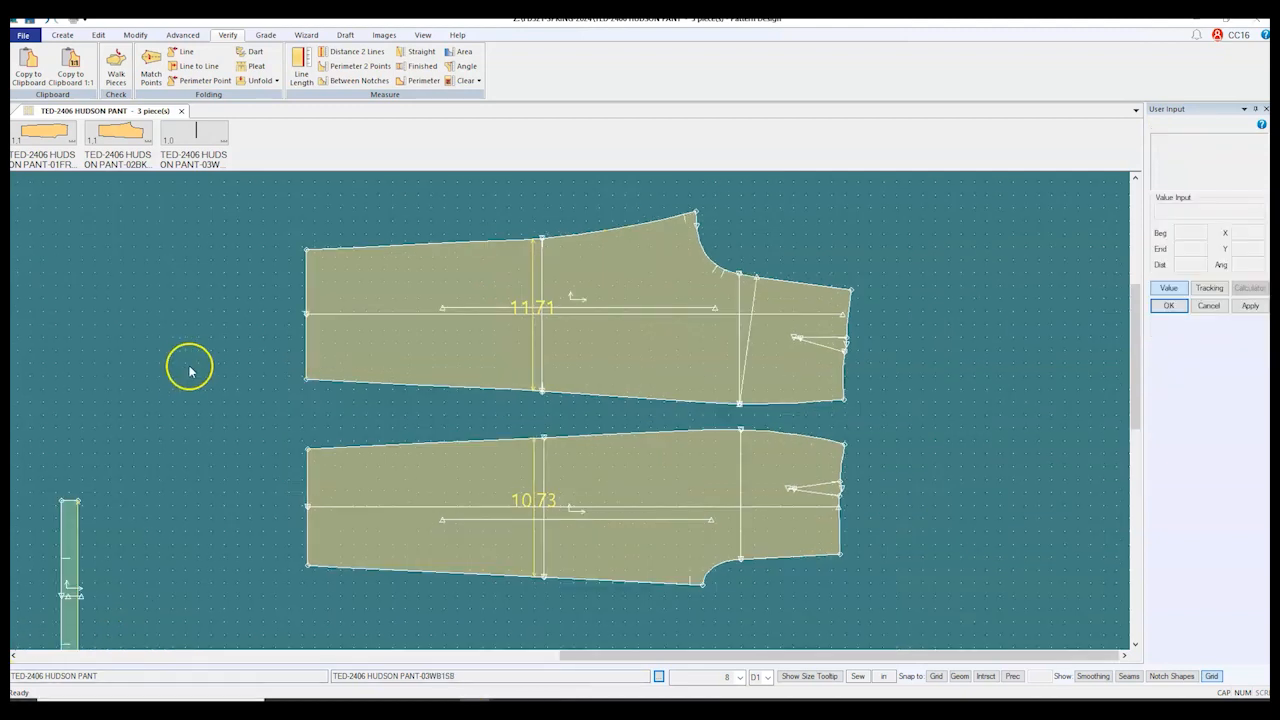
# - Delete the extra copies of the back and front pant pieces from the work area
pyautogui.click(203, 373)
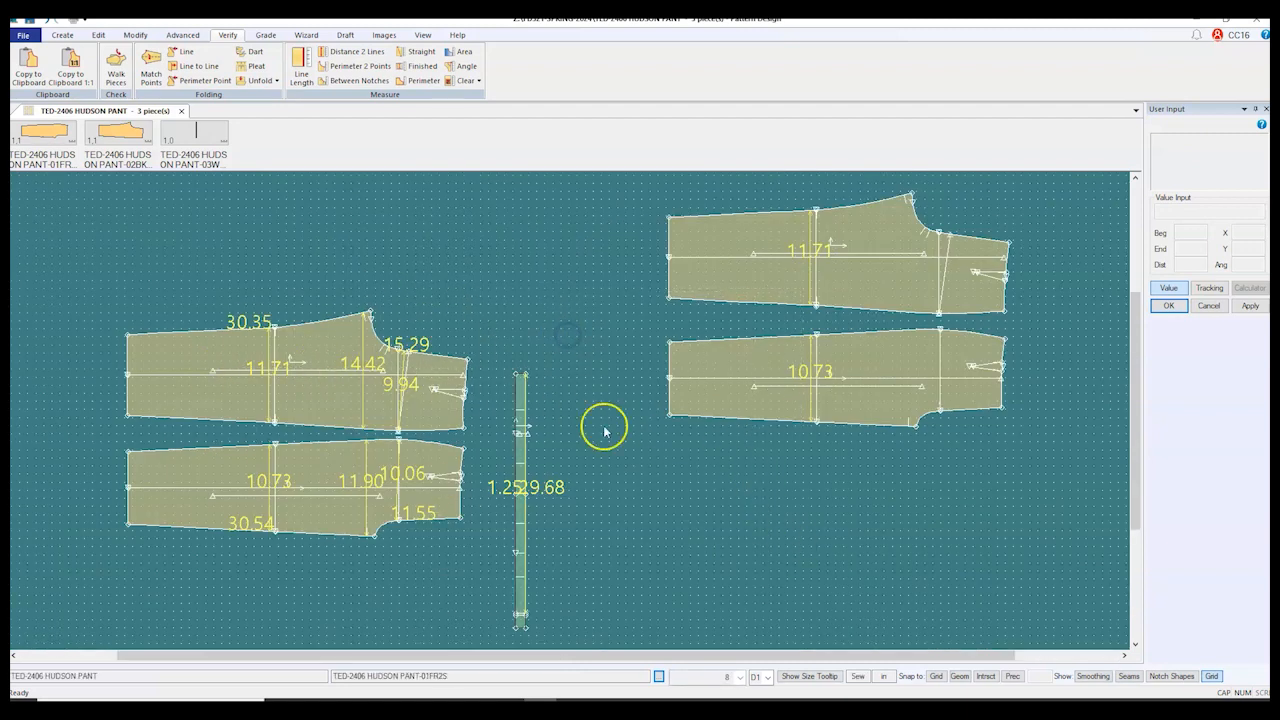
pyautogui.rightClick(720, 258)
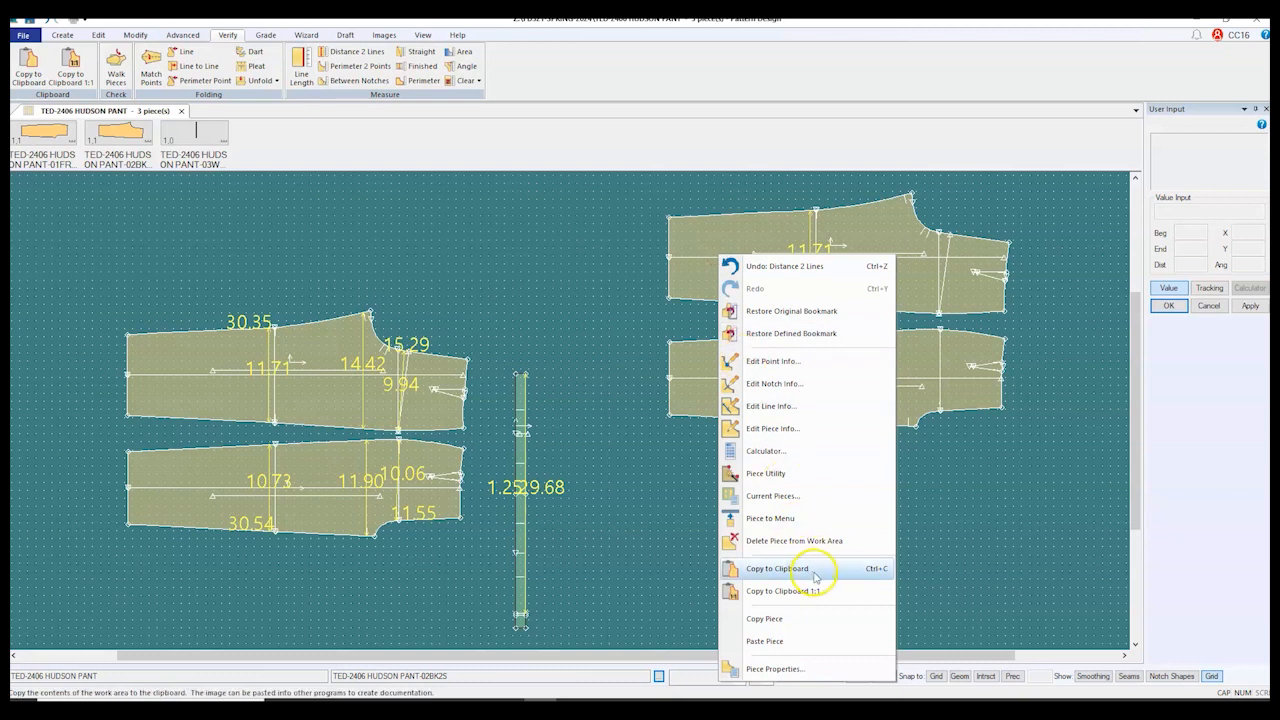
pyautogui.click(812, 540)
pyautogui.rightClick(789, 390)
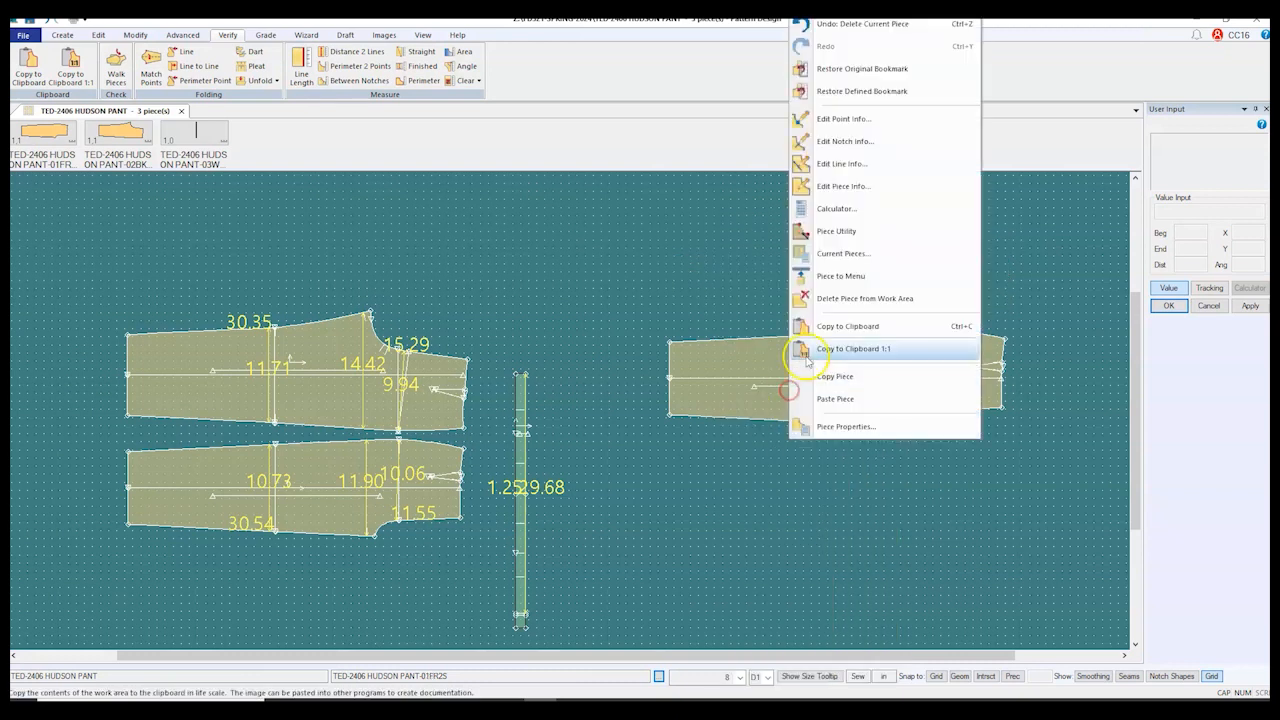
pyautogui.click(820, 297)
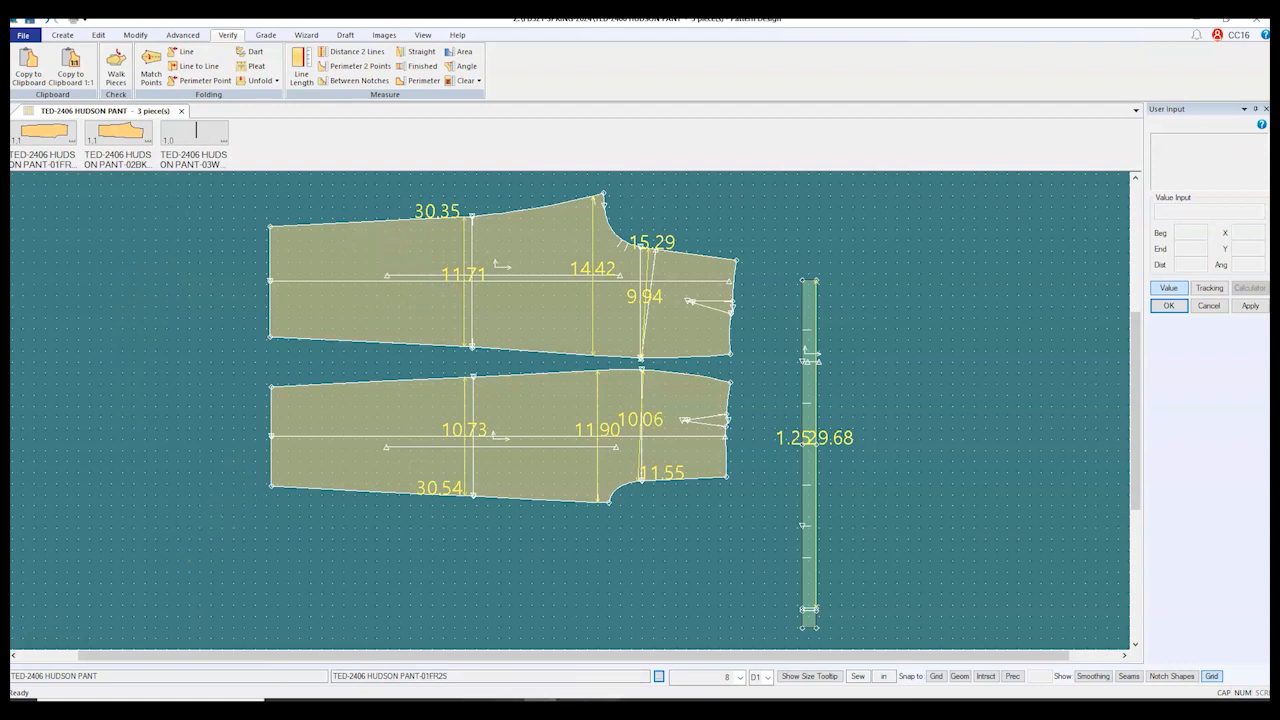
# - Switch to Calculator and add the back and front knee widths, 11.71 + 10.73, to get the full knee measurement
pyautogui.click(518, 708)
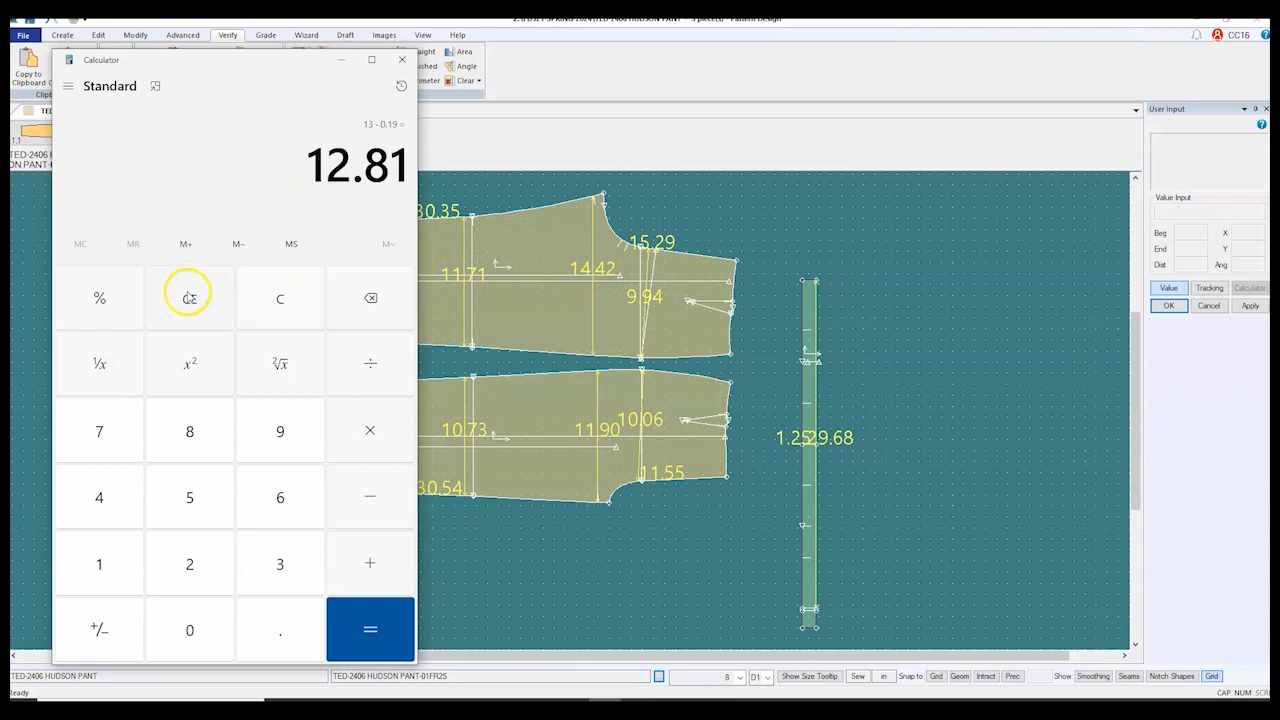
pyautogui.click(187, 297)
pyautogui.click(106, 566)
pyautogui.click(108, 567)
pyautogui.click(278, 632)
pyautogui.click(96, 425)
pyautogui.click(108, 570)
pyautogui.click(370, 563)
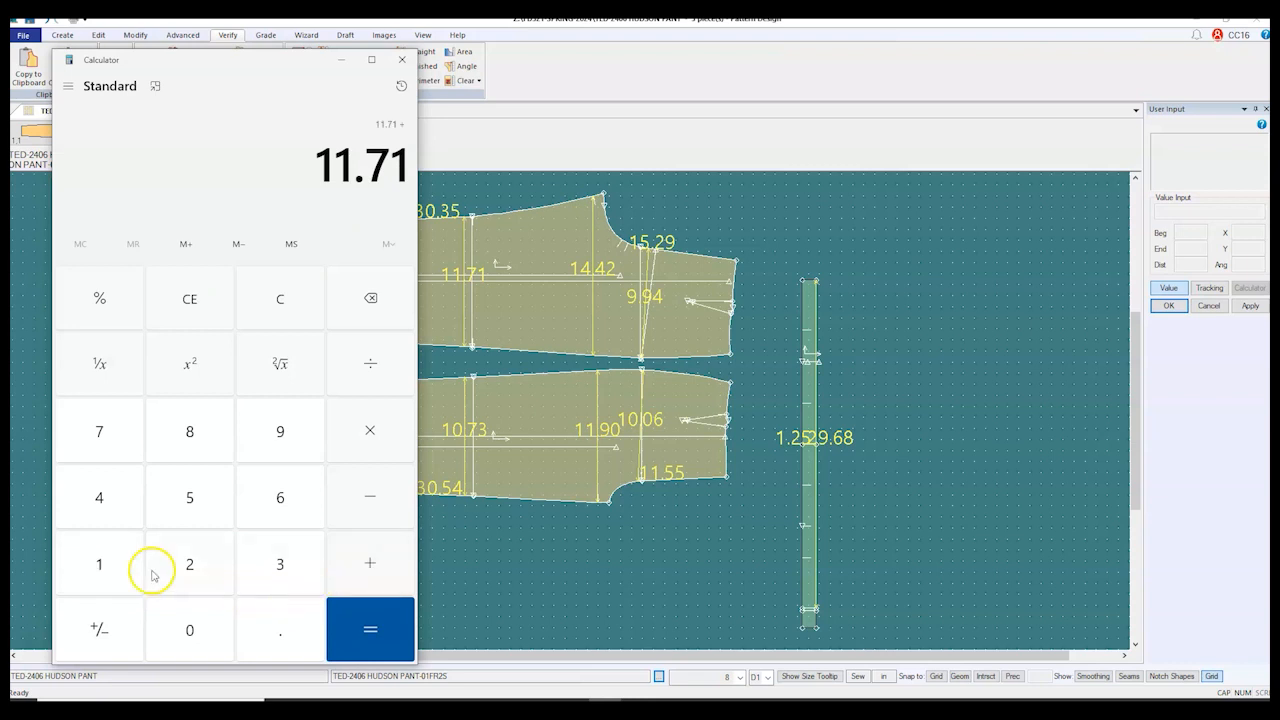
pyautogui.click(110, 567)
pyautogui.click(185, 620)
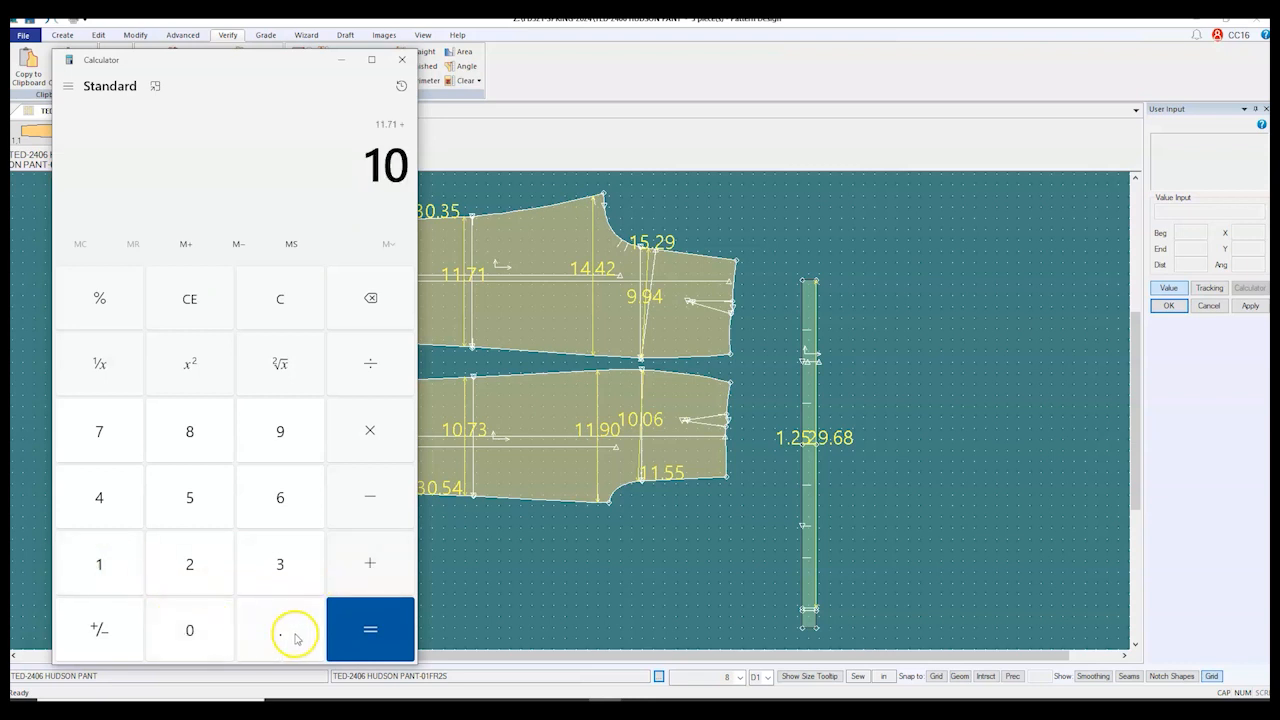
pyautogui.click(290, 630)
pyautogui.click(100, 429)
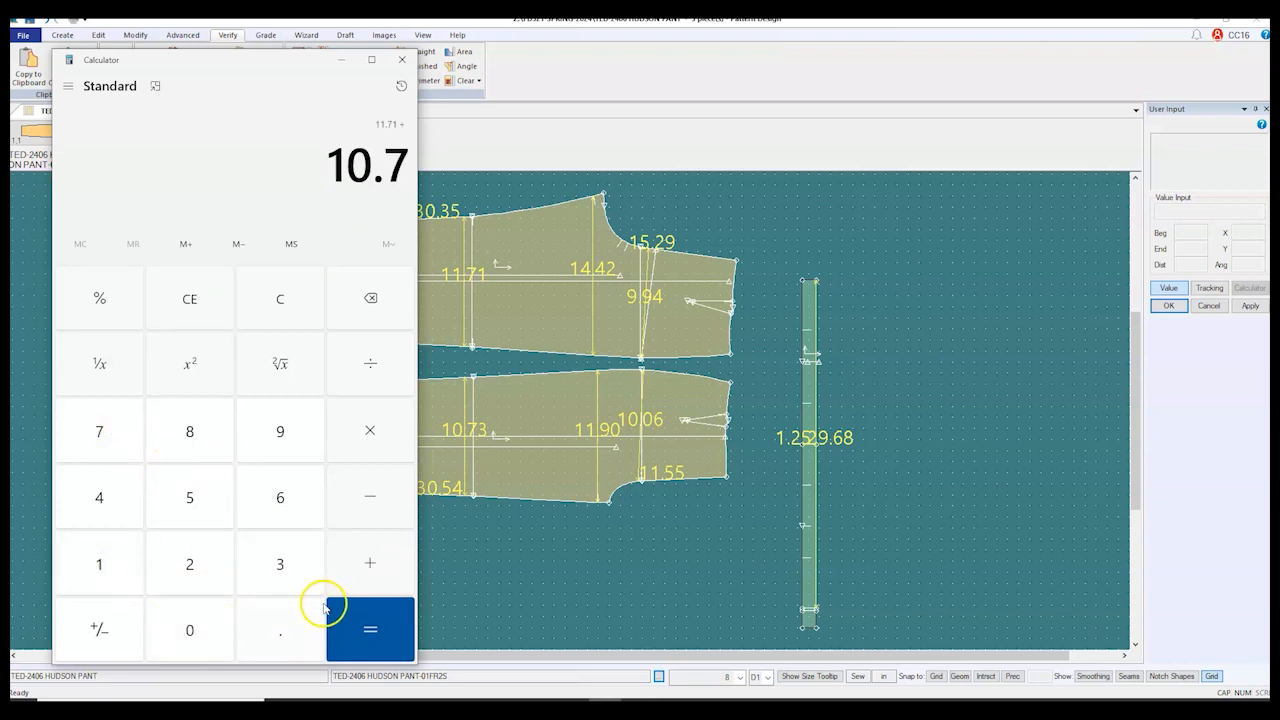
pyautogui.click(284, 570)
pyautogui.click(358, 630)
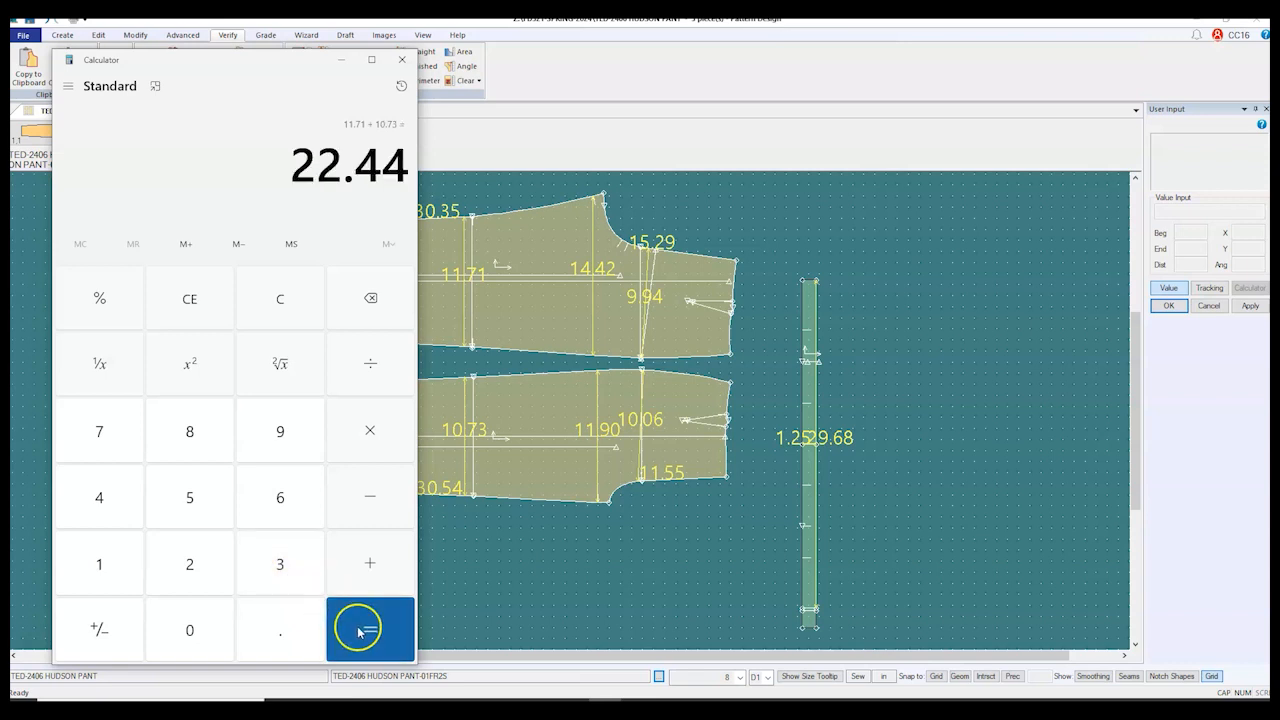
# - Close Calculator, switch to the Excel tech pack and set the Knee - 13" Below Crotch Seam pattern spec to 22 1/2"
pyautogui.click(404, 63)
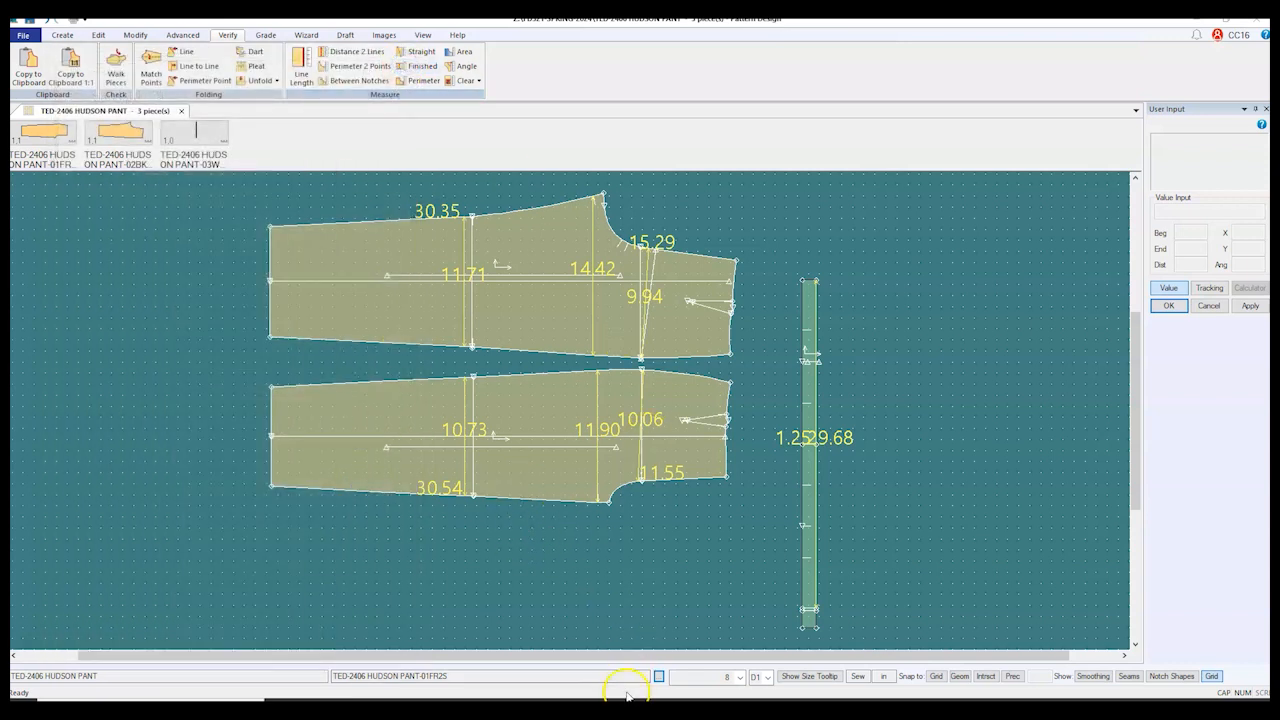
pyautogui.click(509, 704)
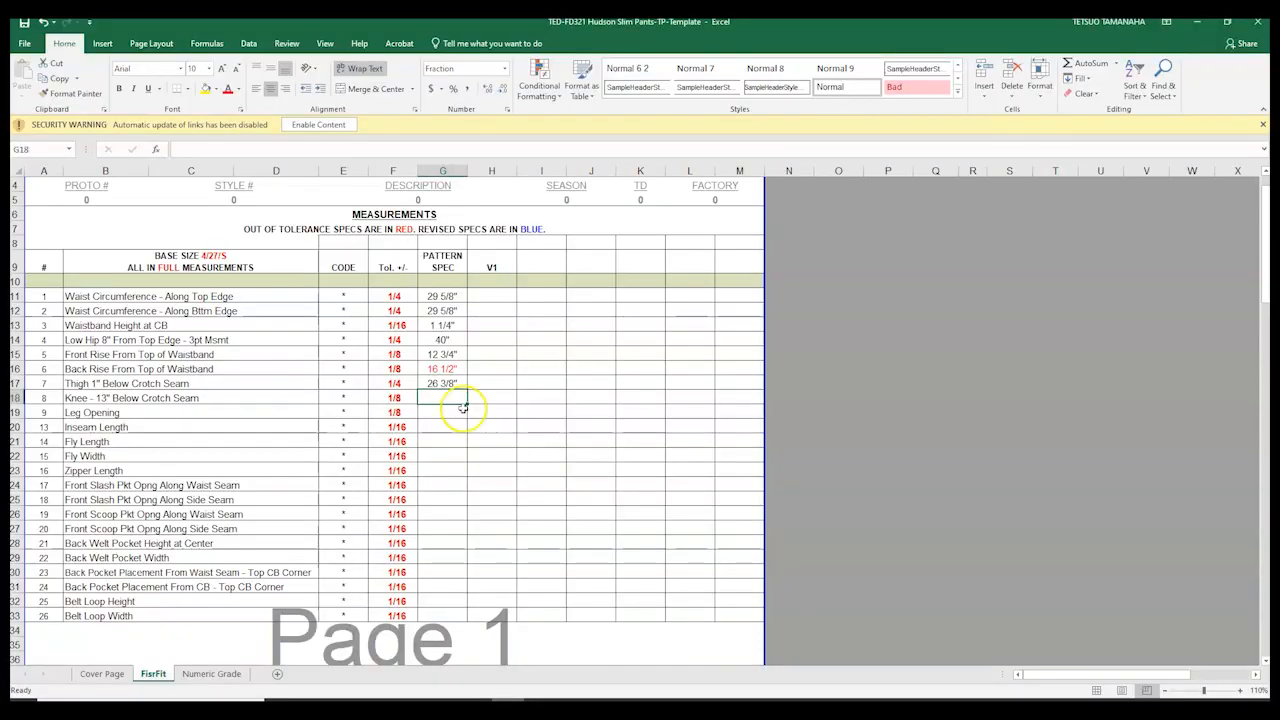
pyautogui.write('22')
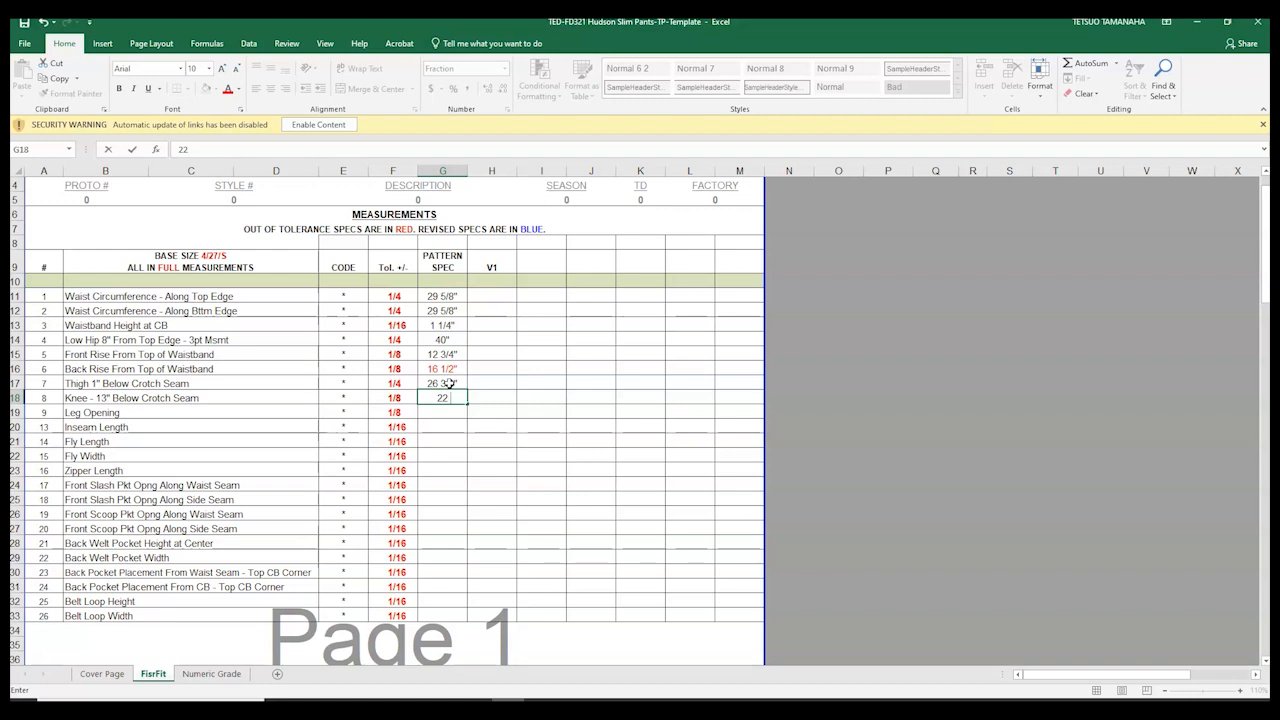
pyautogui.write('/2"')
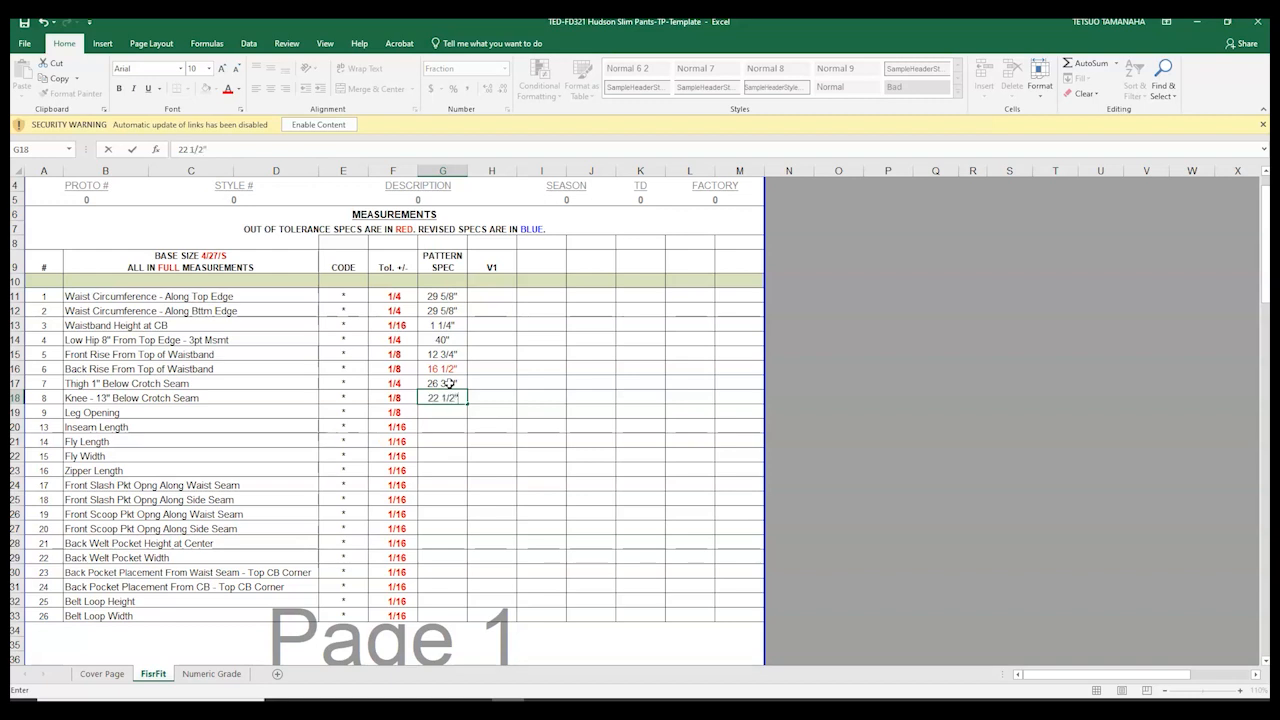
pyautogui.click(503, 418)
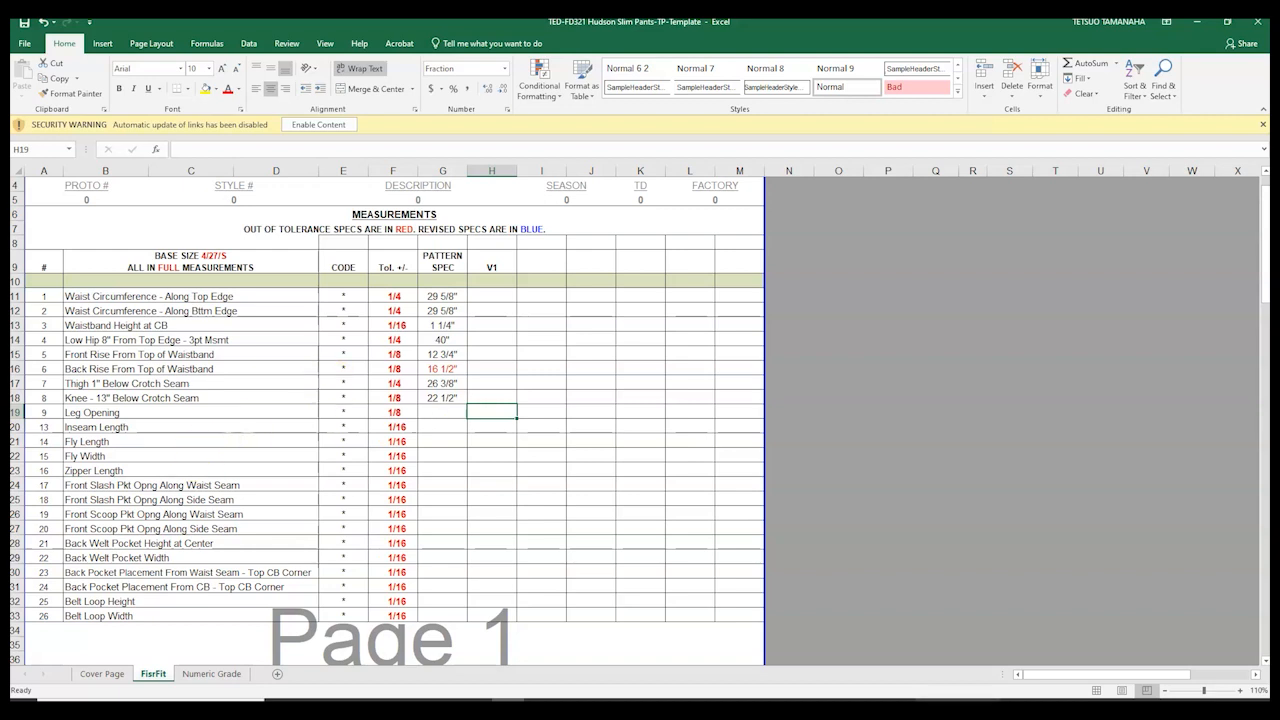
# - Switch to Pattern Design and measure the hem lines of the back and front pant pieces with Line Length
pyautogui.moveTo(540, 710)
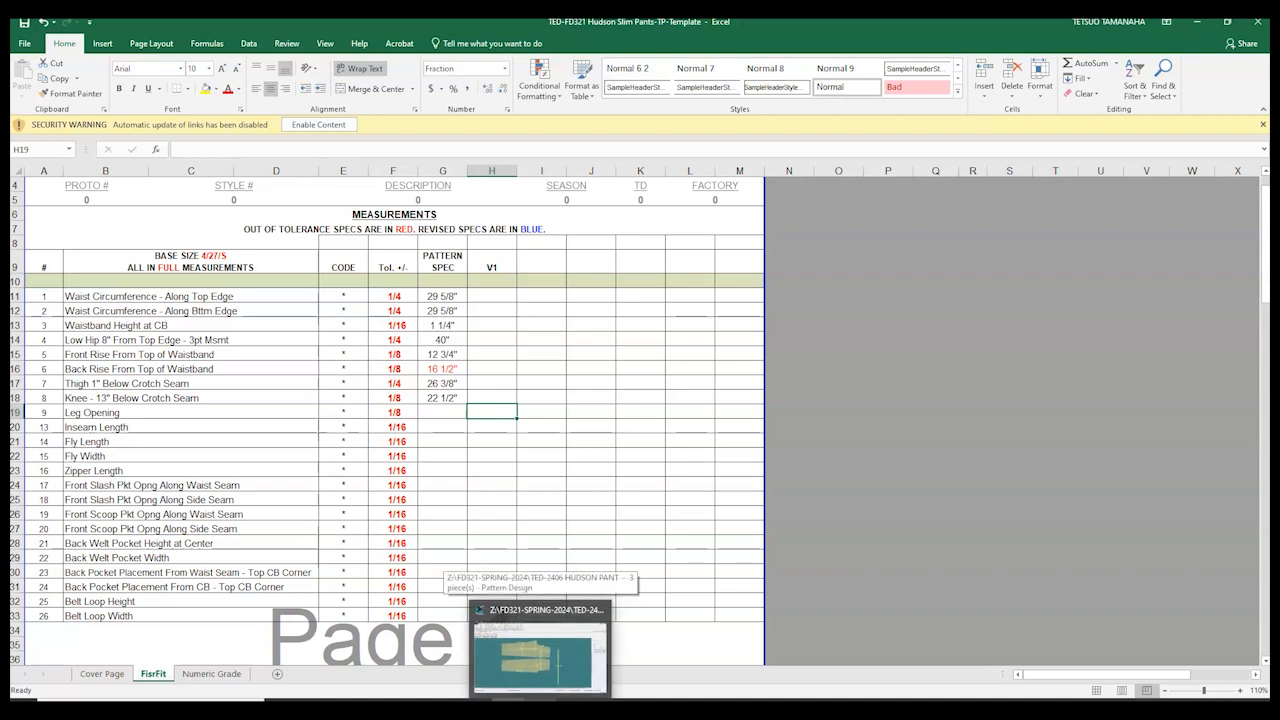
pyautogui.click(540, 650)
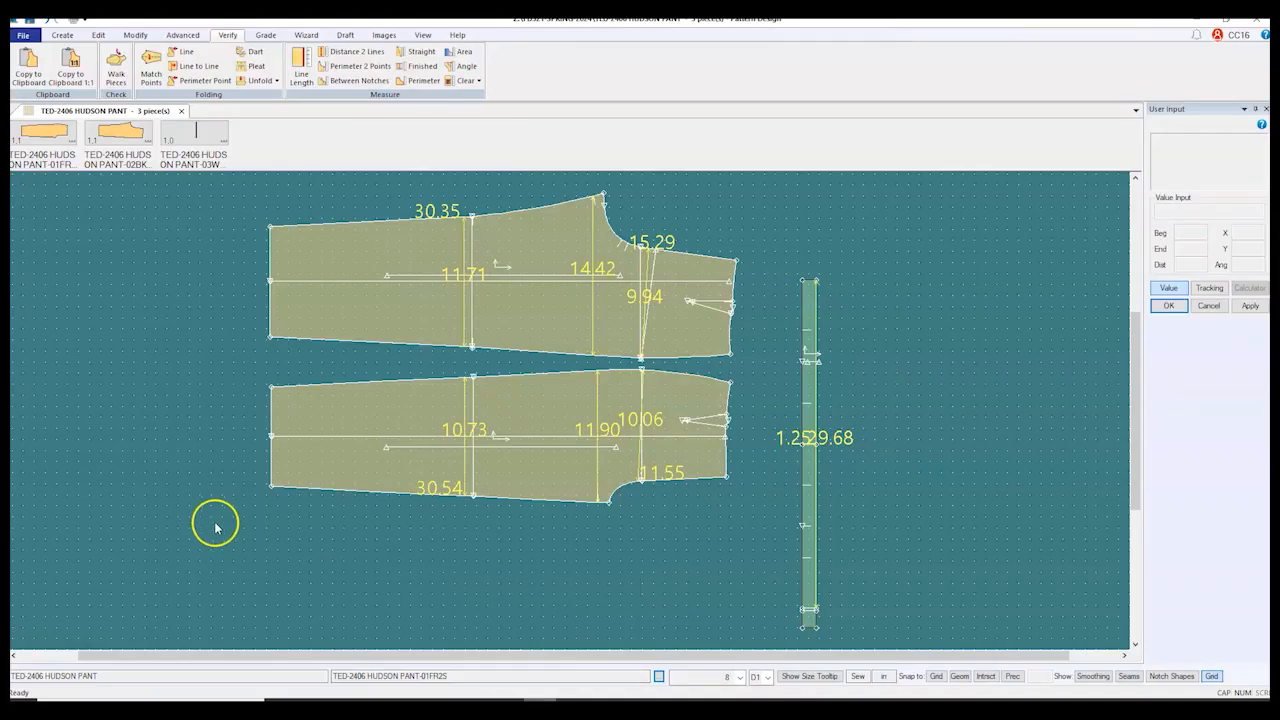
pyautogui.scroll(1, 175, 270)
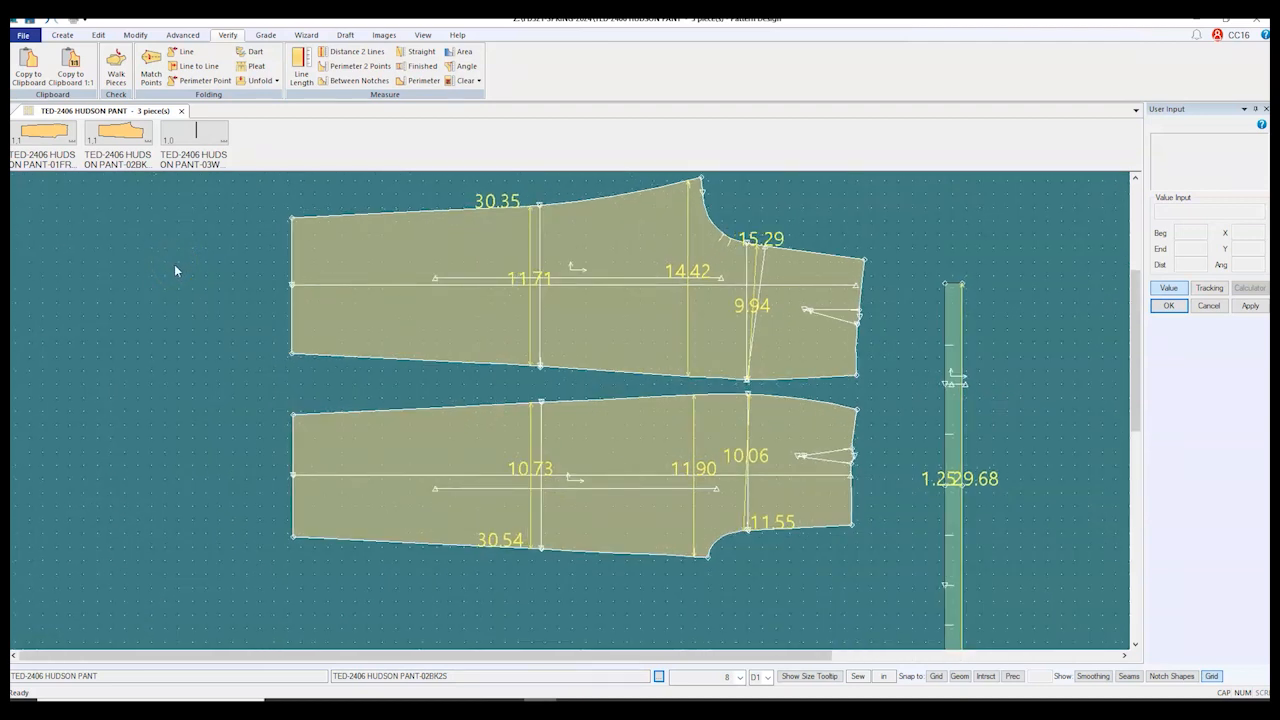
pyautogui.click(301, 65)
pyautogui.click(293, 327)
pyautogui.click(292, 455)
pyautogui.rightClick(249, 401)
pyautogui.click(249, 403)
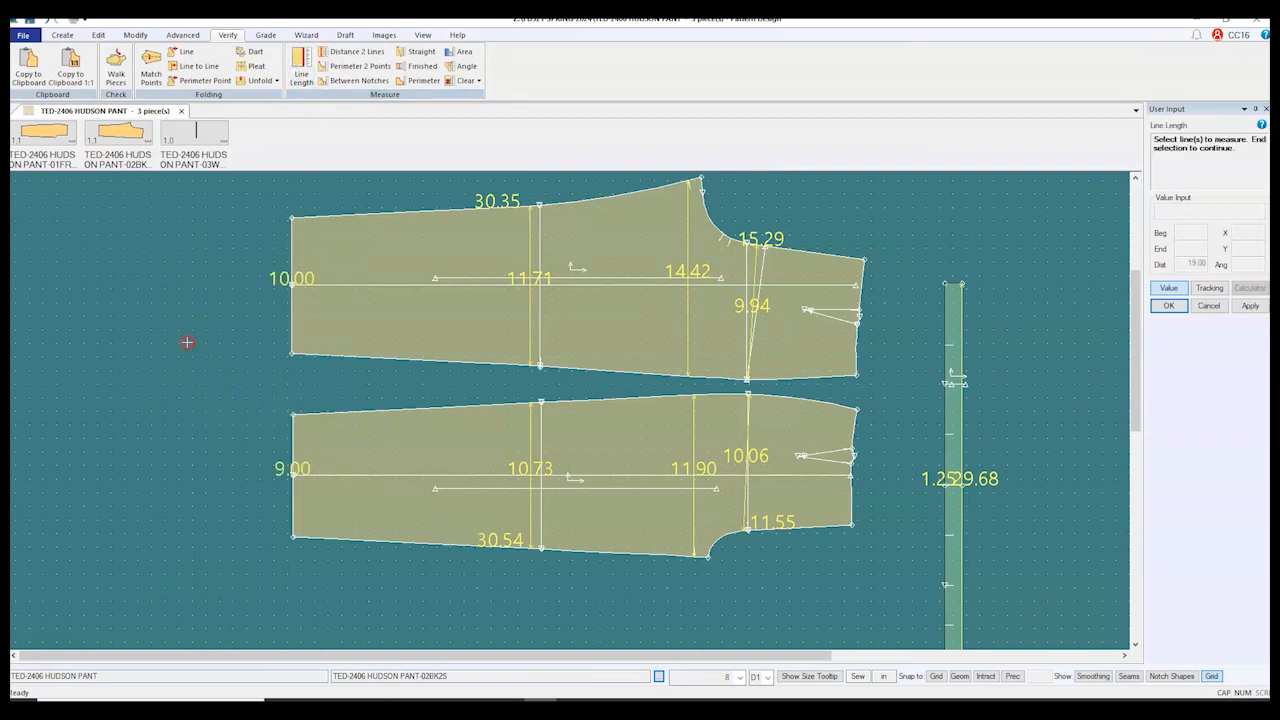
pyautogui.click(297, 284)
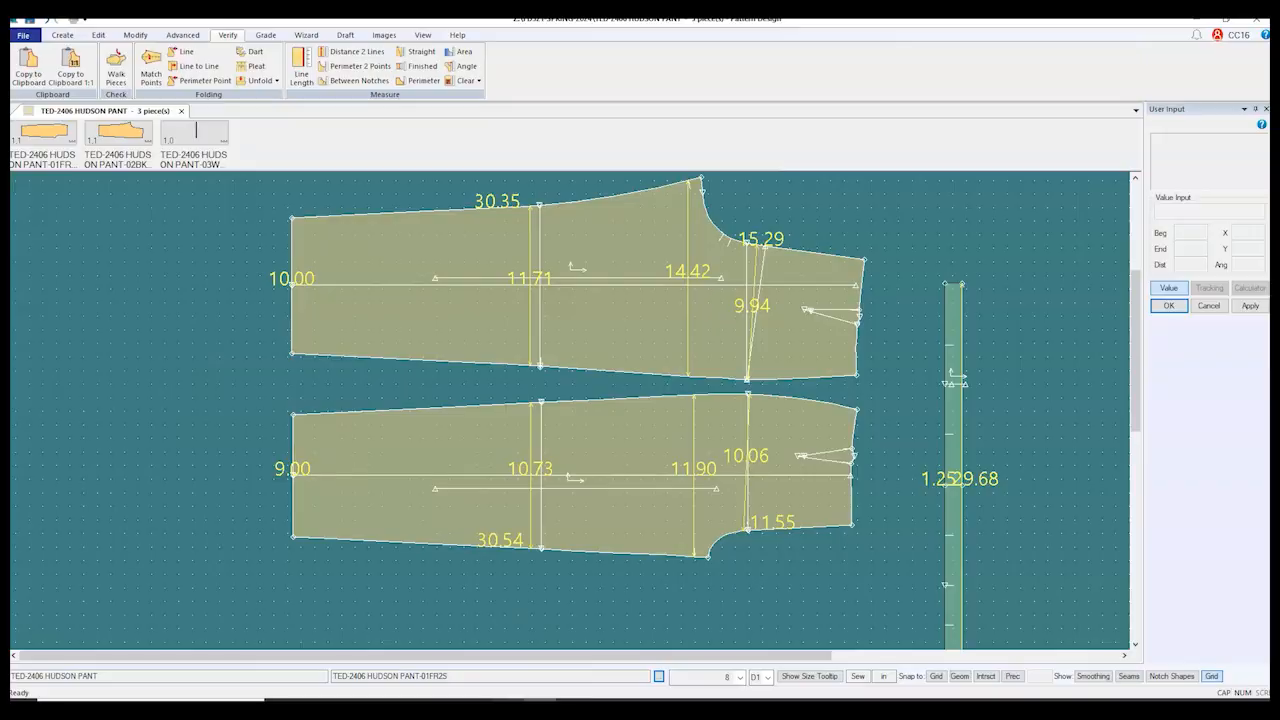
# - Switch to the Excel tech pack and set the Leg Opening pattern spec to 19"
pyautogui.click(510, 701)
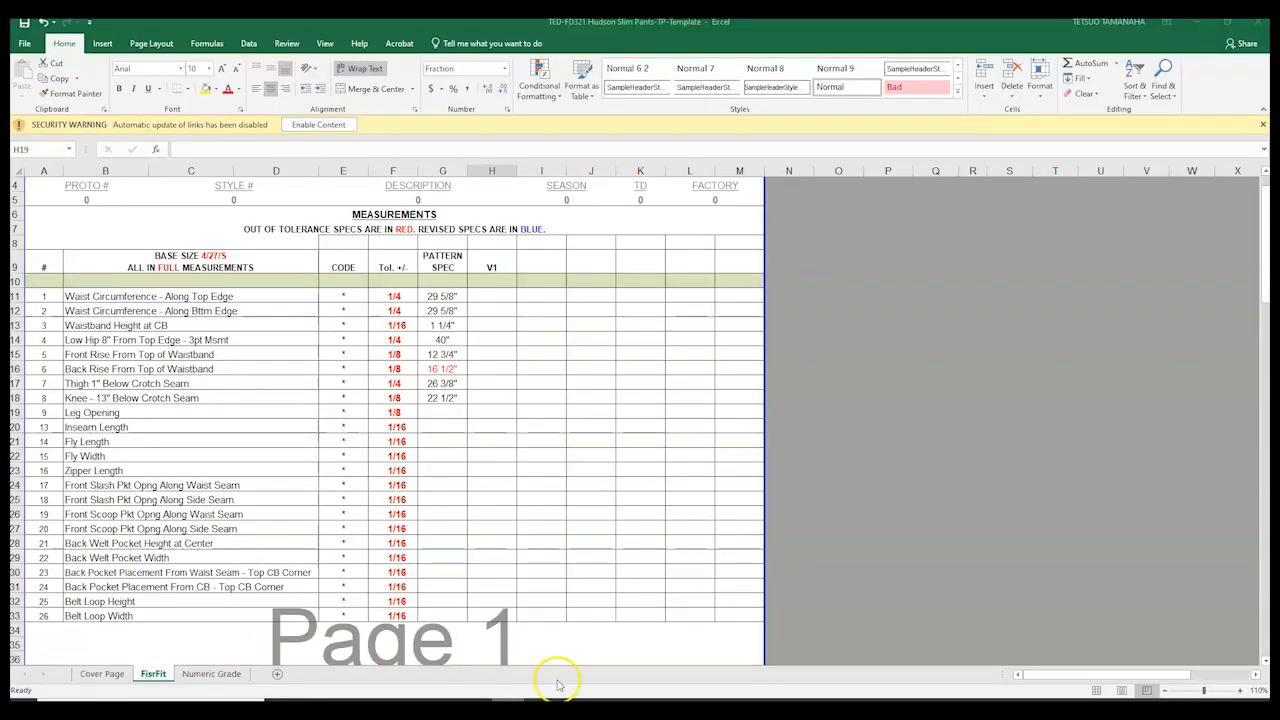
pyautogui.doubleClick(441, 412)
pyautogui.write('19"')
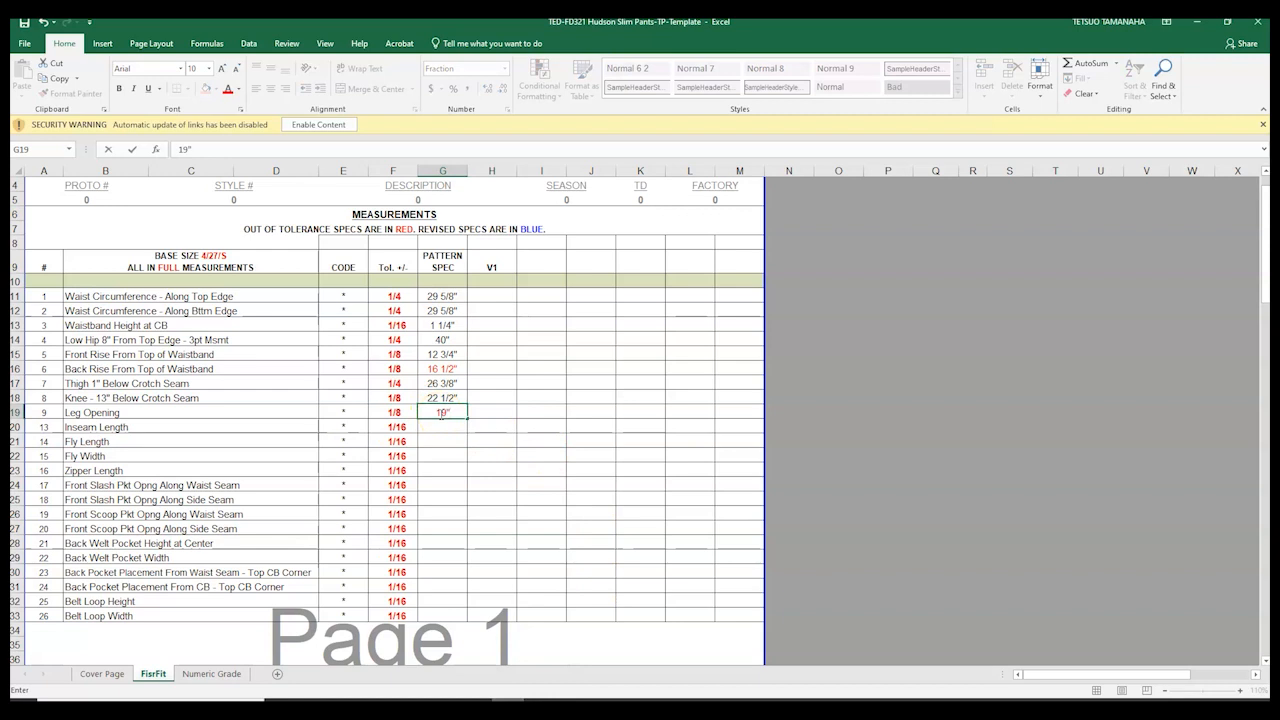
pyautogui.click(598, 443)
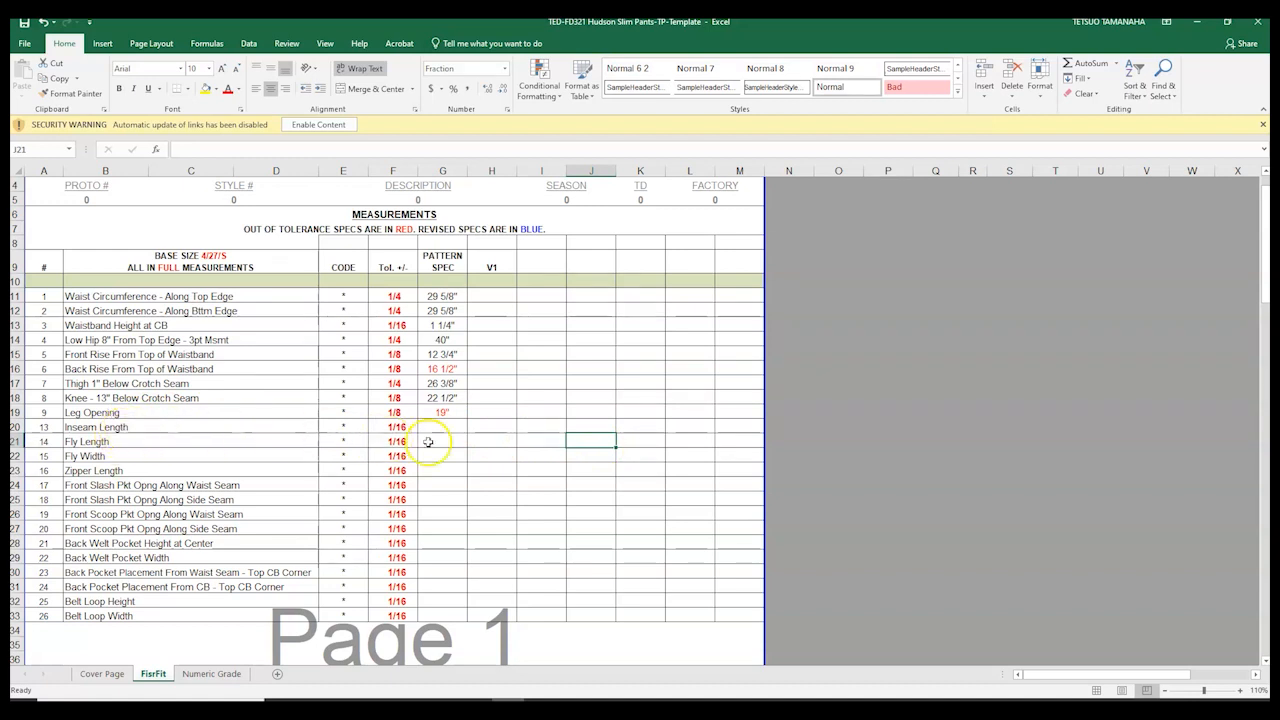
# - Check the inseam measurements in Pattern Design, enter 30 1/2" as the Inseam Length pattern spec in Excel, and save the workbook
pyautogui.click(542, 707)
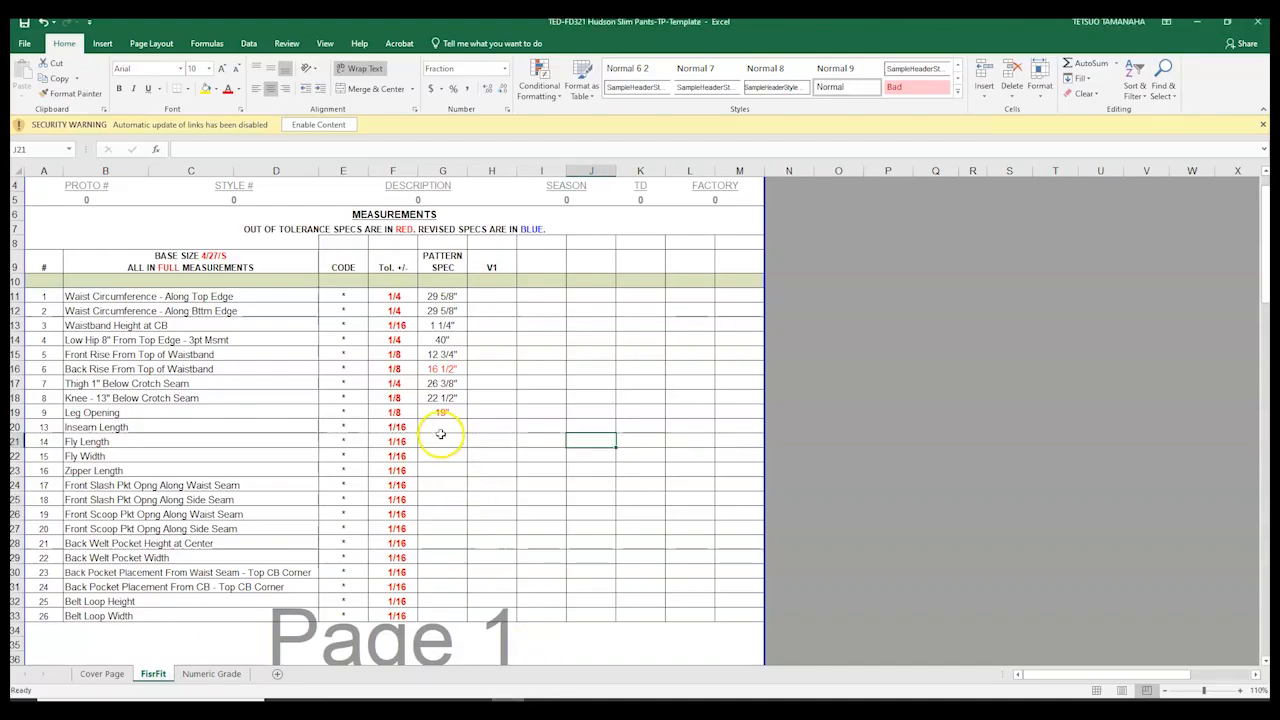
pyautogui.click(441, 432)
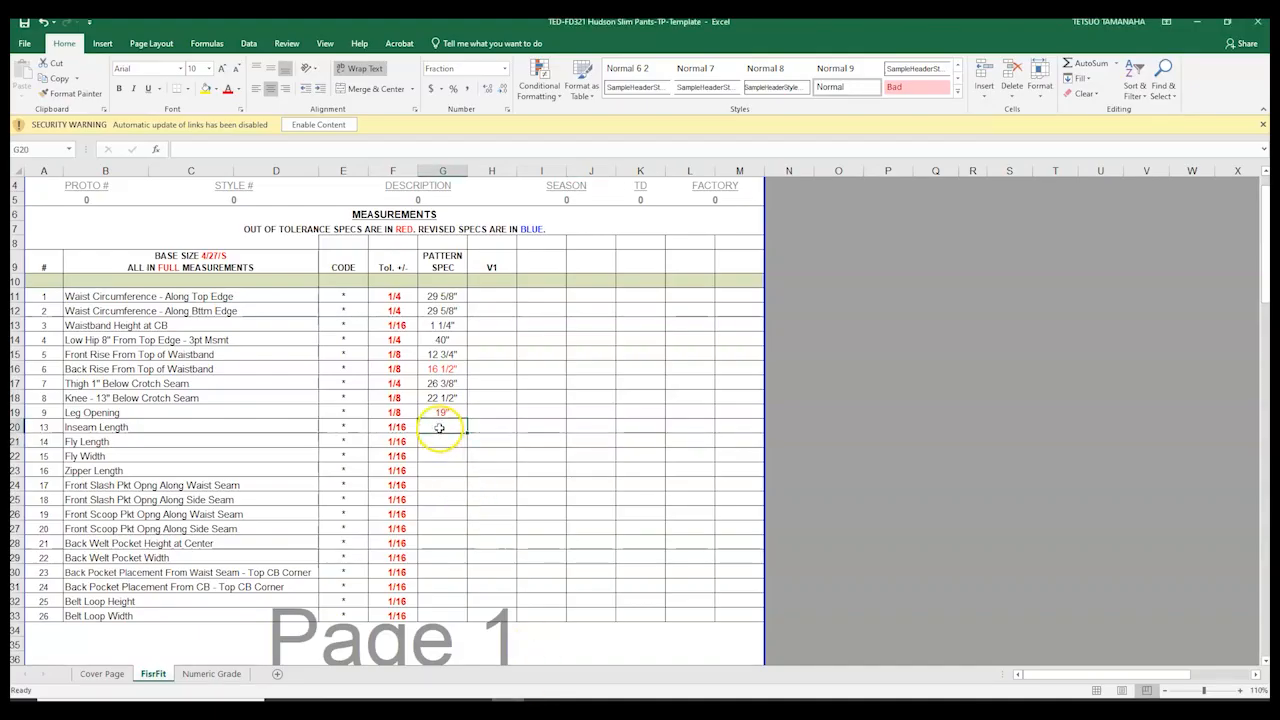
pyautogui.write('30 1/2')
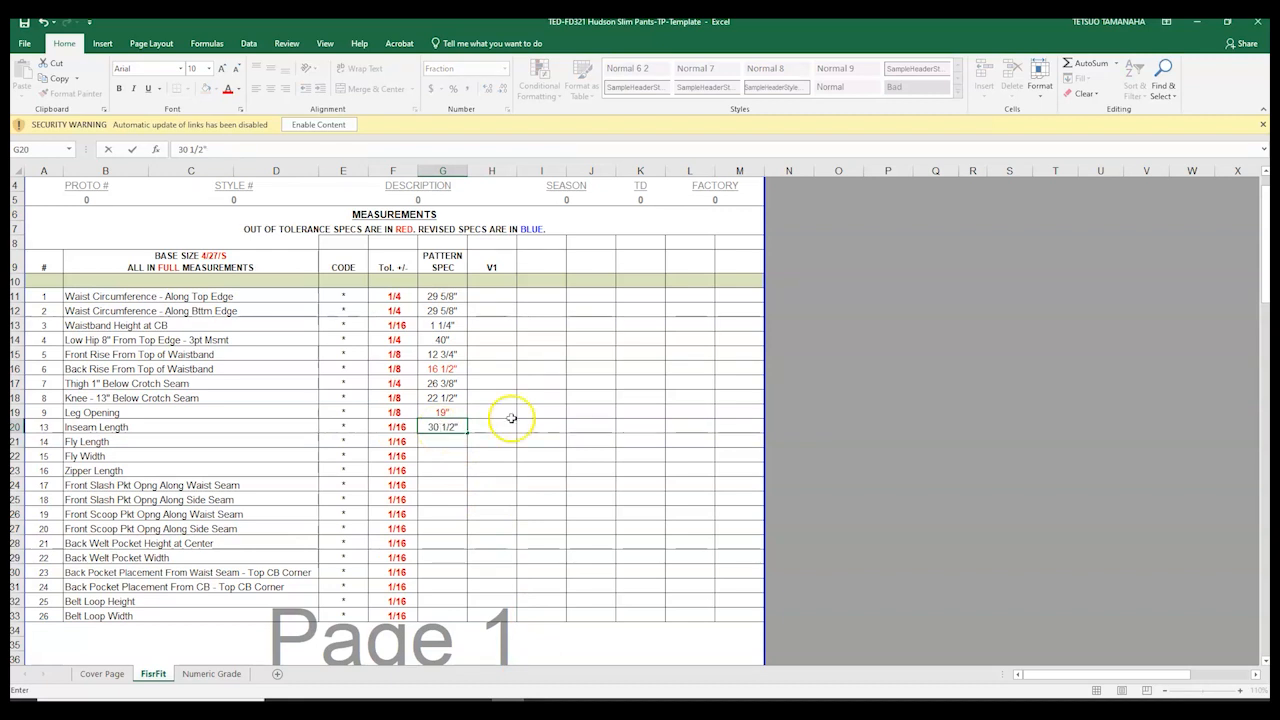
pyautogui.click(582, 438)
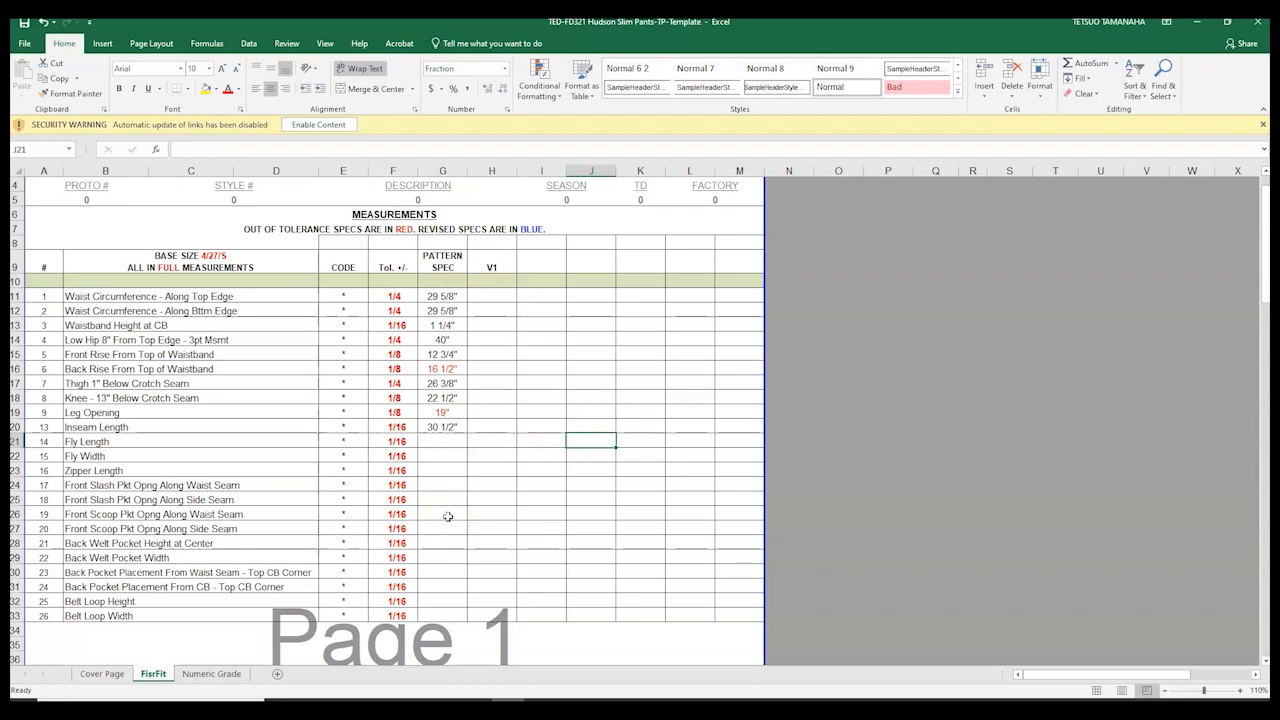
pyautogui.click(22, 45)
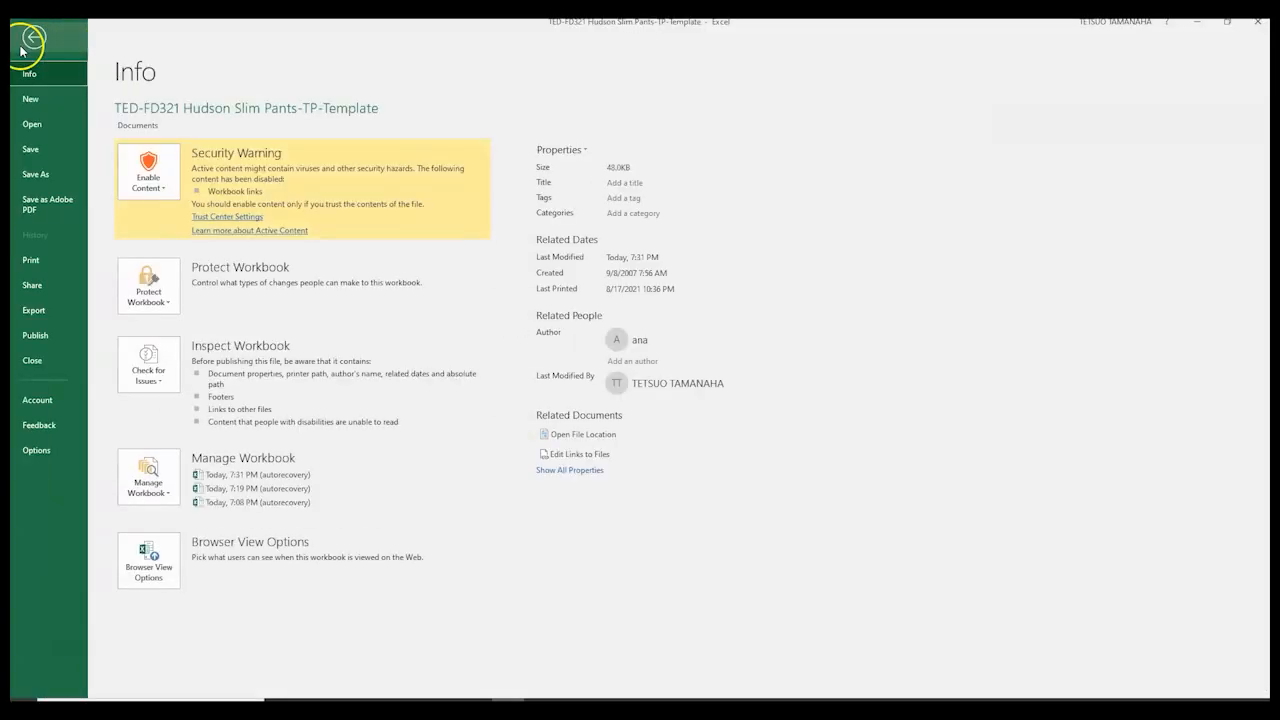
pyautogui.click(41, 150)
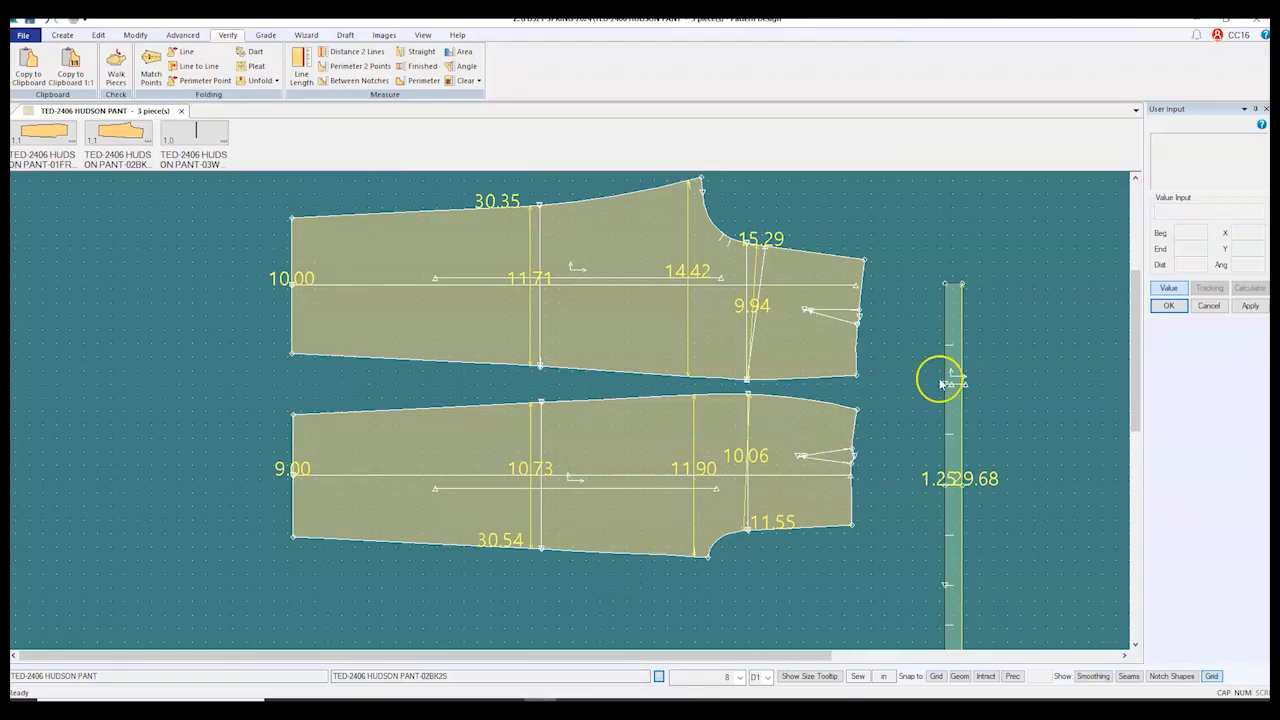
# - Switch to Pattern Design and save the back, front and waistband pieces
pyautogui.click(24, 36)
pyautogui.click(43, 114)
pyautogui.click(491, 286)
pyautogui.click(529, 457)
pyautogui.click(833, 397)
pyautogui.rightClick(878, 318)
pyautogui.click(880, 320)
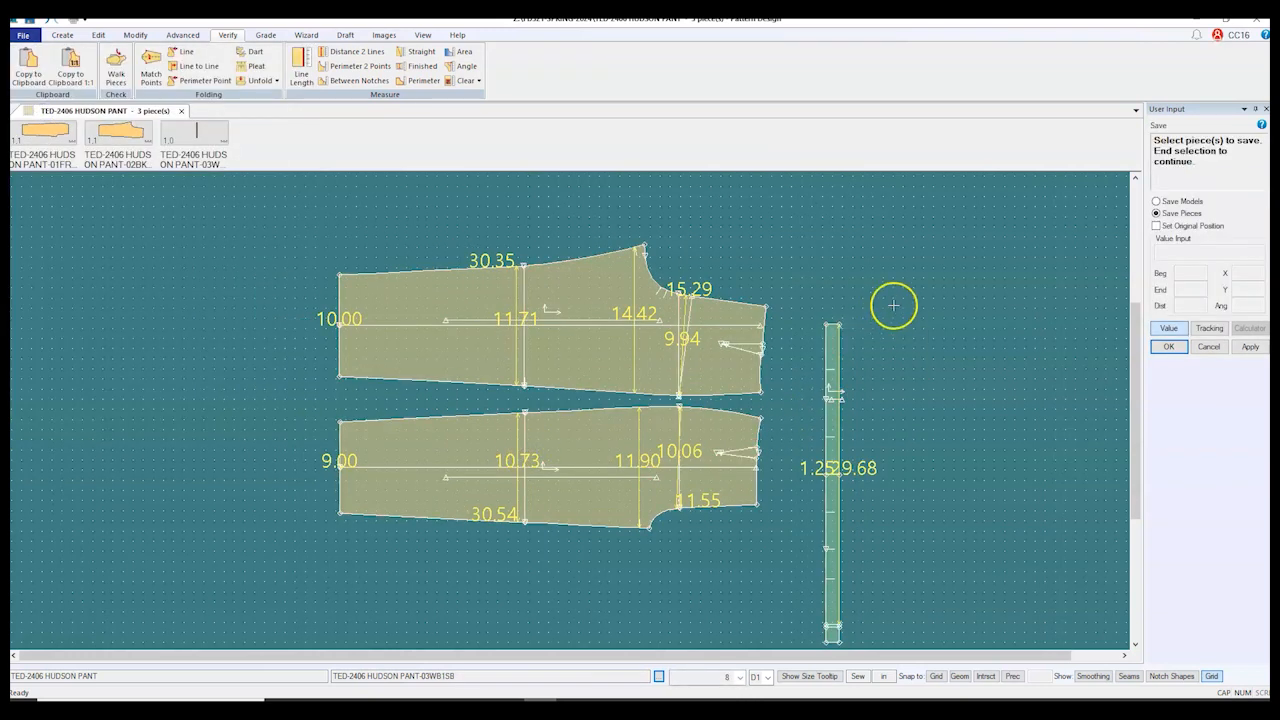
pyautogui.rightClick(889, 277)
pyautogui.click(895, 281)
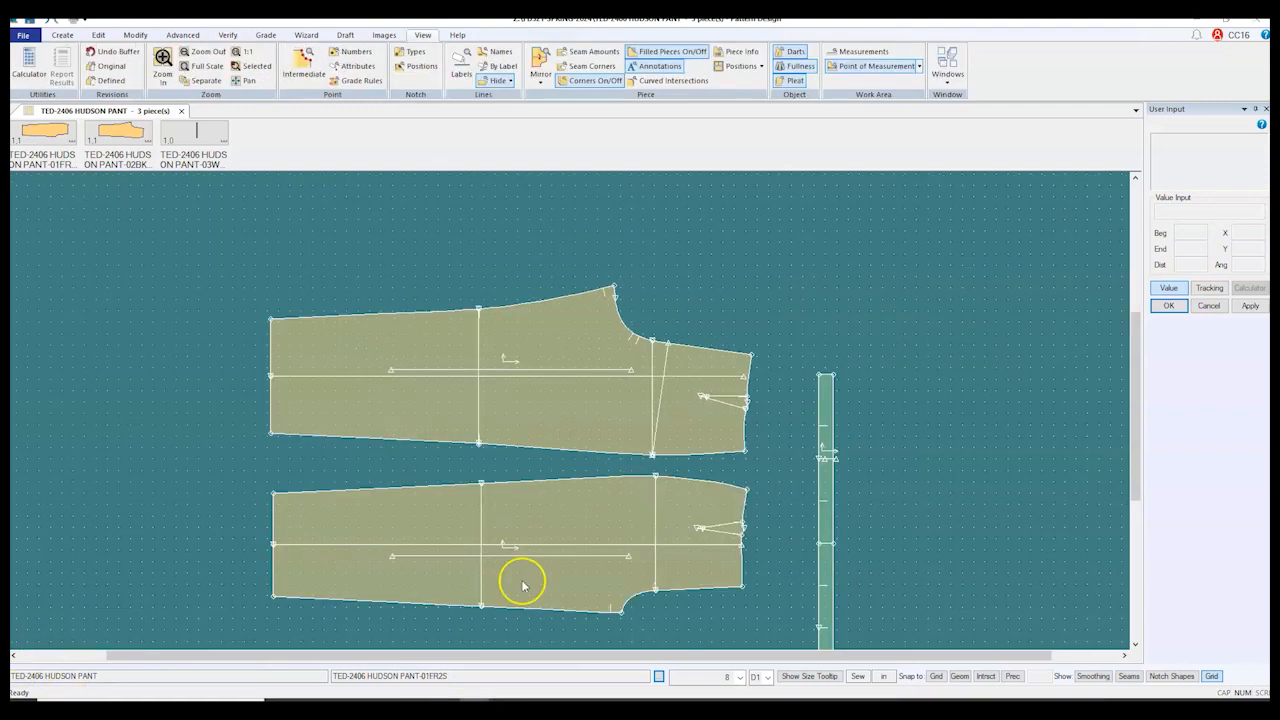
# - Switch to Paint and review the list of reductions for waist, hip, thigh, knee and leg opening
pyautogui.click(640, 708)
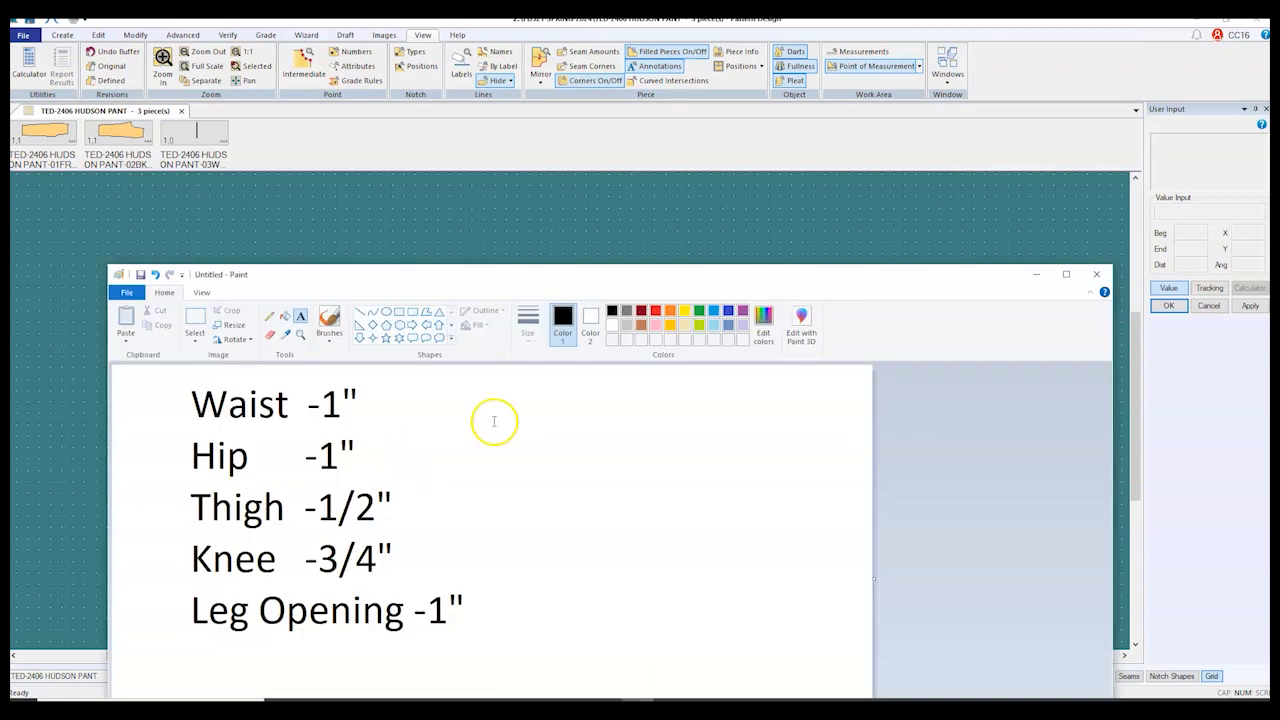
pyautogui.moveTo(470, 278); pyautogui.dragTo(503, 212)
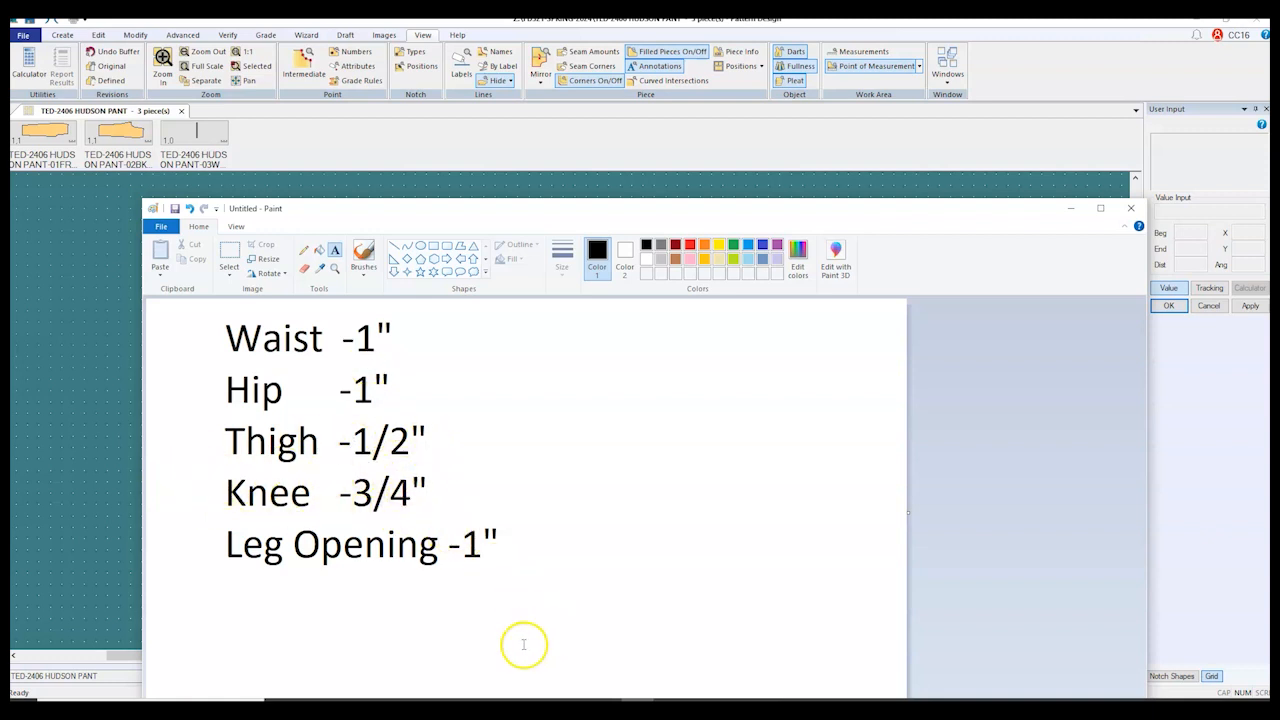
pyautogui.click(89, 384)
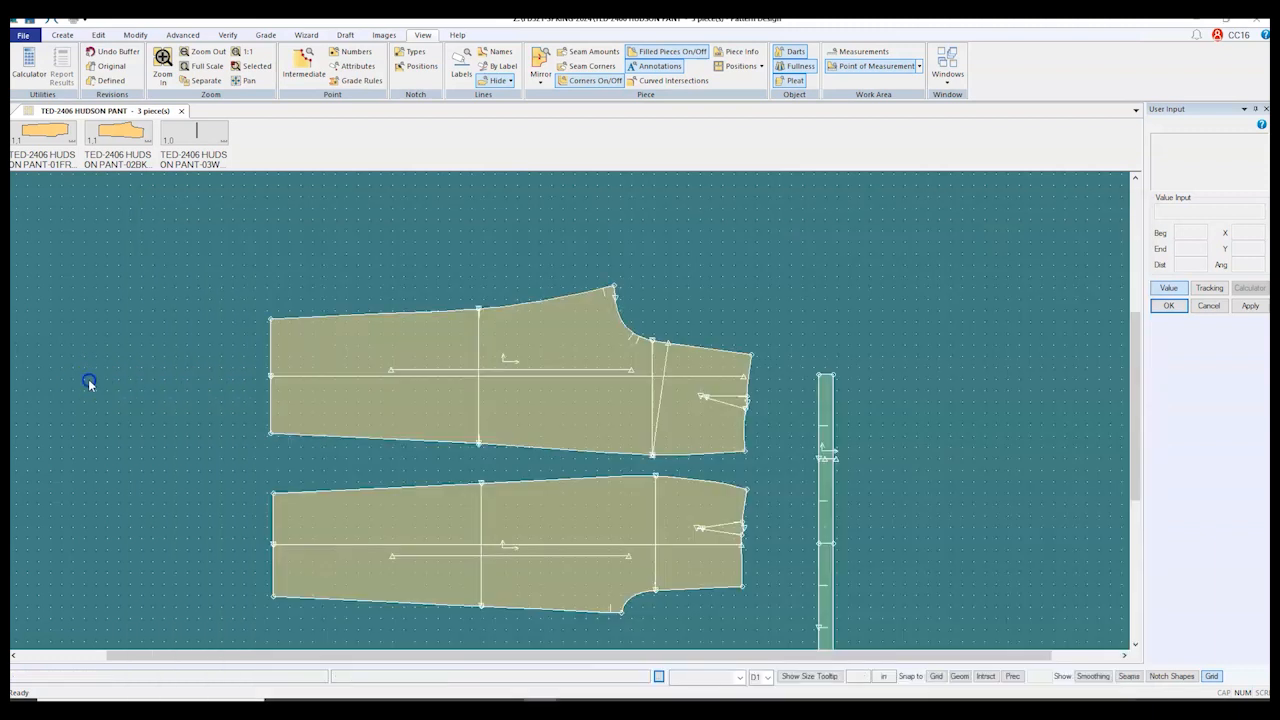
# - Toggle the measurements display on and off, and move the back, front and waistband pieces higher in the work area
pyautogui.click(862, 52)
pyautogui.click(864, 53)
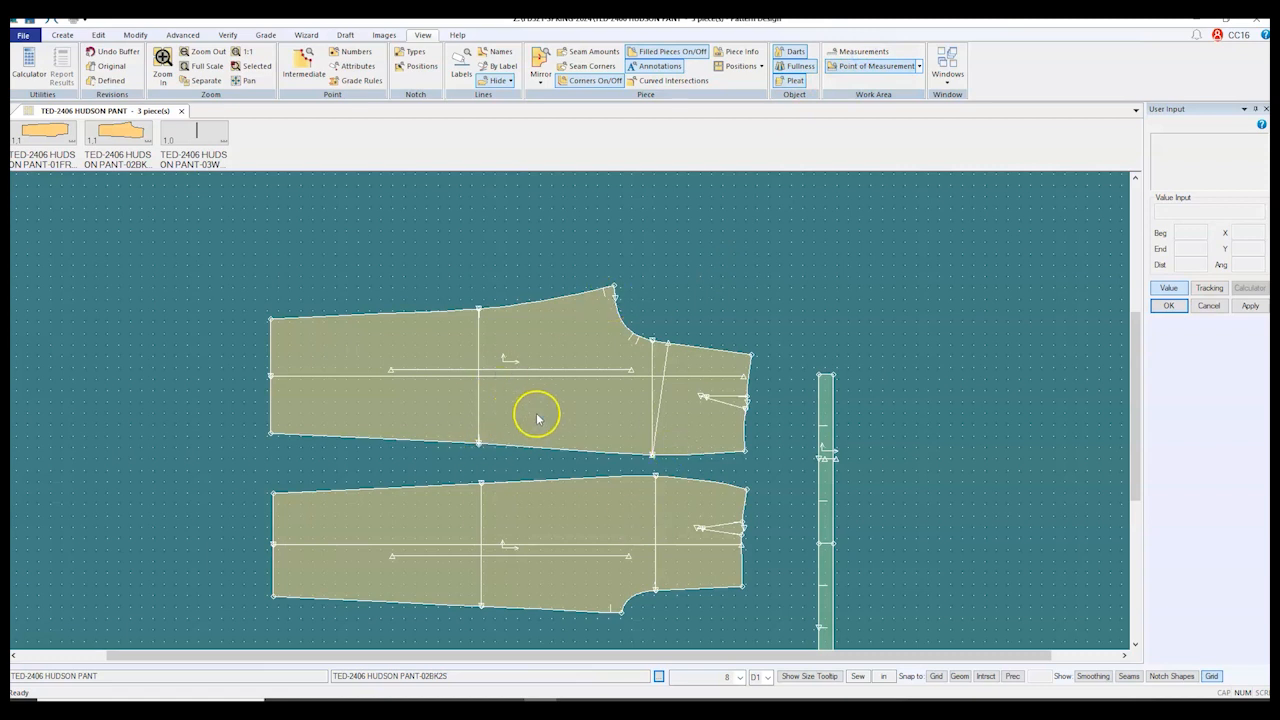
pyautogui.moveTo(537, 418); pyautogui.dragTo(530, 366)
pyautogui.moveTo(550, 512); pyautogui.dragTo(547, 466)
pyautogui.moveTo(827, 512); pyautogui.dragTo(829, 376)
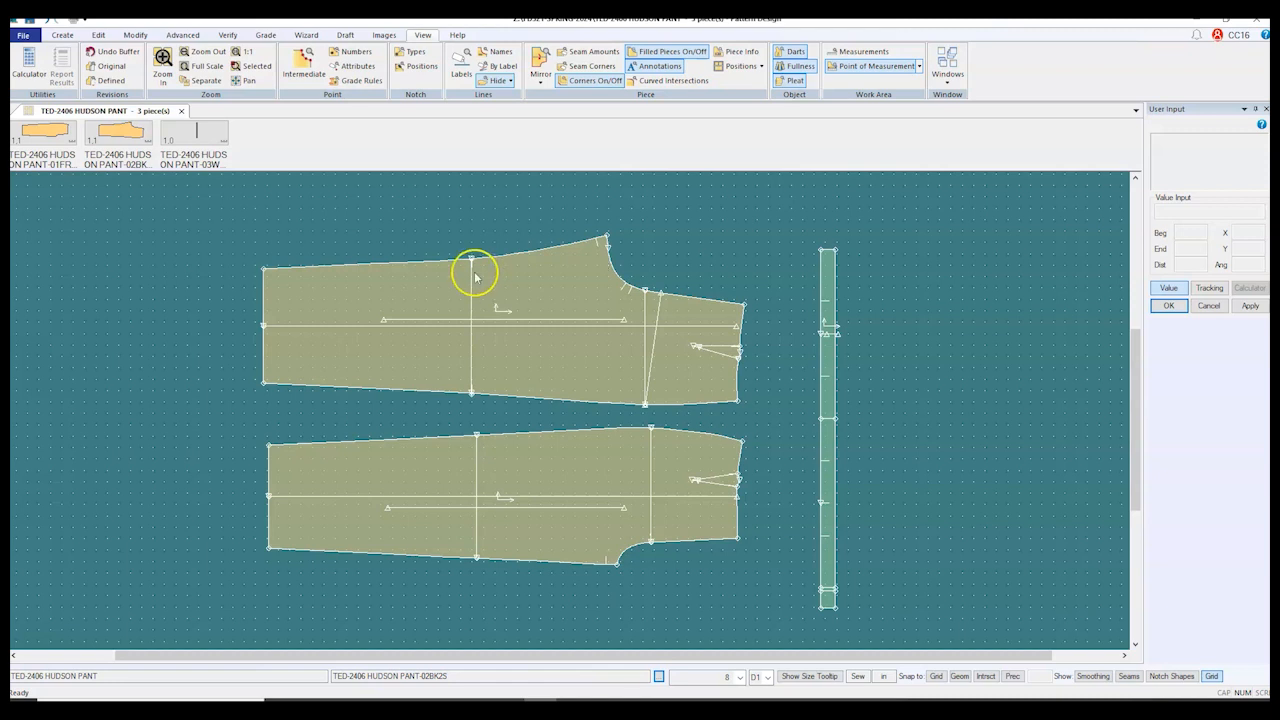
# - Move the waistband piece farther away from the pant pieces
pyautogui.scroll(2, 910, 273)
pyautogui.scroll(5, 910, 273)
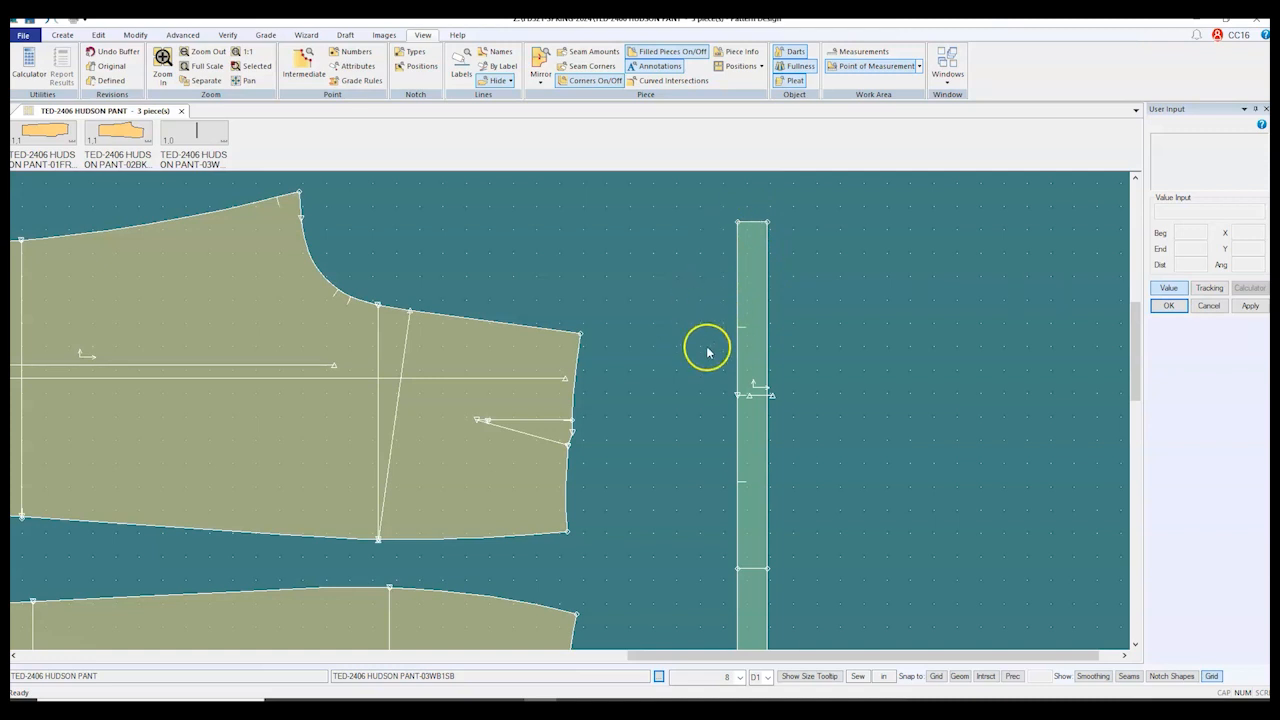
pyautogui.click(752, 545)
pyautogui.click(841, 539)
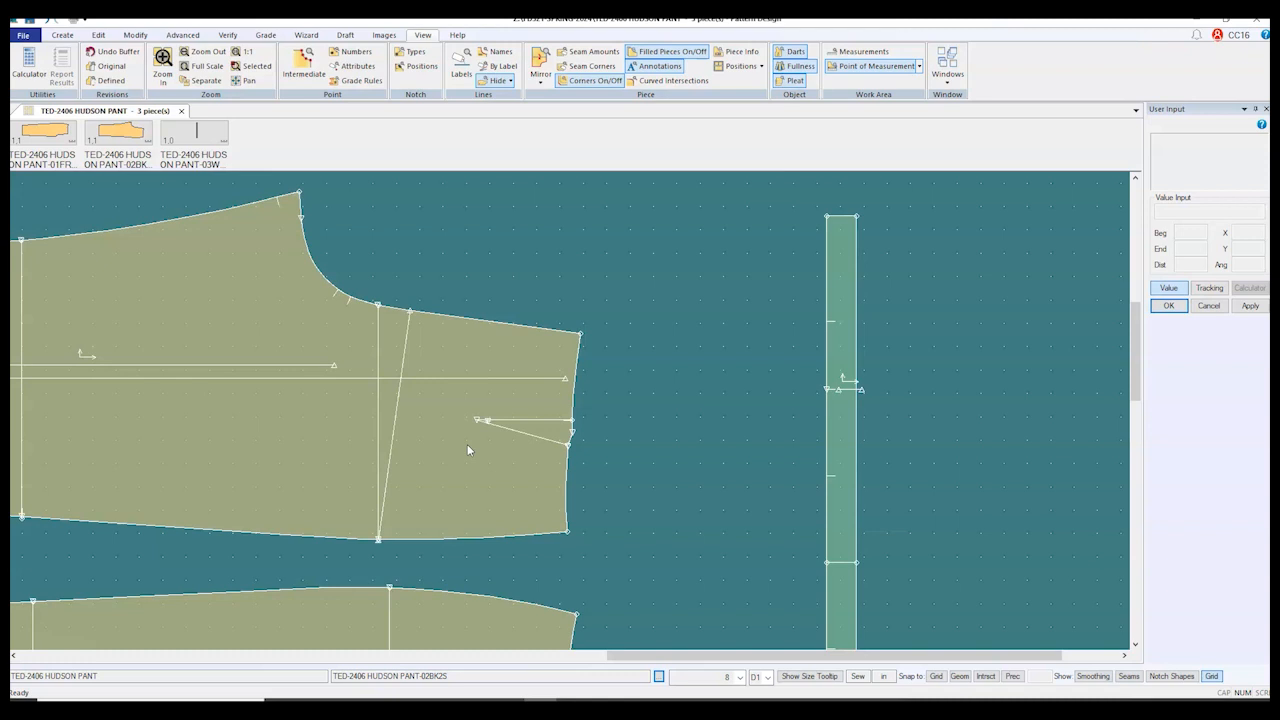
pyautogui.scroll(-4, 389, 403)
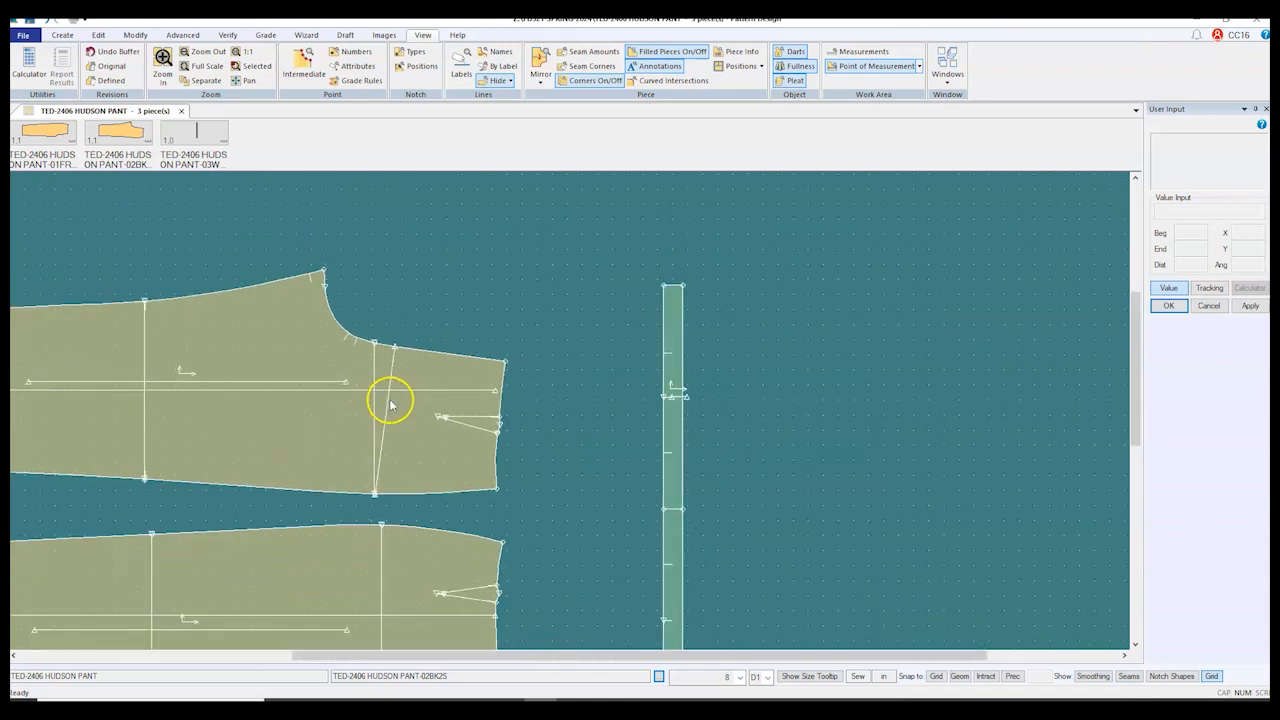
pyautogui.click(410, 514)
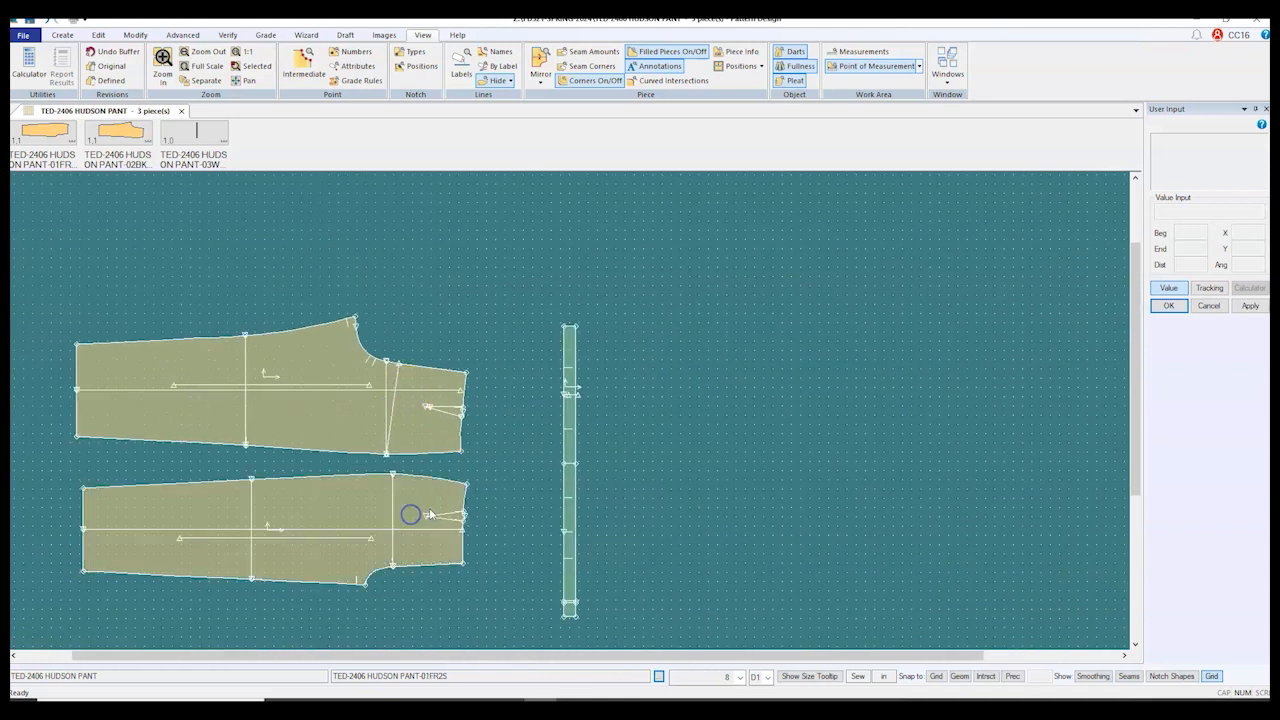
pyautogui.scroll(1, 430, 509)
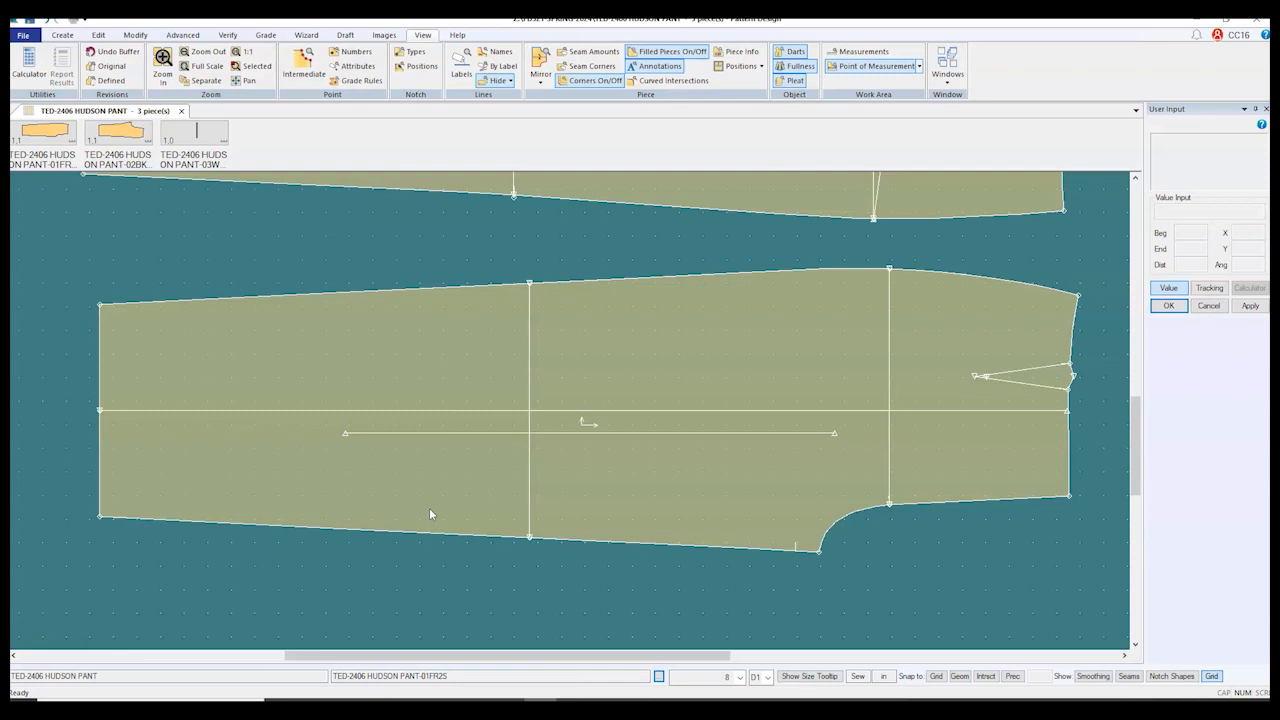
pyautogui.scroll(-3, 470, 445)
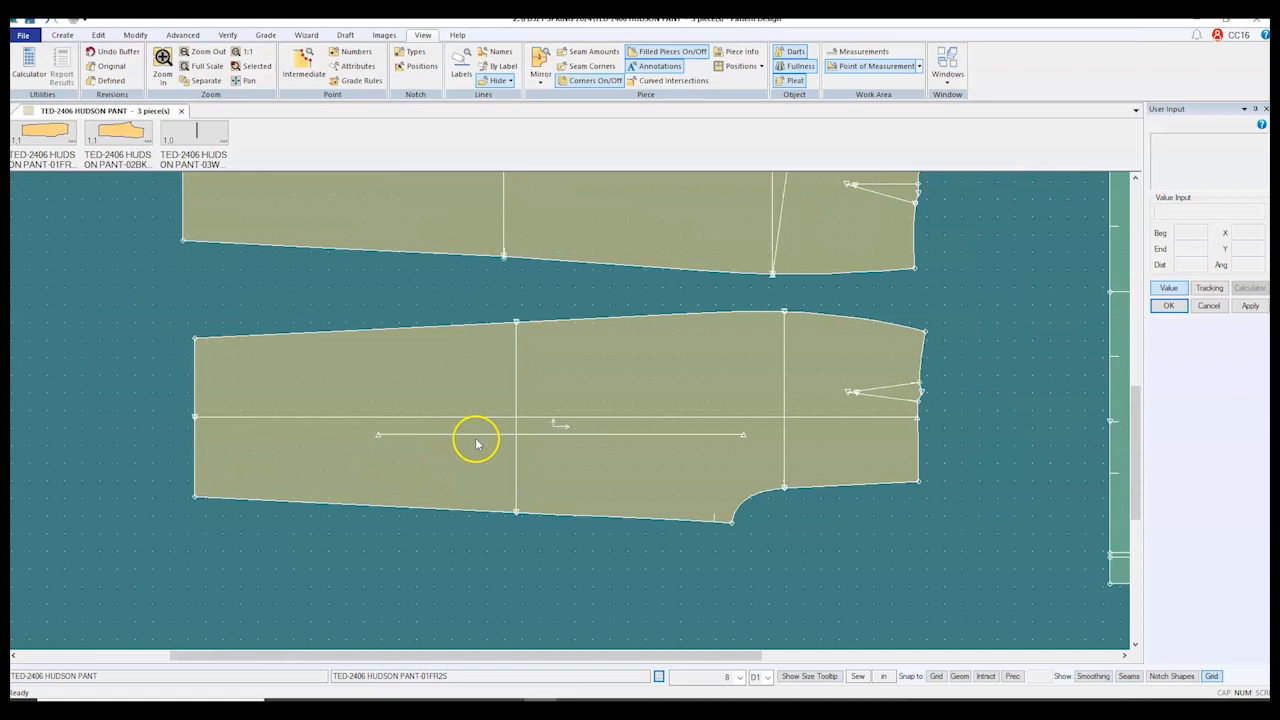
pyautogui.scroll(5, 800, 320)
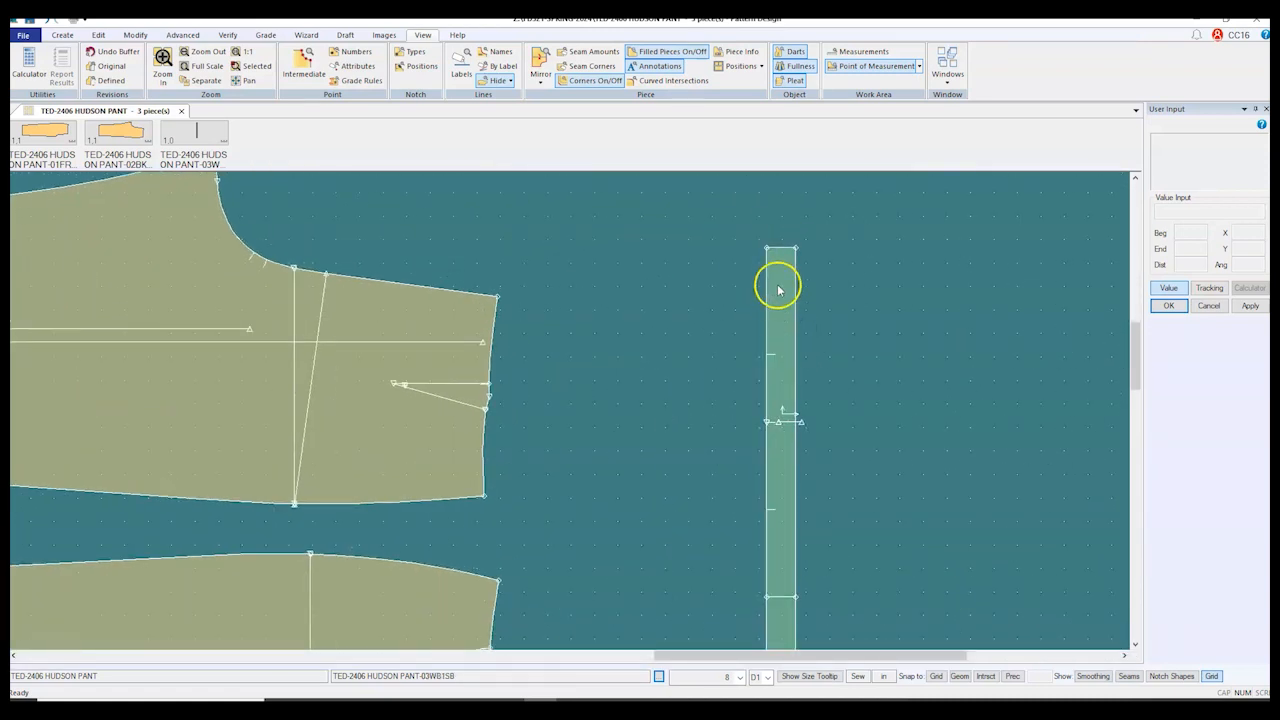
pyautogui.scroll(1, 777, 286)
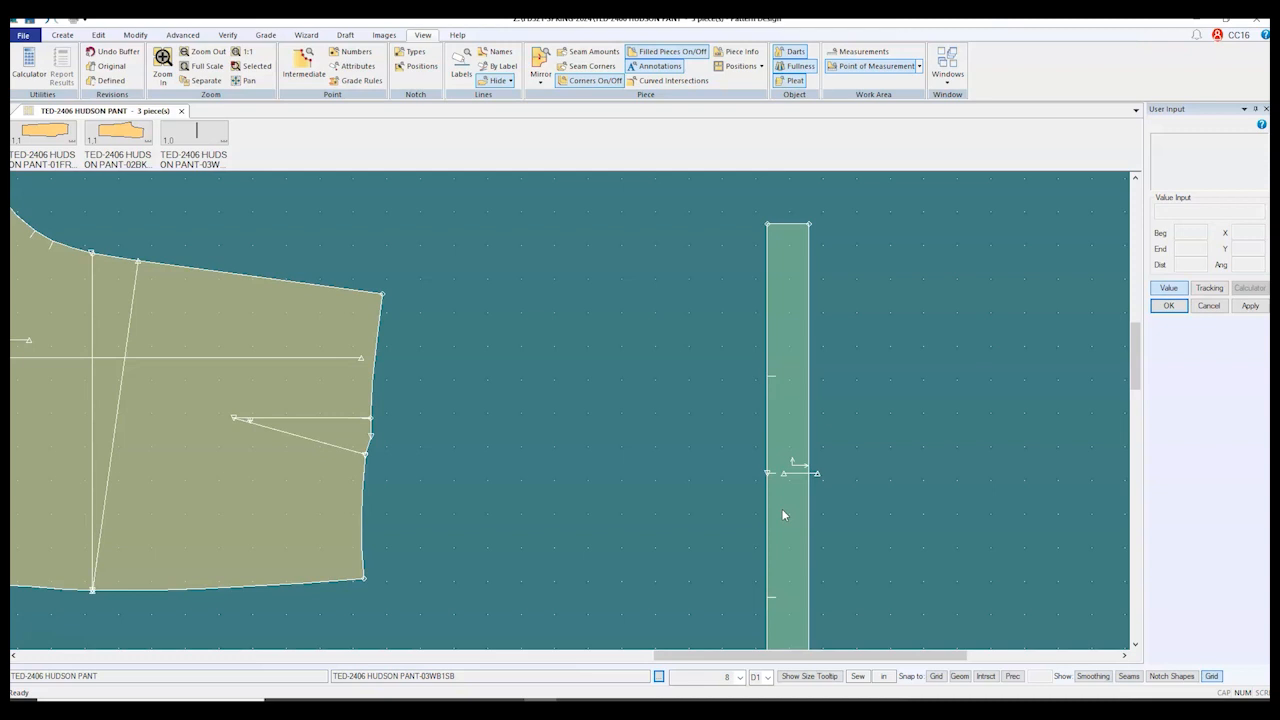
pyautogui.press('F8')
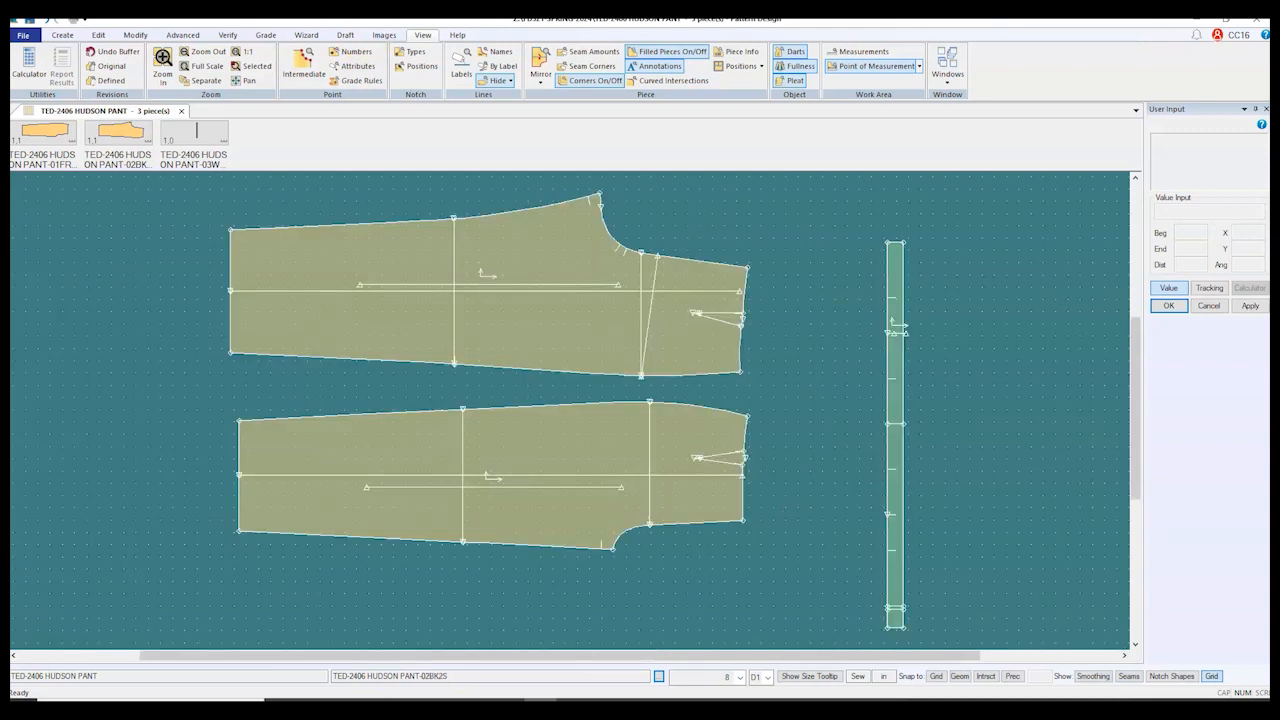
# - Define bookmarks for the back, front and waistband pieces to capture their current state
pyautogui.click(61, 35)
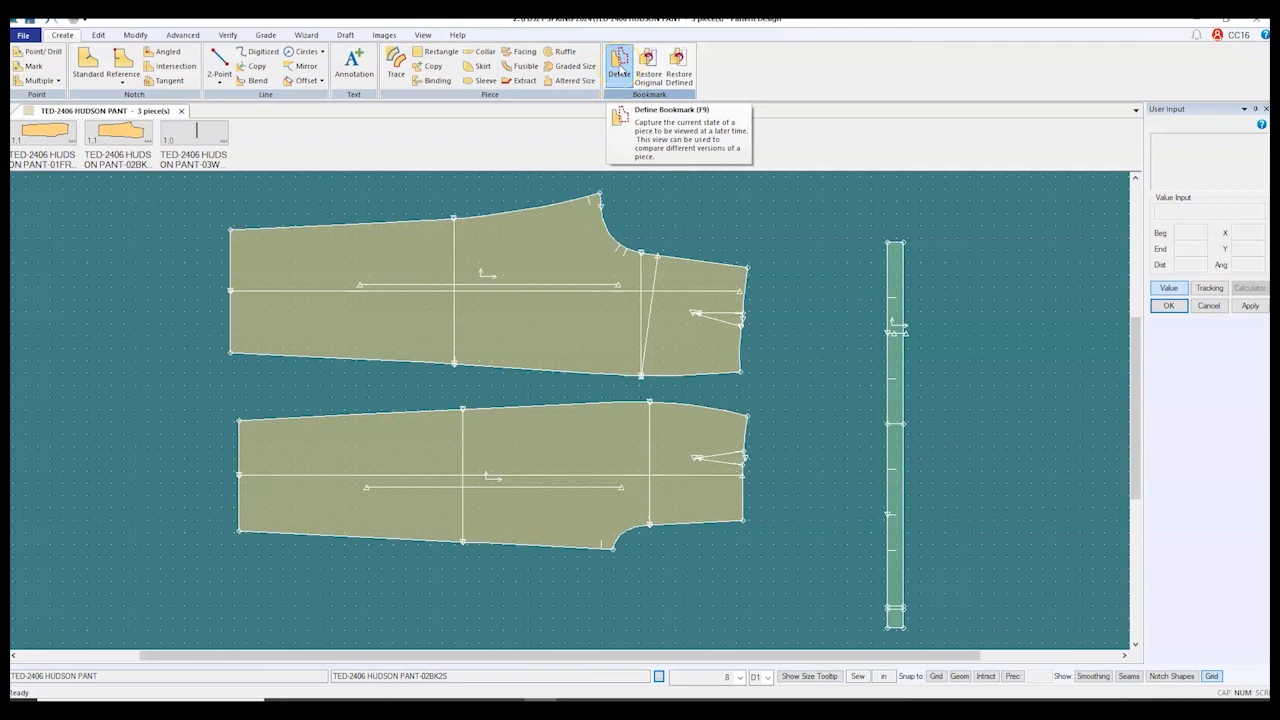
pyautogui.click(620, 70)
pyautogui.click(560, 263)
pyautogui.click(584, 417)
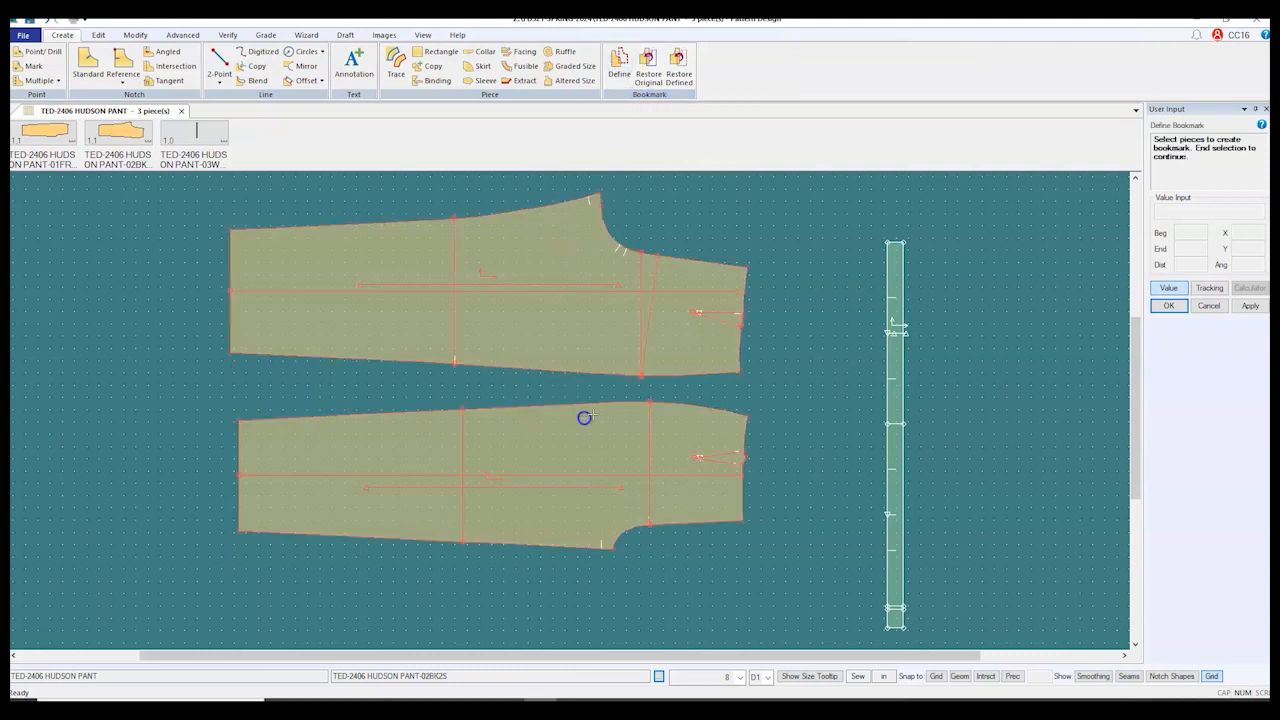
pyautogui.click(900, 272)
pyautogui.rightClick(789, 240)
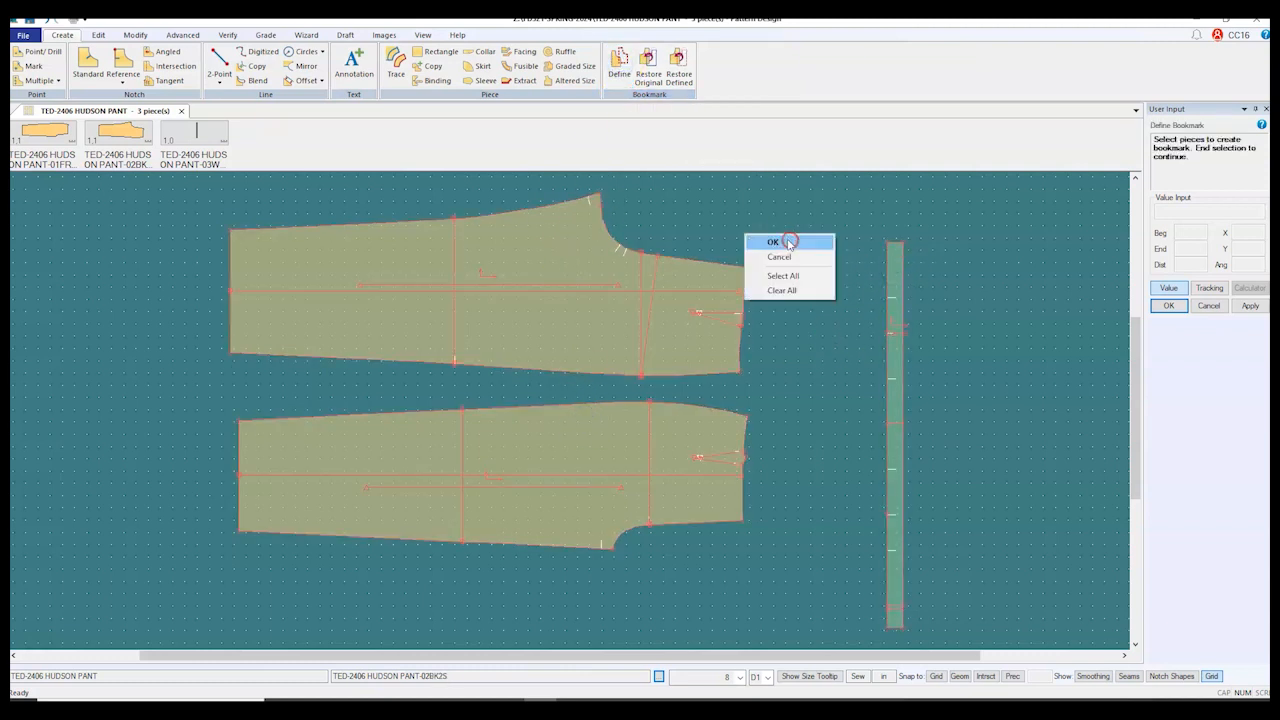
pyautogui.click(789, 242)
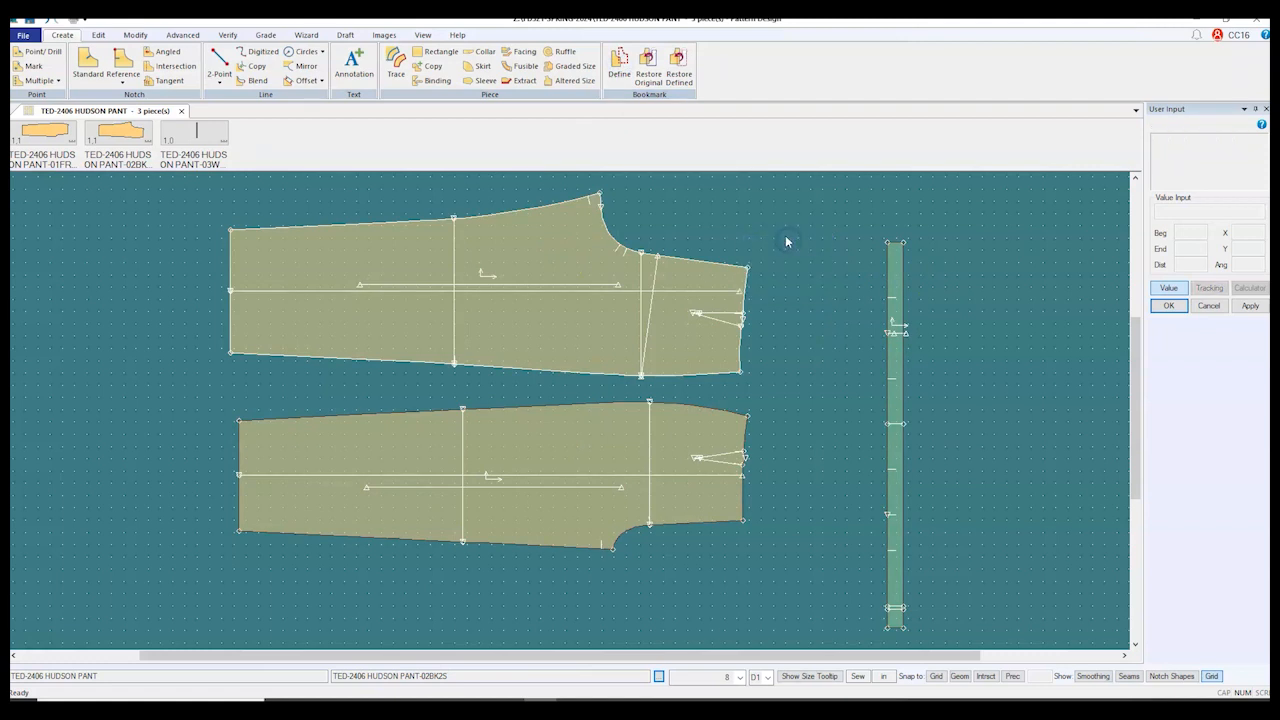
pyautogui.click(620, 68)
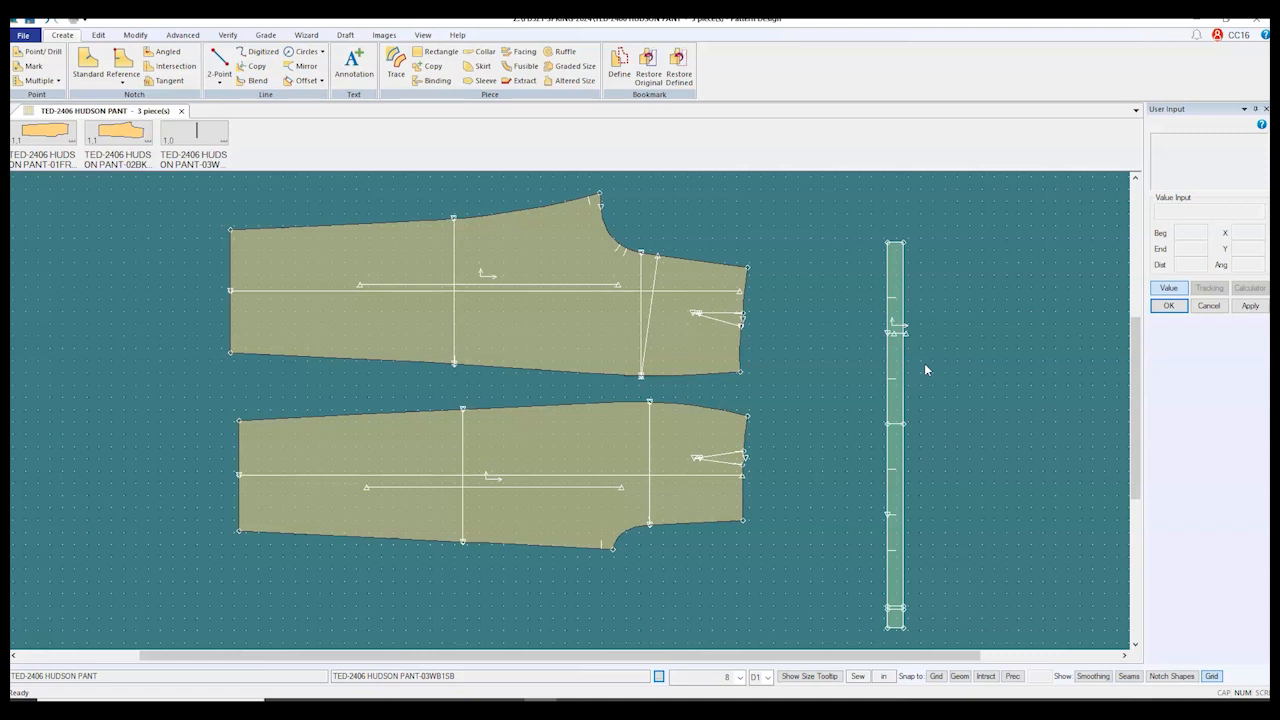
# - Move the front pant piece farther away from the back piece
pyautogui.scroll(-2, 306, 374)
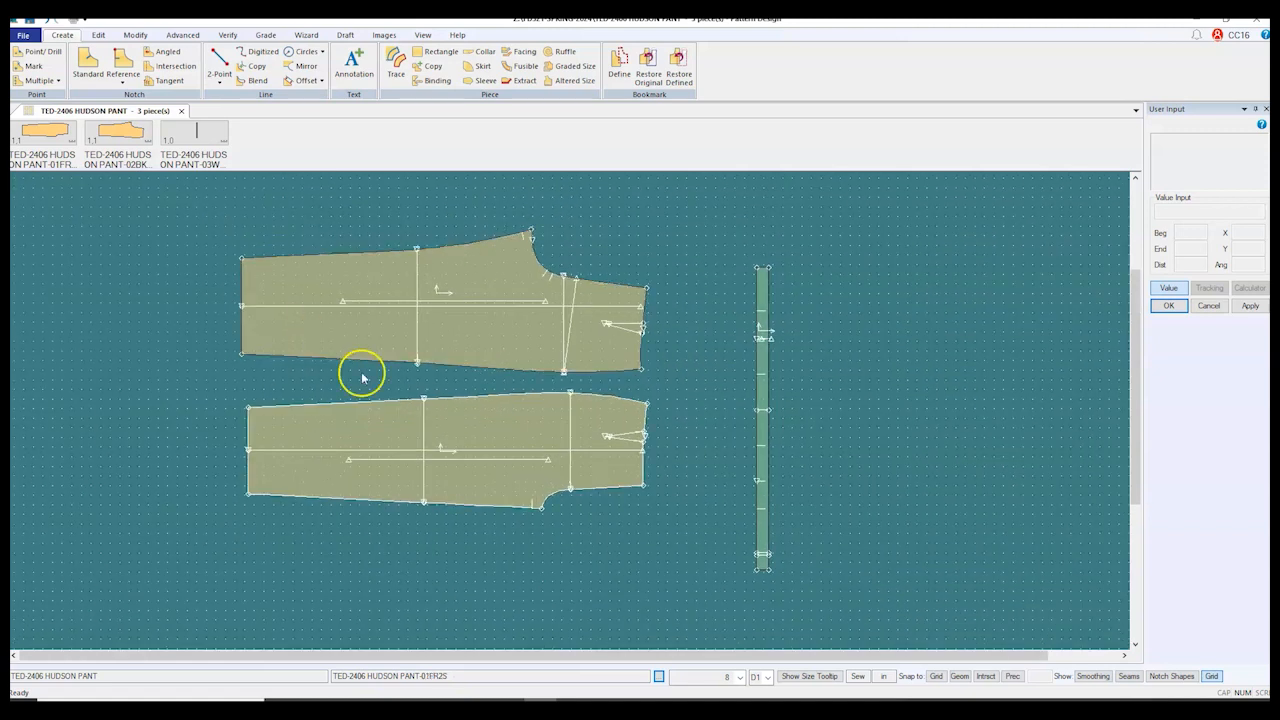
pyautogui.click(463, 455)
pyautogui.click(530, 476)
pyautogui.scroll(3, 541, 535)
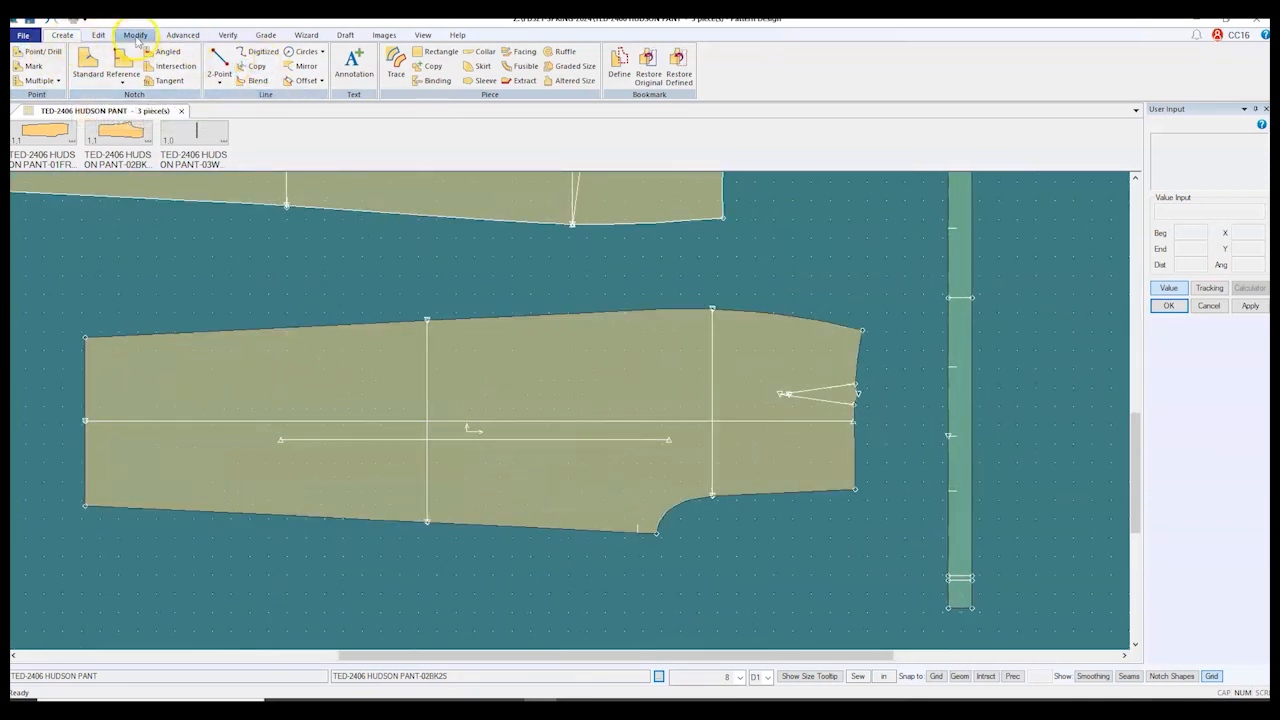
# - Try shortening the front piece by offsetting its hem line inward
pyautogui.click(135, 35)
pyautogui.click(299, 66)
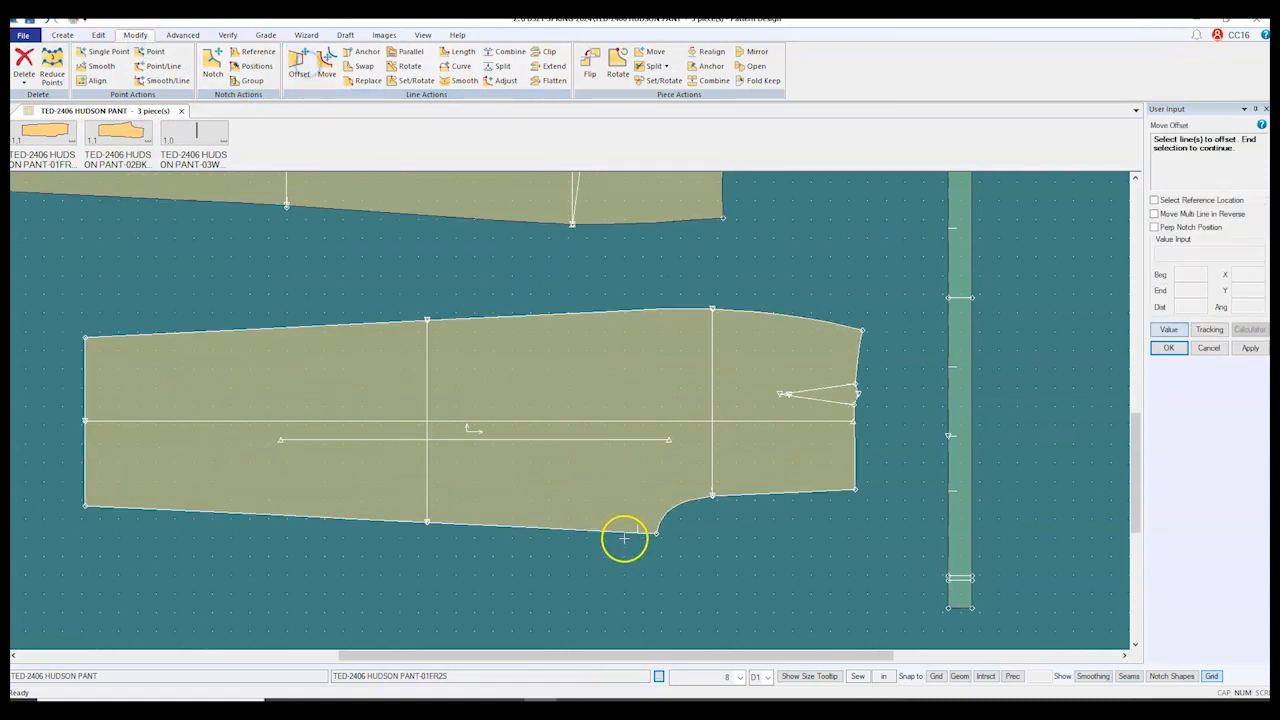
pyautogui.click(85, 460)
pyautogui.rightClick(86, 460)
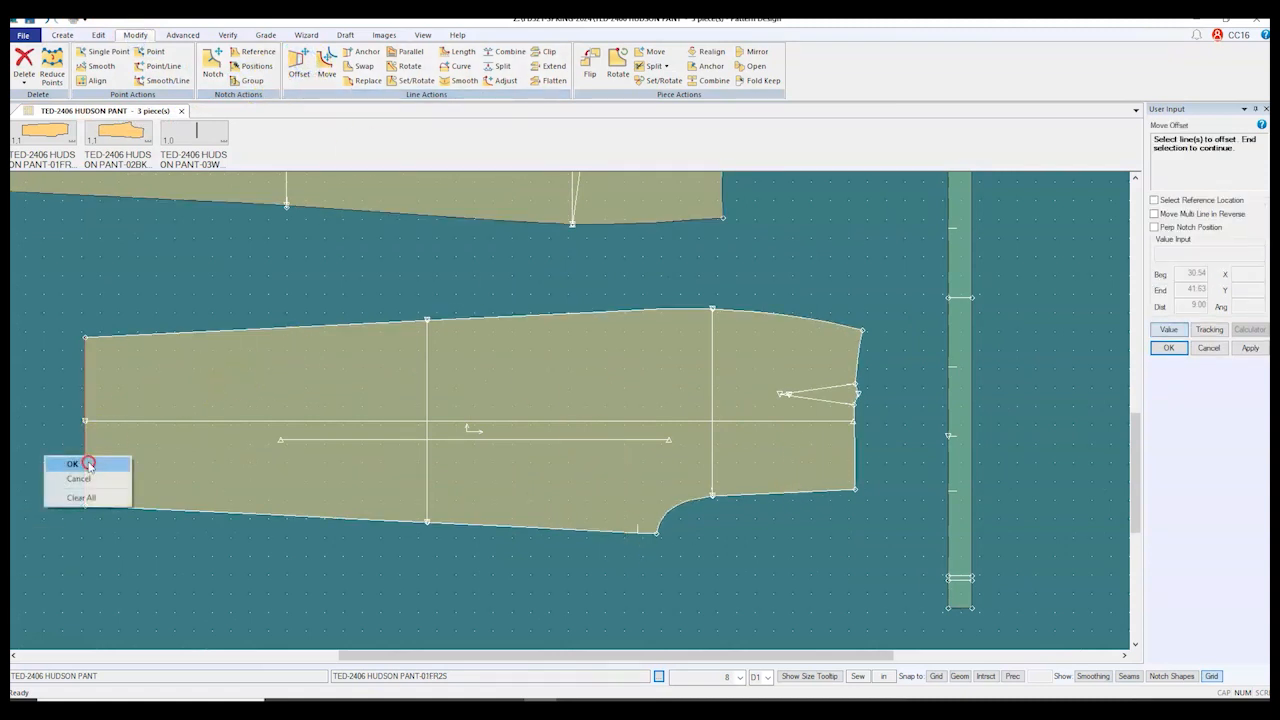
pyautogui.click(95, 462)
pyautogui.click(122, 463)
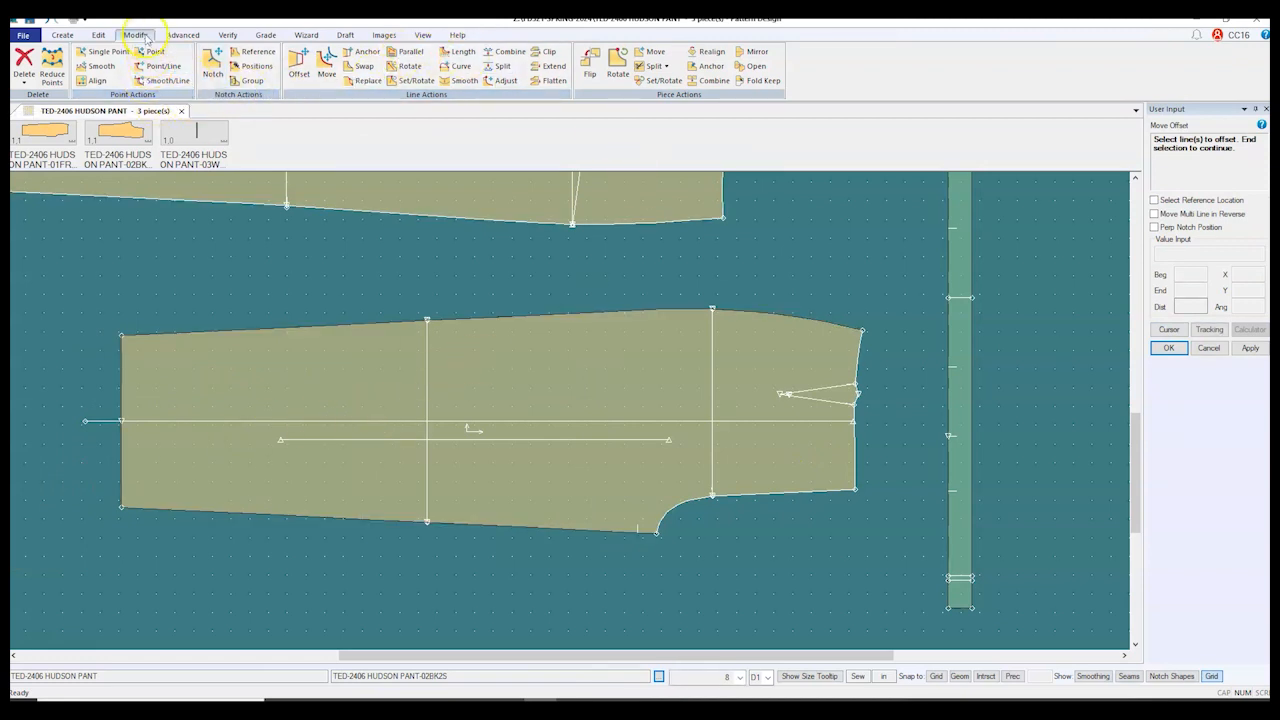
# - Try an uneven offset of -25 on the front side seam, from the upper thigh point to the hem corner
pyautogui.click(62, 35)
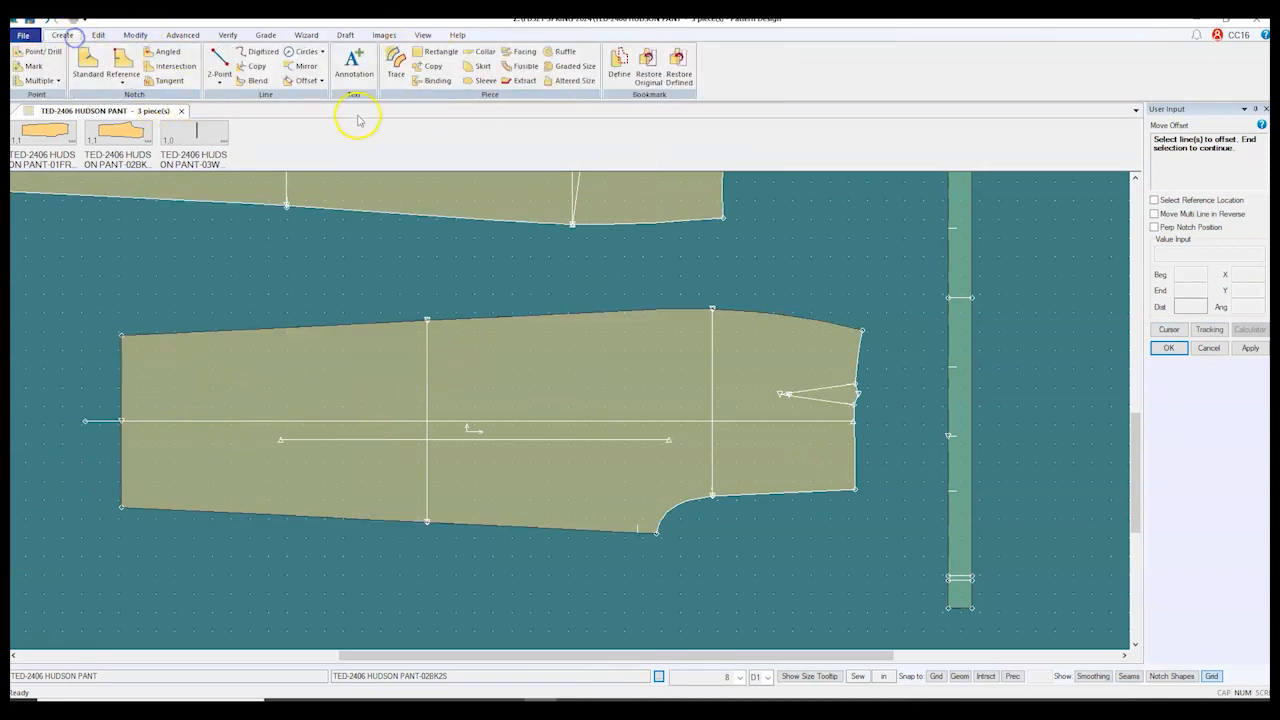
pyautogui.click(322, 86)
pyautogui.click(325, 110)
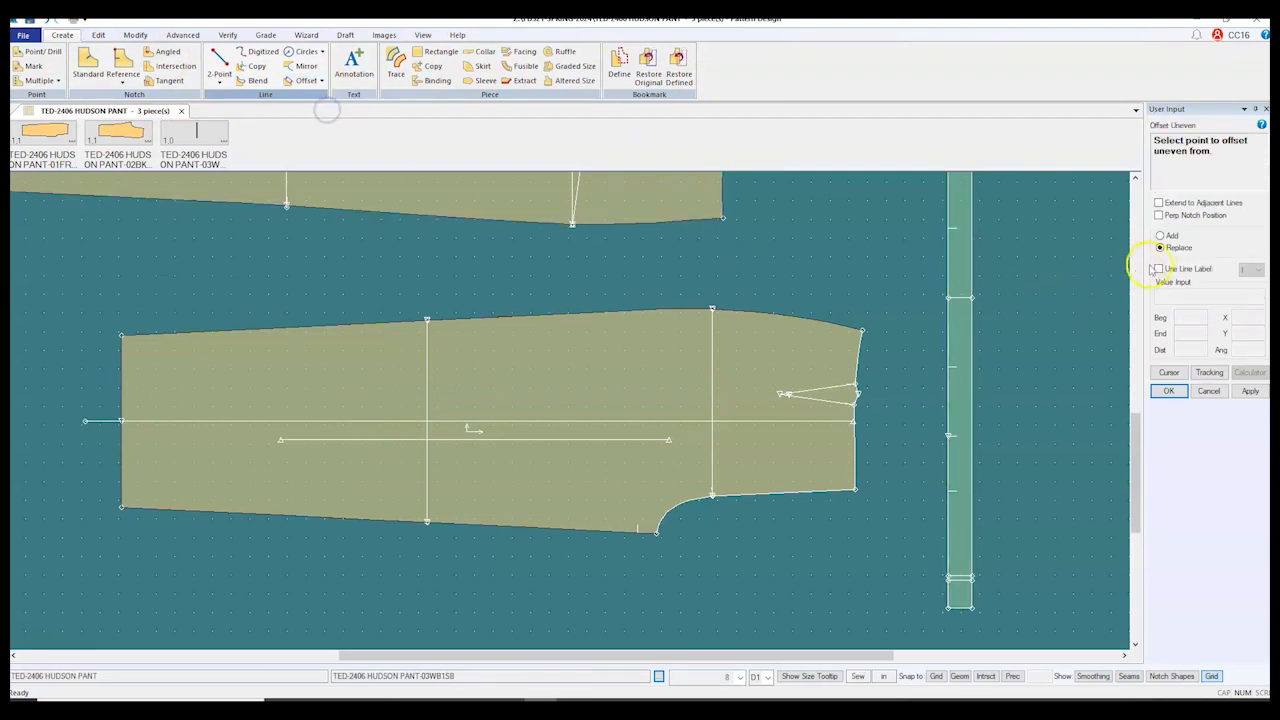
pyautogui.click(657, 311)
pyautogui.rightClick(657, 312)
pyautogui.click(657, 312)
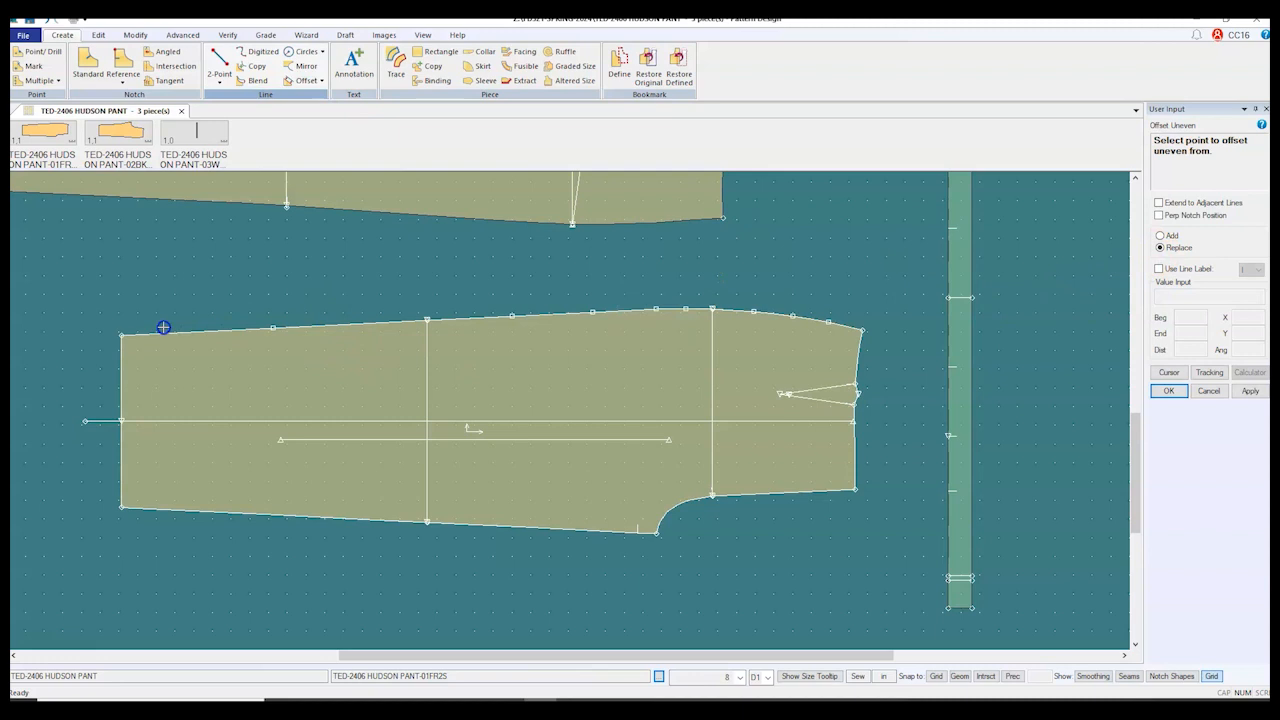
pyautogui.click(118, 335)
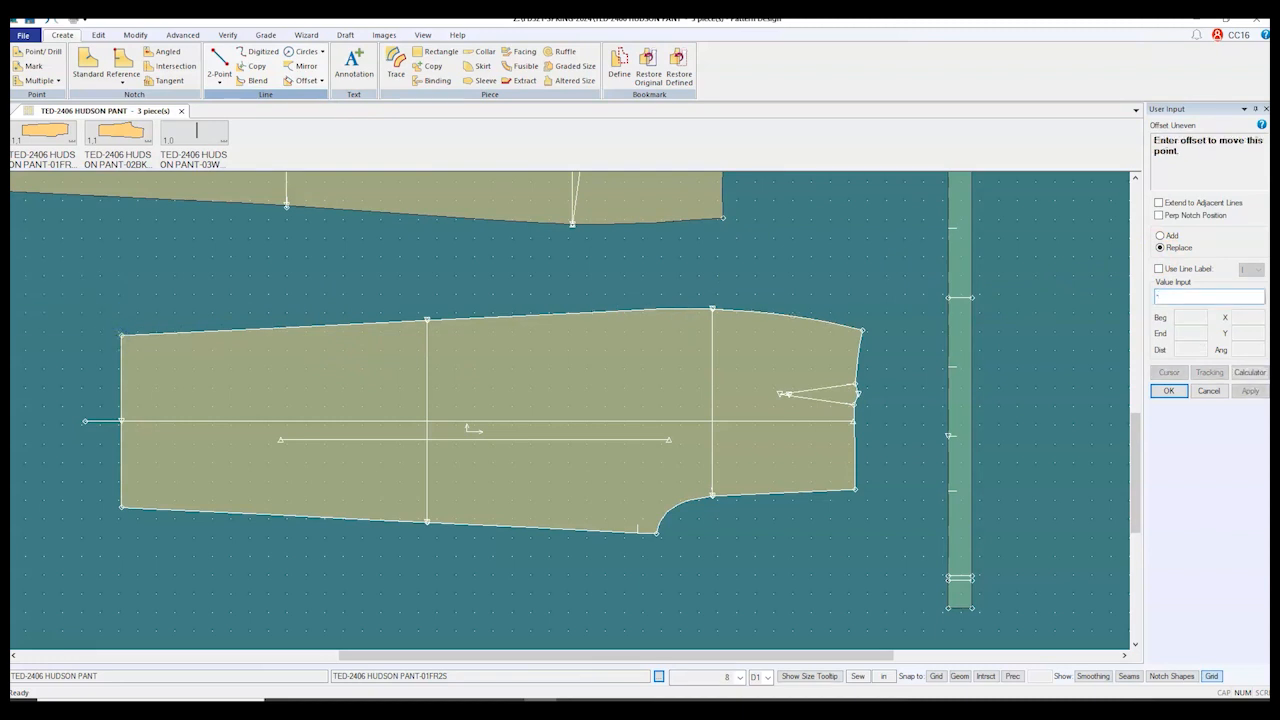
pyautogui.write('-25')
pyautogui.press('Return')
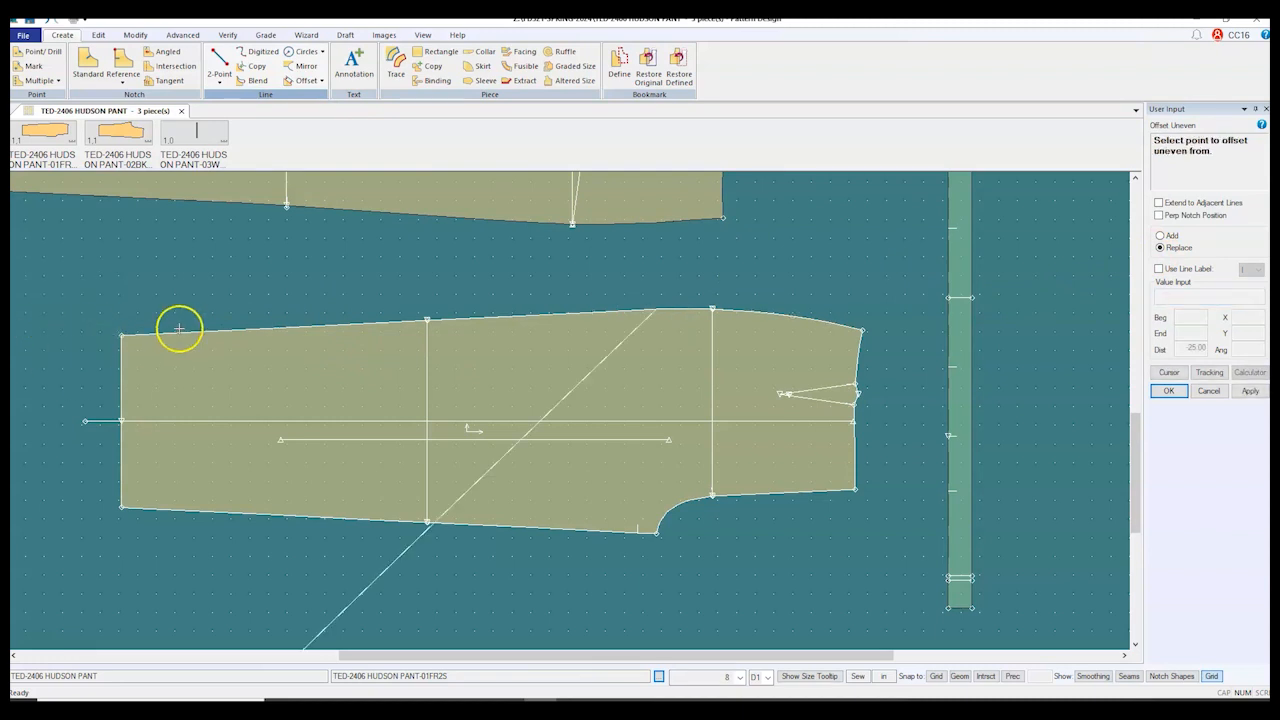
# - Offset the hem corner of the front side seam by -0.25 and finish the uneven offset
pyautogui.click(126, 332)
pyautogui.write('-.25')
pyautogui.press('Return')
pyautogui.rightClick(152, 308)
pyautogui.click(152, 308)
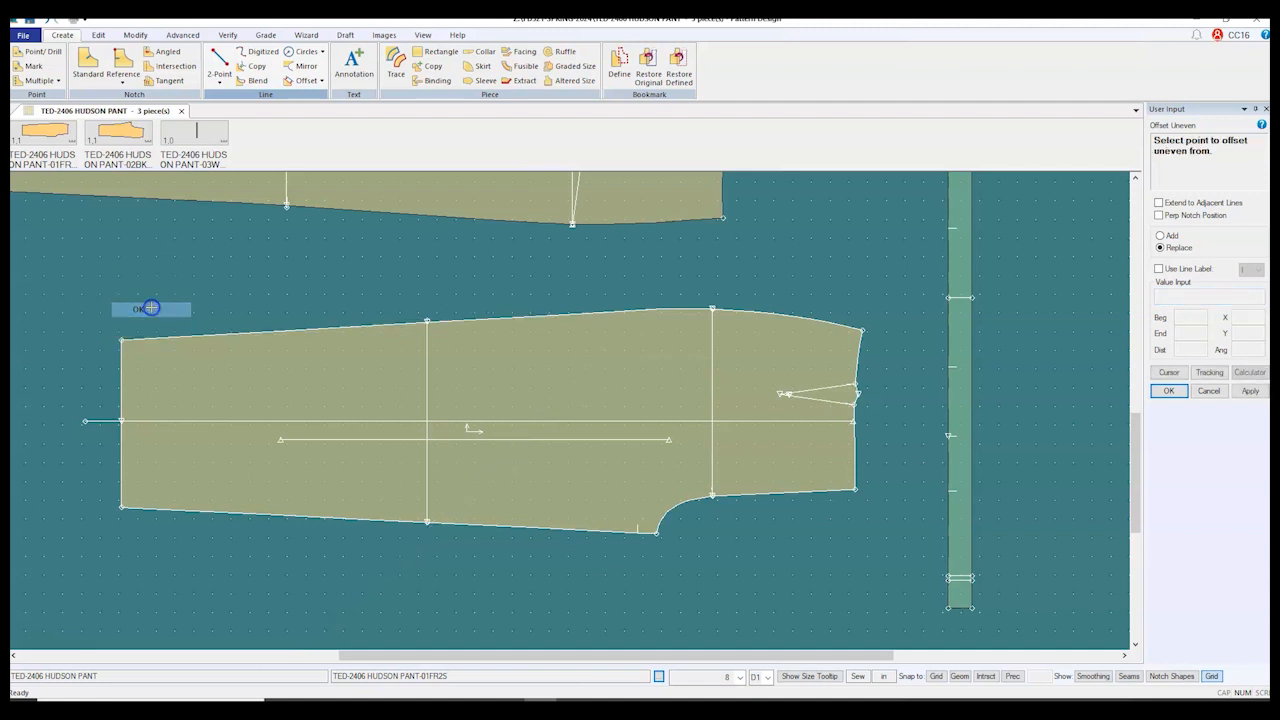
# - Apply an uneven offset to the front inseam from the crotch point, moving its hem corner by -0.25
pyautogui.click(656, 532)
pyautogui.rightClick(543, 562)
pyautogui.click(584, 569)
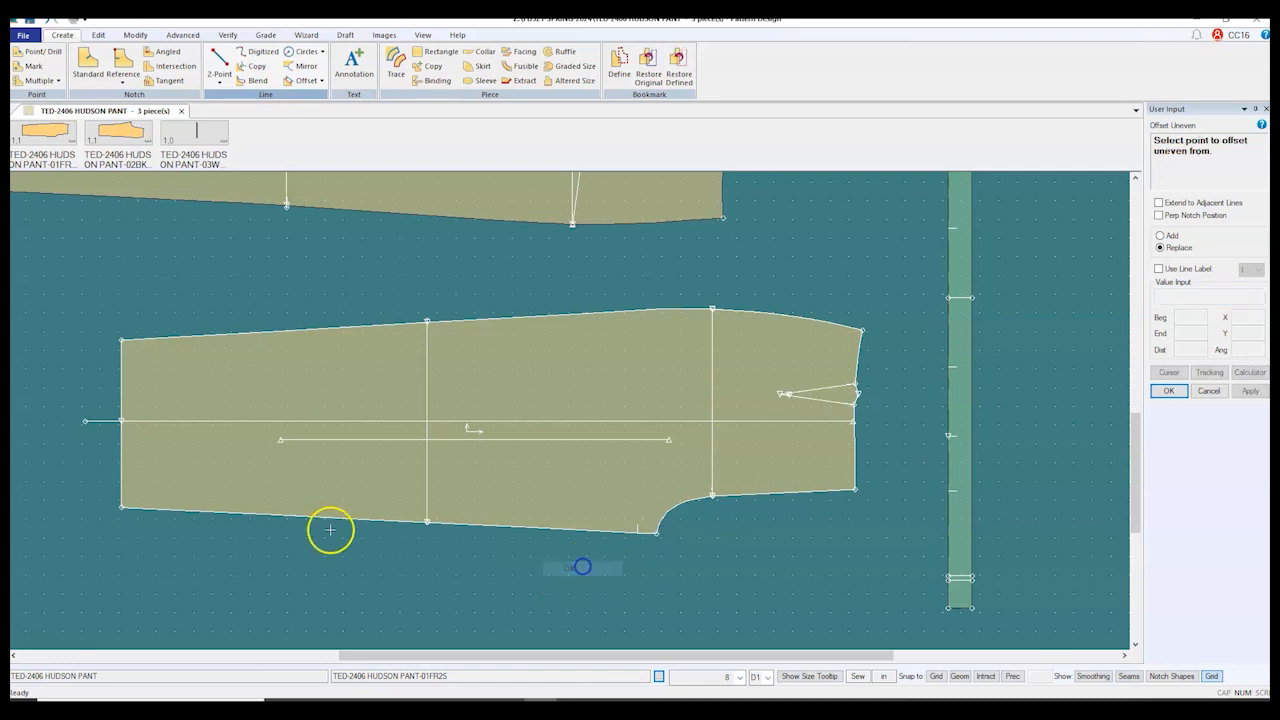
pyautogui.click(119, 504)
pyautogui.write('-0.25')
pyautogui.press('Return')
pyautogui.rightClick(297, 315)
pyautogui.click(299, 308)
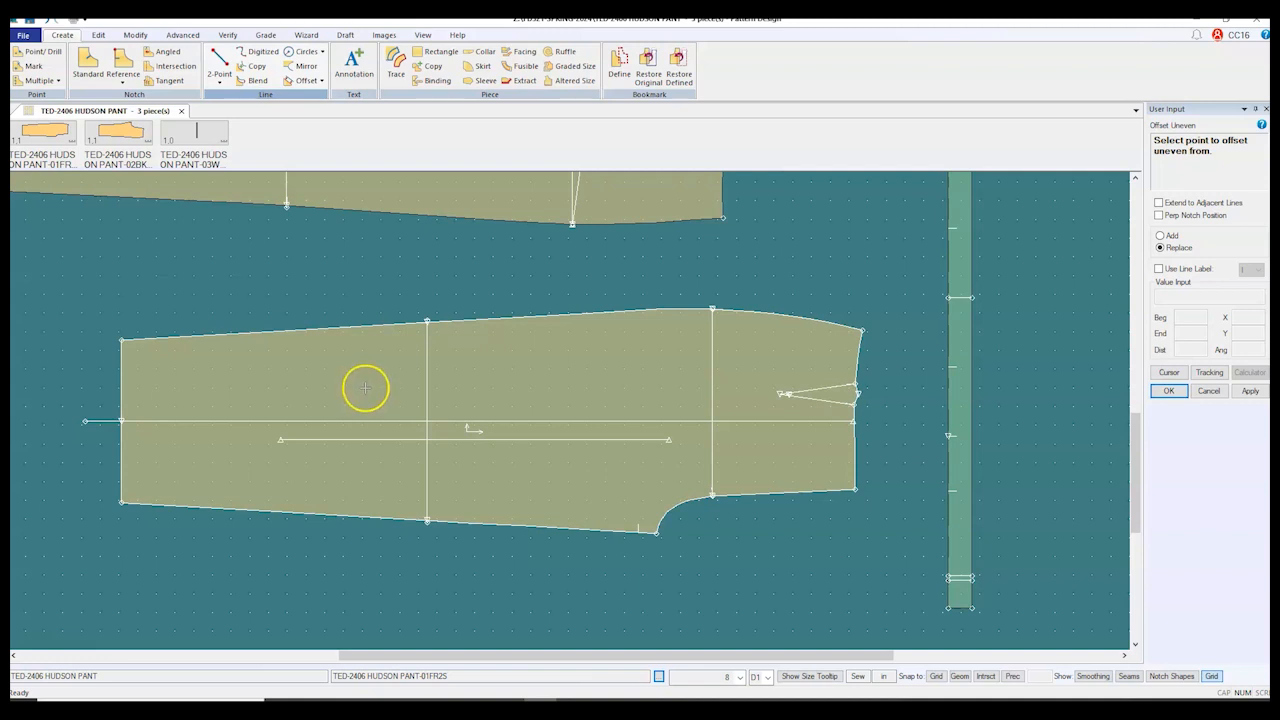
# - Display the defined bookmark of the front piece to compare it with the edited outline
pyautogui.click(423, 36)
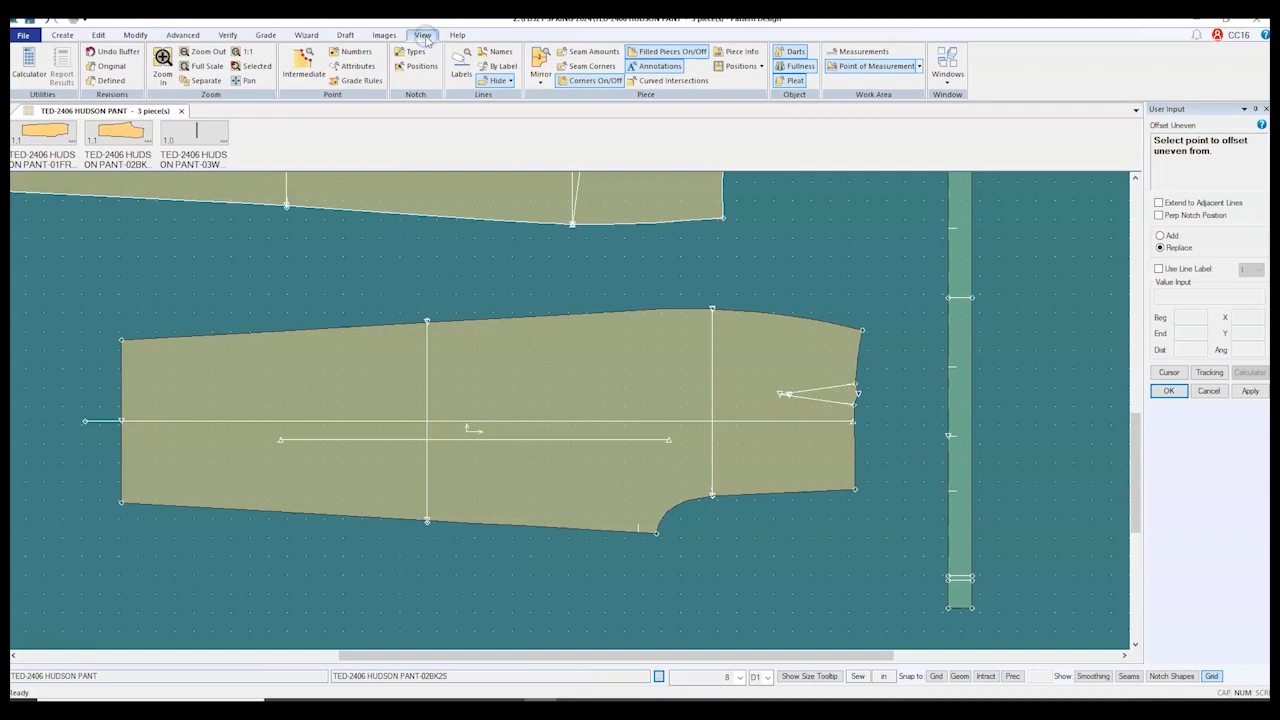
pyautogui.click(110, 80)
pyautogui.click(514, 383)
pyautogui.rightClick(514, 385)
pyautogui.click(516, 382)
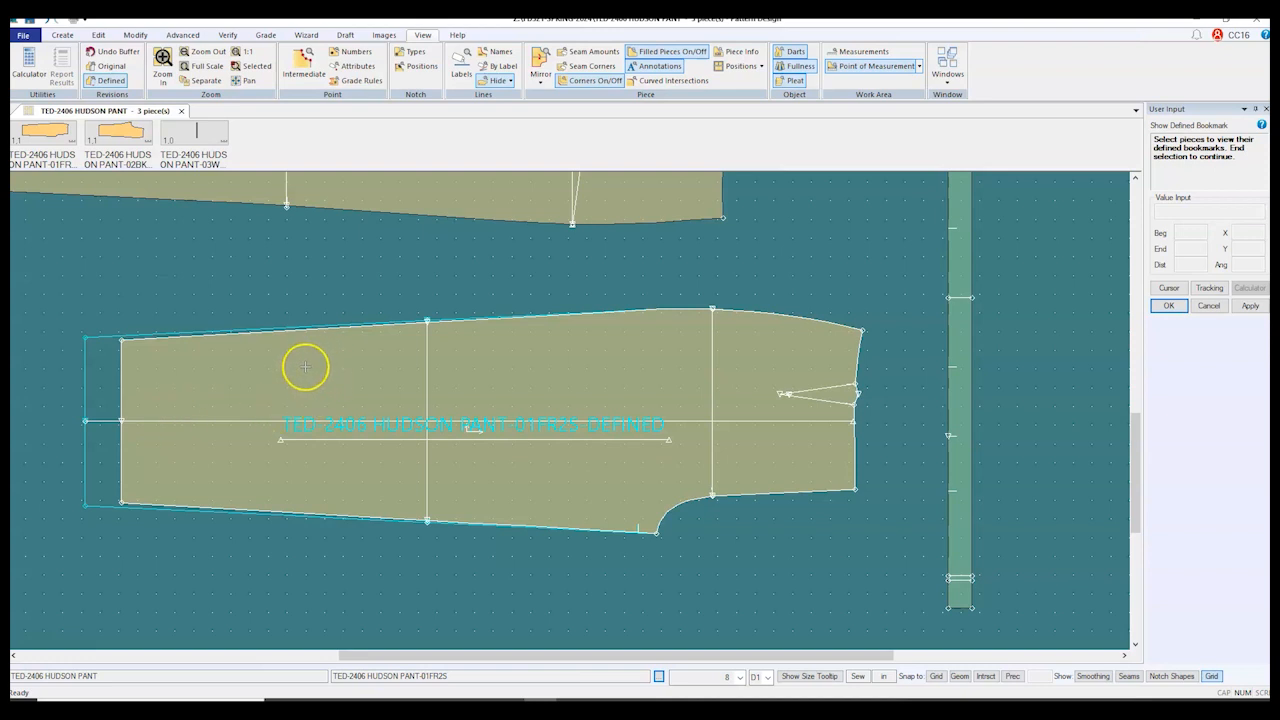
pyautogui.rightClick(266, 297)
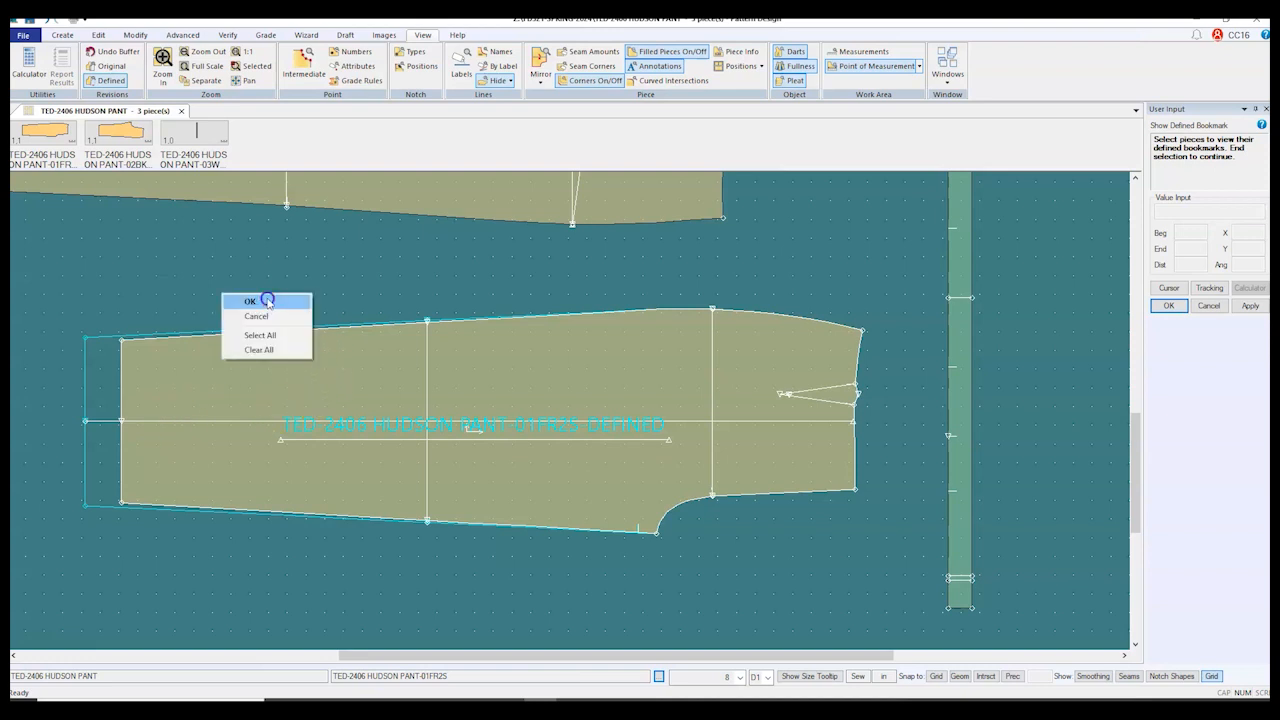
pyautogui.click(268, 300)
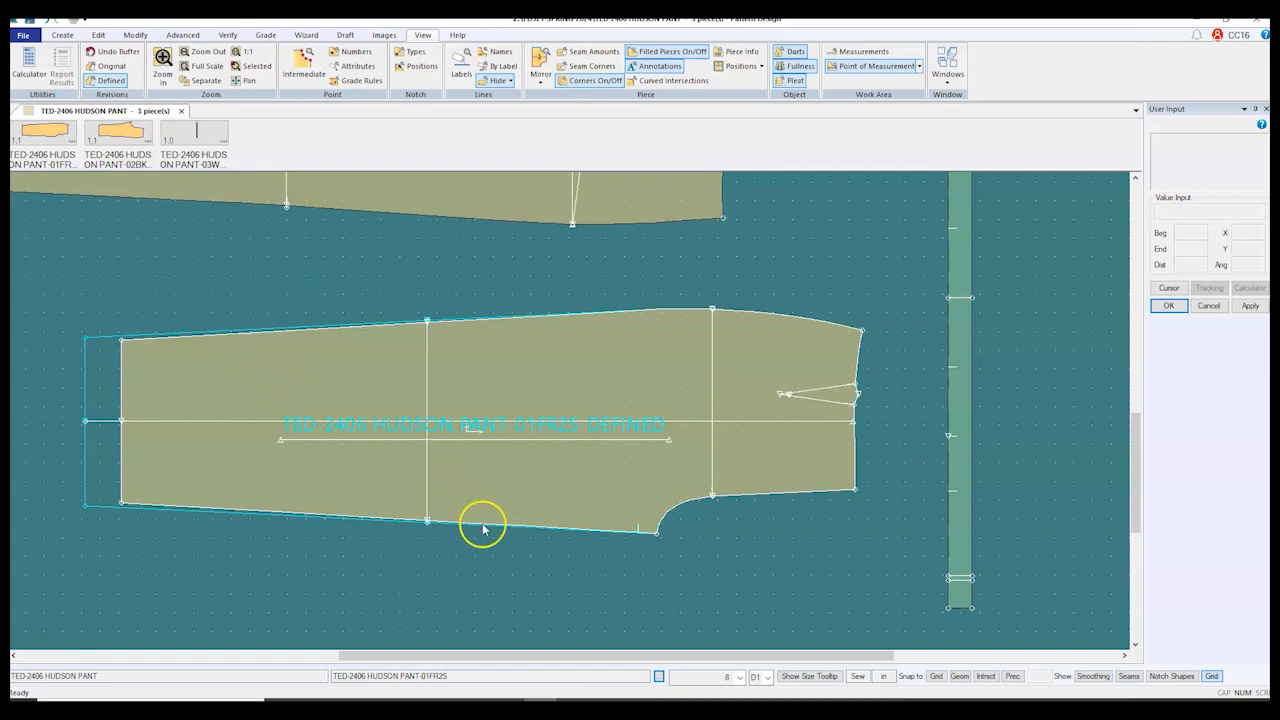
# - Undo the trial edits on the front piece and realign the front and back pieces one above the other
pyautogui.scroll(-3, 479, 515)
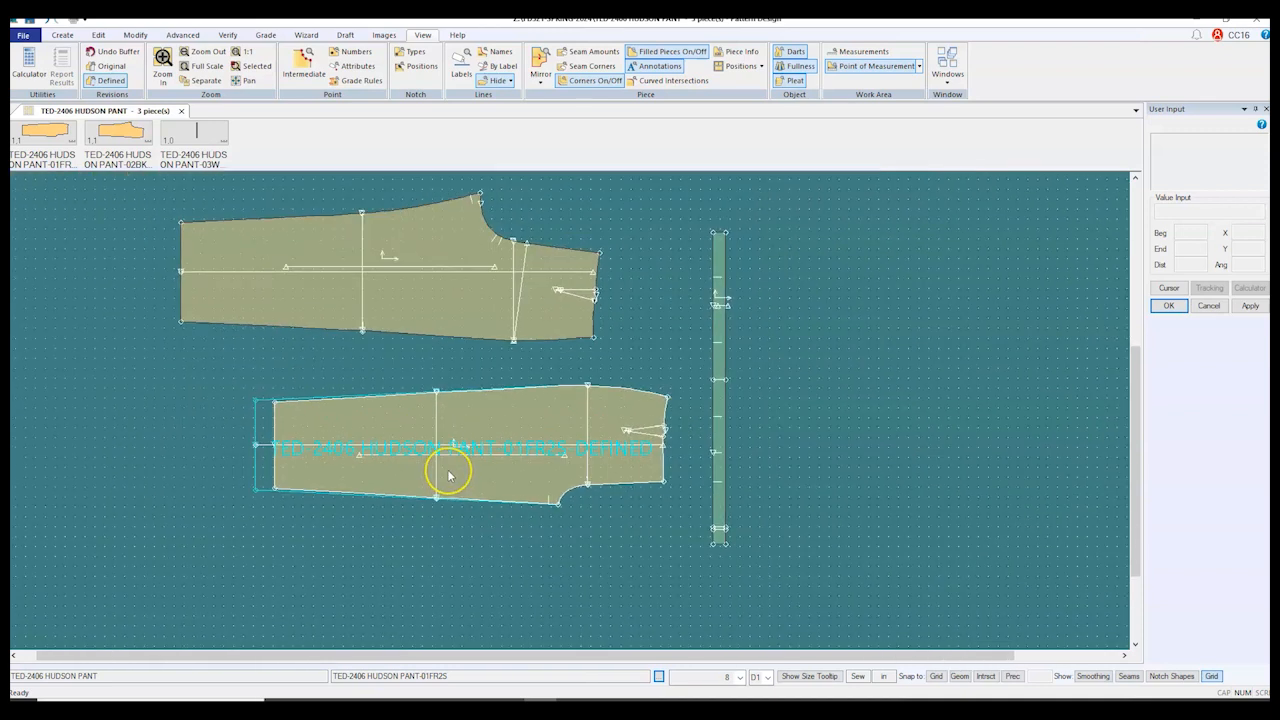
pyautogui.click(449, 476)
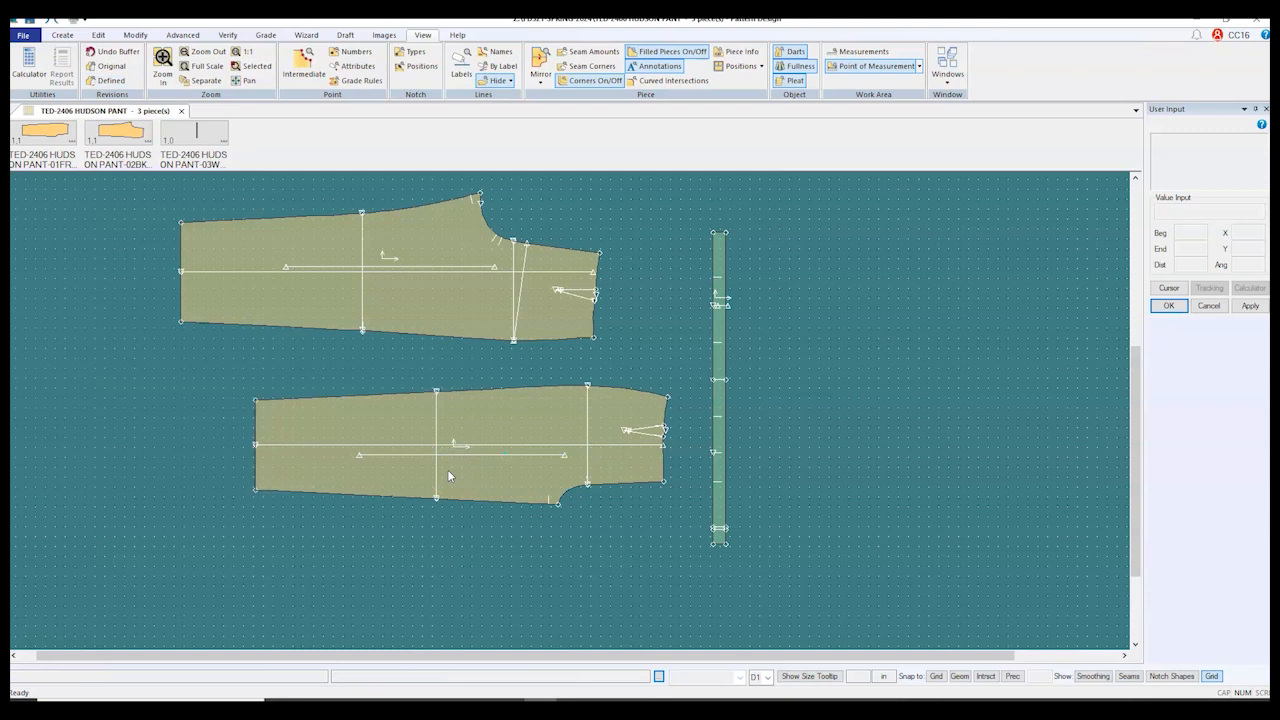
pyautogui.moveTo(447, 470); pyautogui.dragTo(394, 478)
pyautogui.moveTo(412, 316); pyautogui.dragTo(429, 337)
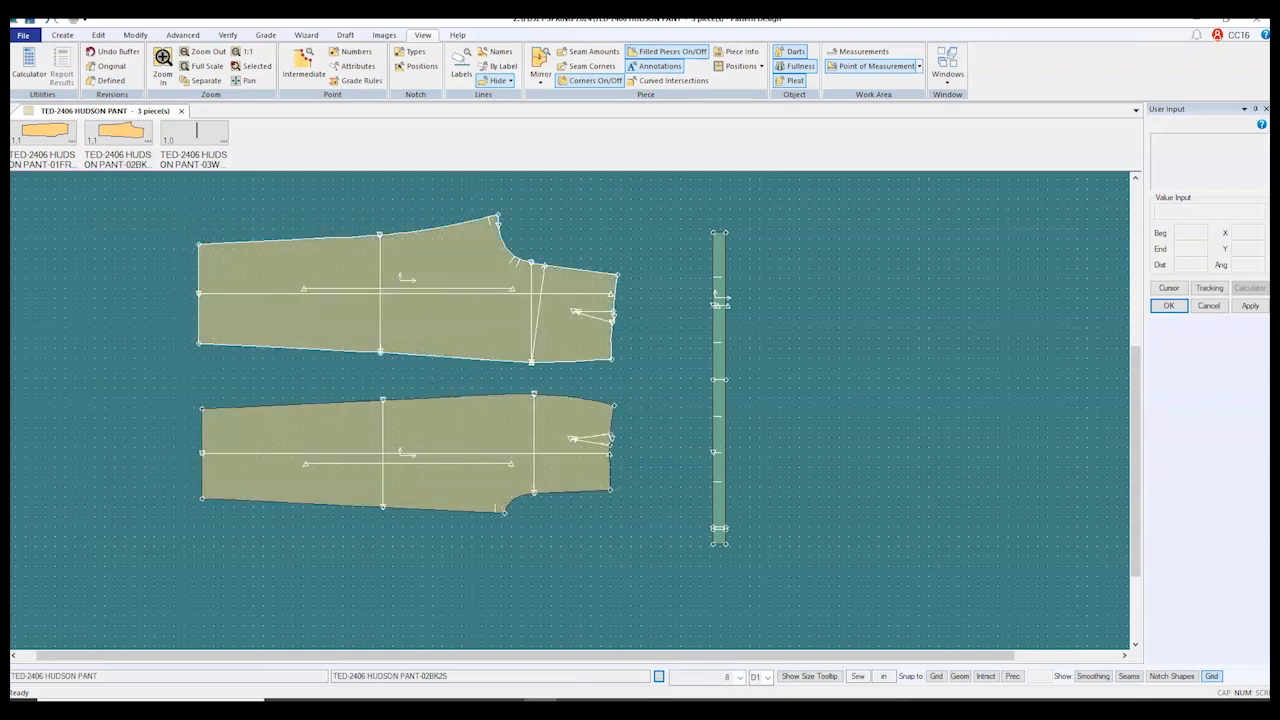
# - Define bookmarks again for the restored back, front and waistband pieces
pyautogui.click(66, 35)
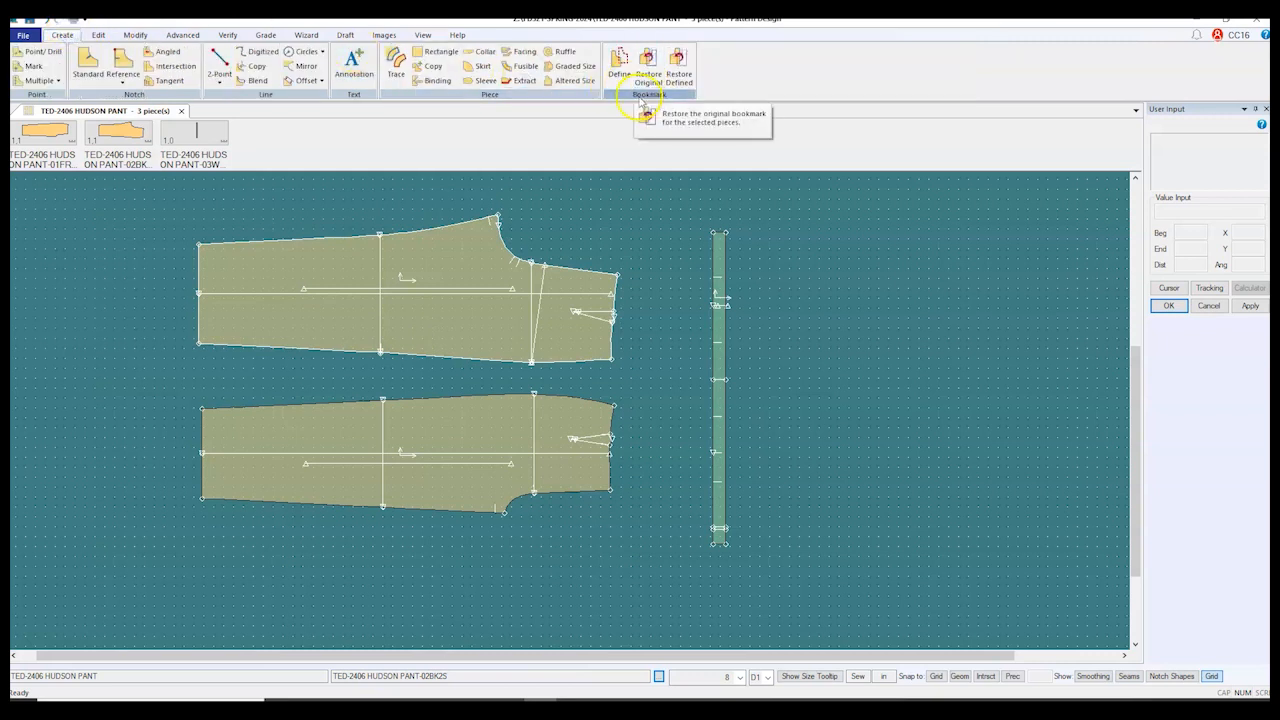
pyautogui.click(620, 63)
pyautogui.click(466, 257)
pyautogui.click(474, 396)
pyautogui.click(714, 350)
pyautogui.rightClick(721, 319)
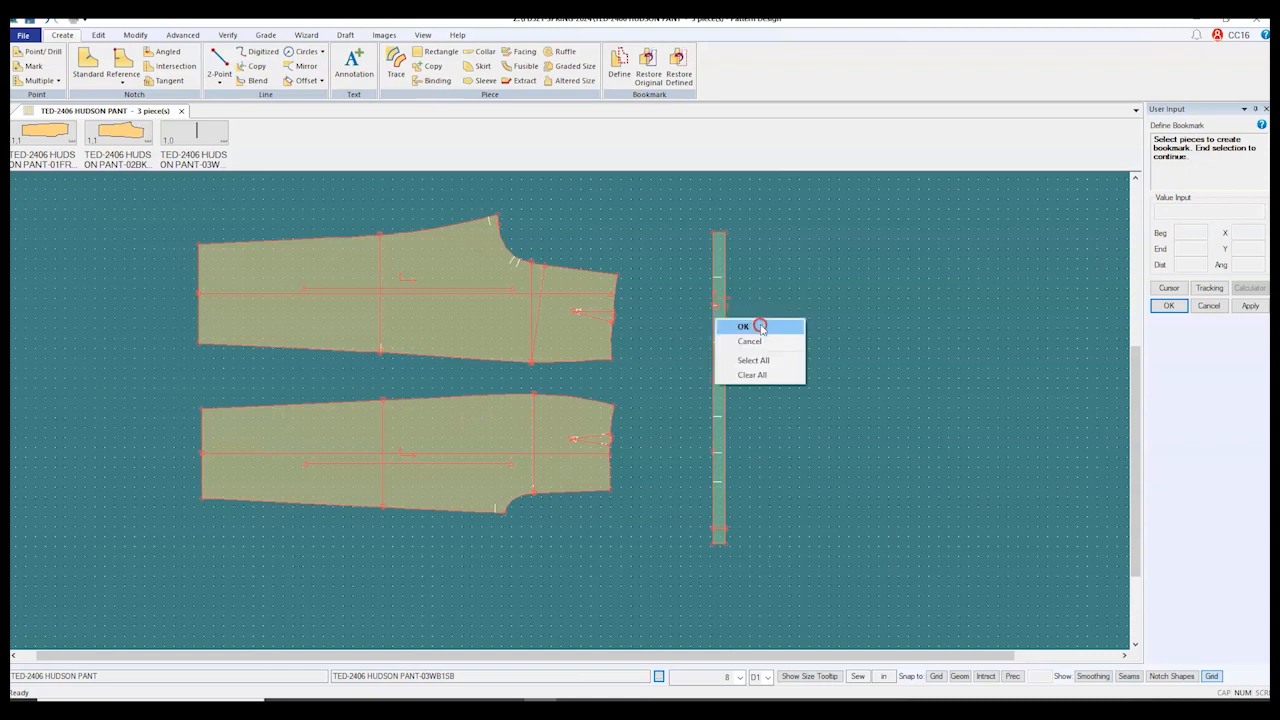
pyautogui.click(762, 324)
pyautogui.rightClick(806, 302)
pyautogui.click(850, 303)
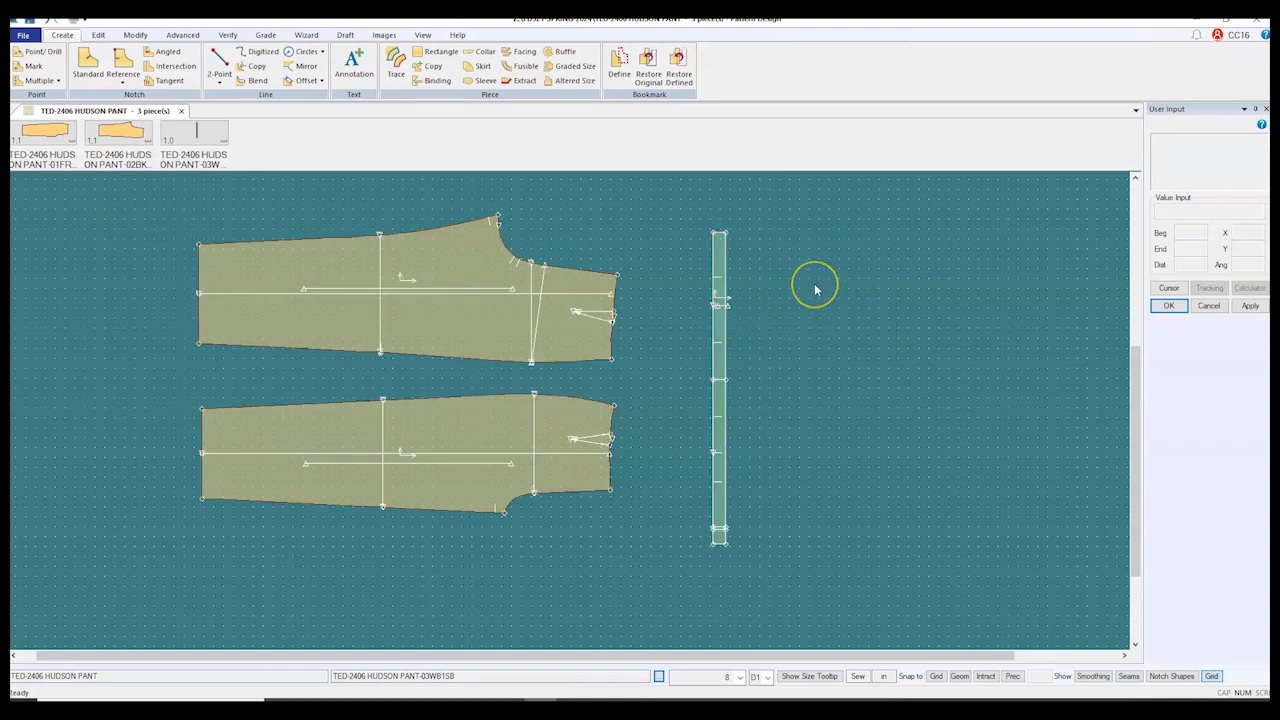
# - Move the front and back pieces closer to the waistband, leaving a wider gap between them
pyautogui.click(543, 441)
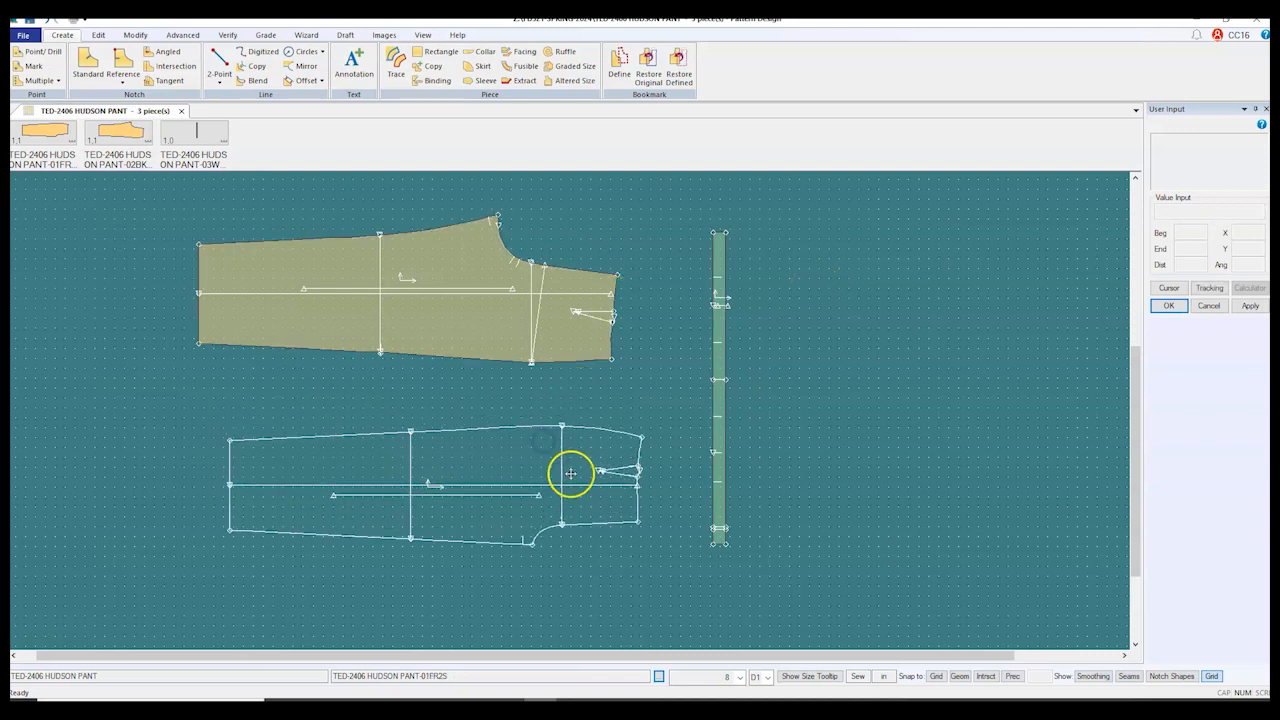
pyautogui.click(573, 472)
pyautogui.click(495, 328)
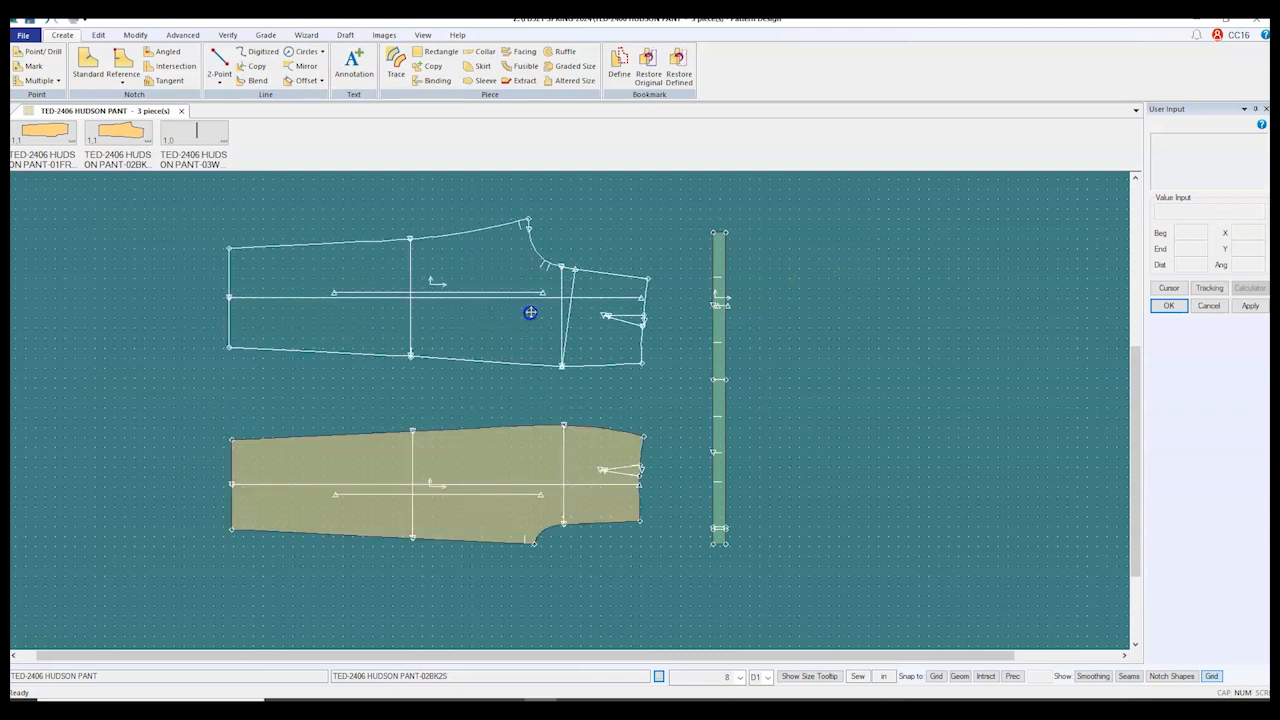
pyautogui.click(530, 313)
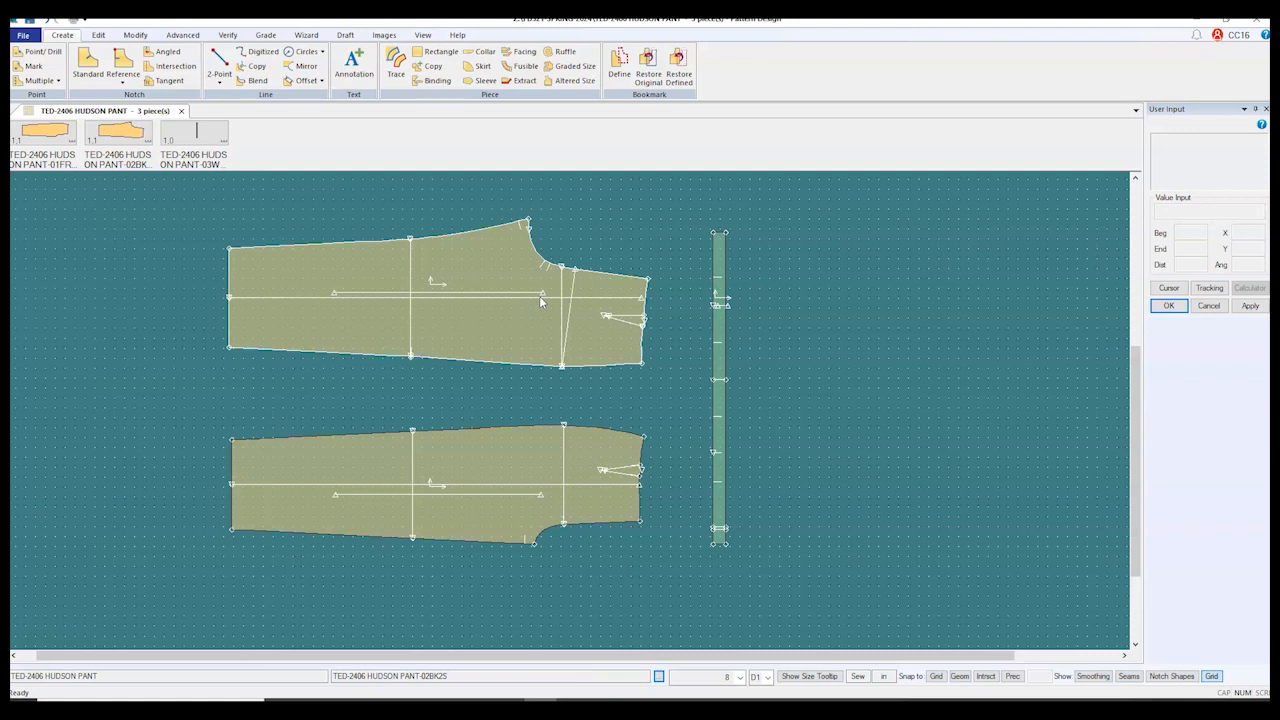
# - Add the annotation "CB" on the waistband's internal cross line below the grain line
pyautogui.scroll(3, 708, 219)
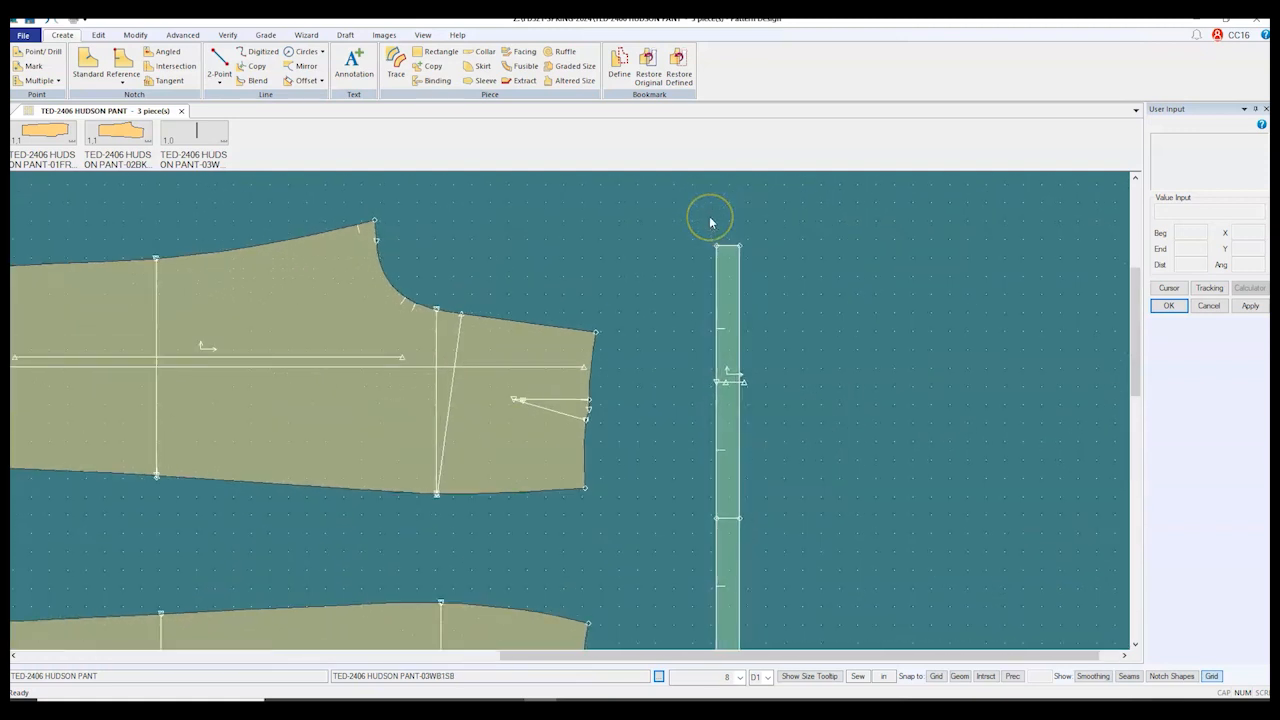
pyautogui.scroll(1, 711, 223)
pyautogui.click(742, 546)
pyautogui.click(761, 519)
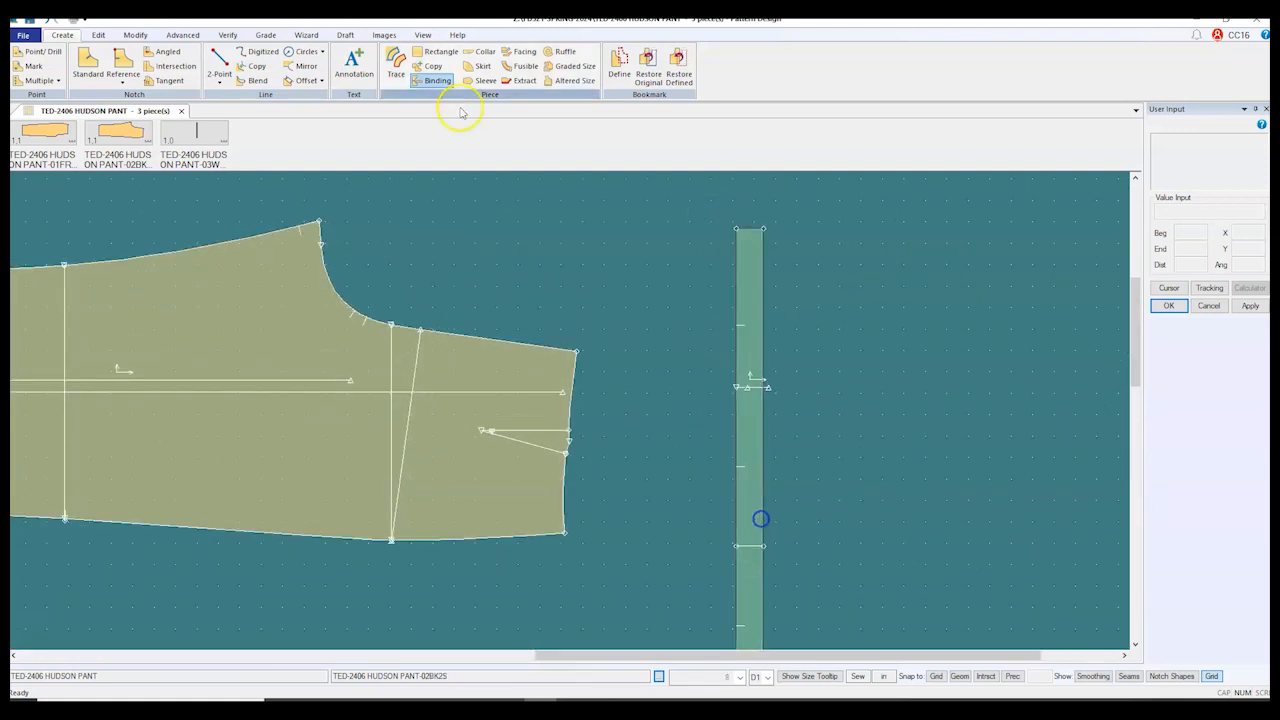
pyautogui.click(352, 72)
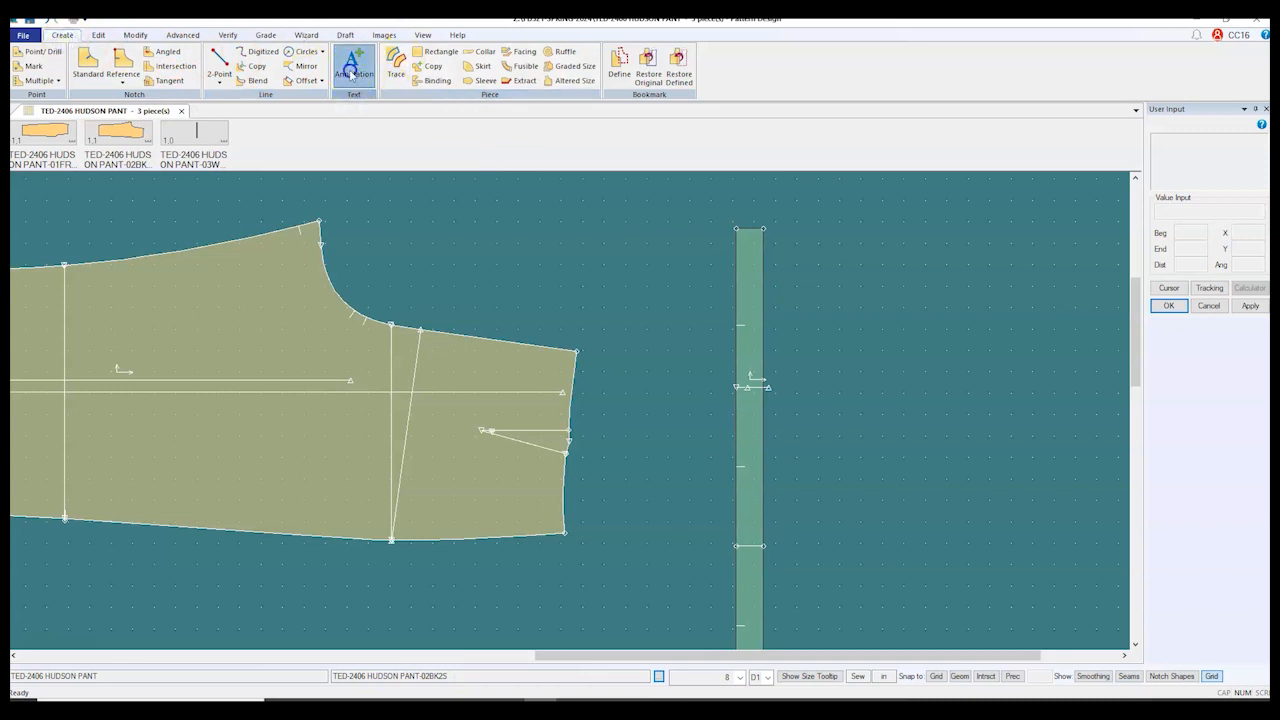
pyautogui.scroll(1, 745, 540)
pyautogui.rightClick(840, 532)
pyautogui.click(835, 531)
pyautogui.write('CB')
pyautogui.click(593, 419)
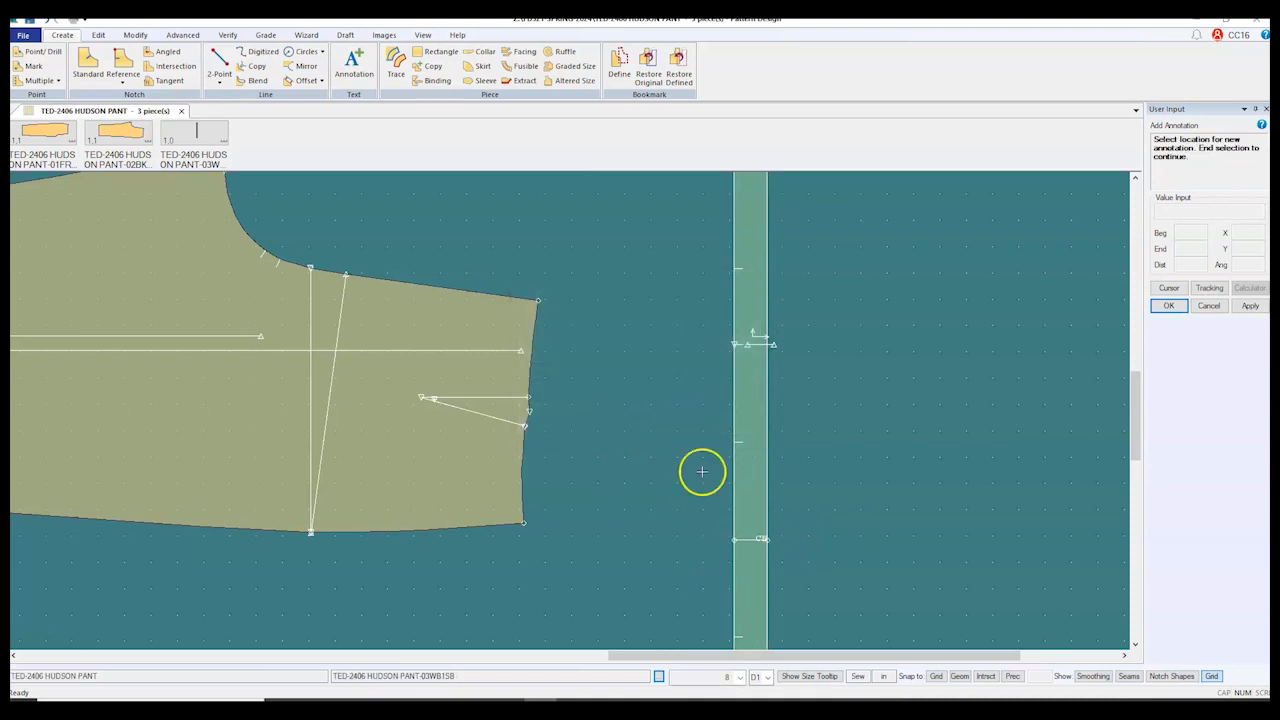
# - Set the character size of the waistband's "CB" annotation to 0.5
pyautogui.click(97, 35)
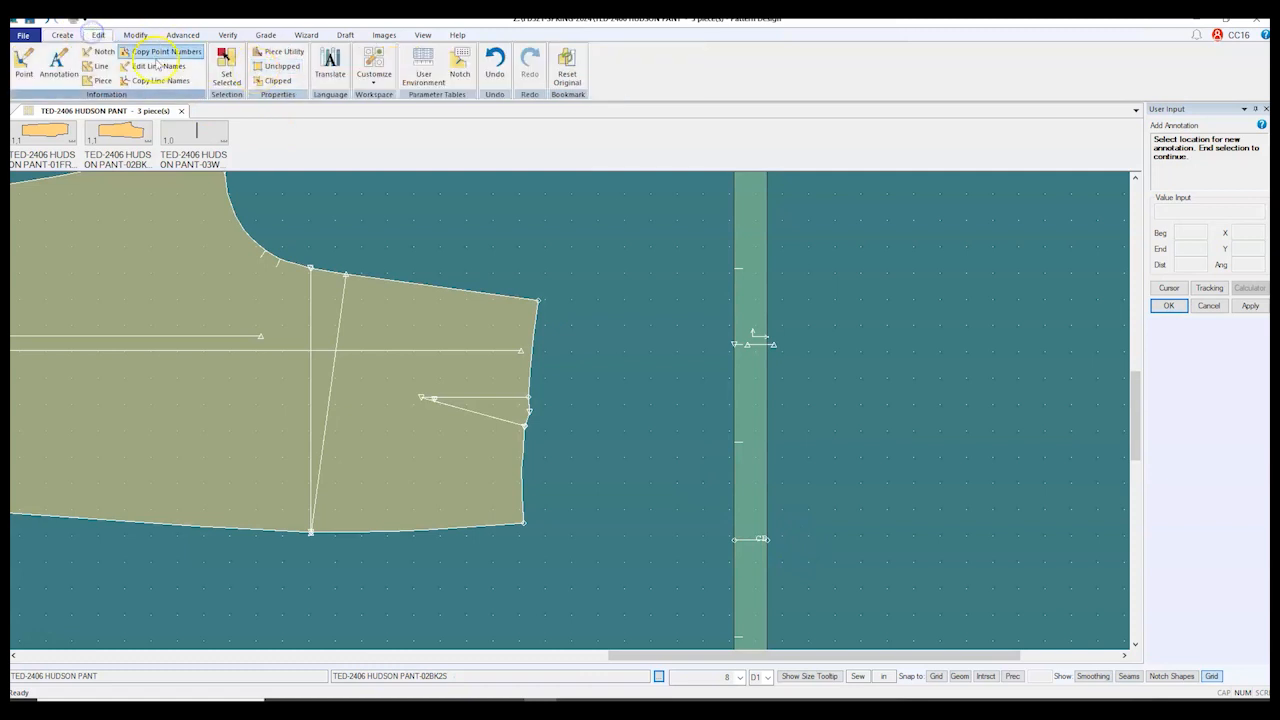
pyautogui.click(59, 65)
pyautogui.rightClick(760, 539)
pyautogui.click(760, 538)
pyautogui.doubleClick(648, 362)
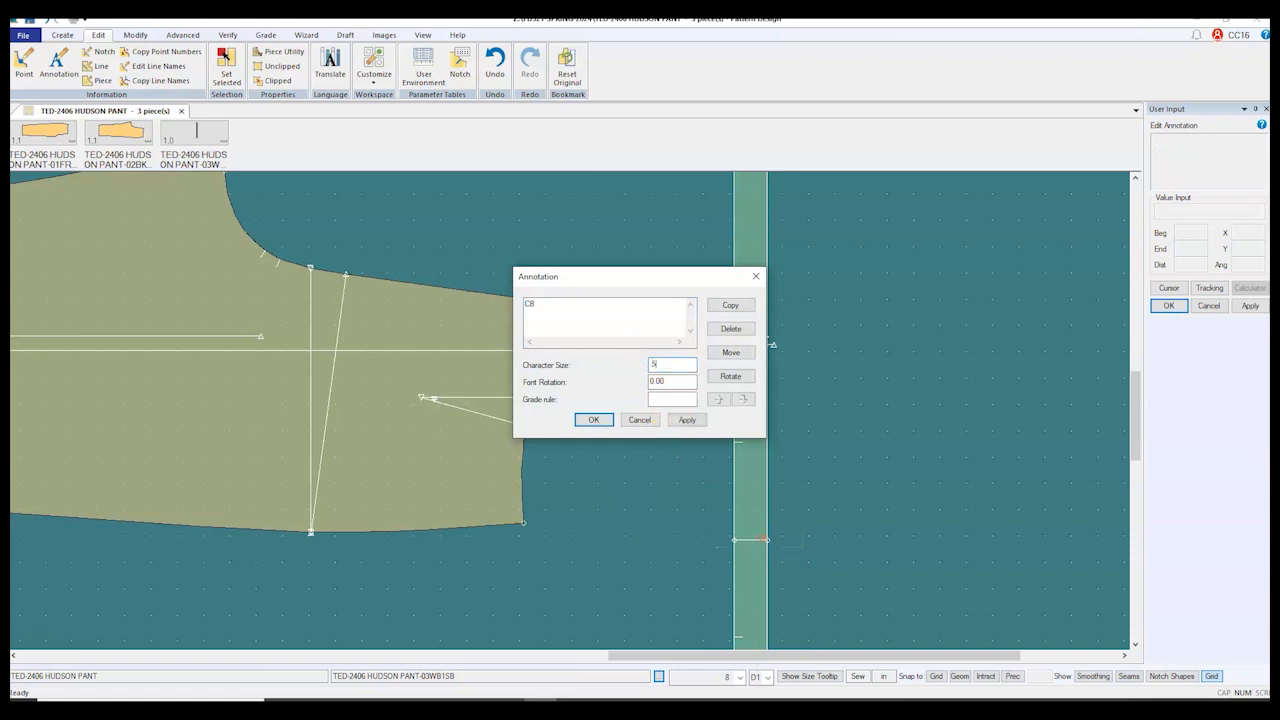
pyautogui.click(688, 420)
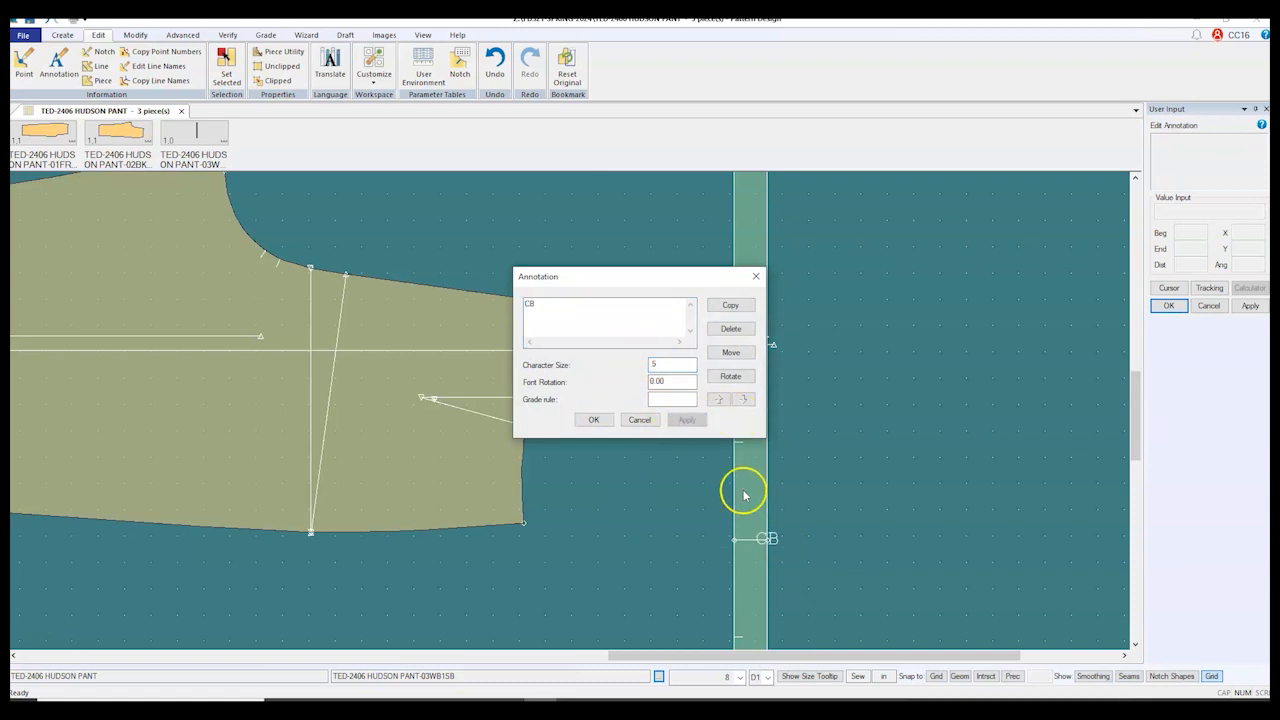
# - Move the "CB" annotation so it sits within the waistband's width on the internal cross line, and finish editing annotations
pyautogui.click(731, 353)
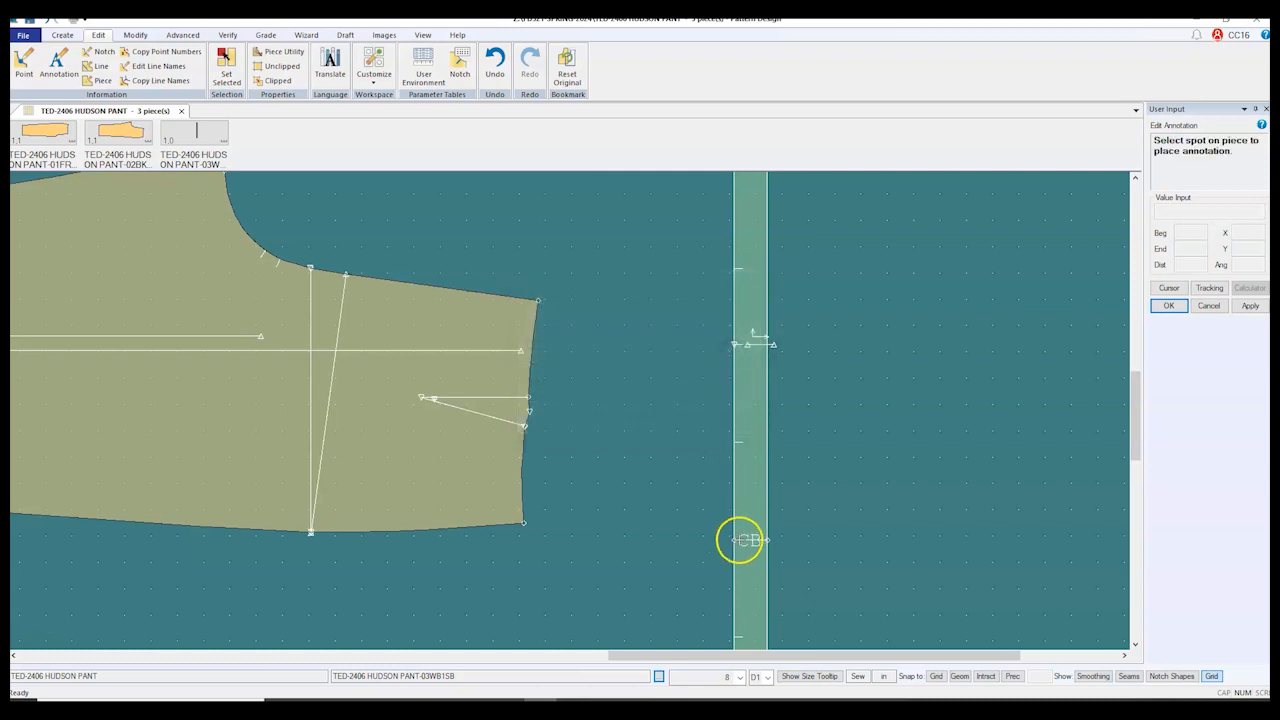
pyautogui.click(739, 541)
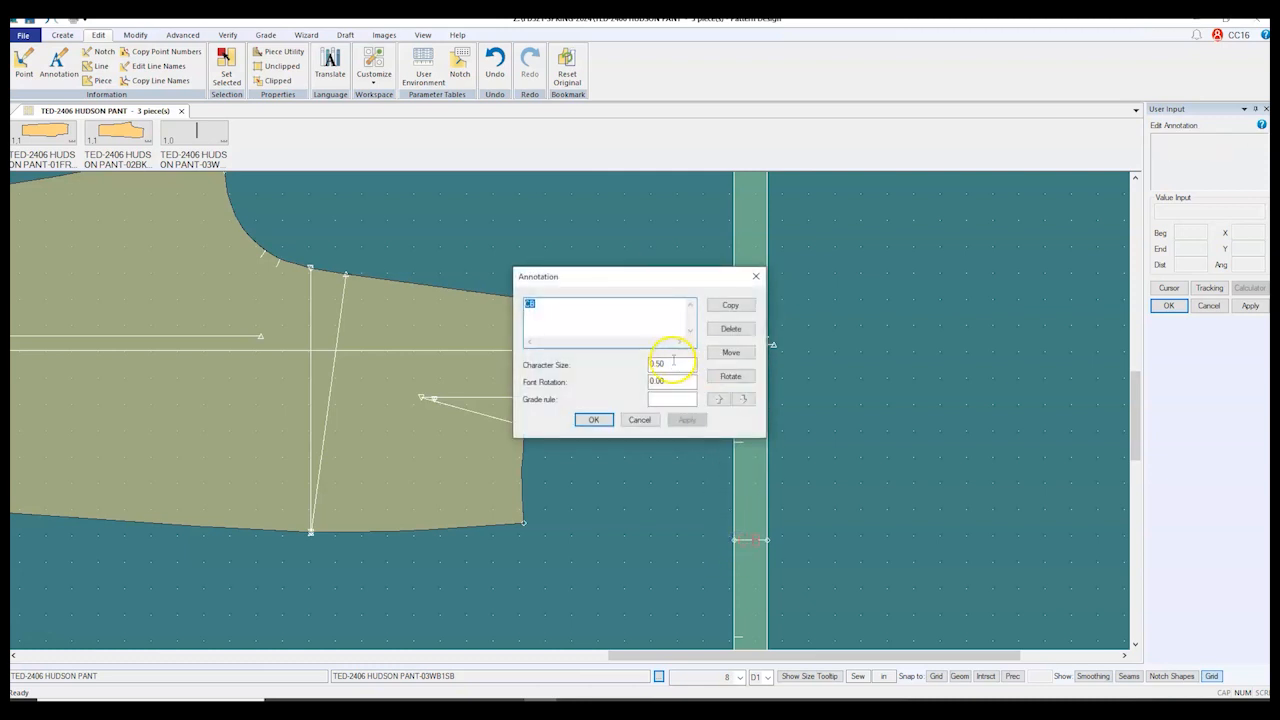
pyautogui.click(594, 420)
pyautogui.scroll(-1, 866, 480)
pyautogui.rightClick(908, 328)
pyautogui.click(896, 327)
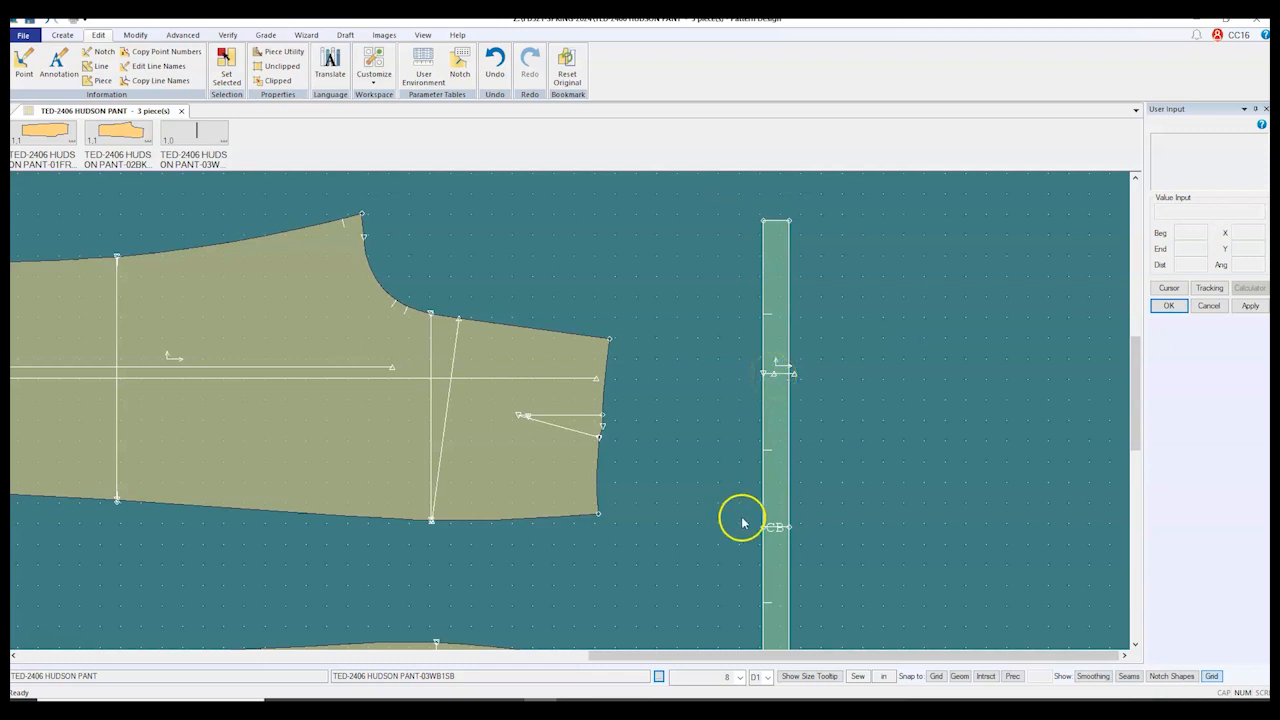
# - Move the waistband's grain line off the piece, placing it just outside the edge beside the "CB" cross line
pyautogui.scroll(1, 790, 429)
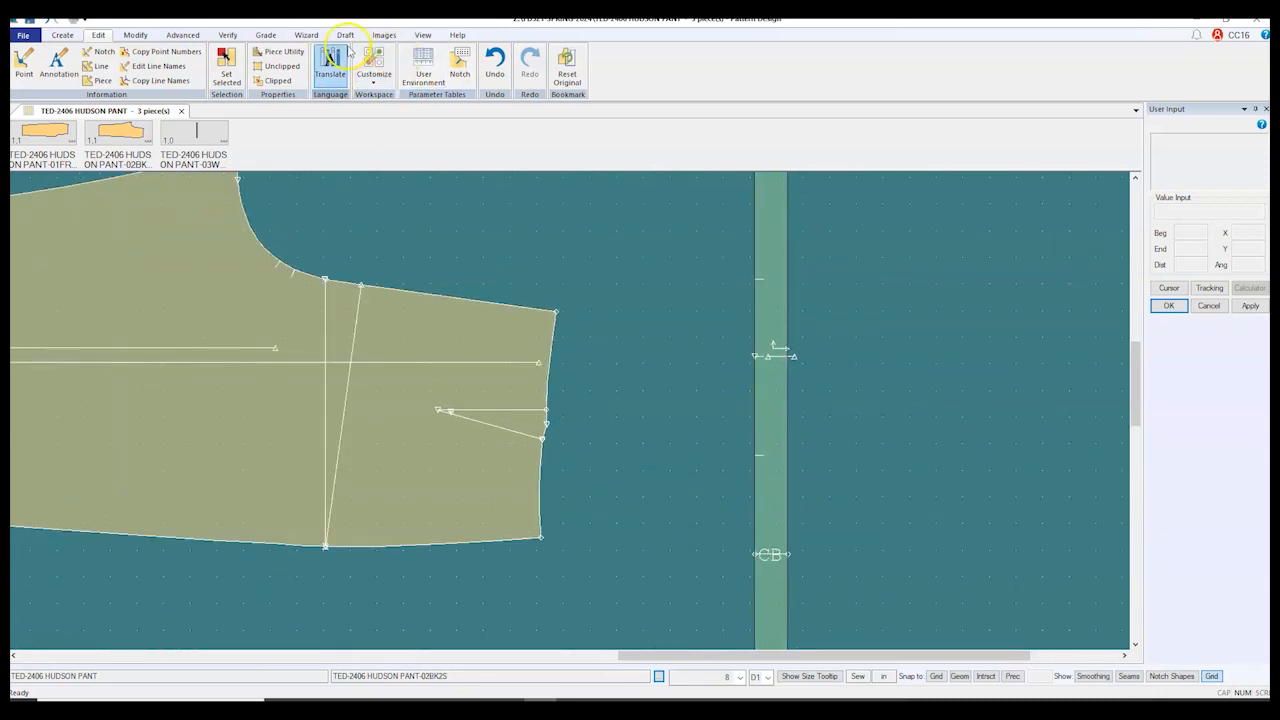
pyautogui.click(135, 35)
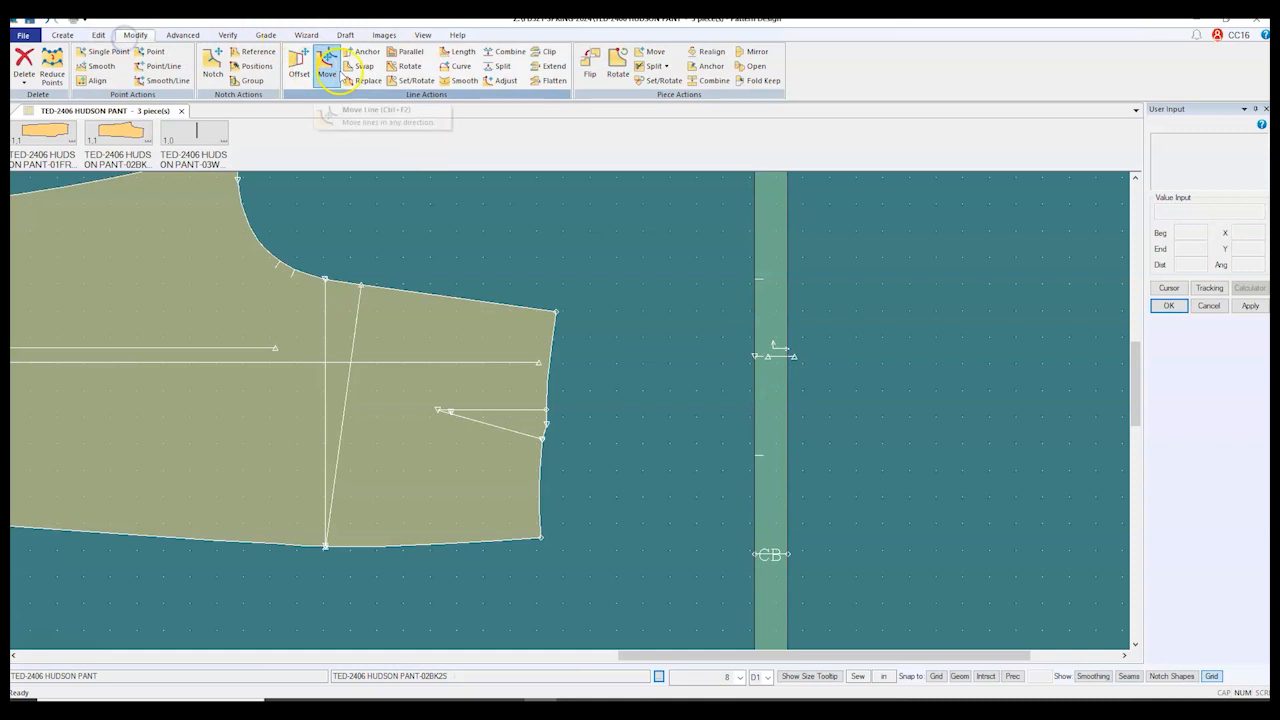
pyautogui.click(327, 63)
pyautogui.rightClick(770, 357)
pyautogui.click(776, 359)
pyautogui.click(804, 552)
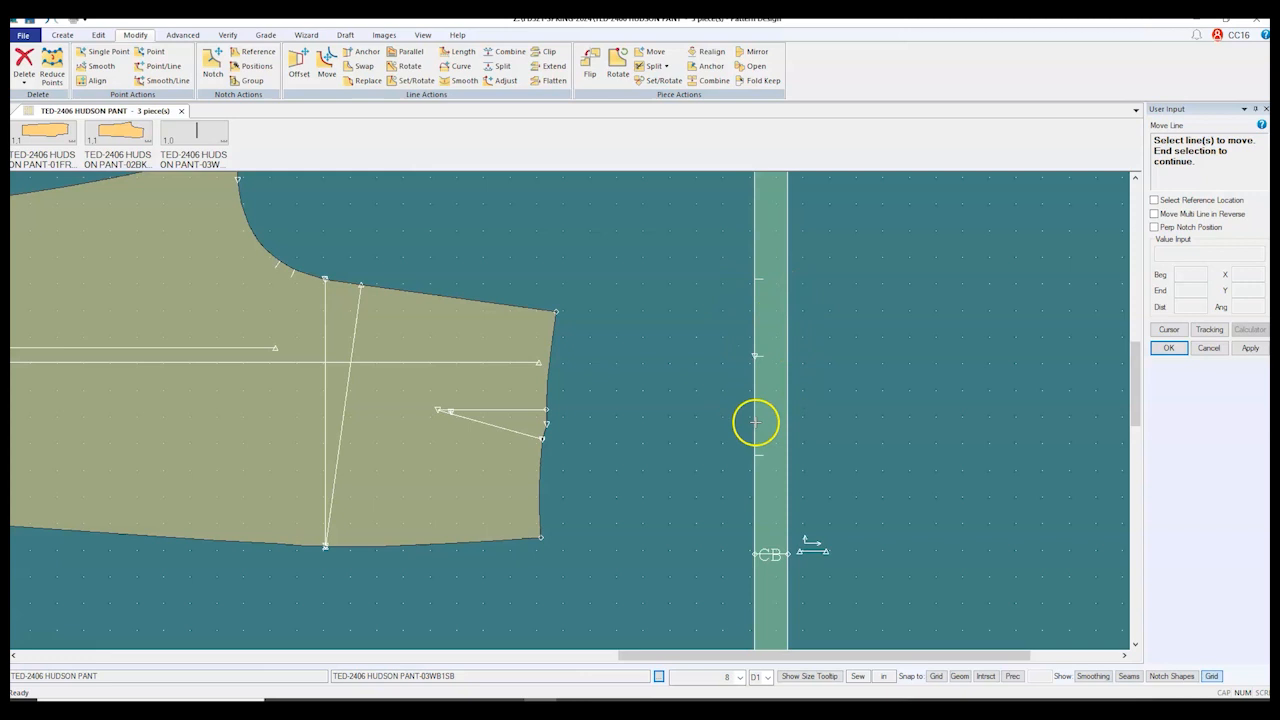
pyautogui.scroll(-1, 858, 430)
pyautogui.scroll(-1, 858, 430)
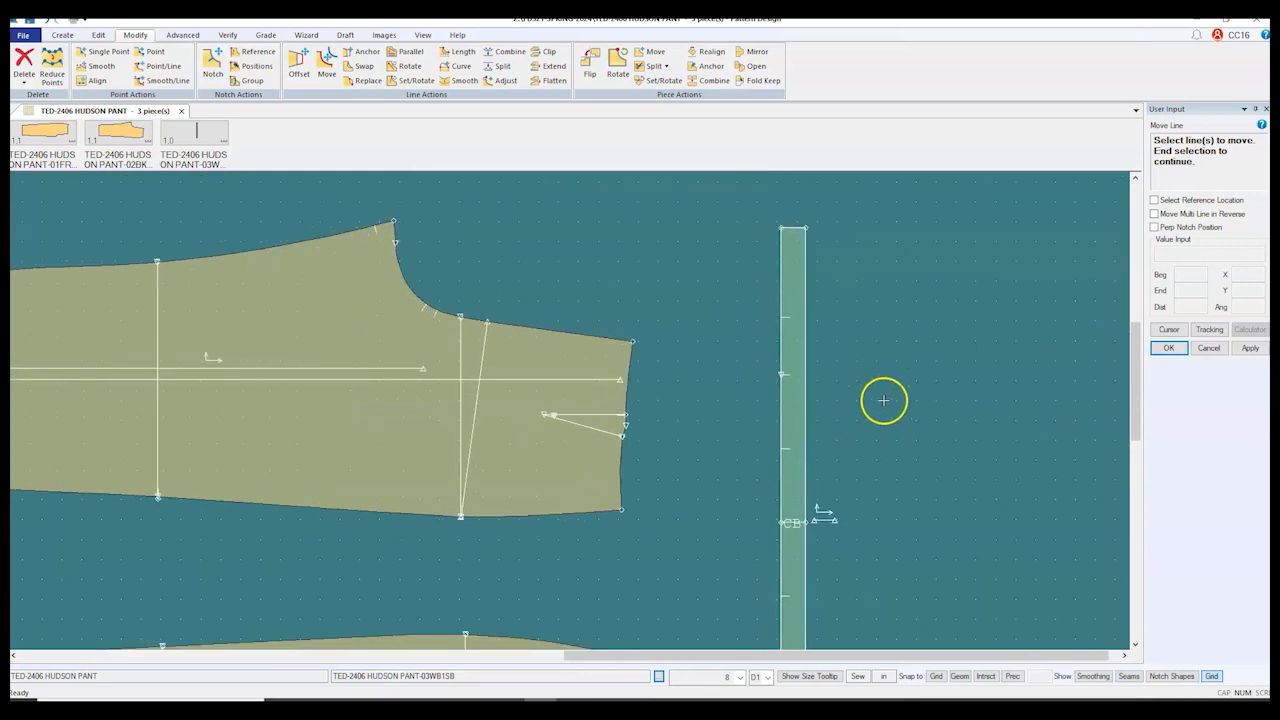
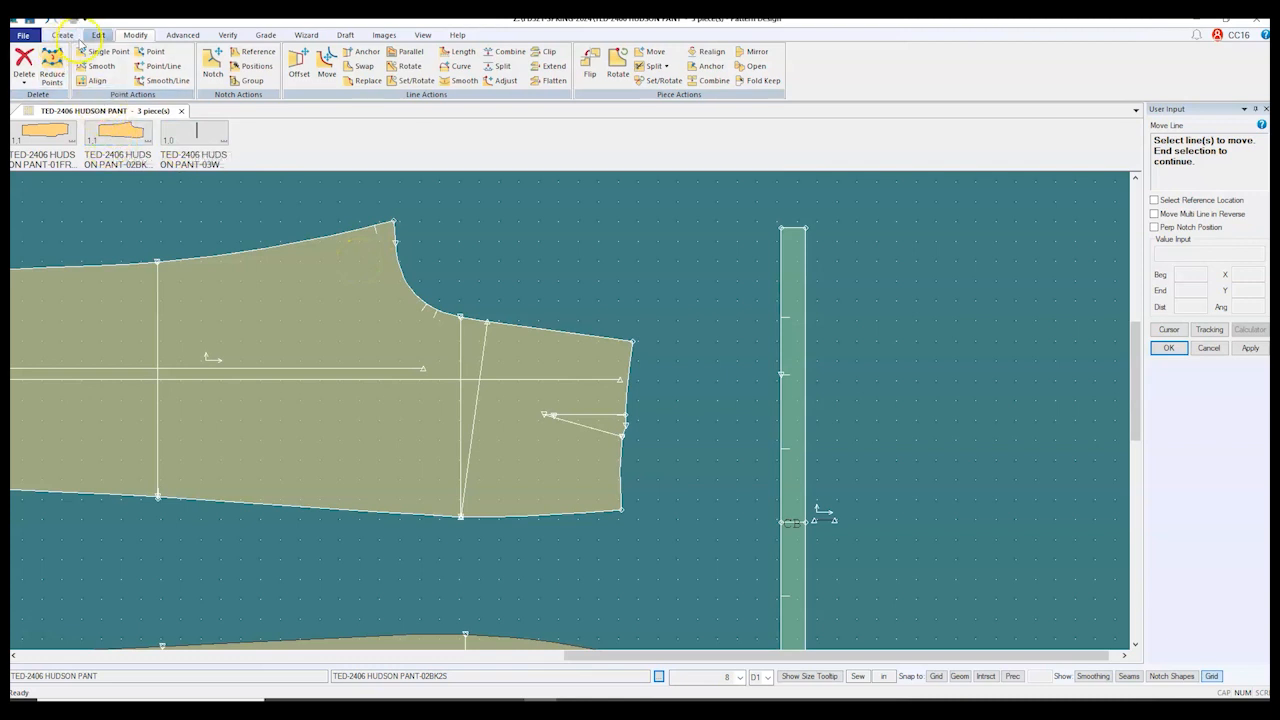
# - Move the waistband's end points and notches above the CB line toward CB by 0.25, with an X distance of 0
pyautogui.click(156, 51)
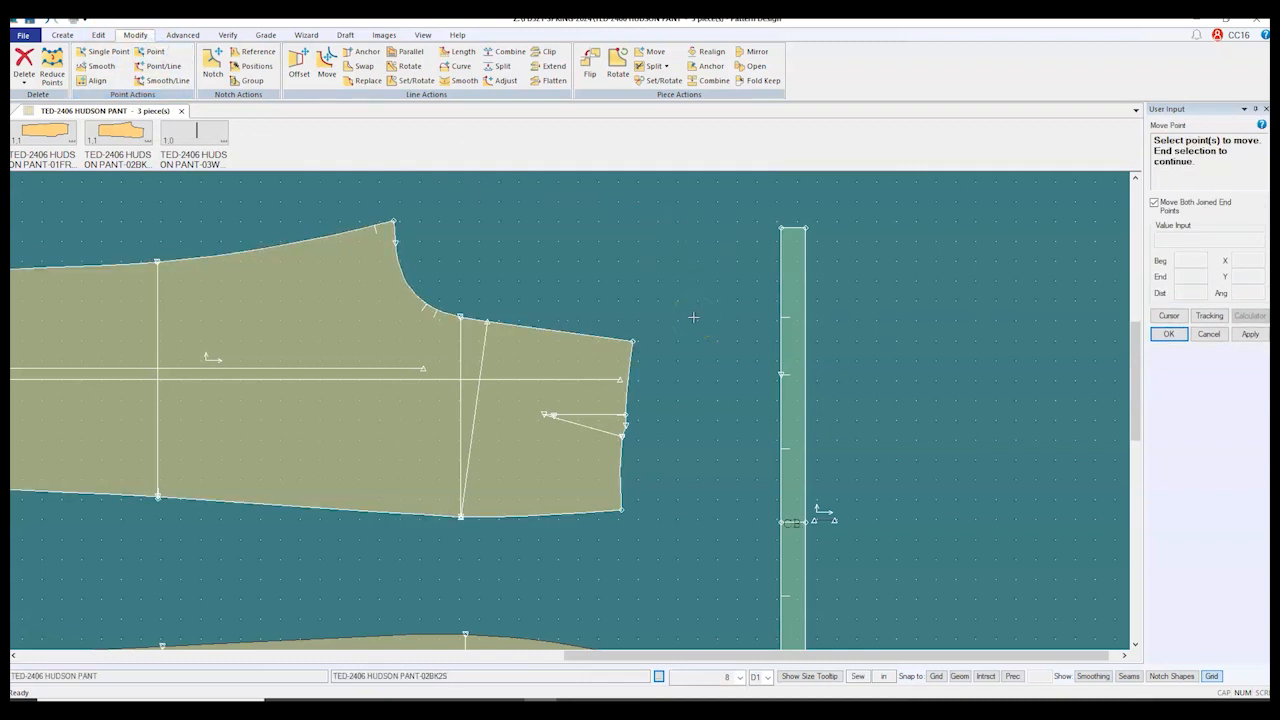
pyautogui.rightClick(745, 203)
pyautogui.moveTo(765, 268); pyautogui.dragTo(829, 486)
pyautogui.rightClick(871, 297)
pyautogui.click(880, 301)
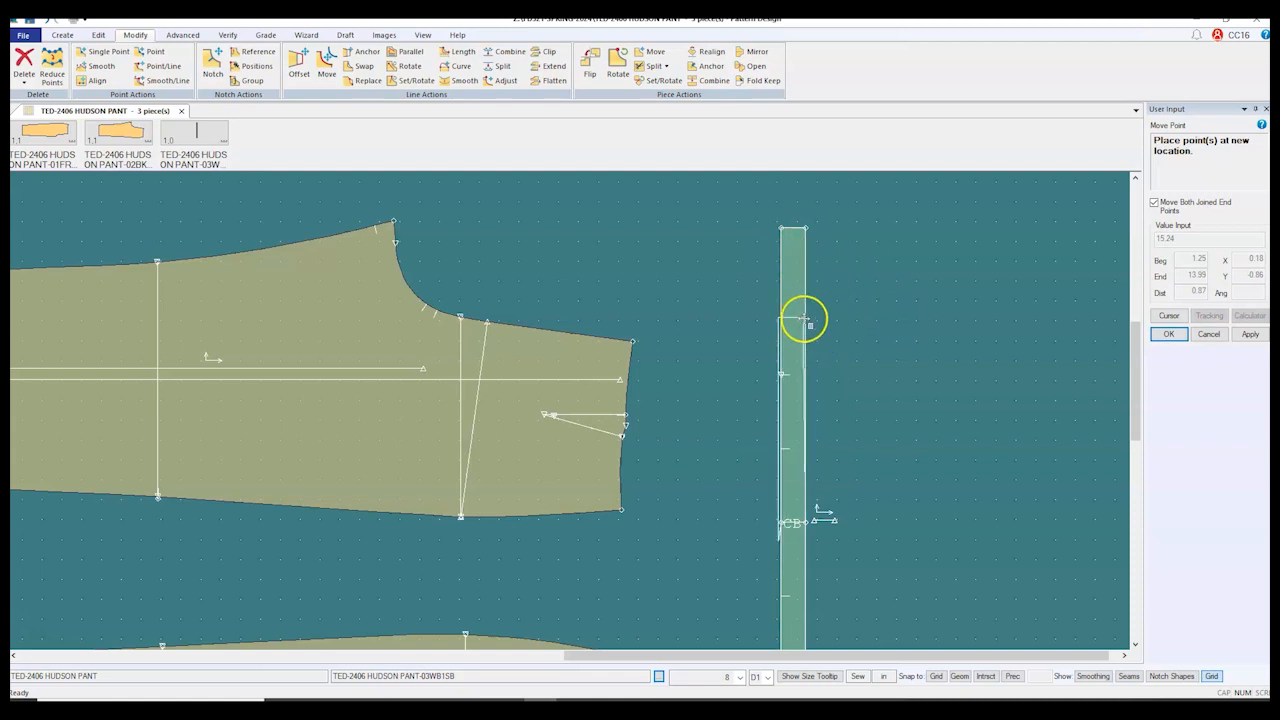
pyautogui.click(807, 272)
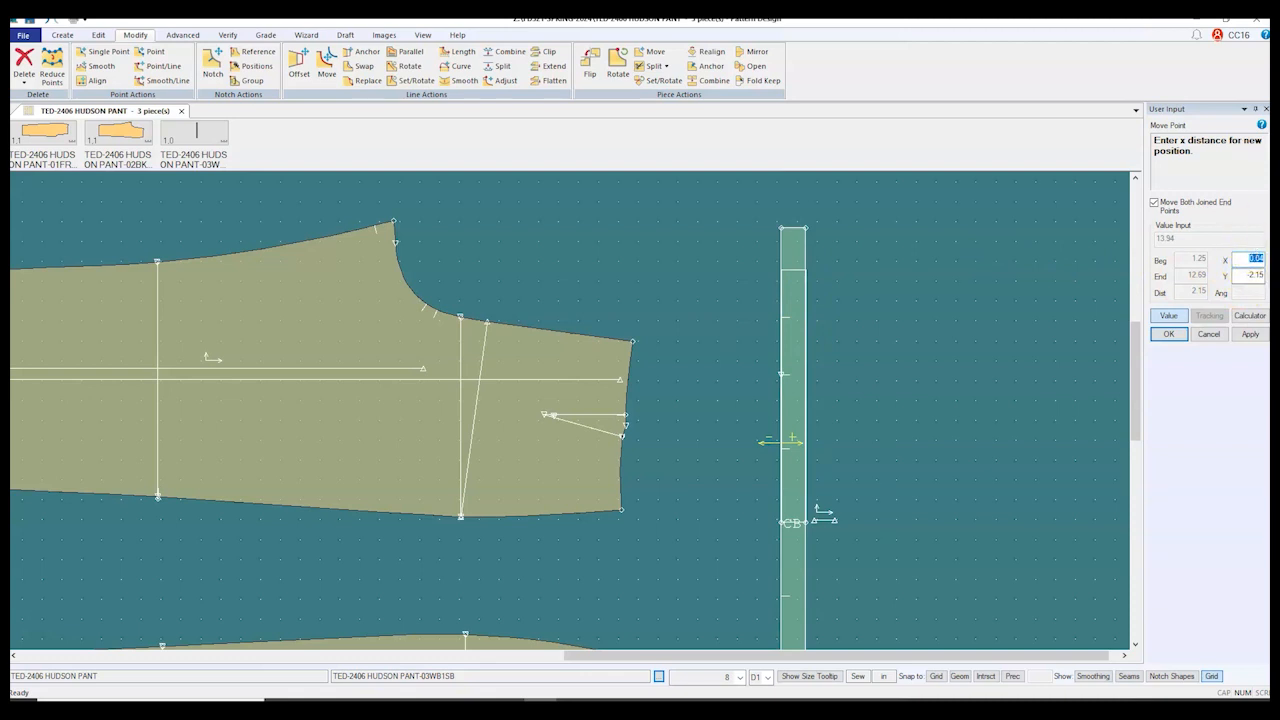
pyautogui.write('0')
pyautogui.press('Tab')
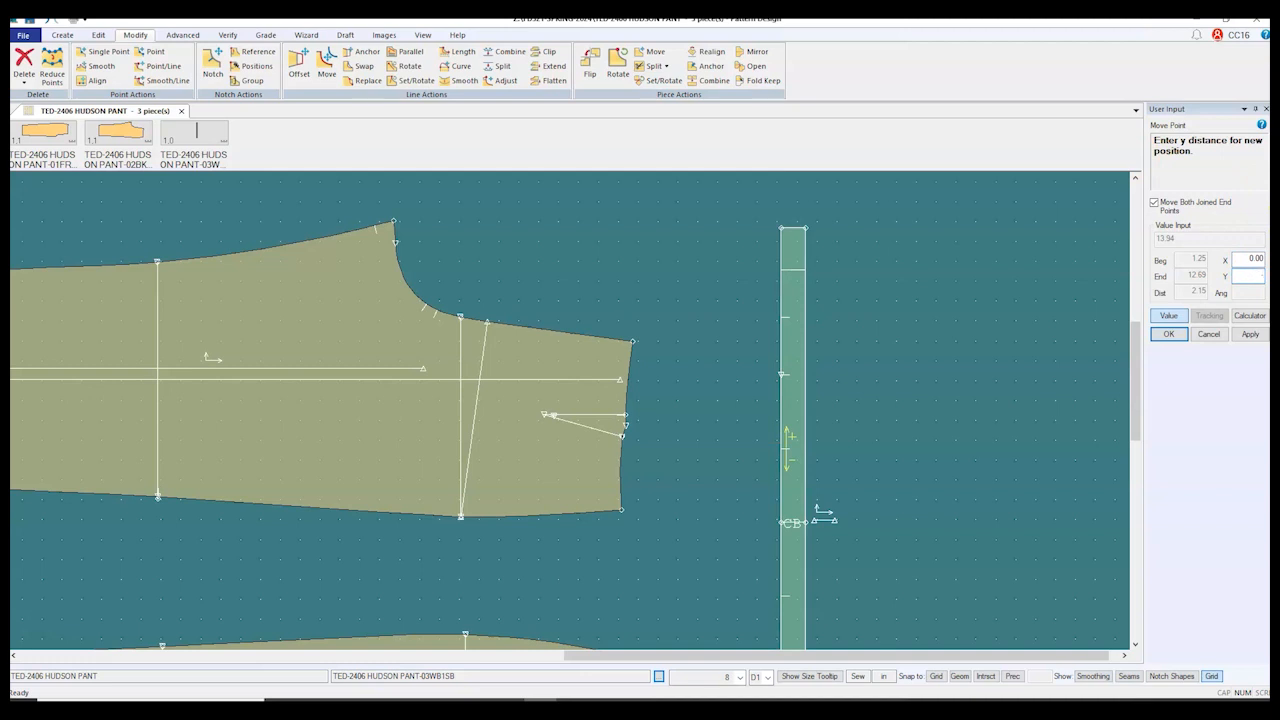
pyautogui.press('Return')
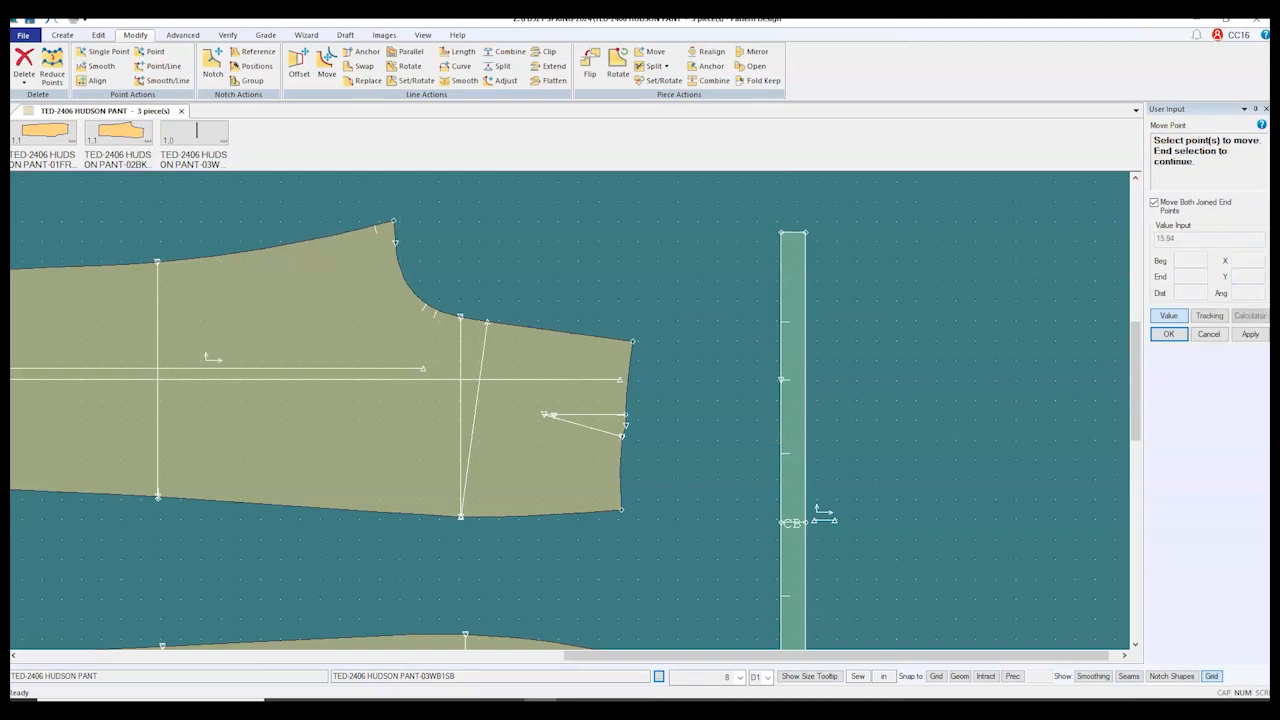
# - Move only the waistband's end points and outermost notch toward CB by another 0.25, with an X distance of 0, and finish moving points
pyautogui.moveTo(755, 192); pyautogui.dragTo(846, 357)
pyautogui.rightClick(879, 337)
pyautogui.click(888, 331)
pyautogui.click(880, 272)
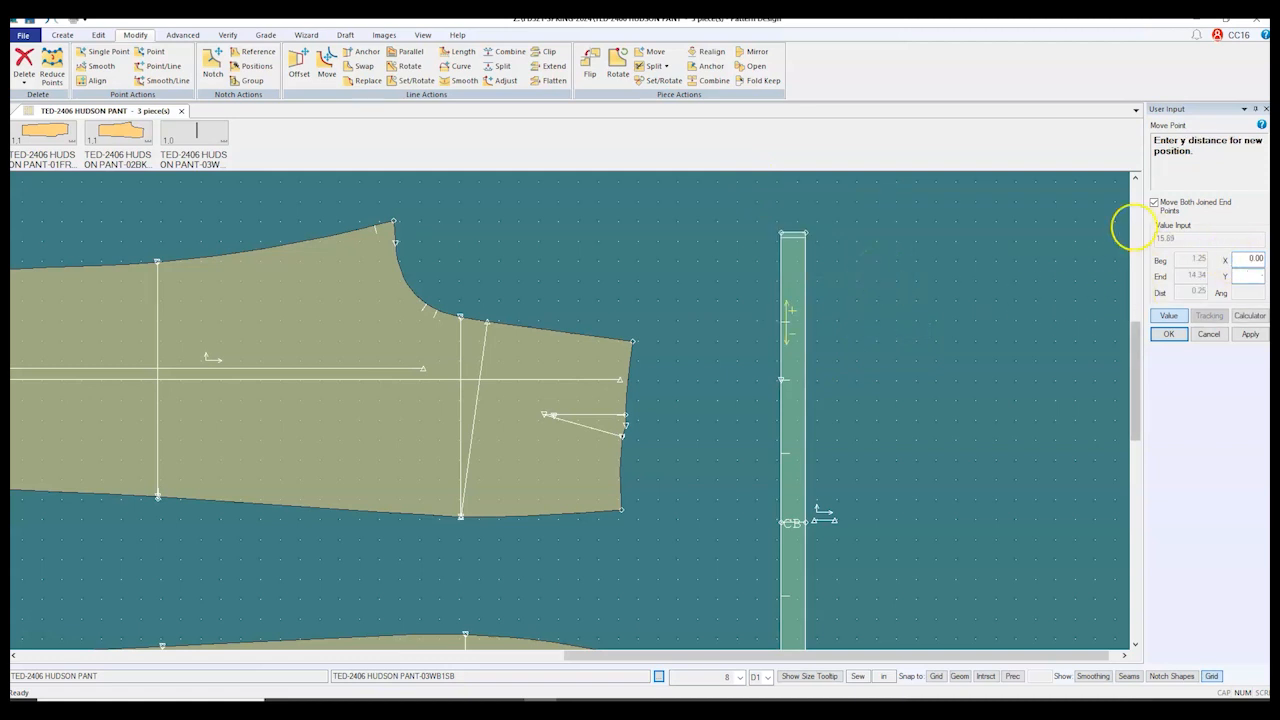
pyautogui.press('Return')
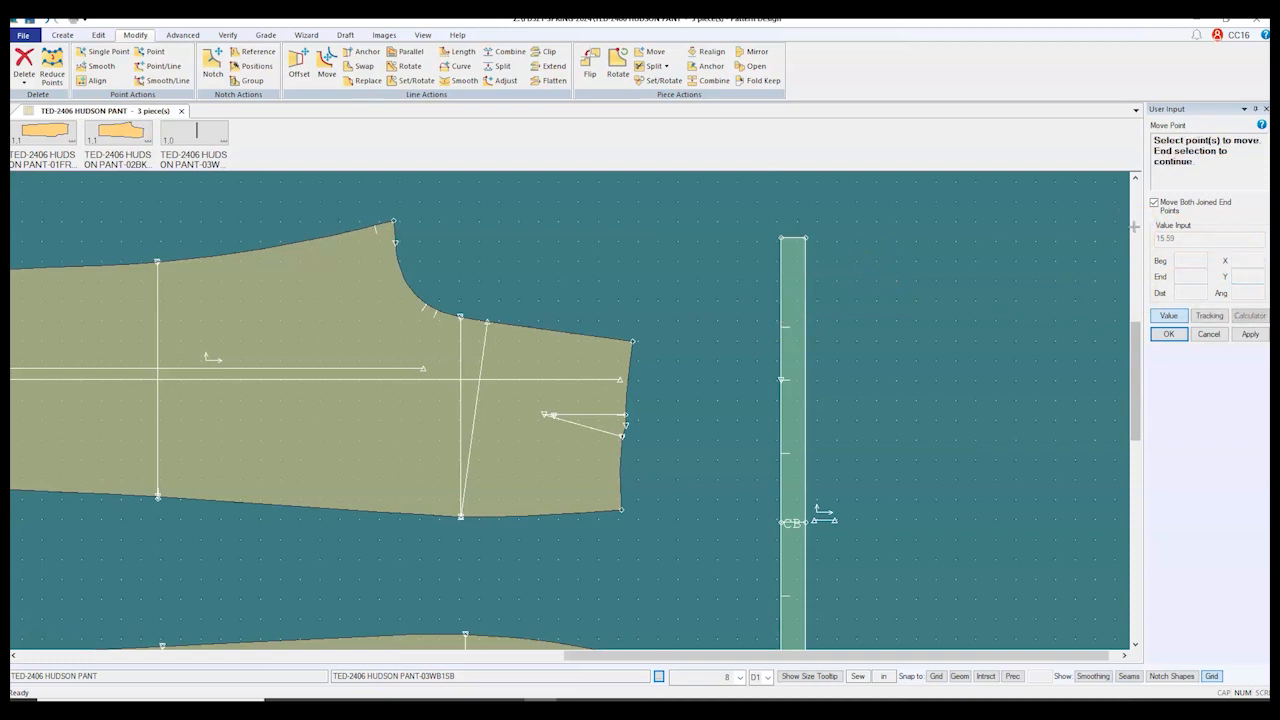
pyautogui.rightClick(703, 242)
pyautogui.click(703, 251)
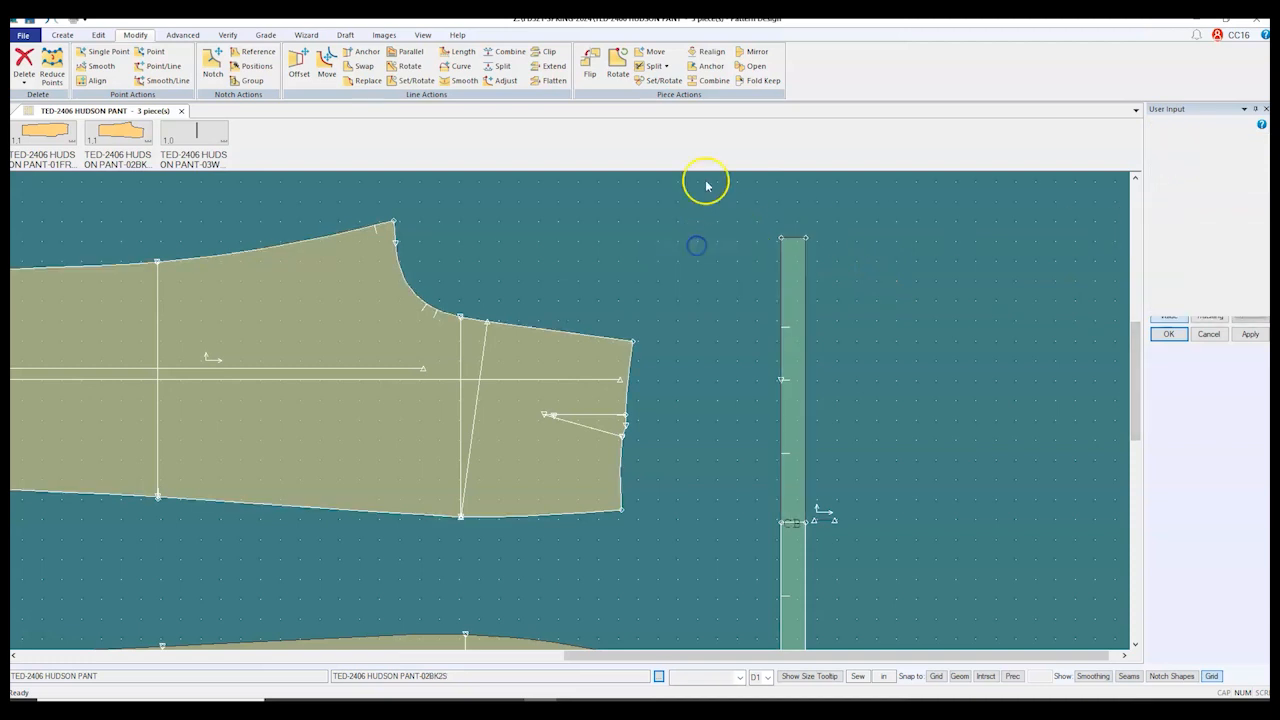
# - Show the waistband's defined bookmark for comparison with the shortened piece, and end the bookmark display
pyautogui.click(424, 36)
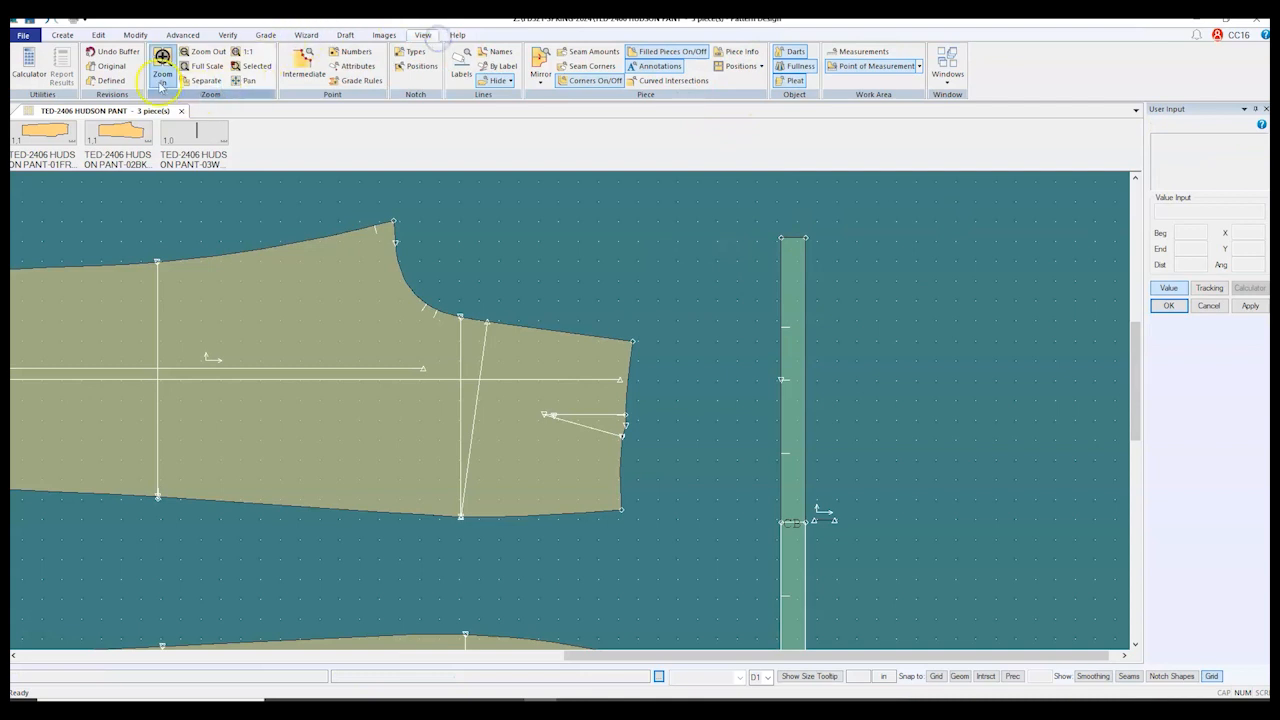
pyautogui.click(105, 80)
pyautogui.click(805, 320)
pyautogui.rightClick(801, 300)
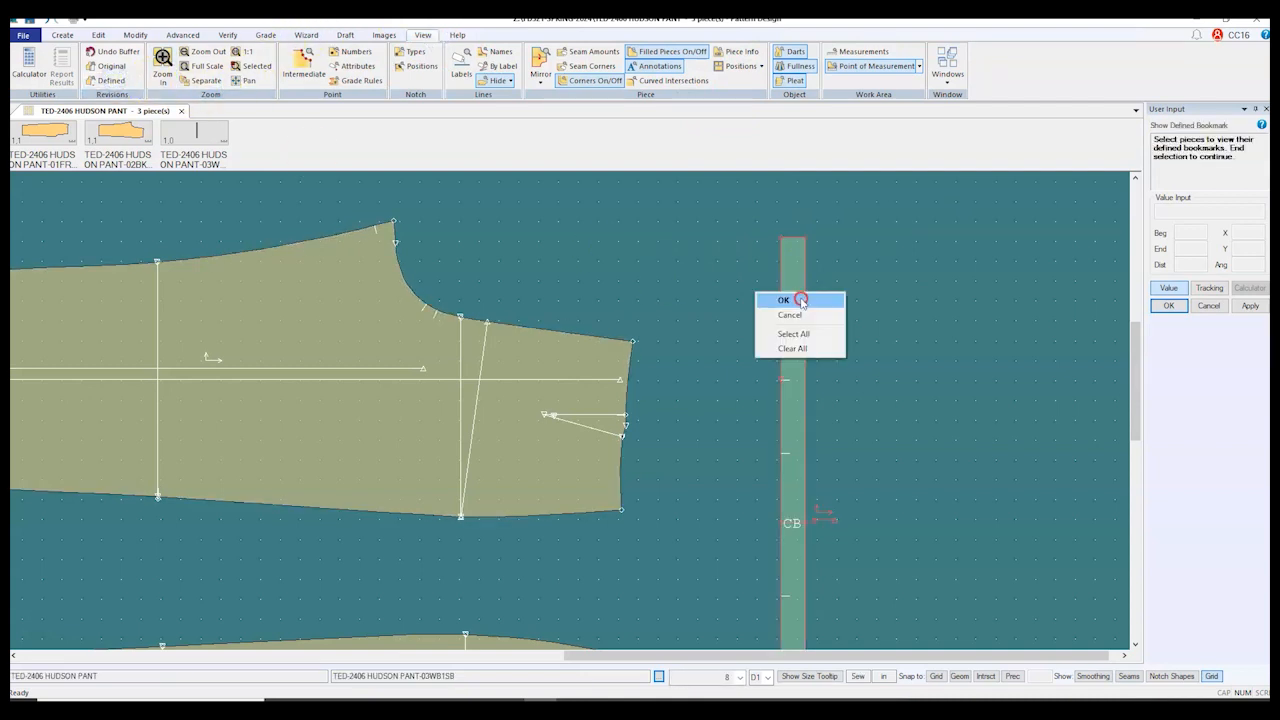
pyautogui.click(784, 300)
pyautogui.scroll(-2, 872, 361)
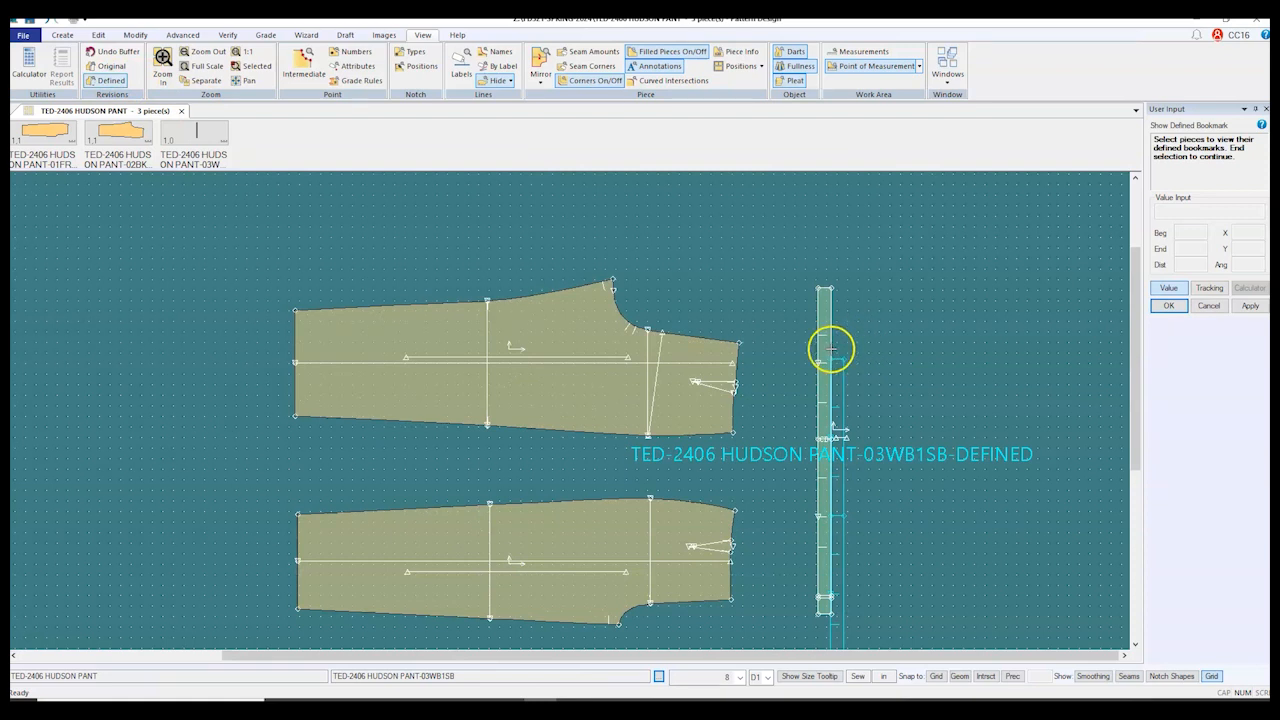
pyautogui.click(831, 348)
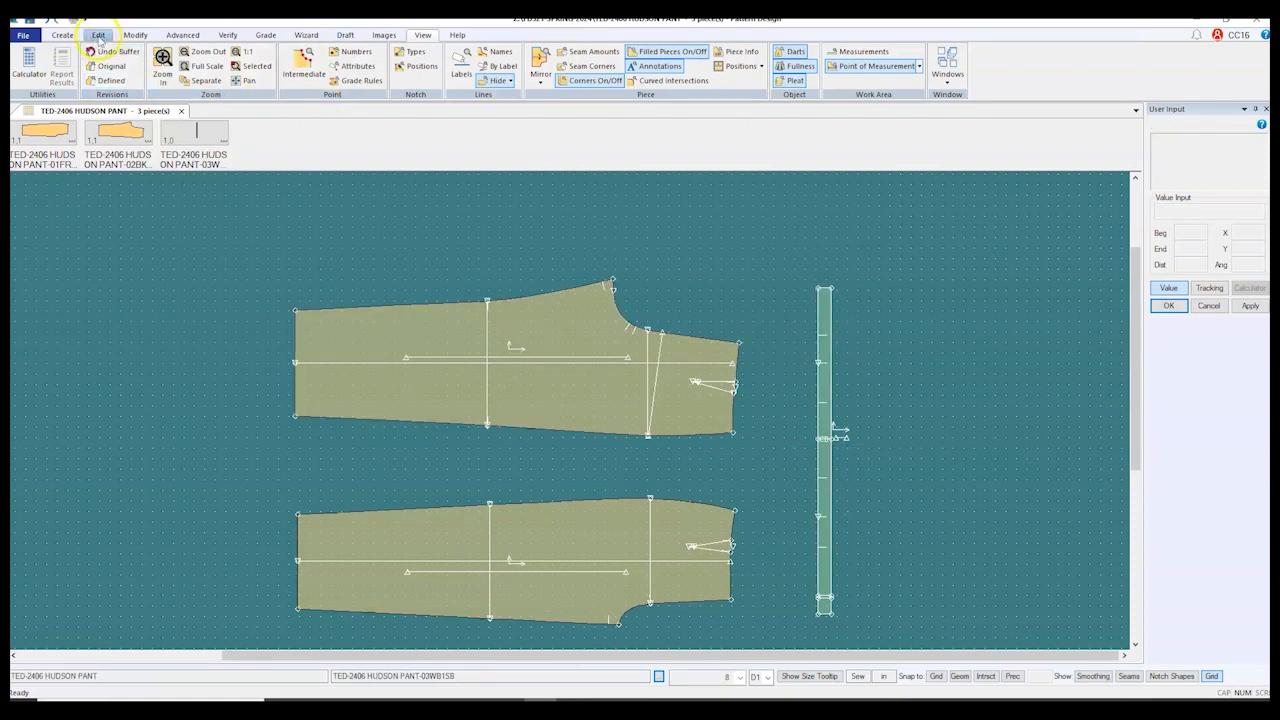
# - Bring the original waistband into the work area and set it parallel to the shortened one with a gap between them
pyautogui.click(62, 35)
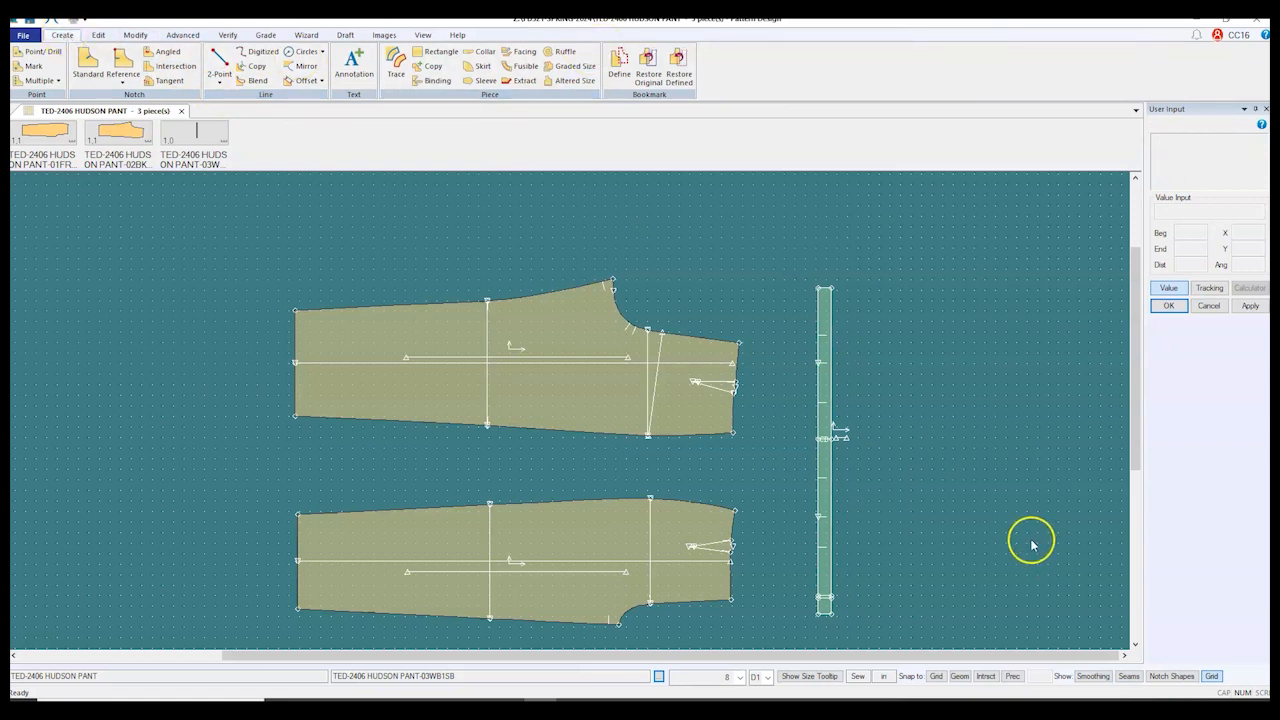
pyautogui.scroll(1, 1029, 537)
pyautogui.moveTo(195, 132); pyautogui.dragTo(768, 415)
pyautogui.scroll(5, 773, 276)
pyautogui.click(760, 432)
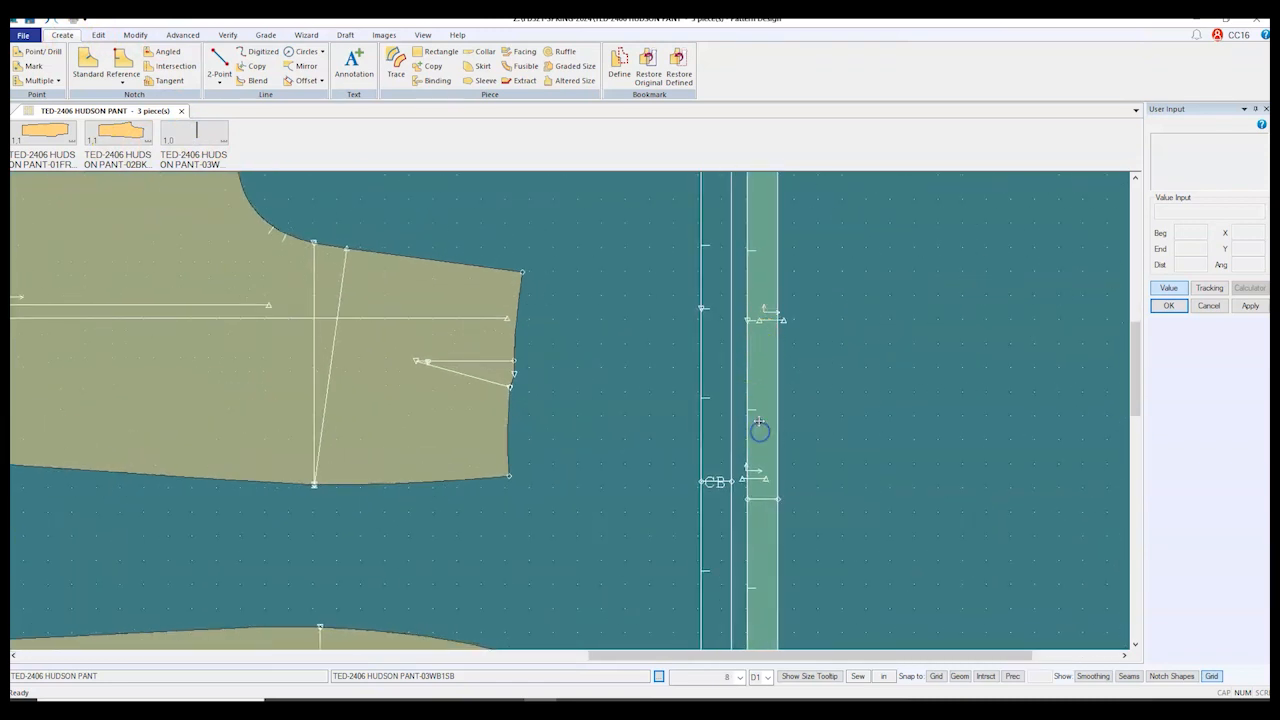
pyautogui.click(723, 434)
pyautogui.scroll(-3, 850, 458)
pyautogui.click(806, 445)
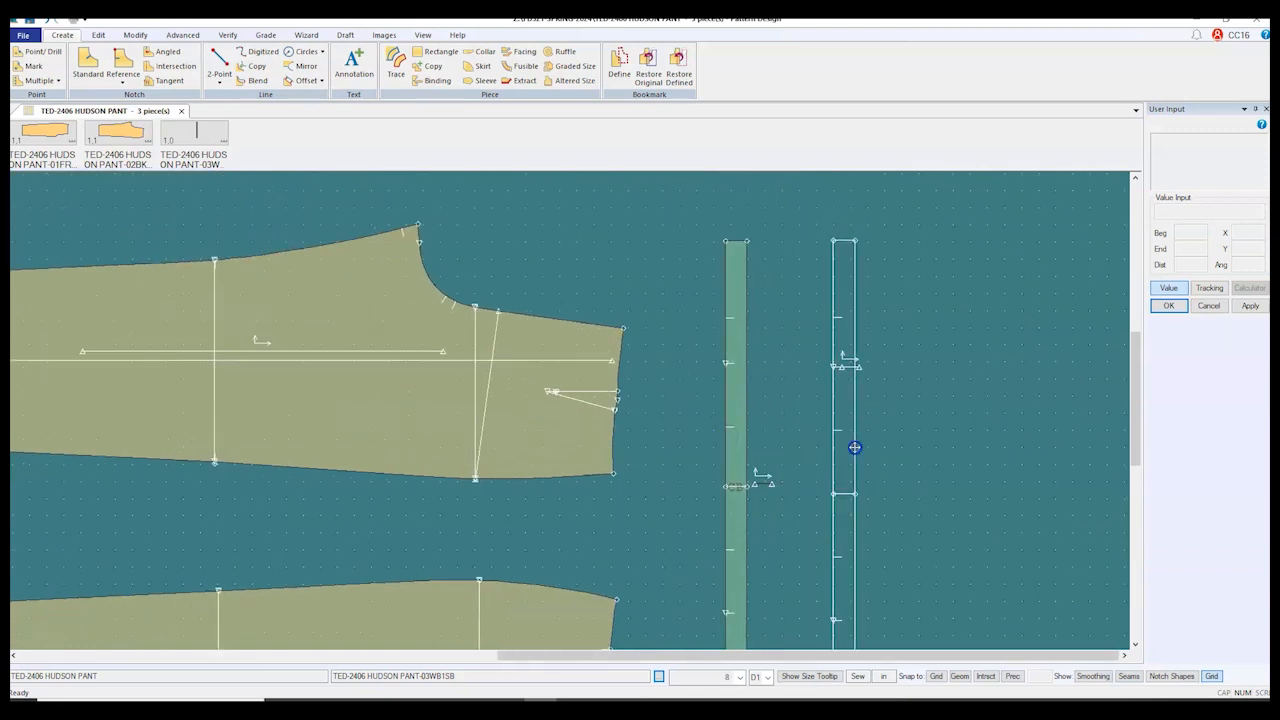
pyautogui.click(851, 446)
# - Measure the shortened waistband's distances between notches and to the CB line, and turn on the display of measurements
pyautogui.click(227, 35)
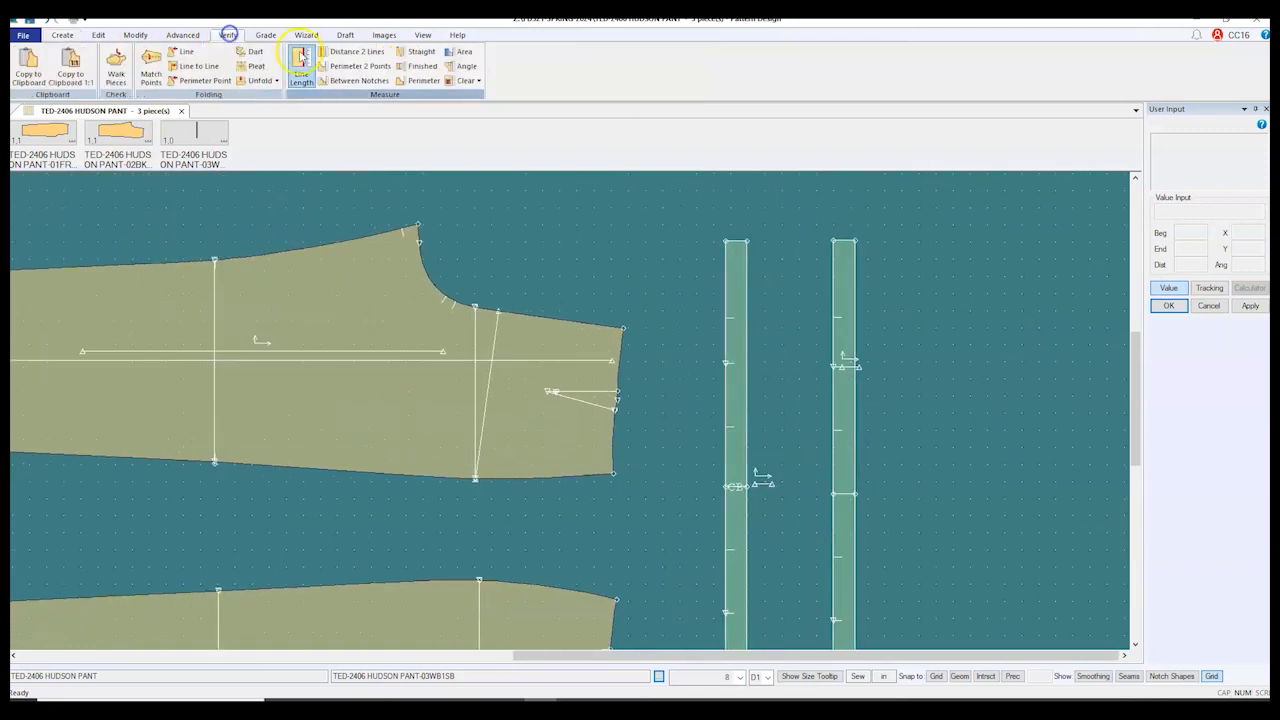
pyautogui.click(339, 88)
pyautogui.scroll(2, 720, 366)
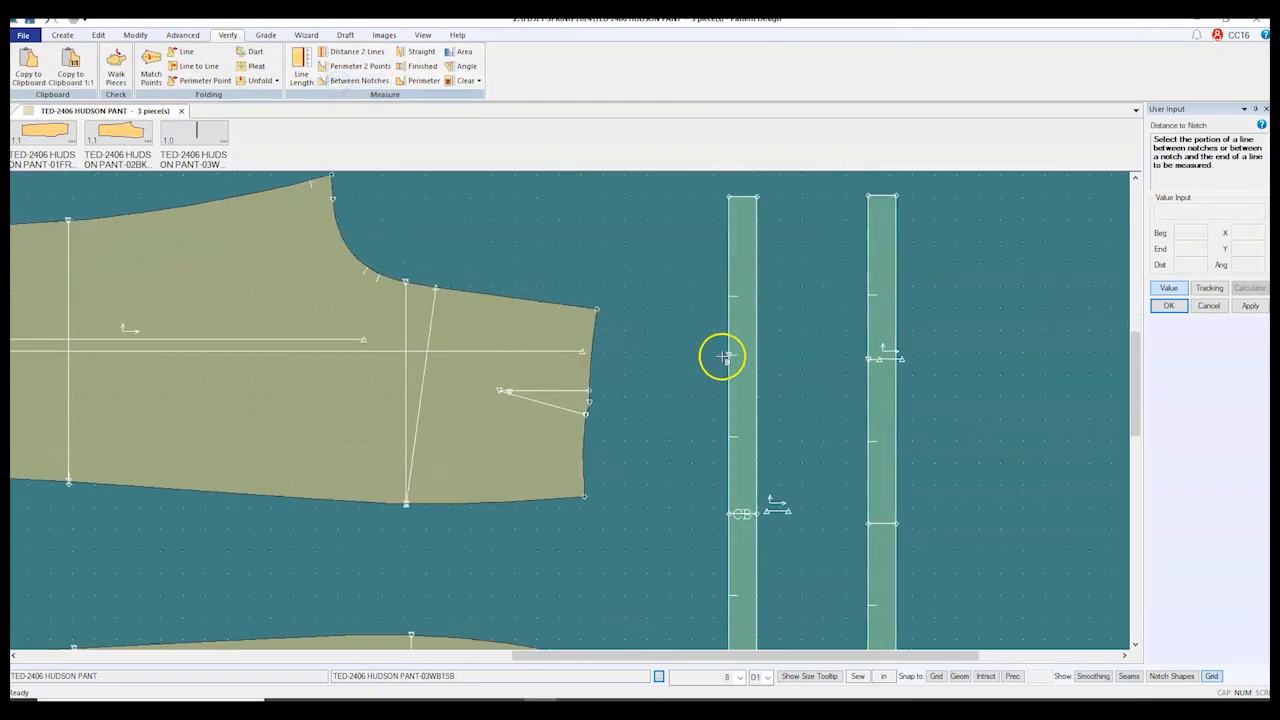
pyautogui.click(729, 467)
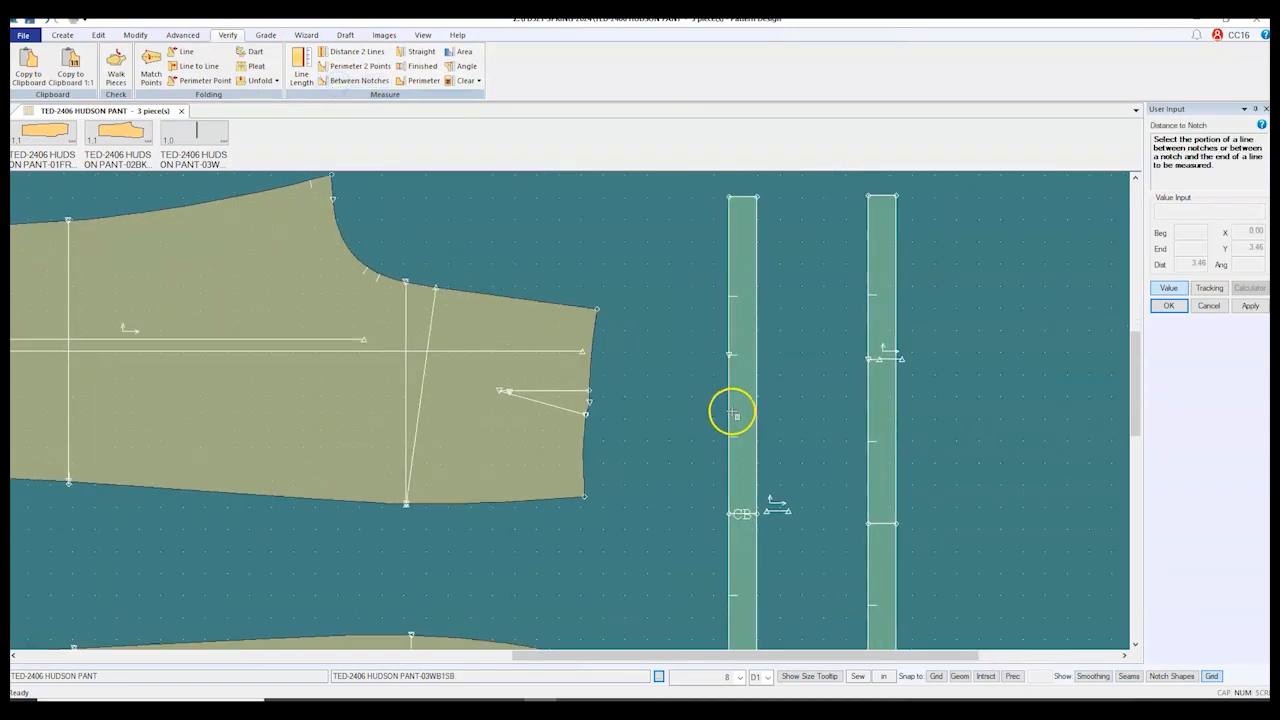
pyautogui.click(354, 81)
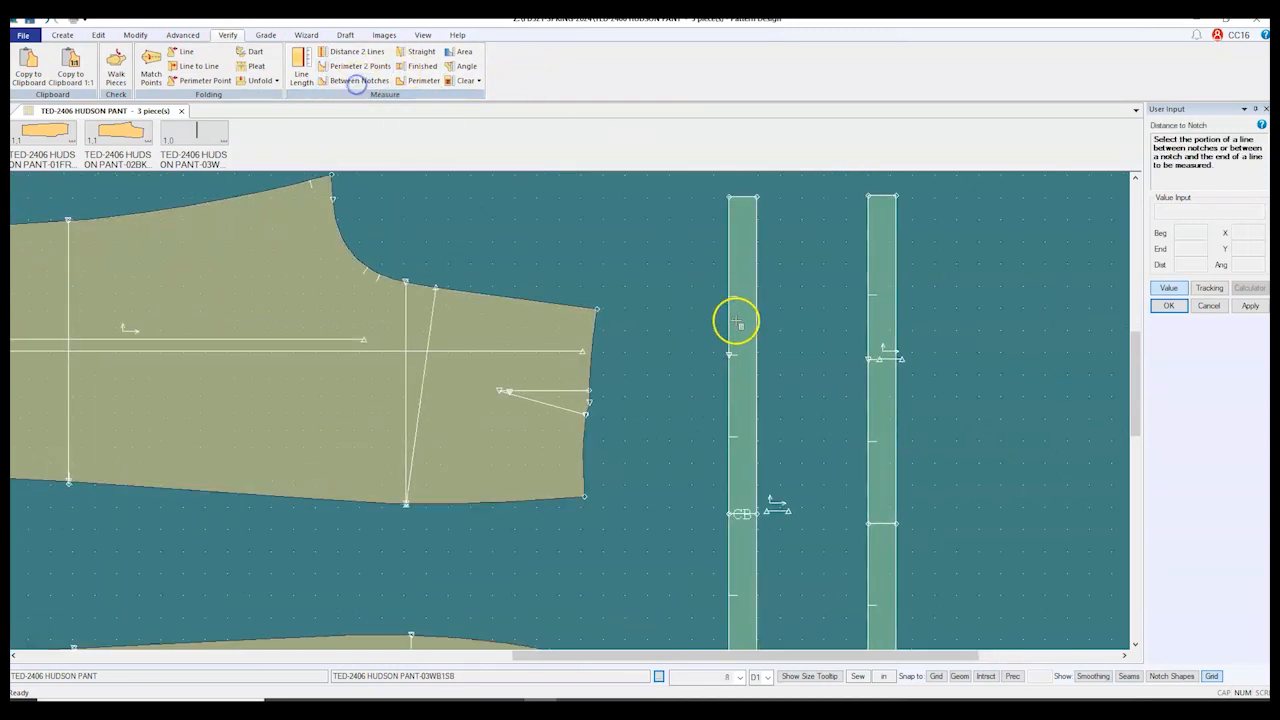
pyautogui.click(729, 330)
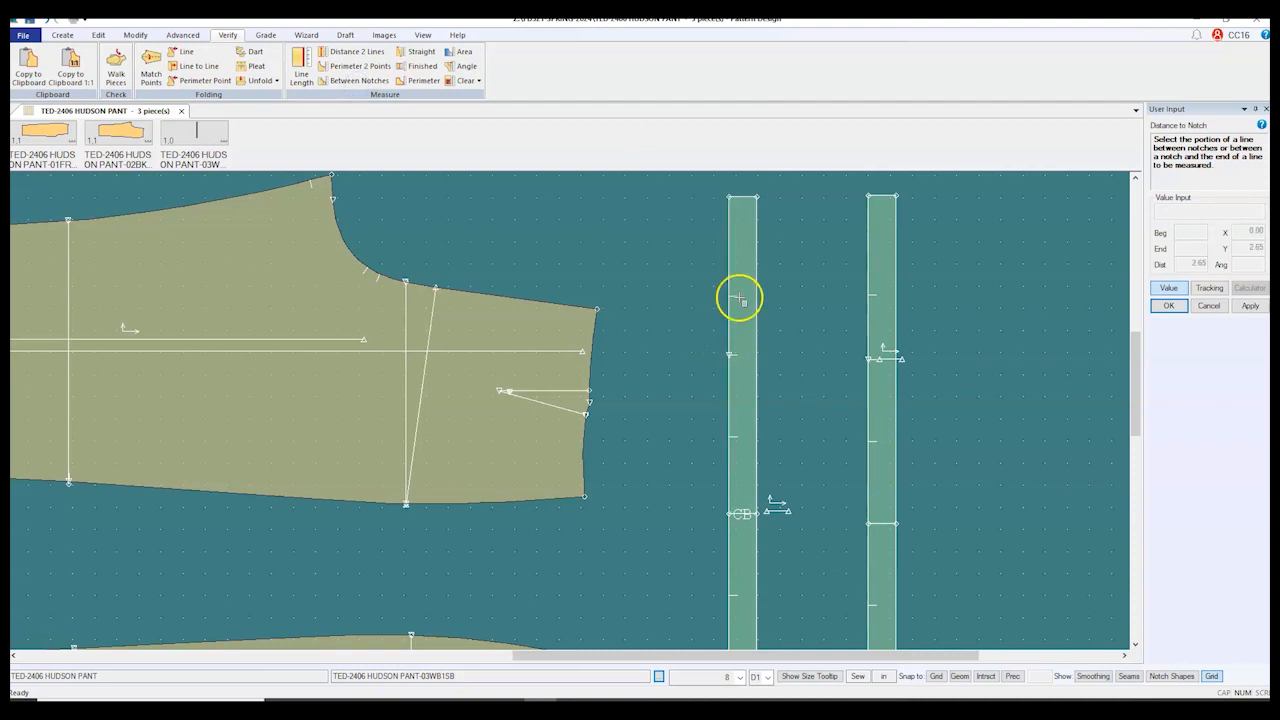
pyautogui.click(423, 35)
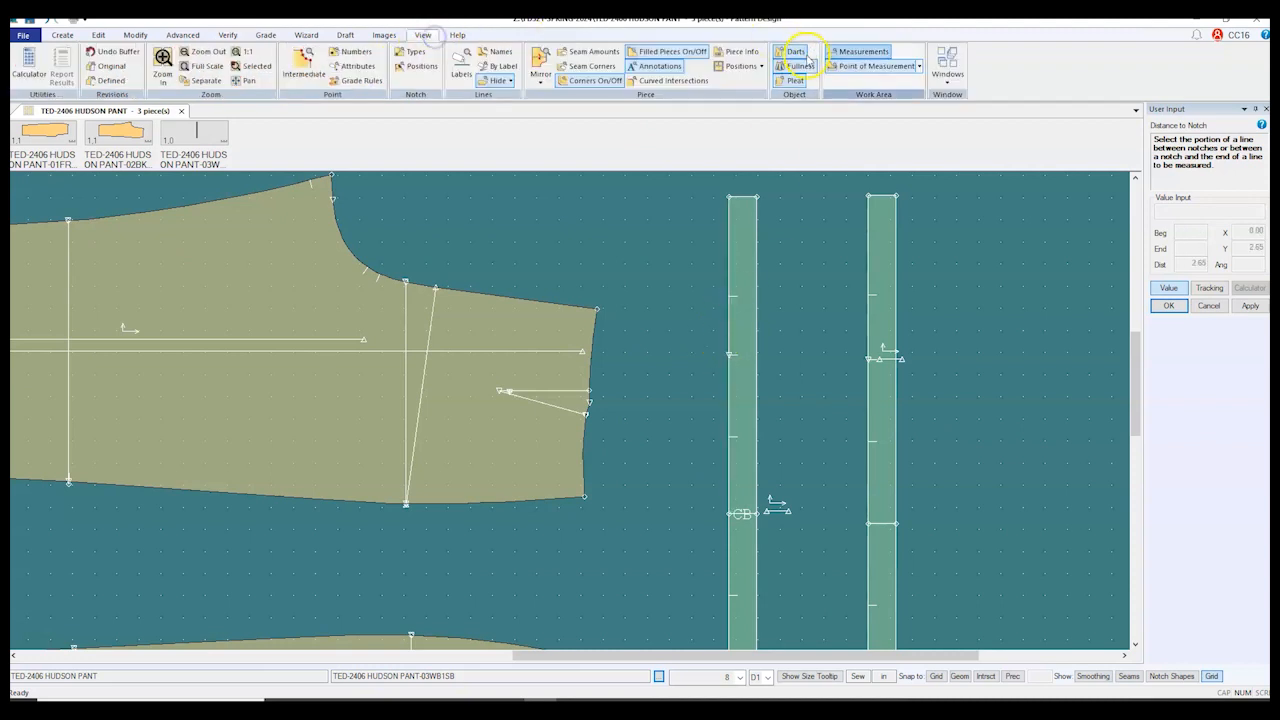
pyautogui.click(841, 52)
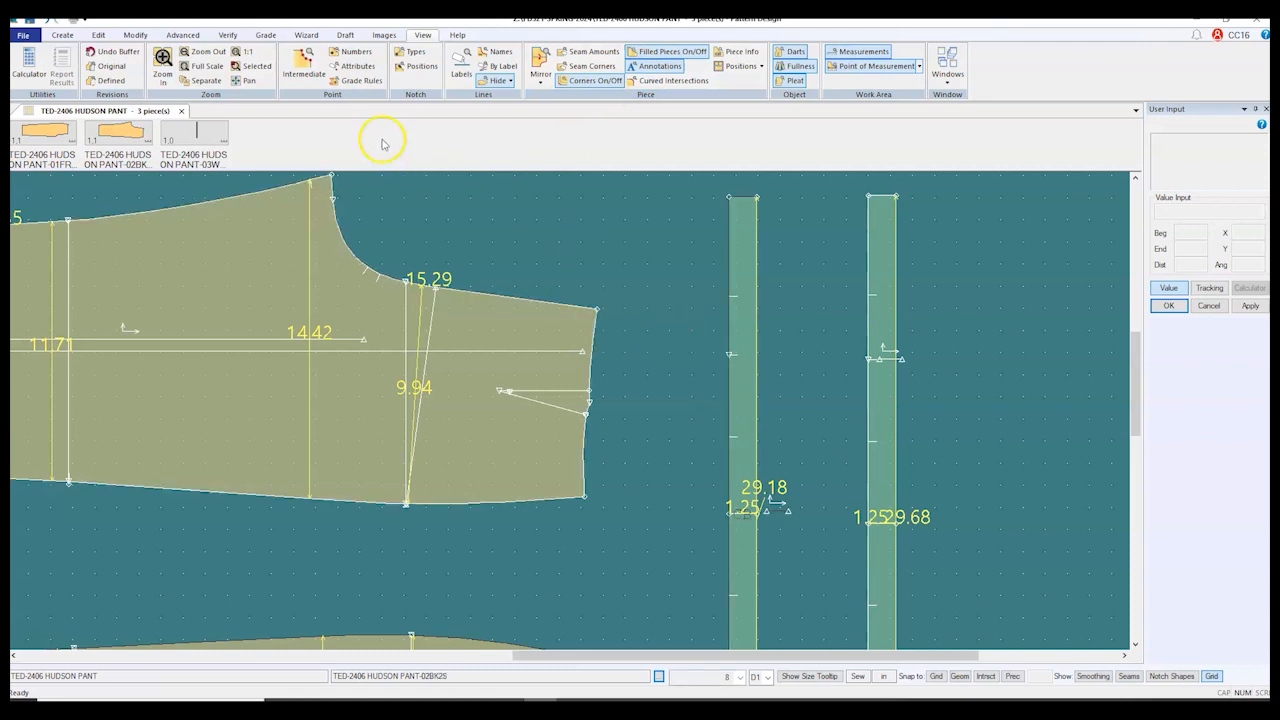
# - On both the shortened and the original waistband, measure between the two notches nearest CB and from the last notch to the CB line
pyautogui.click(228, 35)
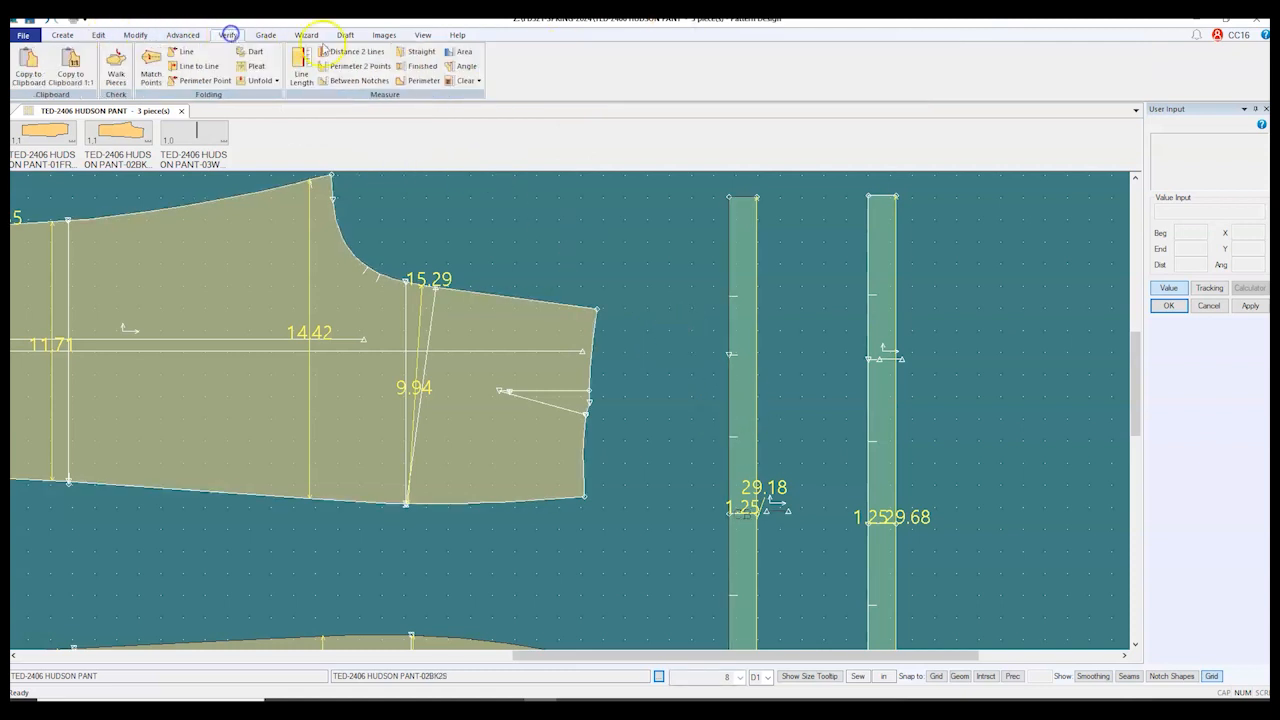
pyautogui.click(345, 80)
pyautogui.click(721, 374)
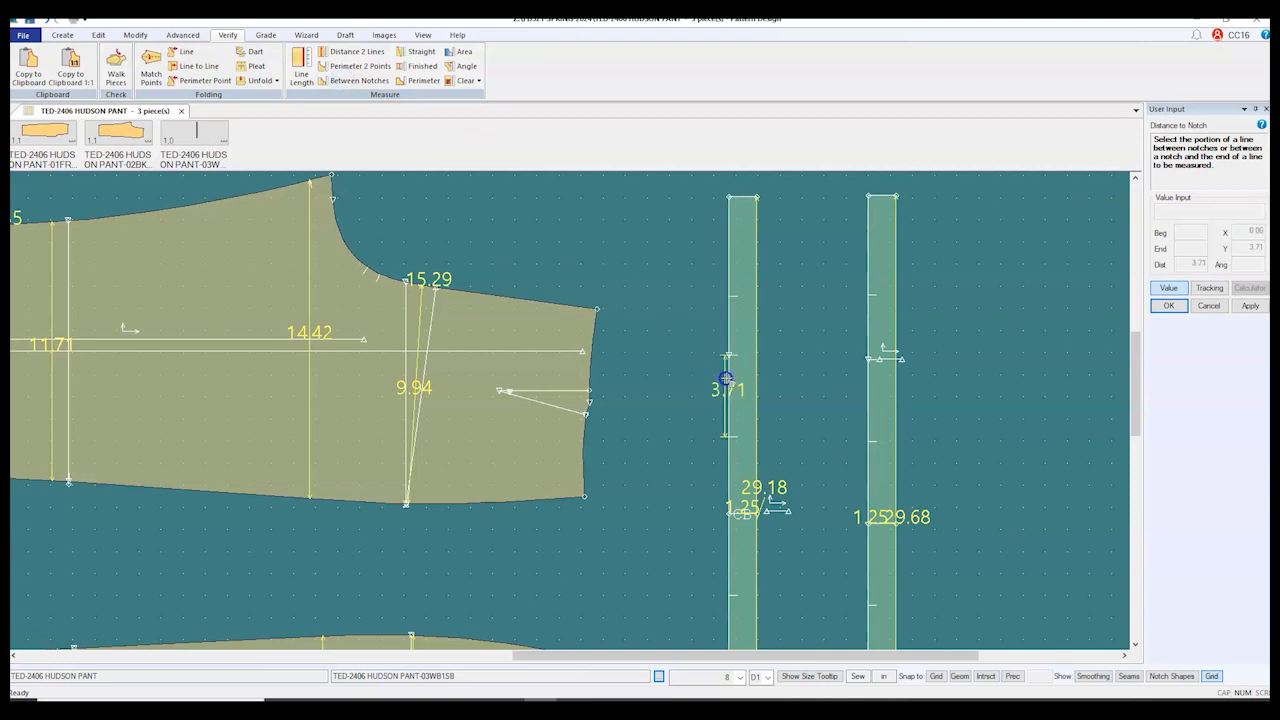
pyautogui.click(866, 402)
pyautogui.scroll(2, 834, 434)
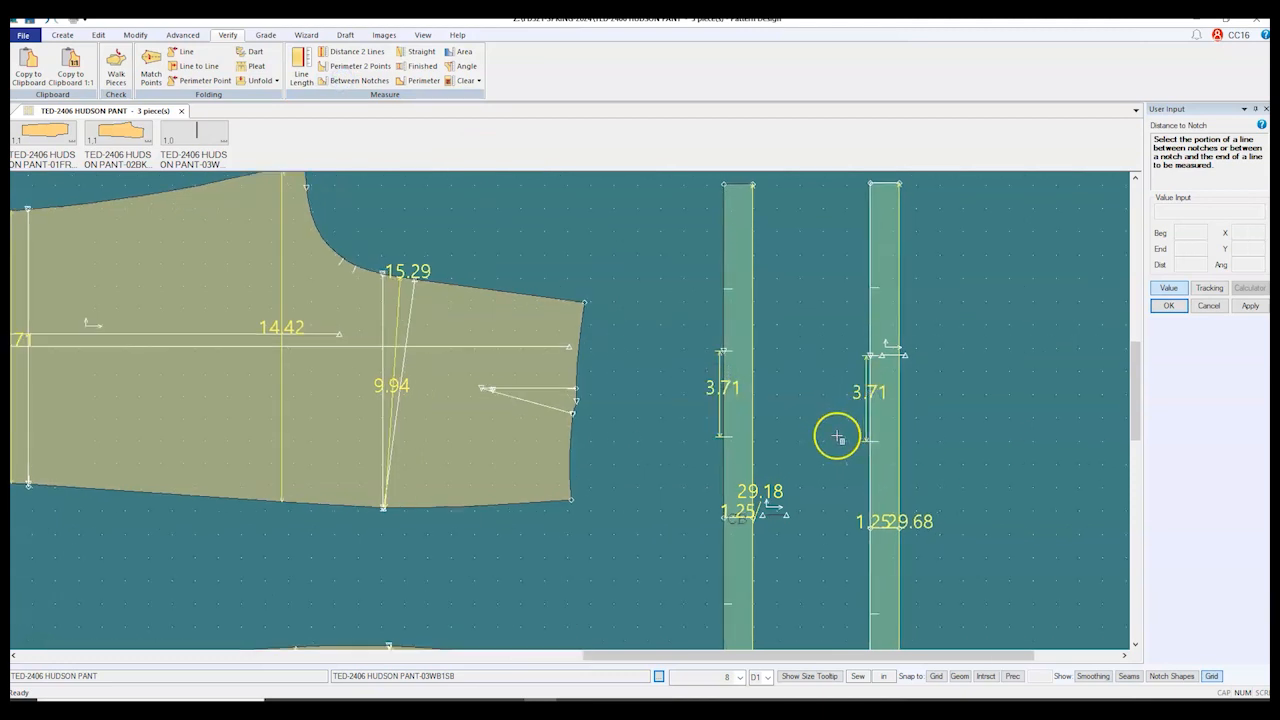
pyautogui.click(716, 478)
pyautogui.click(873, 475)
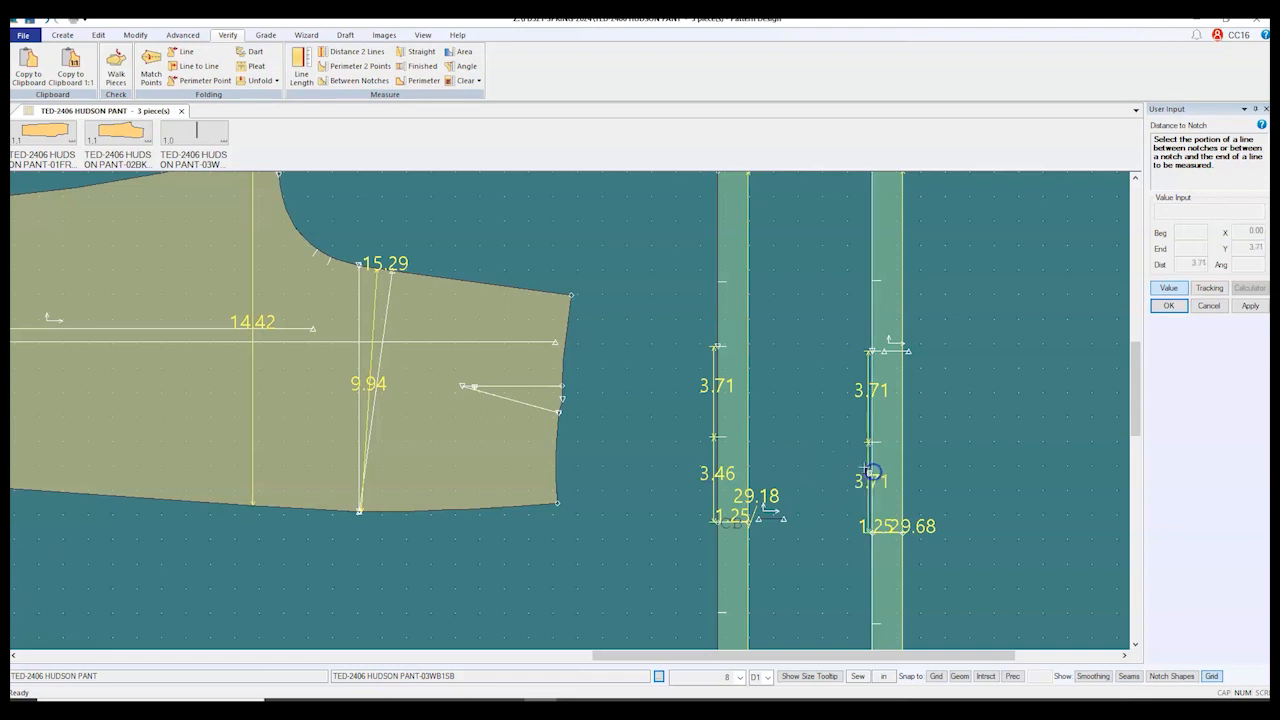
pyautogui.scroll(-1, 791, 417)
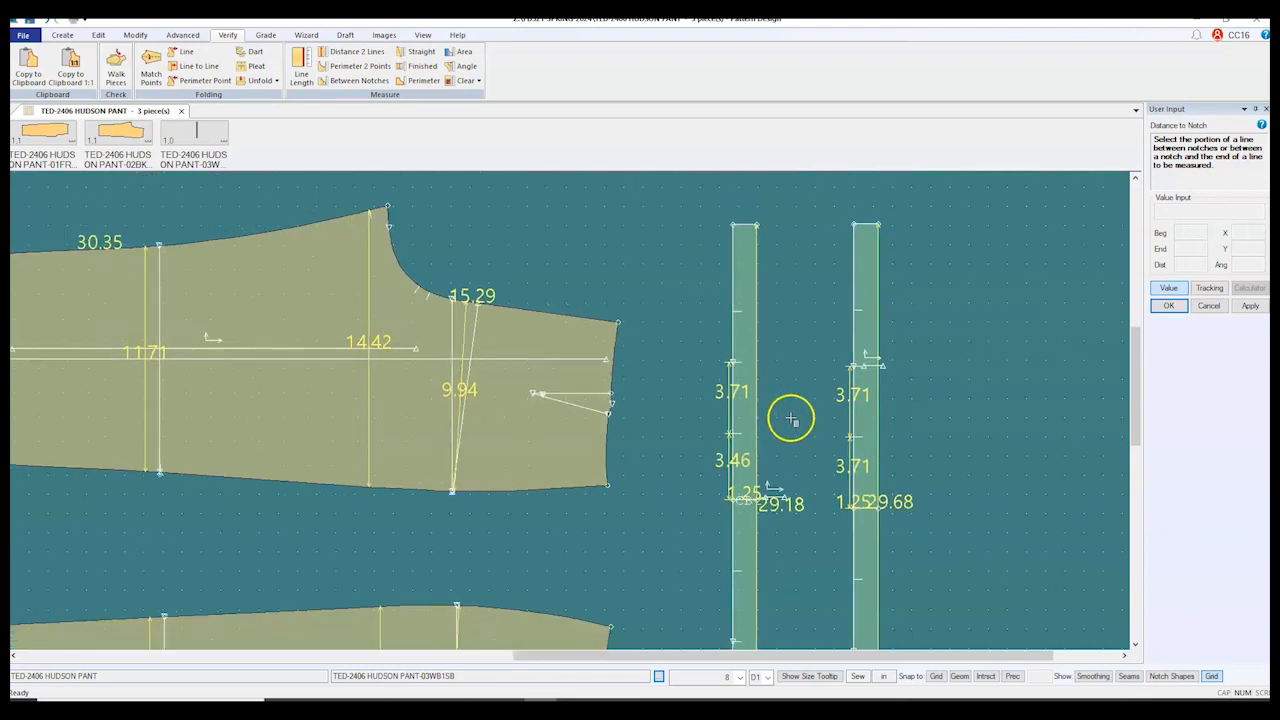
pyautogui.rightClick(966, 363)
pyautogui.click(963, 360)
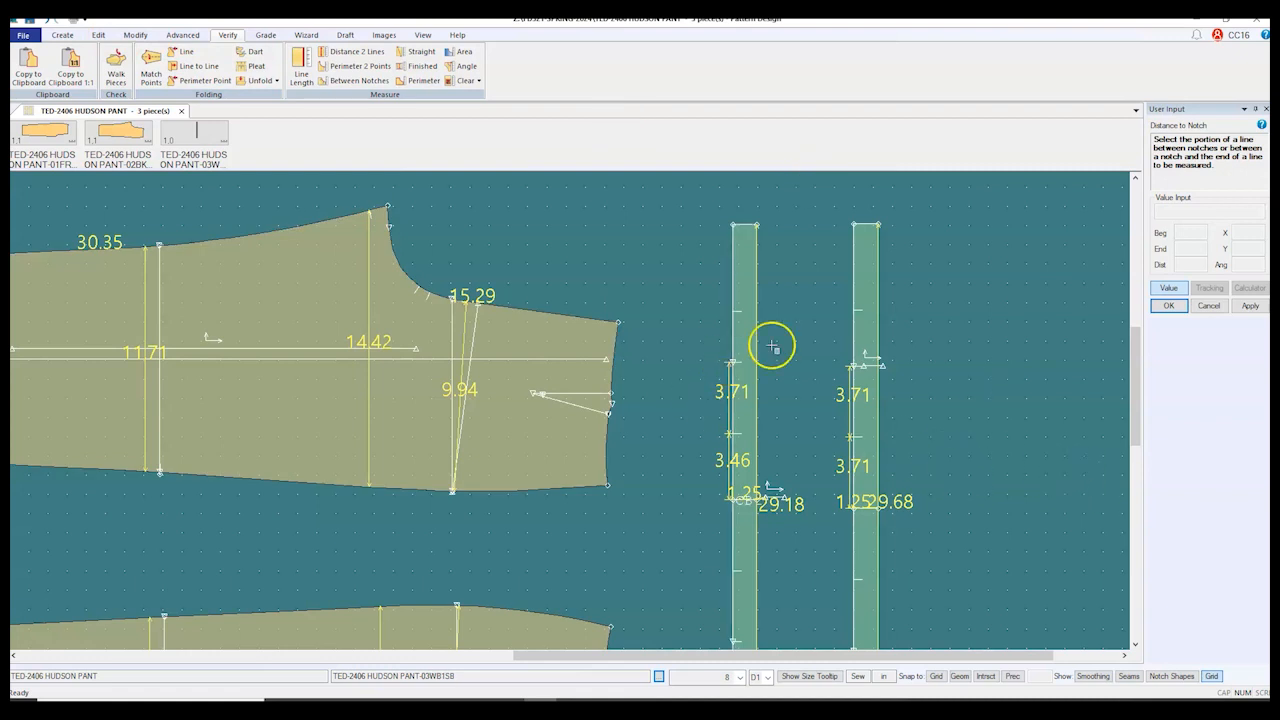
pyautogui.rightClick(969, 382)
pyautogui.click(966, 386)
# - Set both waistbands aside and place a fresh copy of the original waistband beside the pant pieces
pyautogui.moveTo(719, 433); pyautogui.dragTo(1046, 437)
pyautogui.moveTo(845, 448); pyautogui.dragTo(1030, 444)
pyautogui.click(197, 131)
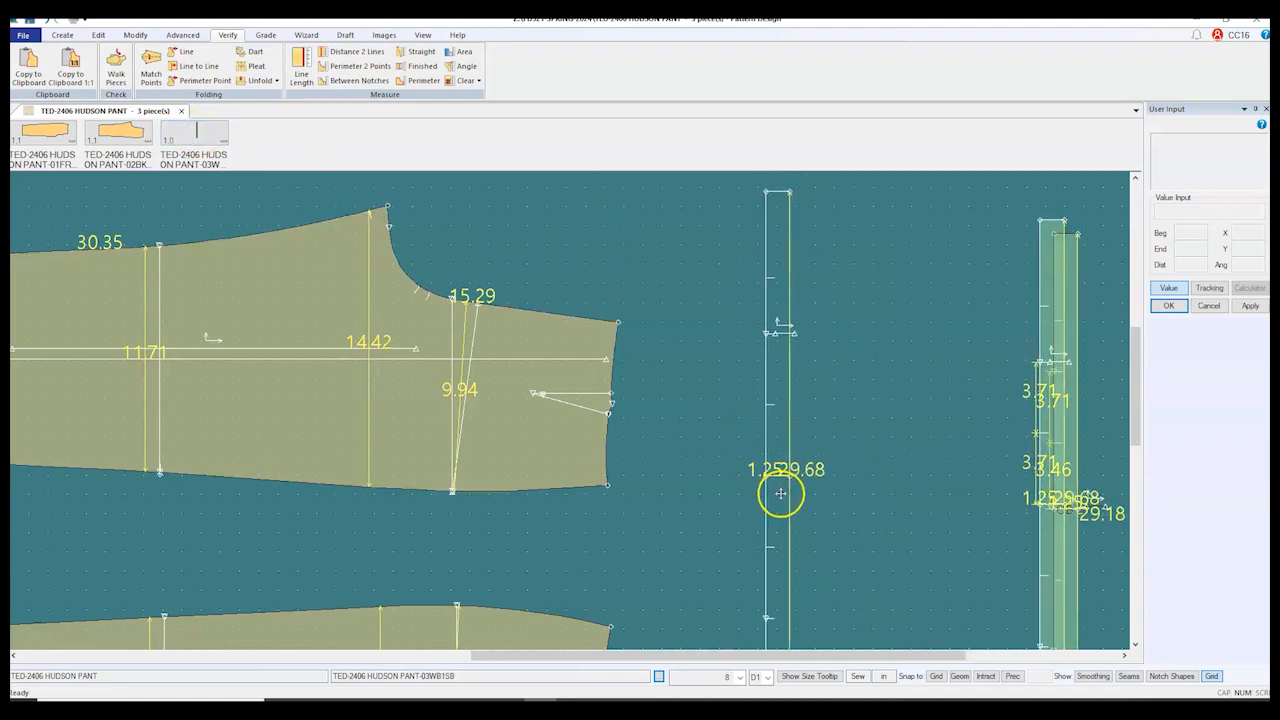
pyautogui.click(780, 493)
pyautogui.scroll(-4, 763, 453)
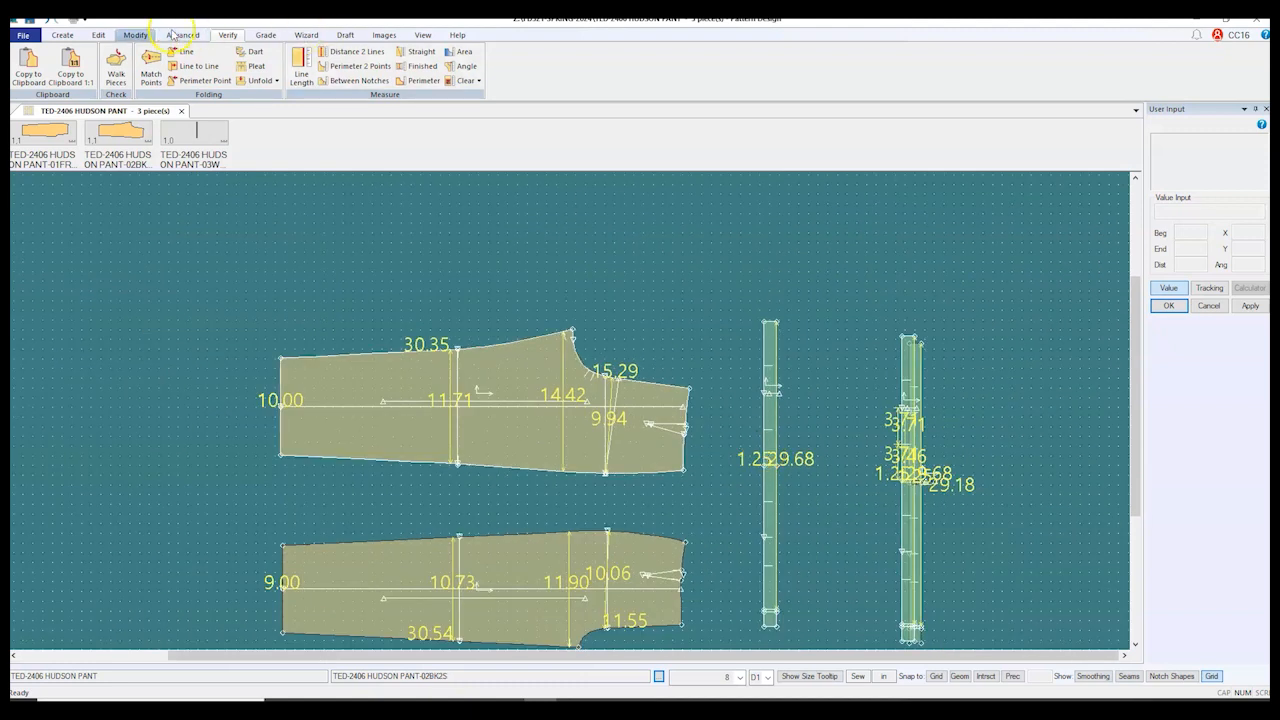
# - Define a bookmark for the fresh waistband beside the pant pieces
pyautogui.click(62, 35)
pyautogui.click(618, 64)
pyautogui.click(772, 372)
pyautogui.rightClick(786, 370)
pyautogui.click(788, 367)
pyautogui.rightClick(786, 366)
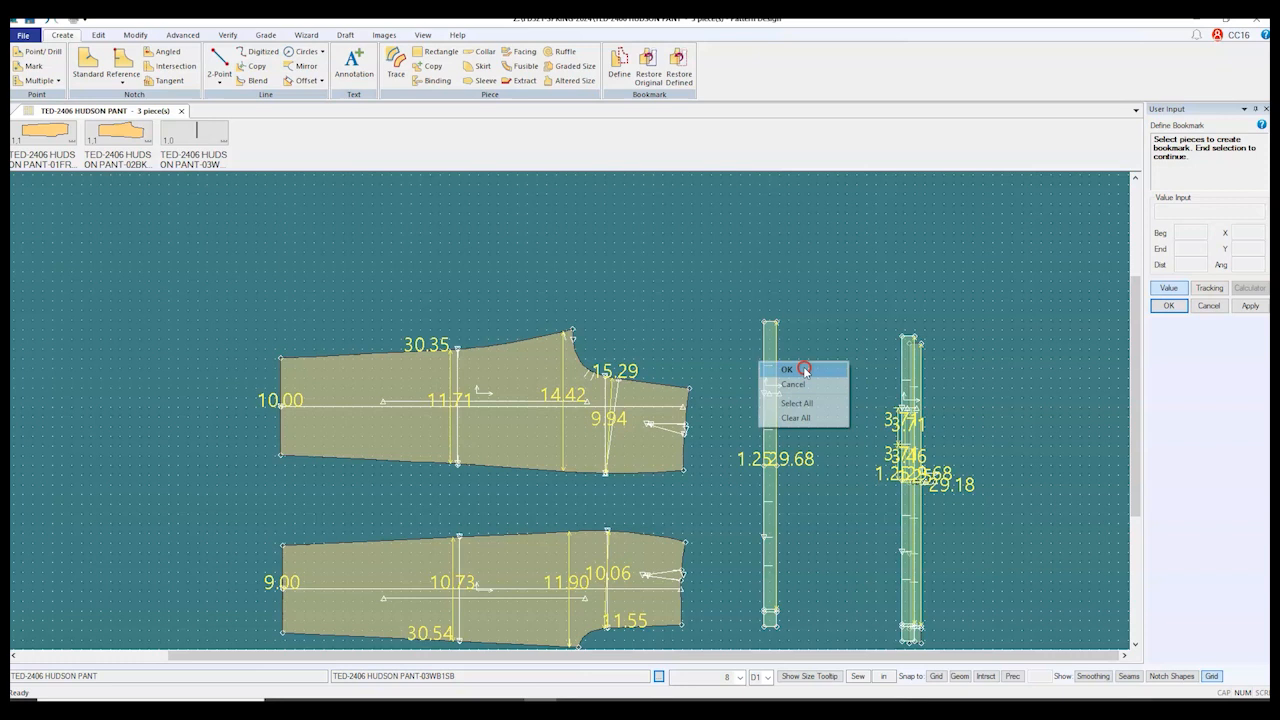
pyautogui.click(788, 369)
# - Delete the two overlapping waistbands that were set aside from the work area, keeping the fresh copy
pyautogui.rightClick(908, 375)
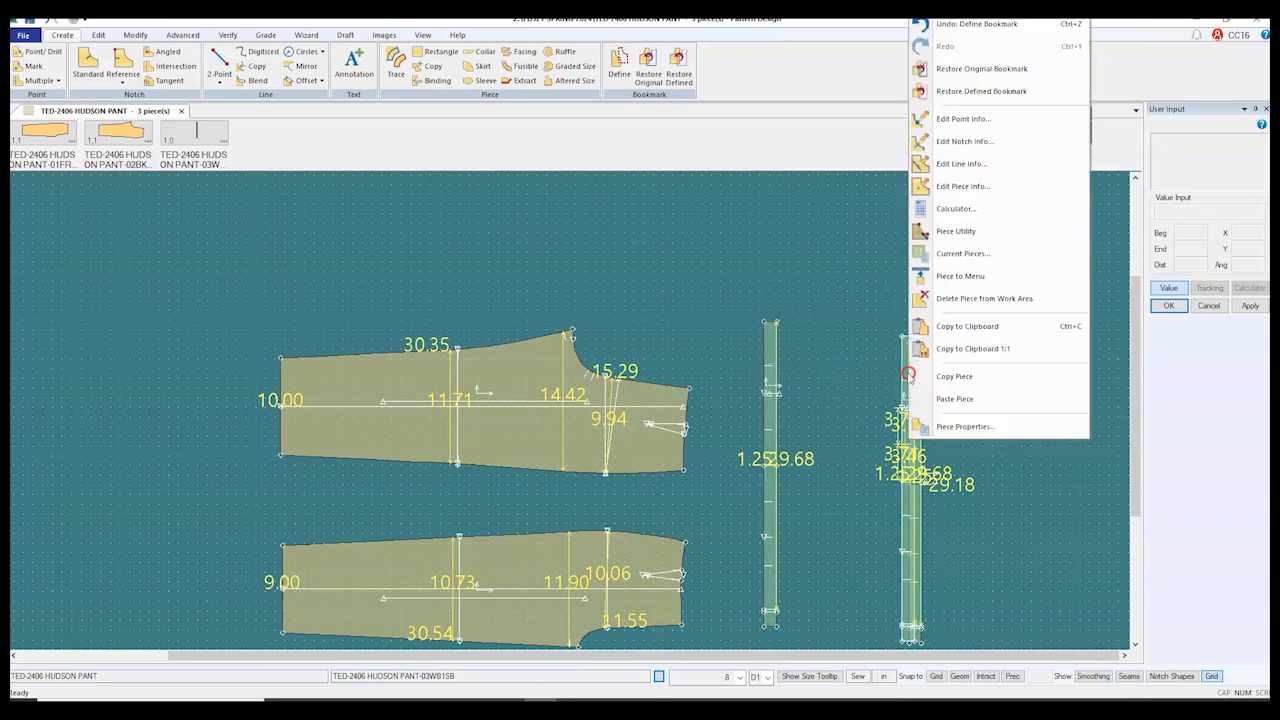
pyautogui.click(984, 298)
pyautogui.rightClick(919, 388)
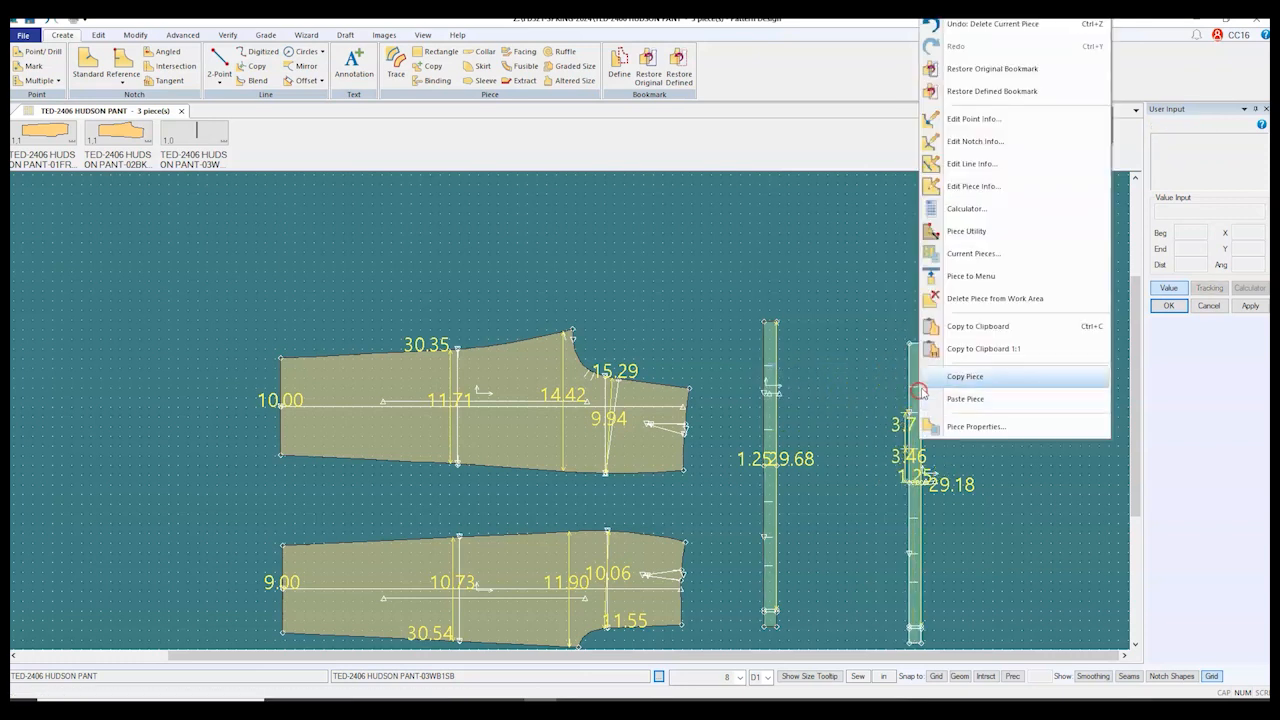
pyautogui.click(955, 297)
pyautogui.scroll(3, 792, 380)
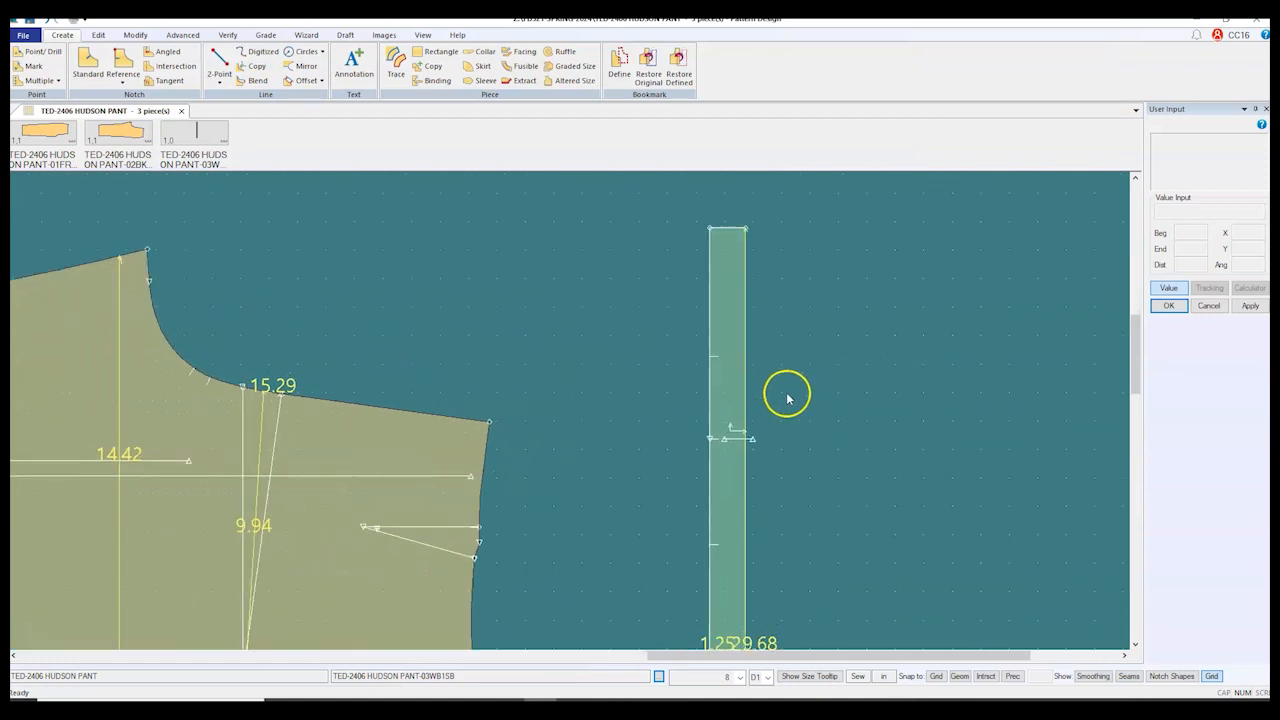
pyautogui.scroll(-2, 849, 297)
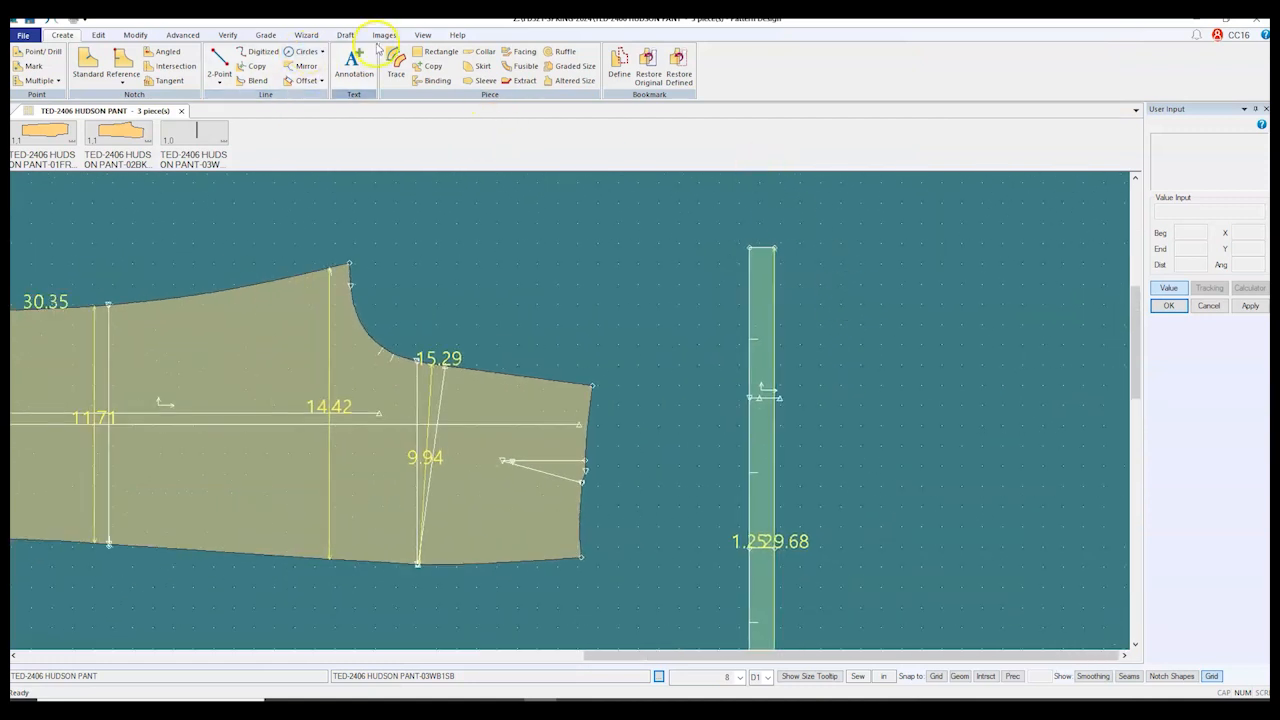
# - Hide the measurements in the work area and reposition the fresh waistband beside the back pant piece
pyautogui.click(423, 35)
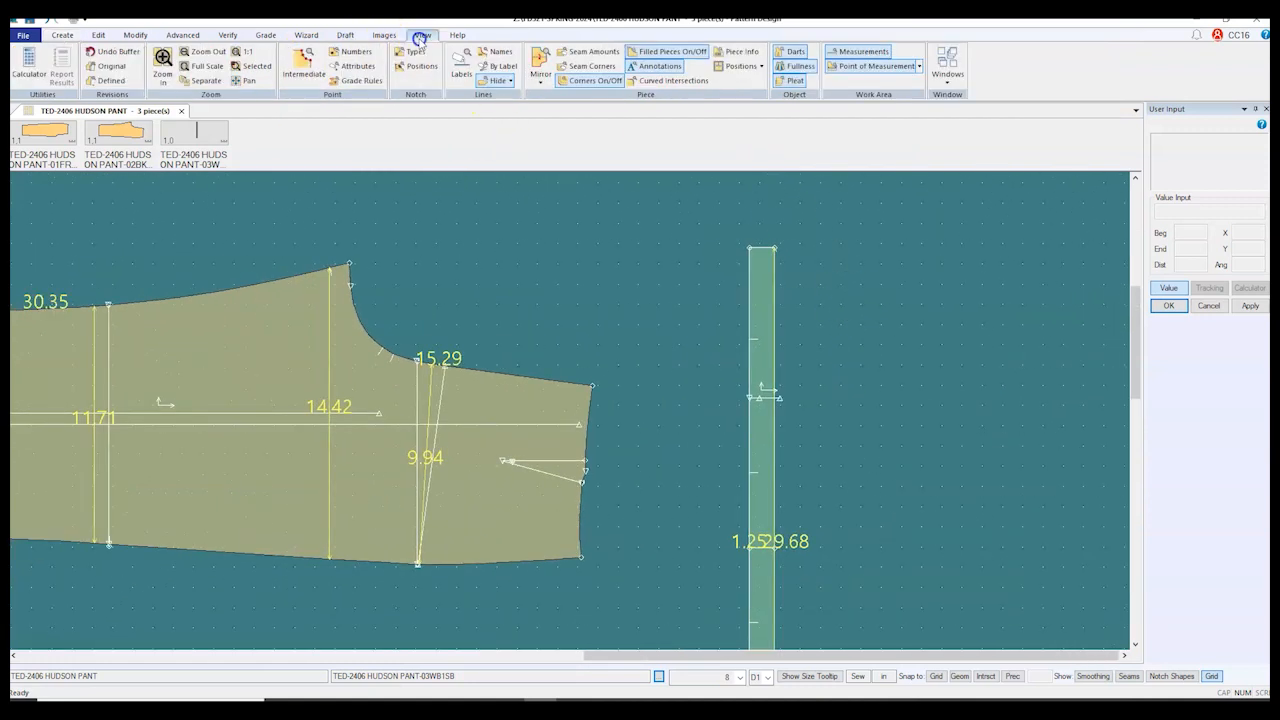
pyautogui.click(842, 52)
pyautogui.scroll(1, 786, 432)
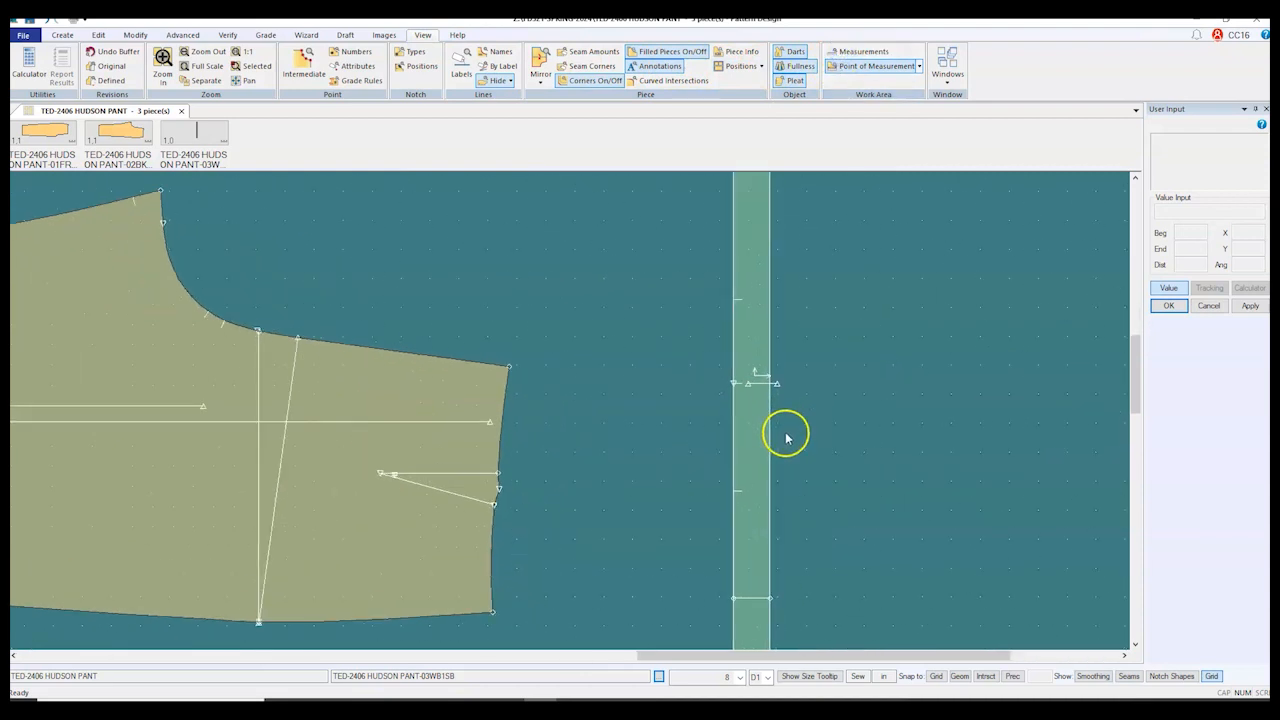
pyautogui.click(752, 565)
pyautogui.click(747, 587)
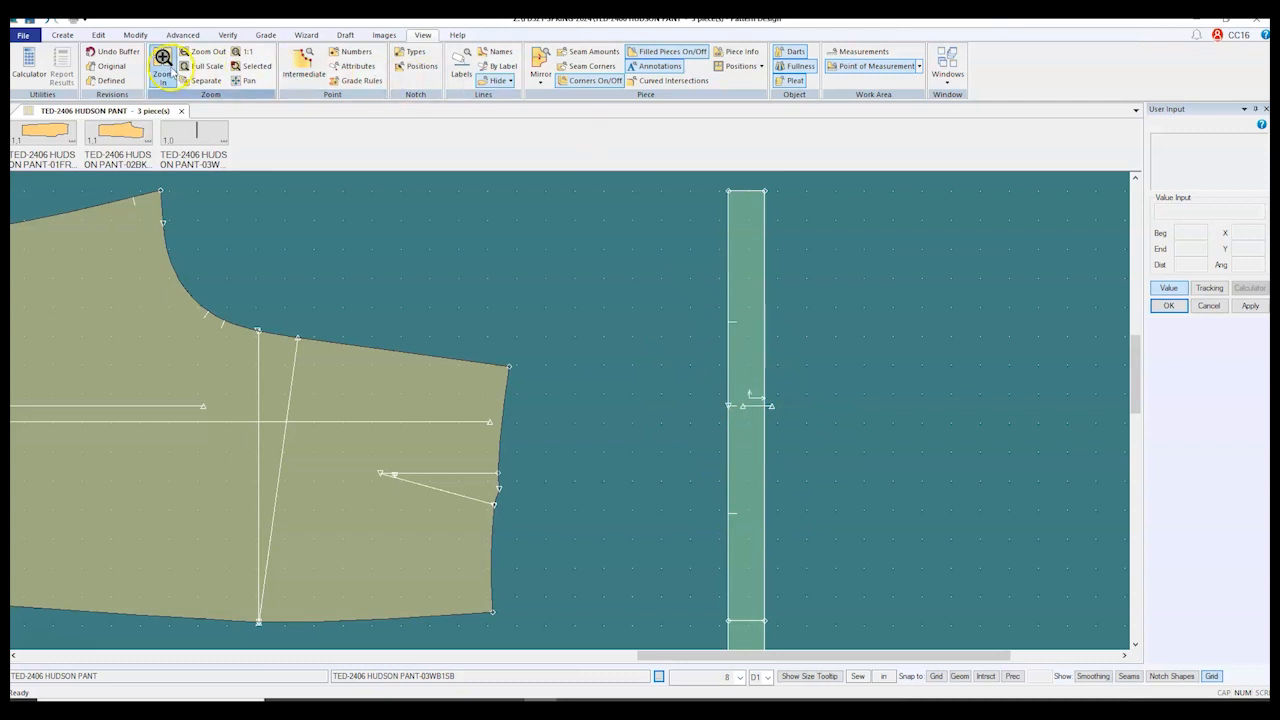
# - Move the waistband's upper end points, its two nearest notches and the grain line by X 0 and Y -0.25 in
pyautogui.click(135, 36)
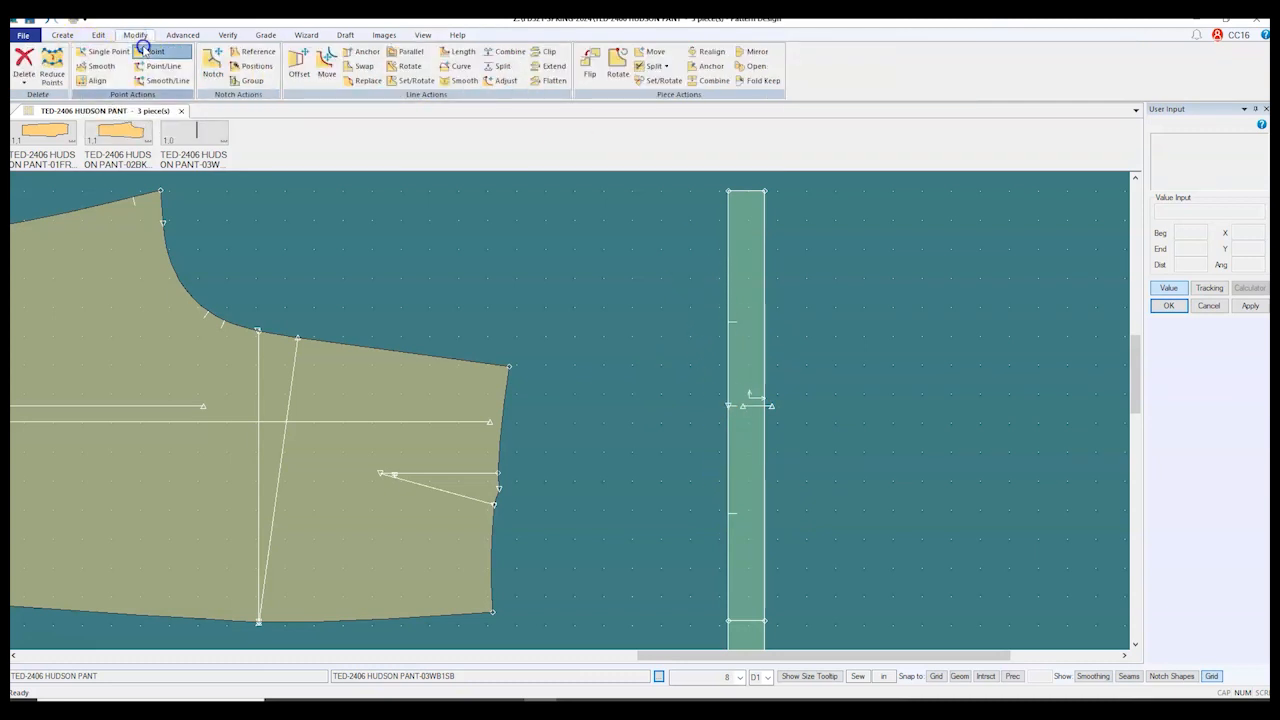
pyautogui.click(152, 51)
pyautogui.click(693, 174)
pyautogui.moveTo(693, 174); pyautogui.dragTo(809, 457)
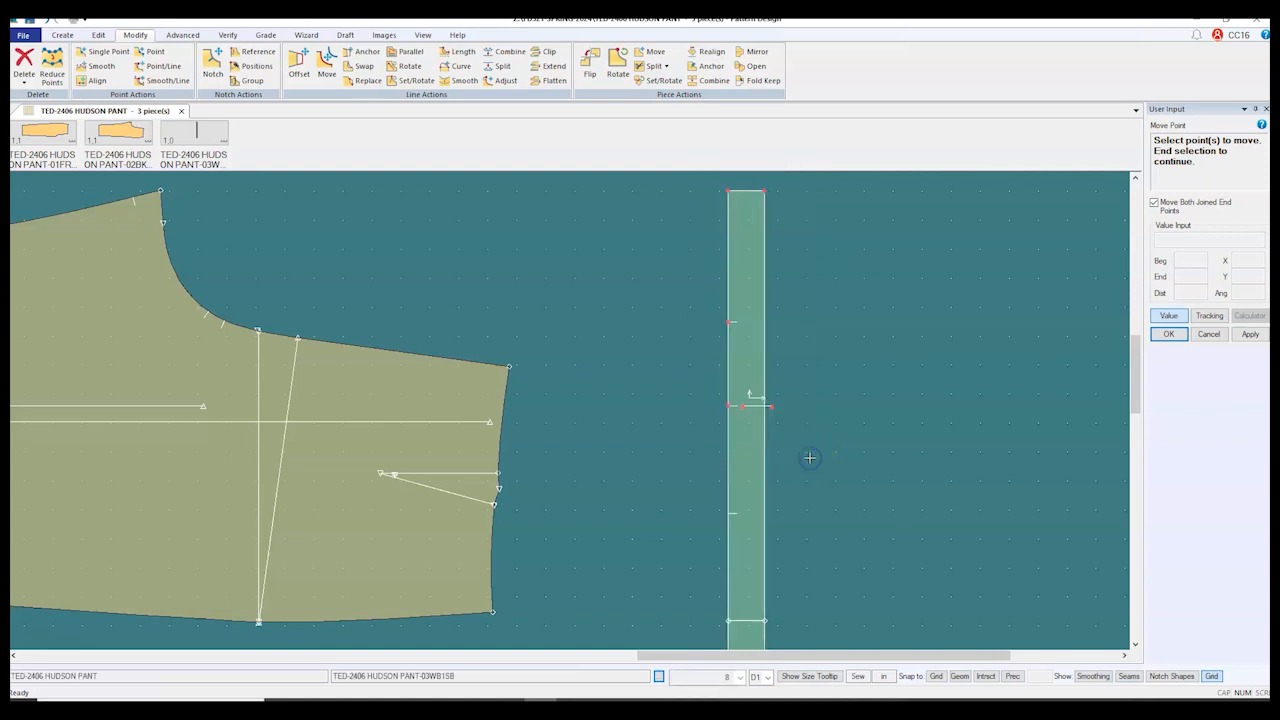
pyautogui.rightClick(863, 369)
pyautogui.click(865, 368)
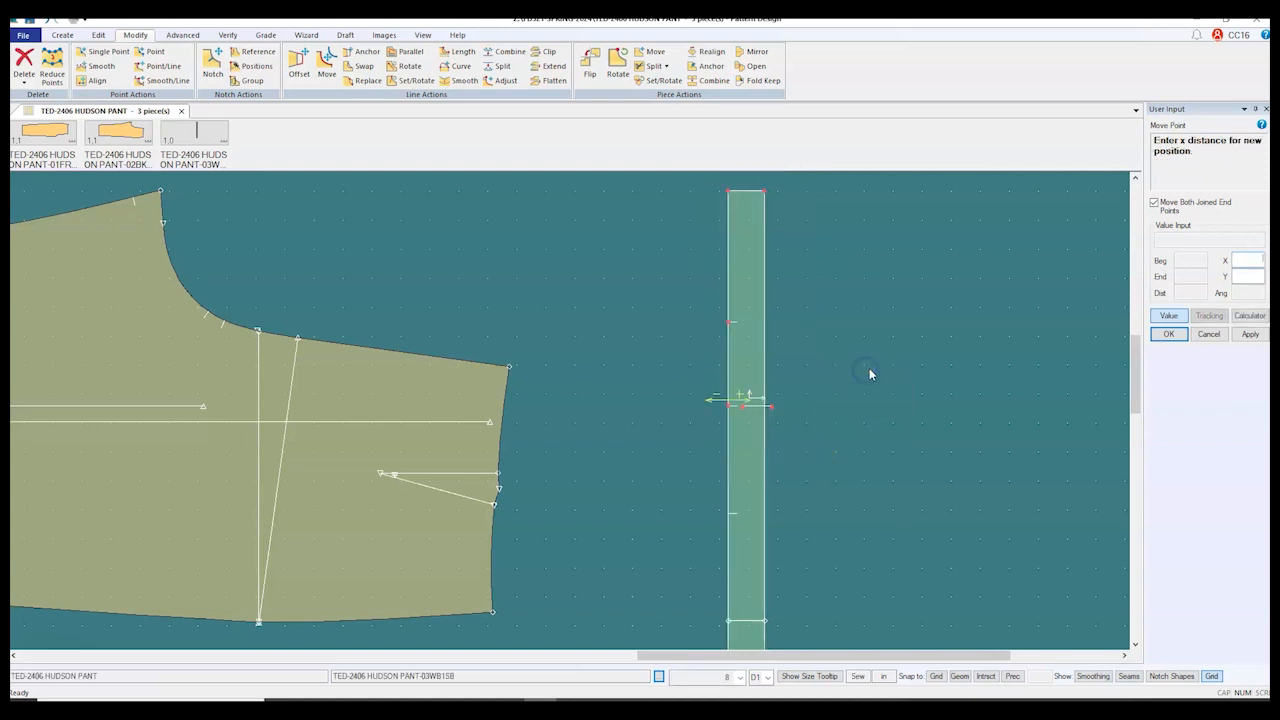
pyautogui.click(882, 341)
pyautogui.rightClick(882, 341)
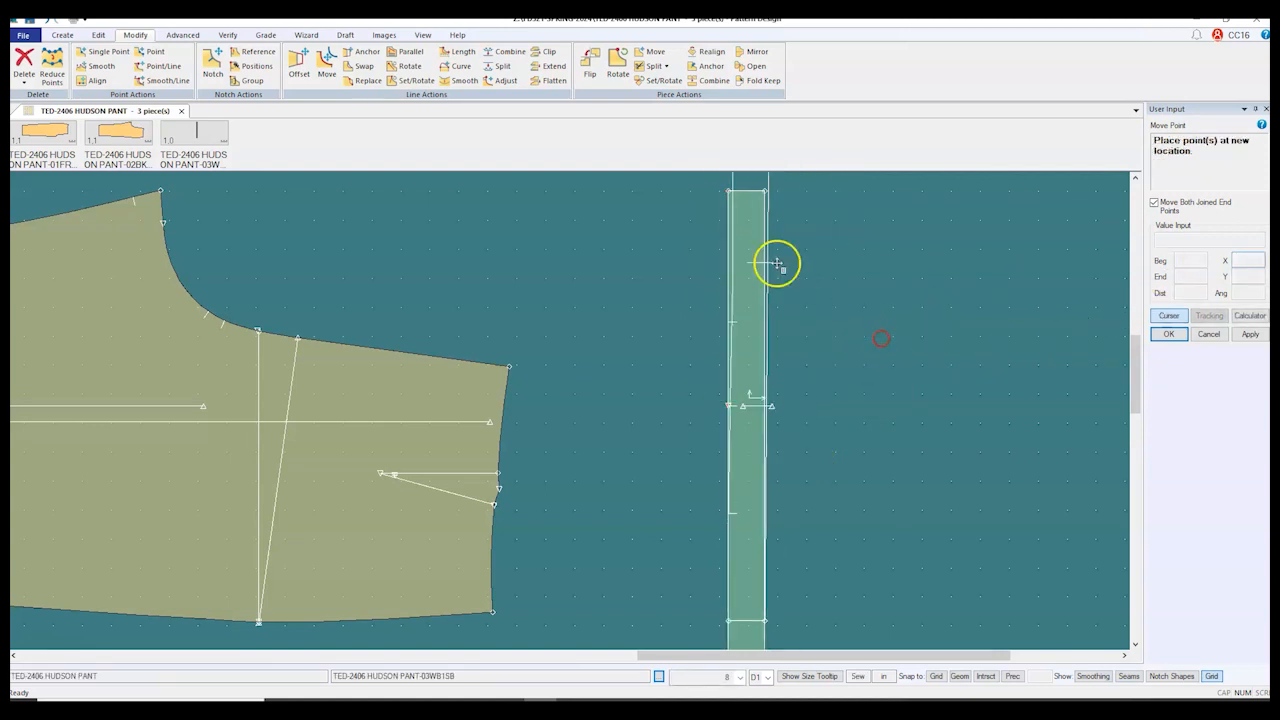
pyautogui.rightClick(767, 365)
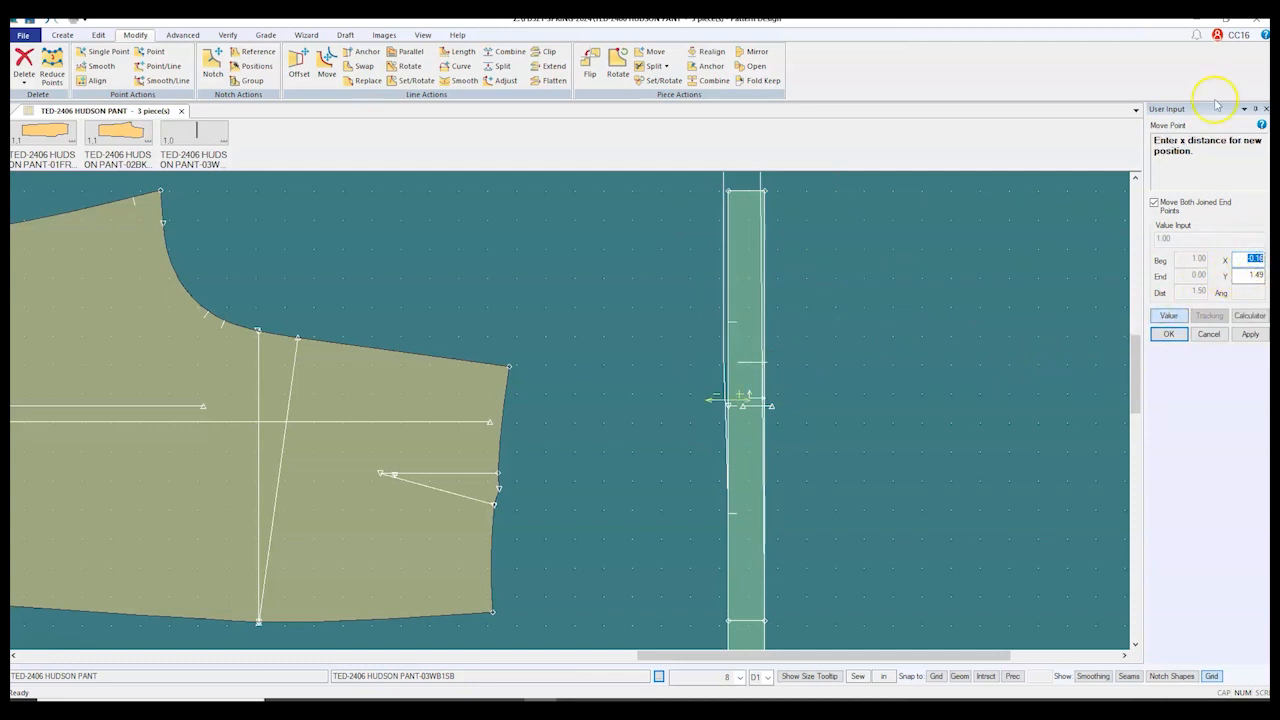
pyautogui.press('Return')
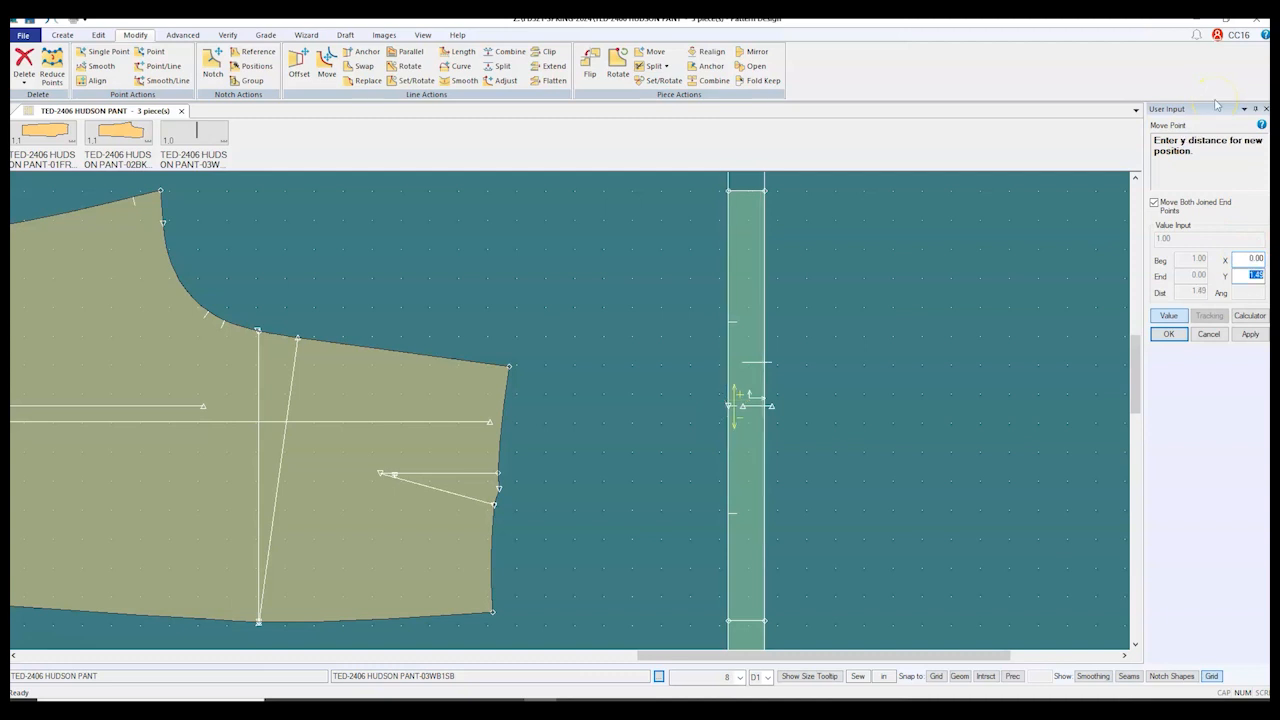
pyautogui.write('-.25')
pyautogui.press('Return')
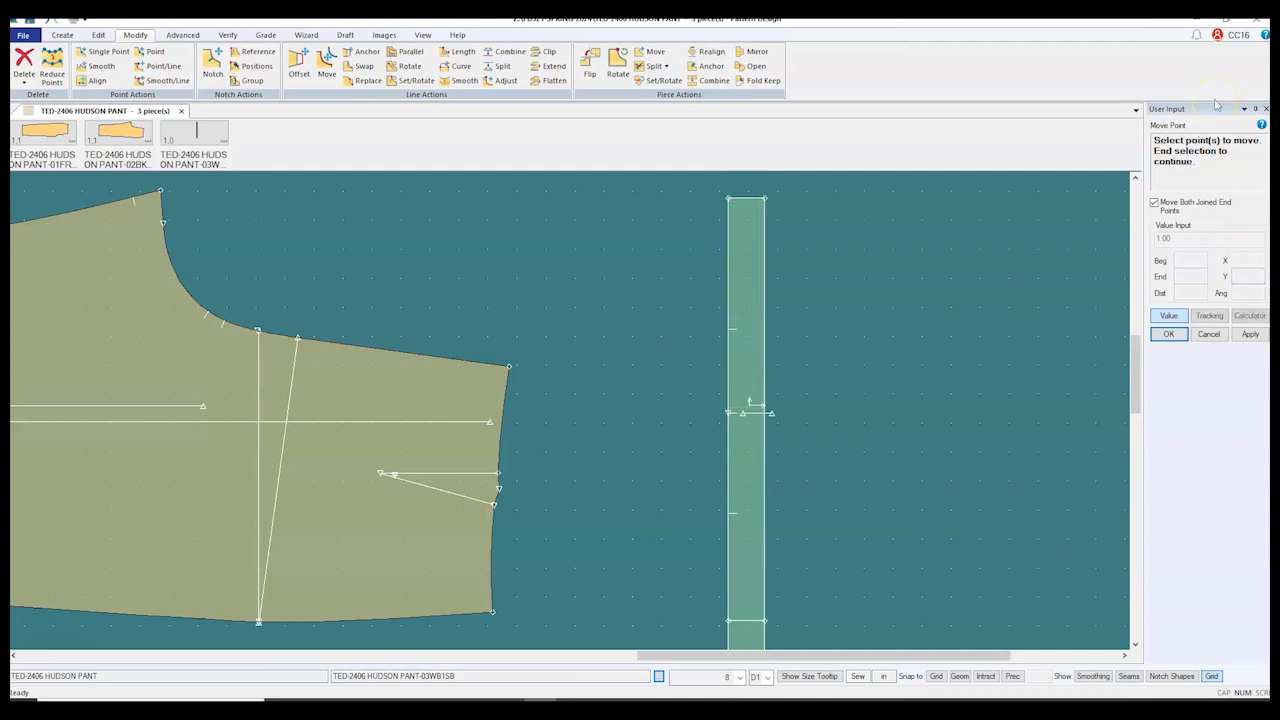
# - Move only the waistband's upper end points and topmost notch a further 0.25 in toward CB, with X at 0
pyautogui.moveTo(705, 178); pyautogui.dragTo(797, 370)
pyautogui.rightClick(842, 355)
pyautogui.click(842, 357)
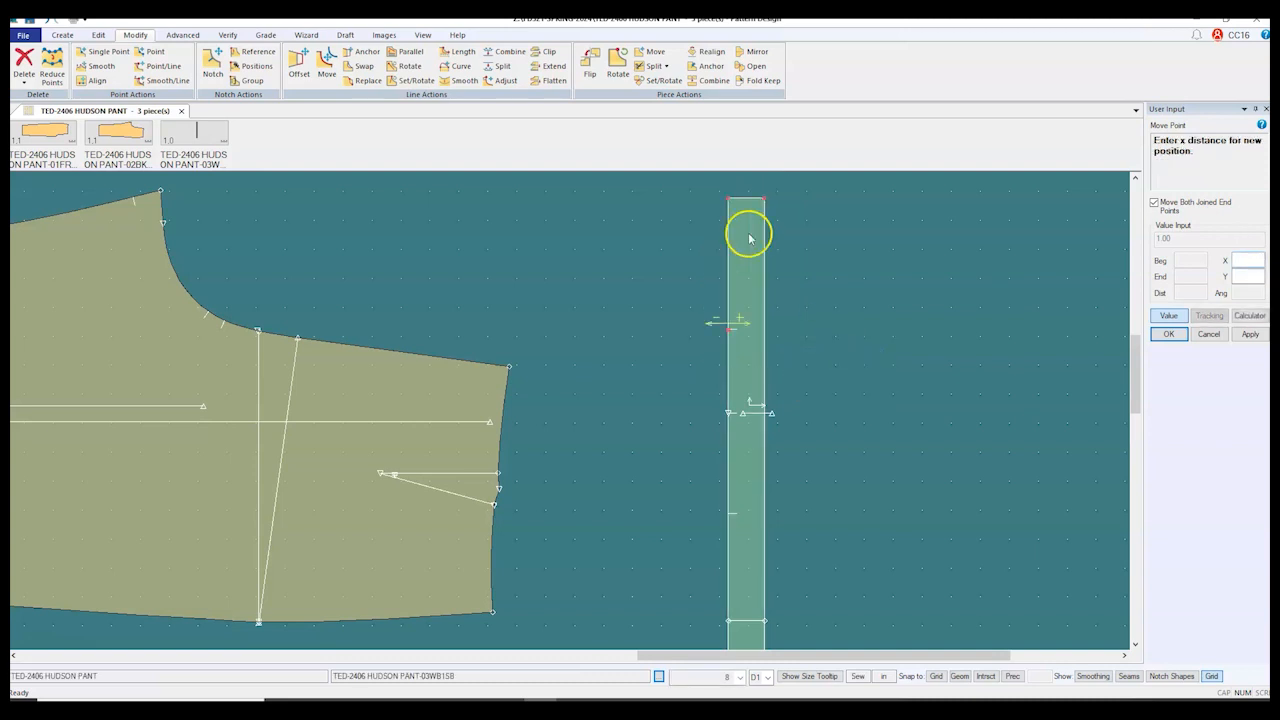
pyautogui.write('0')
pyautogui.press('Return')
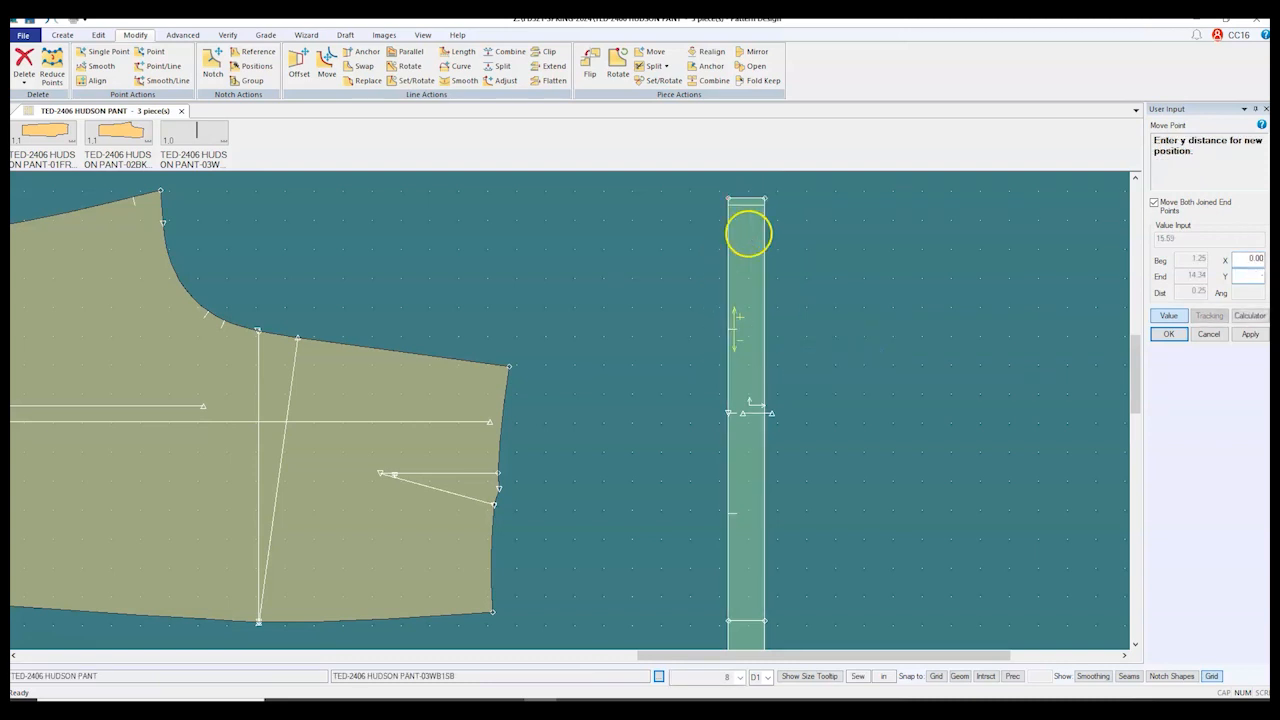
pyautogui.press('Return')
# - End the point move, shift the shortened waistband closer to the pant piece and place another original waistband beside it
pyautogui.click(691, 360)
pyautogui.rightClick(879, 340)
pyautogui.click(878, 341)
pyautogui.moveTo(754, 394); pyautogui.dragTo(674, 380)
pyautogui.moveTo(204, 130); pyautogui.dragTo(874, 591)
pyautogui.moveTo(870, 340); pyautogui.dragTo(840, 414)
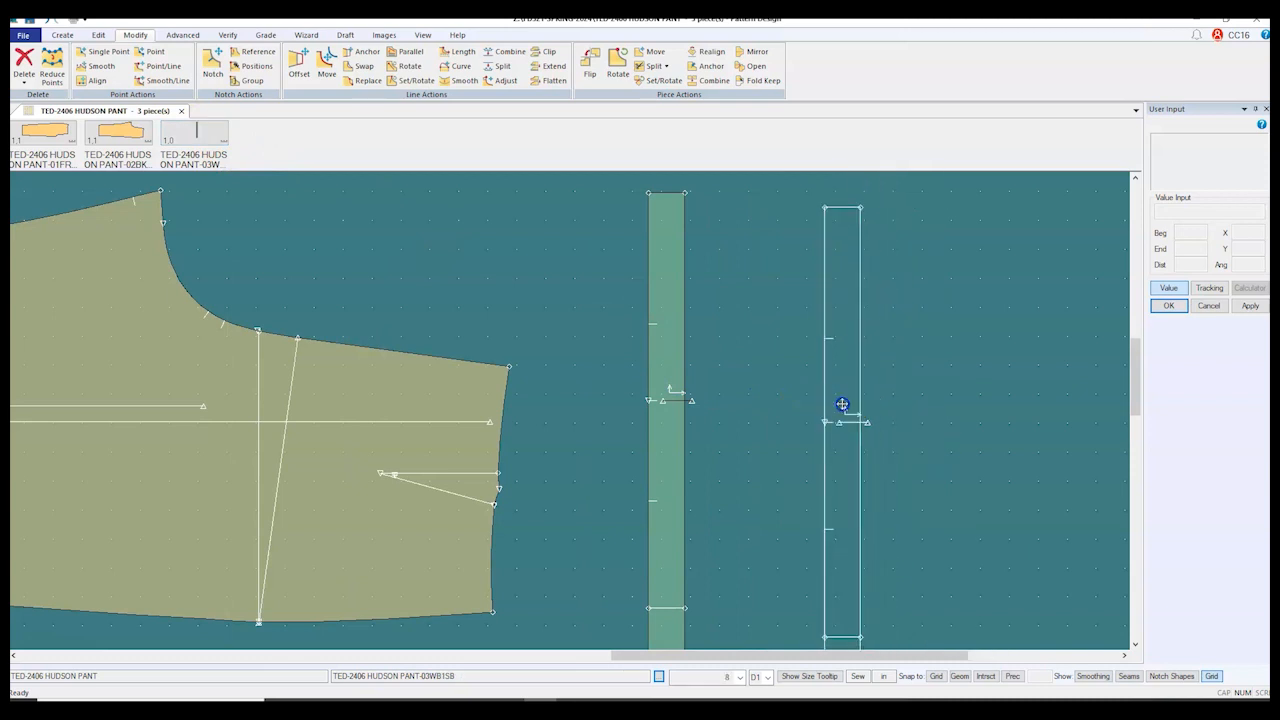
# - Try shortening the newly placed waistband with Parallel Fullness along a slash line between two notches, keeping the CB side stationary
pyautogui.click(183, 35)
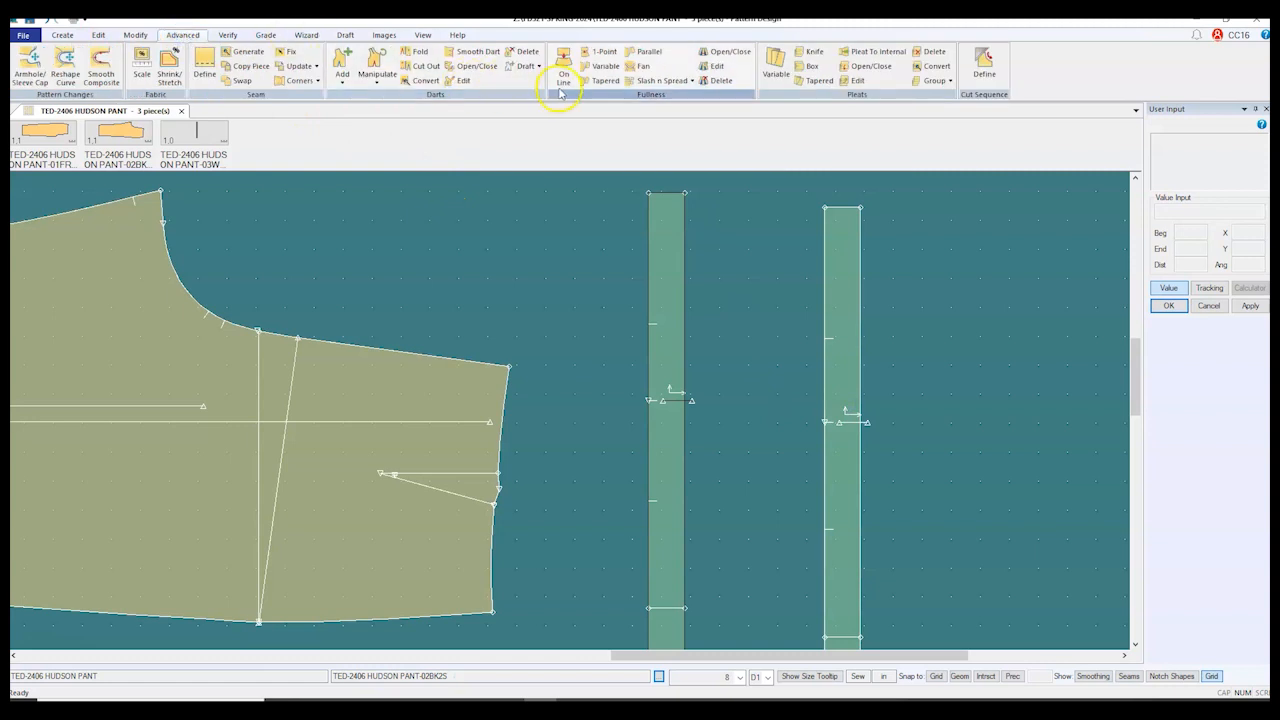
pyautogui.click(650, 52)
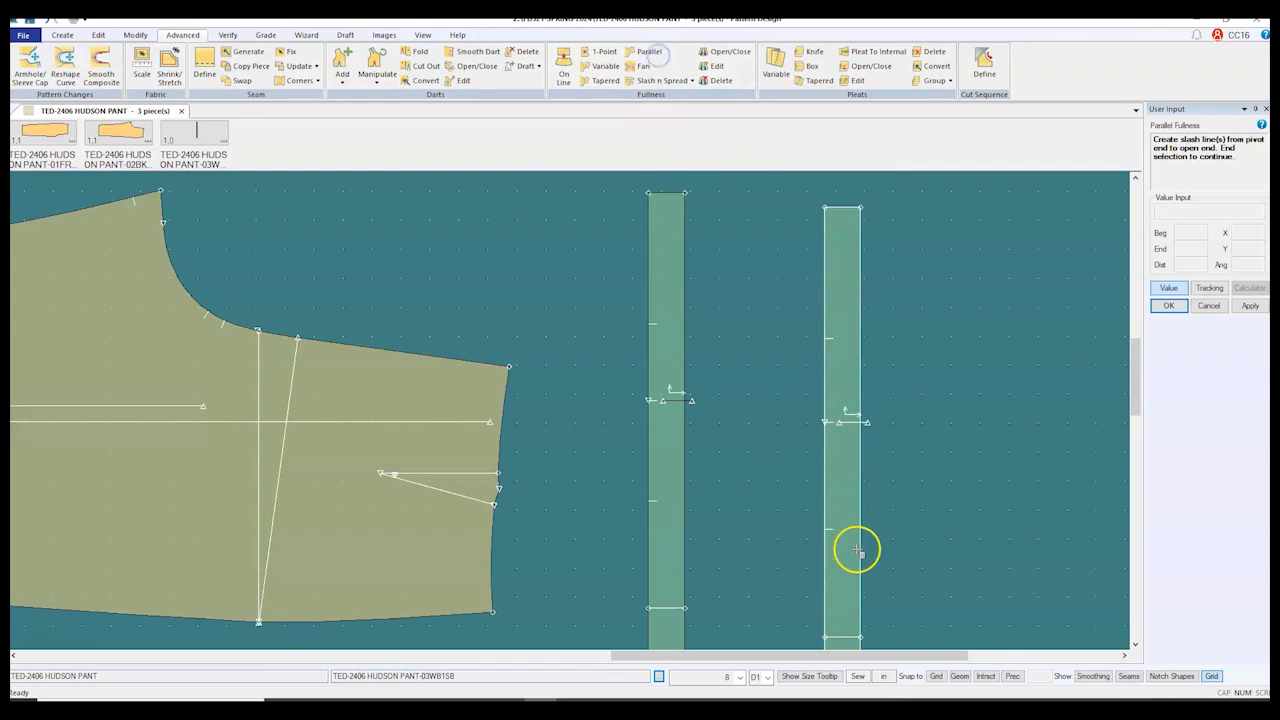
pyautogui.scroll(2, 831, 470)
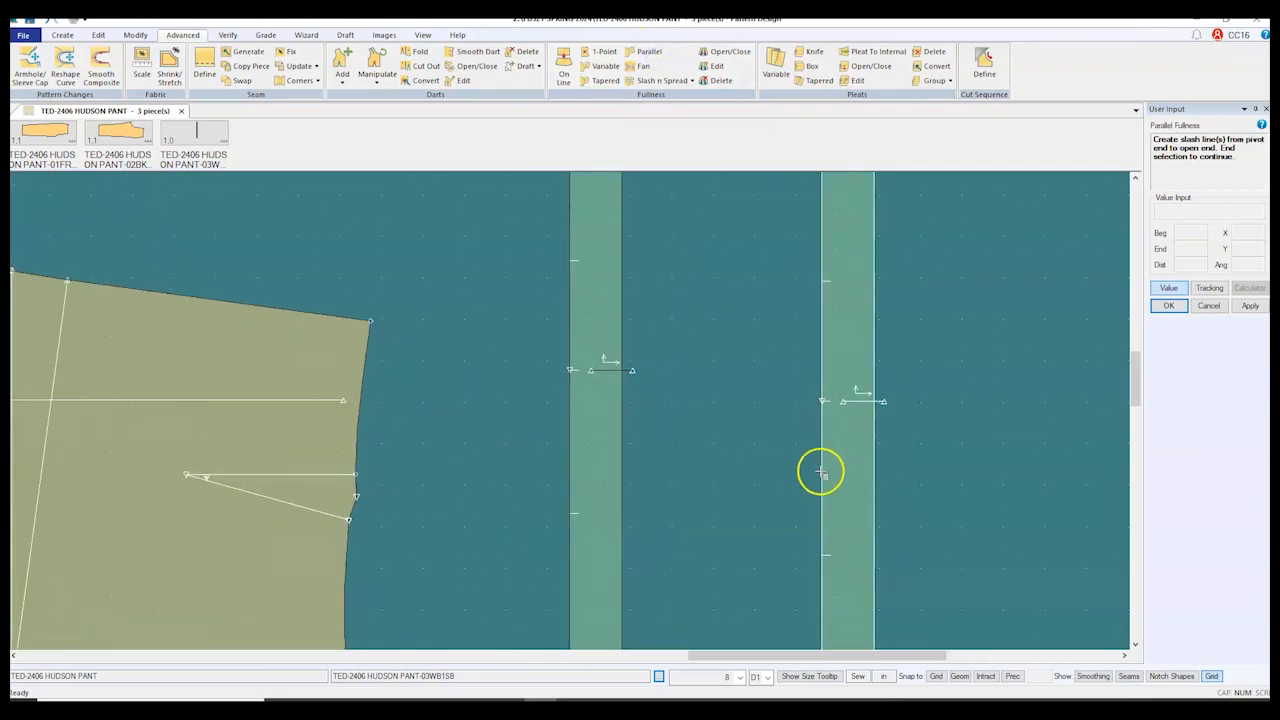
pyautogui.click(822, 473)
pyautogui.click(868, 477)
pyautogui.rightClick(912, 400)
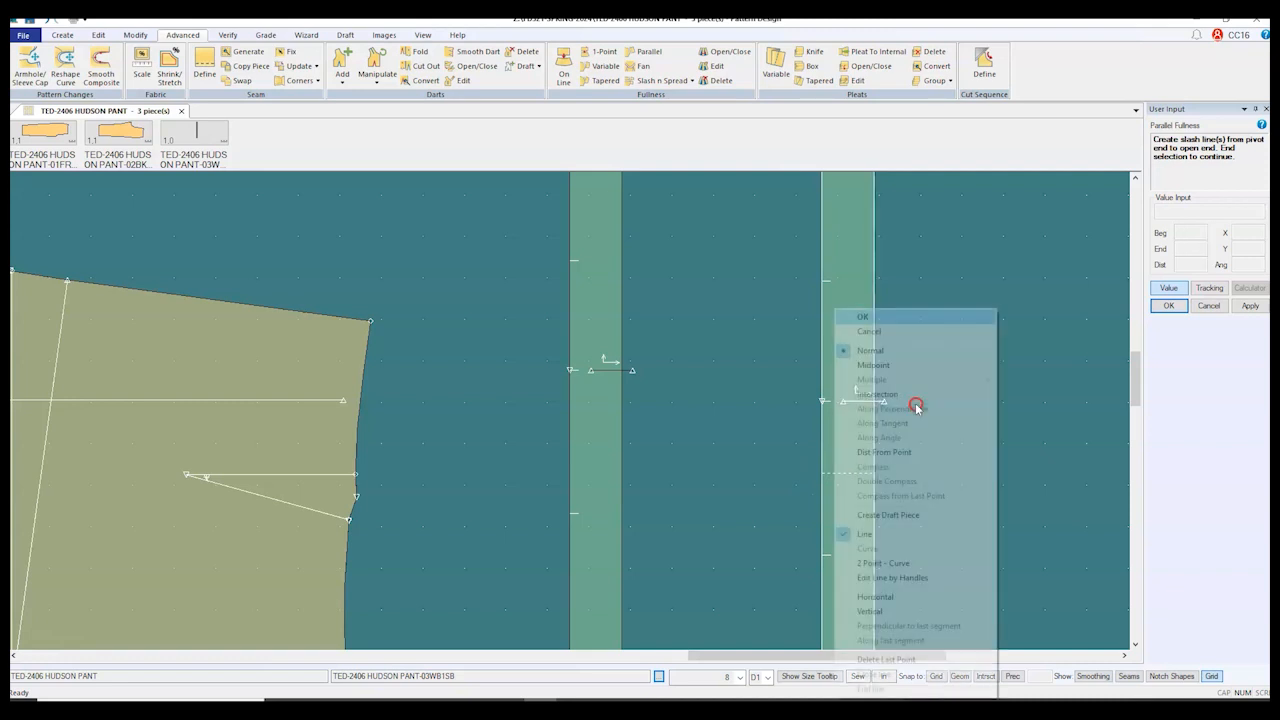
pyautogui.click(863, 317)
pyautogui.scroll(-3, 903, 429)
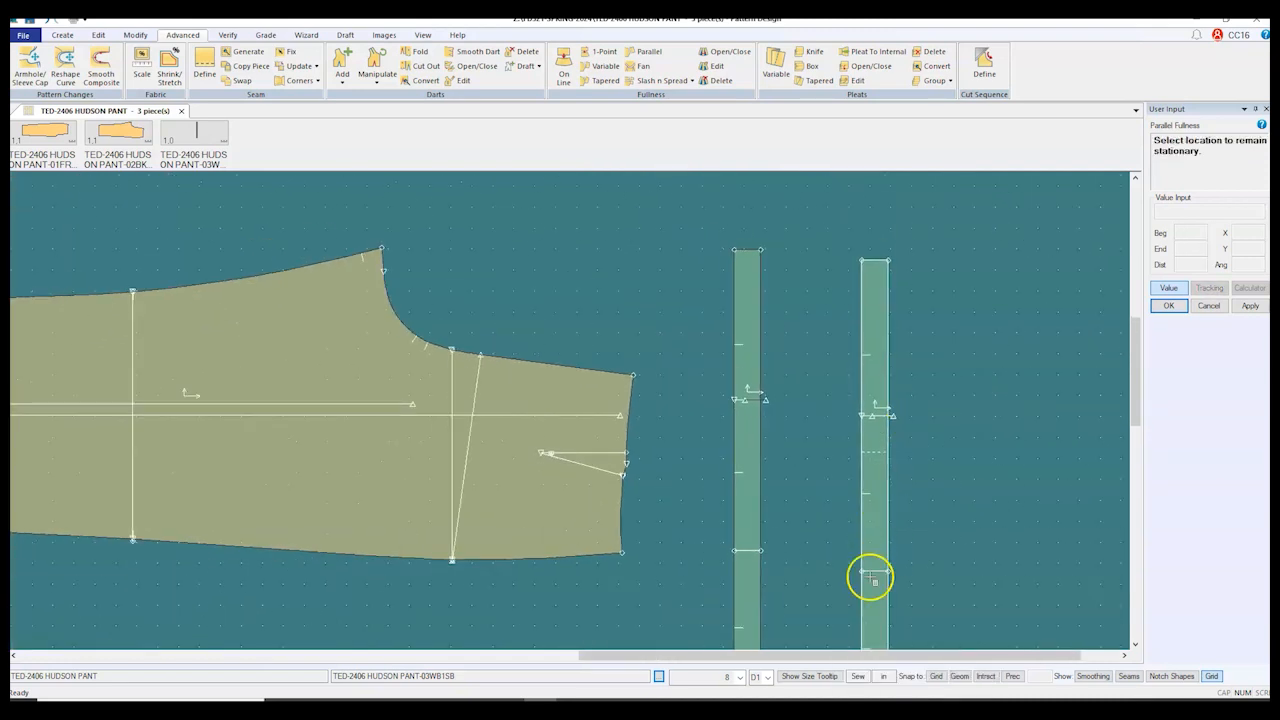
pyautogui.click(857, 601)
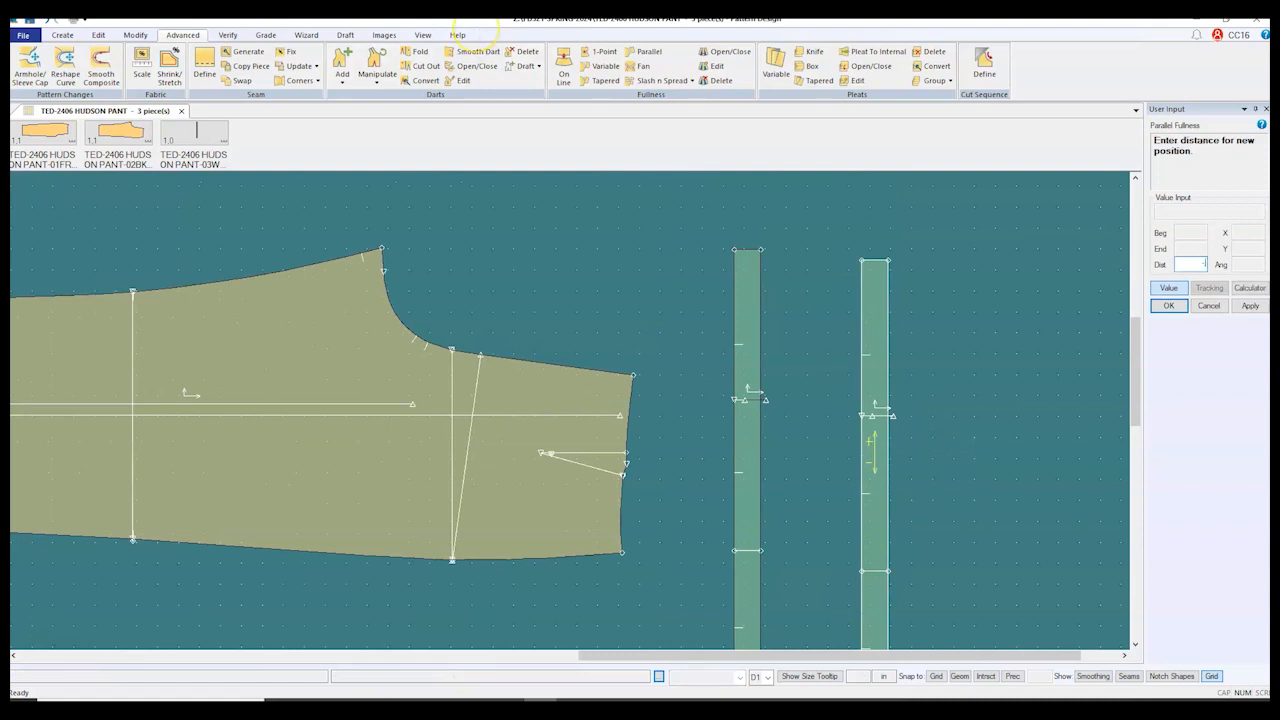
pyautogui.press('Return')
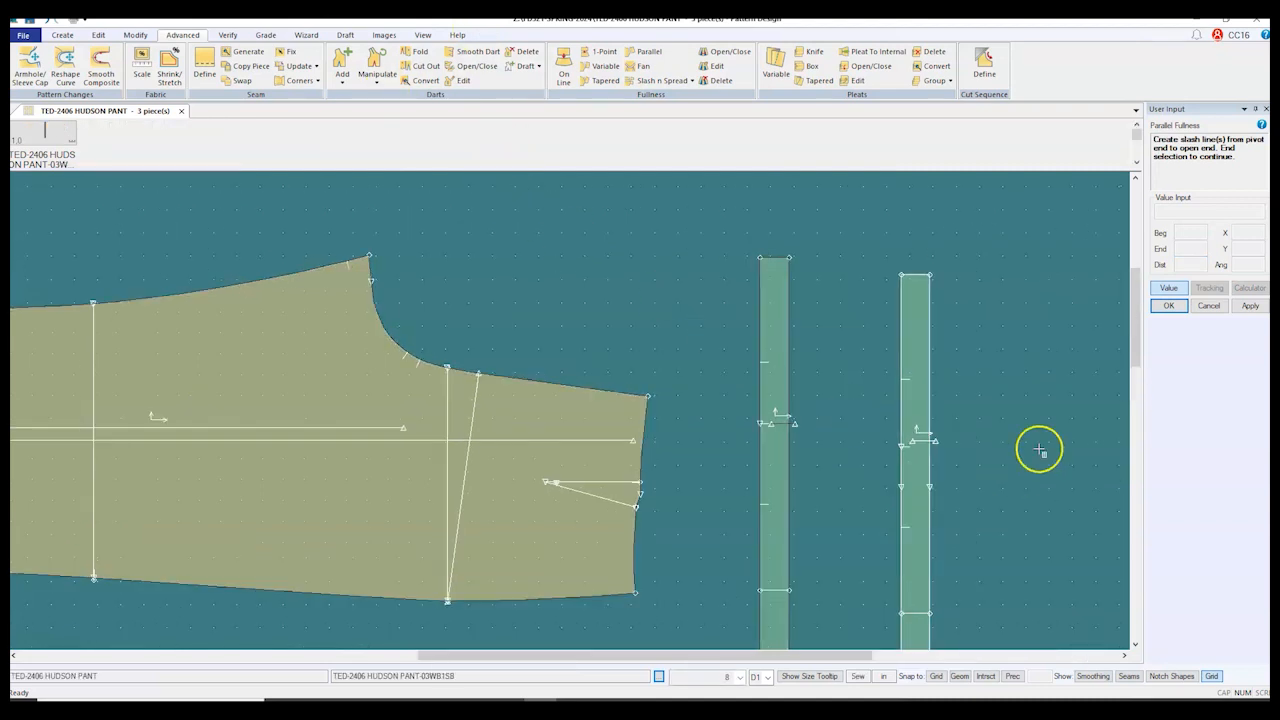
pyautogui.scroll(2, 1031, 500)
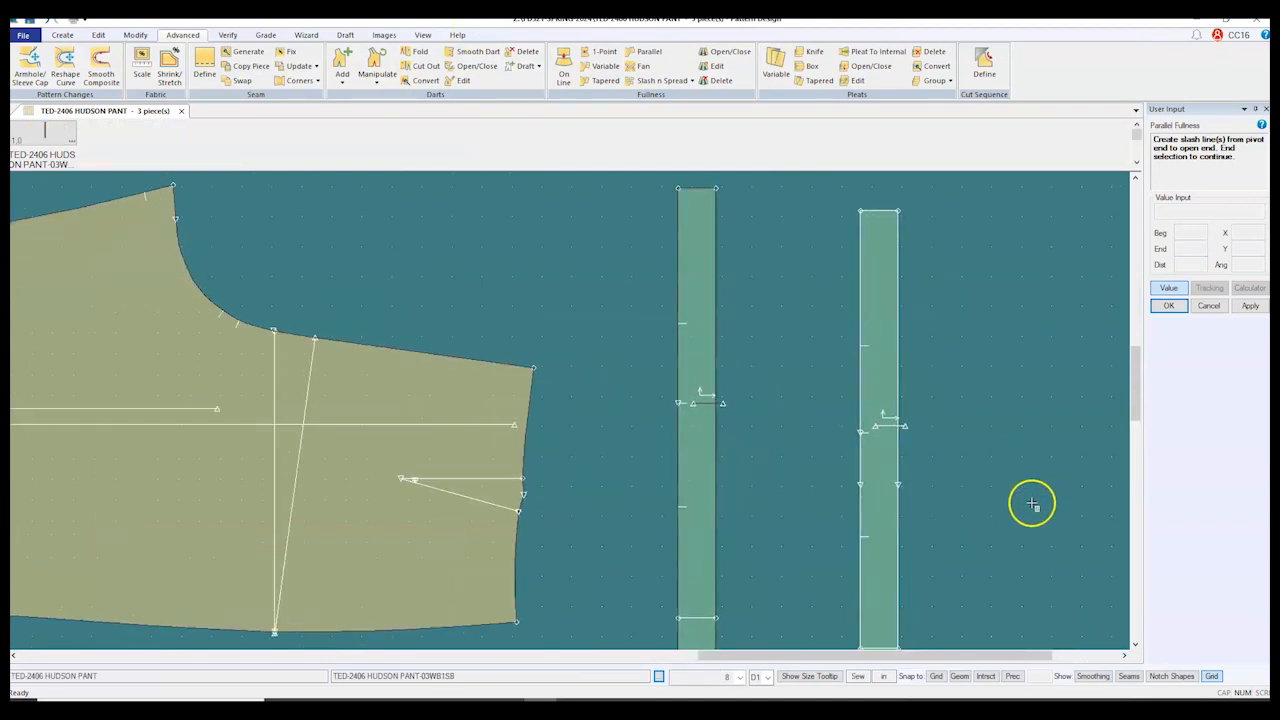
pyautogui.press('Escape')
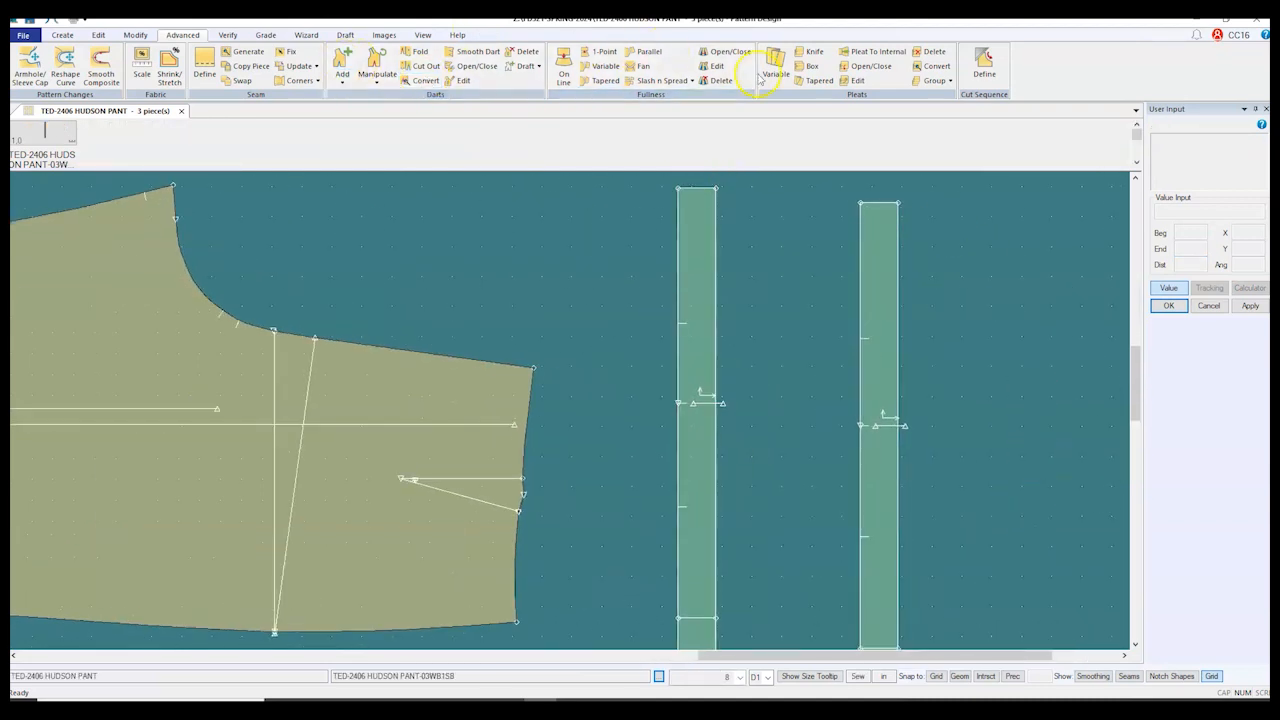
# - Add length to the newly placed waistband with Parallel Fullness at a slash line between two notches, keeping the CB side stationary
pyautogui.click(189, 37)
pyautogui.click(649, 51)
pyautogui.click(859, 483)
pyautogui.click(898, 477)
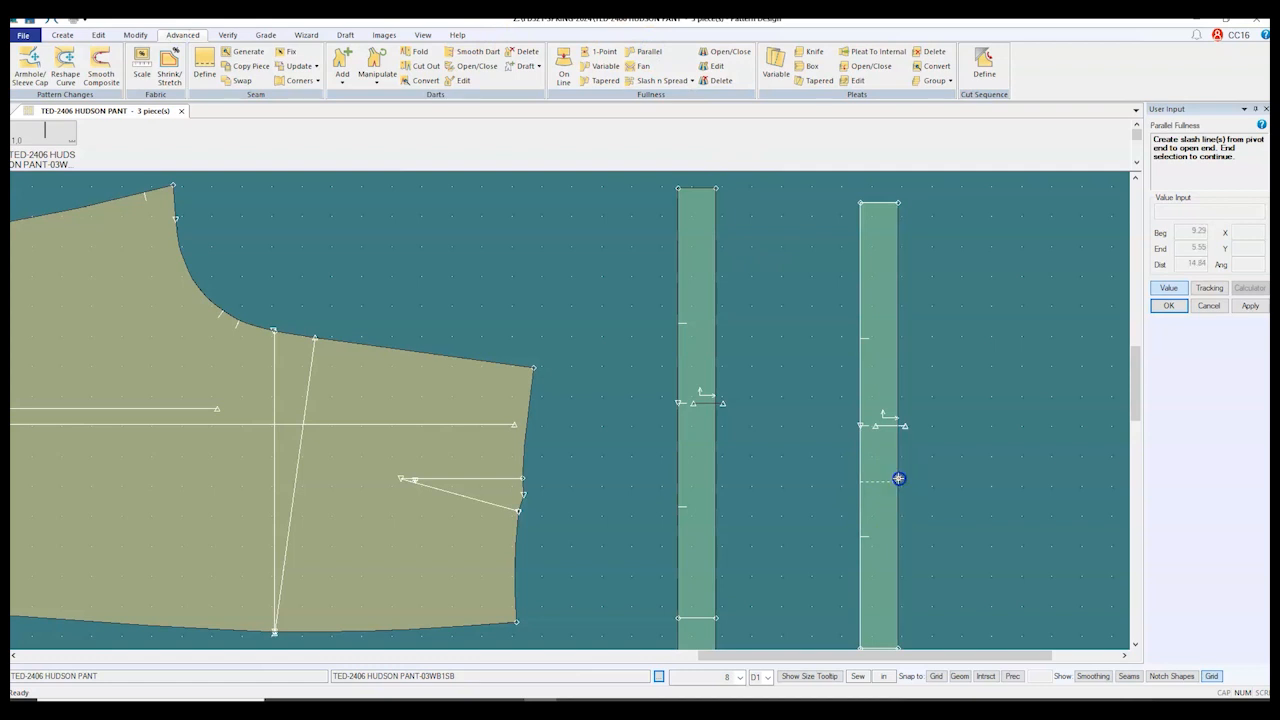
pyautogui.rightClick(935, 466)
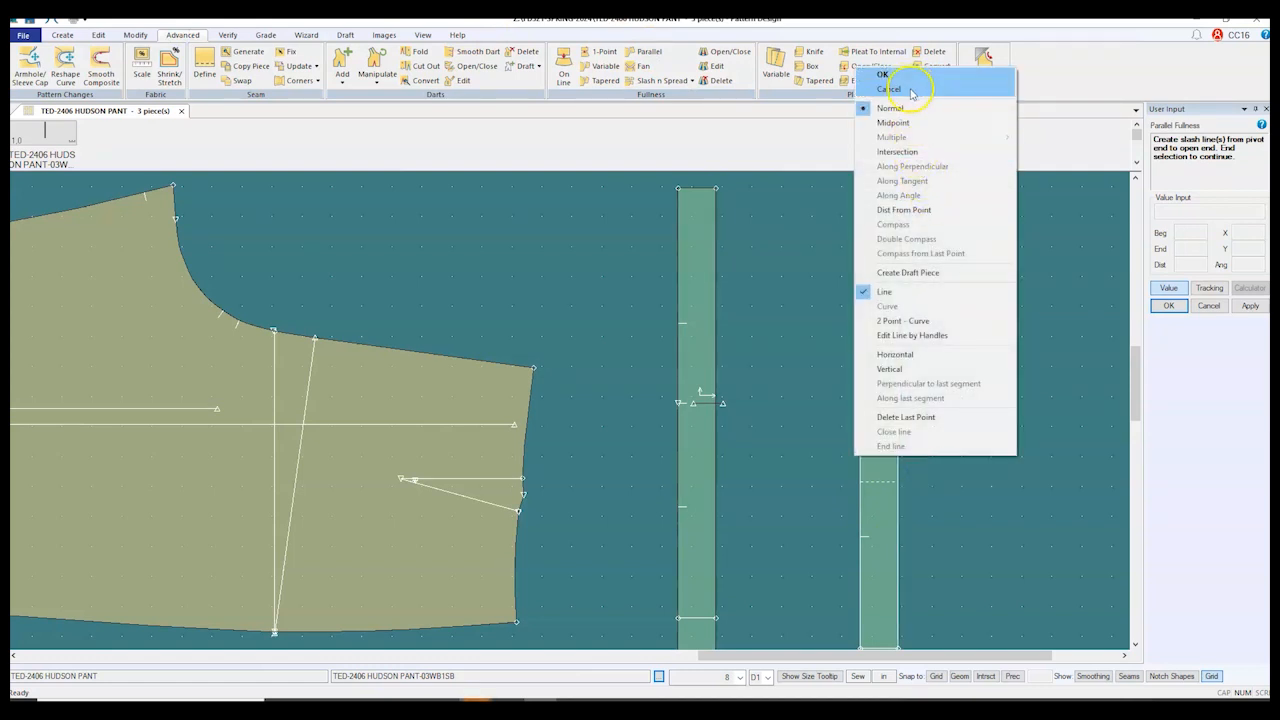
pyautogui.click(906, 79)
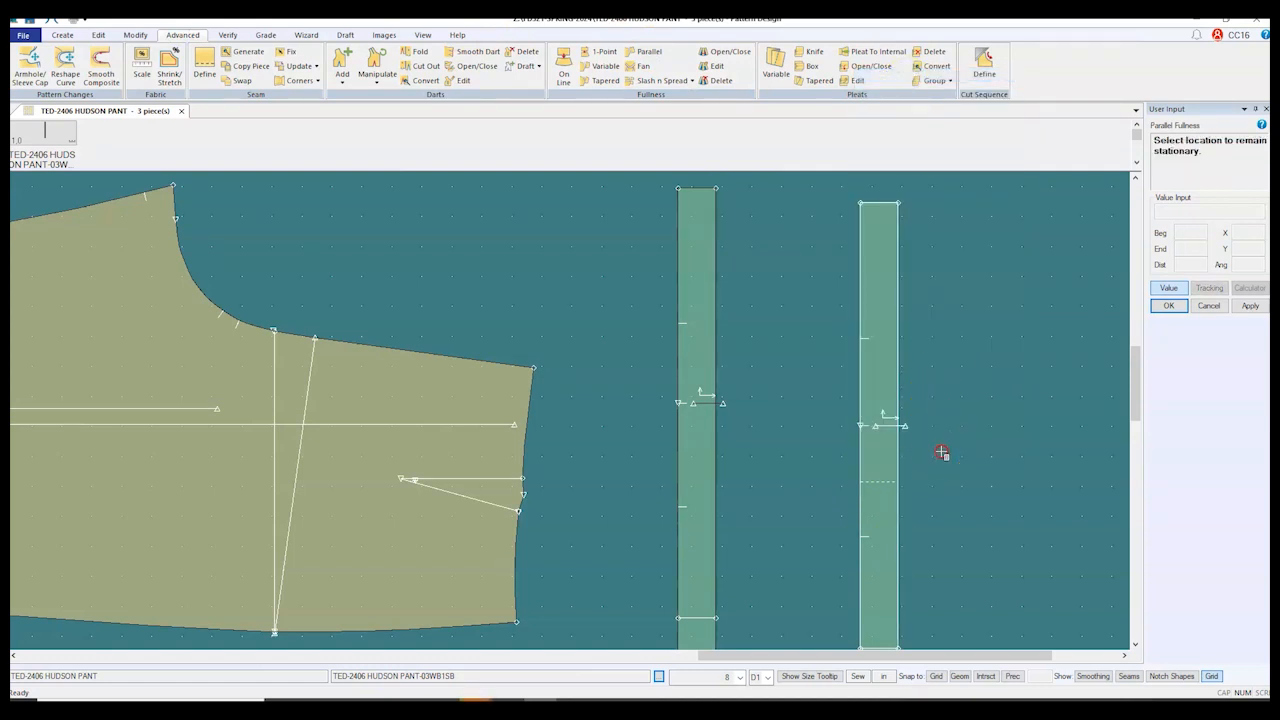
pyautogui.click(858, 636)
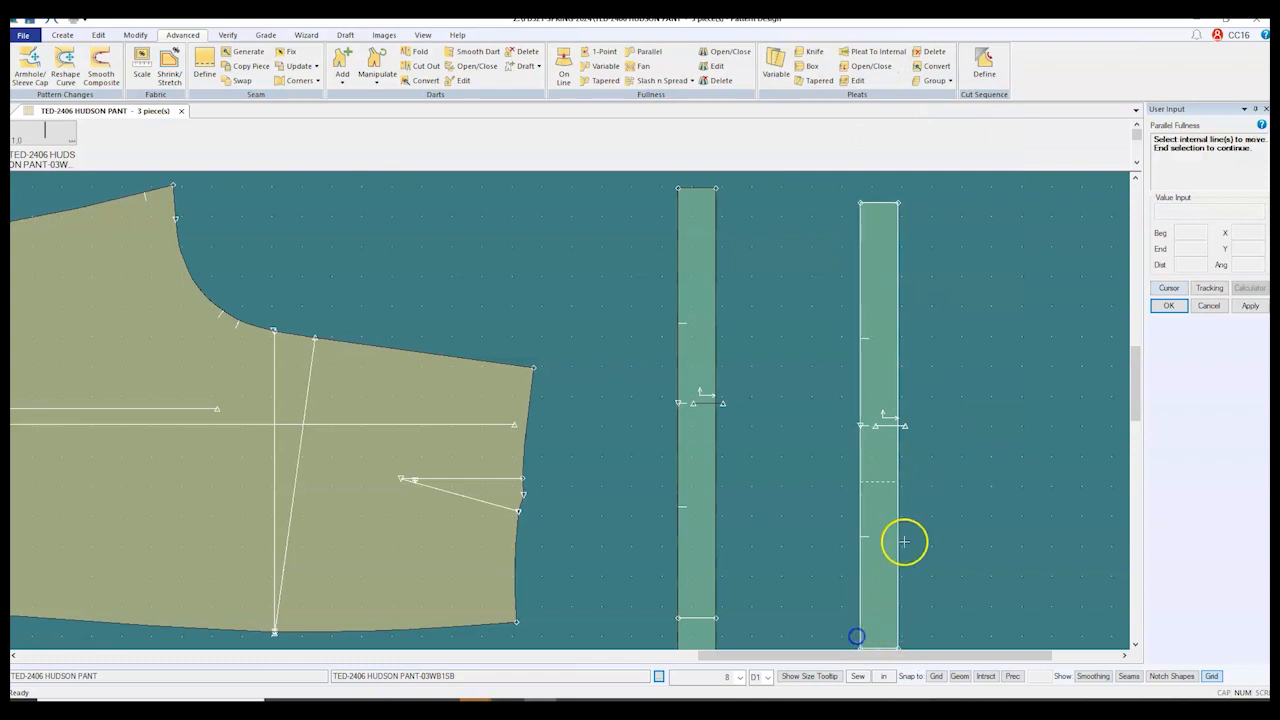
pyautogui.rightClick(968, 451)
pyautogui.click(968, 452)
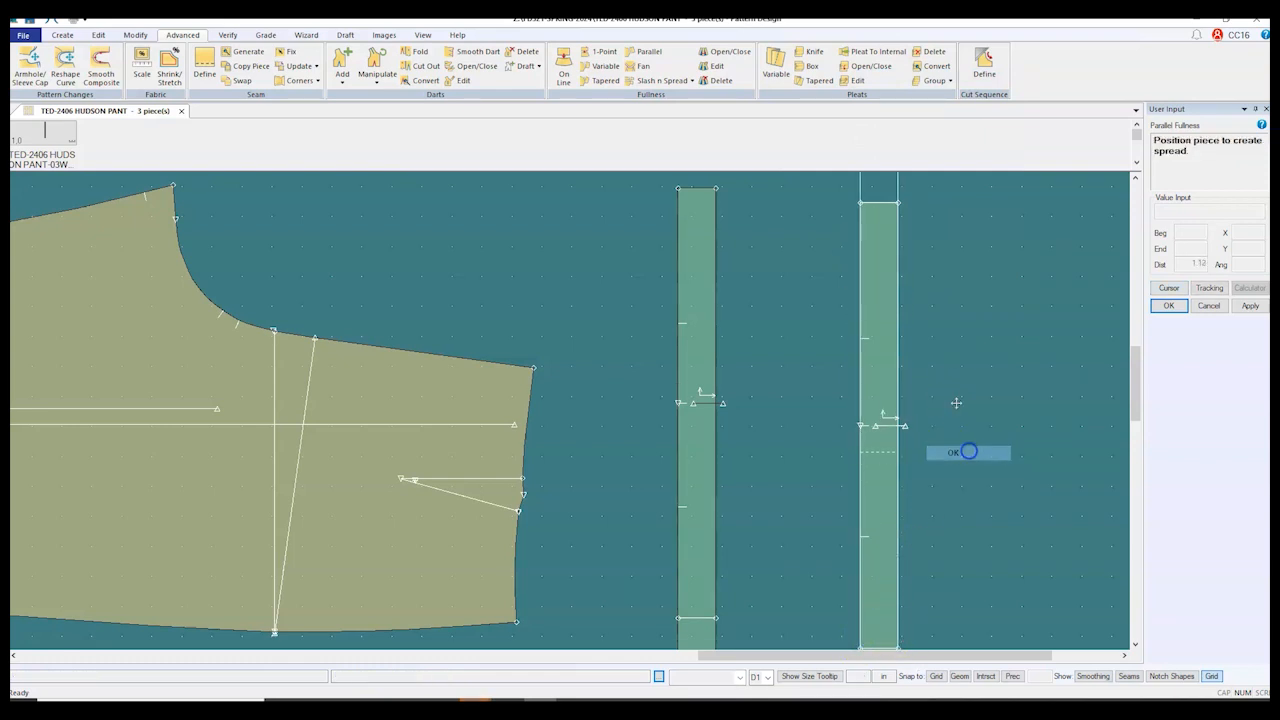
pyautogui.click(956, 472)
pyautogui.press('BackSpace')
pyautogui.press('Return')
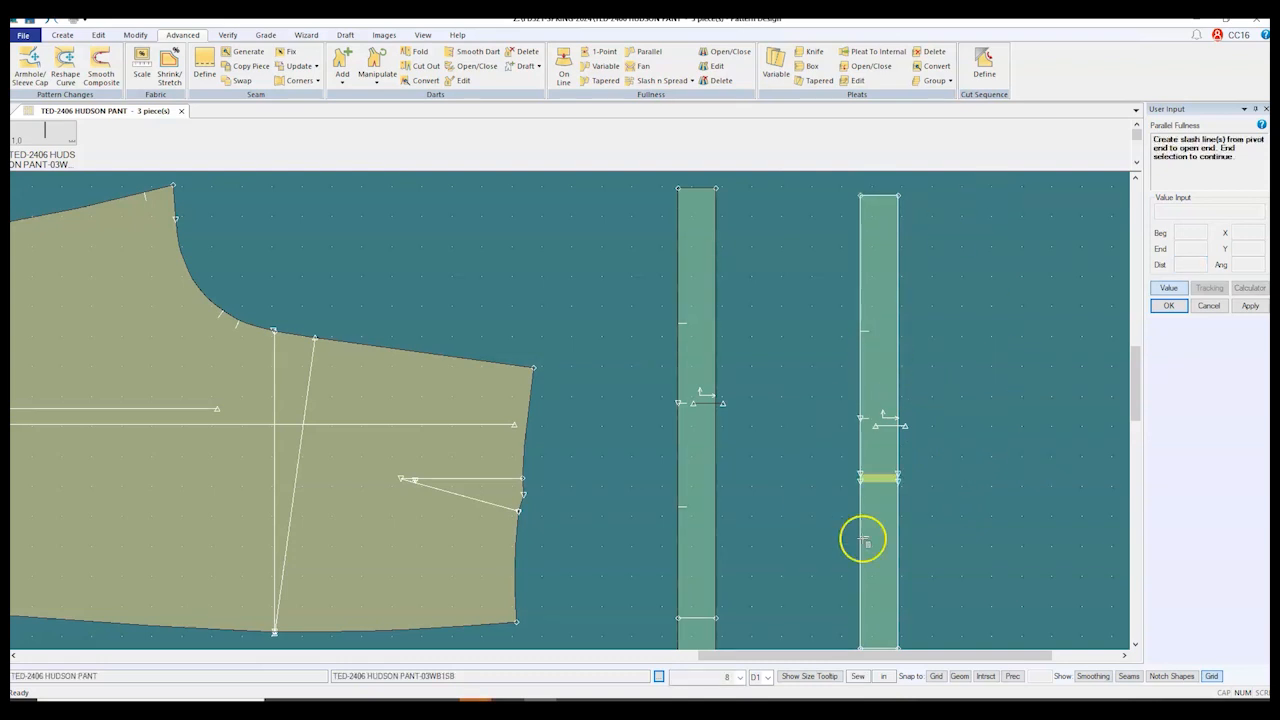
pyautogui.scroll(2, 877, 475)
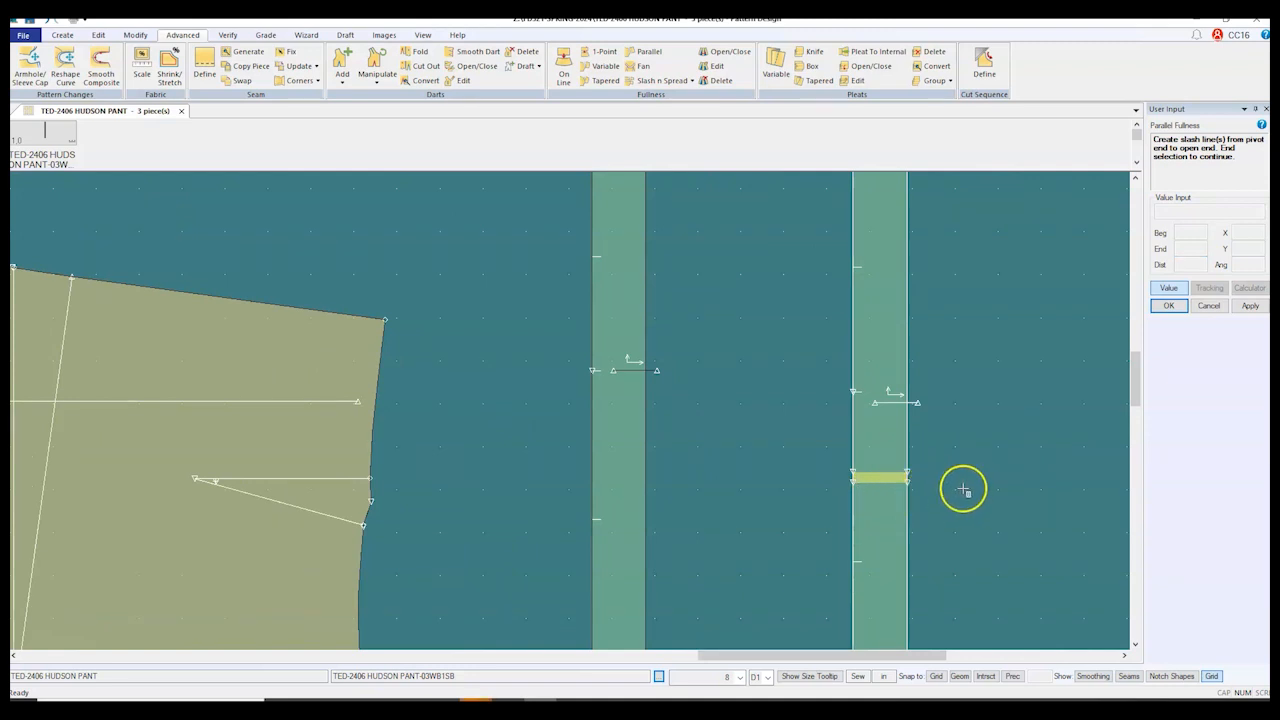
pyautogui.scroll(-2, 960, 488)
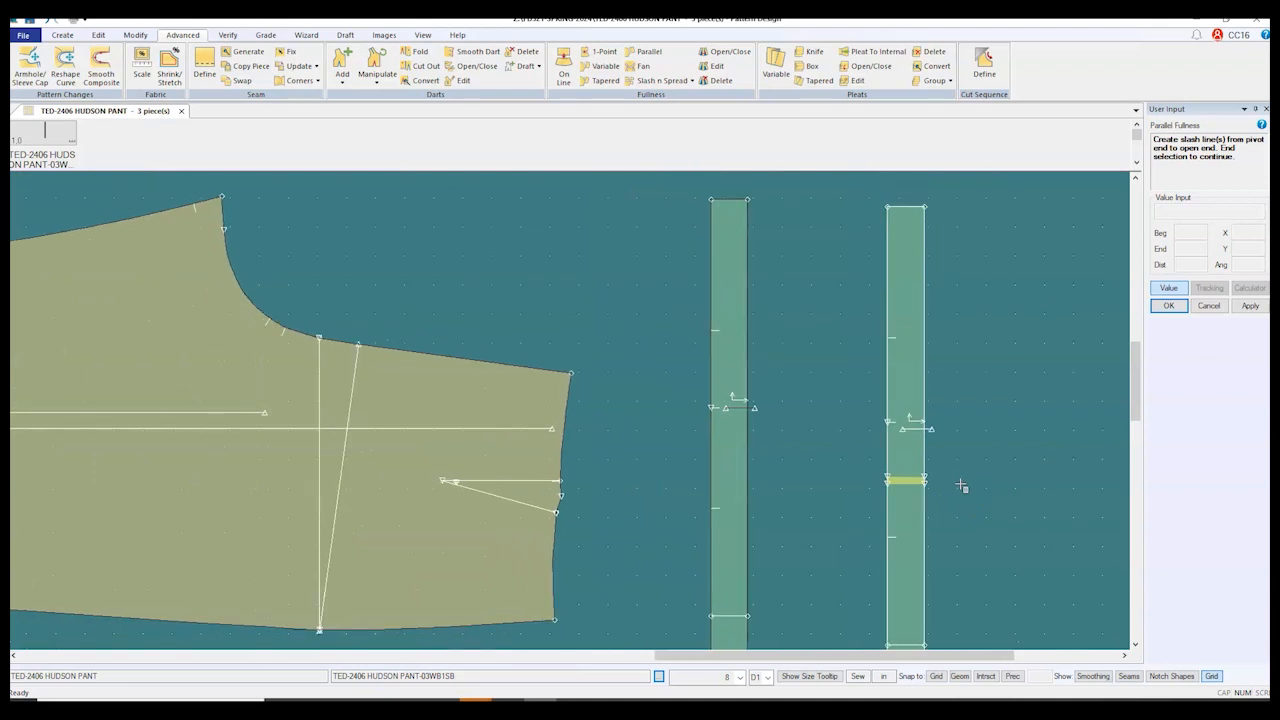
pyautogui.click(771, 306)
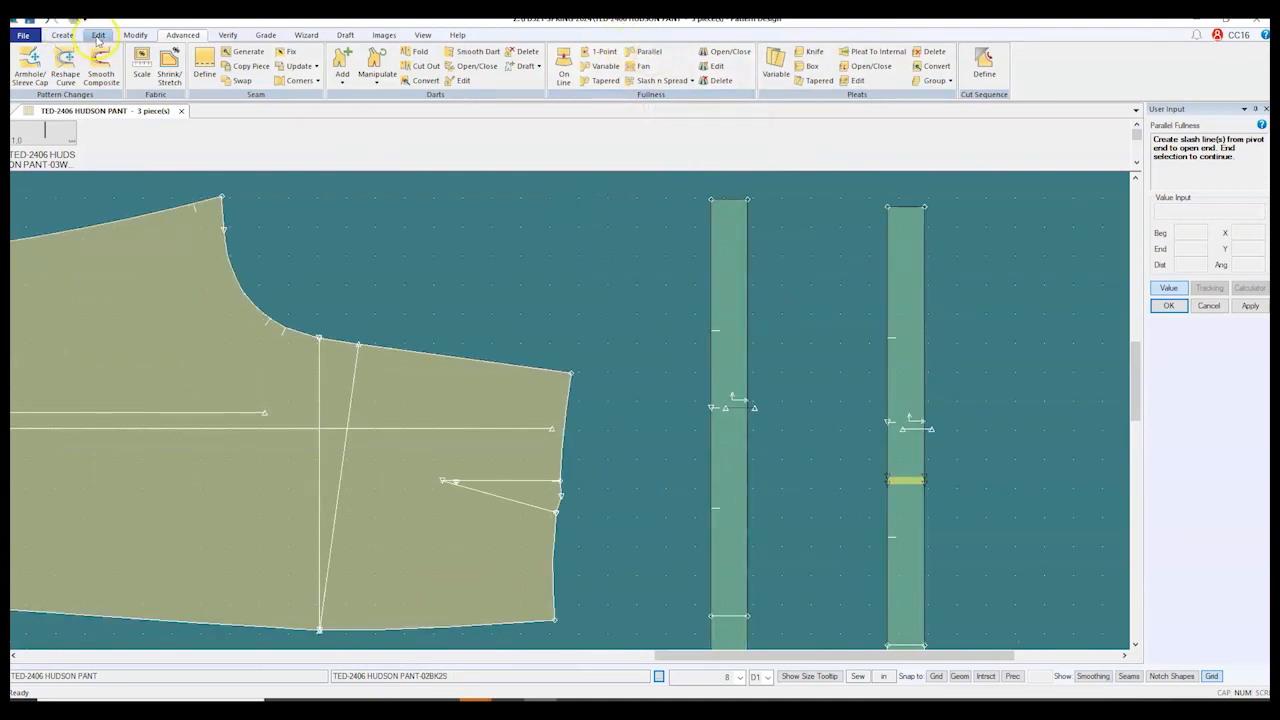
pyautogui.click(135, 35)
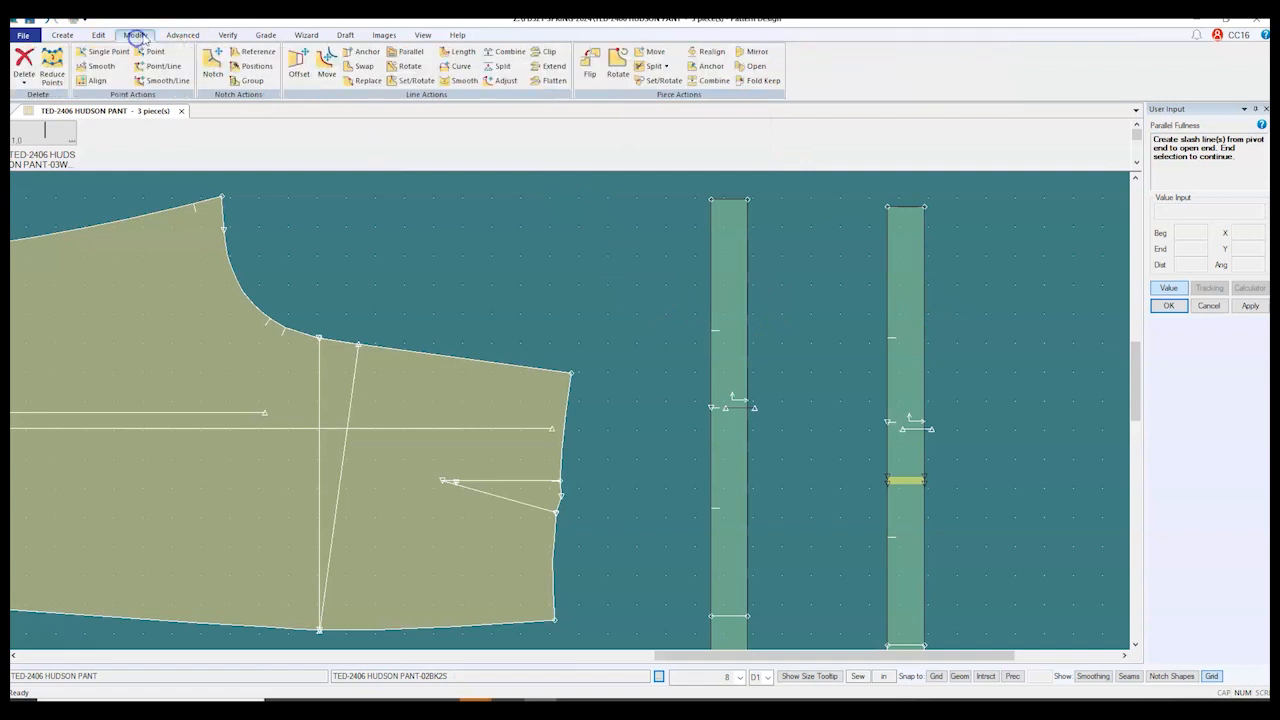
pyautogui.click(148, 52)
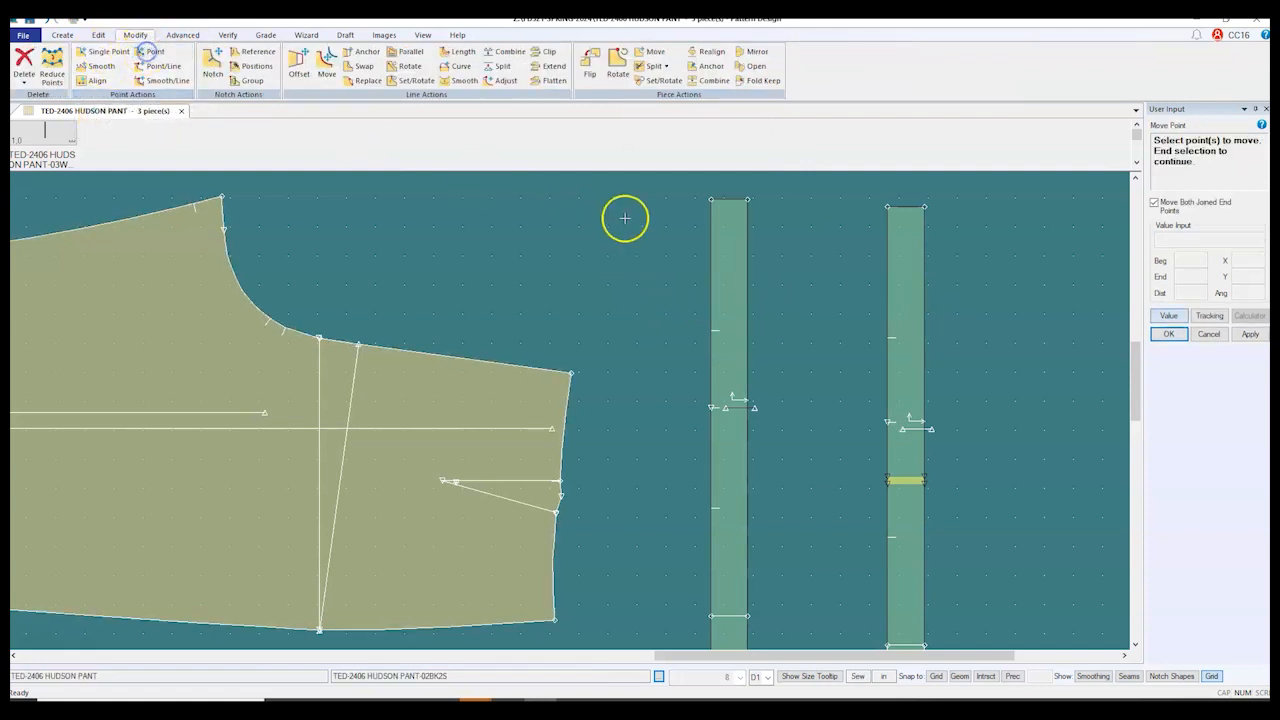
pyautogui.moveTo(686, 184); pyautogui.dragTo(782, 465)
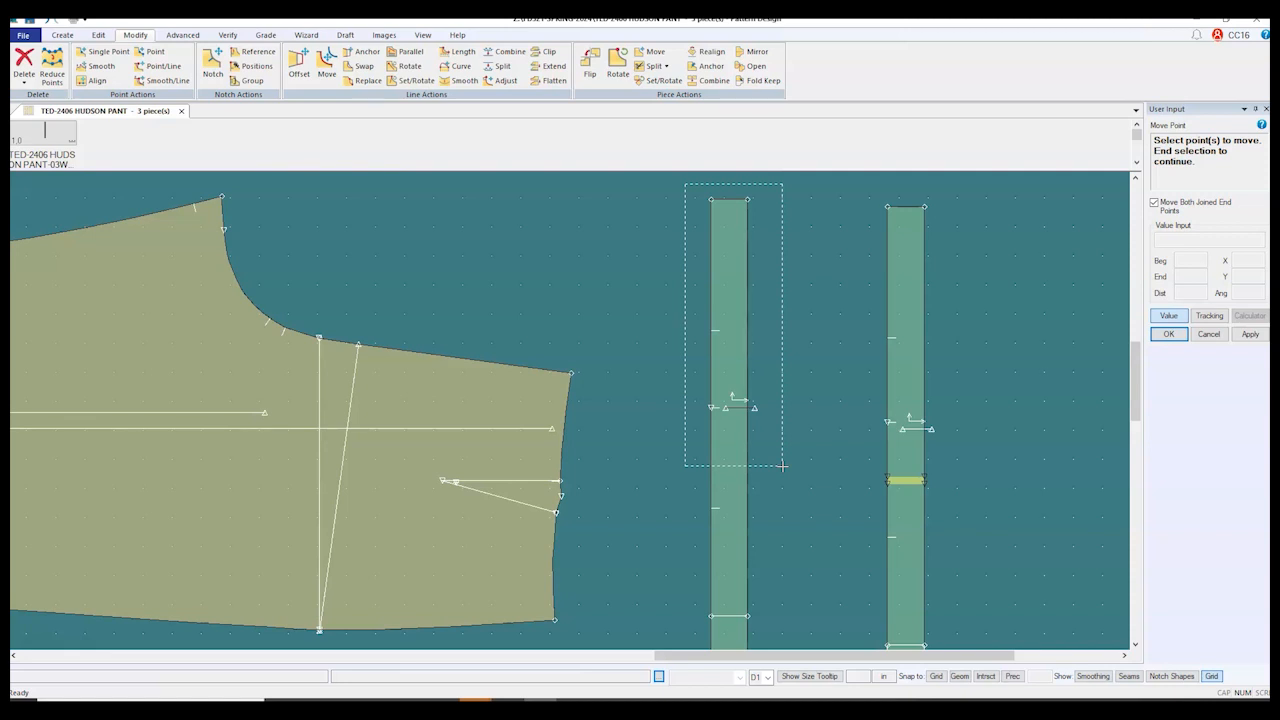
pyautogui.moveTo(782, 466); pyautogui.dragTo(420, 140)
pyautogui.click(606, 211)
pyautogui.rightClick(710, 335)
pyautogui.click(712, 332)
pyautogui.press('Escape')
# - End the point selection, set the shortened waistband beyond the Parallel Fullness version and place another original waistband near the pant piece
pyautogui.click(717, 337)
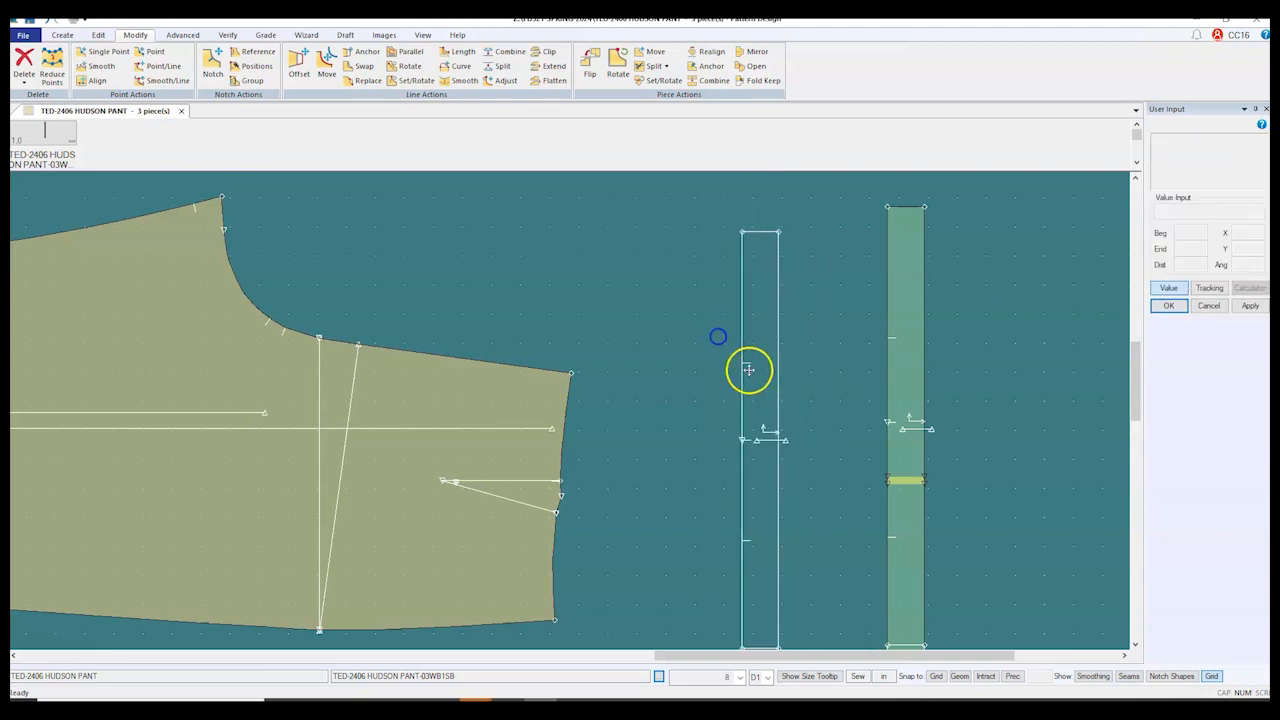
pyautogui.click(972, 351)
pyautogui.moveTo(52, 128); pyautogui.dragTo(736, 520)
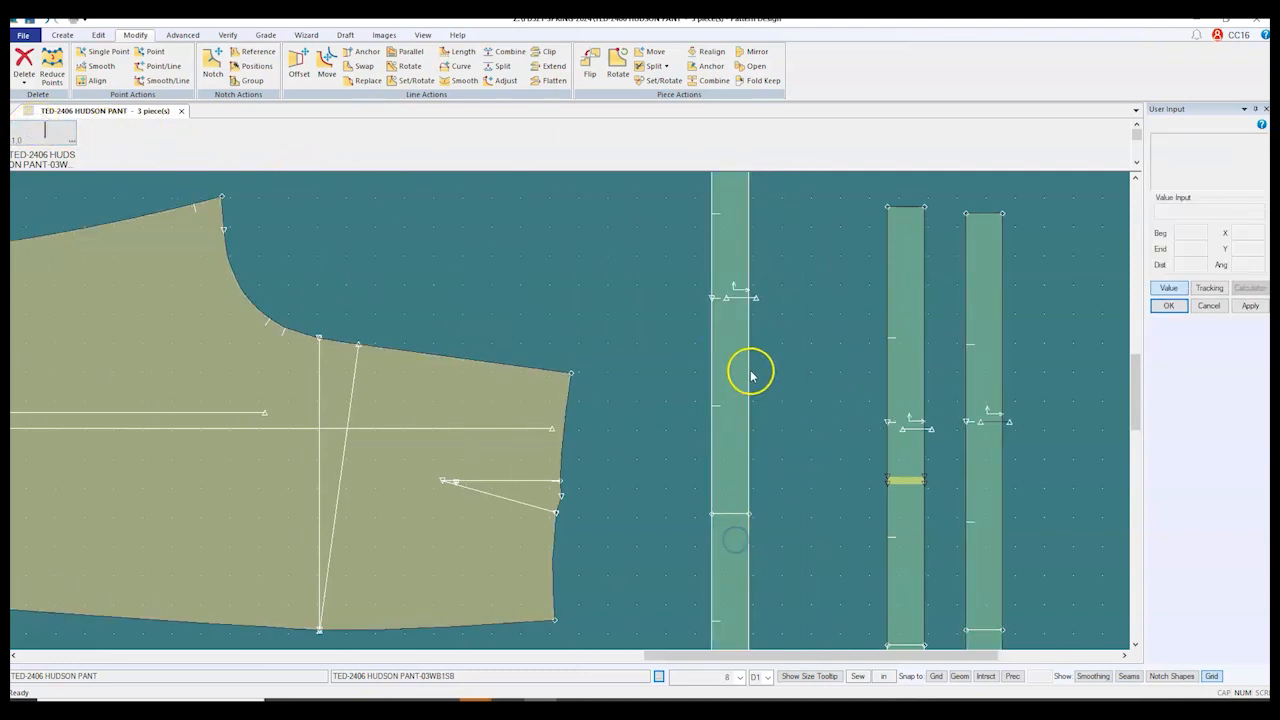
pyautogui.click(731, 343)
pyautogui.click(753, 472)
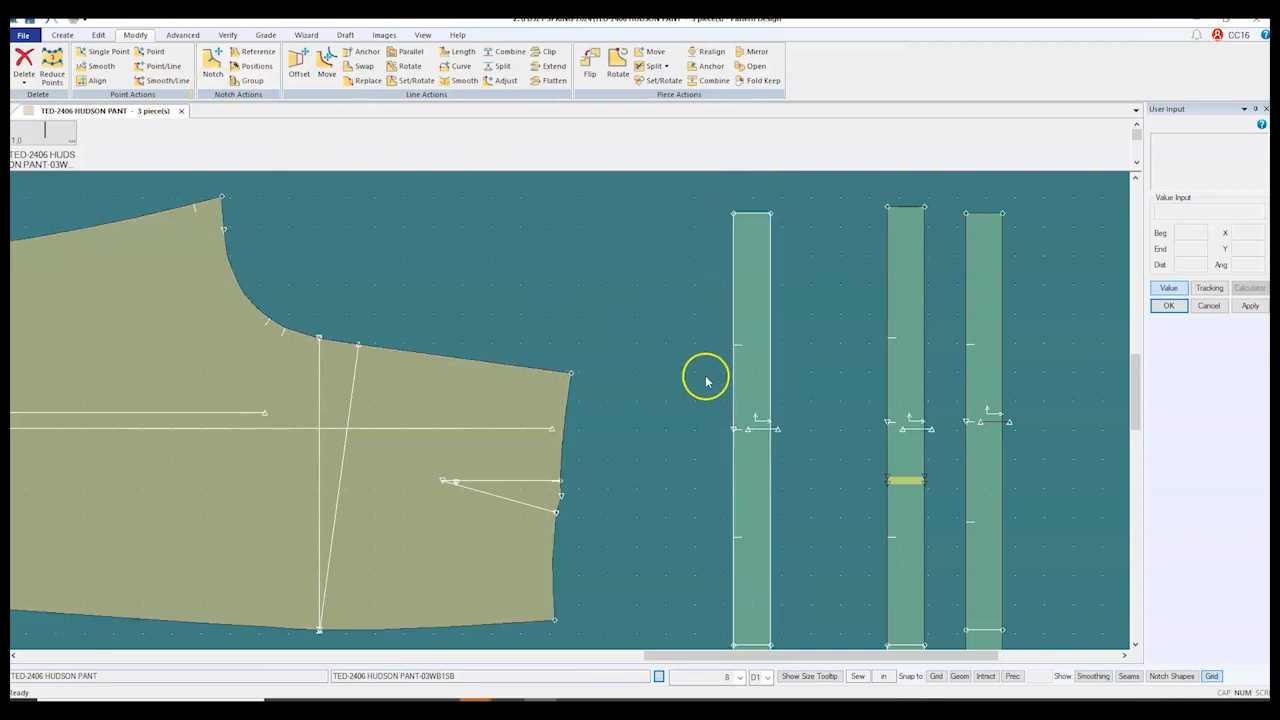
pyautogui.click(766, 472)
pyautogui.click(753, 445)
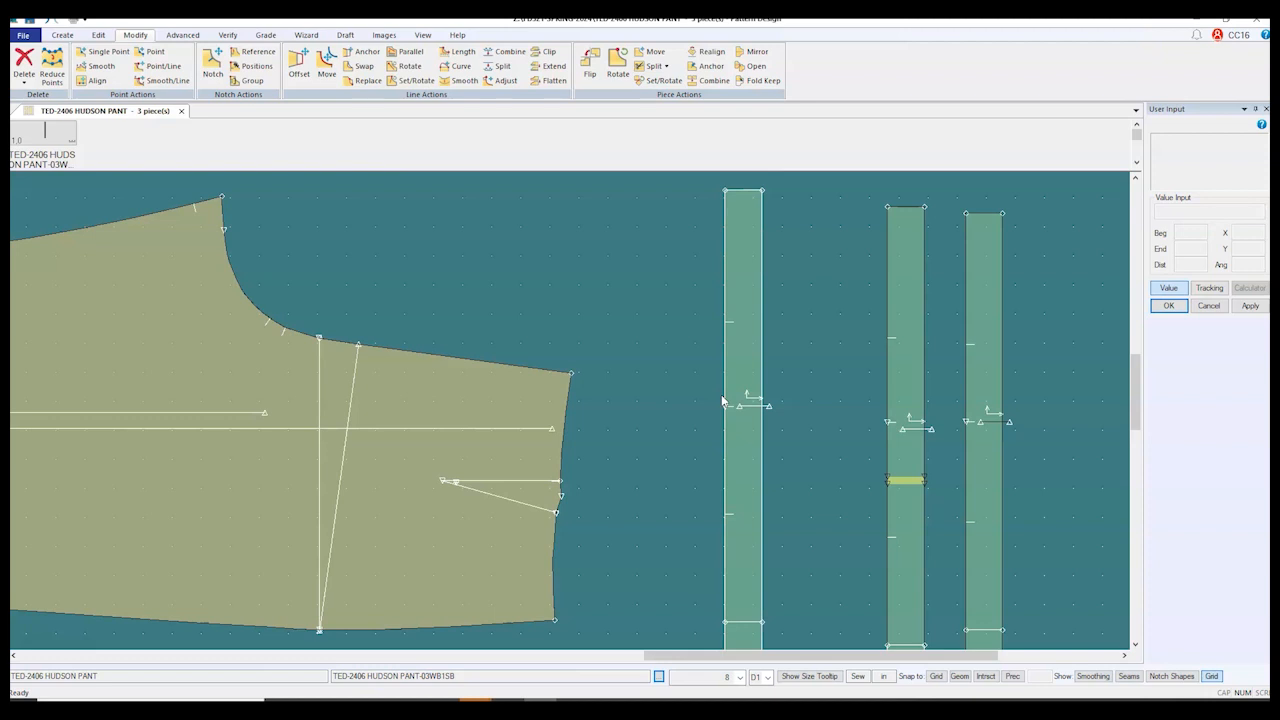
pyautogui.click(150, 52)
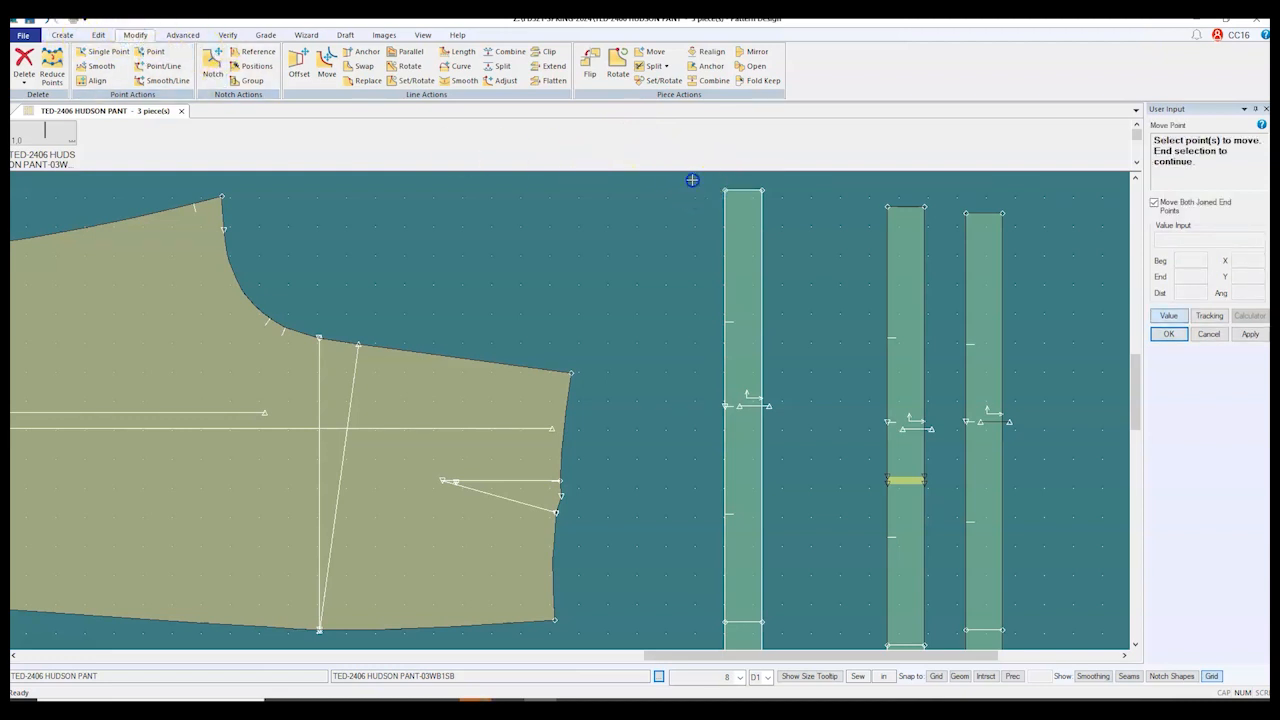
pyautogui.moveTo(692, 180); pyautogui.dragTo(818, 465)
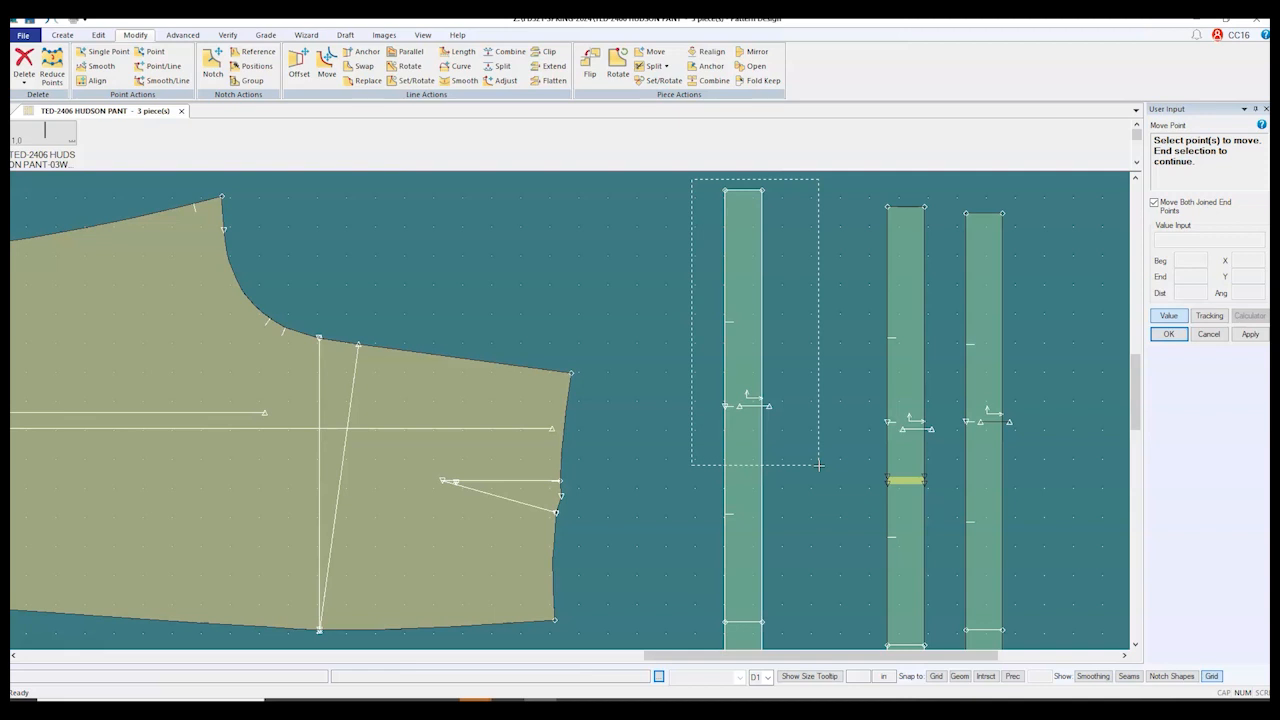
pyautogui.moveTo(818, 465); pyautogui.dragTo(808, 460)
pyautogui.rightClick(806, 460)
pyautogui.click(811, 465)
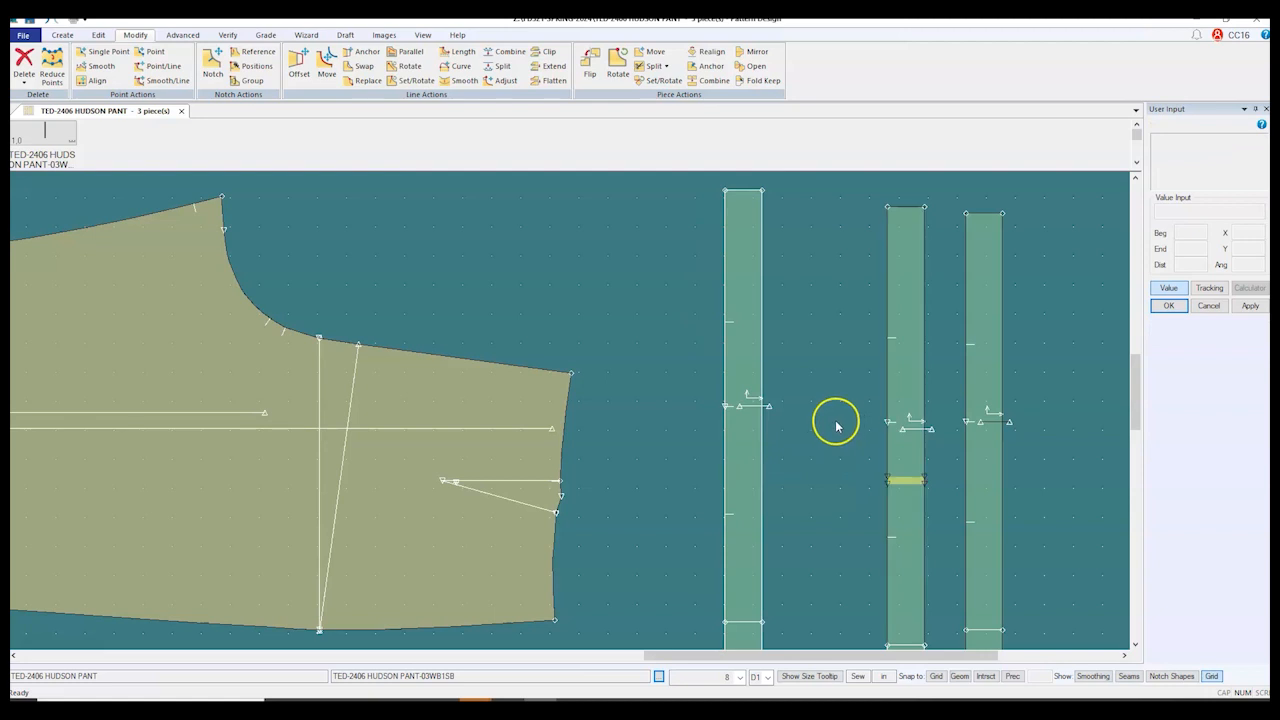
pyautogui.click(543, 294)
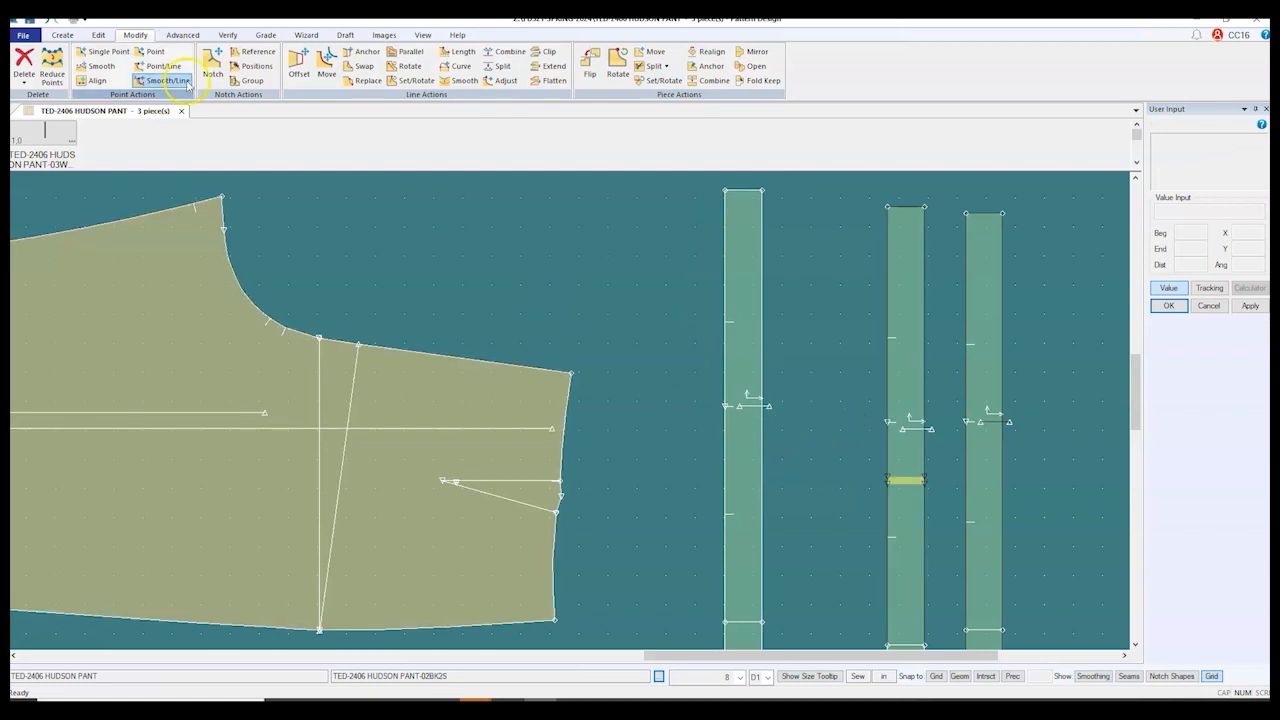
# - Use Move Point to shift the new waistband's upper end points, upper two notches and grain line by X 0 and Y -0.25
pyautogui.click(157, 51)
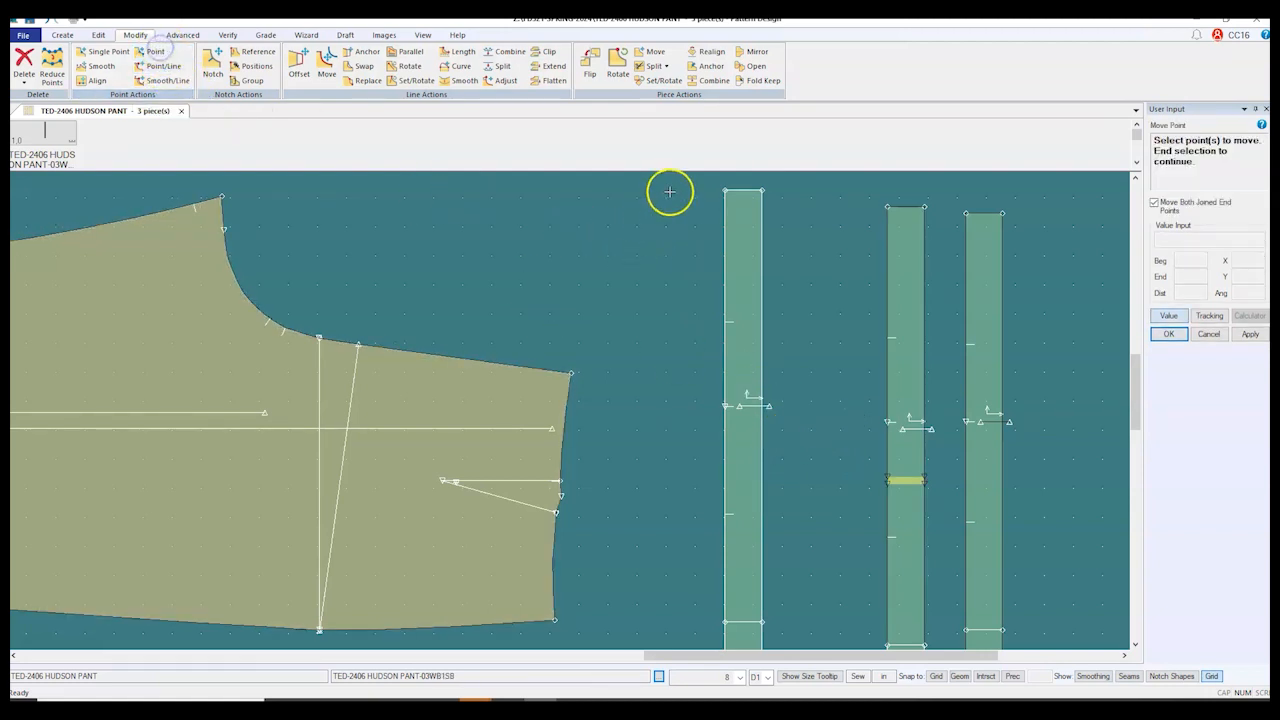
pyautogui.moveTo(679, 183); pyautogui.dragTo(833, 447)
pyautogui.moveTo(820, 351); pyautogui.dragTo(820, 331, button='right')
pyautogui.click(820, 331)
pyautogui.click(1246, 259)
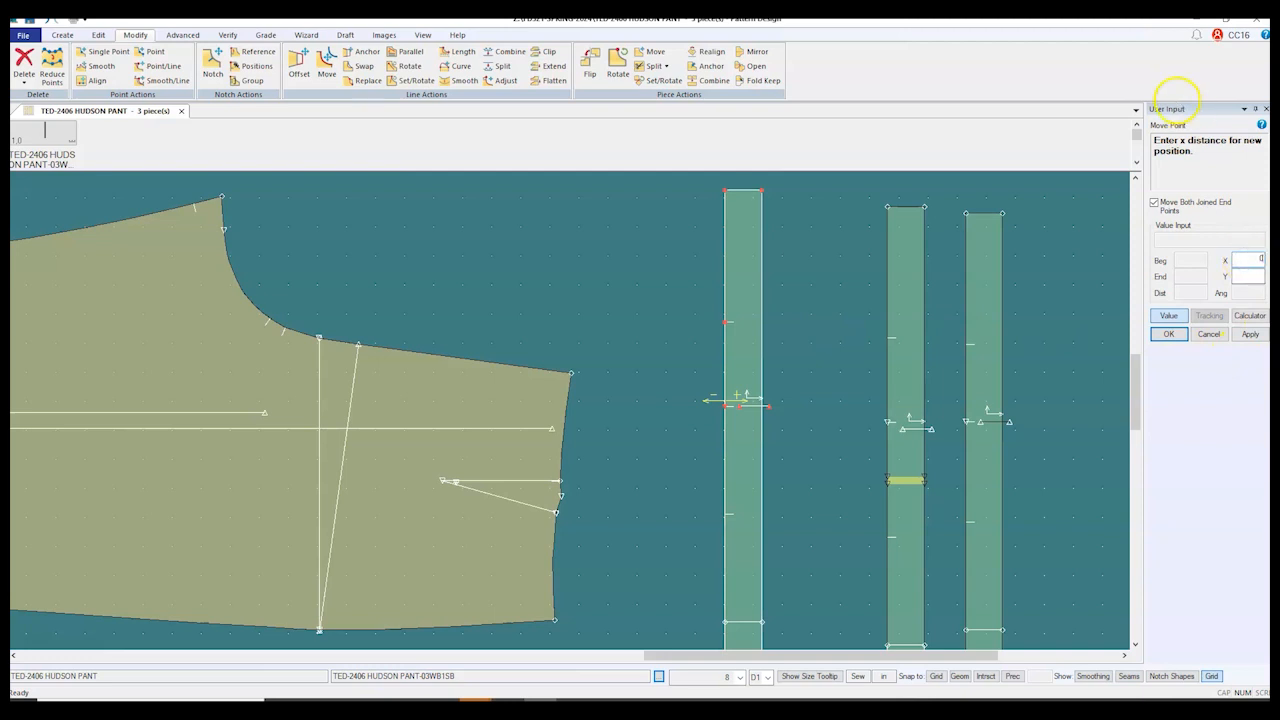
pyautogui.press('Return')
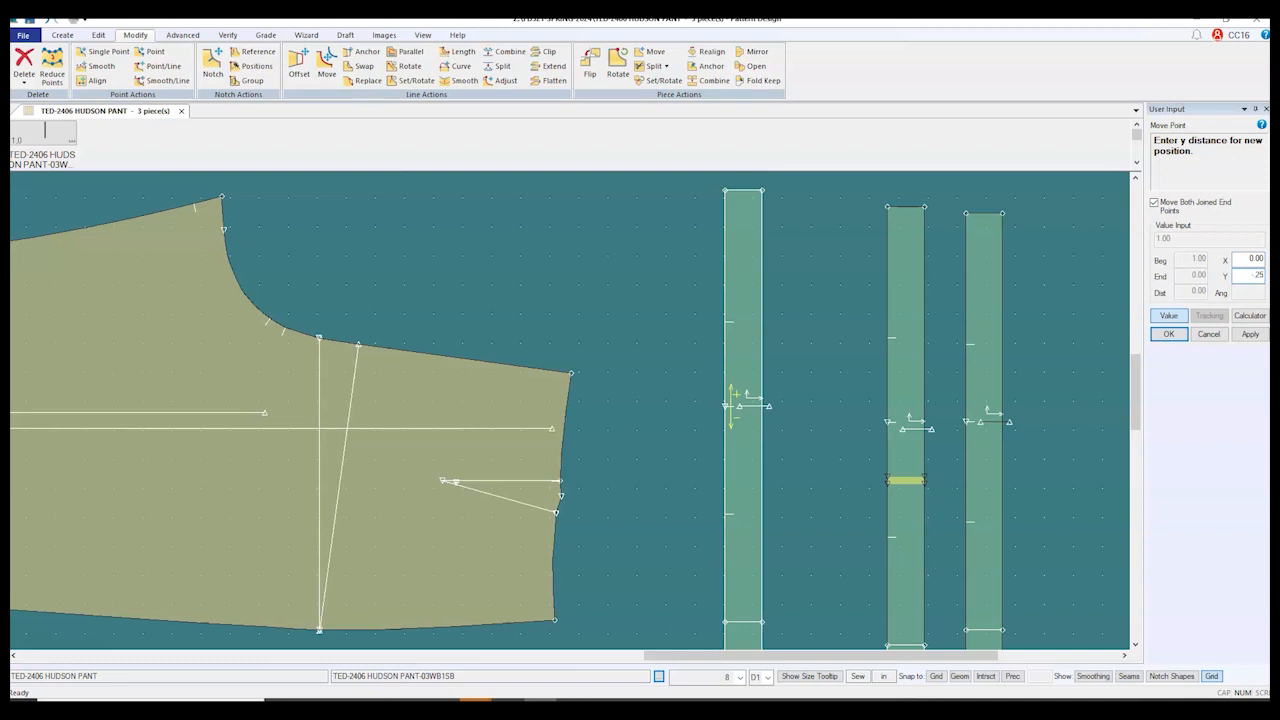
pyautogui.press('Return')
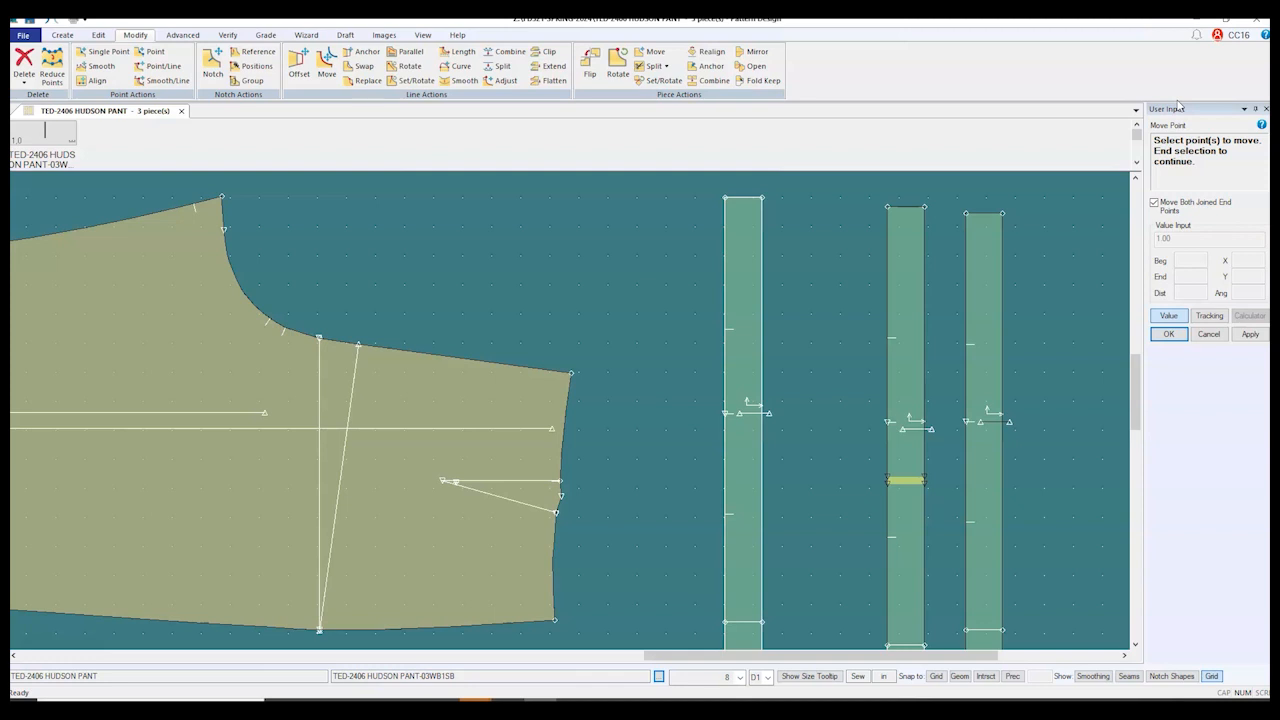
# - Move only the upper end points and topmost notch of that waistband by a further Y -0.25, keeping X at 0
pyautogui.click(693, 177)
pyautogui.moveTo(693, 177); pyautogui.dragTo(811, 367)
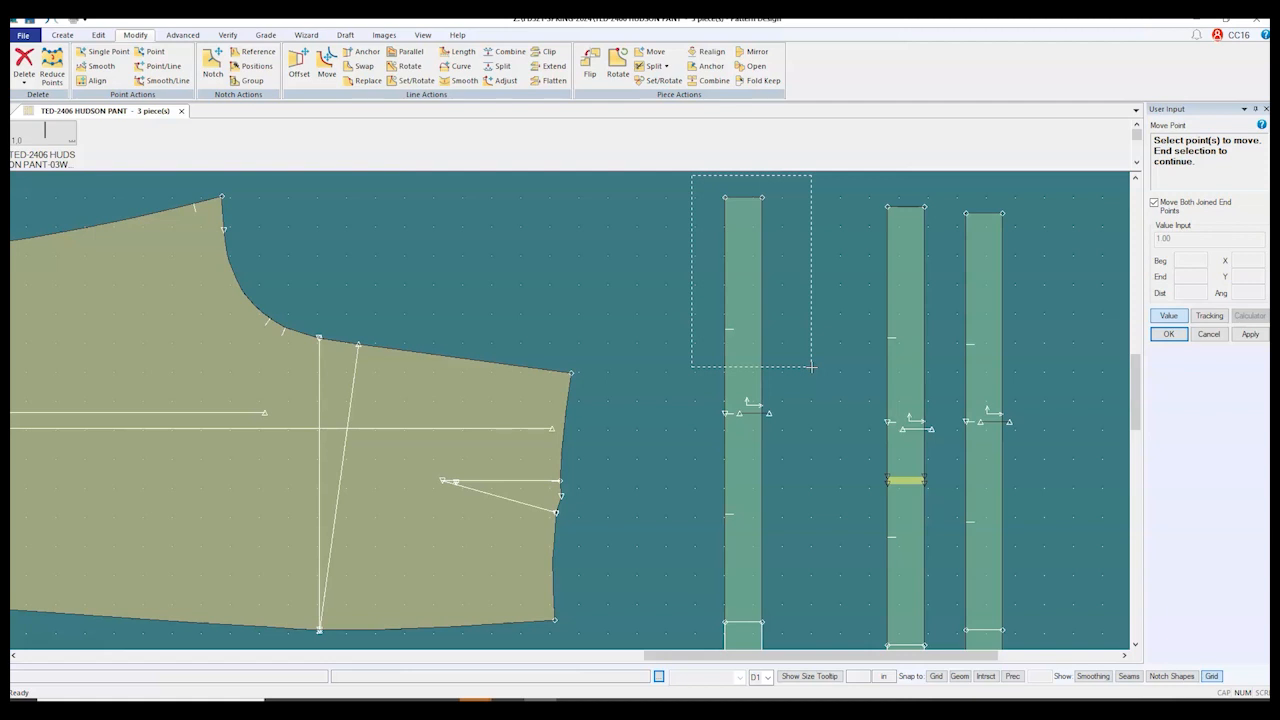
pyautogui.click(811, 367)
pyautogui.rightClick(800, 330)
pyautogui.click(792, 333)
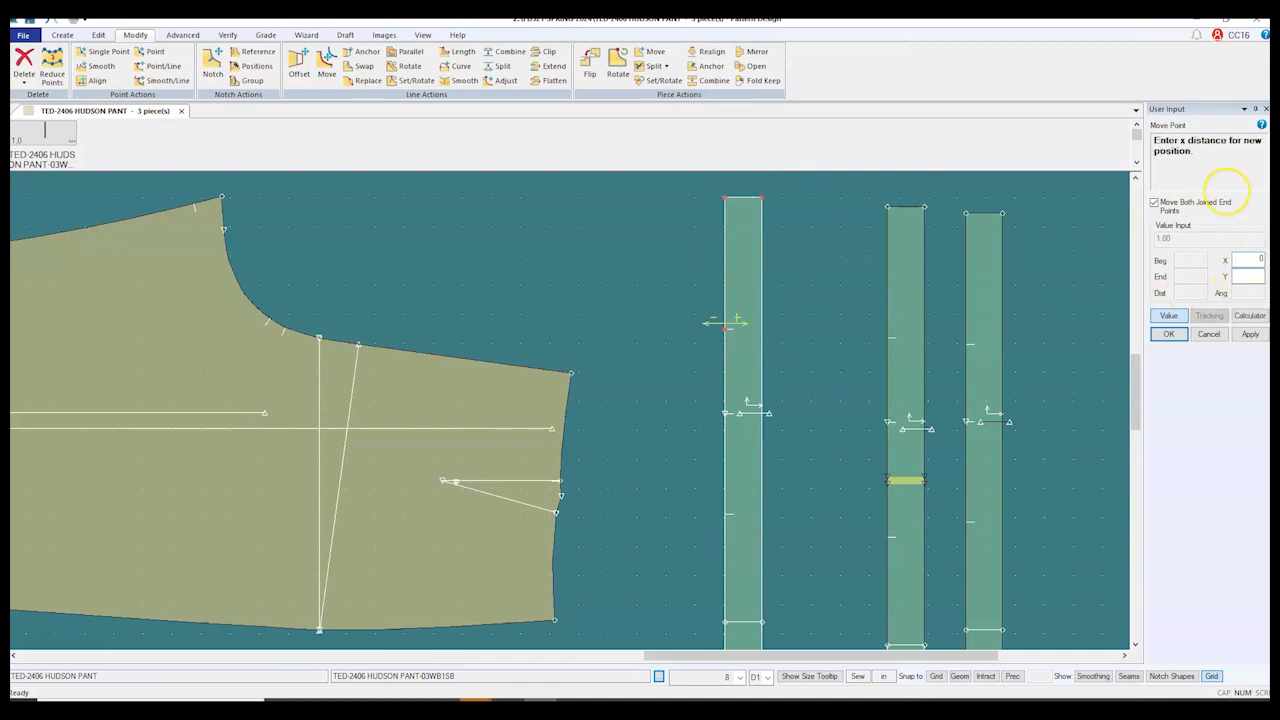
pyautogui.write('0')
pyautogui.press('Return')
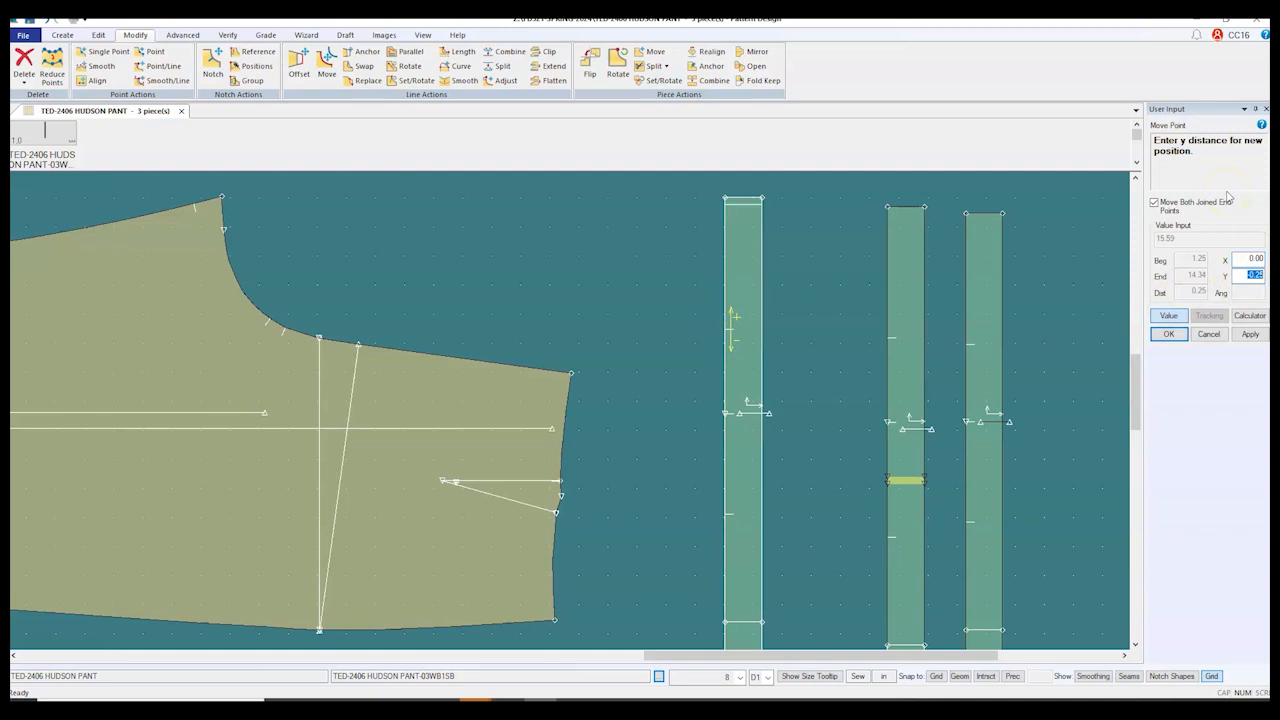
pyautogui.write('-.25')
pyautogui.press('Return')
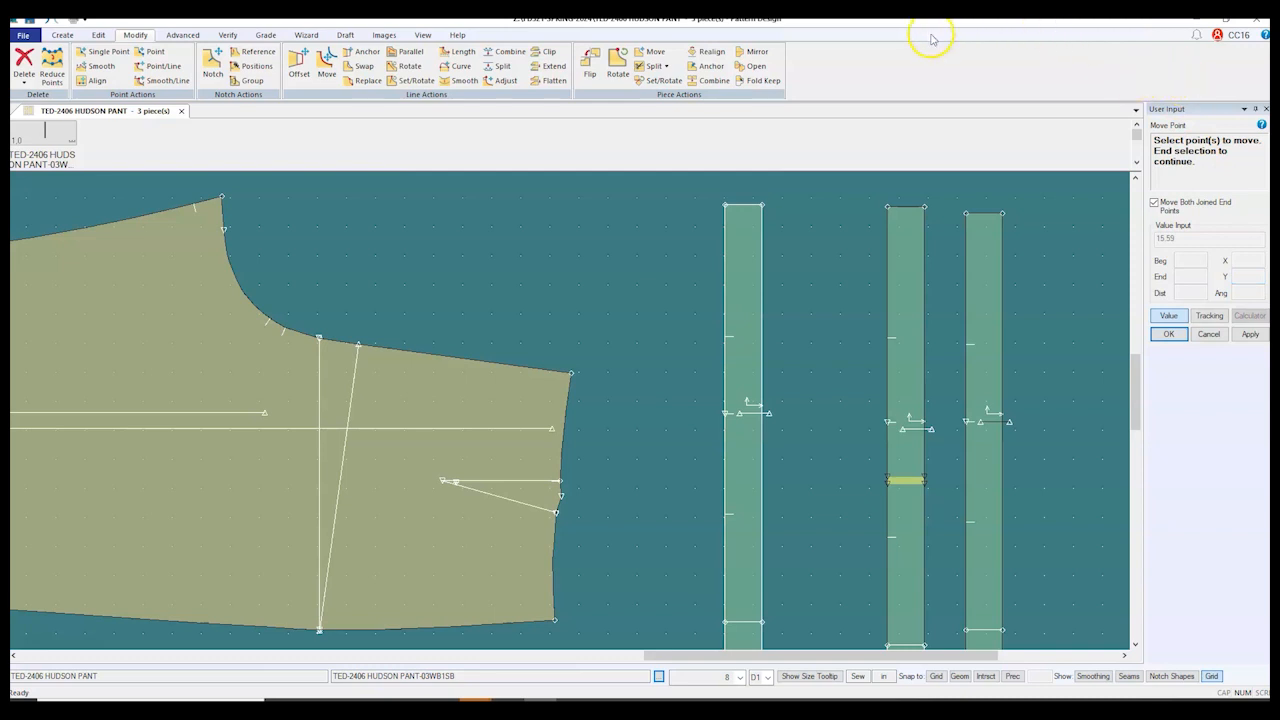
pyautogui.rightClick(600, 237)
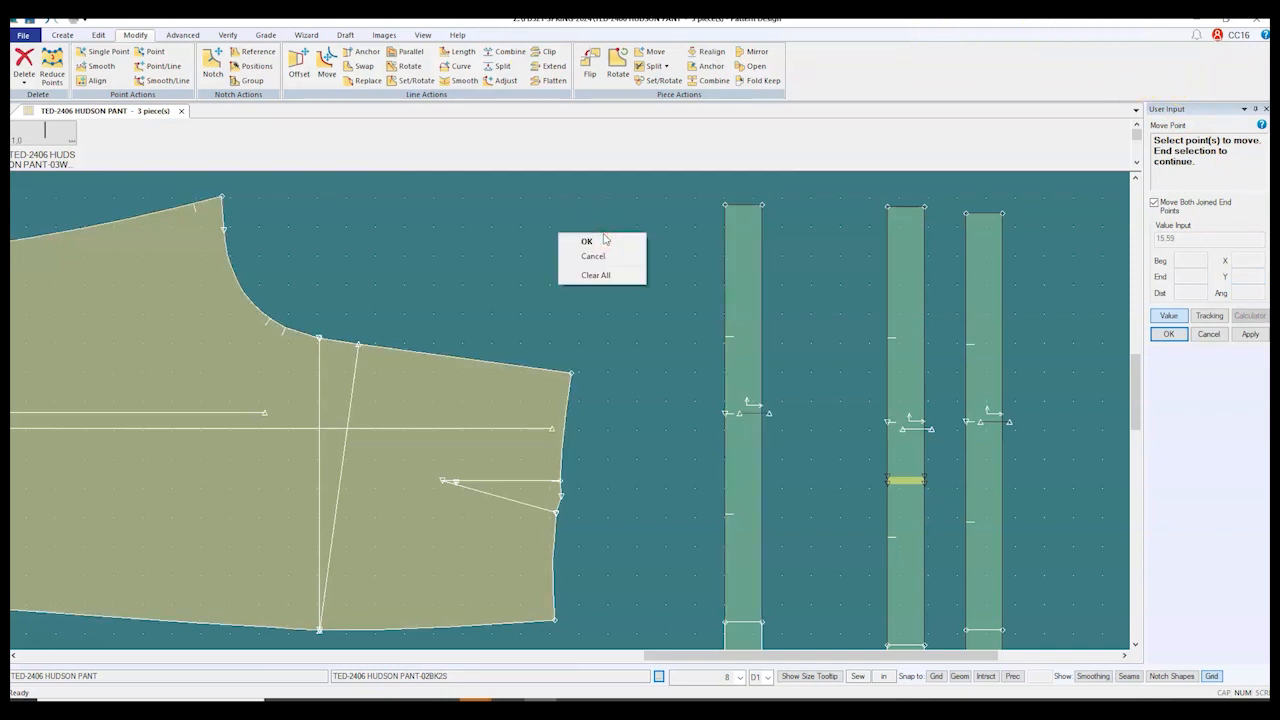
pyautogui.click(624, 236)
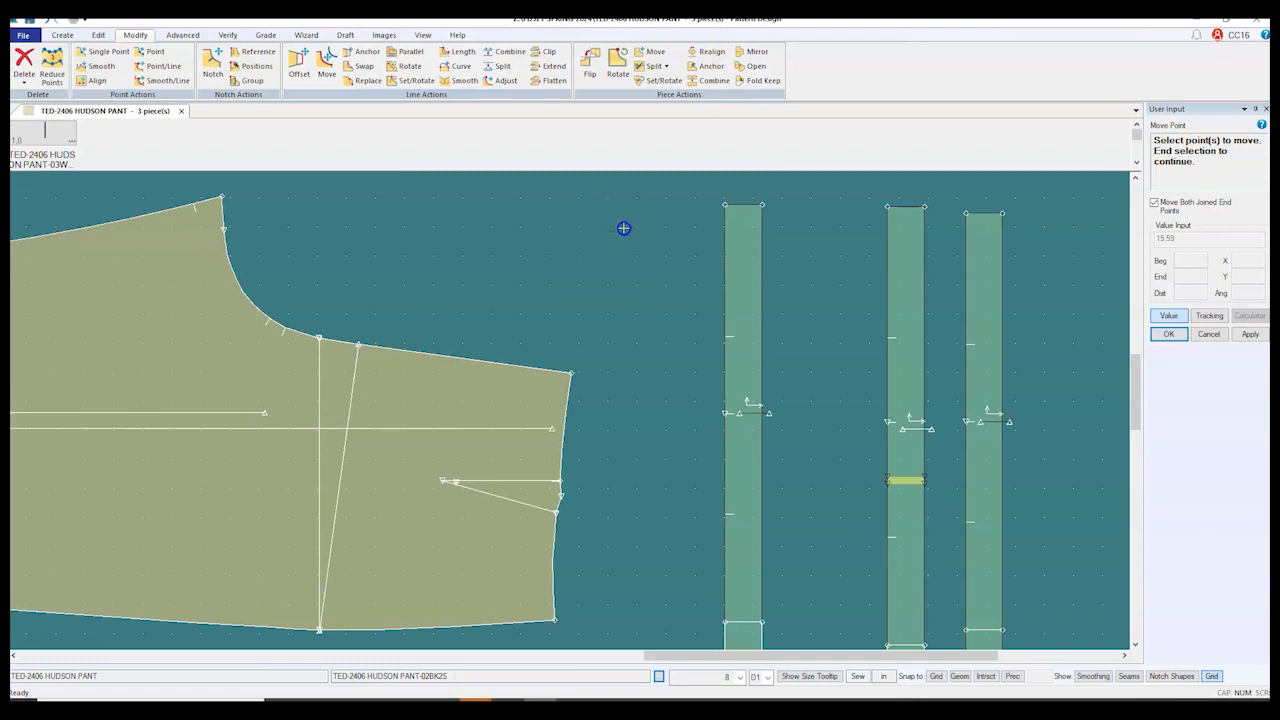
# - Inspect the full length of the newly shortened waistband and show its defined bookmark
pyautogui.moveTo(622, 228); pyautogui.dragTo(527, 258)
pyautogui.scroll(-5, 527, 258)
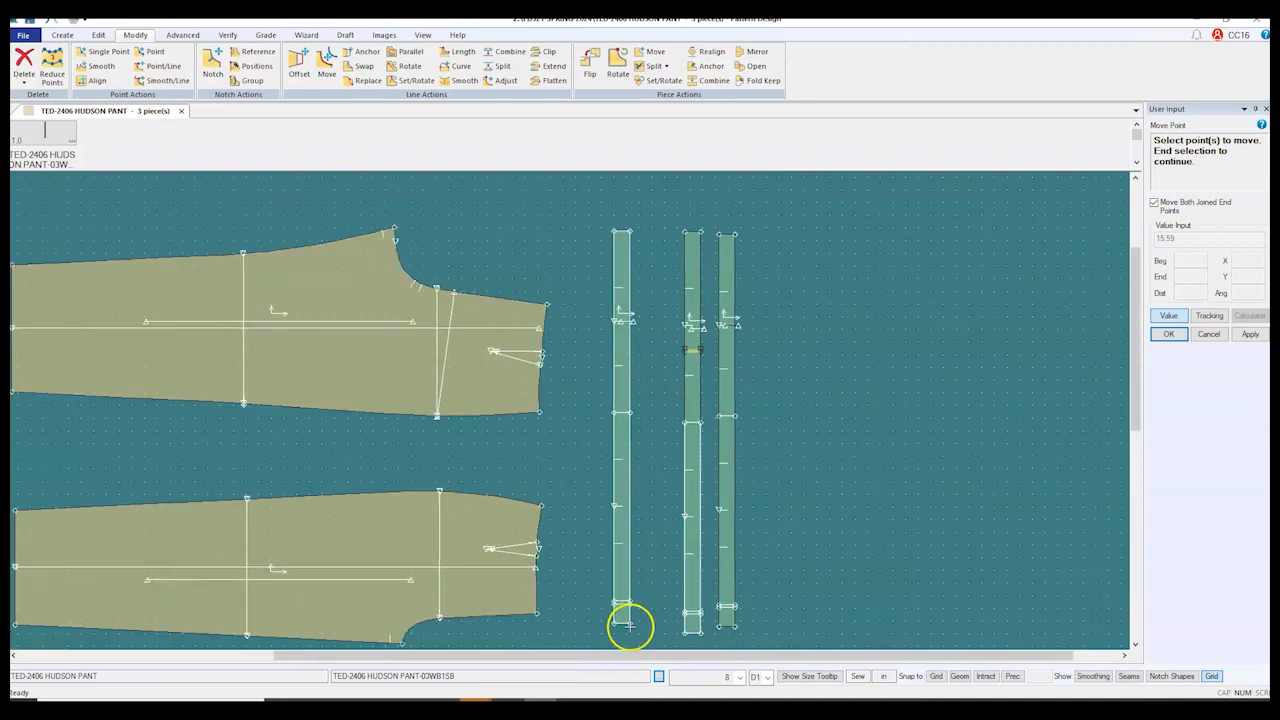
pyautogui.scroll(2, 600, 606)
pyautogui.scroll(-1, 613, 596)
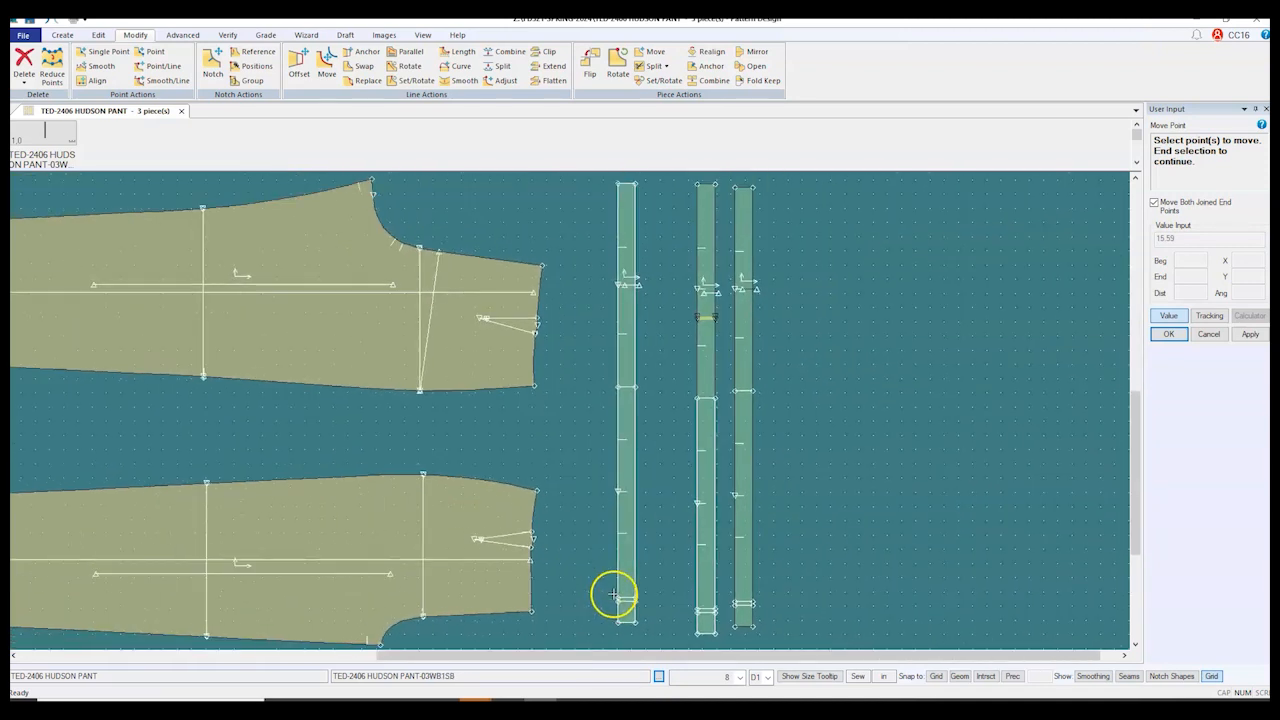
pyautogui.scroll(-1, 613, 596)
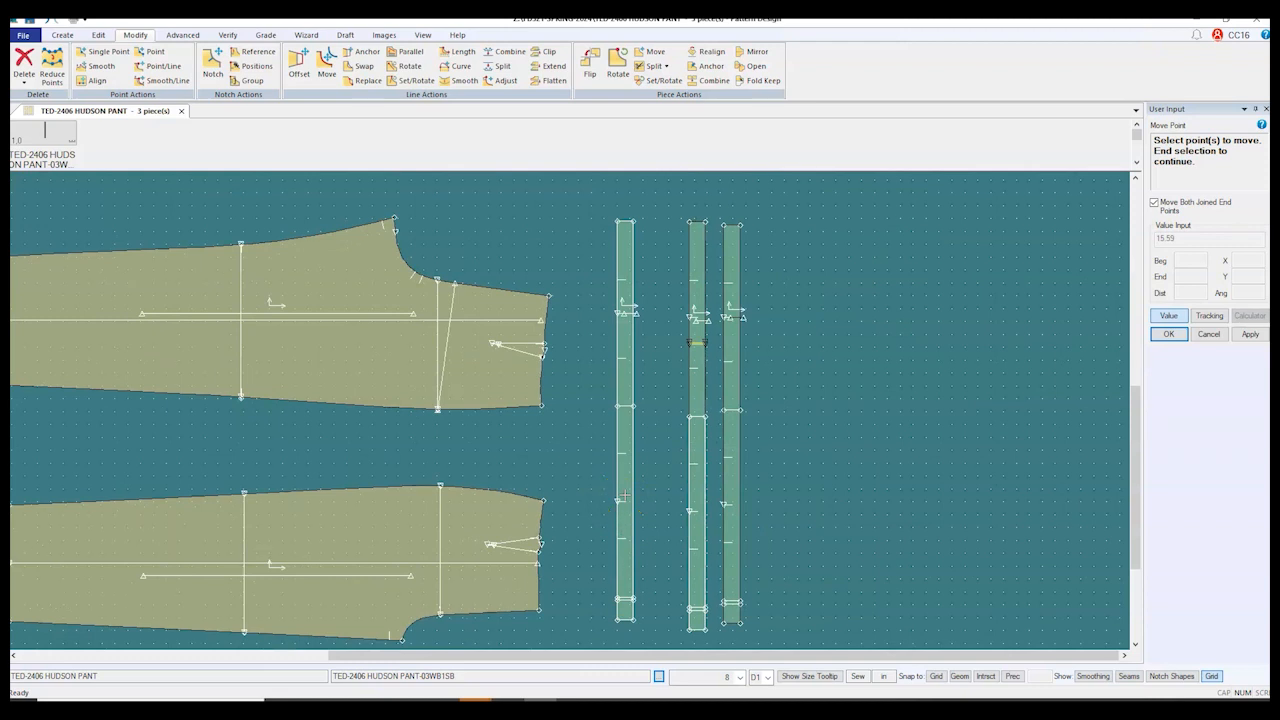
pyautogui.click(423, 36)
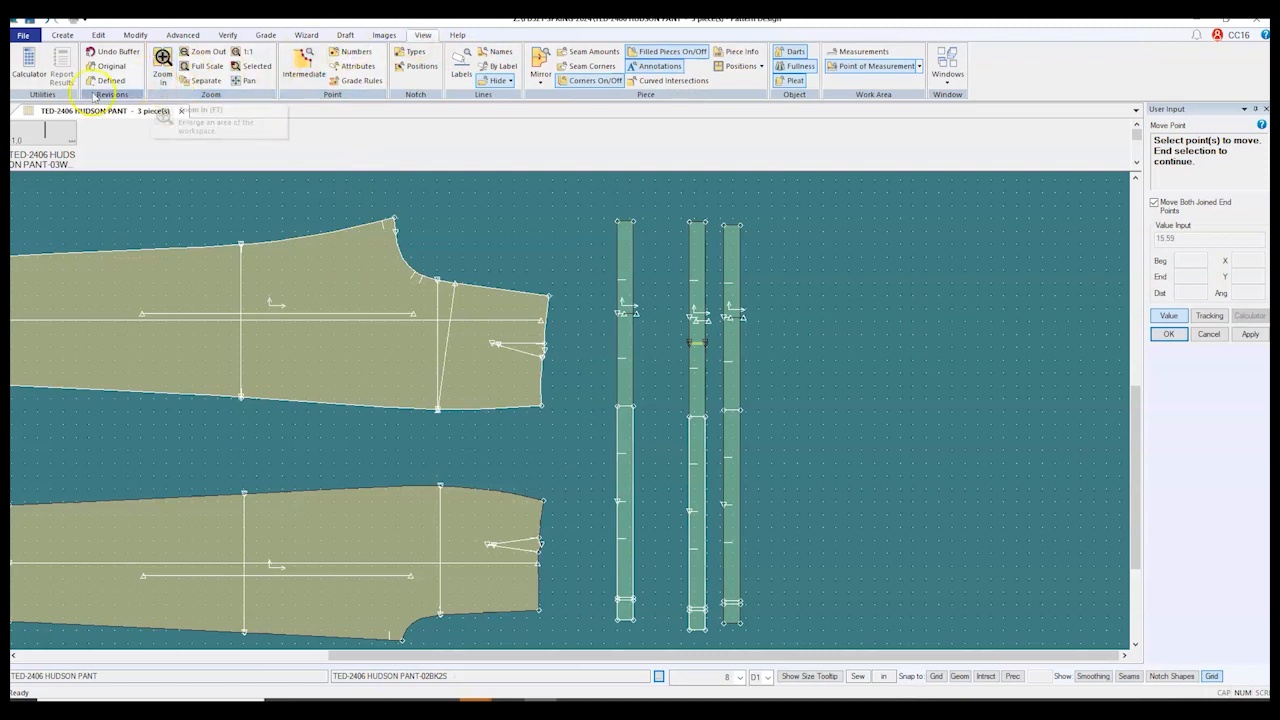
pyautogui.click(106, 80)
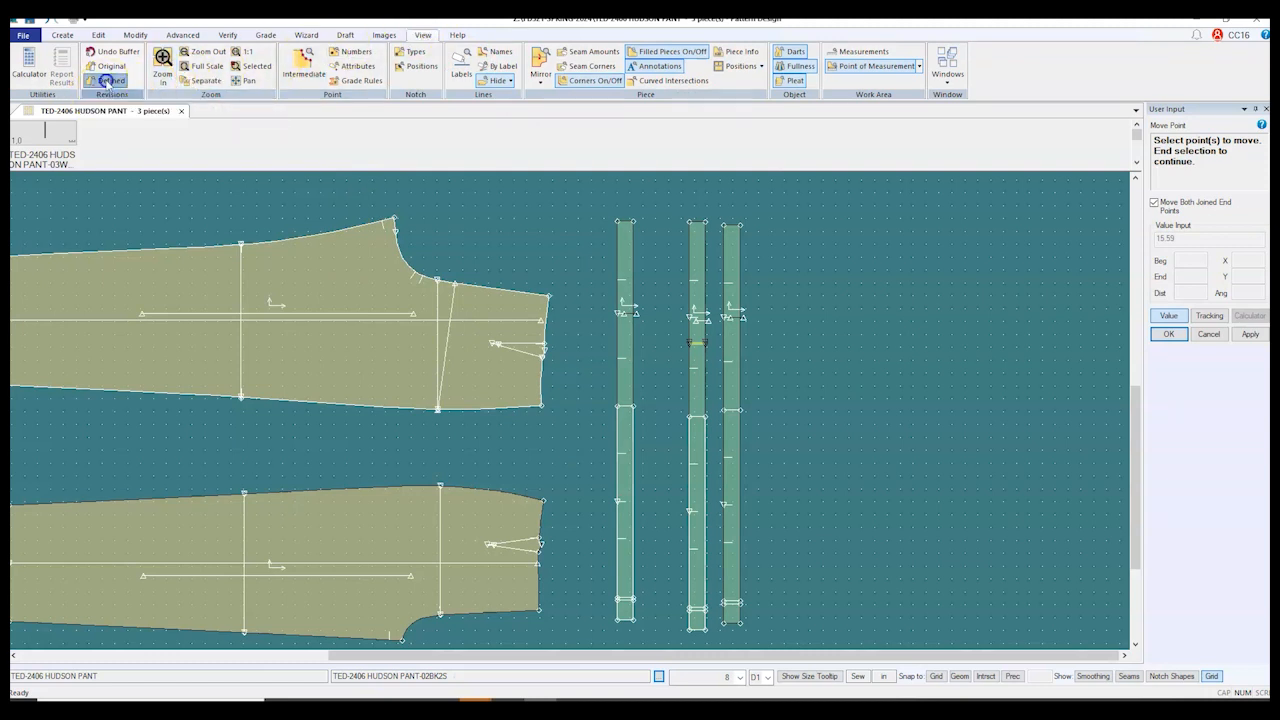
pyautogui.click(626, 250)
pyautogui.rightClick(625, 250)
pyautogui.click(624, 250)
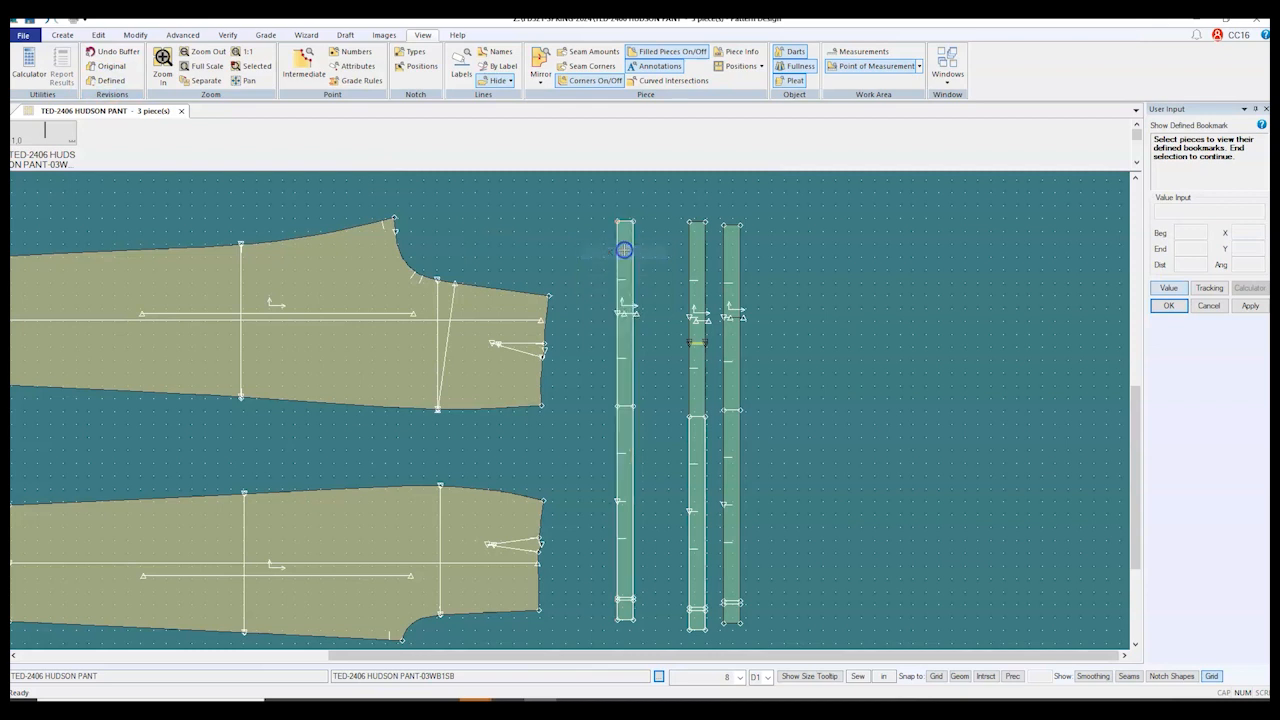
pyautogui.rightClick(586, 229)
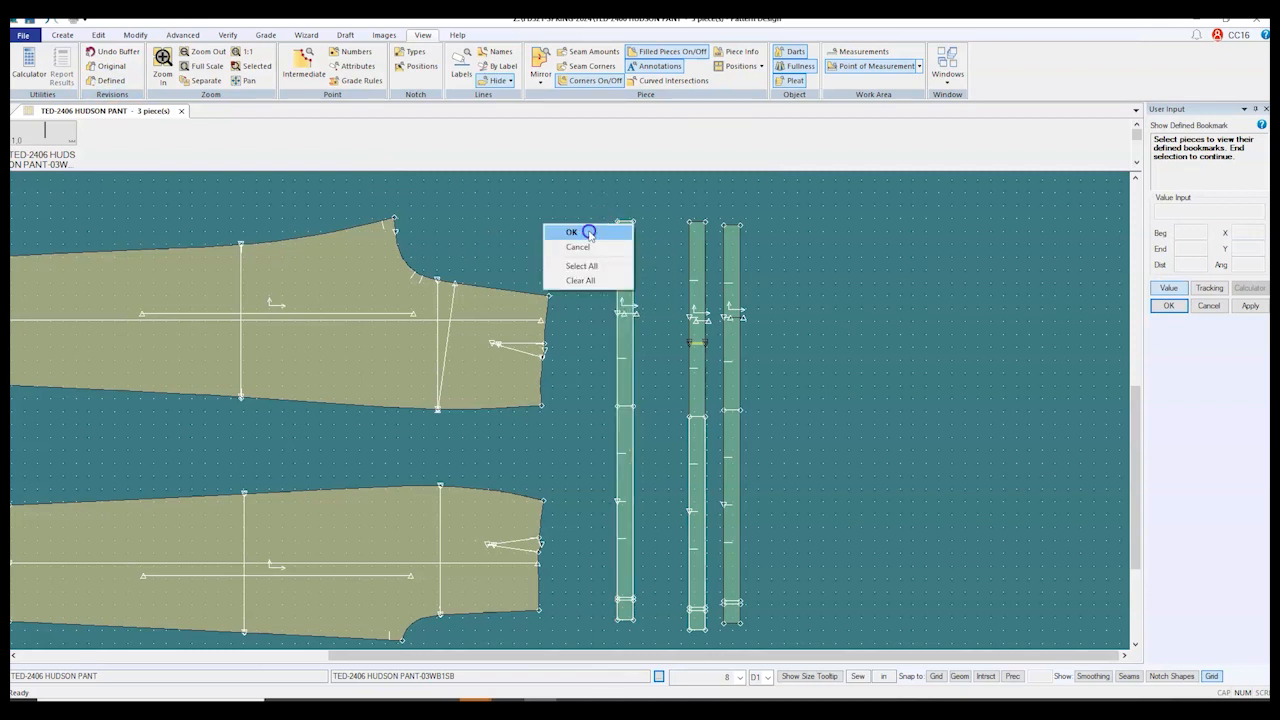
pyautogui.click(584, 231)
# - Set the newly shortened waistband beside the other finished copies and place another original waistband next to the pant pieces
pyautogui.moveTo(620, 285); pyautogui.dragTo(772, 290)
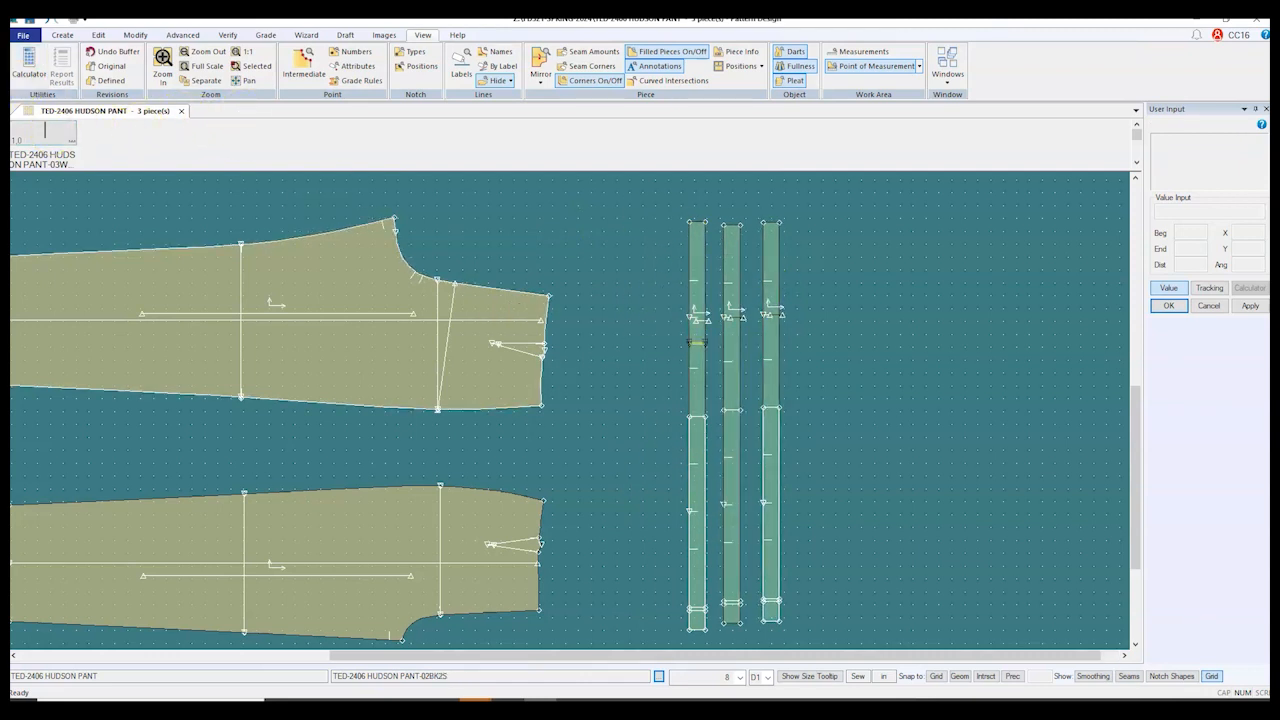
pyautogui.click(60, 134)
pyautogui.moveTo(60, 134); pyautogui.dragTo(626, 417)
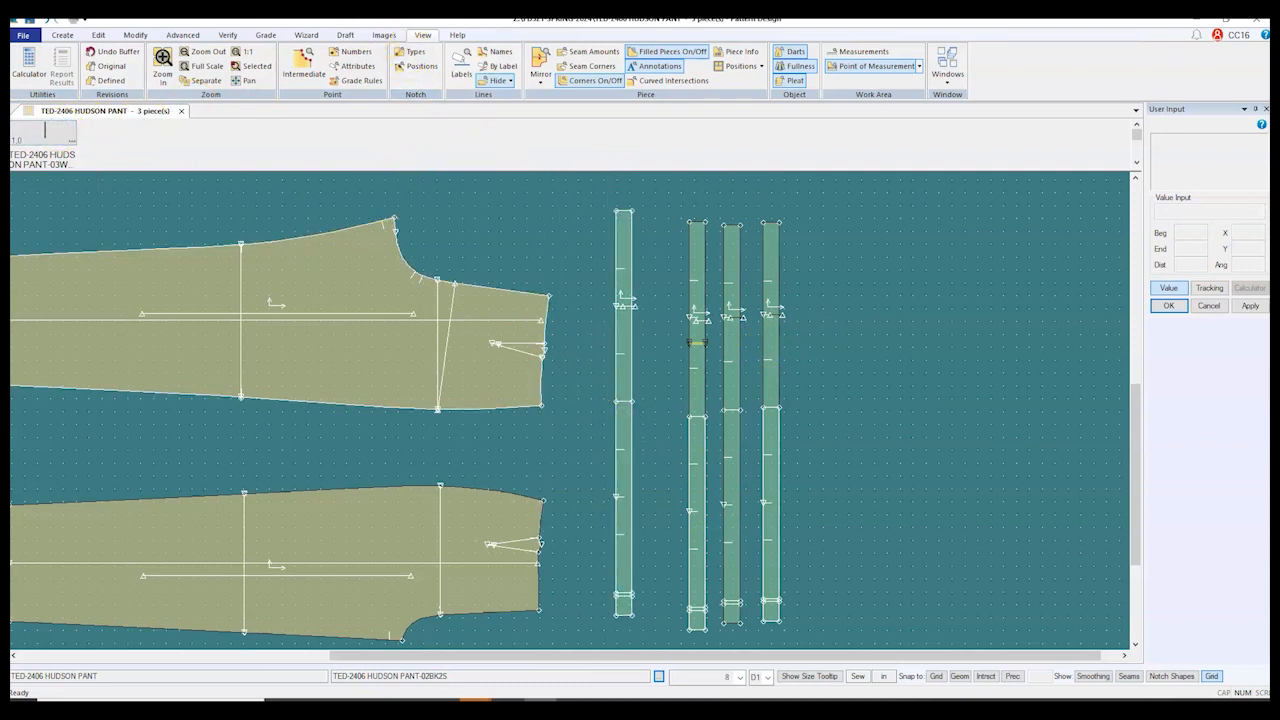
# - Display the work area measurements and measure between notches along the back pant's waist and the first two upper segments of the original waistband
pyautogui.click(870, 50)
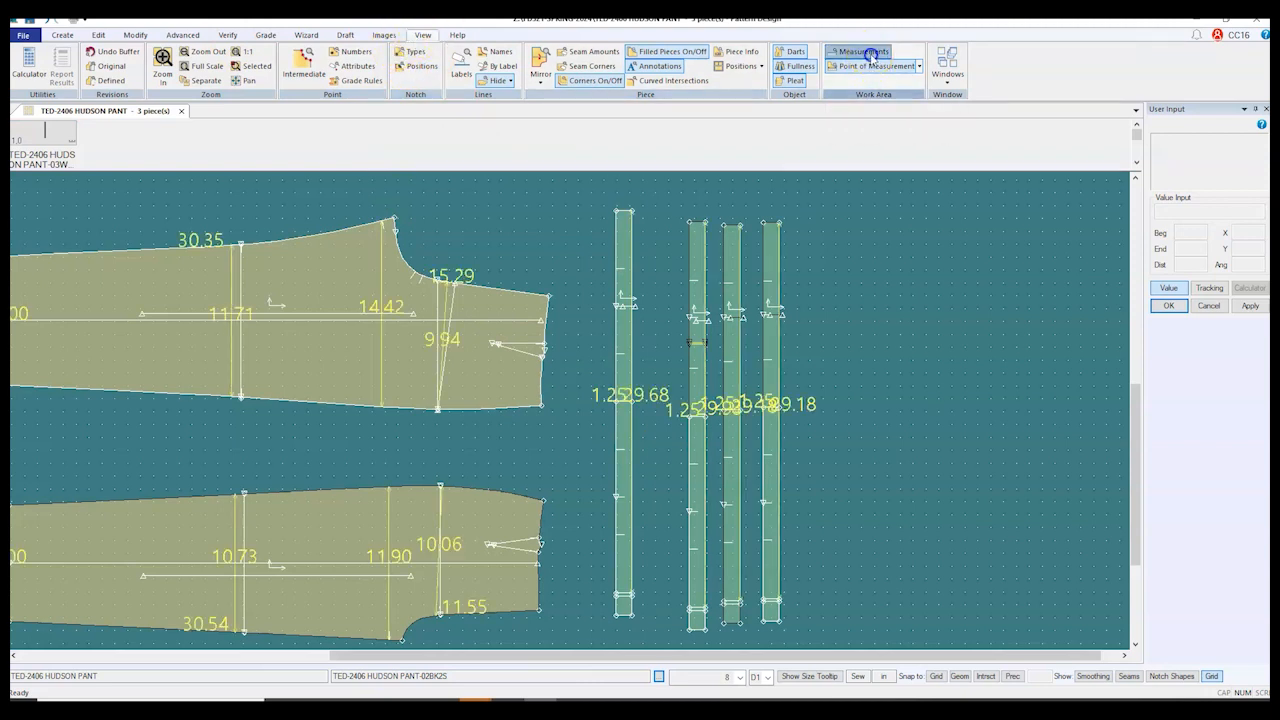
pyautogui.scroll(1, 597, 345)
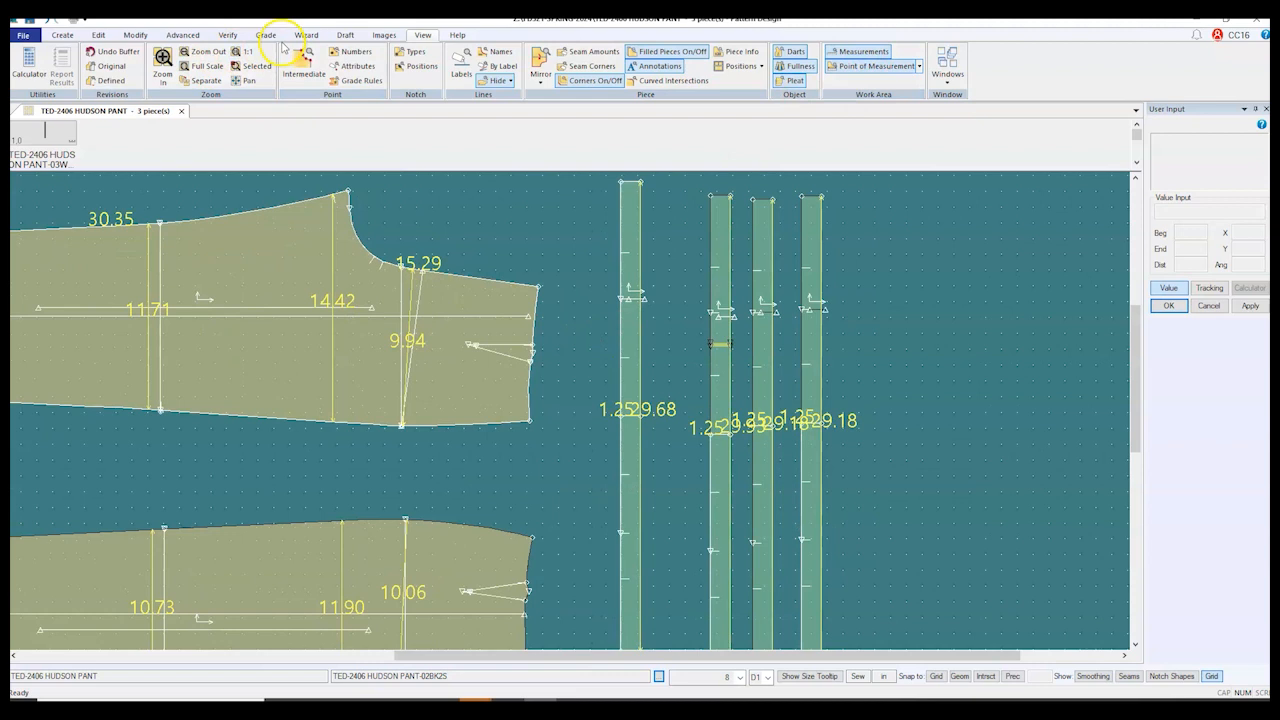
pyautogui.click(228, 35)
pyautogui.click(322, 82)
pyautogui.click(543, 320)
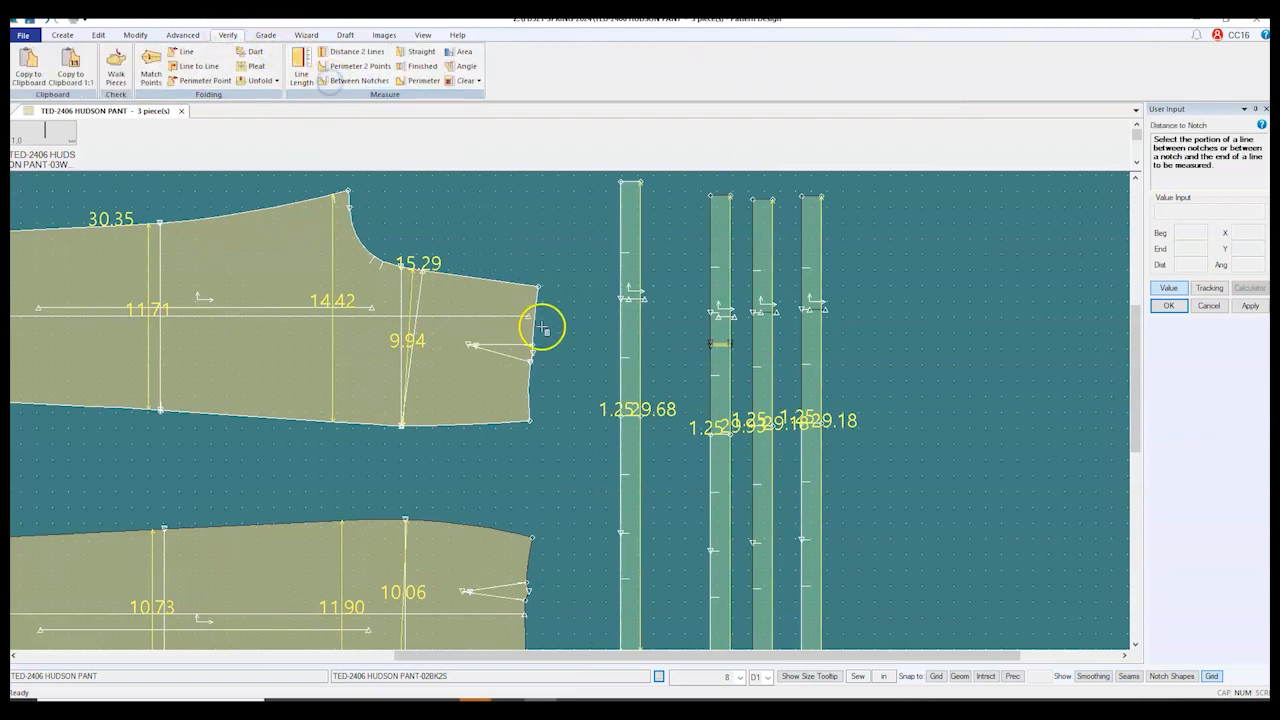
pyautogui.click(530, 397)
pyautogui.click(620, 212)
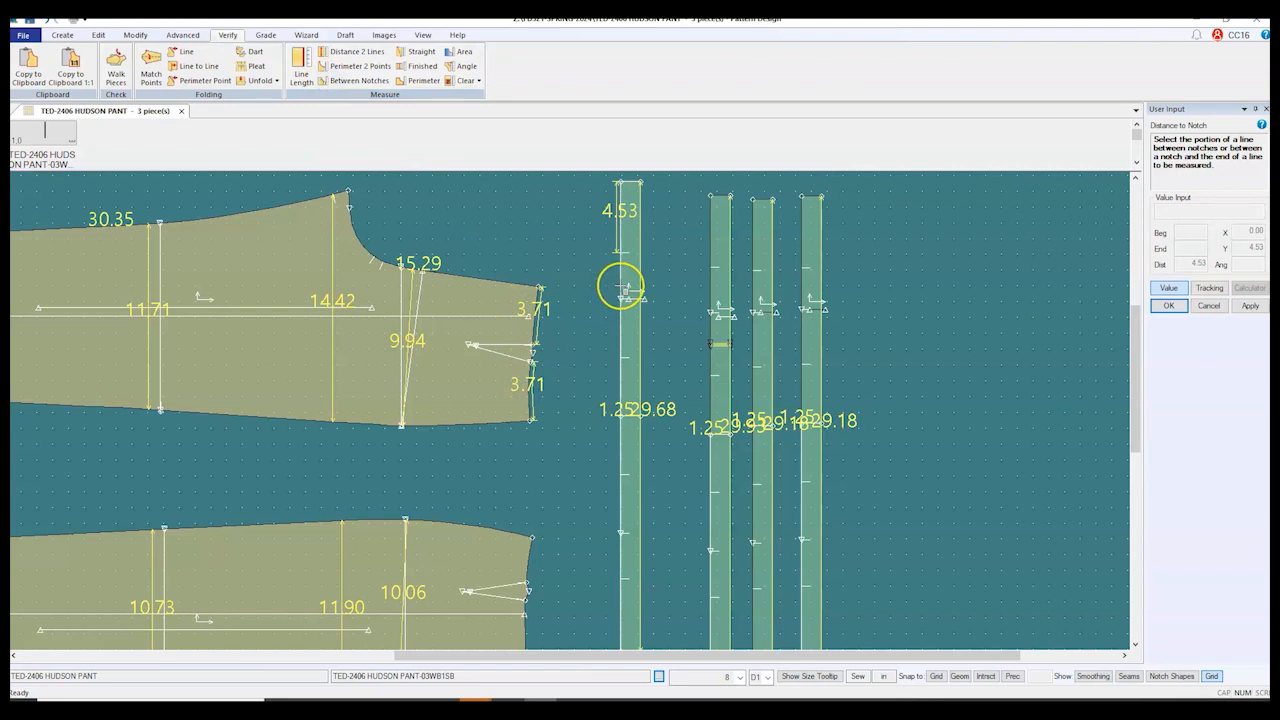
pyautogui.click(627, 293)
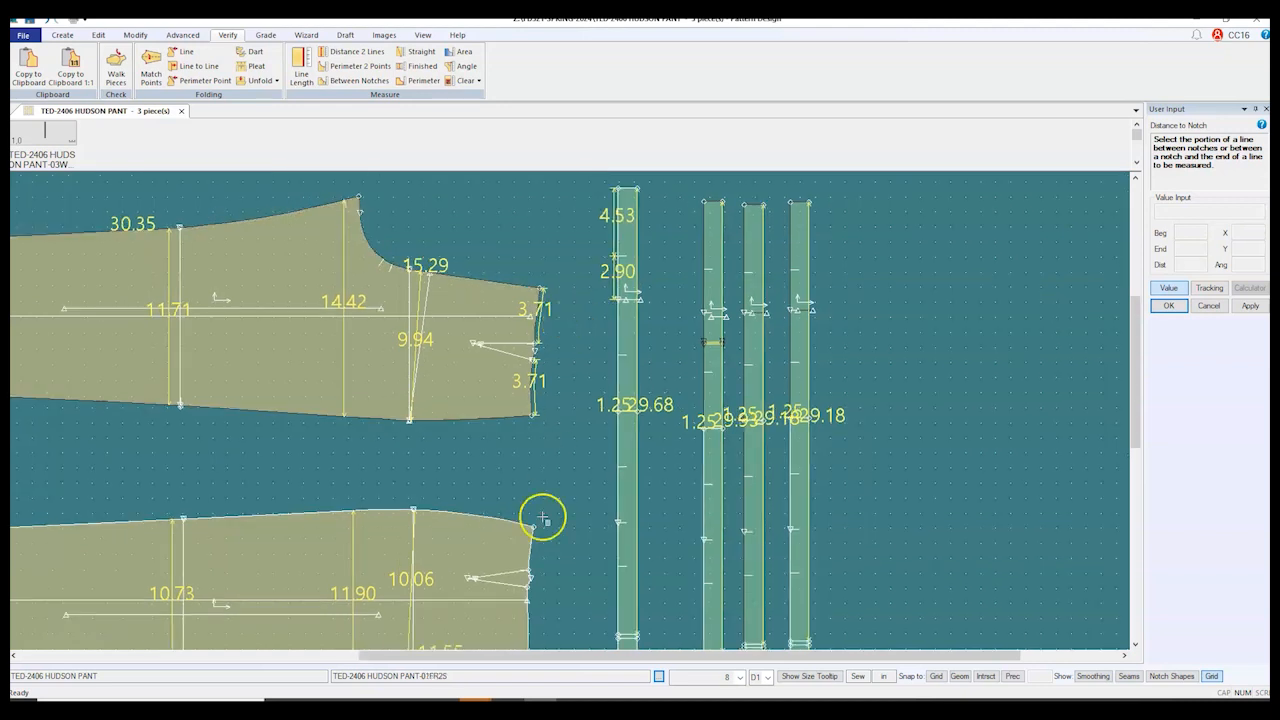
# - Measure the front pant's waist segments on both sides of the dart and end the notch measuring
pyautogui.click(525, 636)
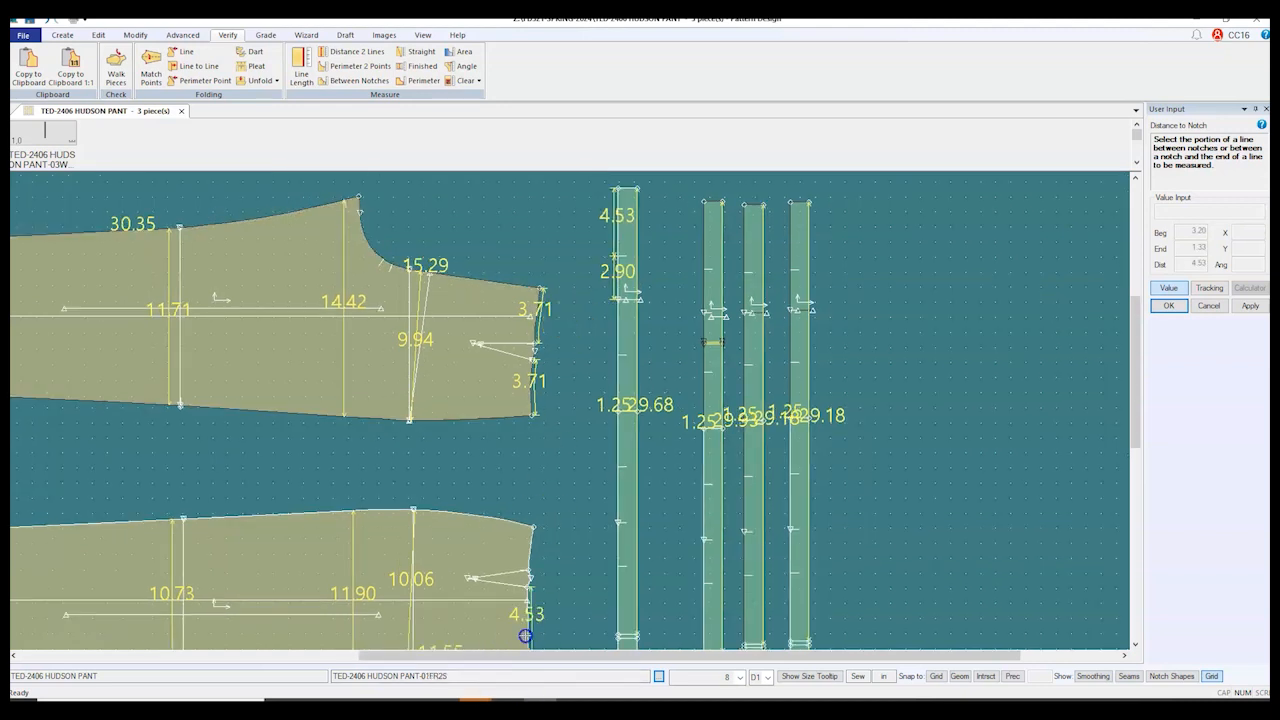
pyautogui.click(533, 548)
pyautogui.rightClick(514, 457)
pyautogui.click(471, 462)
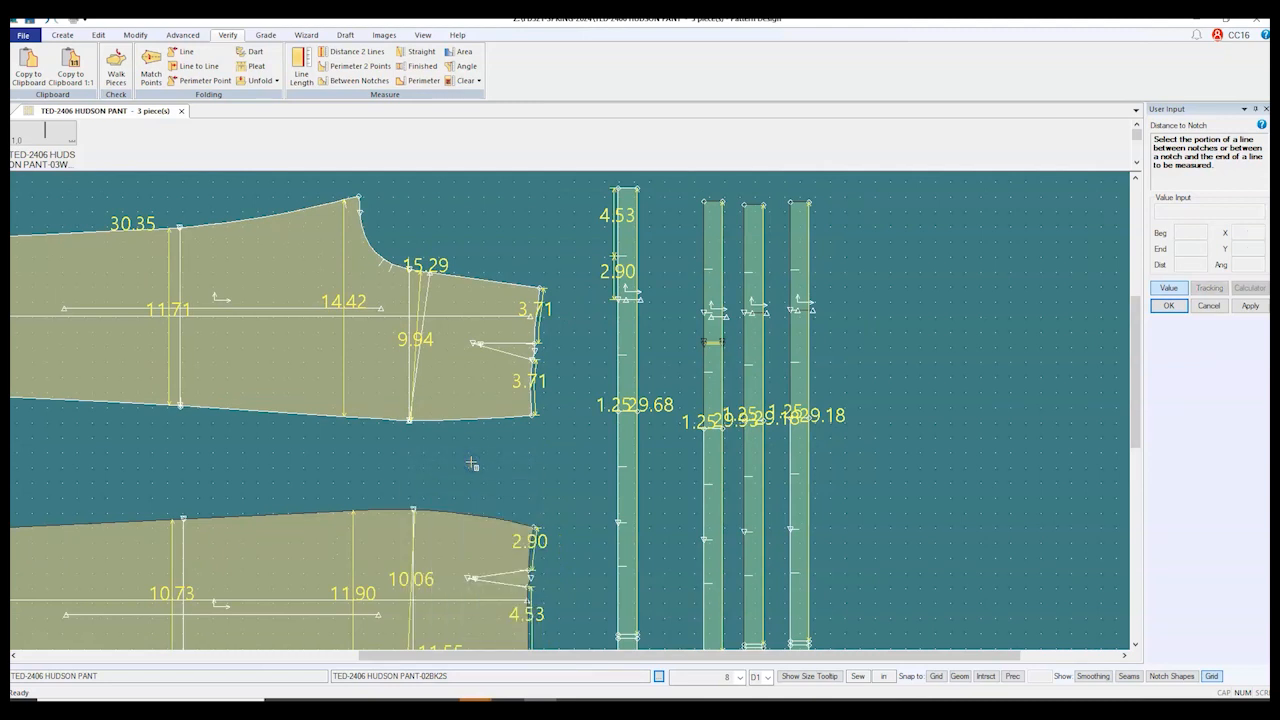
pyautogui.rightClick(692, 334)
pyautogui.click(692, 336)
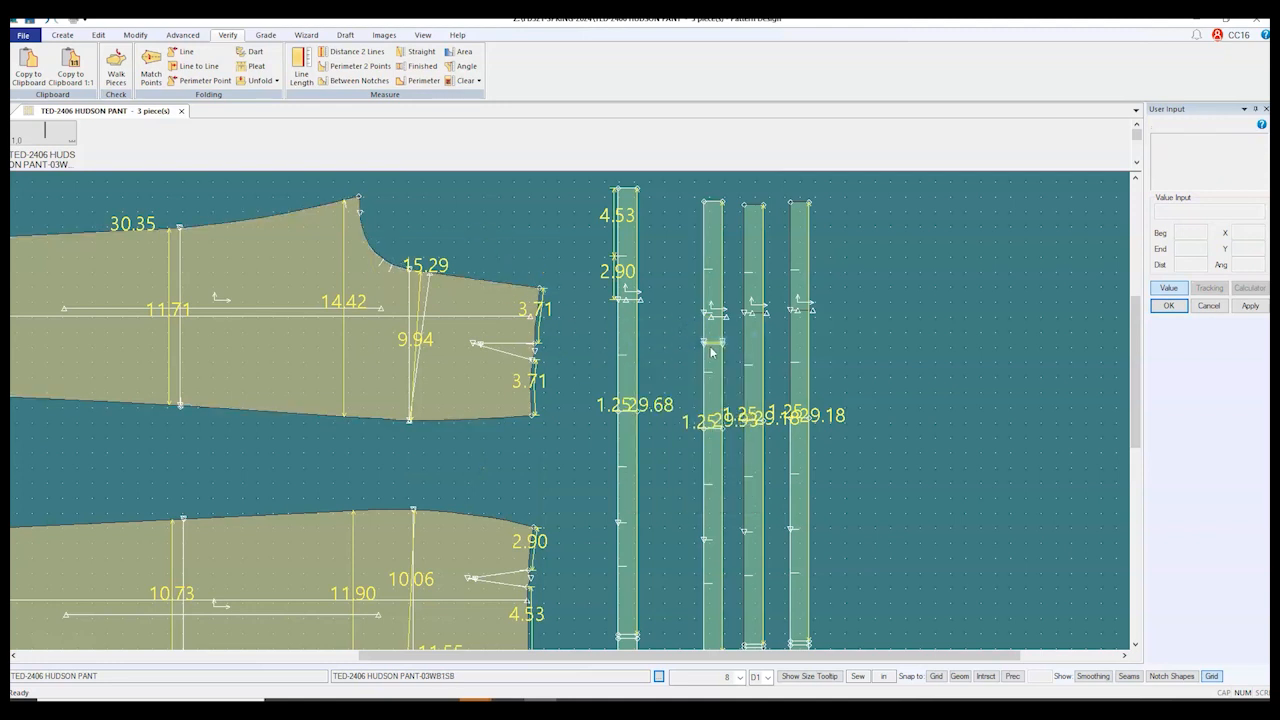
# - Delete the three extra waistband copies from the work area and reposition the remaining waistband slightly farther from the pant pieces
pyautogui.rightClick(712, 350)
pyautogui.click(742, 298)
pyautogui.rightClick(753, 306)
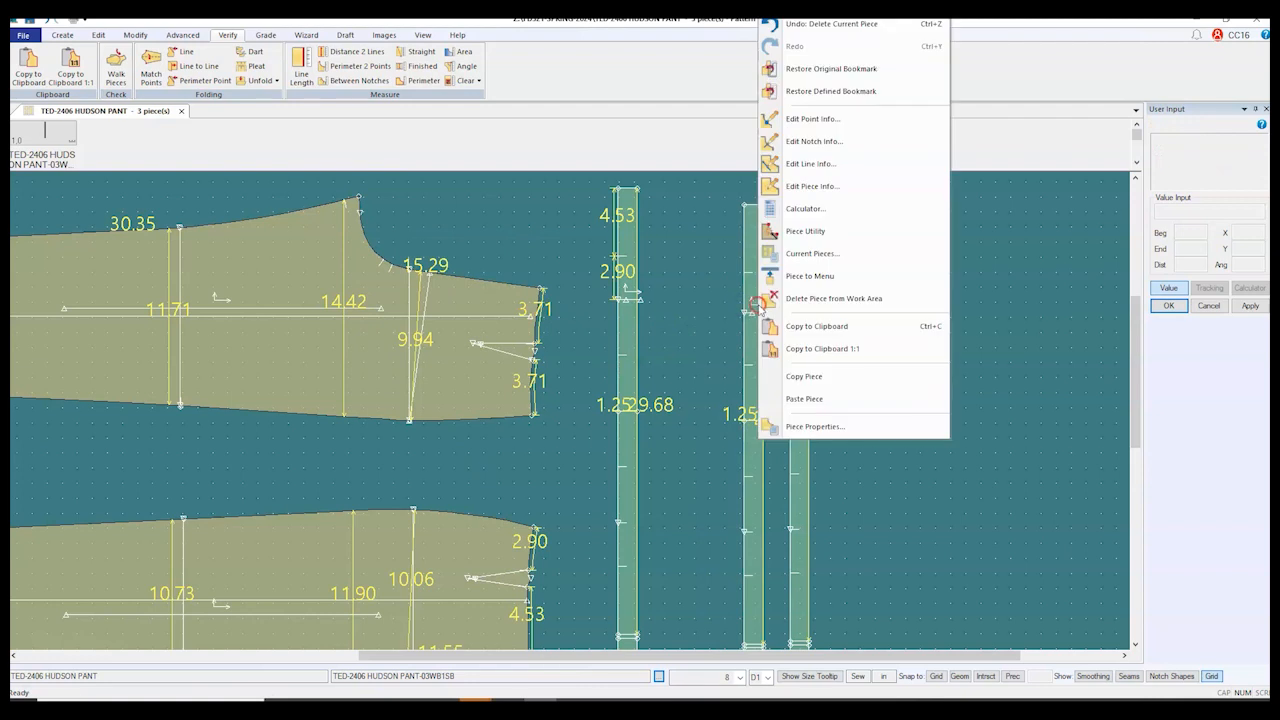
pyautogui.click(790, 298)
pyautogui.rightClick(789, 298)
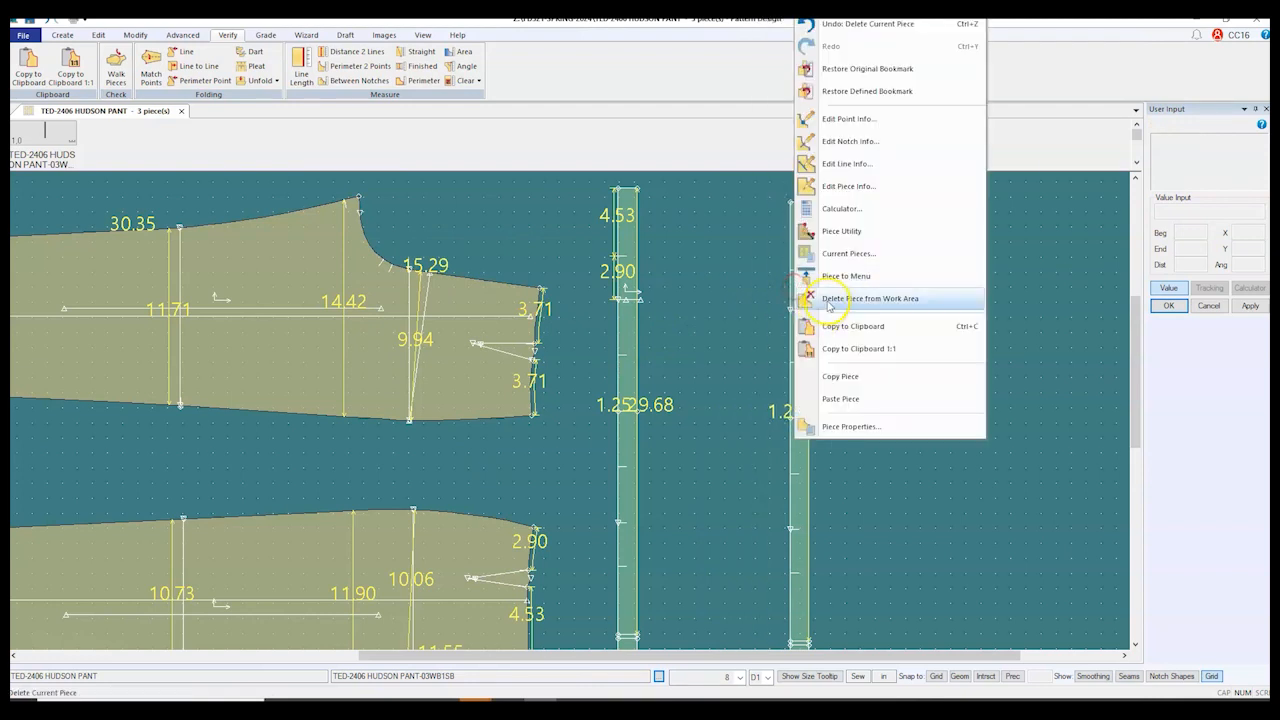
pyautogui.click(829, 306)
pyautogui.moveTo(623, 371); pyautogui.dragTo(676, 374)
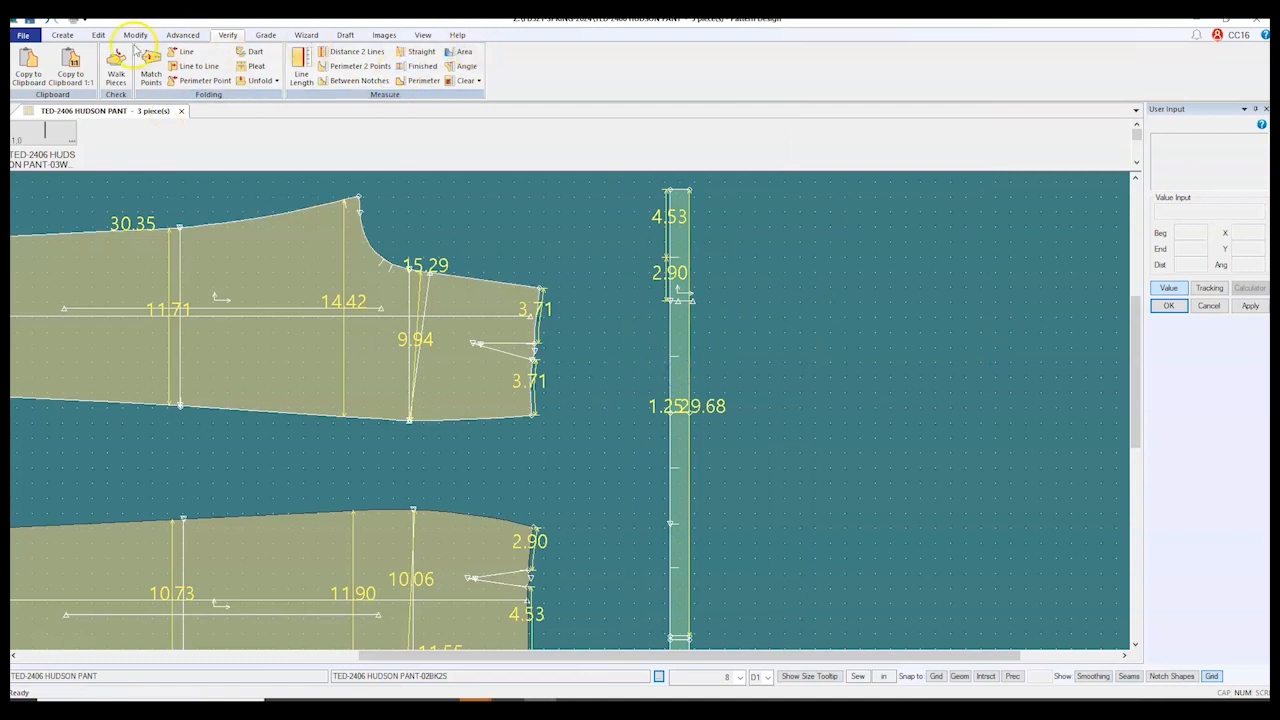
# - Define a bookmark of the remaining waistband piece
pyautogui.click(60, 35)
pyautogui.click(619, 66)
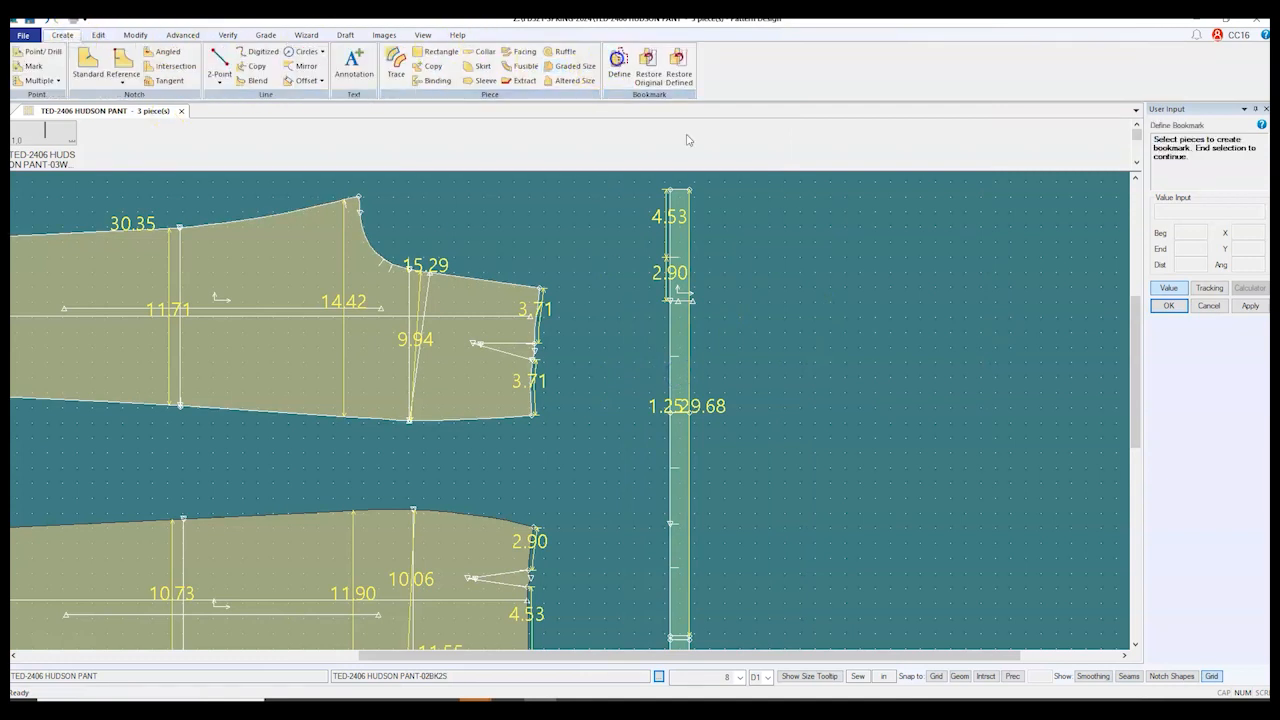
pyautogui.click(684, 217)
pyautogui.rightClick(684, 217)
pyautogui.click(685, 217)
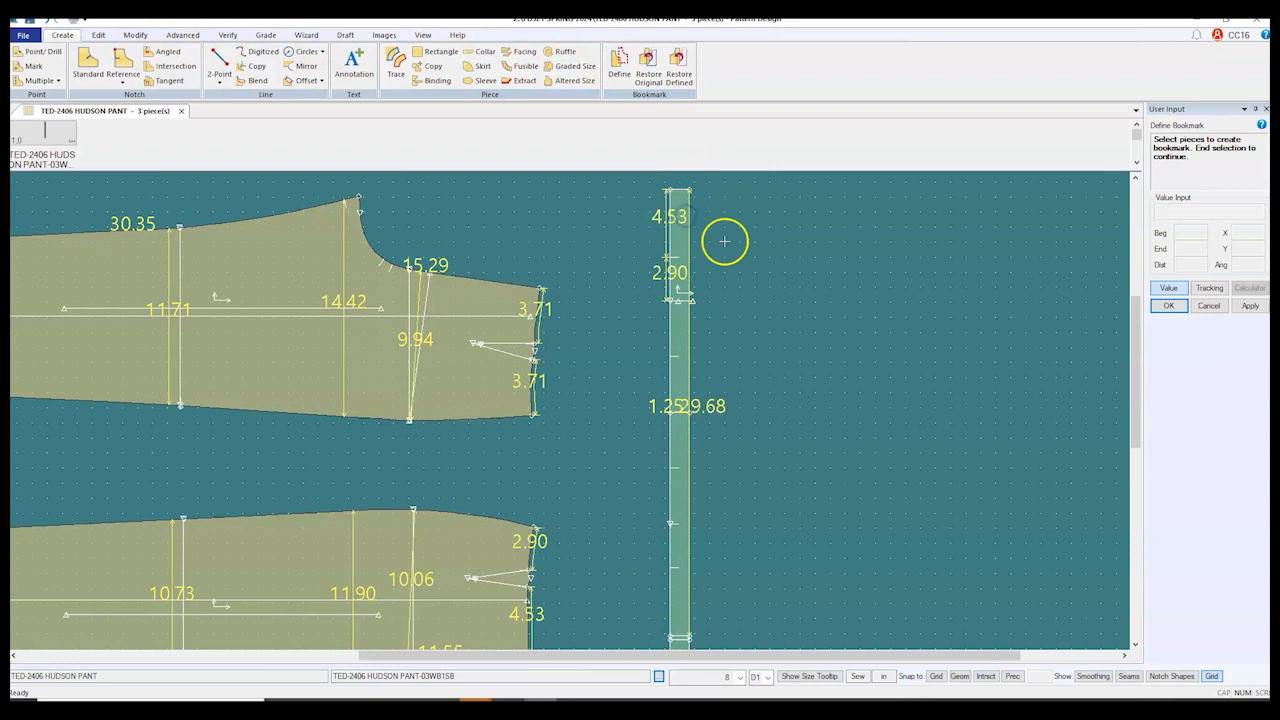
pyautogui.rightClick(725, 241)
pyautogui.click(726, 242)
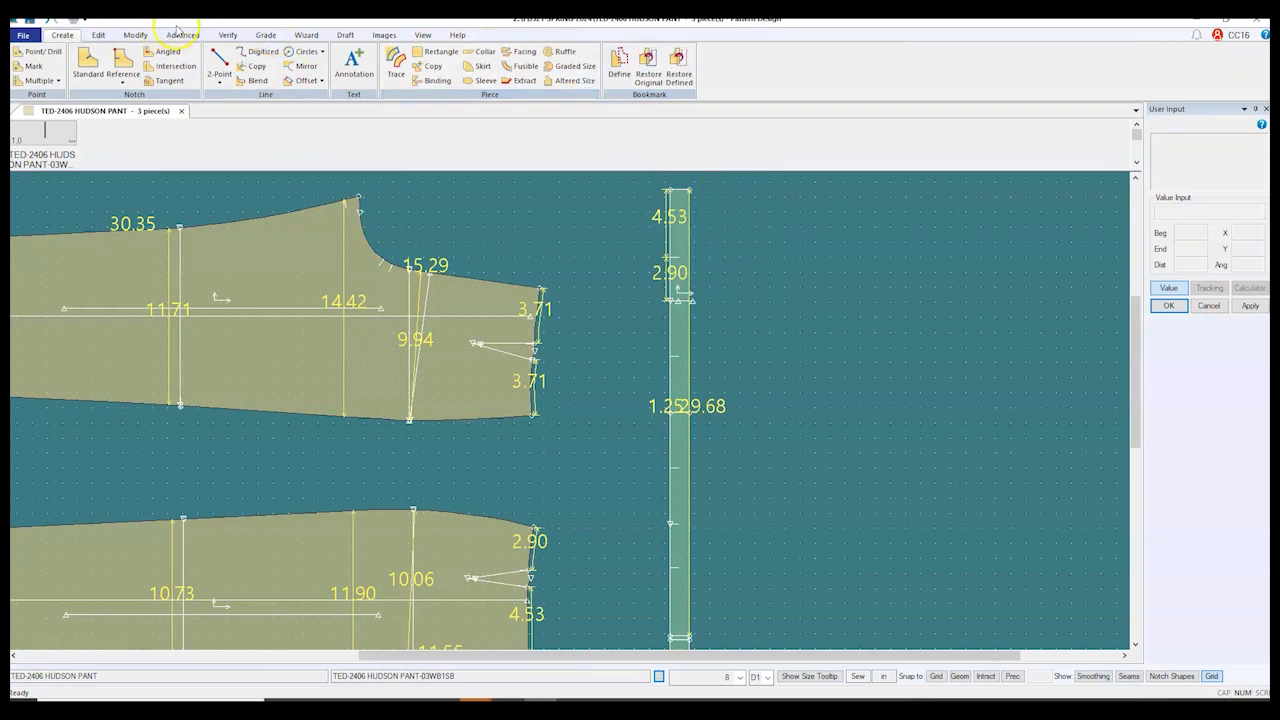
# - Hide the measurements in the work area, leaving the waistband and the pant pieces' waist ends in view
pyautogui.click(228, 35)
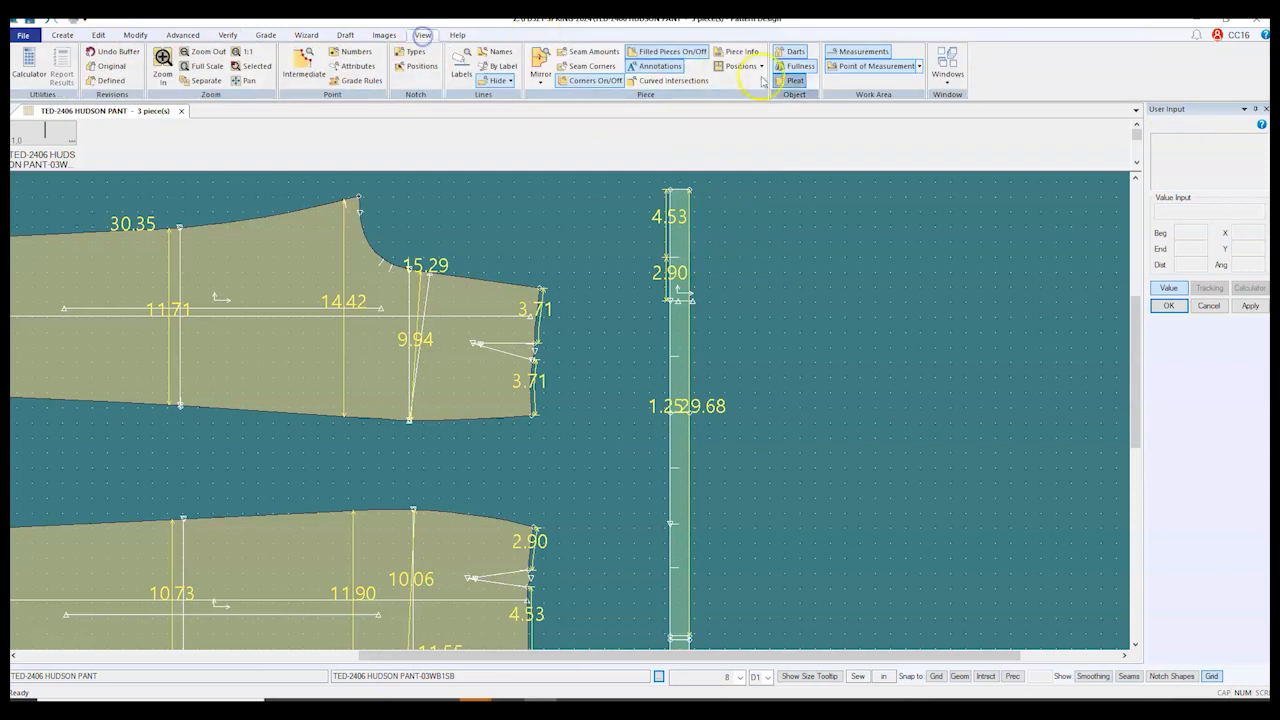
pyautogui.click(860, 51)
pyautogui.moveTo(694, 360); pyautogui.dragTo(666, 428)
pyautogui.scroll(1, 667, 484)
pyautogui.scroll(1, 667, 484)
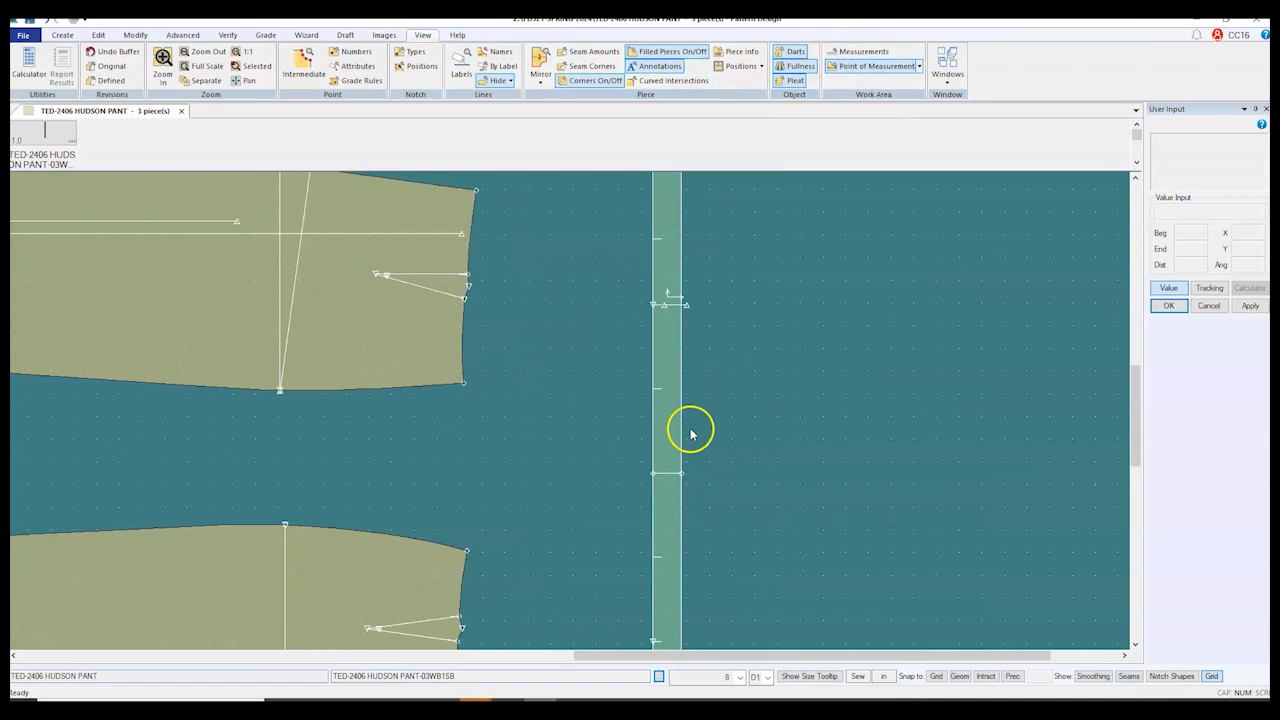
pyautogui.scroll(-2, 689, 429)
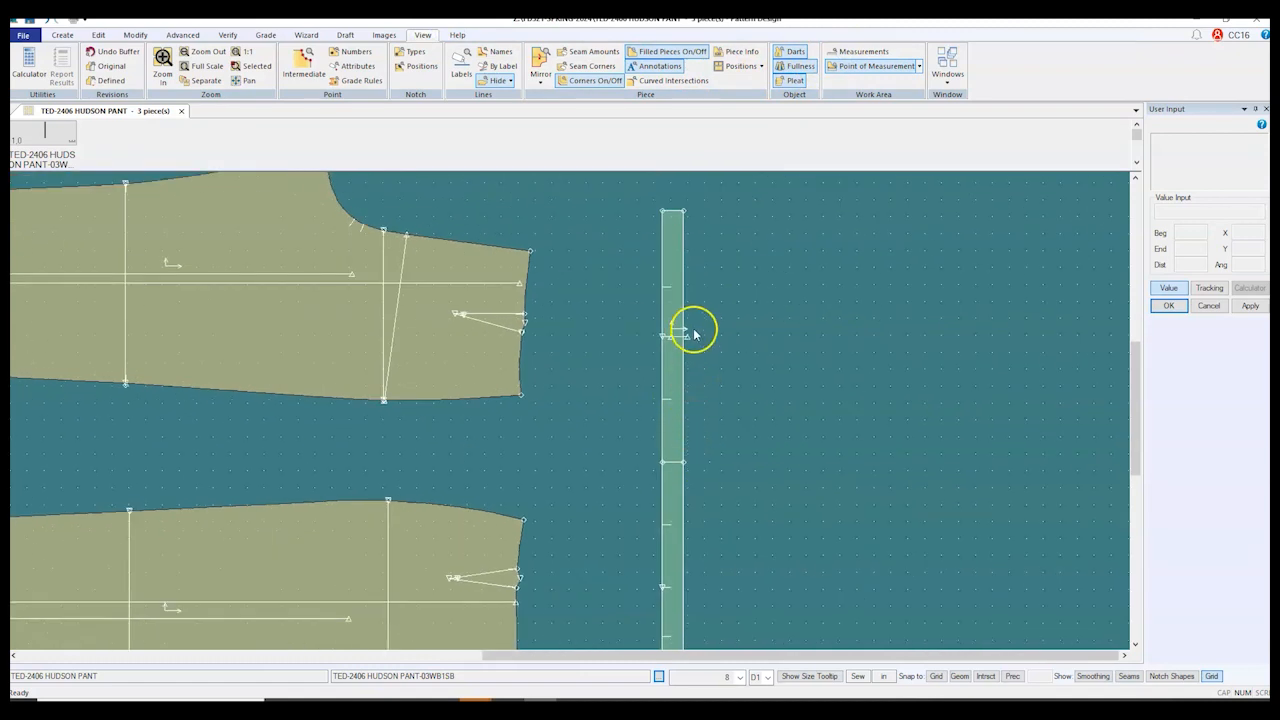
# - Shorten the waistband with Move Point by shifting its upper end, first notch and second notch line down, with an X distance of 0
pyautogui.click(135, 35)
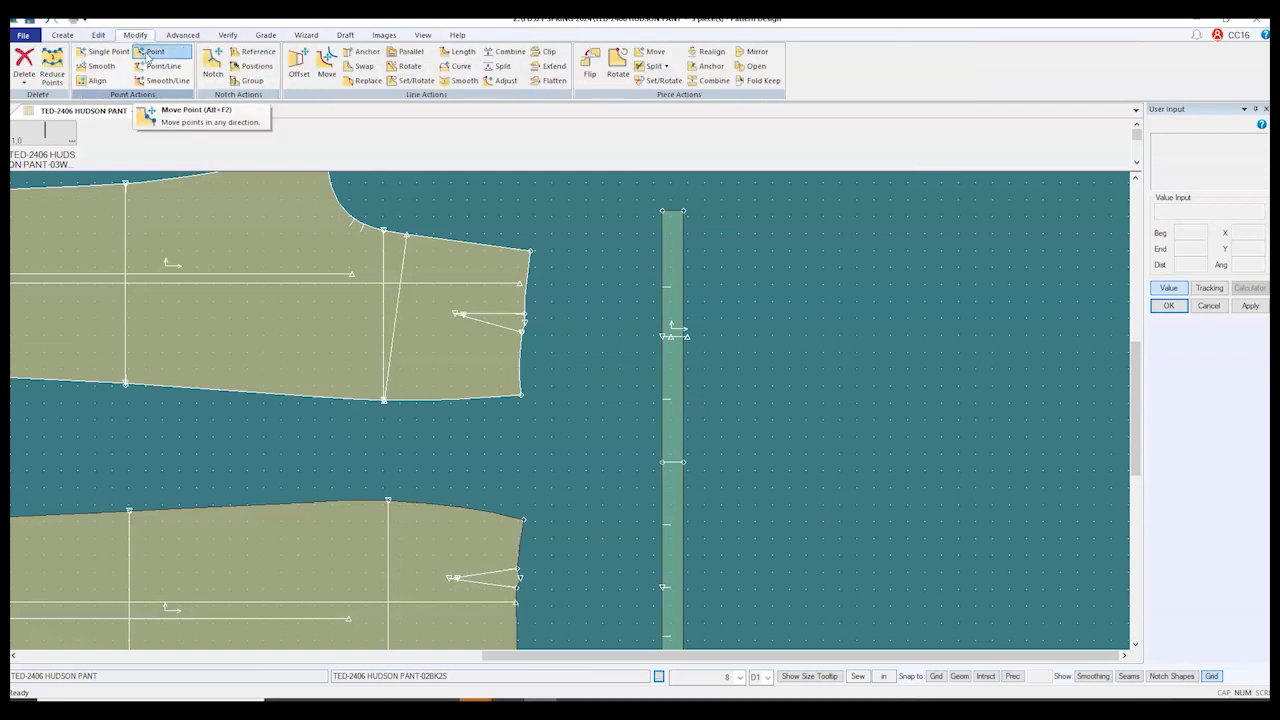
pyautogui.click(150, 52)
pyautogui.click(663, 194)
pyautogui.moveTo(626, 189); pyautogui.dragTo(690, 366)
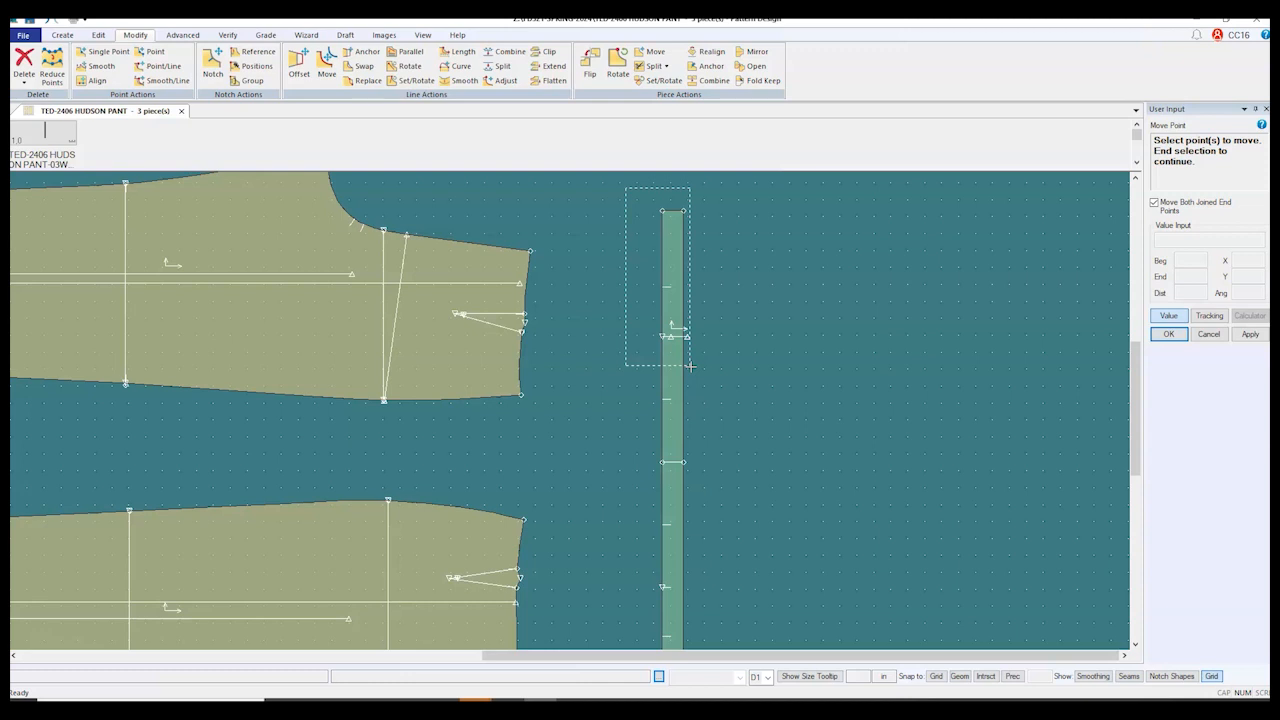
pyautogui.moveTo(690, 366); pyautogui.dragTo(714, 371)
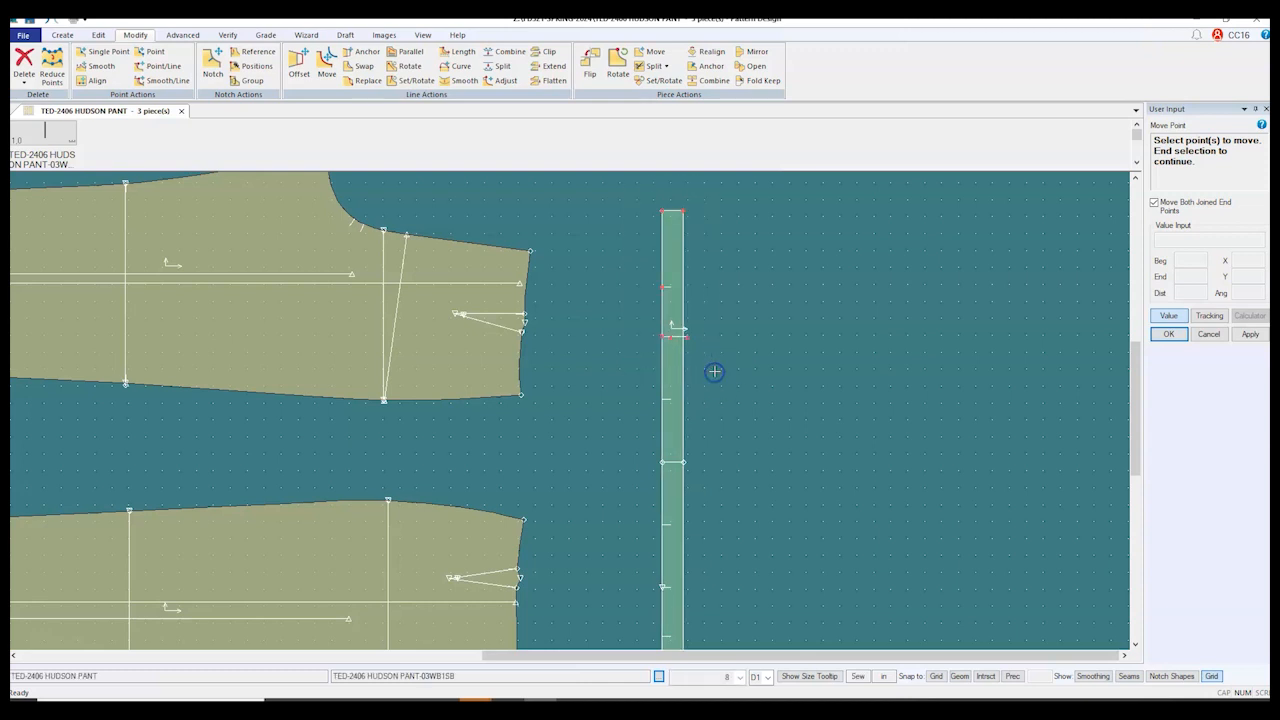
pyautogui.rightClick(742, 298)
pyautogui.click(740, 298)
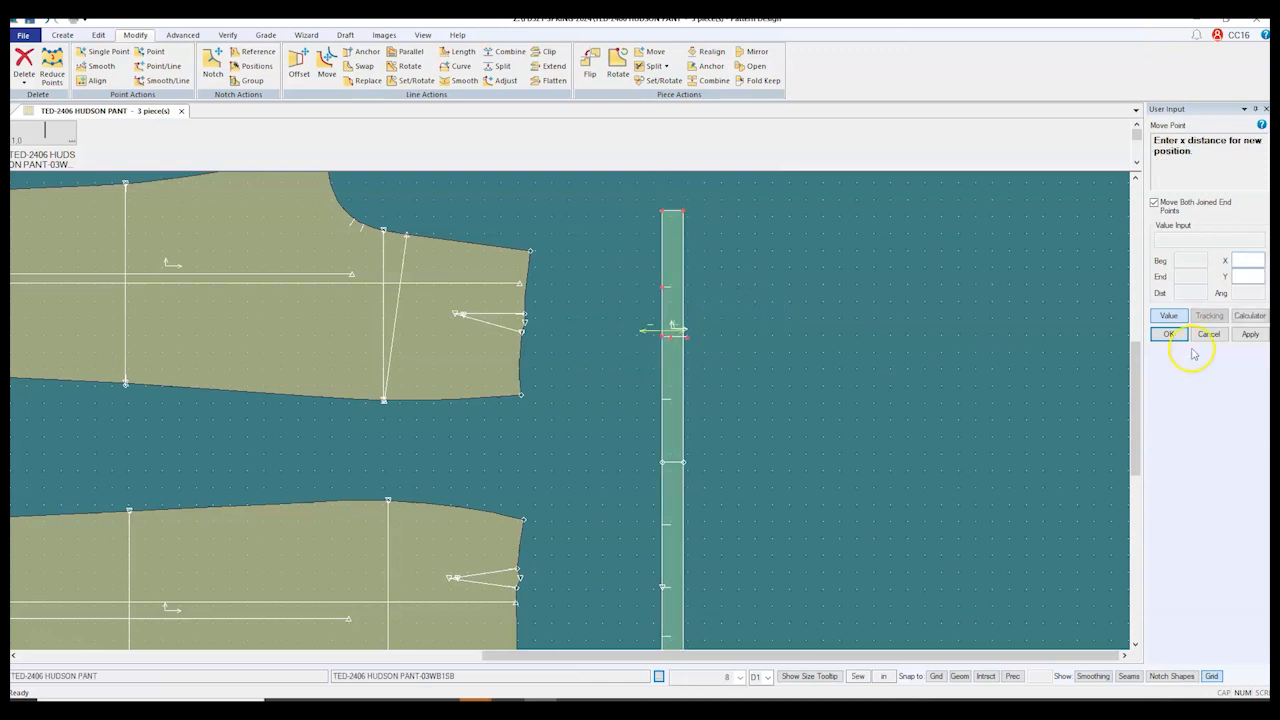
pyautogui.write('0')
pyautogui.press('Return')
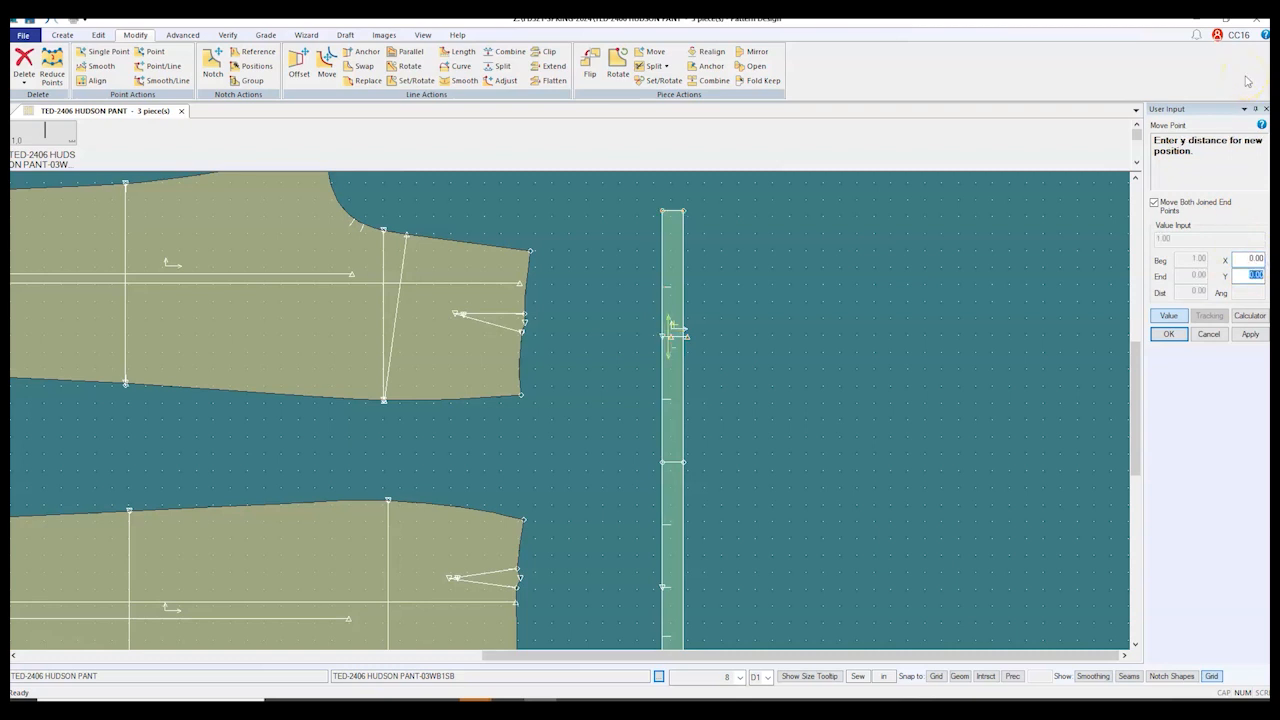
pyautogui.write('0')
pyautogui.press('Return')
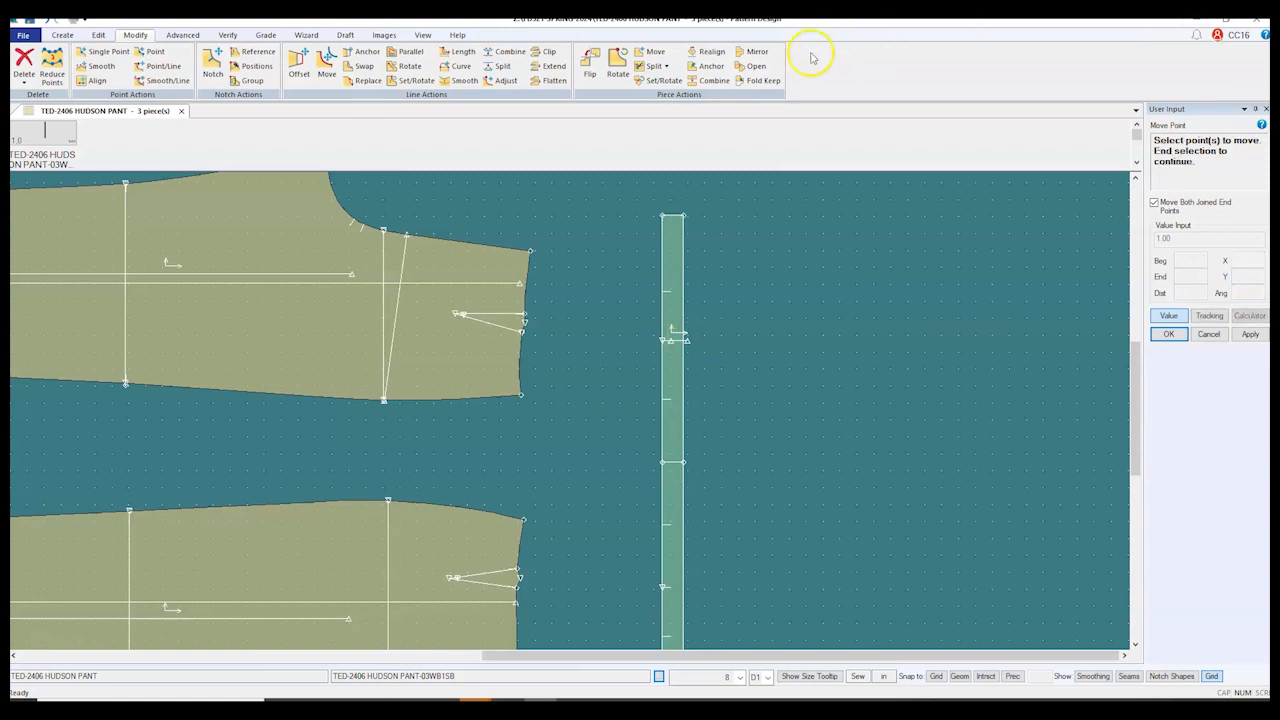
# - Move the waistband's upper end points and first notch by X 0 and Y -0.25, and end the Move Point command
pyautogui.moveTo(629, 195); pyautogui.dragTo(740, 317)
pyautogui.rightClick(740, 314)
pyautogui.click(742, 308)
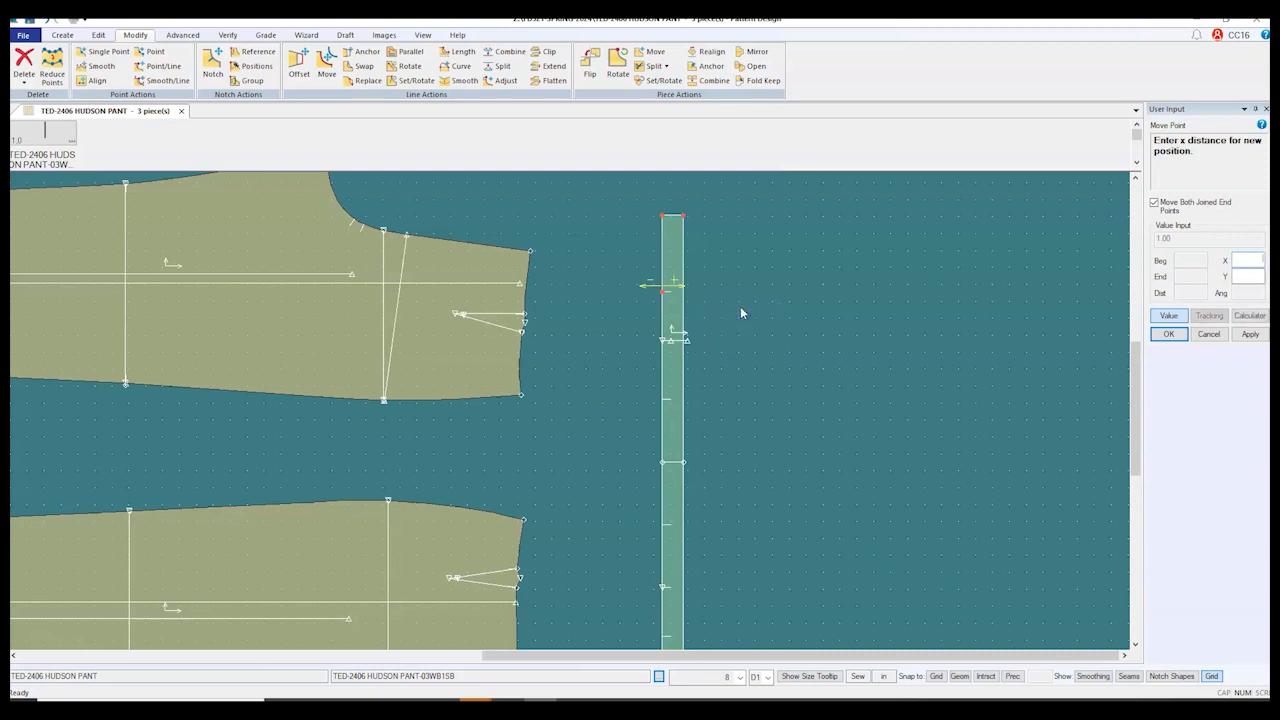
pyautogui.write('0')
pyautogui.press('Return')
pyautogui.press('BackSpace')
pyautogui.write('-.25')
pyautogui.press('Return')
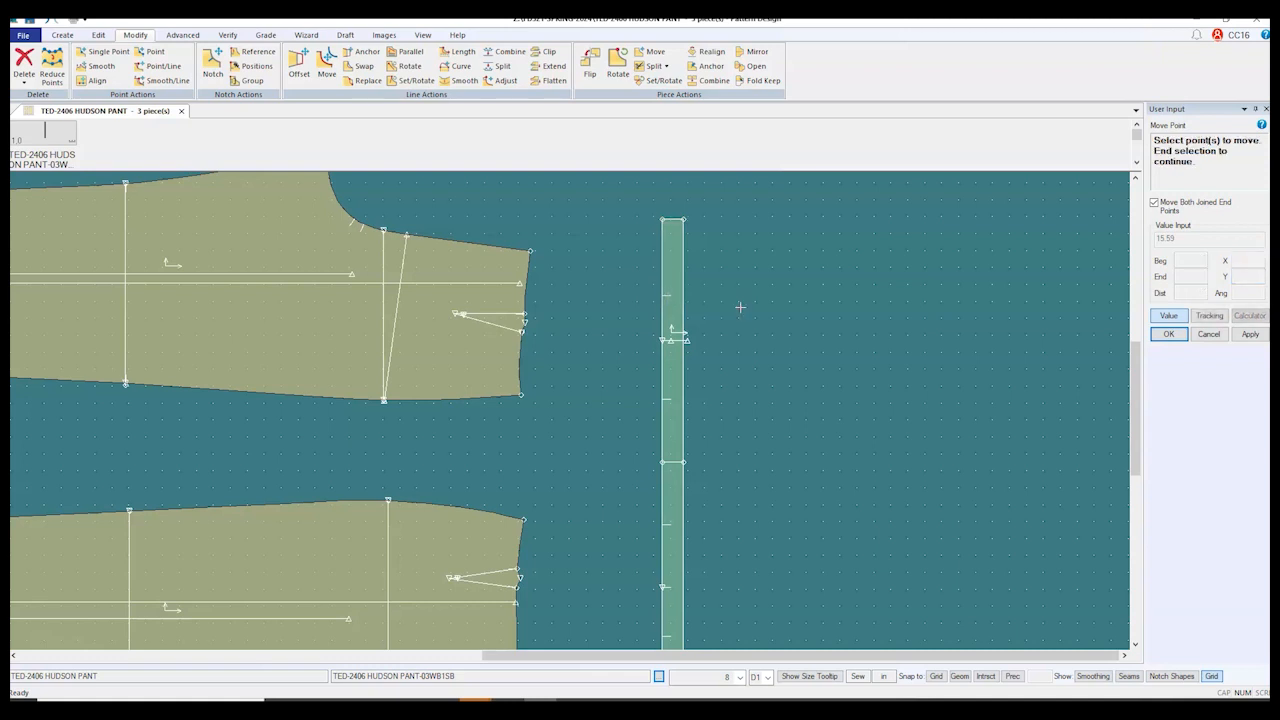
pyautogui.rightClick(732, 254)
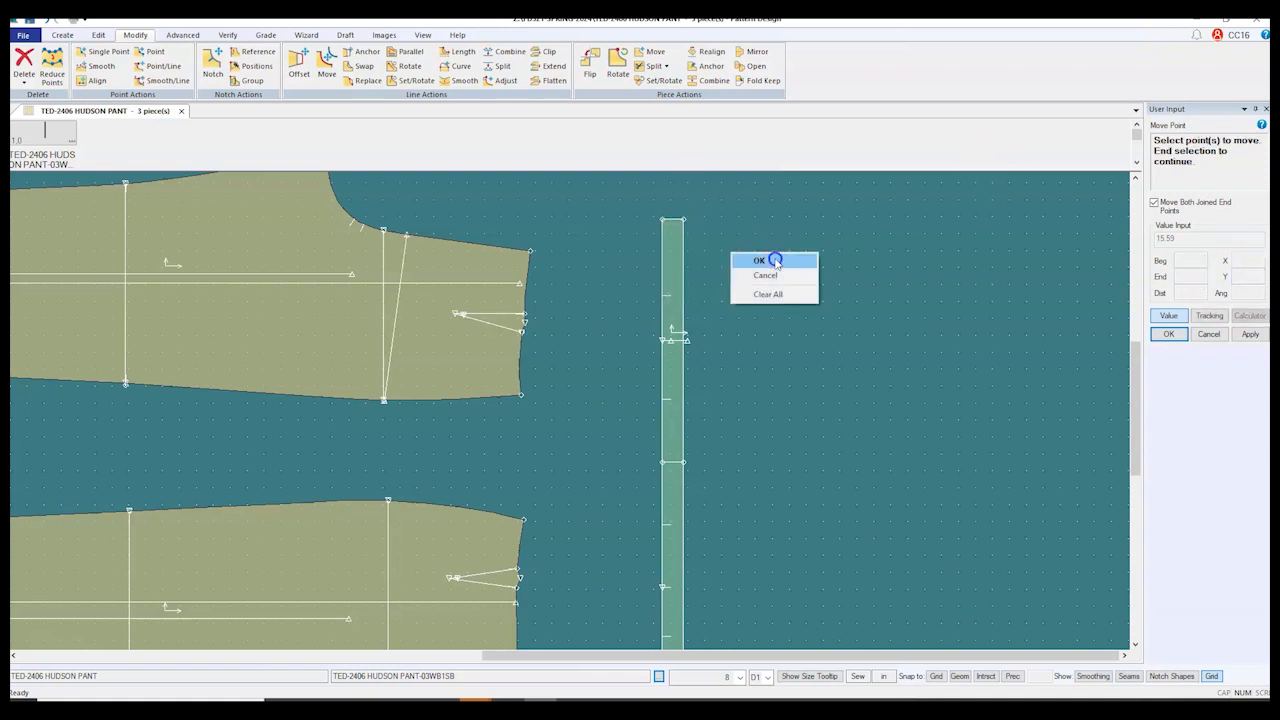
pyautogui.click(776, 261)
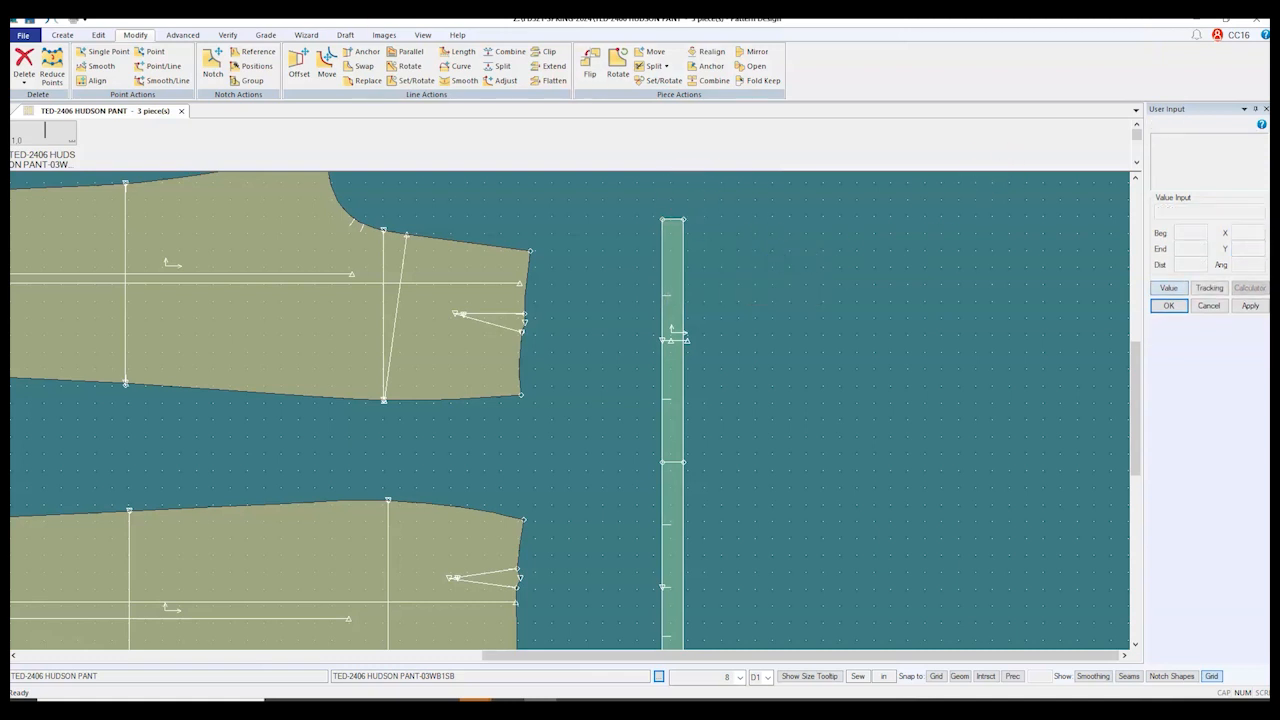
# - Show the waistband's defined bookmark and compare the shortened upper end and notches with it
pyautogui.click(423, 35)
pyautogui.click(110, 80)
pyautogui.click(681, 286)
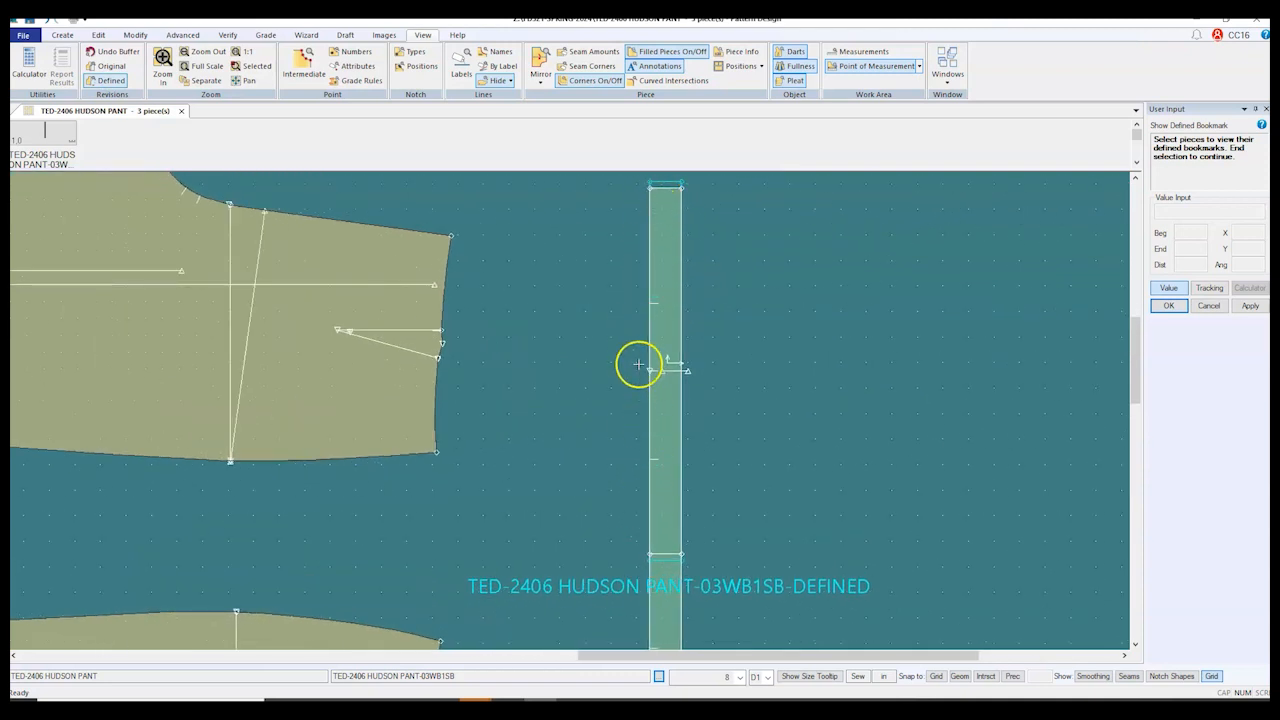
pyautogui.scroll(-1, 638, 364)
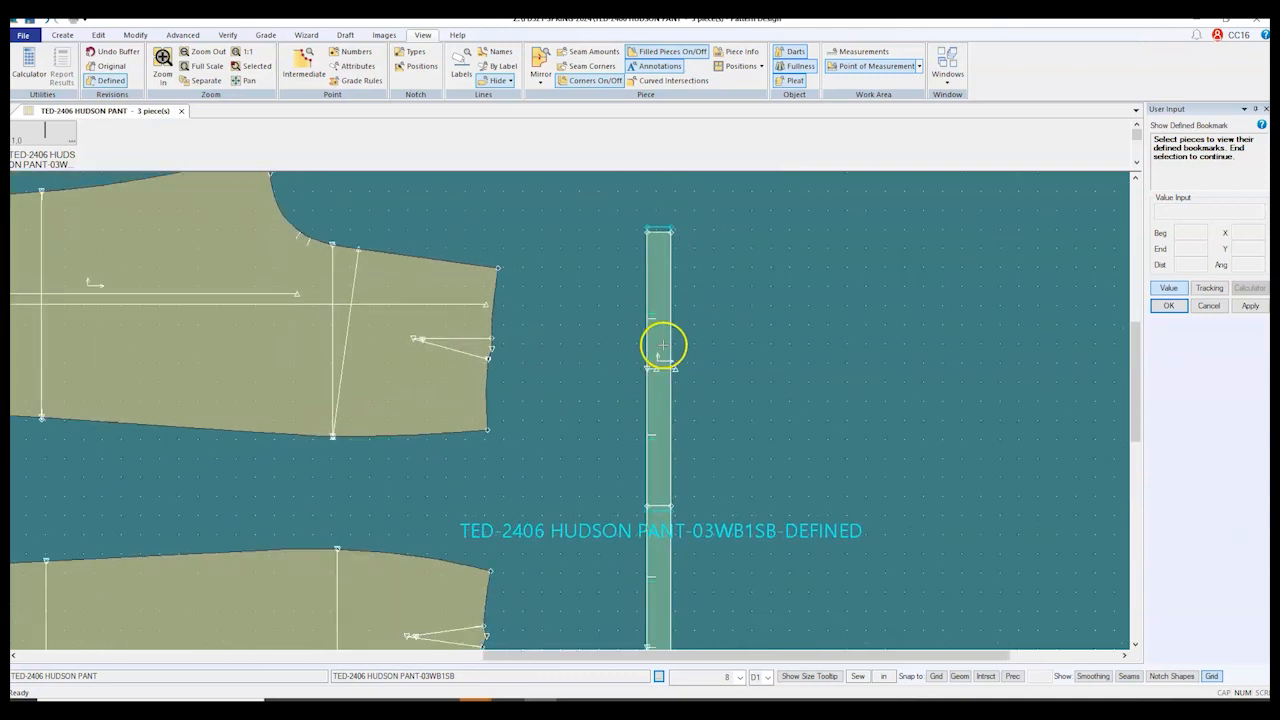
pyautogui.click(586, 279)
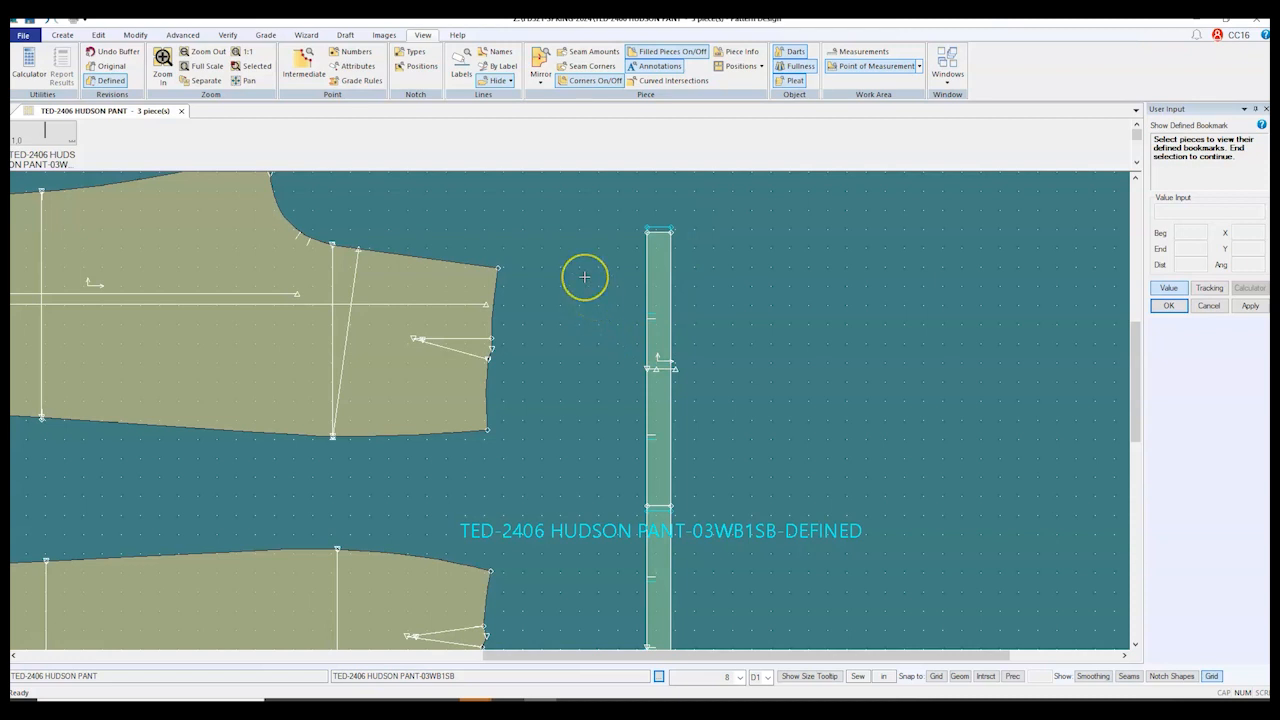
pyautogui.rightClick(586, 279)
pyautogui.click(586, 280)
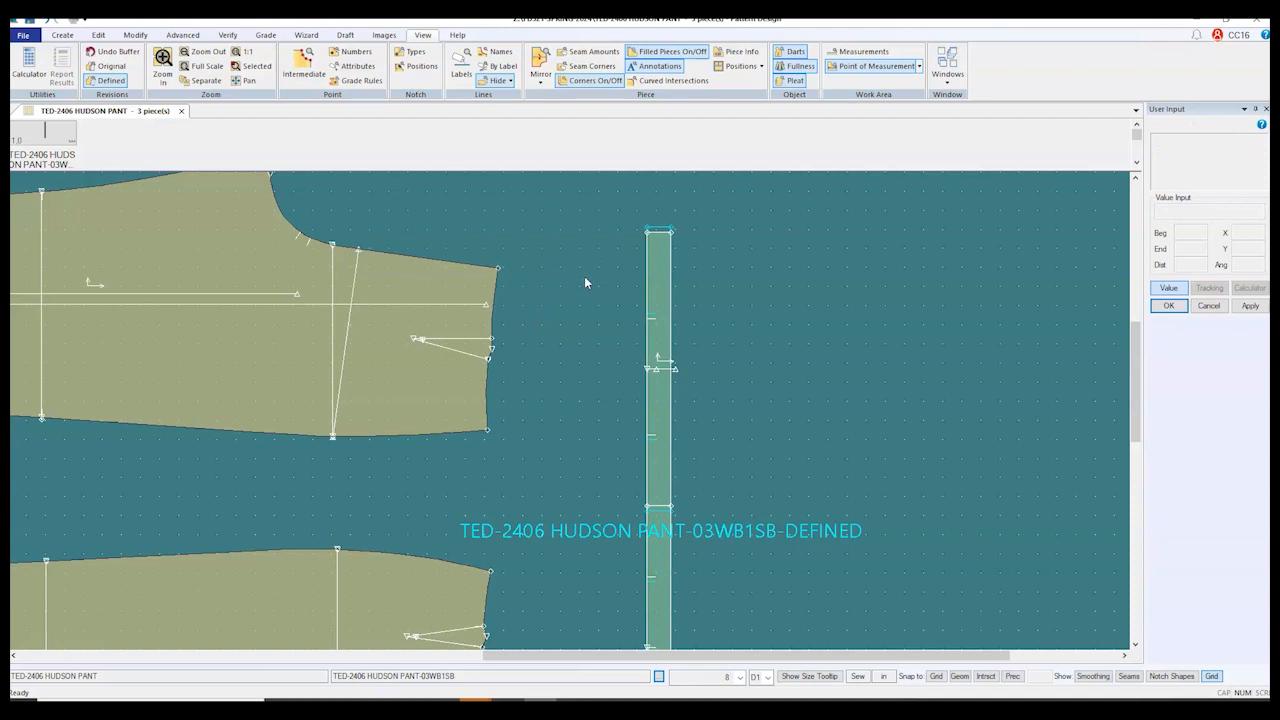
# - Try to reposition the shortened waistband in the work area, and close the application error dialog
pyautogui.scroll(-2, 434, 209)
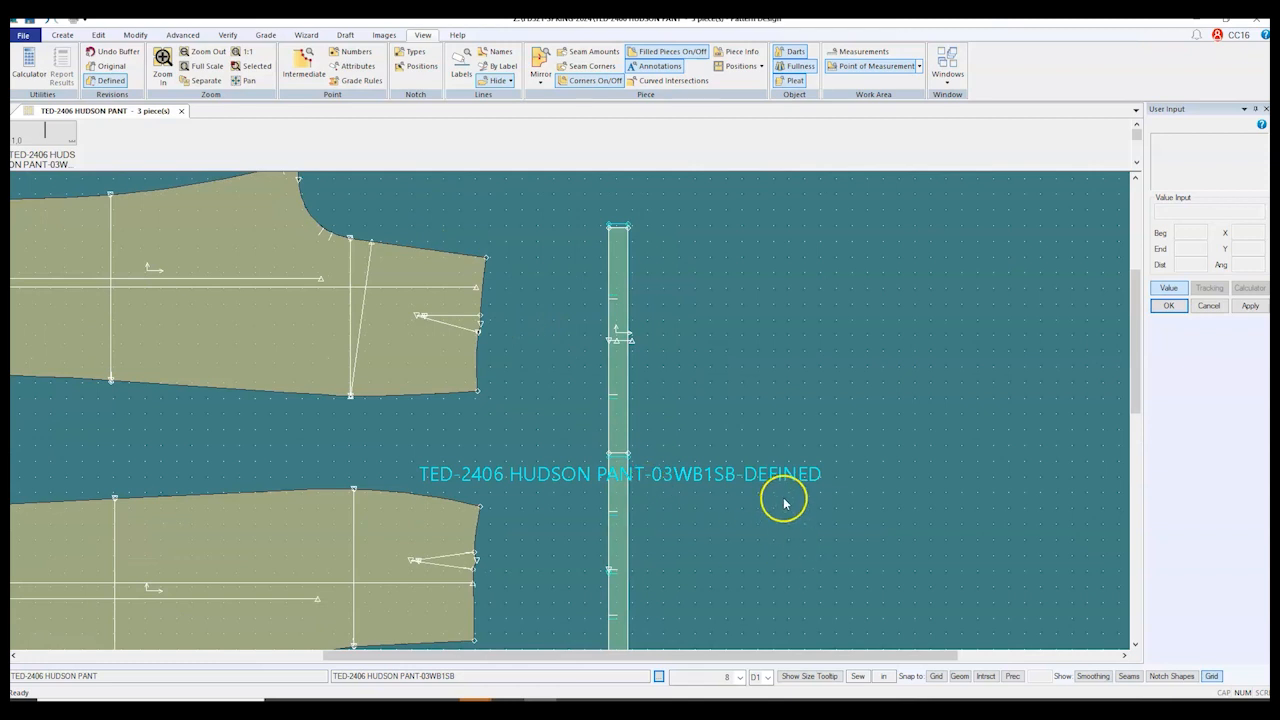
pyautogui.click(619, 258)
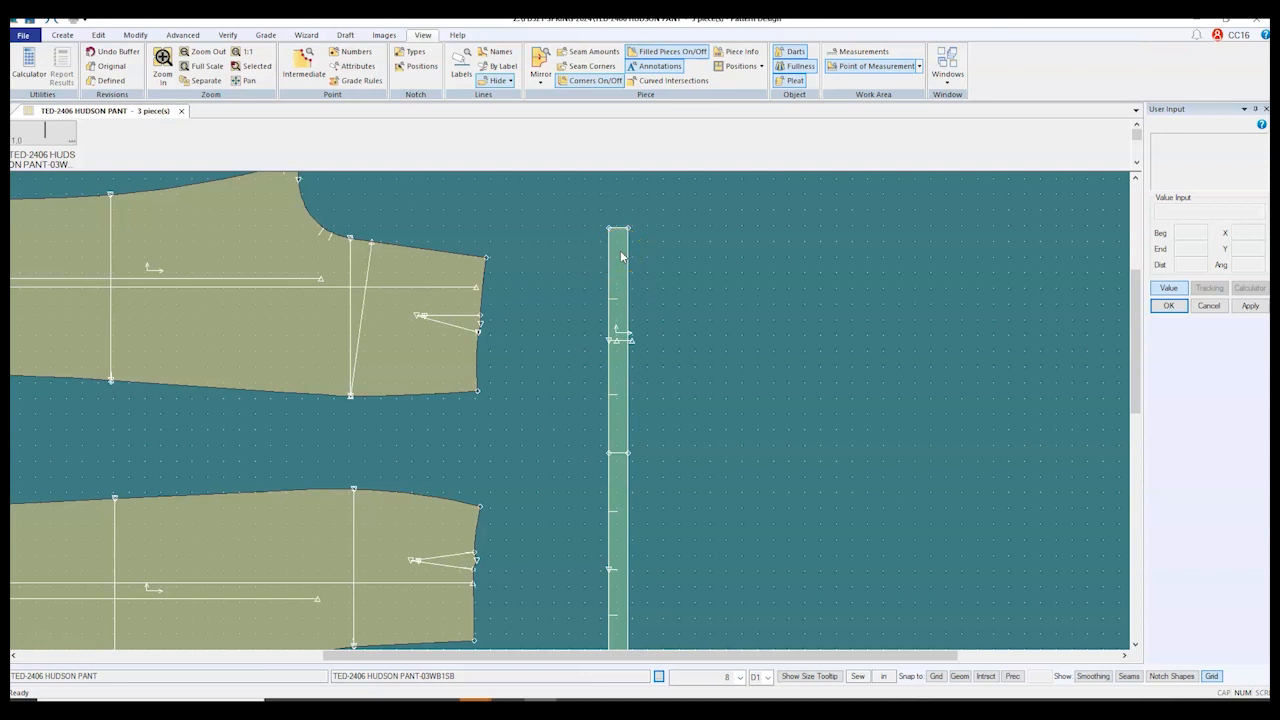
pyautogui.click(614, 394)
pyautogui.click(623, 300)
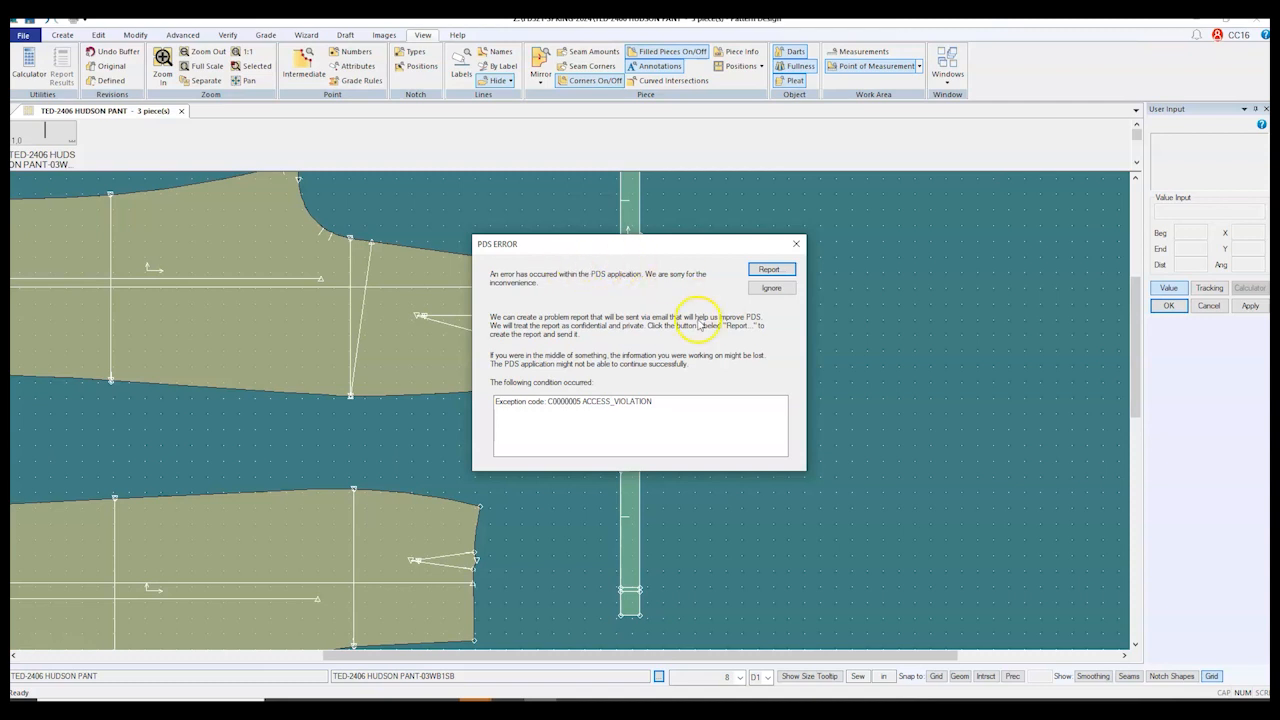
pyautogui.click(797, 245)
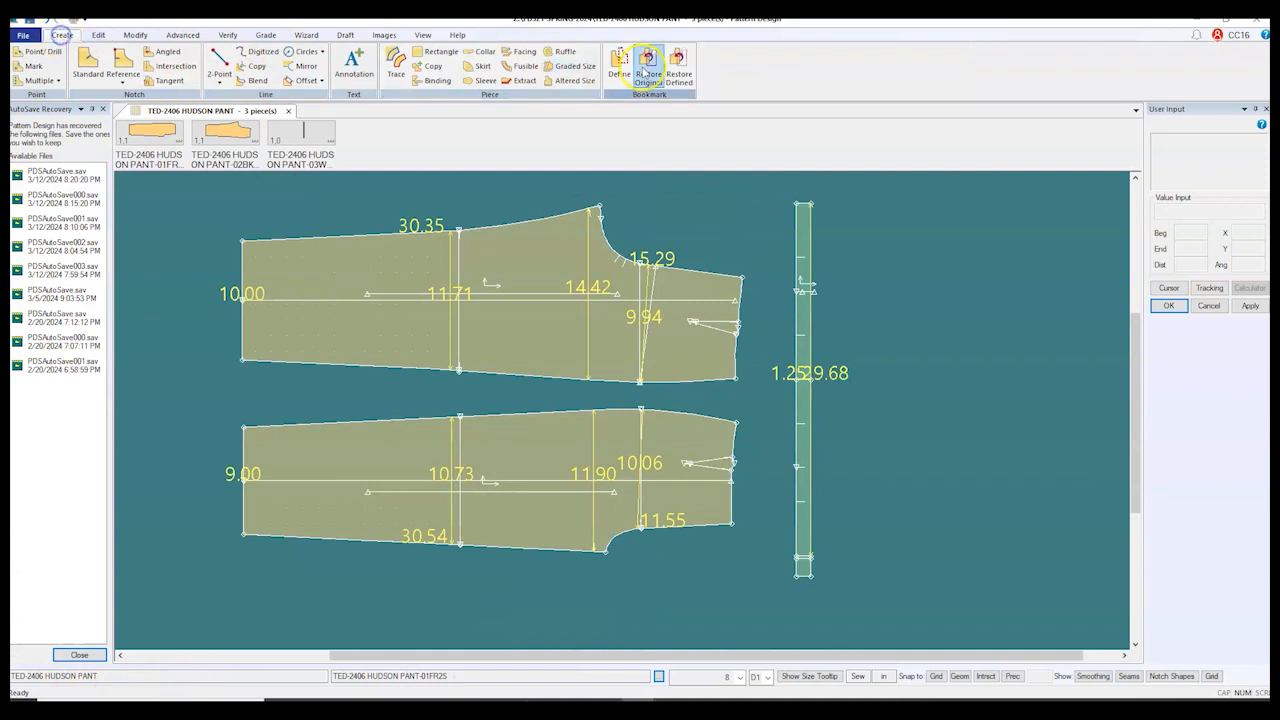
# - Define bookmarks for the back pant, front pant and waistband pieces
pyautogui.click(621, 70)
pyautogui.click(551, 285)
pyautogui.click(545, 450)
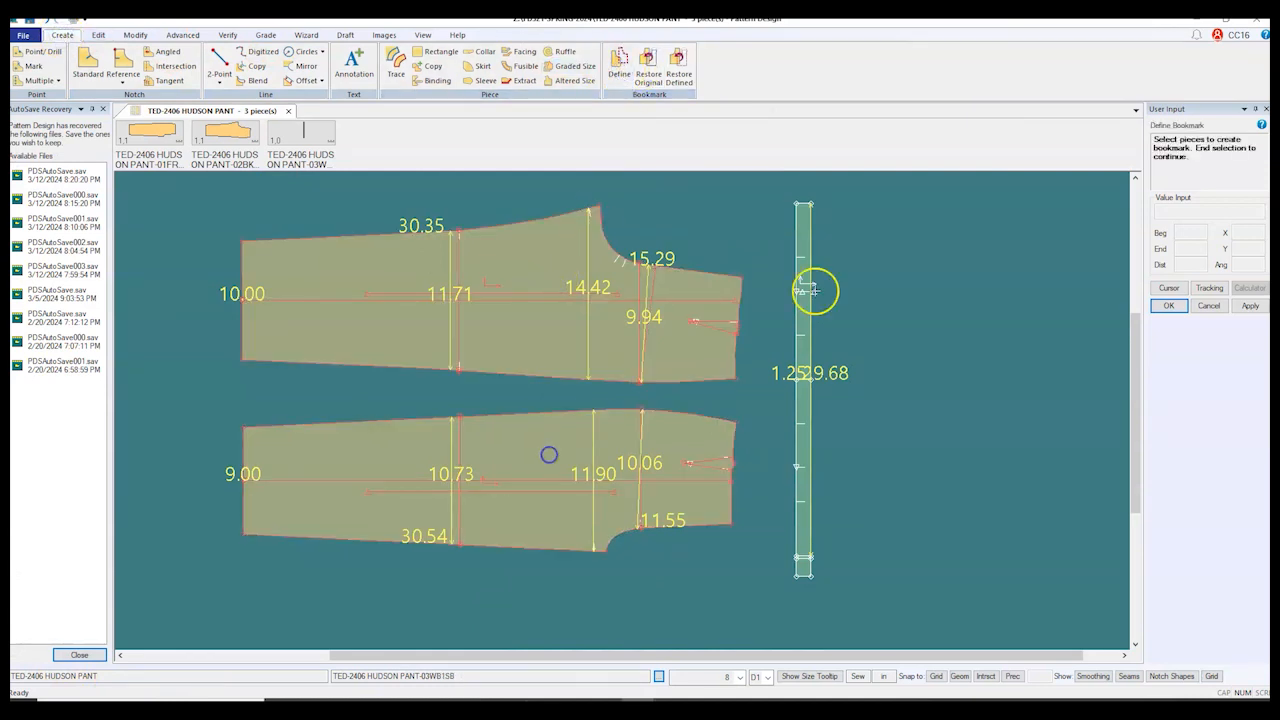
pyautogui.click(805, 227)
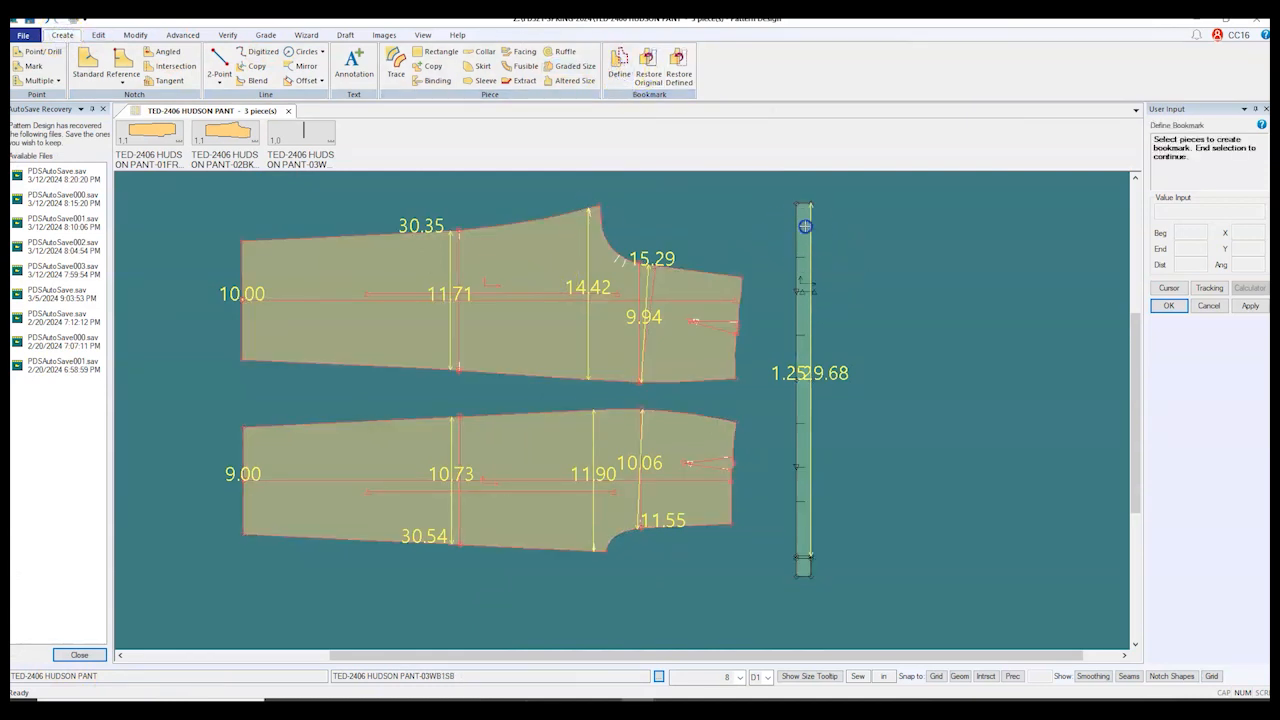
pyautogui.click(805, 226)
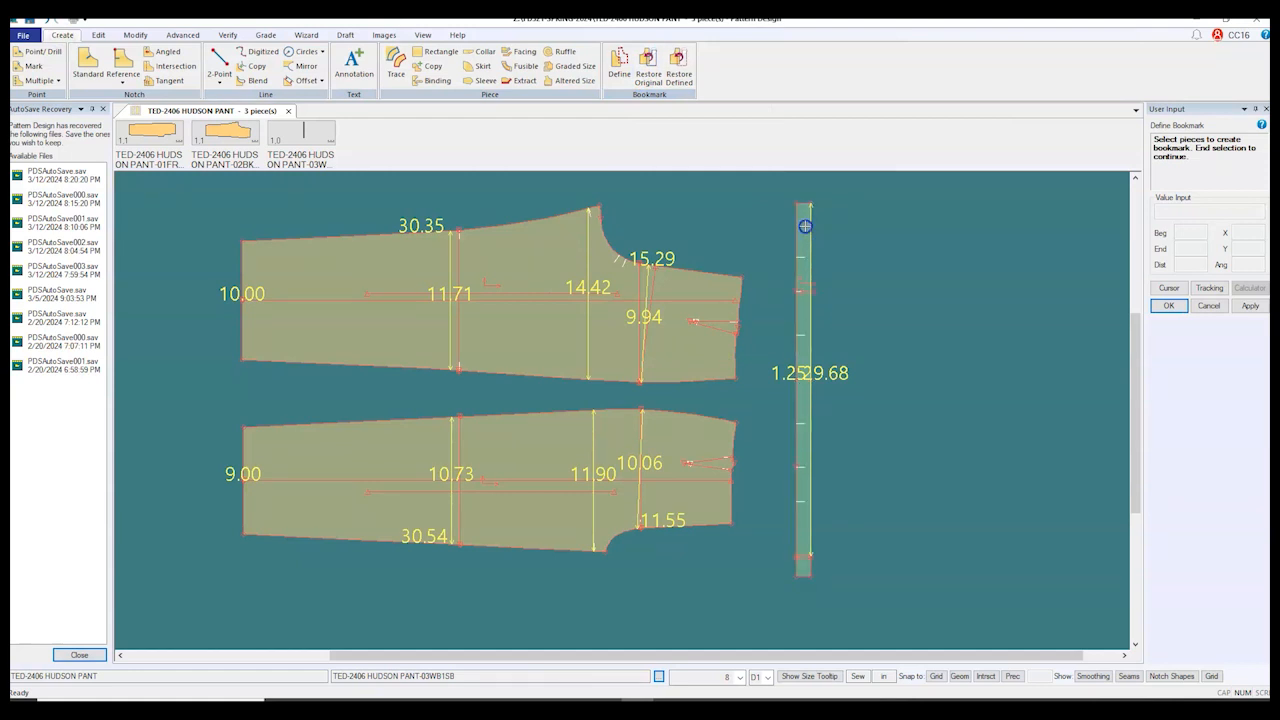
pyautogui.click(858, 254)
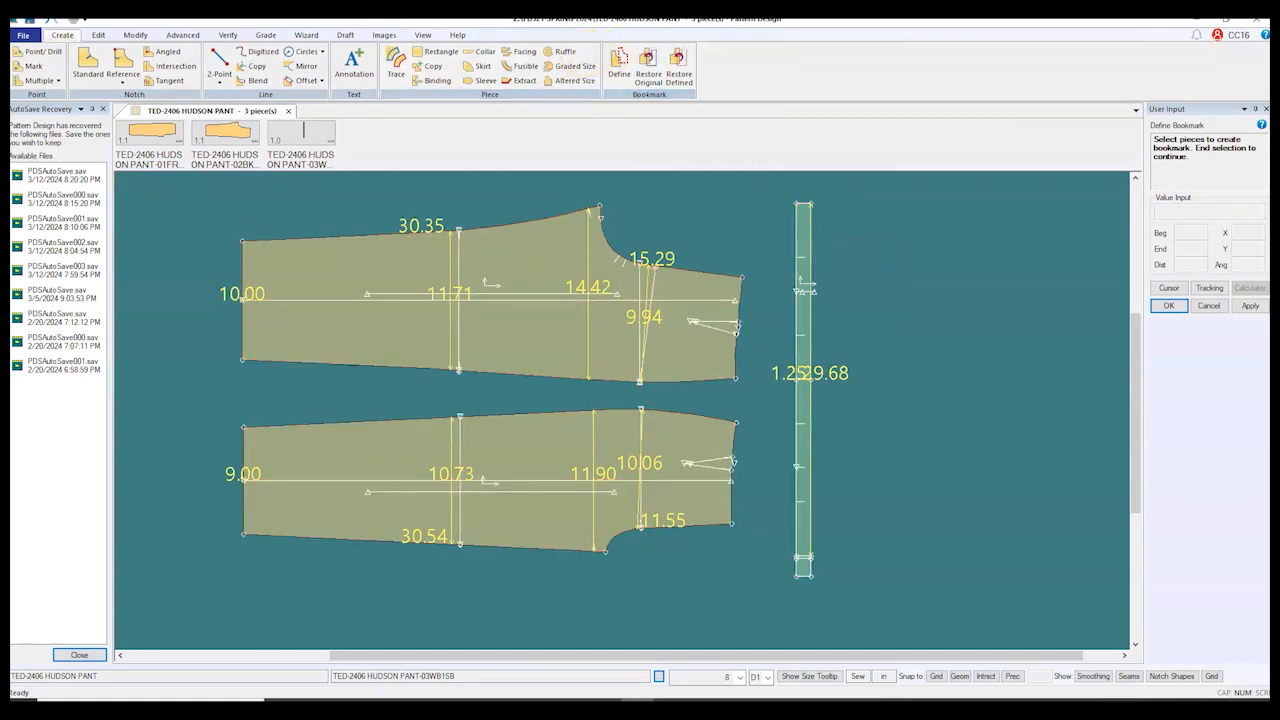
# - Check the waistband against its defined bookmark and hide the work area measurements
pyautogui.click(423, 35)
pyautogui.click(105, 80)
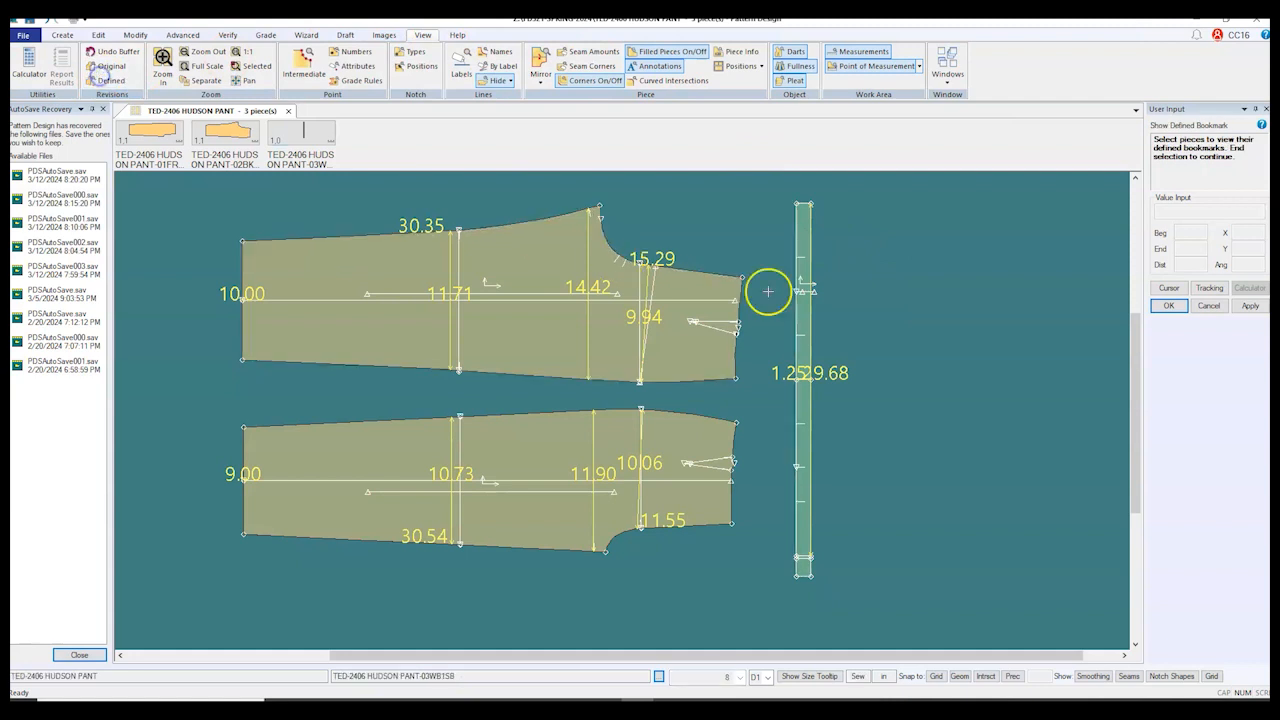
pyautogui.click(801, 233)
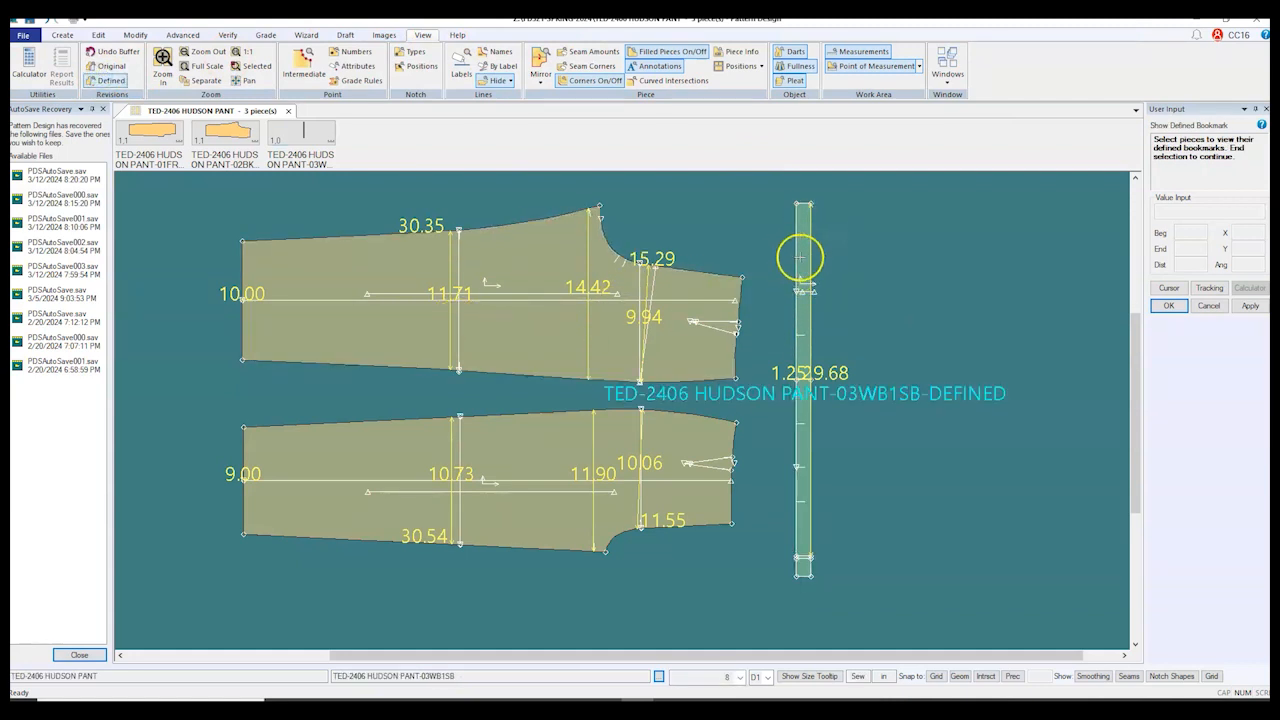
pyautogui.rightClick(800, 258)
pyautogui.click(800, 258)
pyautogui.rightClick(889, 282)
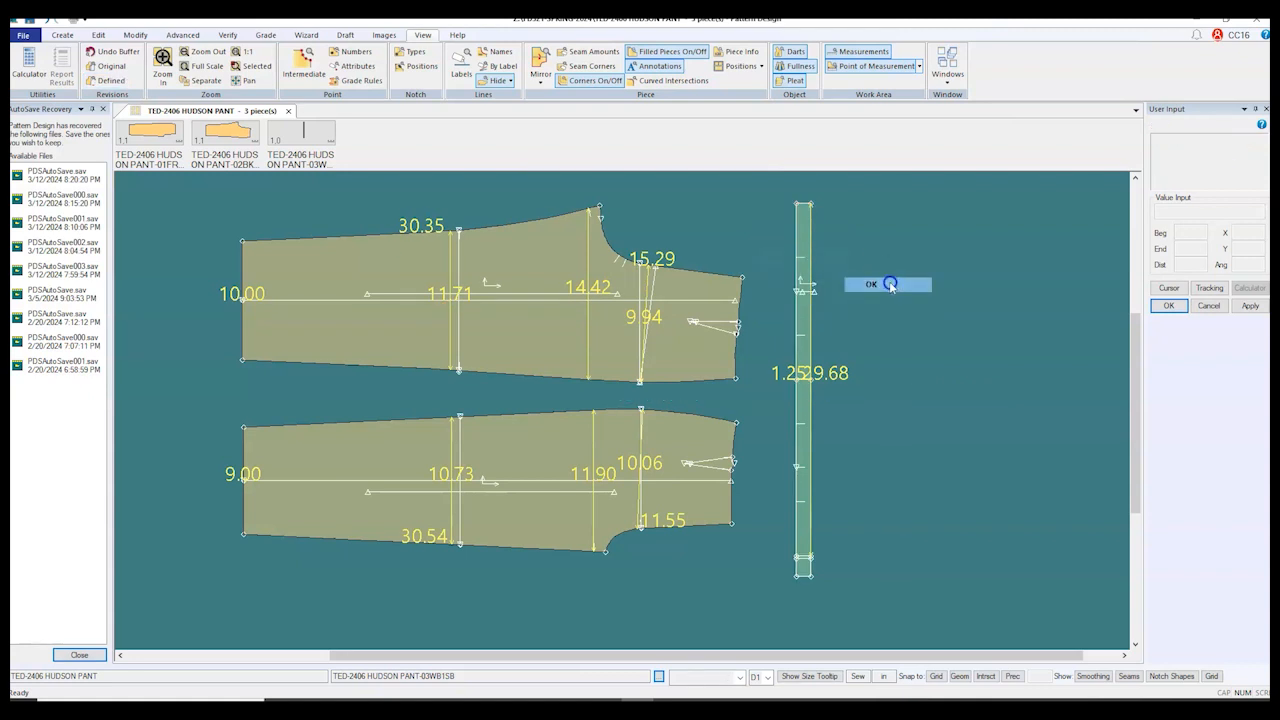
pyautogui.click(889, 284)
pyautogui.scroll(5, 871, 246)
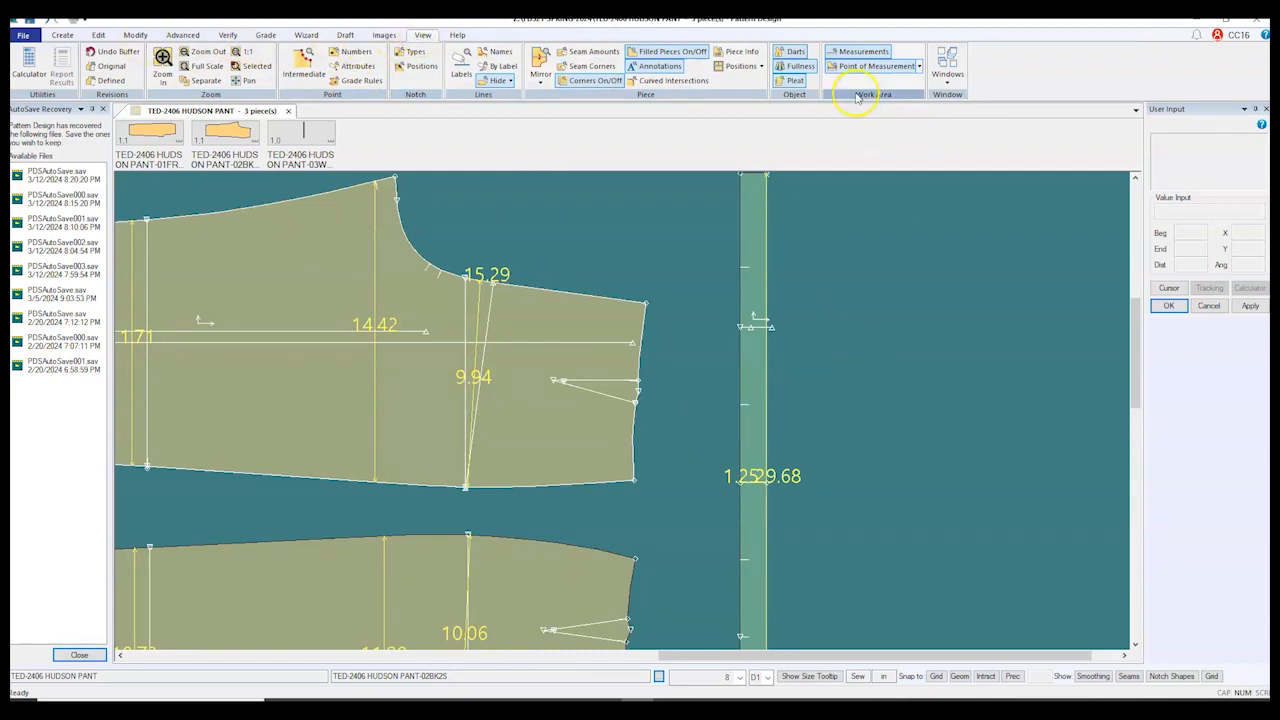
pyautogui.click(864, 52)
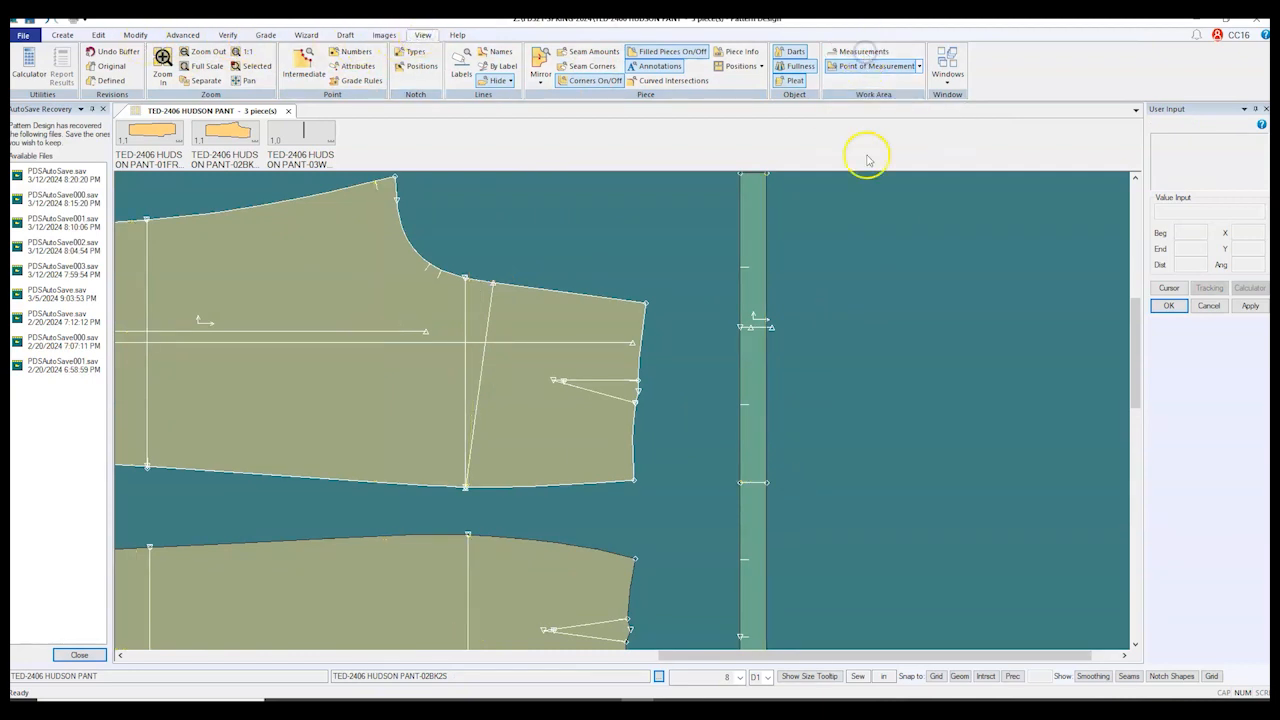
# - Move the waistband's grain line out of the piece, just beyond its right edge, using Move Line
pyautogui.scroll(-5, 971, 405)
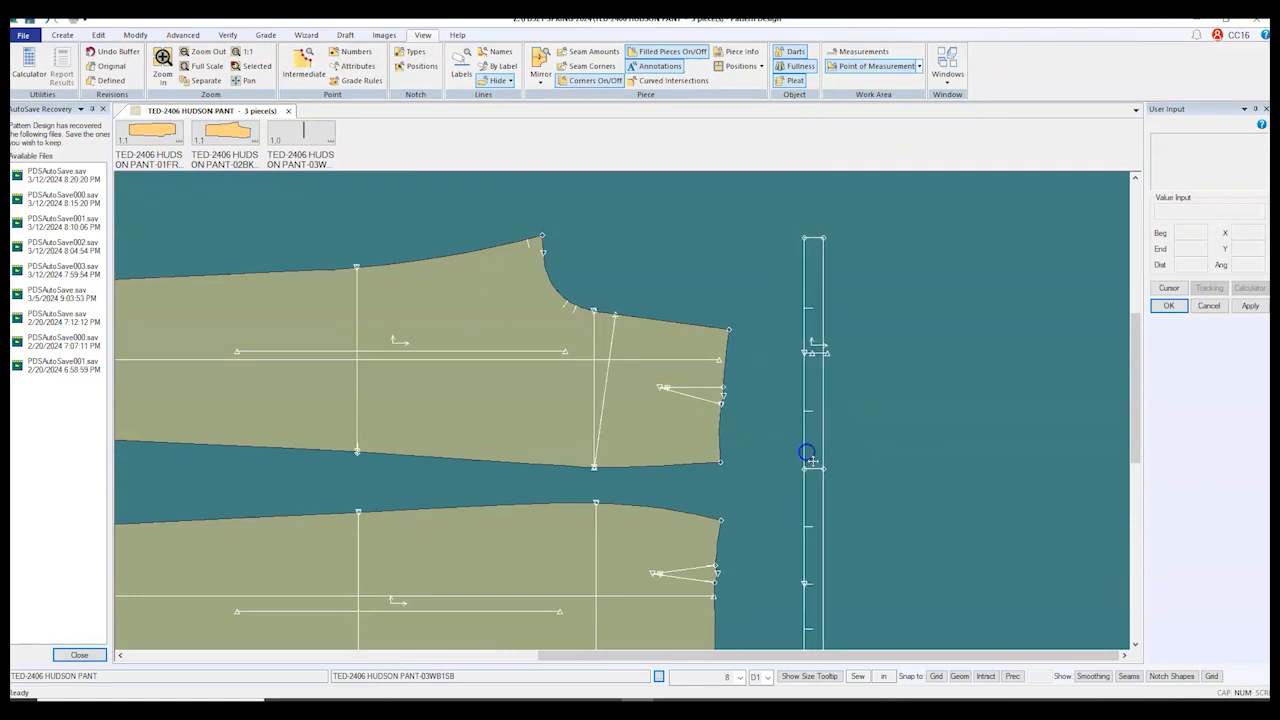
pyautogui.scroll(3, 830, 380)
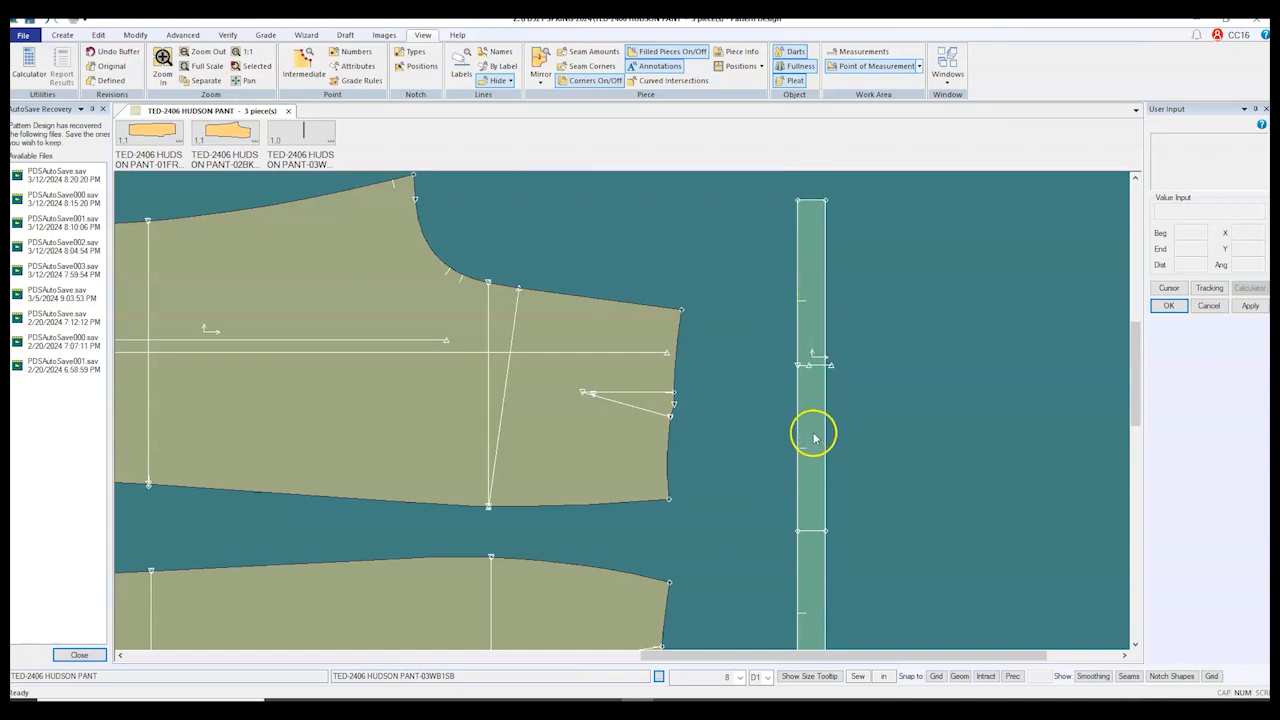
pyautogui.scroll(2, 815, 392)
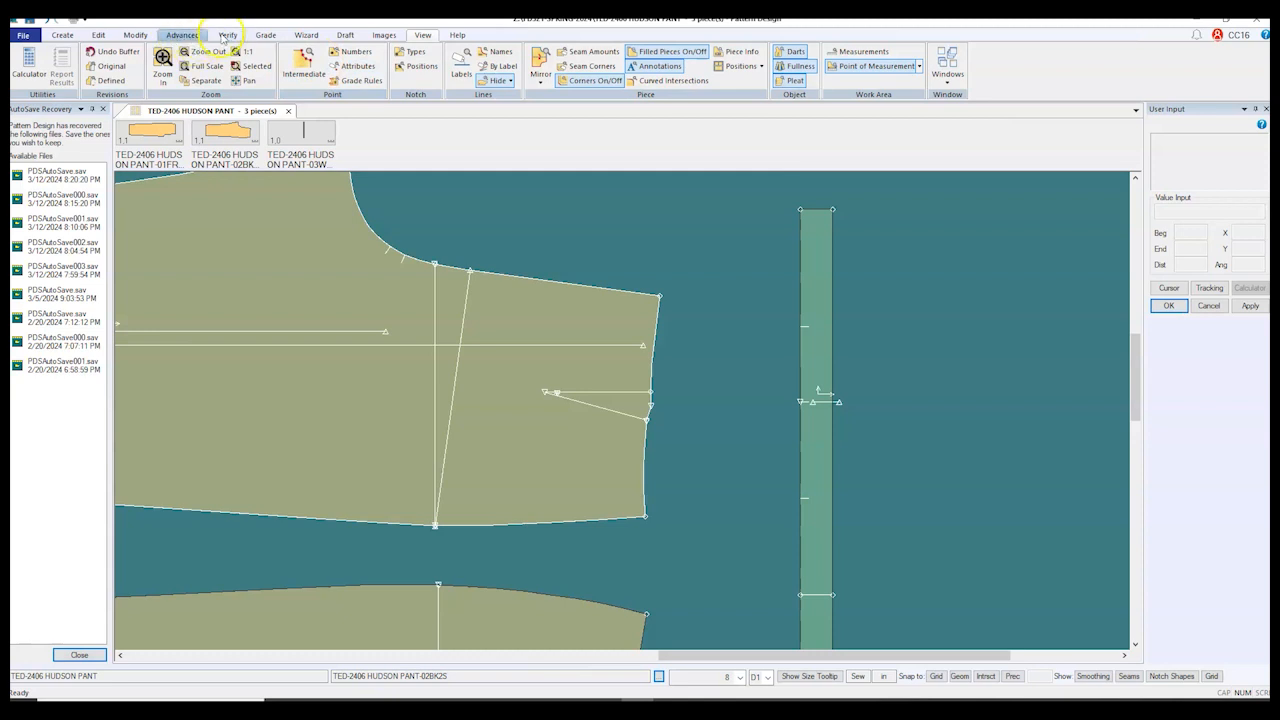
pyautogui.click(135, 35)
pyautogui.click(327, 70)
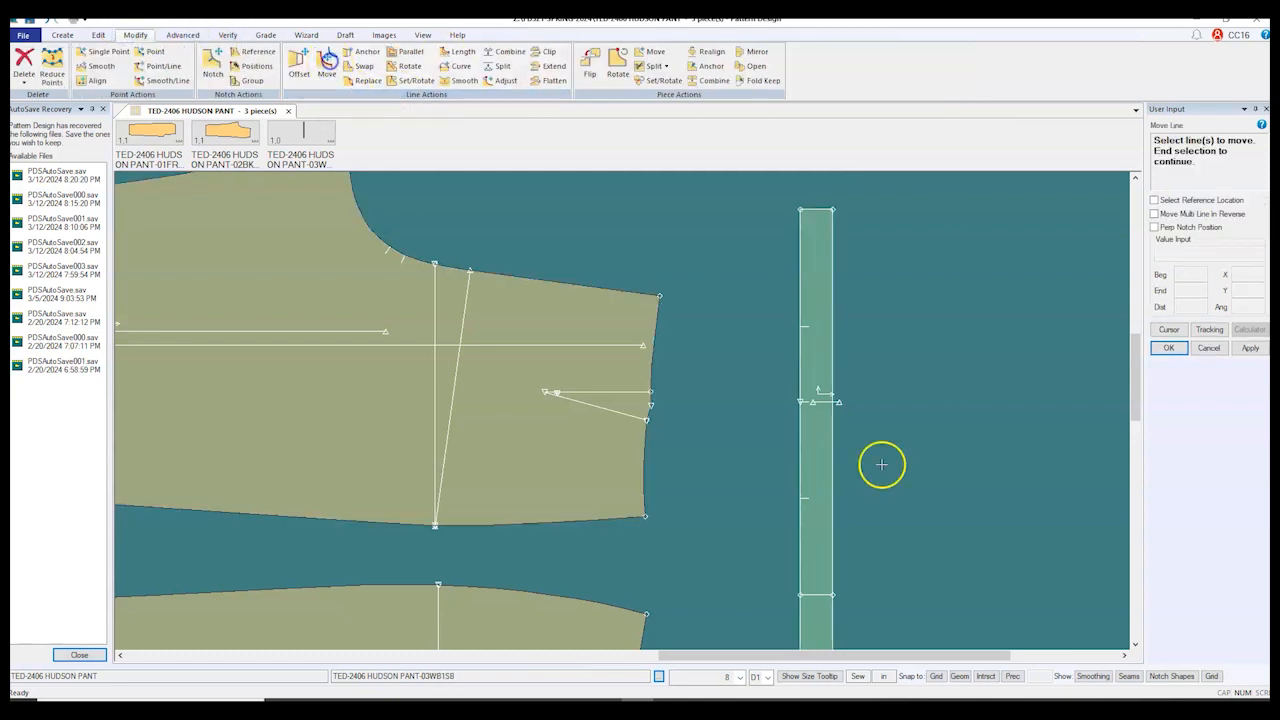
pyautogui.rightClick(828, 403)
pyautogui.click(830, 406)
pyautogui.click(850, 443)
pyautogui.rightClick(983, 457)
pyautogui.click(983, 457)
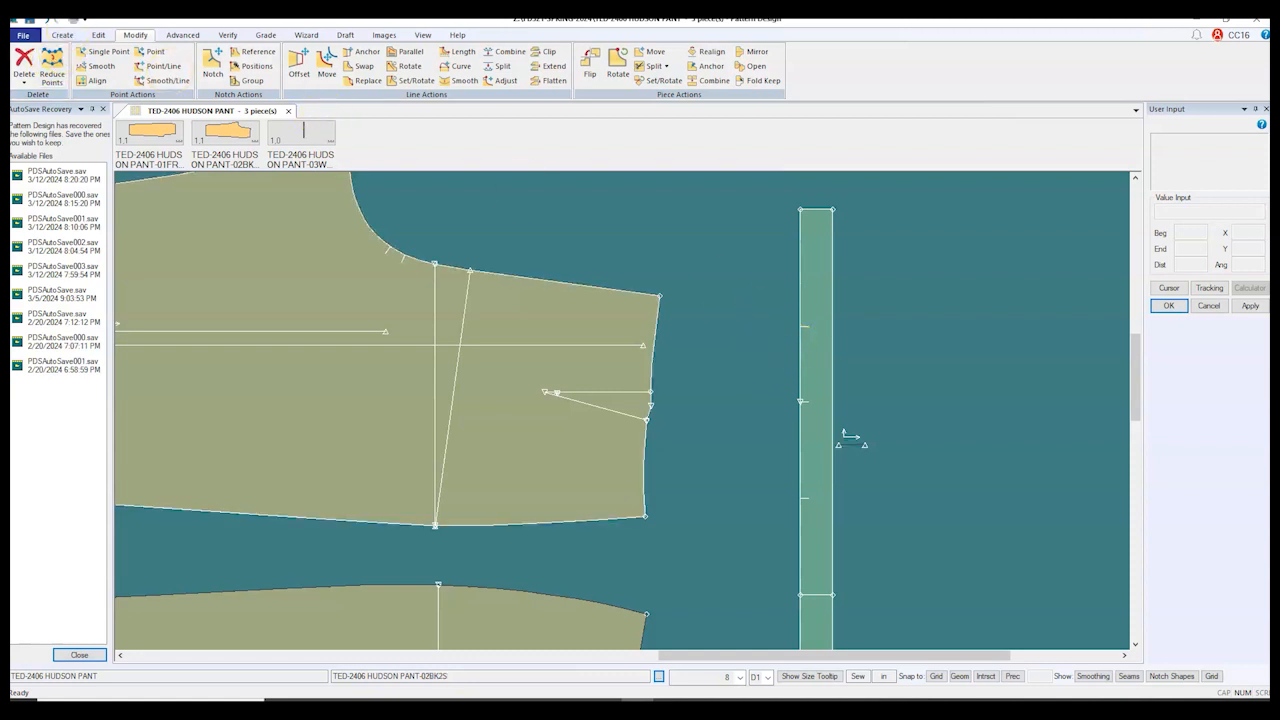
# - Reduce the waistband with Parallel Fullness by -0.25 in along a slash between the upper and middle notches, keeping the lower part stationary
pyautogui.click(176, 36)
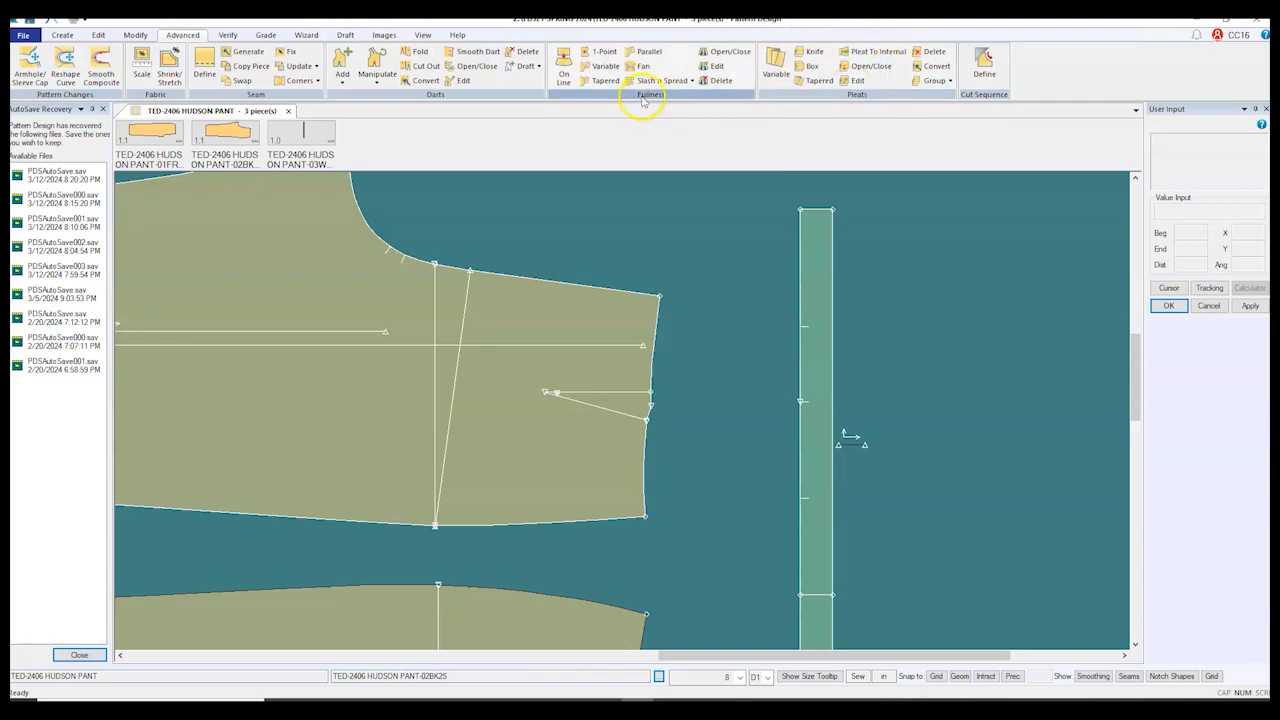
pyautogui.click(646, 53)
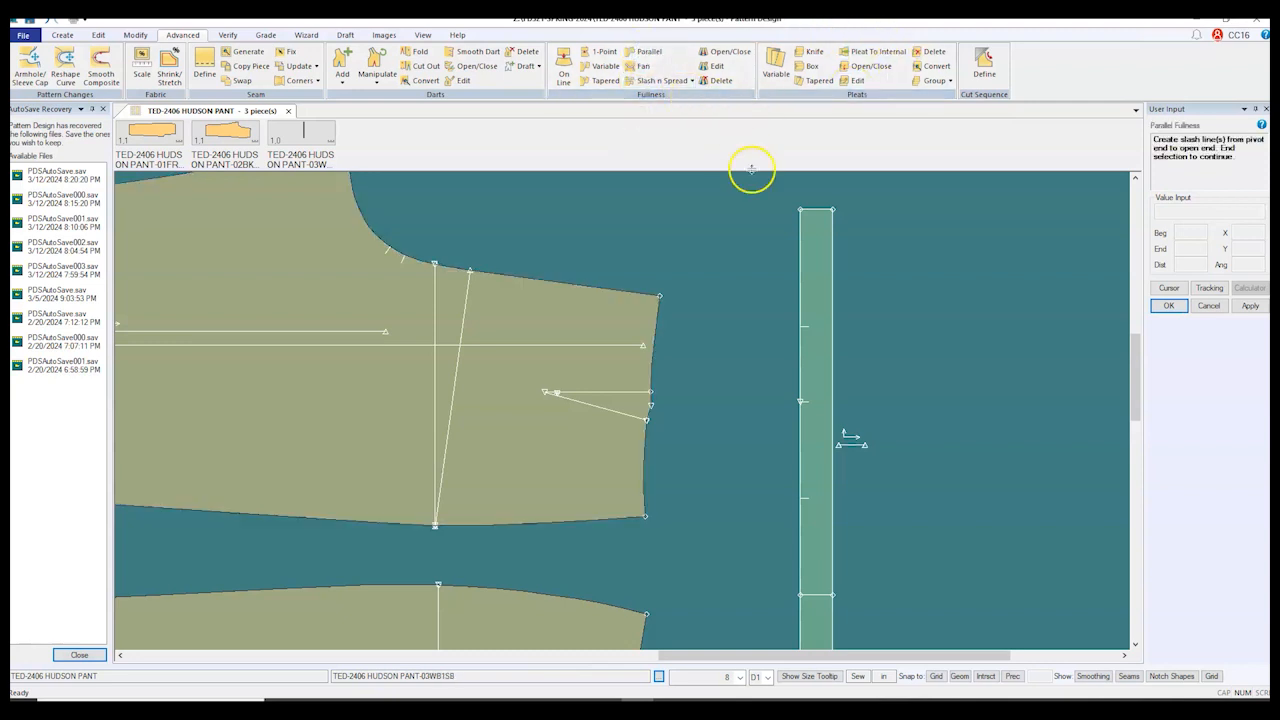
pyautogui.scroll(1, 803, 457)
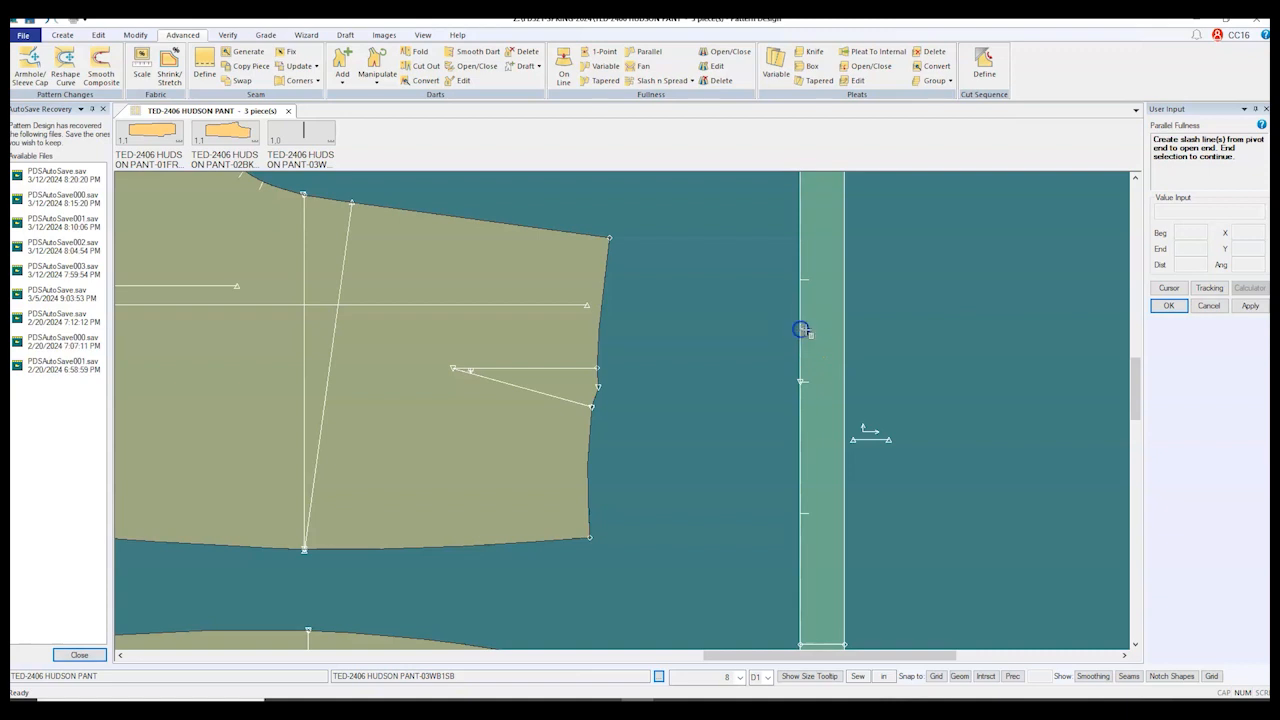
pyautogui.moveTo(805, 330); pyautogui.dragTo(841, 331)
pyautogui.click(845, 333)
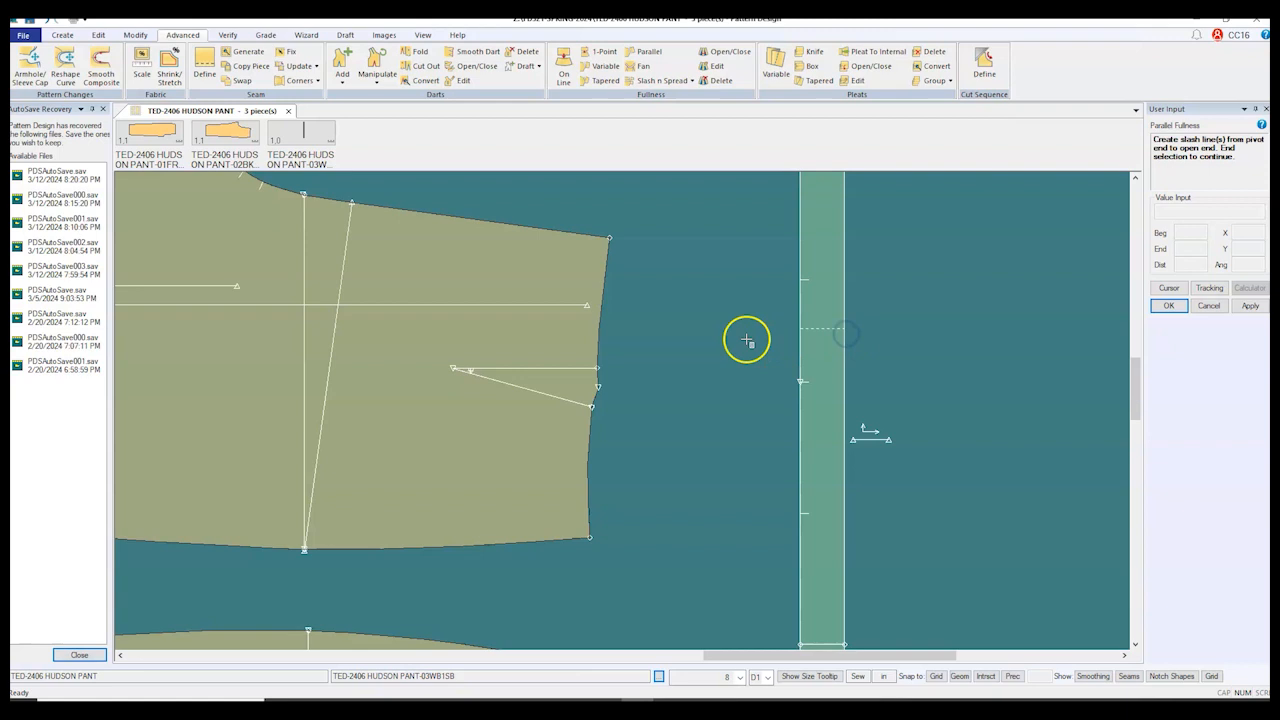
pyautogui.scroll(1, 747, 341)
pyautogui.rightClick(918, 330)
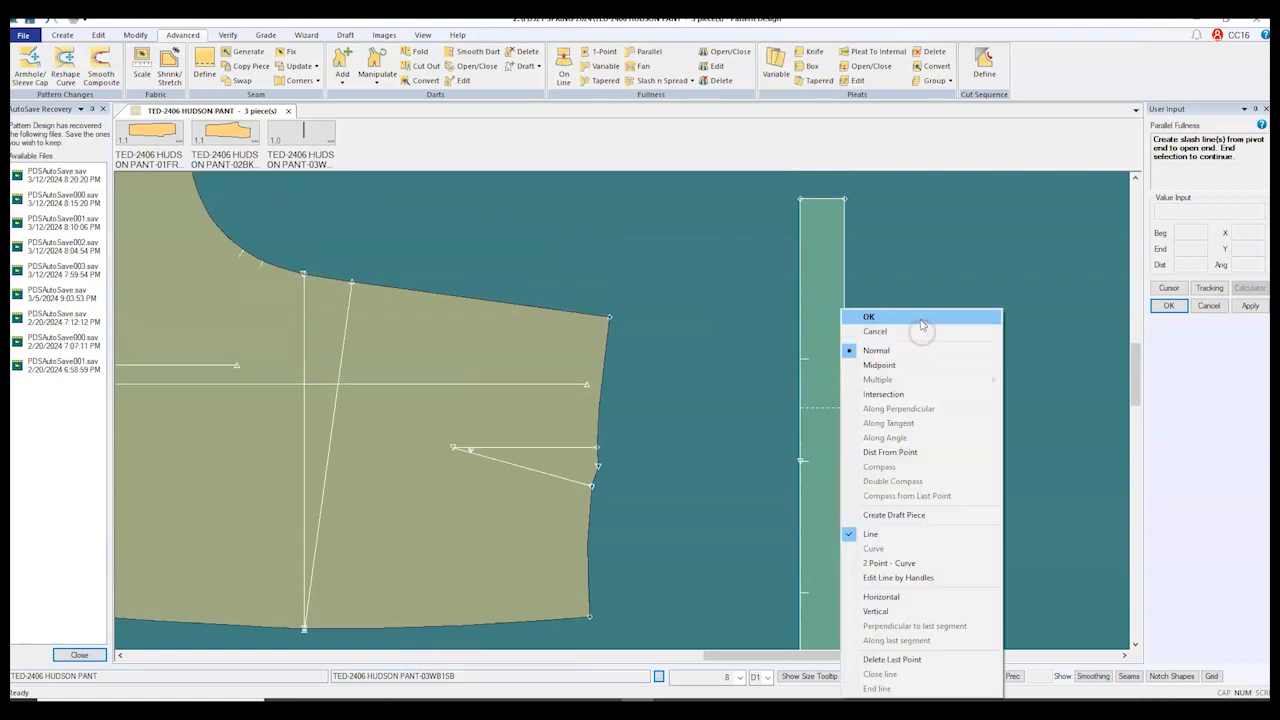
pyautogui.click(921, 324)
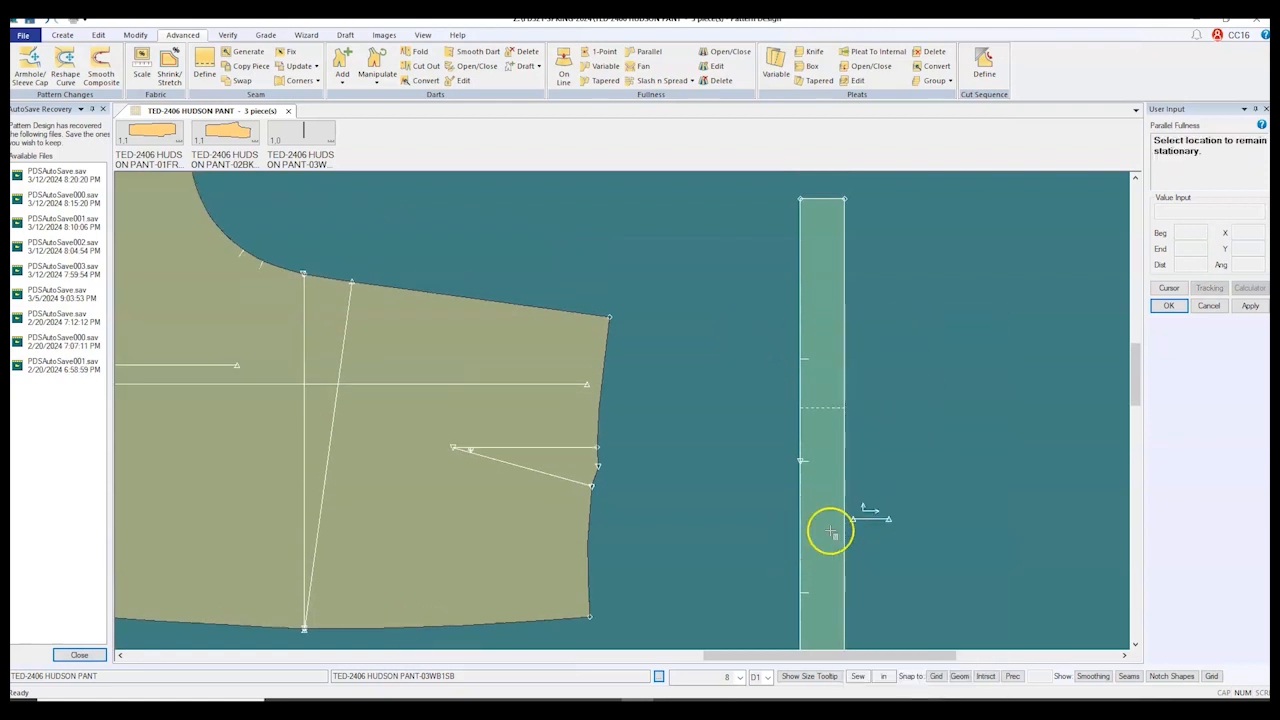
pyautogui.click(799, 545)
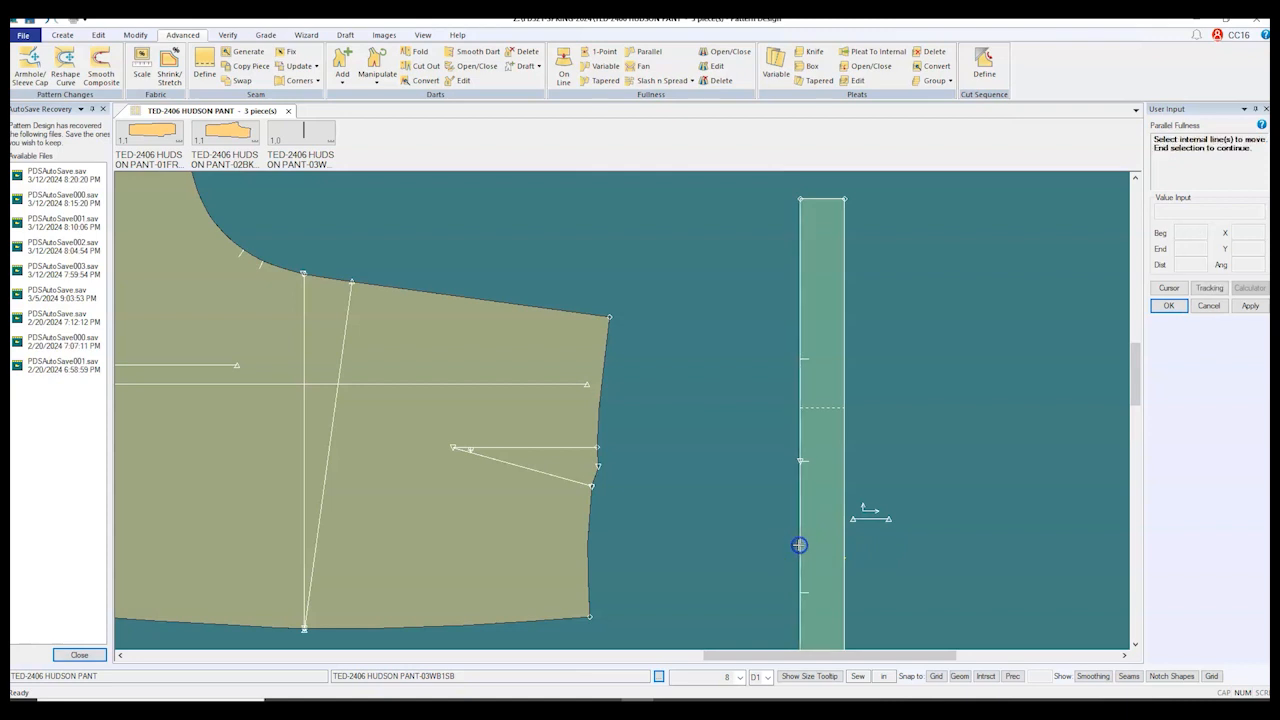
pyautogui.rightClick(931, 386)
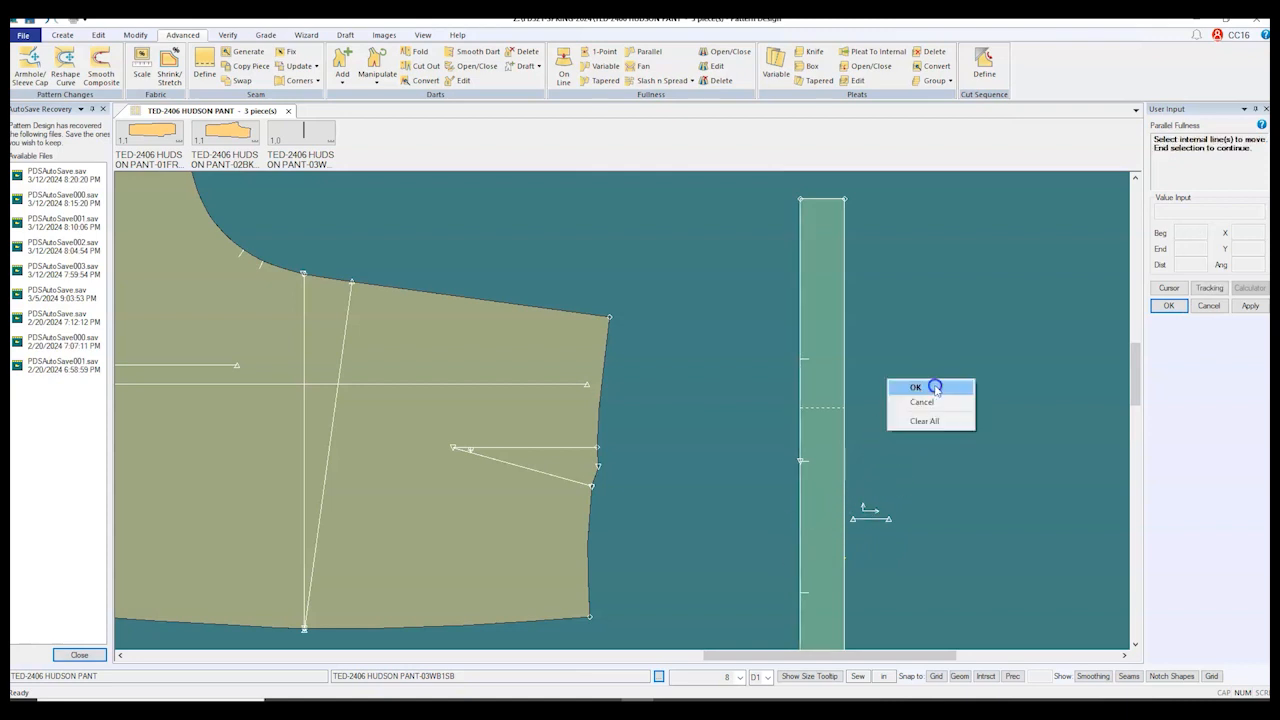
pyautogui.click(915, 387)
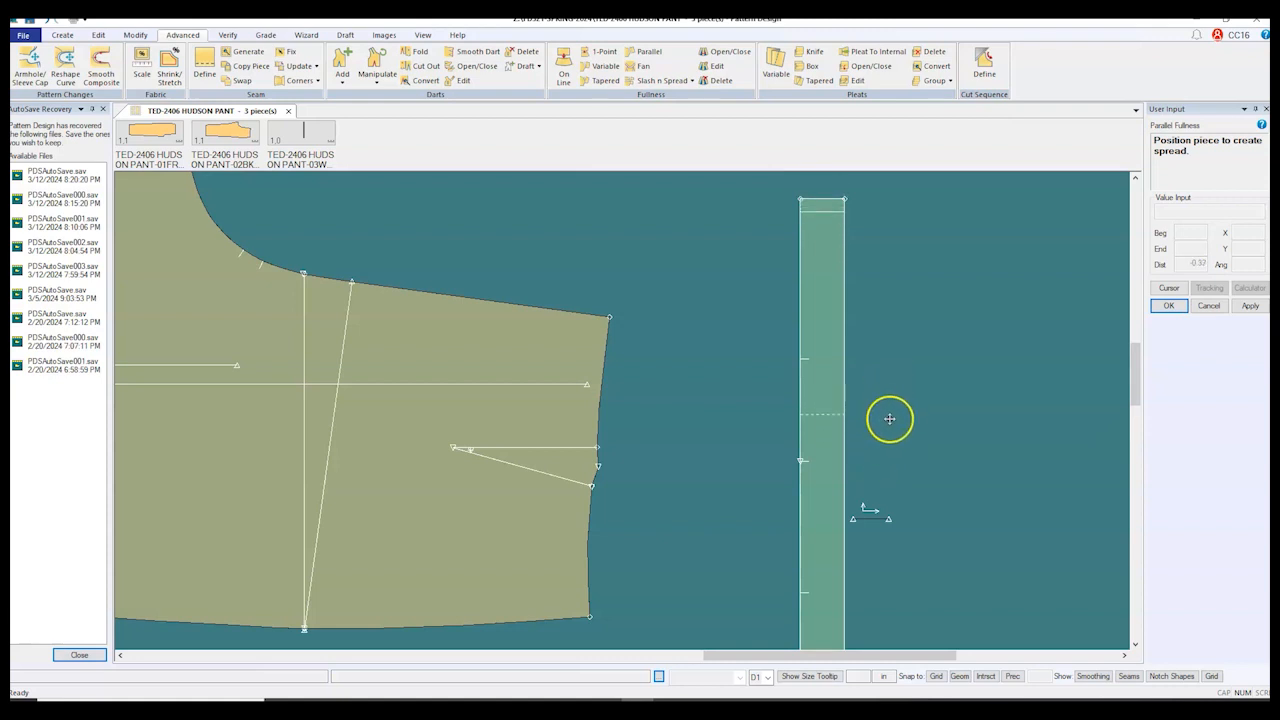
pyautogui.click(900, 416)
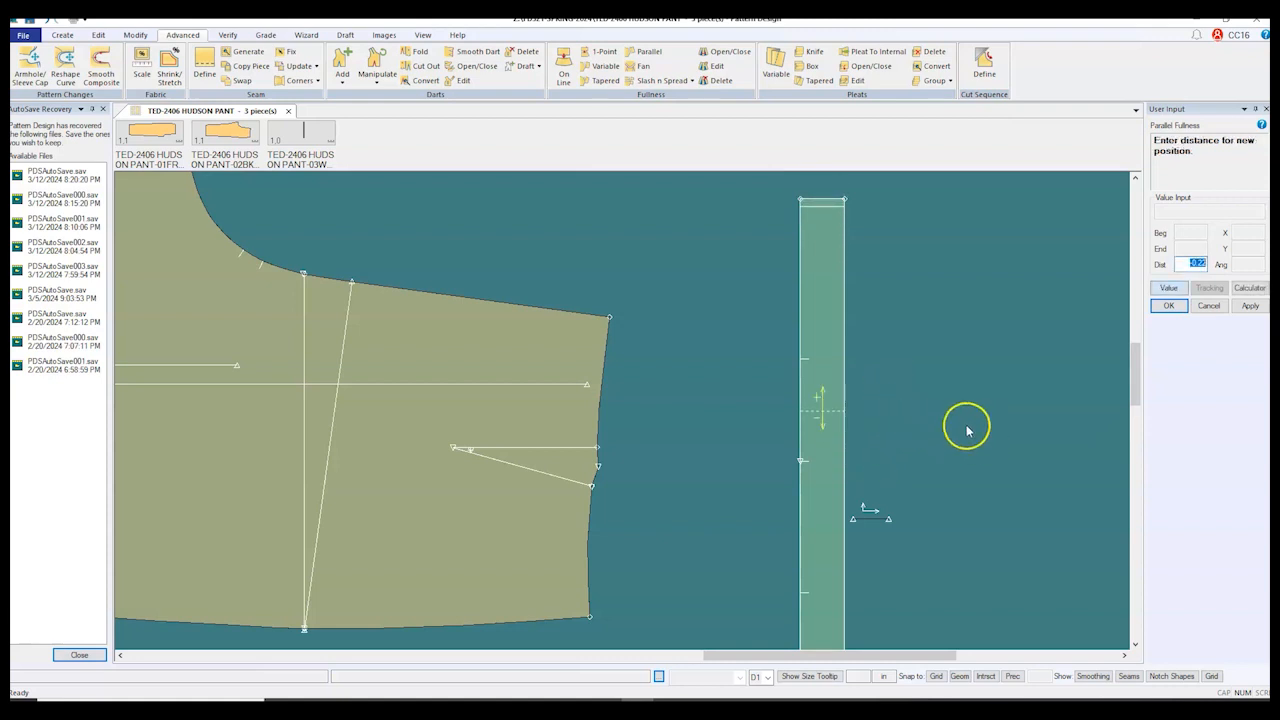
pyautogui.write('-.25')
pyautogui.press('Return')
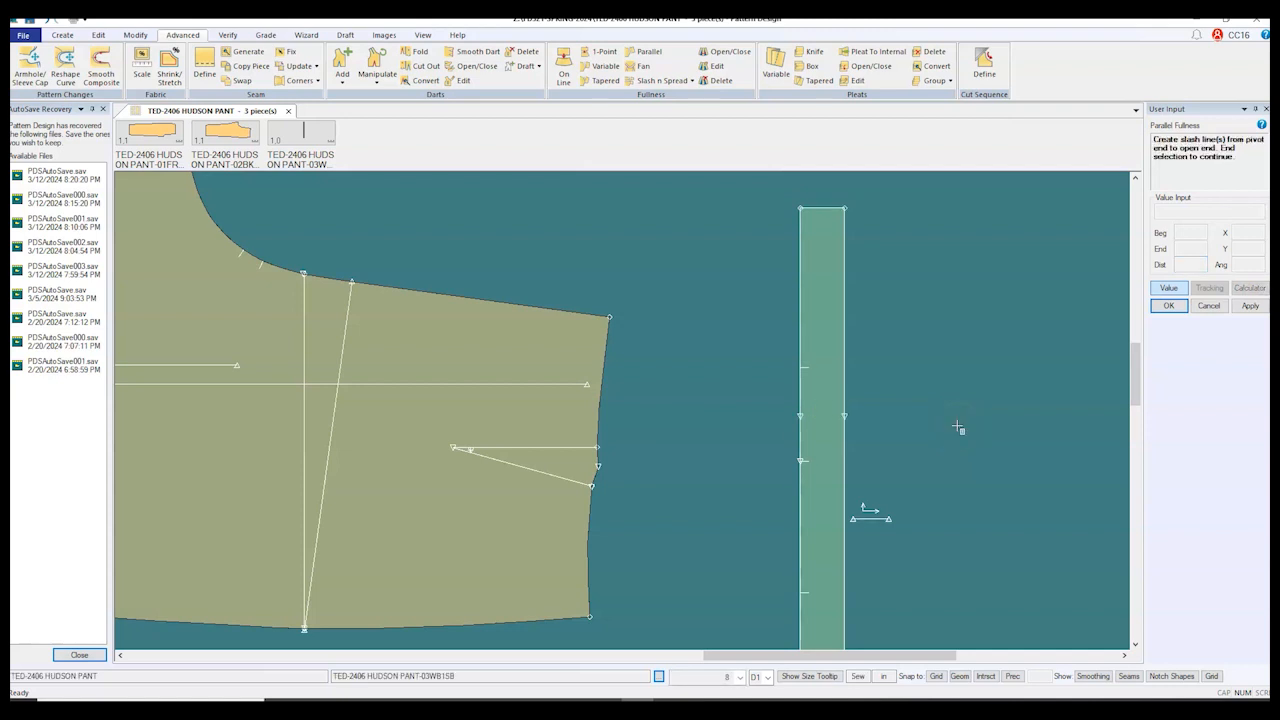
# - Try a second Parallel Fullness reduction along a slash between the waistband's middle and lower notches, and undo it
pyautogui.click(800, 525)
pyautogui.click(800, 525)
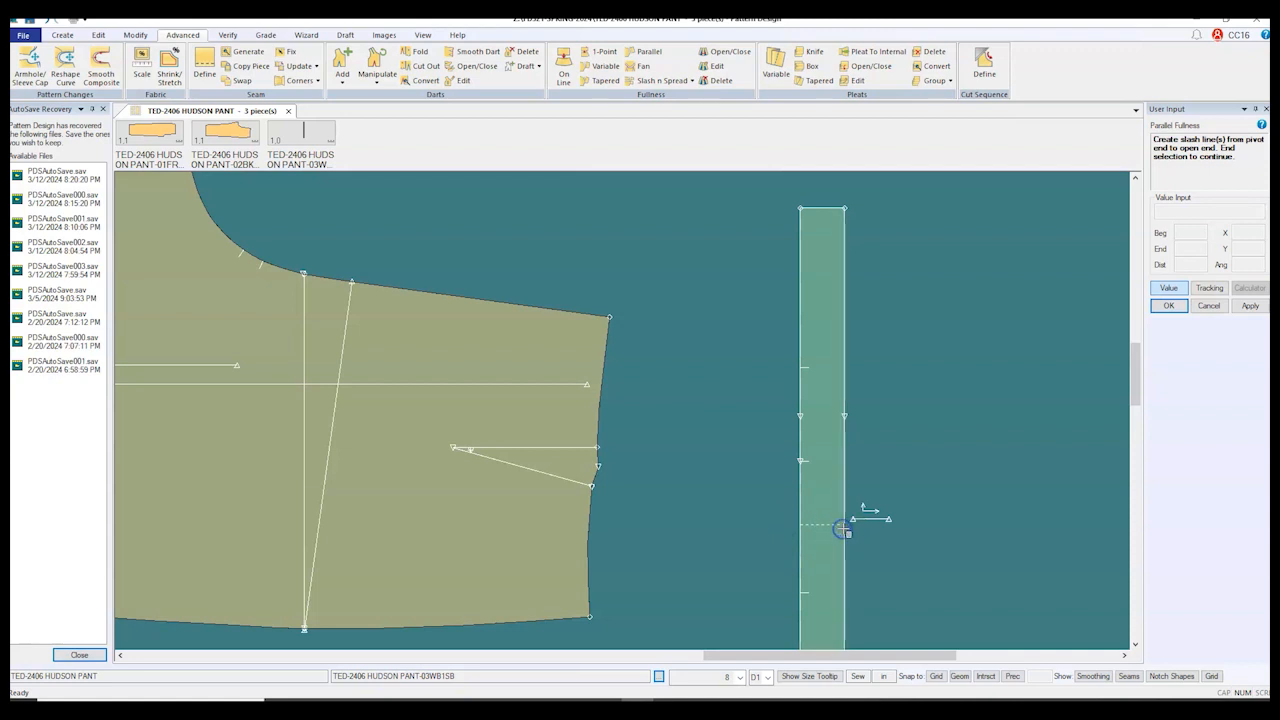
pyautogui.rightClick(971, 380)
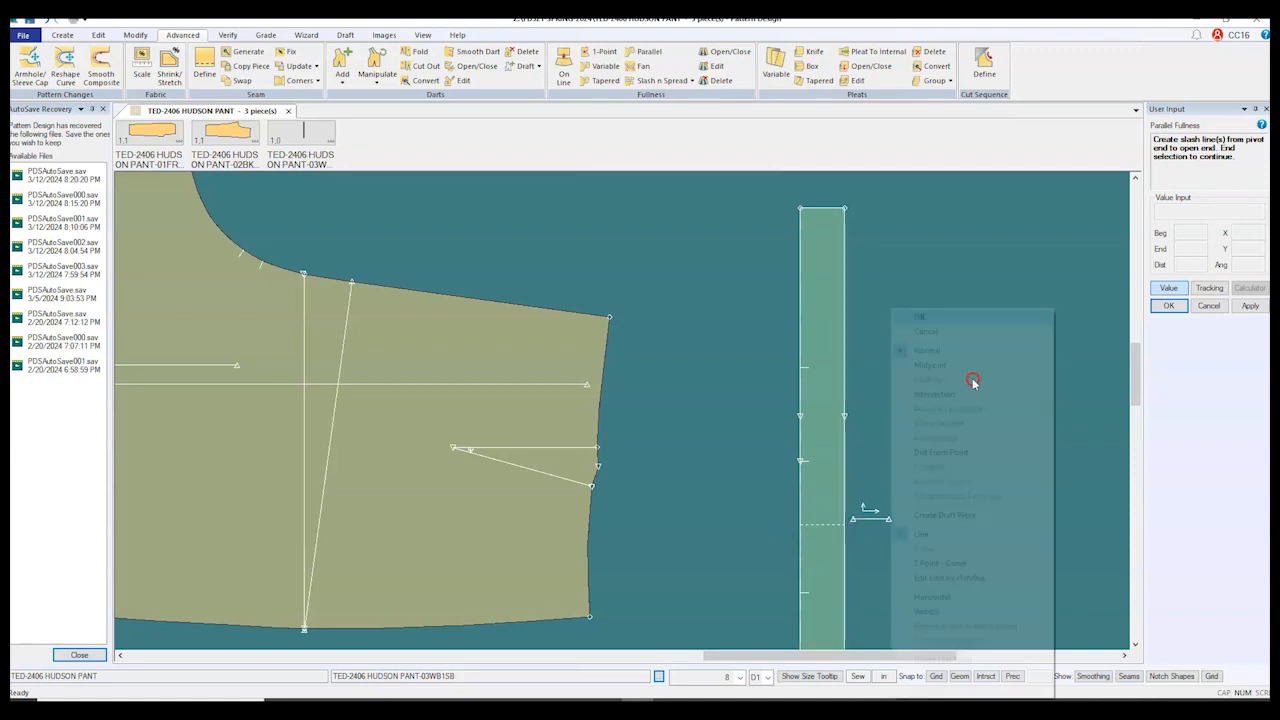
pyautogui.click(946, 318)
pyautogui.click(846, 620)
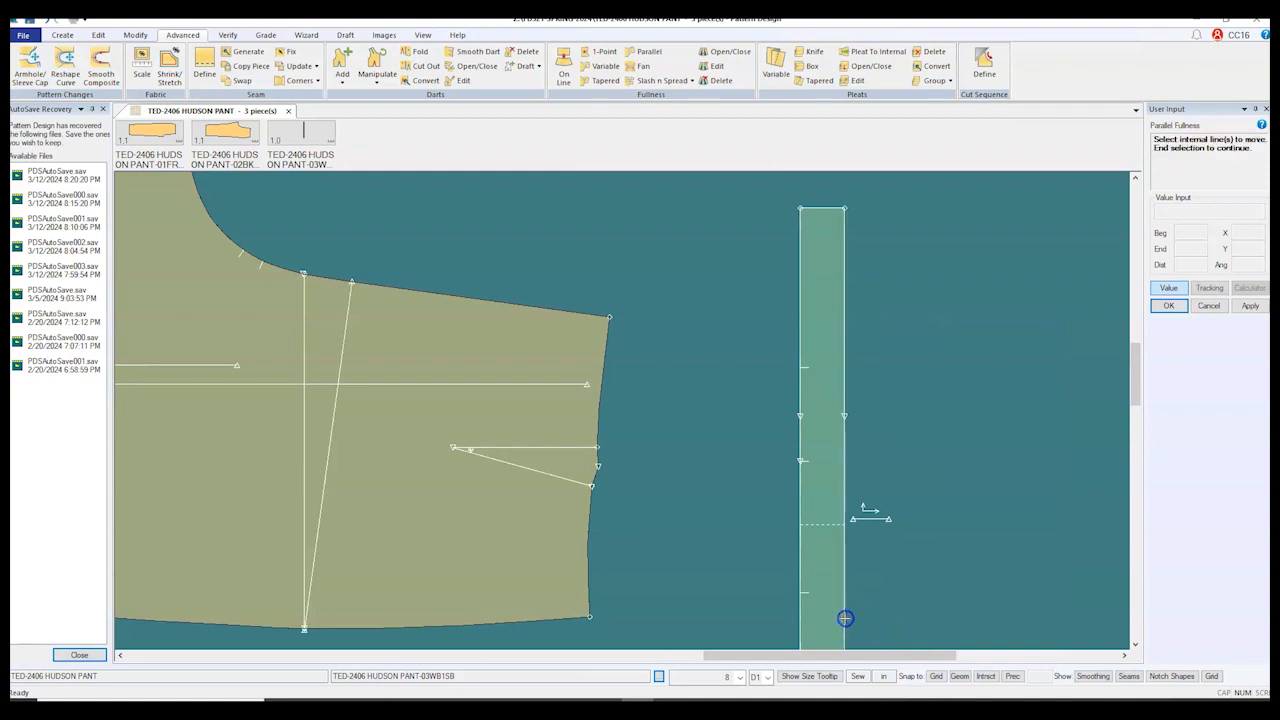
pyautogui.rightClick(960, 360)
pyautogui.click(960, 366)
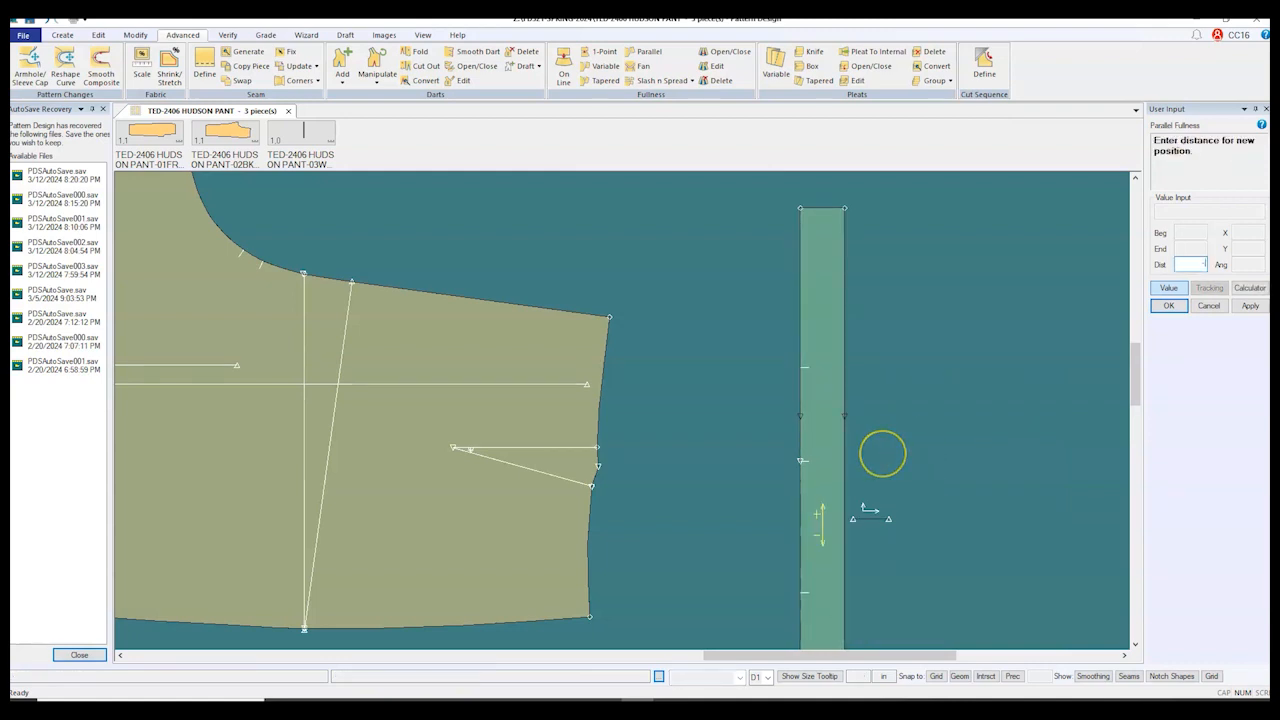
pyautogui.press('Return')
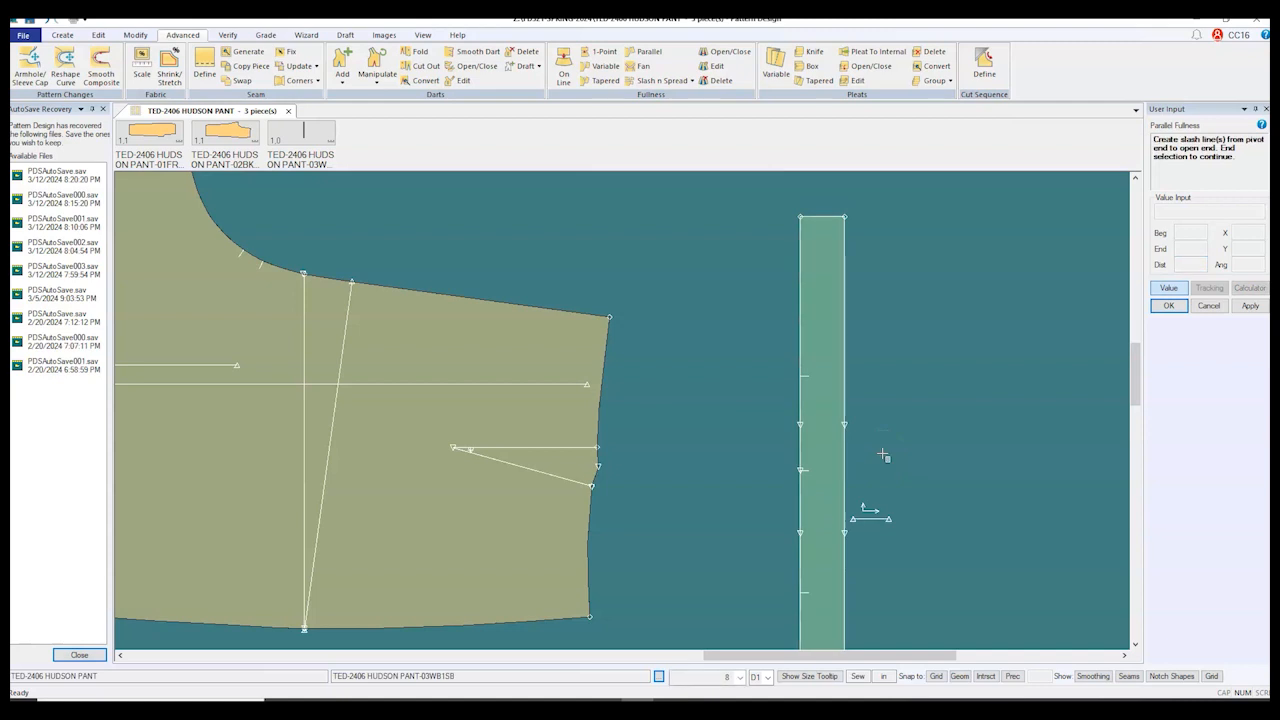
pyautogui.hotkey('ctrl', 'z')
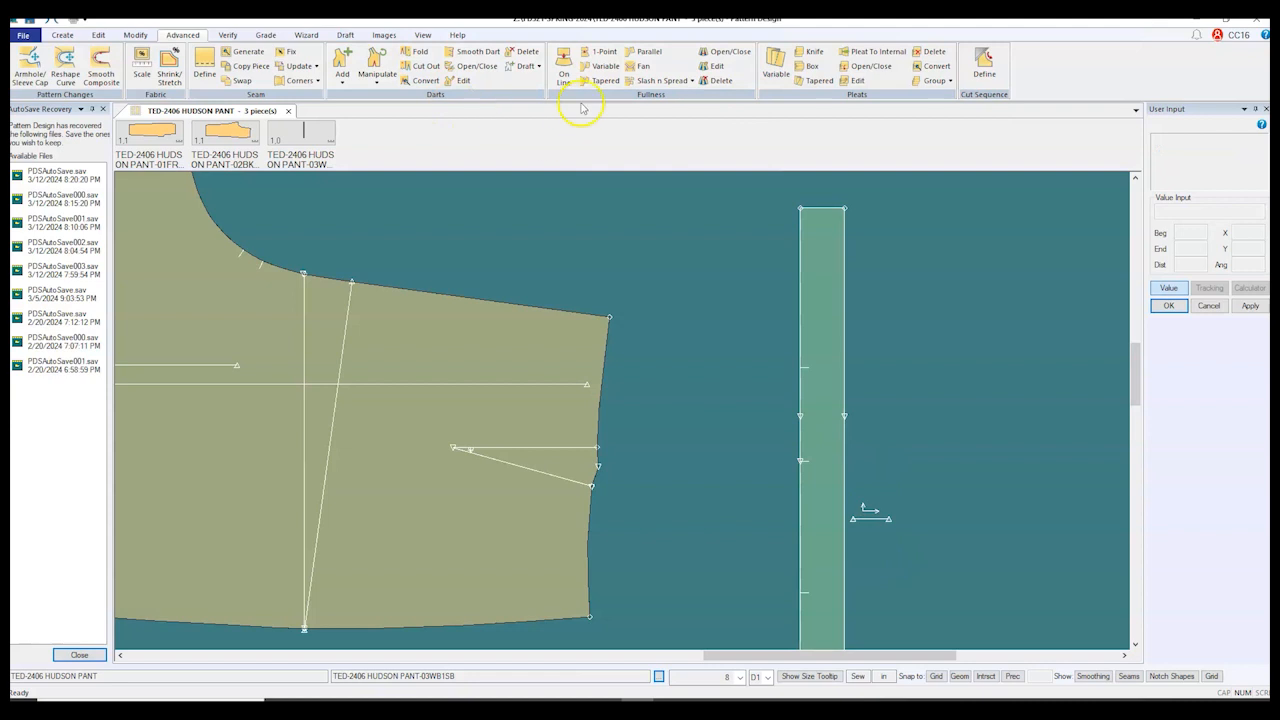
# - Redo the slash slightly higher between the middle and lower waistband notches, with a Parallel Fullness distance of -0.25 in
pyautogui.click(652, 55)
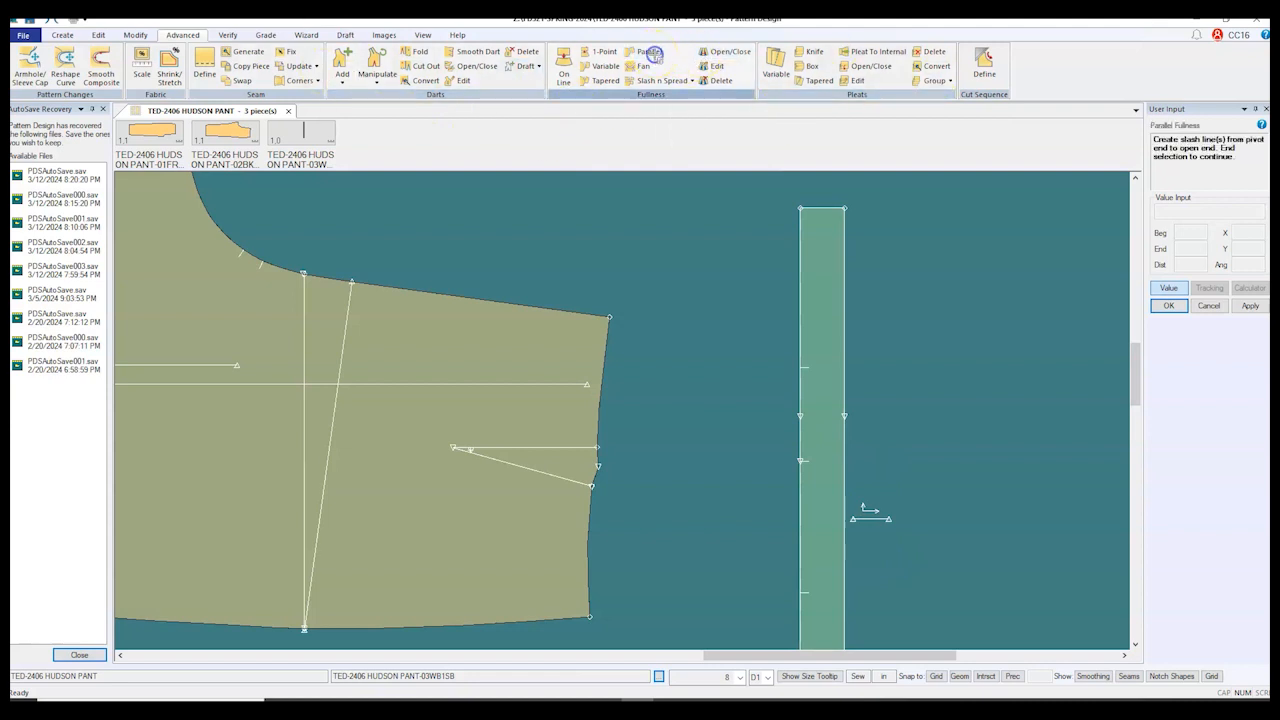
pyautogui.click(802, 515)
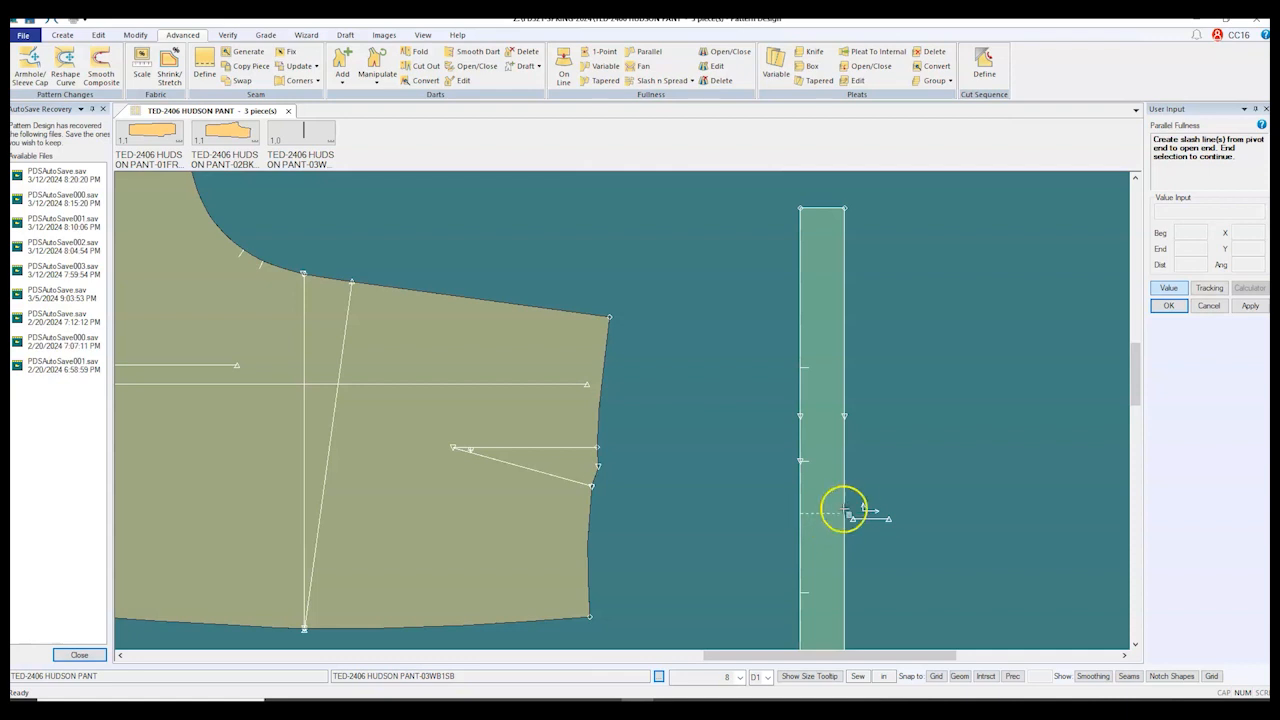
pyautogui.click(843, 514)
pyautogui.rightClick(850, 455)
pyautogui.click(876, 62)
pyautogui.click(846, 582)
pyautogui.rightClick(967, 472)
pyautogui.click(970, 467)
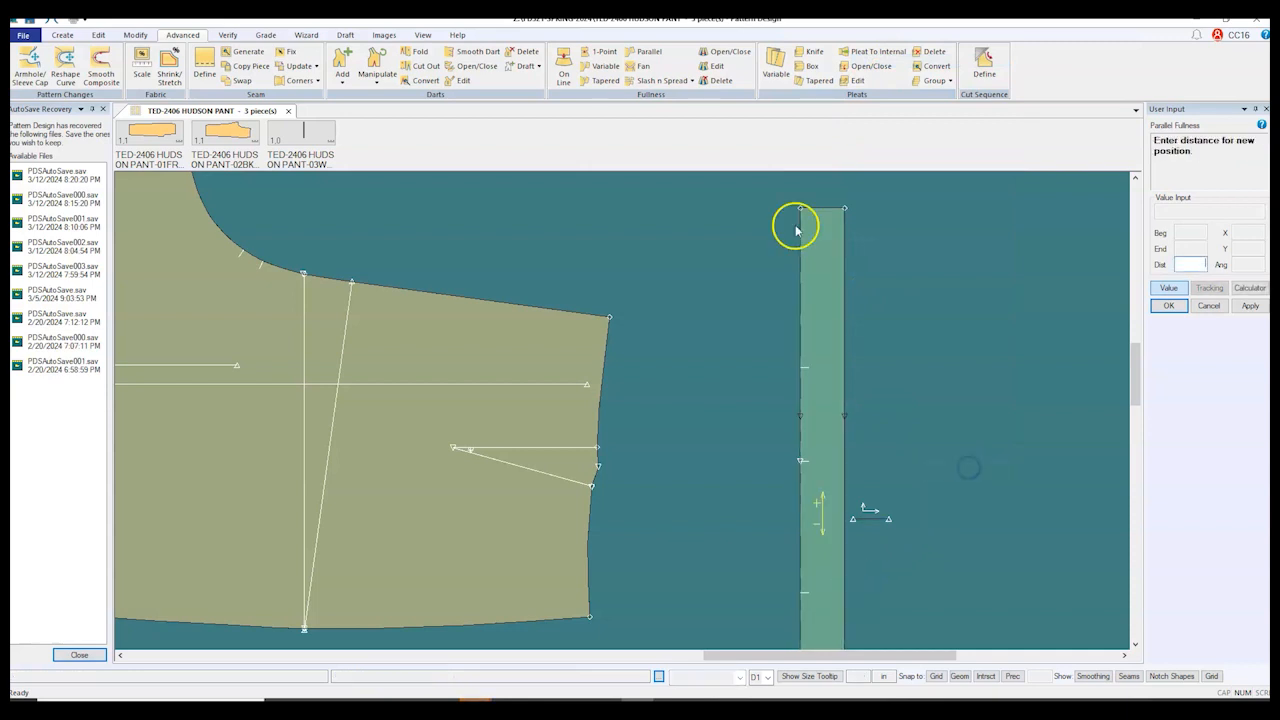
pyautogui.write('-.25')
pyautogui.press('Return')
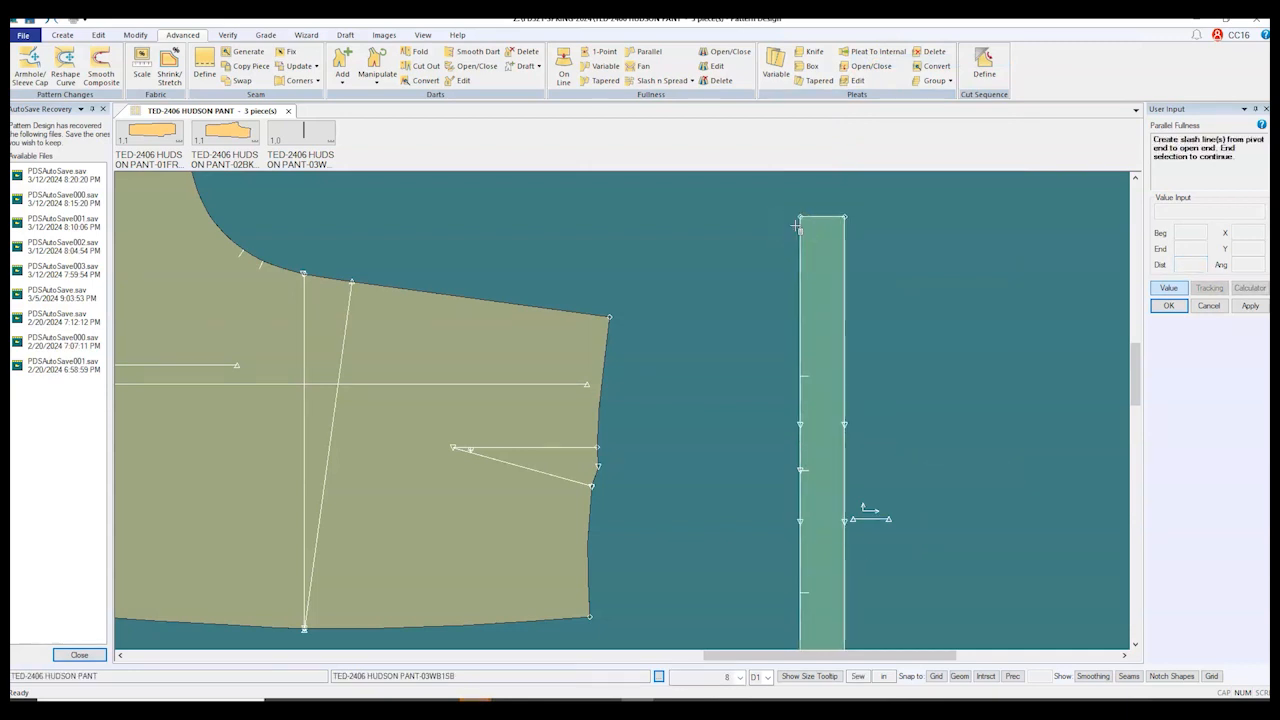
pyautogui.rightClick(921, 393)
pyautogui.click(894, 317)
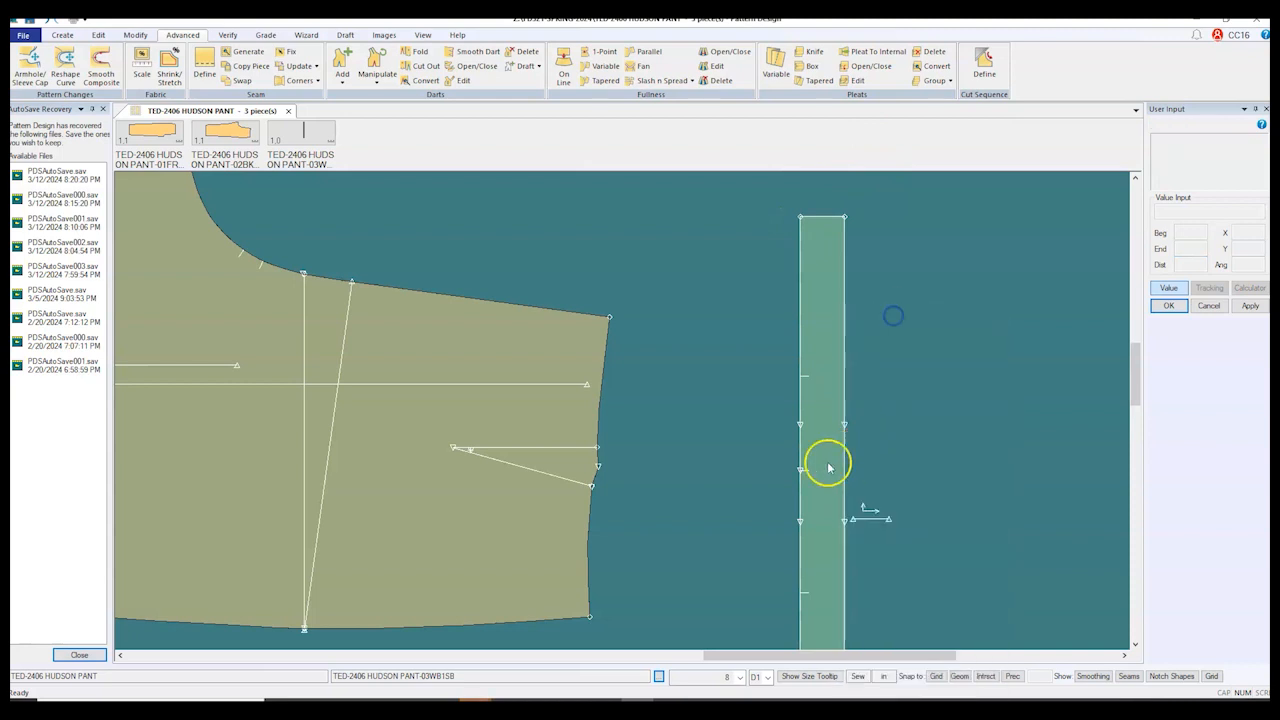
# - Undo both Parallel Fullness reductions on the waistband
pyautogui.scroll(-1, 825, 458)
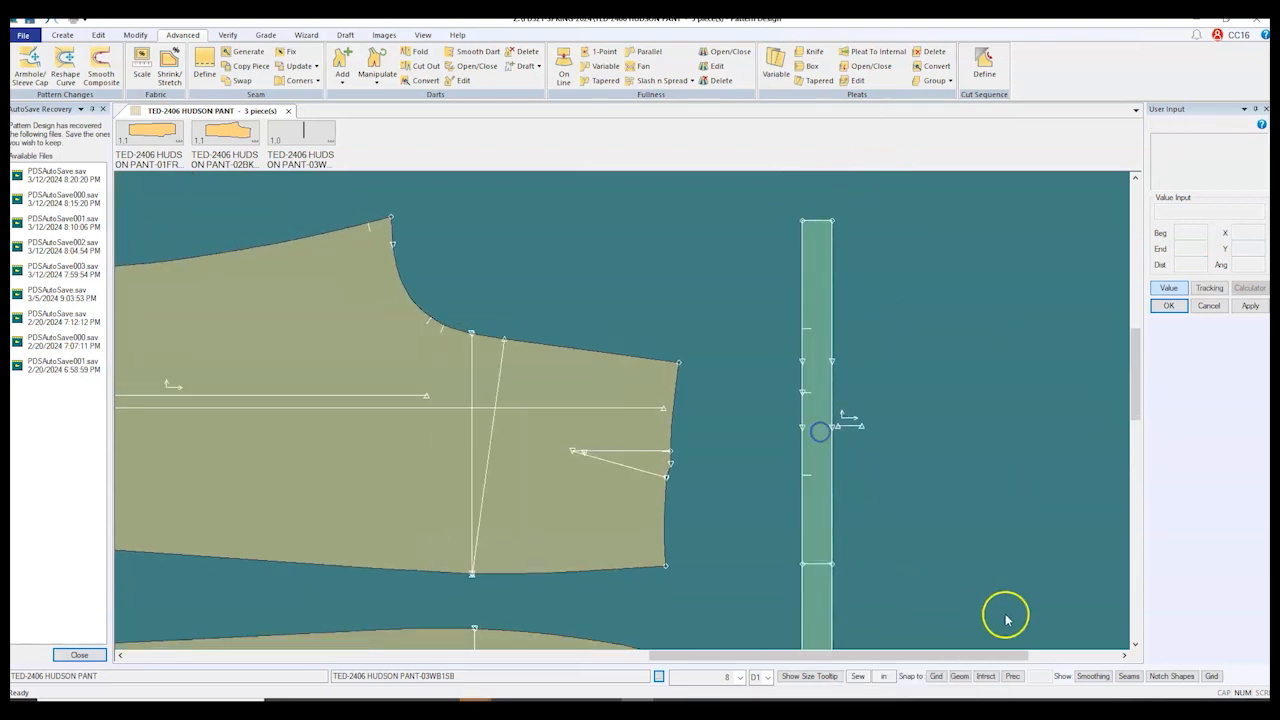
pyautogui.hotkey('ctrl', 'z')
pyautogui.hotkey('ctrl', 'z')
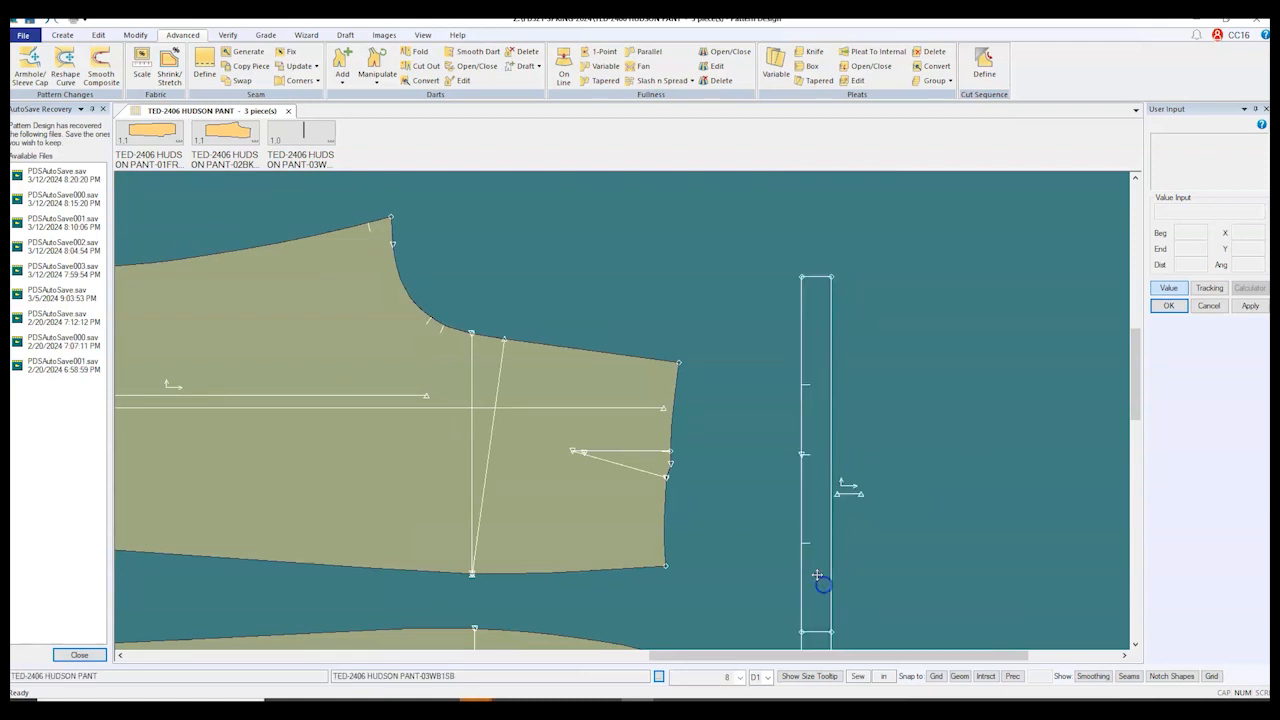
# - Reposition the waistband piece in the work area beside the back pant
pyautogui.scroll(1, 820, 443)
pyautogui.click(811, 532)
pyautogui.click(817, 463)
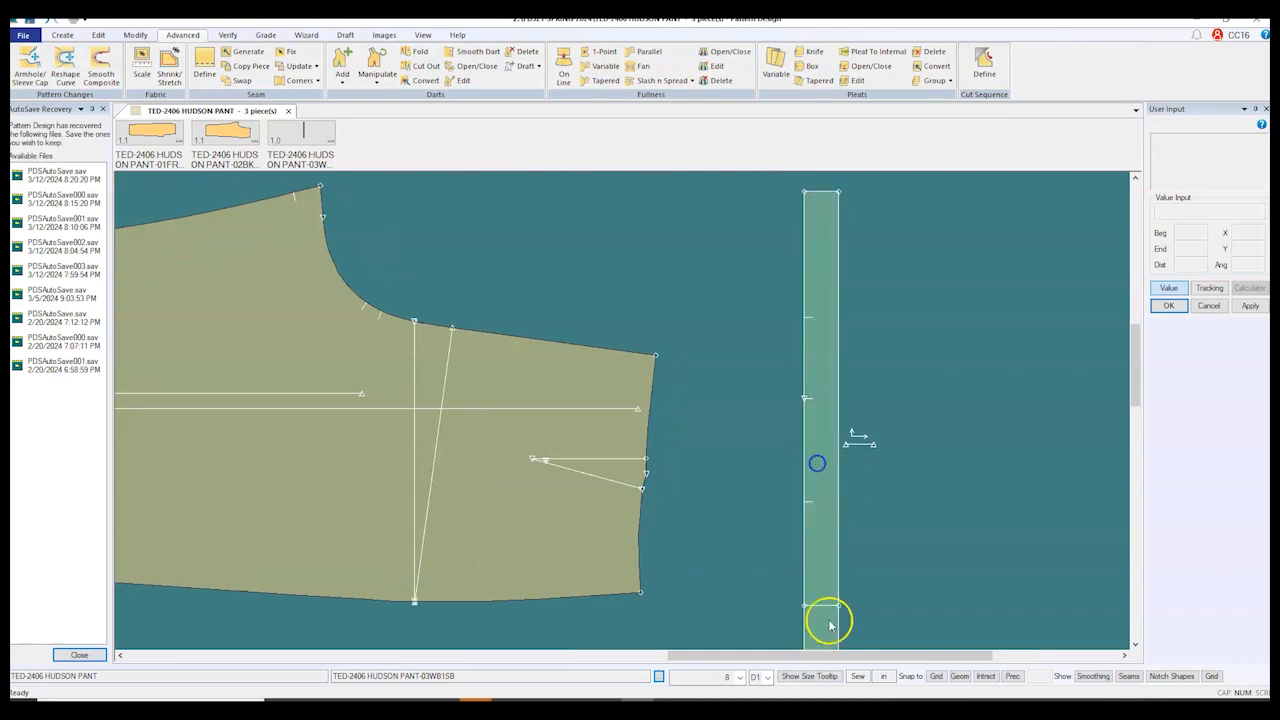
pyautogui.click(825, 602)
pyautogui.click(826, 614)
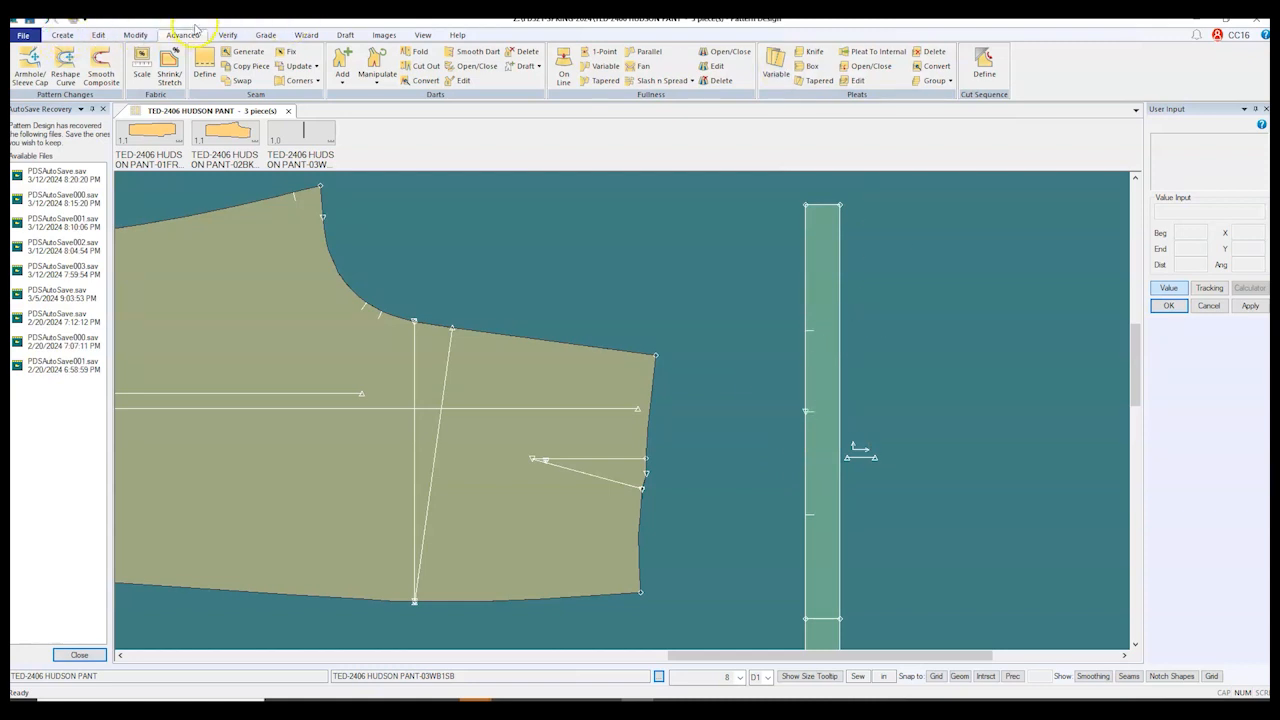
# - Move the waistband's upper end points together with its first and second notches by X 0, Y -0.25 in
pyautogui.click(135, 35)
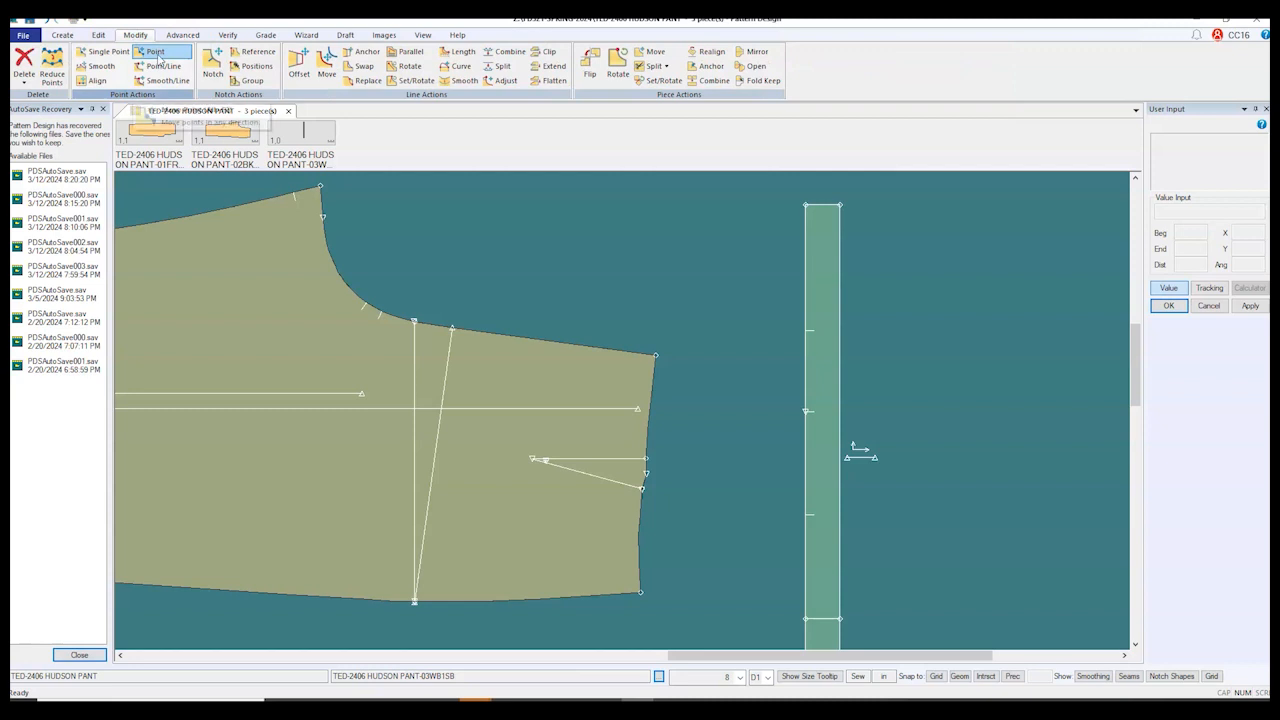
pyautogui.click(156, 55)
pyautogui.click(766, 179)
pyautogui.moveTo(793, 223); pyautogui.dragTo(905, 474)
pyautogui.rightClick(934, 390)
pyautogui.click(935, 392)
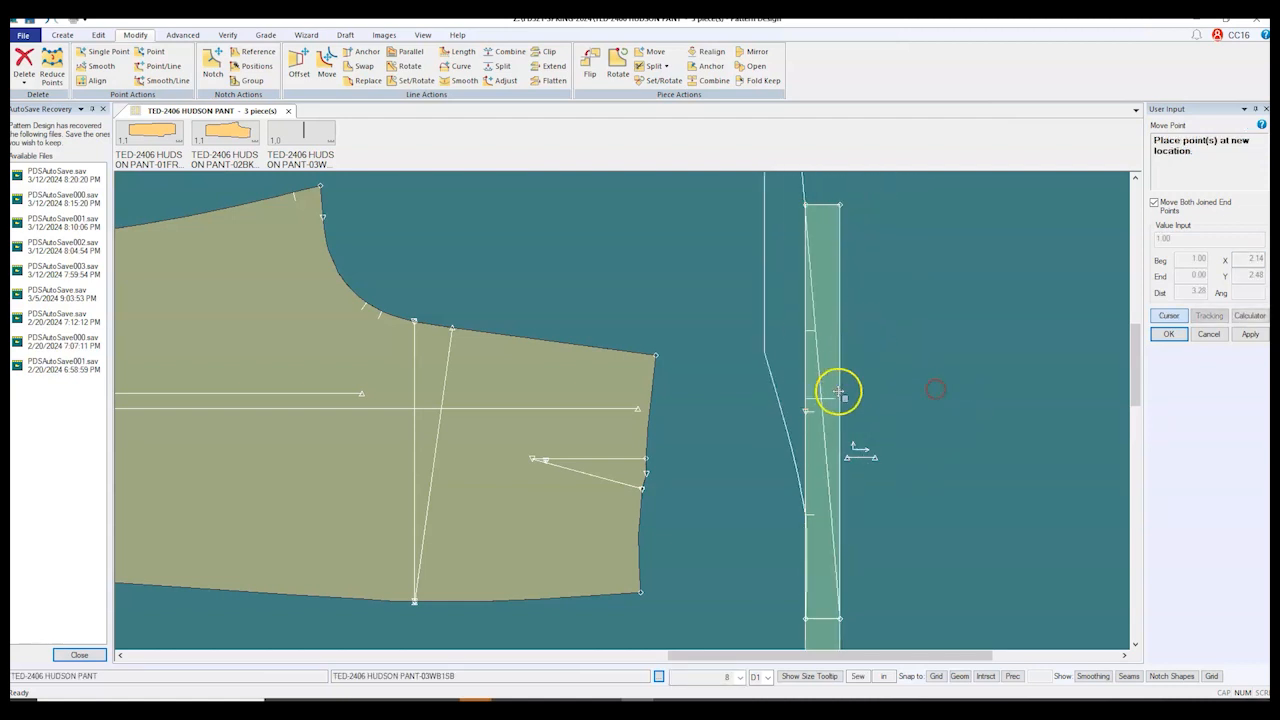
pyautogui.click(893, 408)
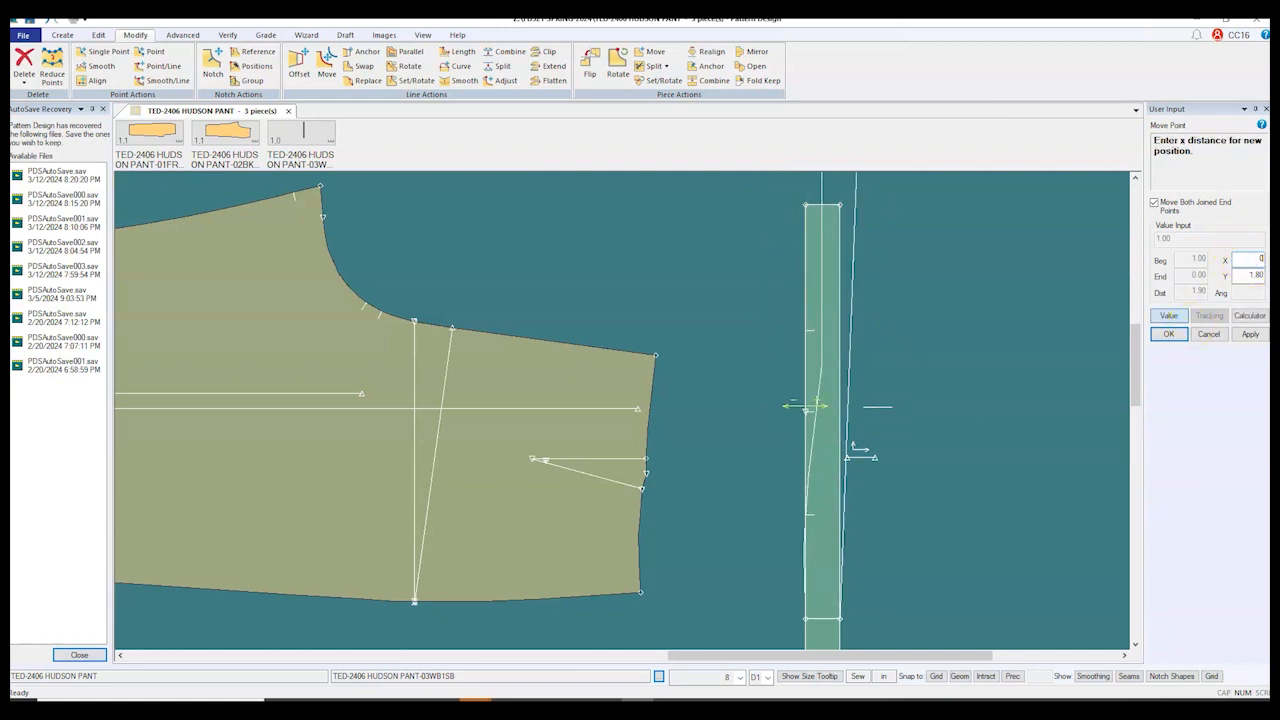
pyautogui.press('Tab')
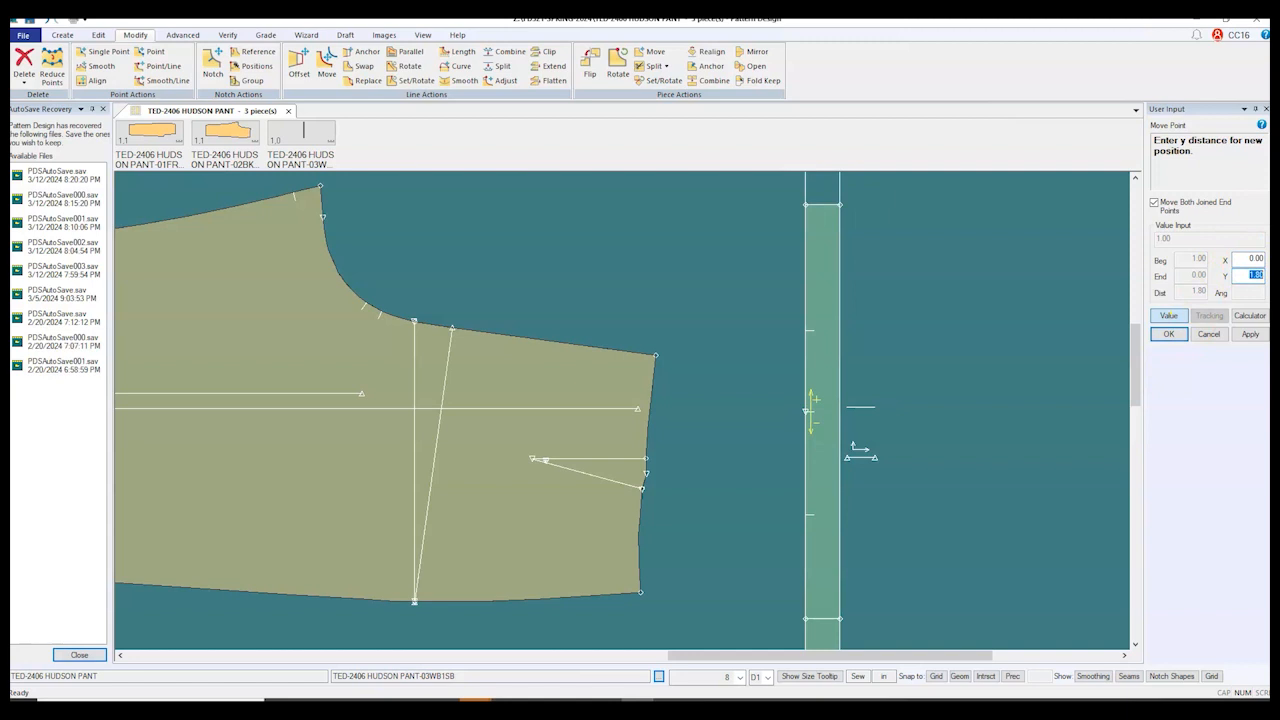
pyautogui.press('Return')
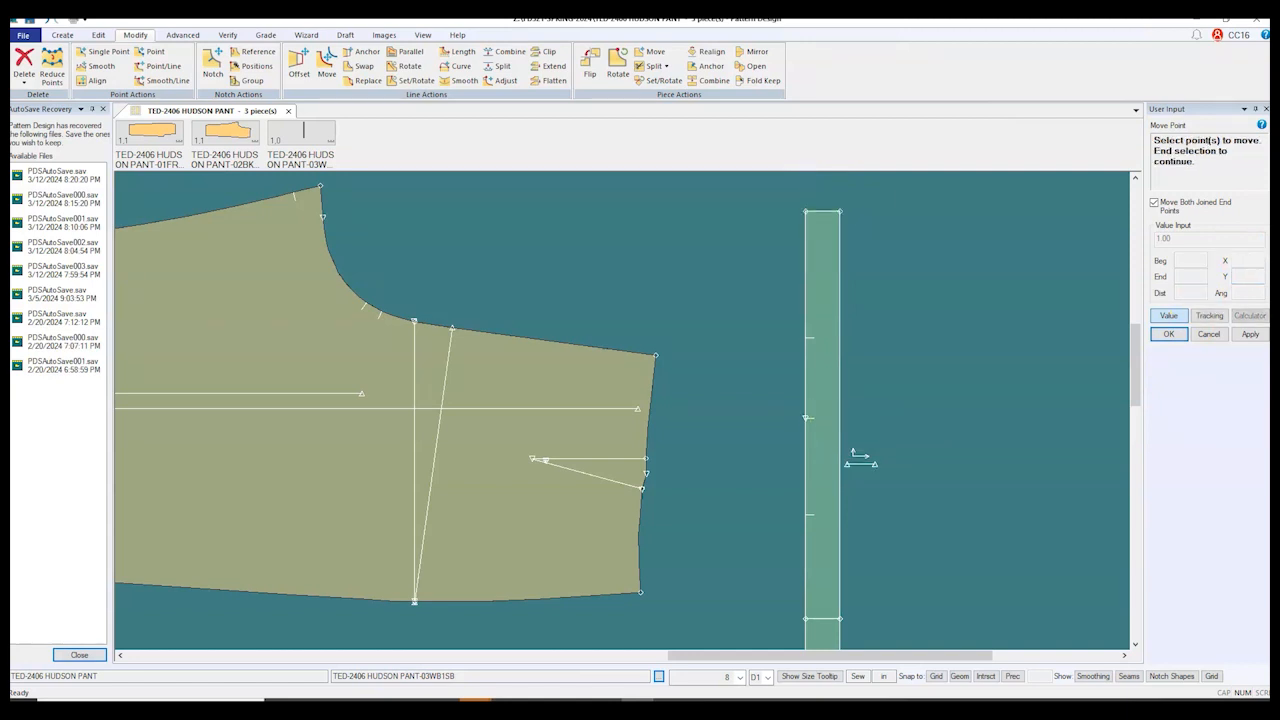
# - Move only the waistband's upper end points and first notch by another X 0, Y -0.25 in
pyautogui.click(771, 188)
pyautogui.moveTo(820, 282); pyautogui.dragTo(876, 379)
pyautogui.rightClick(947, 291)
pyautogui.click(950, 295)
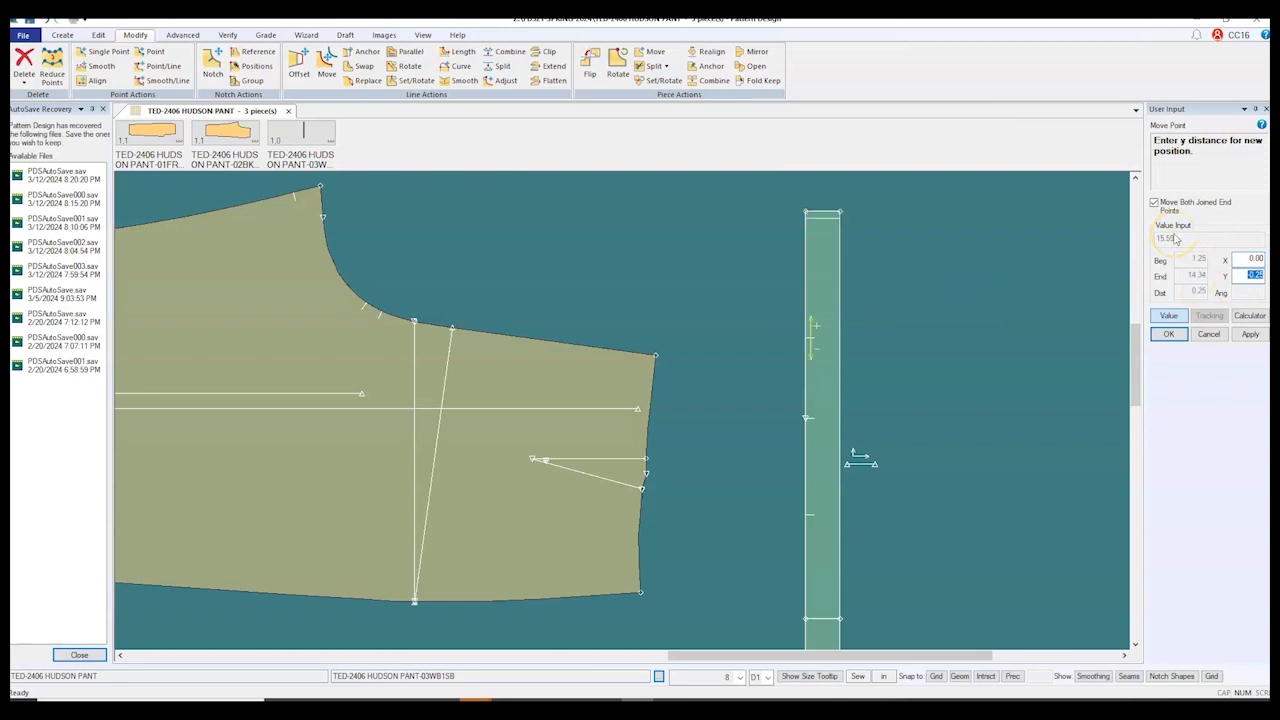
pyautogui.press('Return')
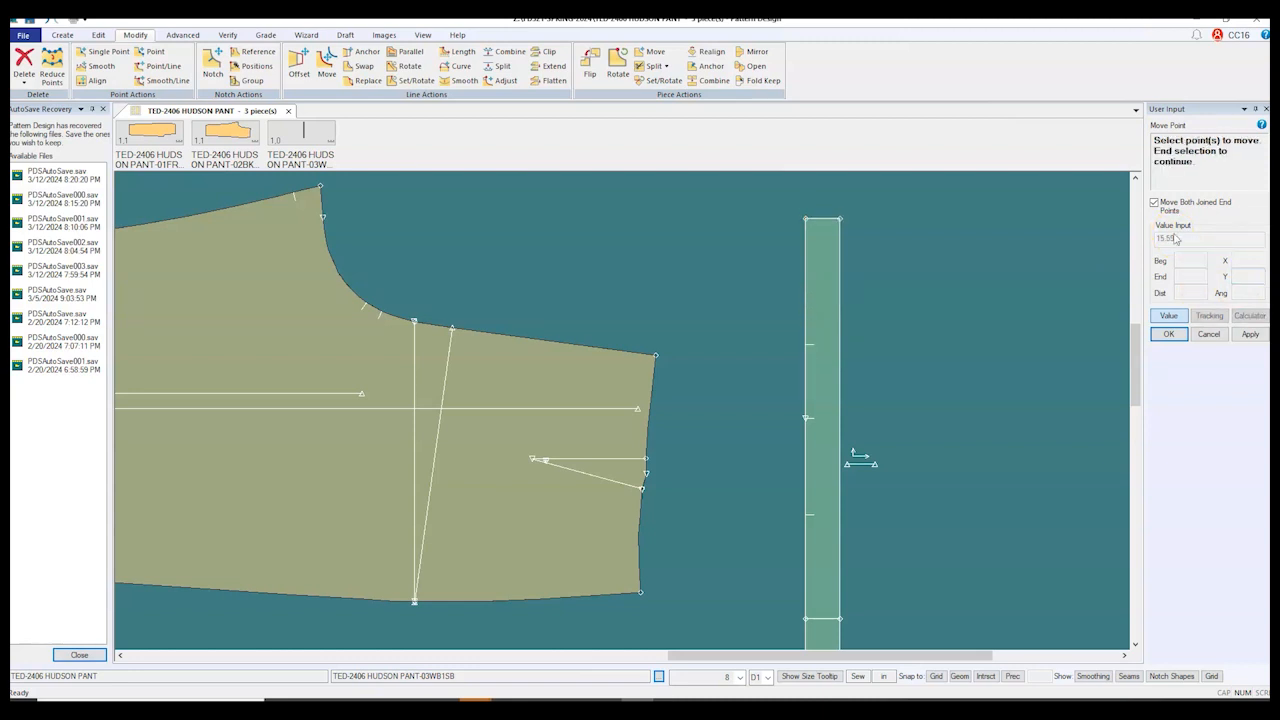
# - Overlay the waistband's defined bookmark on the edited piece to compare their outlines
pyautogui.click(421, 36)
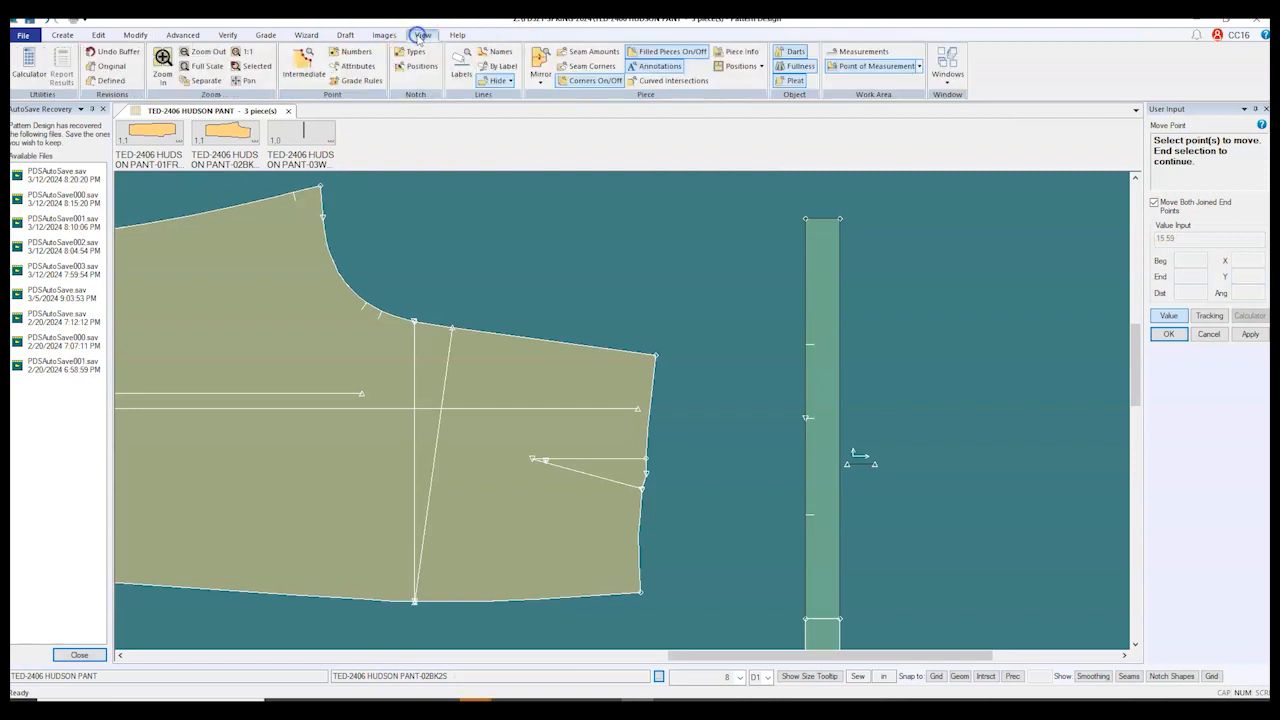
pyautogui.click(108, 80)
pyautogui.click(822, 265)
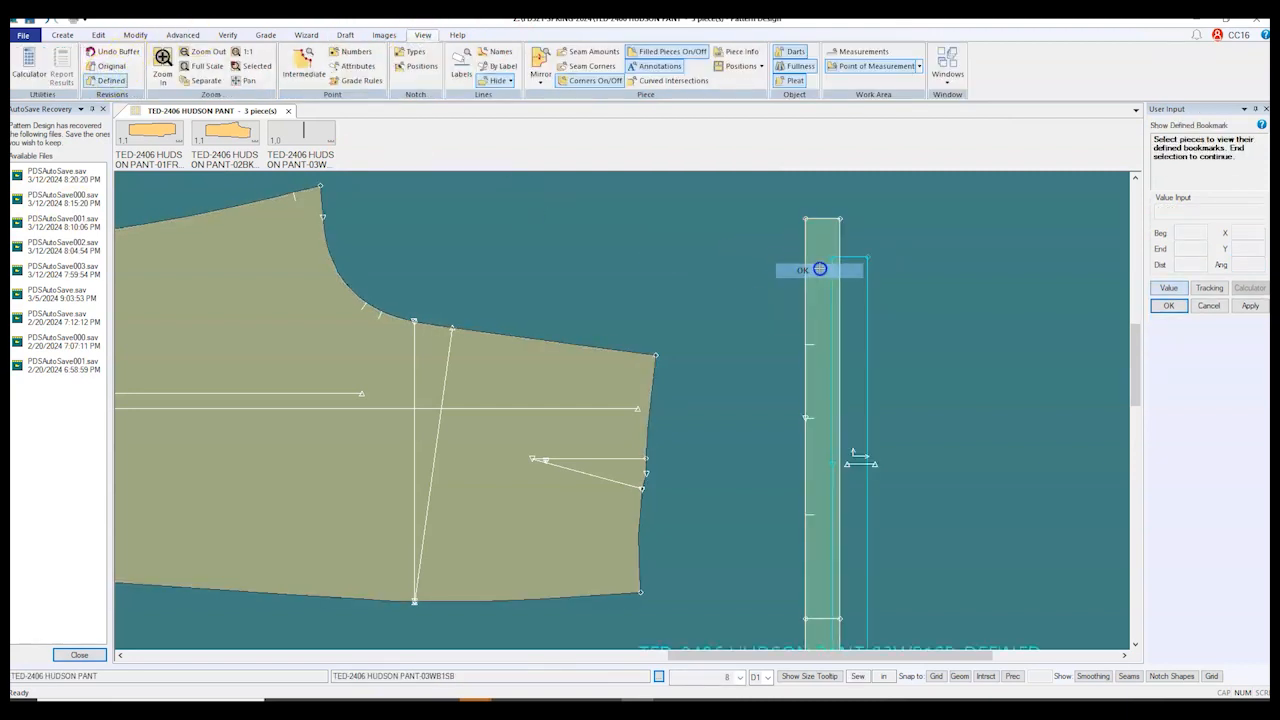
pyautogui.scroll(-1, 735, 285)
pyautogui.scroll(1, 860, 437)
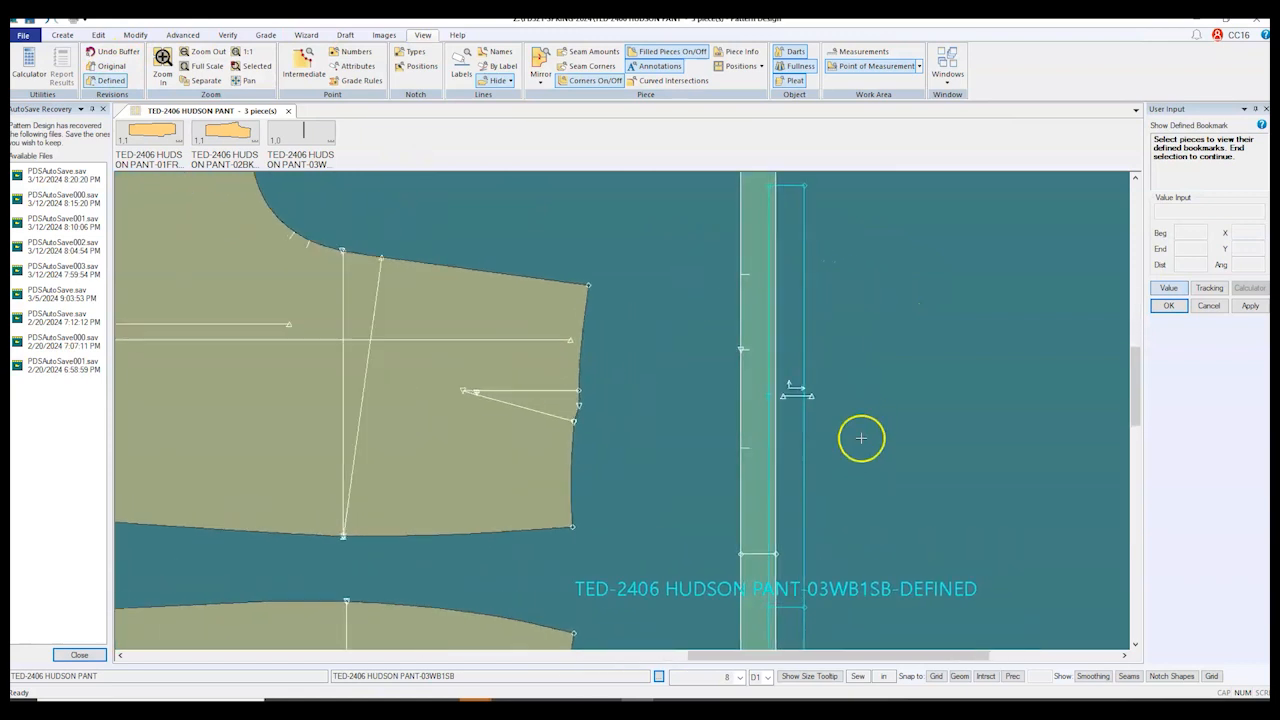
pyautogui.scroll(-1, 814, 446)
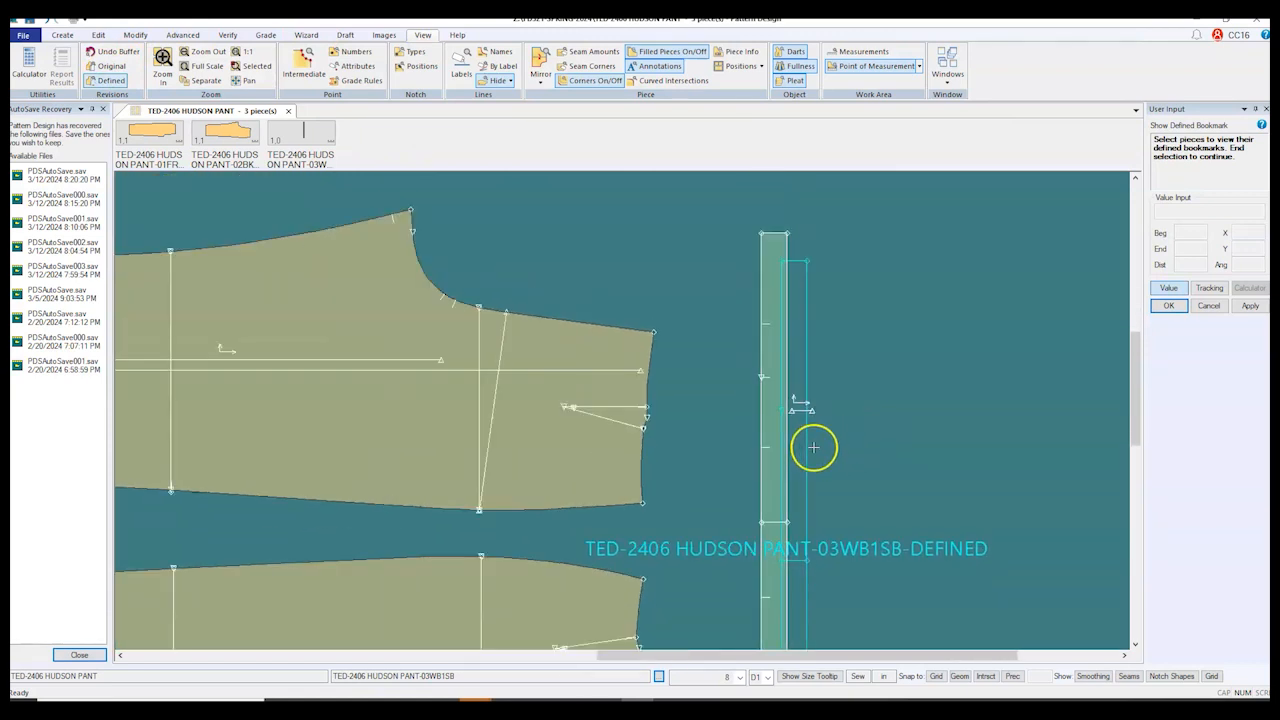
pyautogui.rightClick(957, 381)
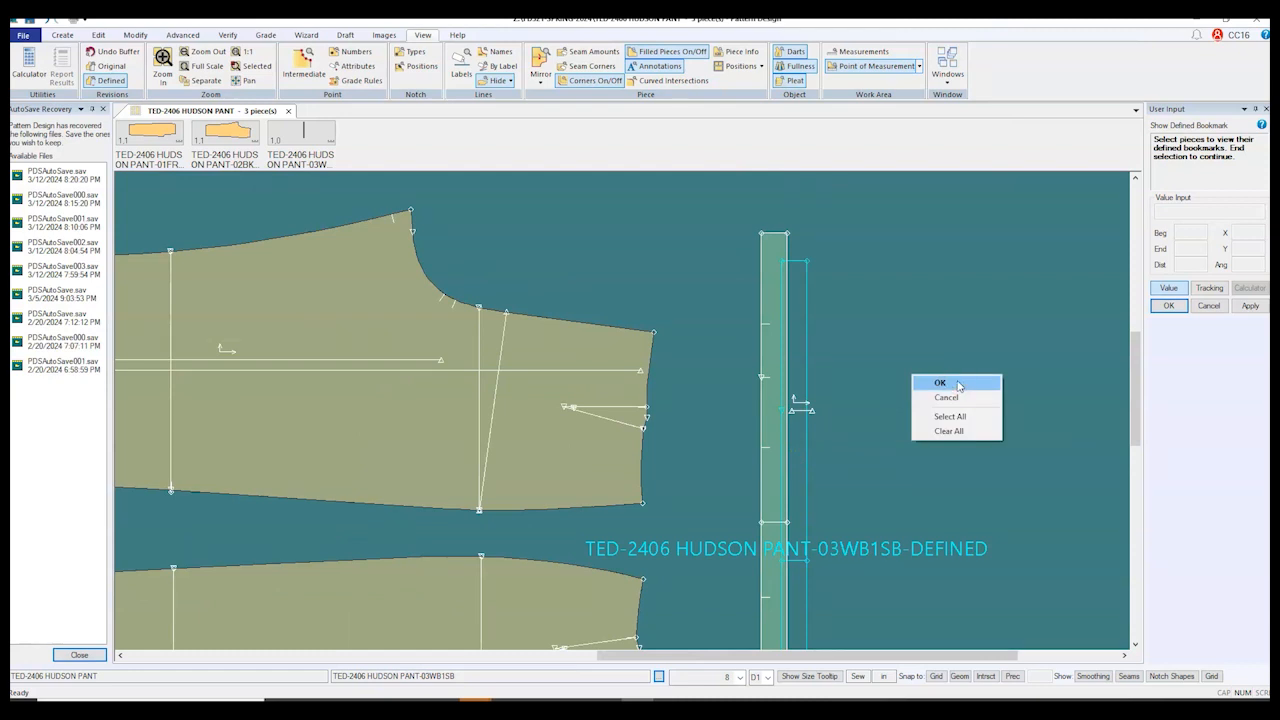
pyautogui.click(940, 383)
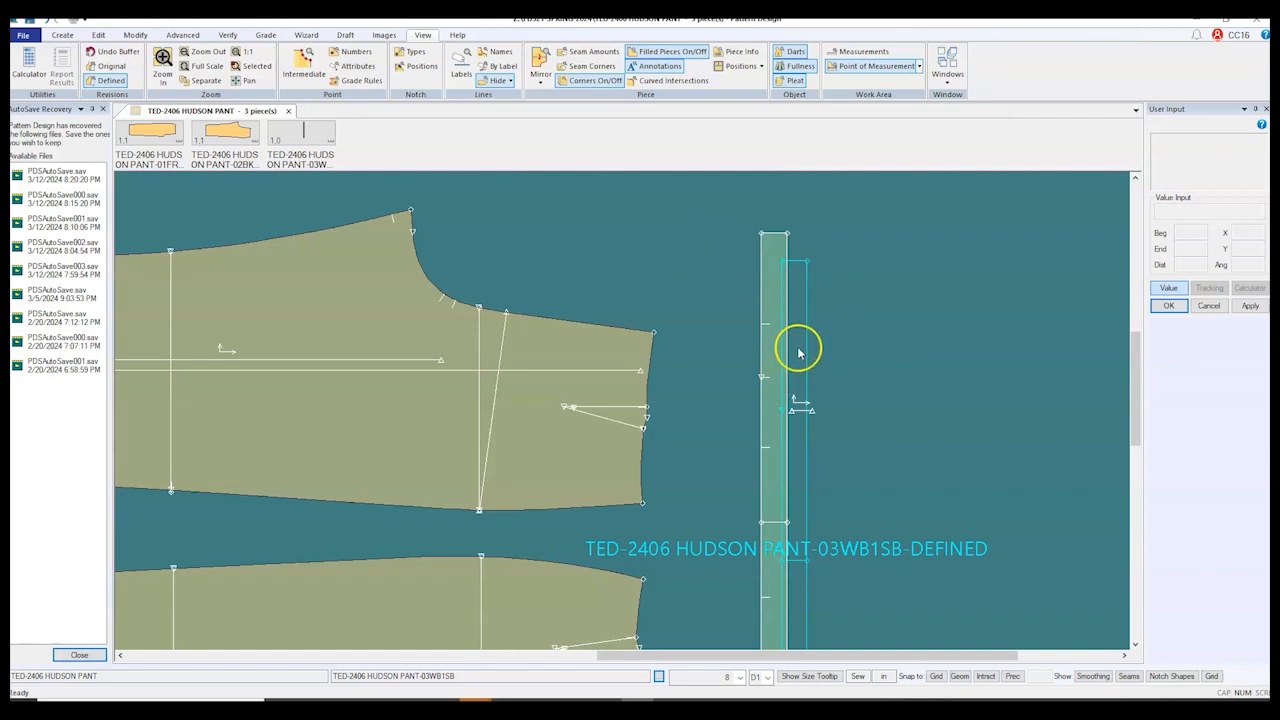
# - Hide the waistband's defined bookmark overlay
pyautogui.scroll(-1, 556, 297)
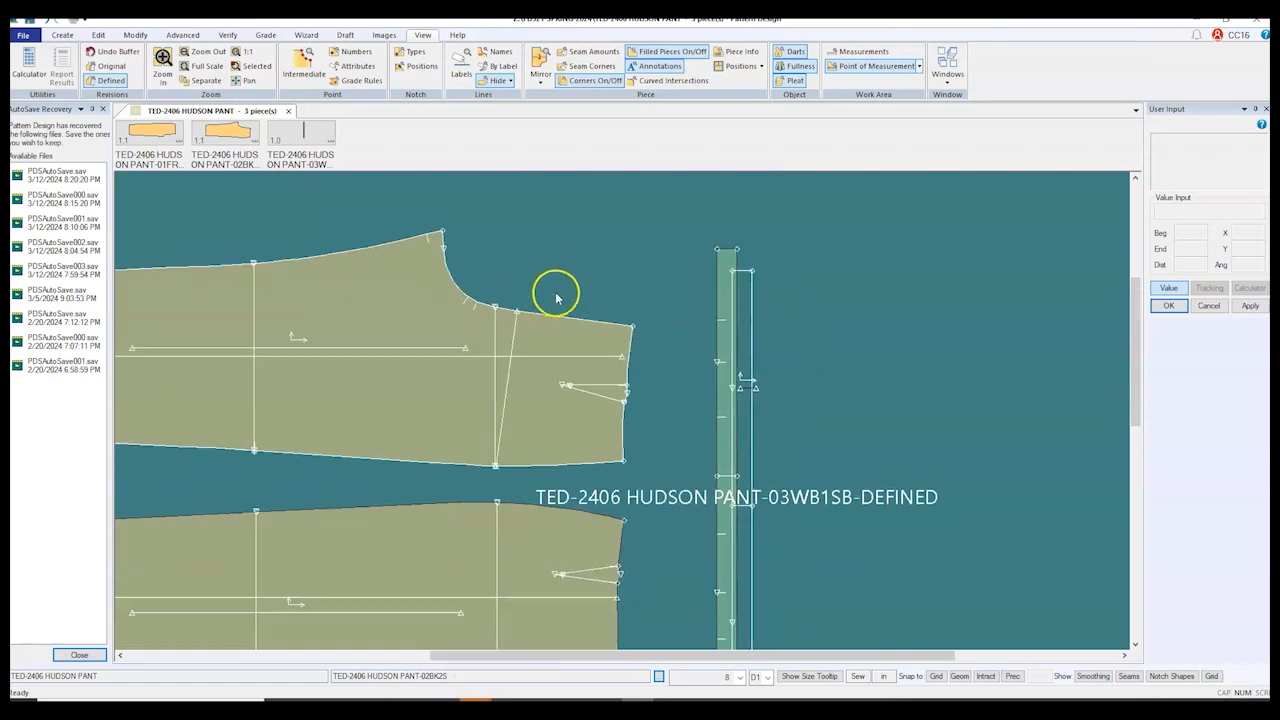
pyautogui.click(119, 81)
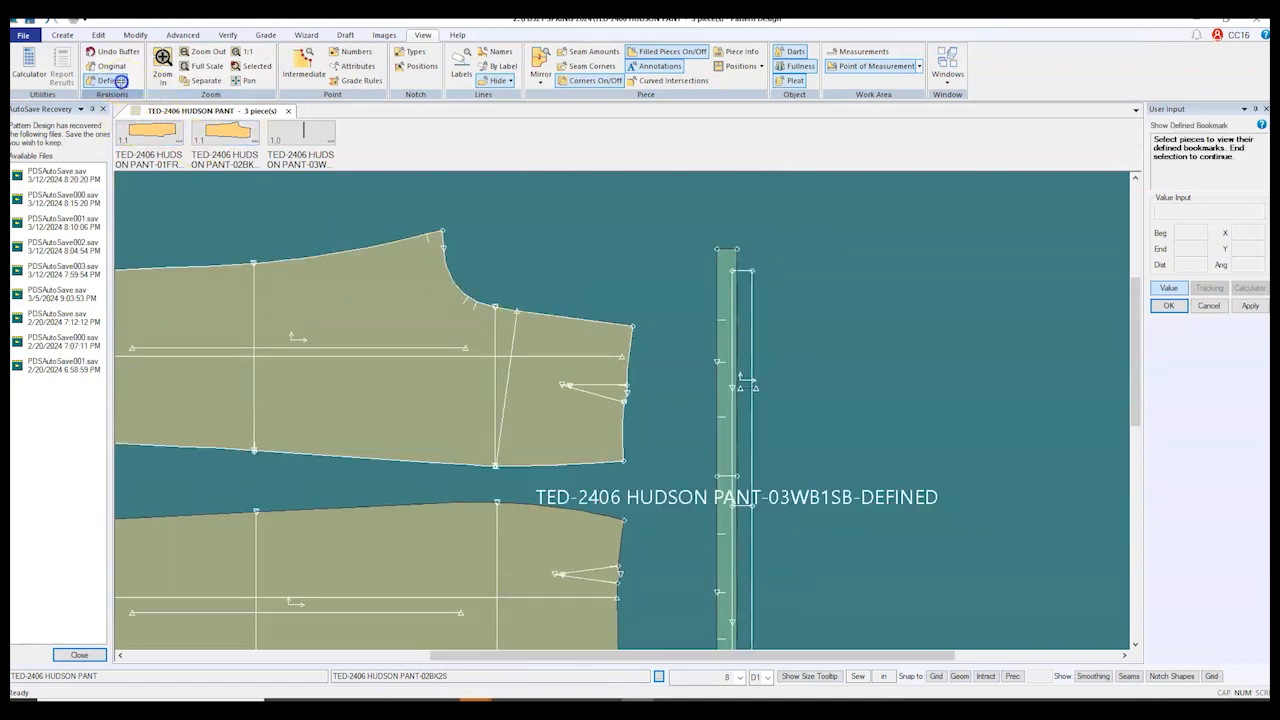
pyautogui.click(734, 300)
pyautogui.rightClick(737, 306)
pyautogui.click(738, 306)
pyautogui.rightClick(762, 337)
pyautogui.click(786, 357)
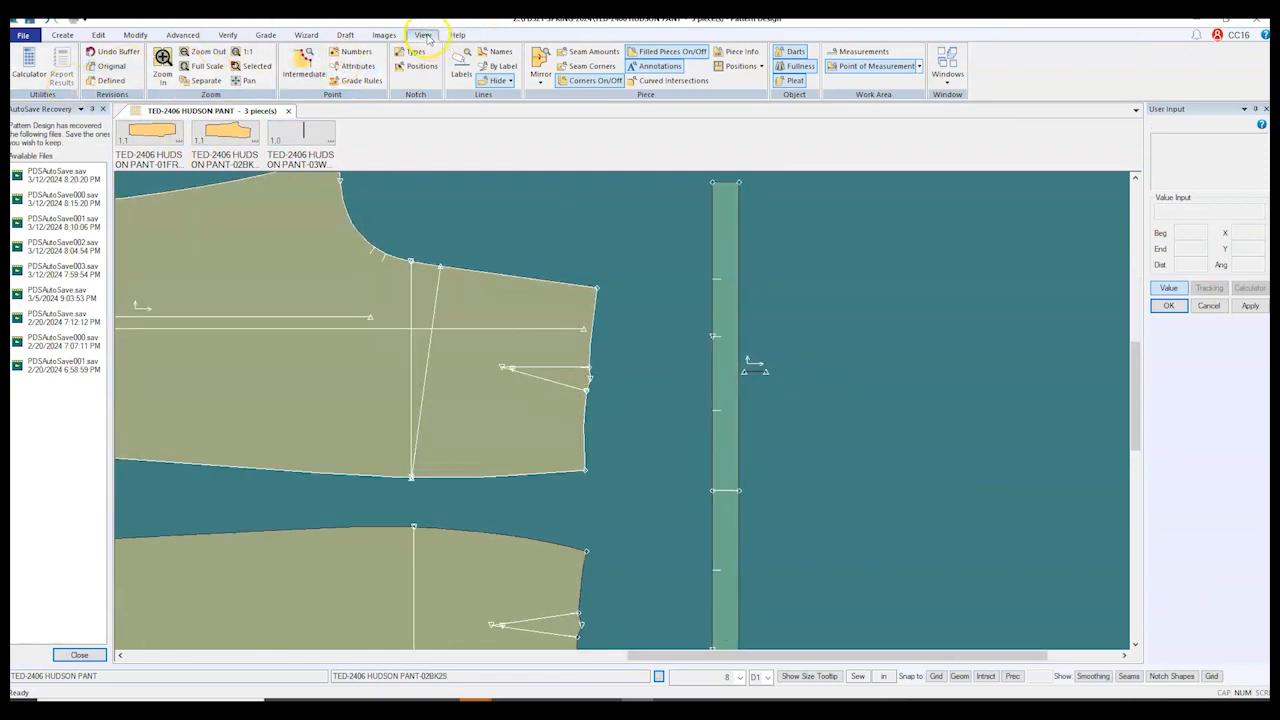
# - Display the piece measurements and measure both front waist segments and the back waist's side segment with Between Notches
pyautogui.click(858, 51)
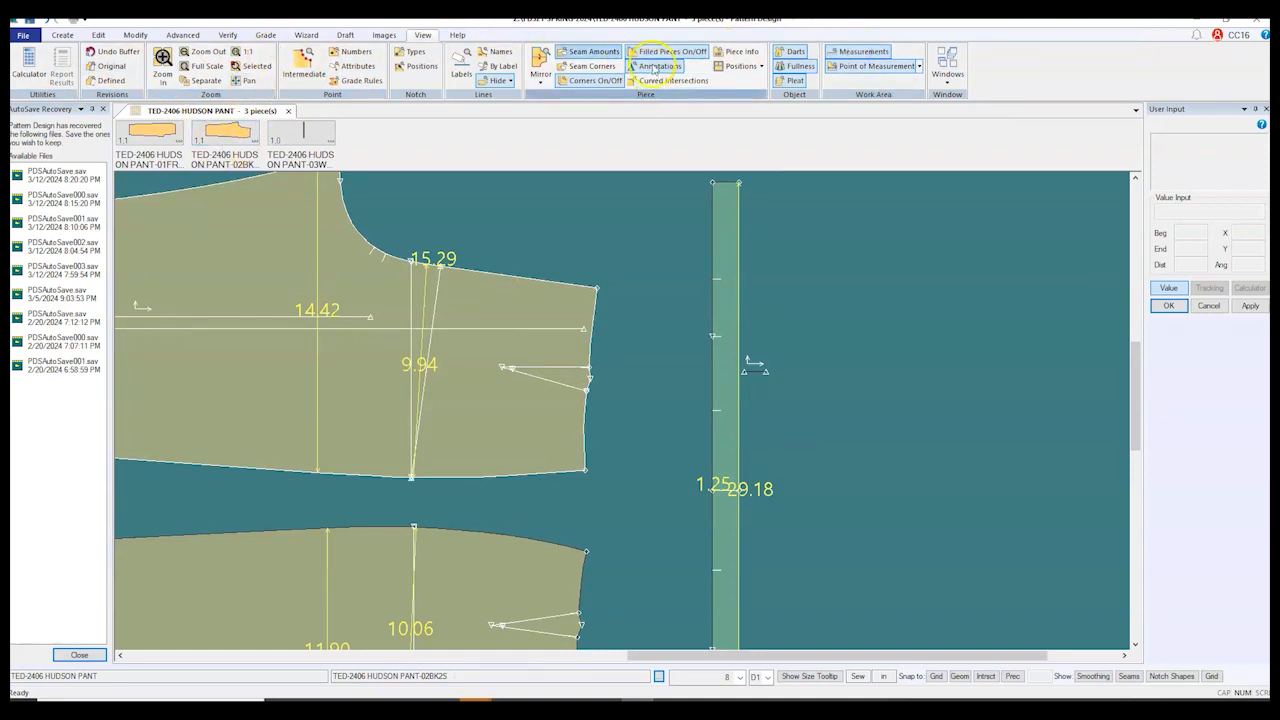
pyautogui.click(228, 35)
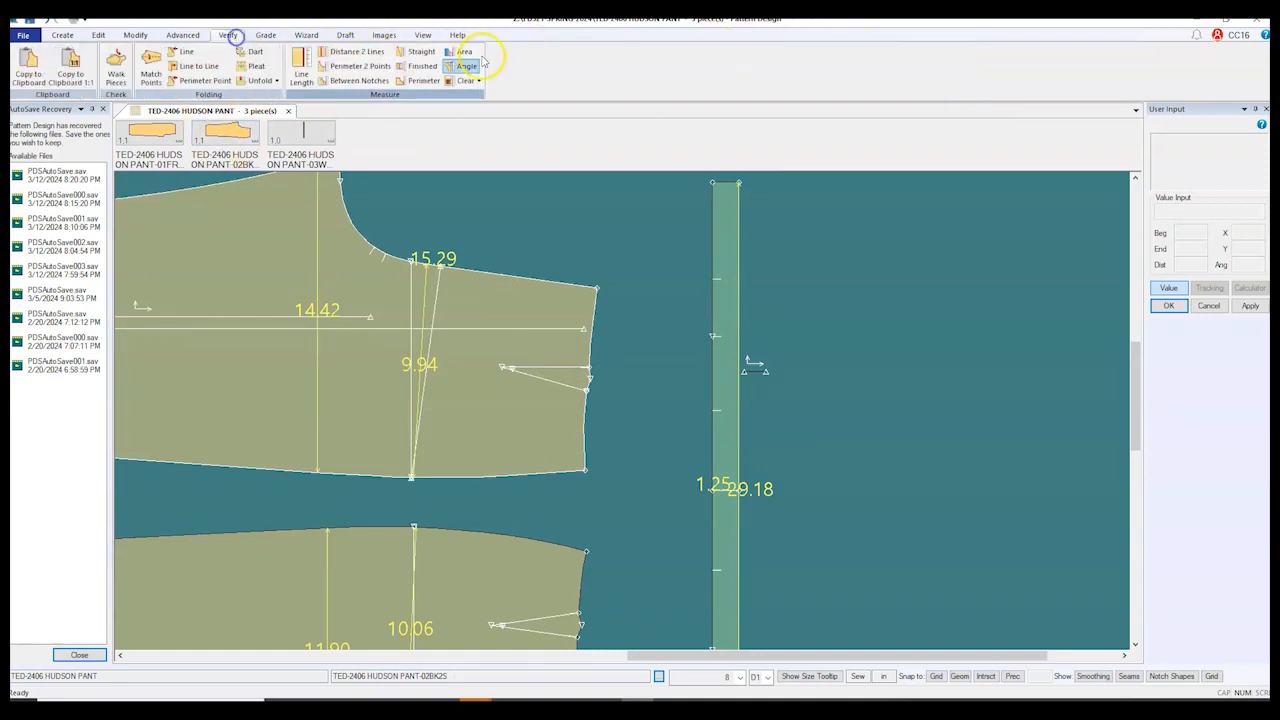
pyautogui.click(350, 80)
pyautogui.scroll(-4, 475, 371)
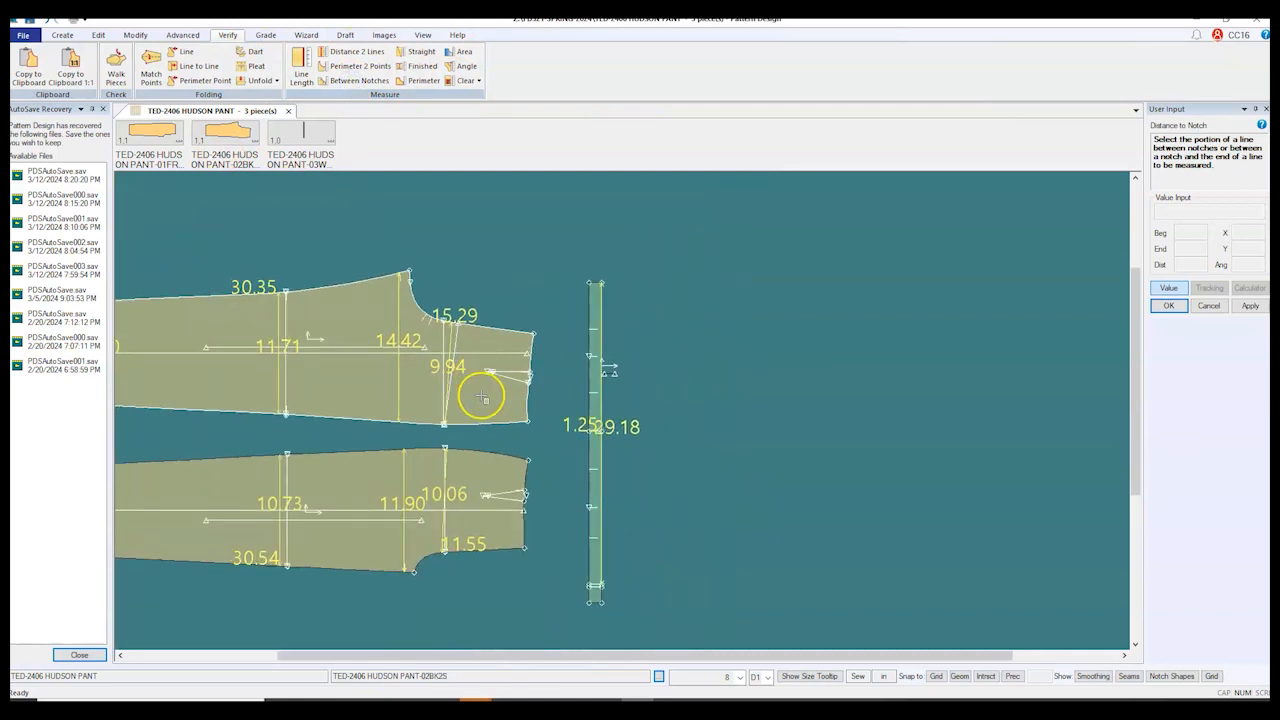
pyautogui.click(525, 540)
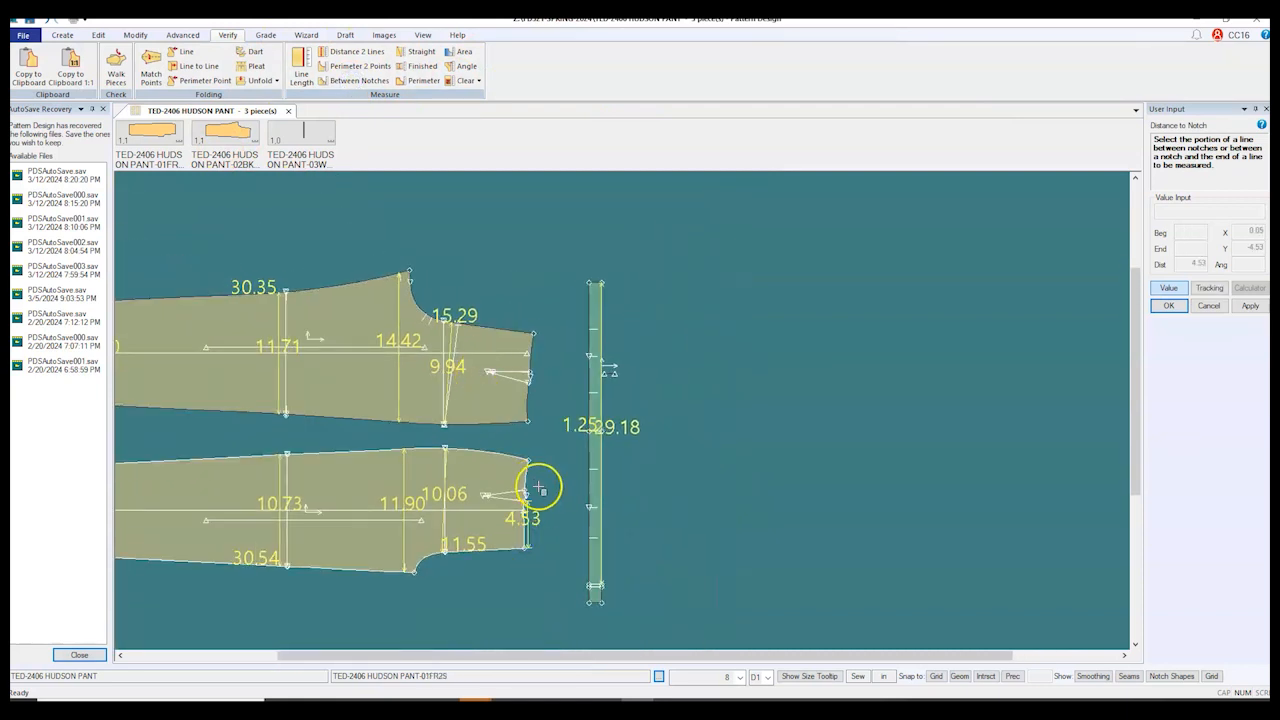
pyautogui.click(527, 533)
pyautogui.click(523, 480)
pyautogui.click(518, 408)
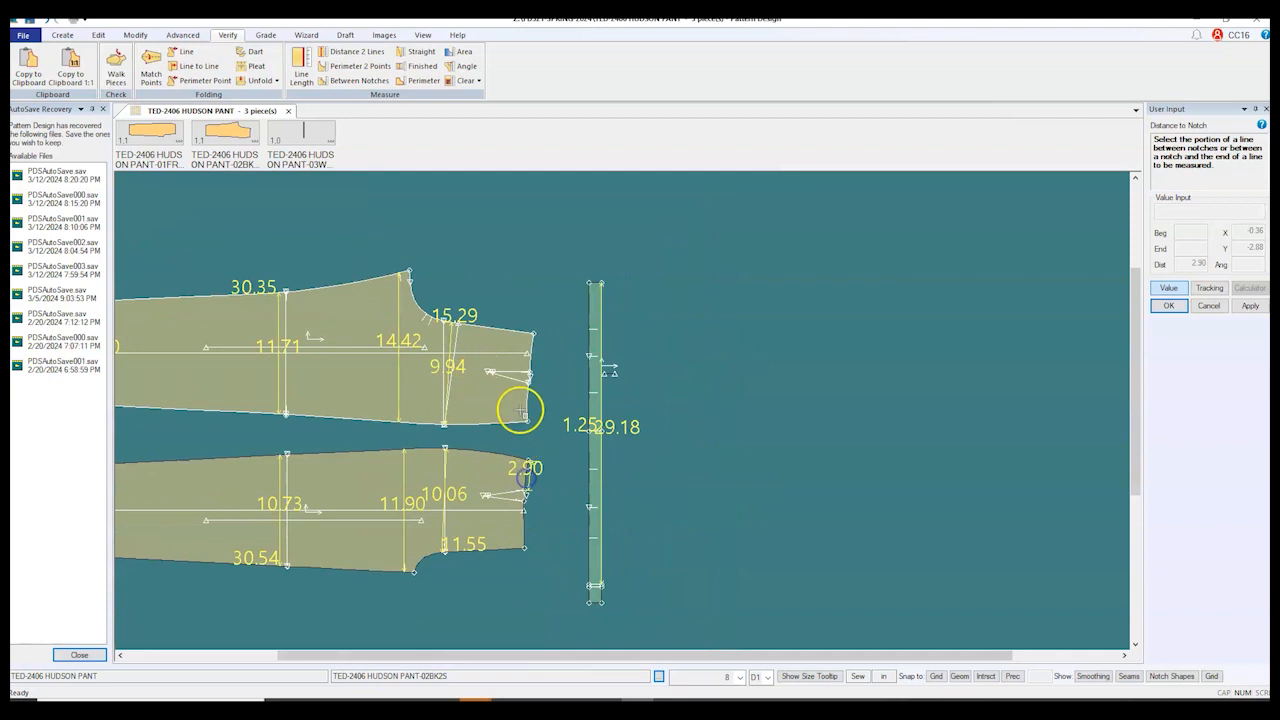
# - Measure the waistband's two shortened segments, from first to second notch and from second to third notch
pyautogui.scroll(3, 525, 398)
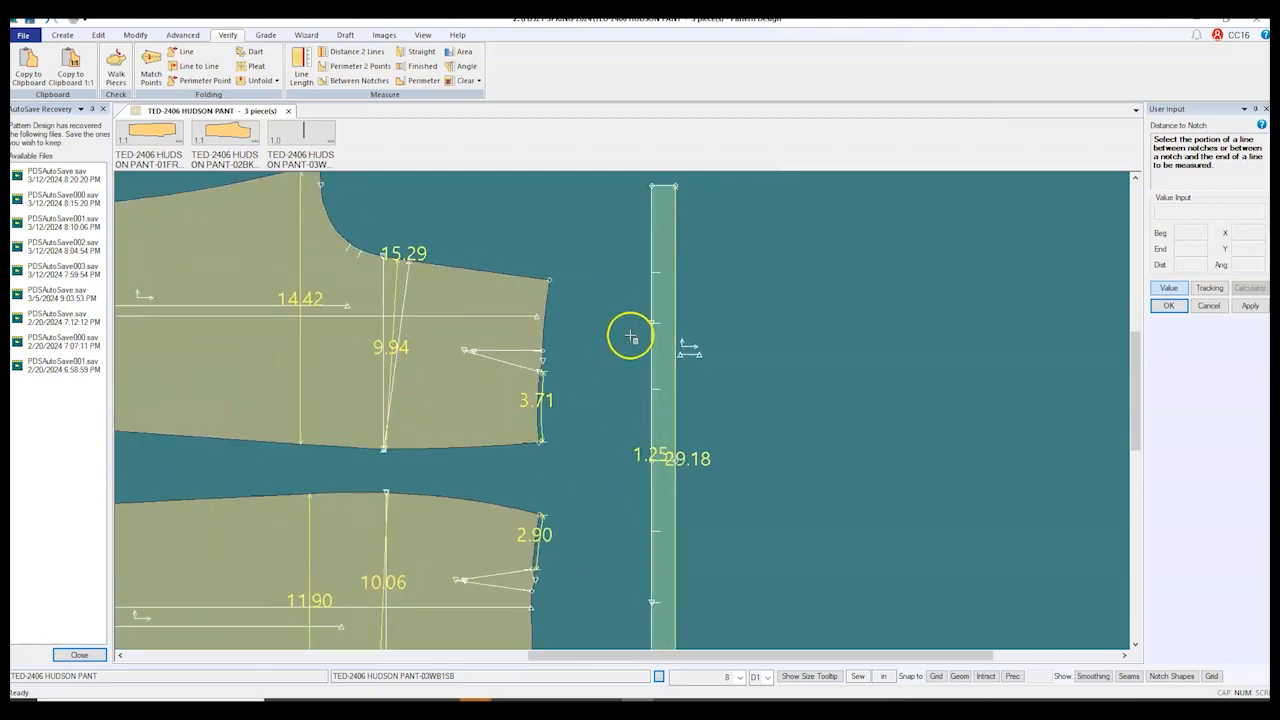
pyautogui.click(648, 290)
pyautogui.click(653, 368)
pyautogui.rightClick(634, 354)
pyautogui.click(634, 358)
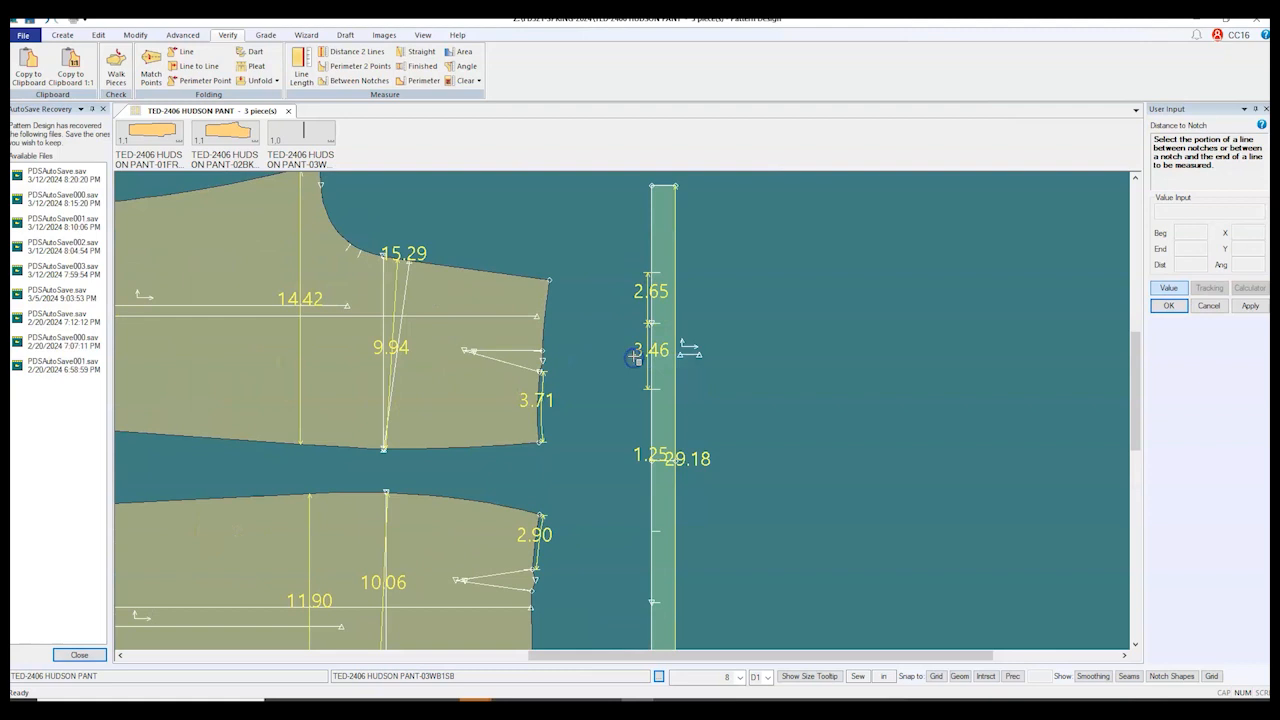
pyautogui.rightClick(558, 437)
pyautogui.click(562, 438)
# - Move the back and front pant pieces up and away from the waistband in the work area
pyautogui.click(505, 438)
pyautogui.moveTo(505, 438); pyautogui.dragTo(431, 355)
pyautogui.moveTo(501, 541); pyautogui.dragTo(455, 453)
pyautogui.click(500, 457)
pyautogui.click(660, 288)
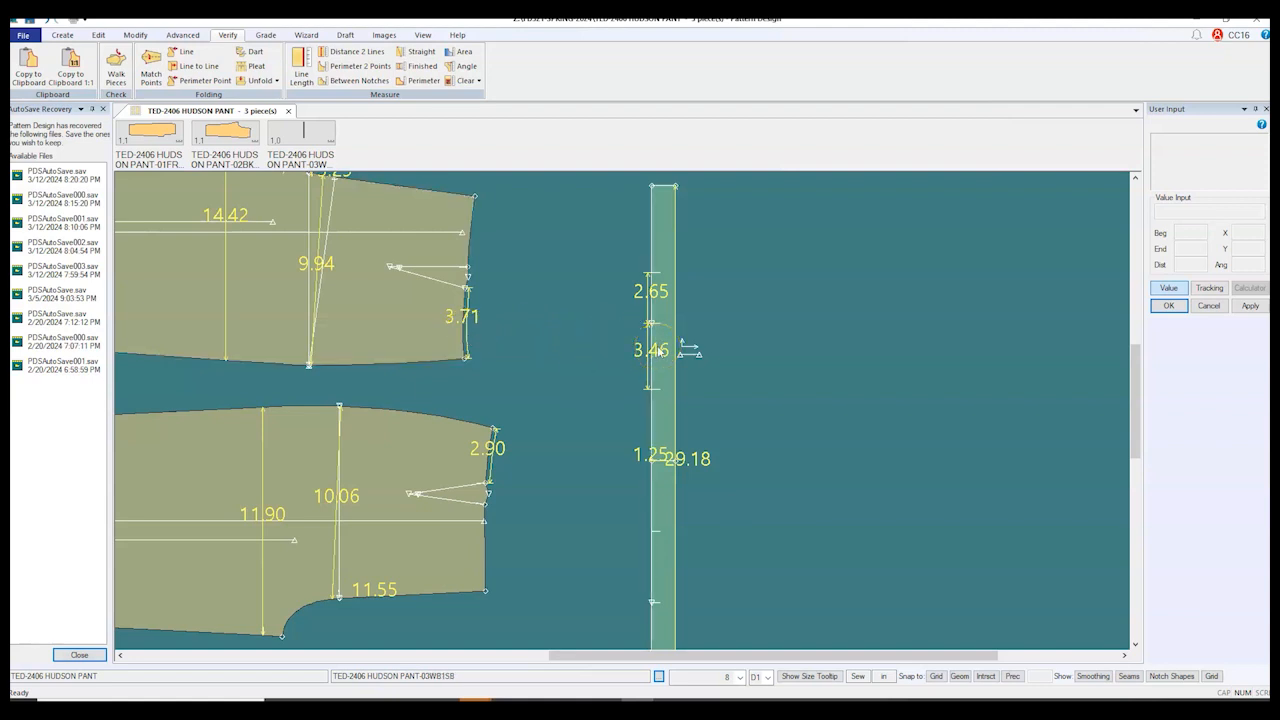
# - Move all waistband points from its lower end through the two lowest notches up by X 0, Y 0.25 in
pyautogui.scroll(-3, 537, 306)
pyautogui.scroll(-3, 570, 441)
pyautogui.scroll(4, 603, 596)
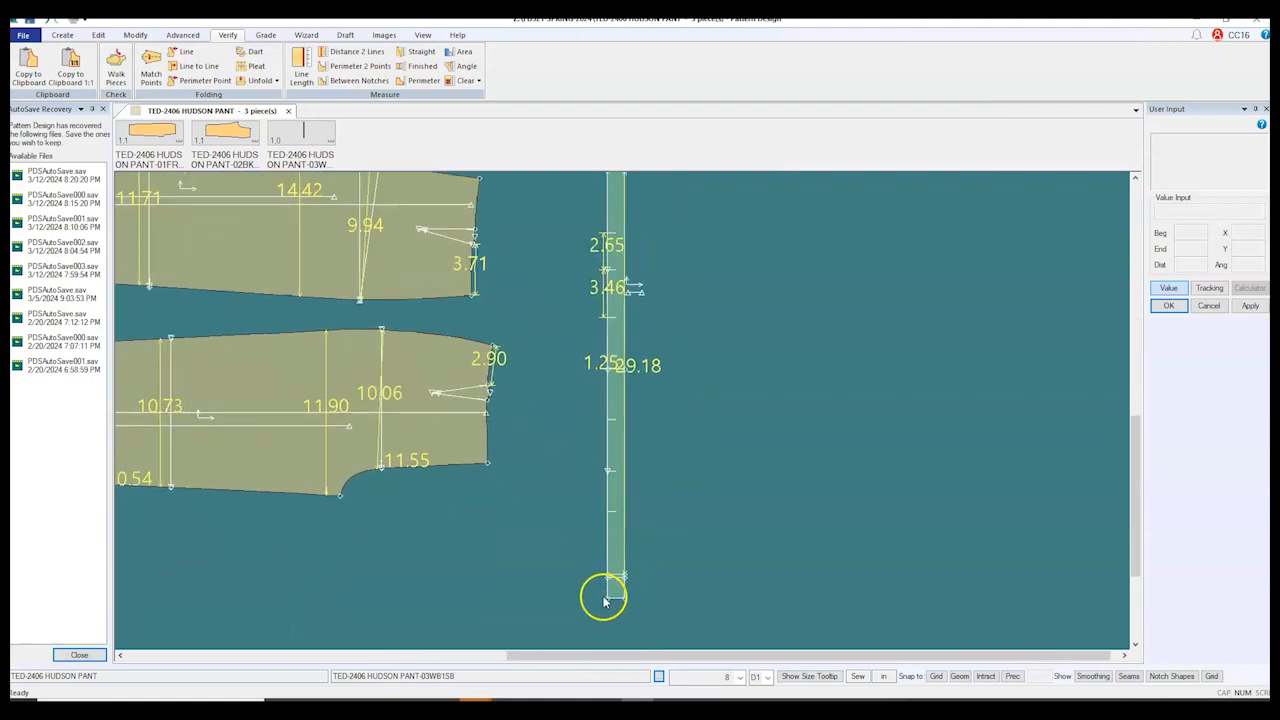
pyautogui.scroll(2, 612, 590)
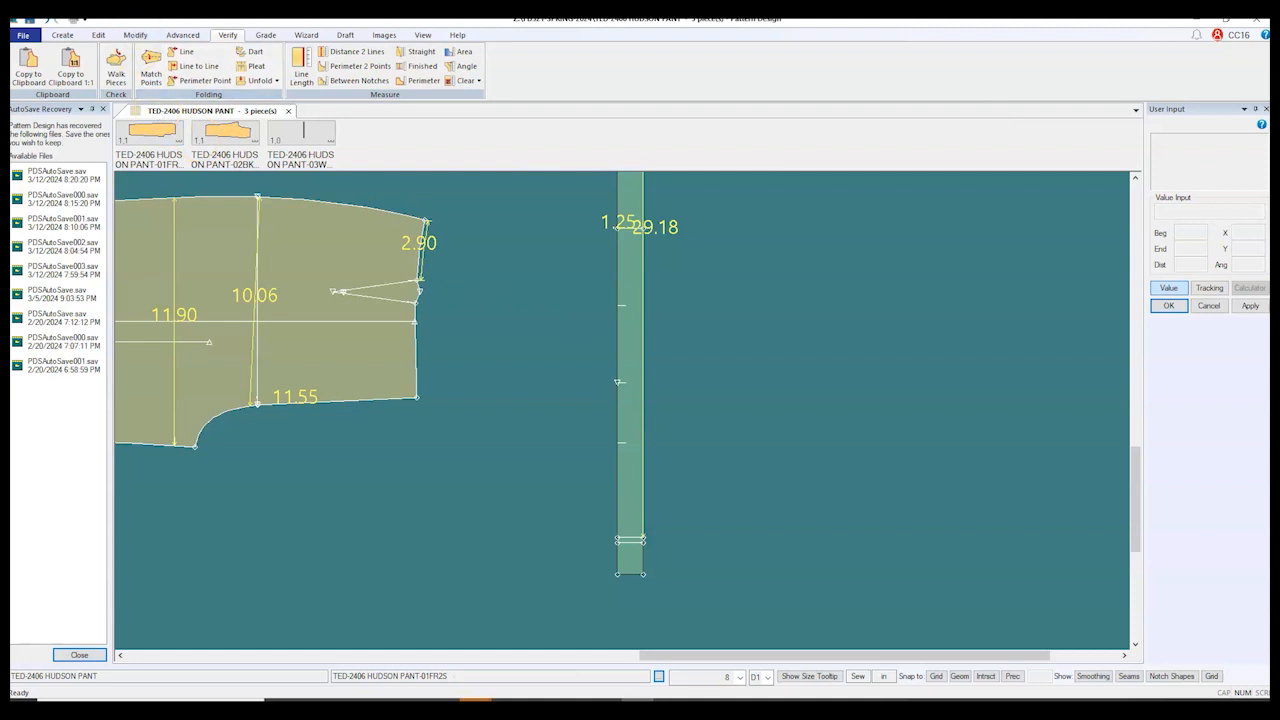
pyautogui.click(140, 35)
pyautogui.click(153, 51)
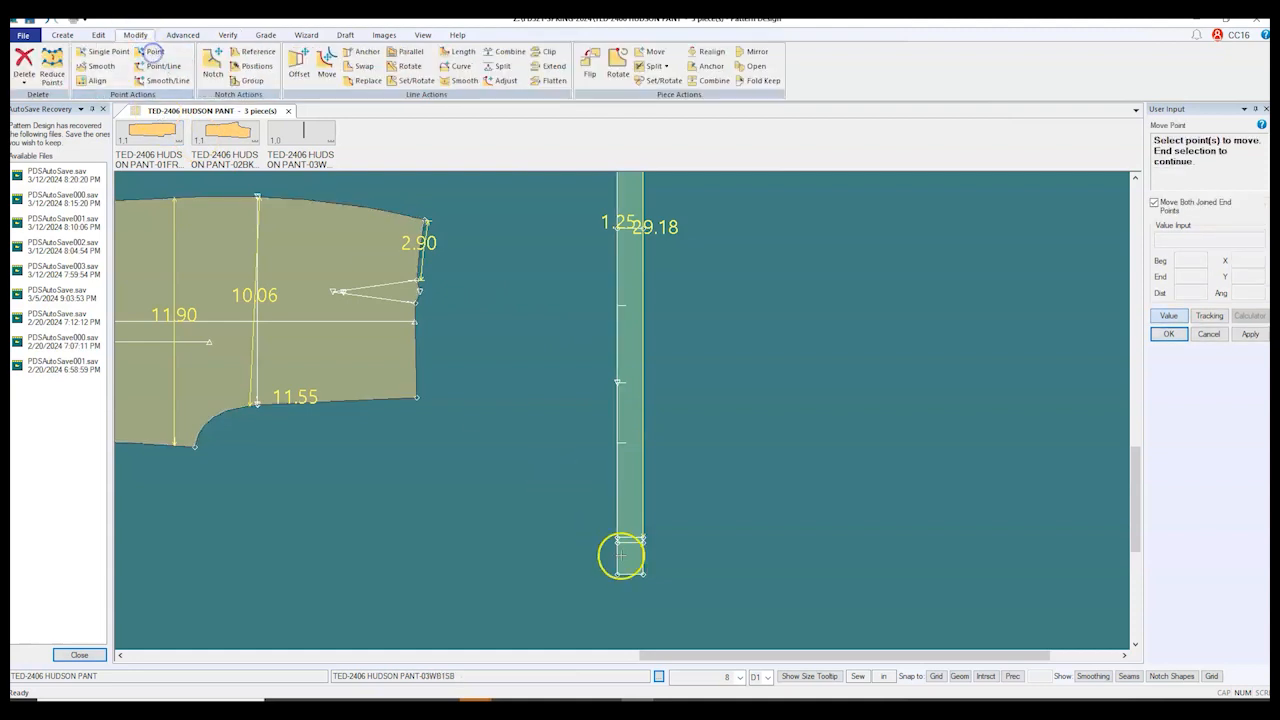
pyautogui.moveTo(702, 622); pyautogui.dragTo(587, 344)
pyautogui.rightClick(822, 382)
pyautogui.click(858, 391)
pyautogui.click(860, 399)
pyautogui.moveTo(609, 630); pyautogui.dragTo(620, 530)
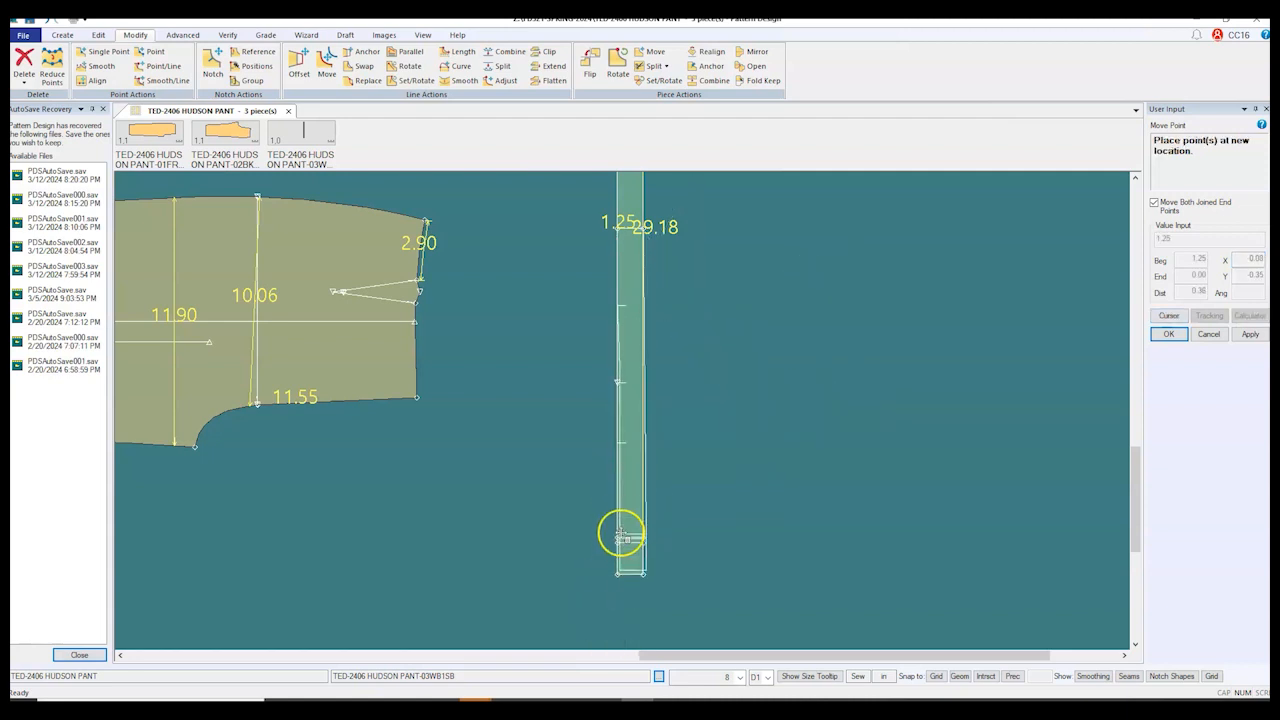
pyautogui.click(623, 563)
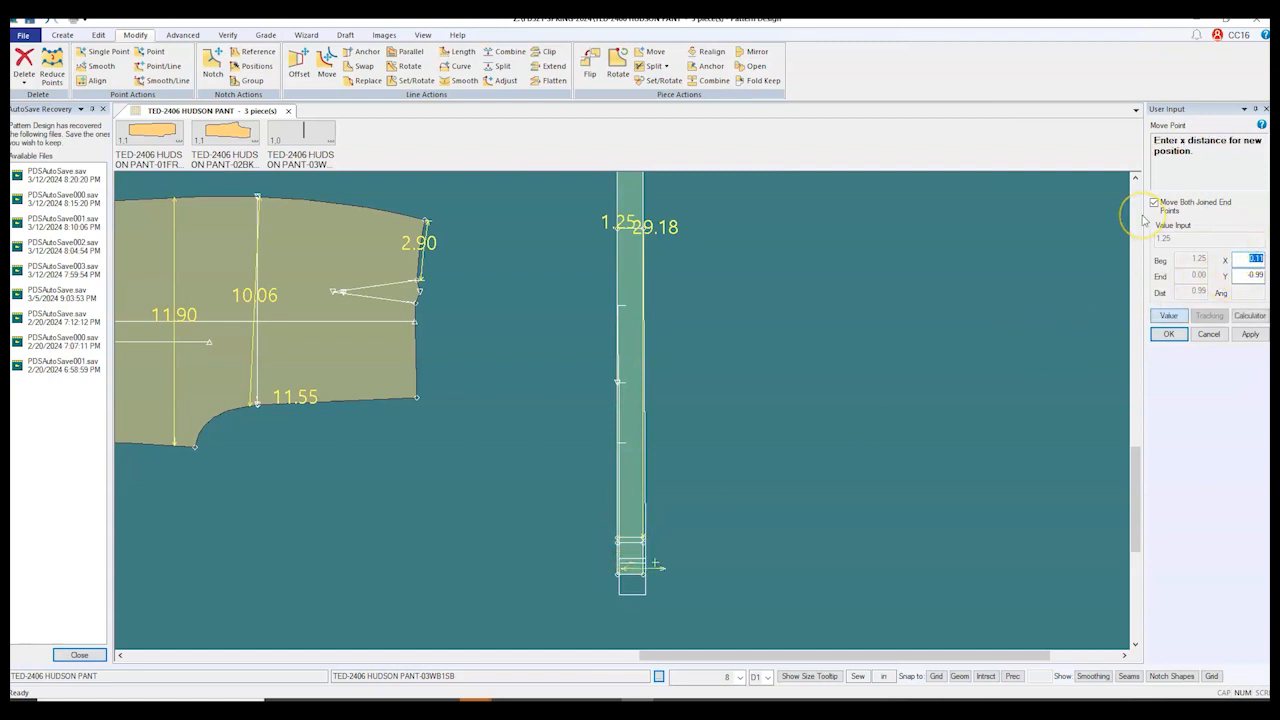
pyautogui.press('Return')
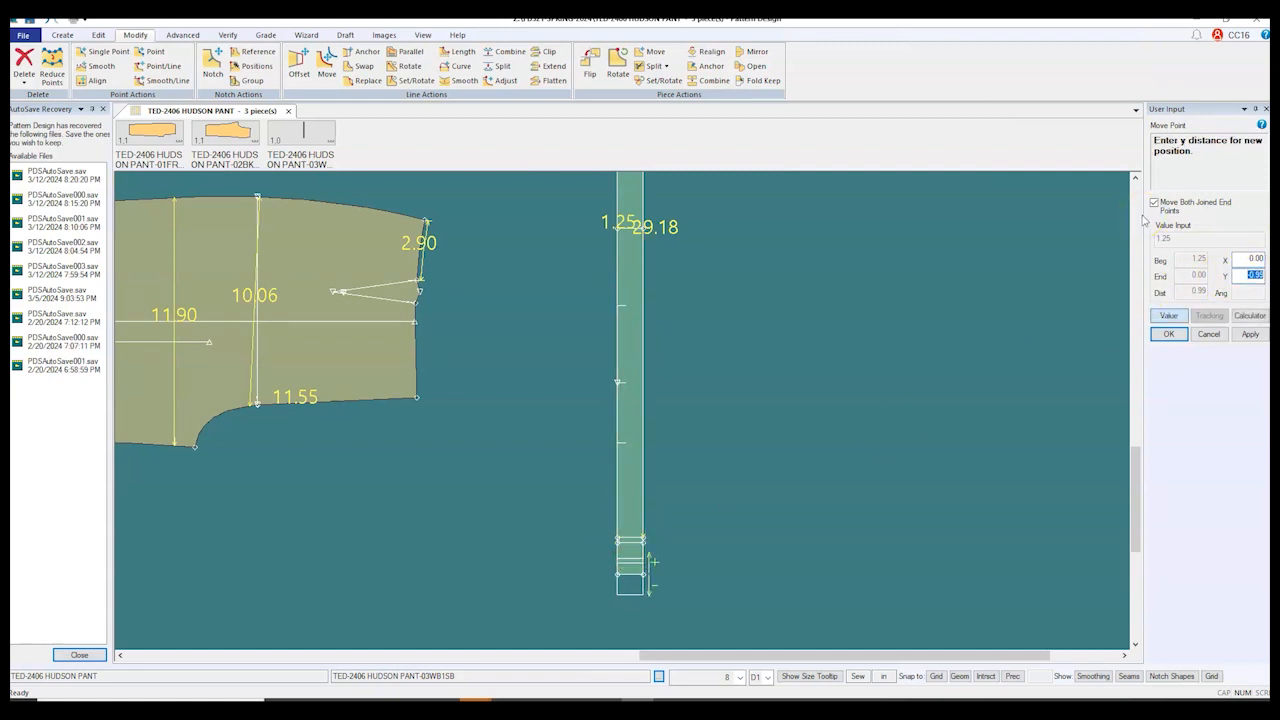
pyautogui.press('Return')
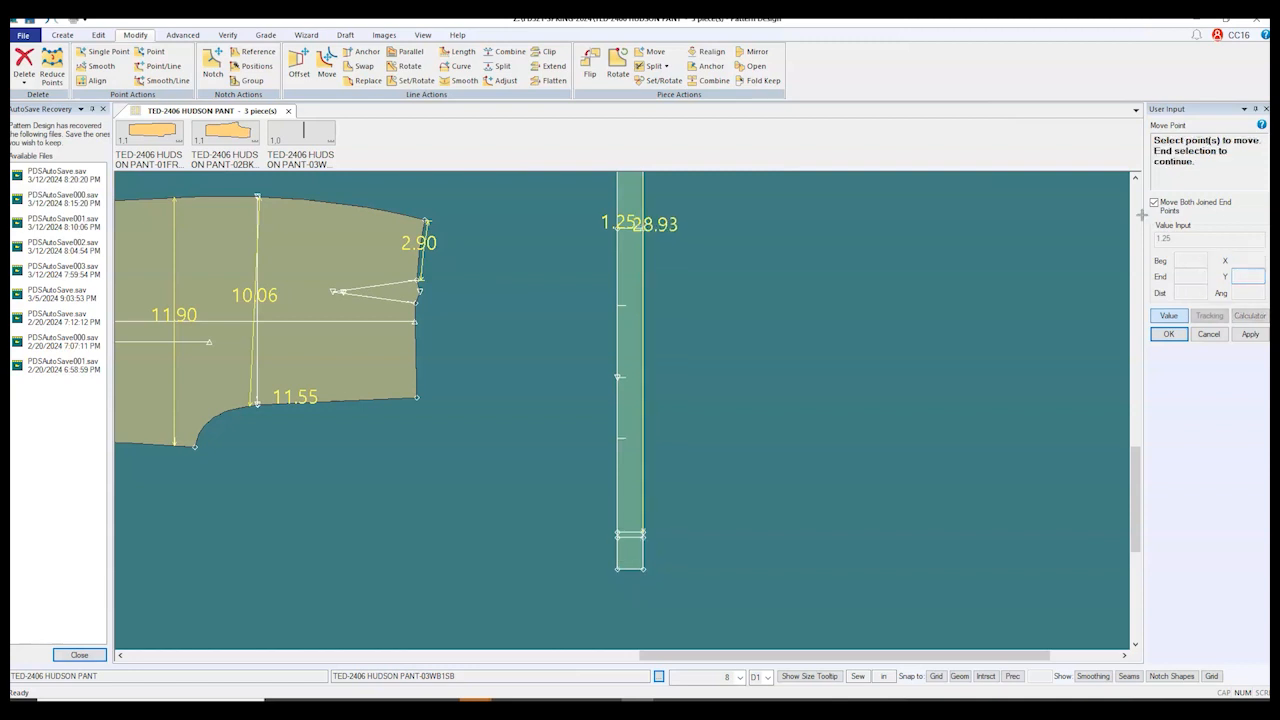
# - Move only the waistband's lower end points and lowest notch up by another X 0, Y 0.25 in
pyautogui.moveTo(697, 606); pyautogui.dragTo(583, 408)
pyautogui.rightClick(747, 427)
pyautogui.click(772, 438)
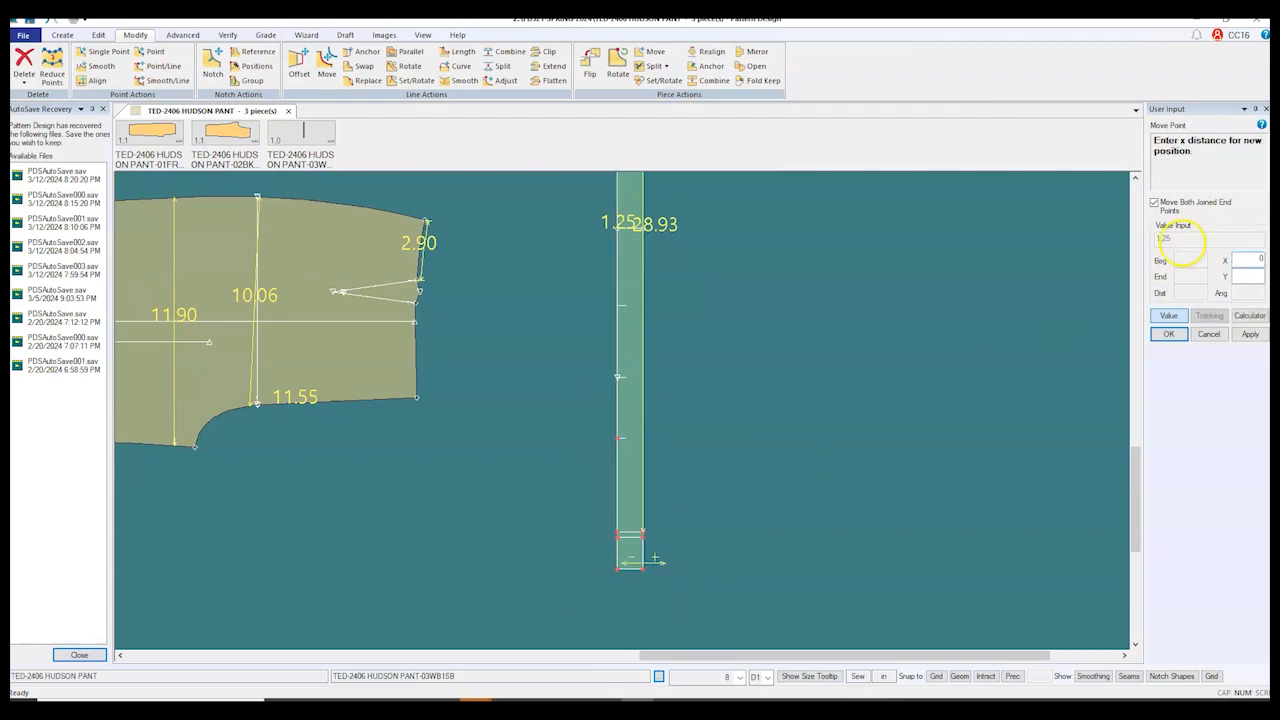
pyautogui.write('0')
pyautogui.press('Return')
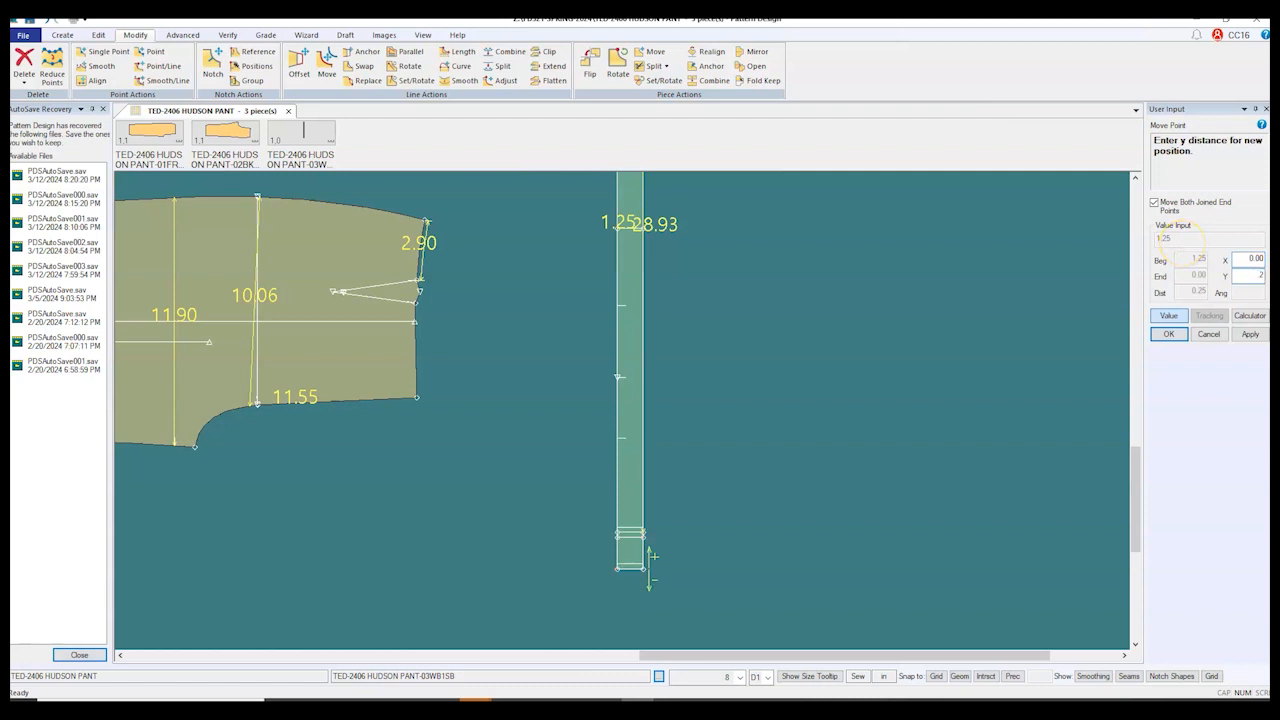
pyautogui.press('Return')
pyautogui.rightClick(698, 329)
pyautogui.click(705, 331)
# - Bring the original waistband piece into the work area and place it beside the shortened waistband
pyautogui.scroll(-4, 709, 341)
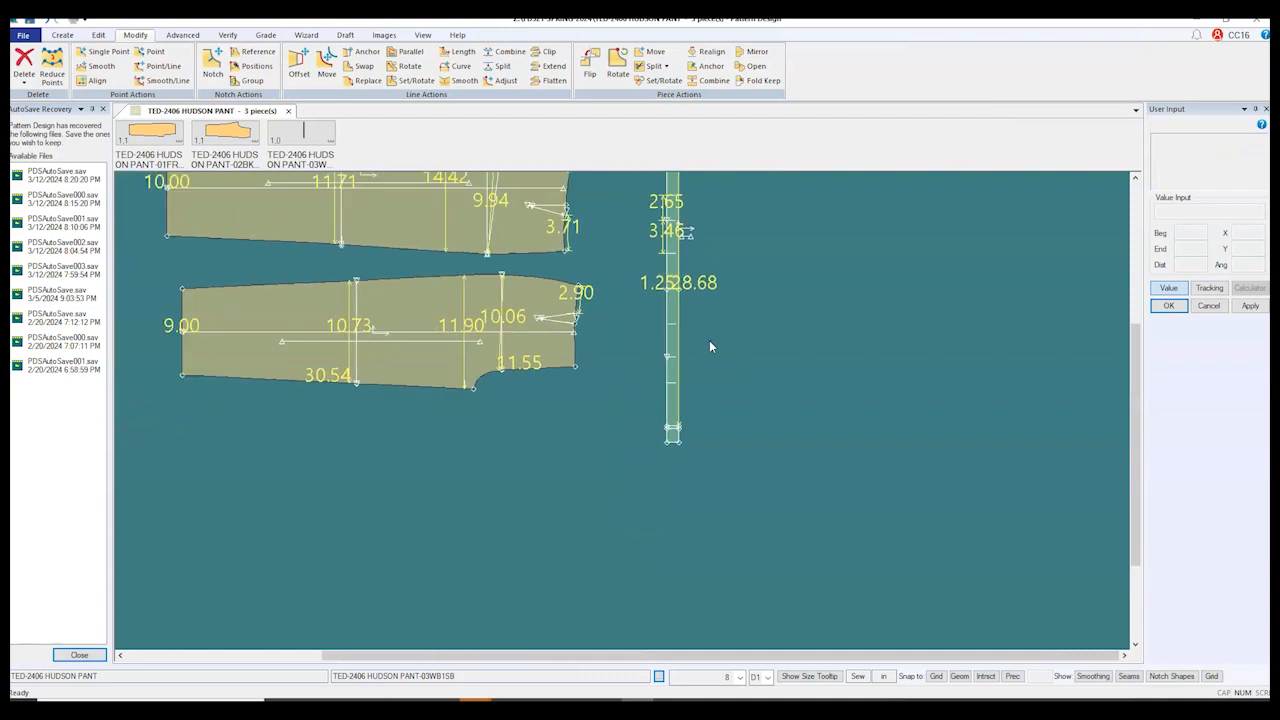
pyautogui.scroll(-2, 709, 341)
pyautogui.click(316, 136)
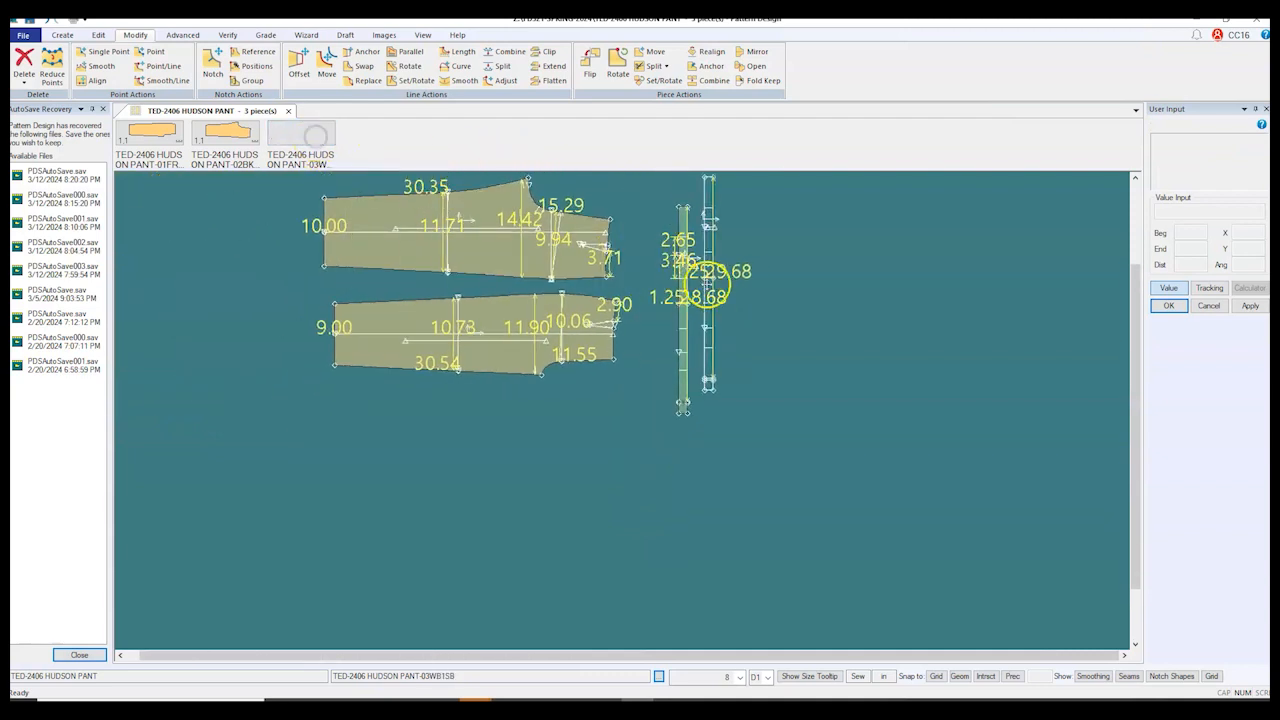
pyautogui.click(706, 309)
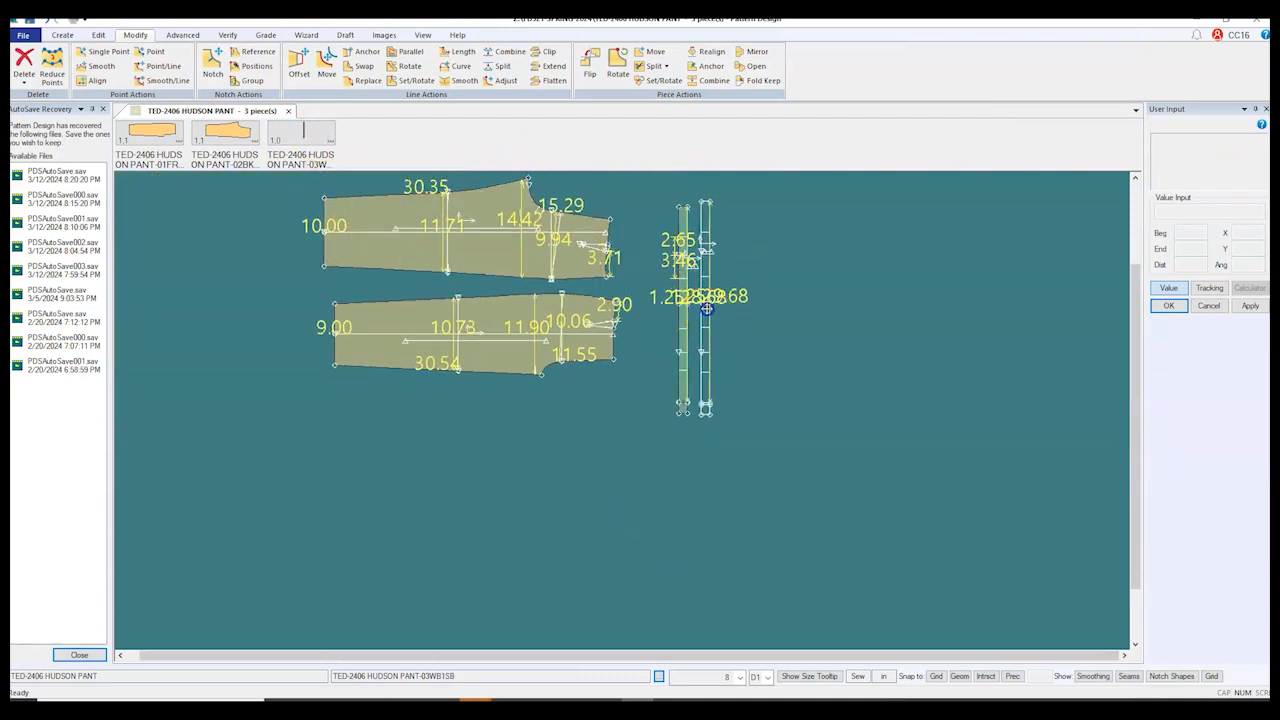
pyautogui.scroll(3, 730, 260)
pyautogui.scroll(-1, 700, 357)
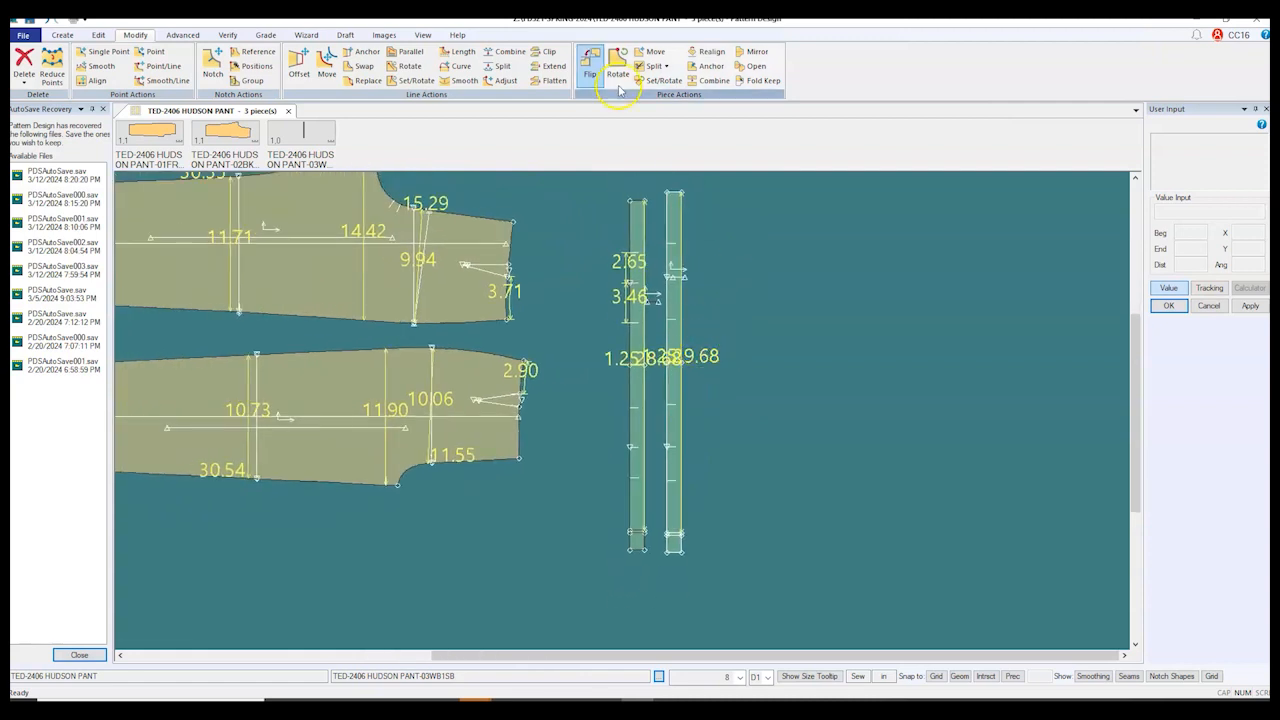
# - Hide the measurements and align the original and shortened waistbands side by side to compare their notches and ends
pyautogui.click(424, 35)
pyautogui.click(857, 51)
pyautogui.scroll(2, 667, 310)
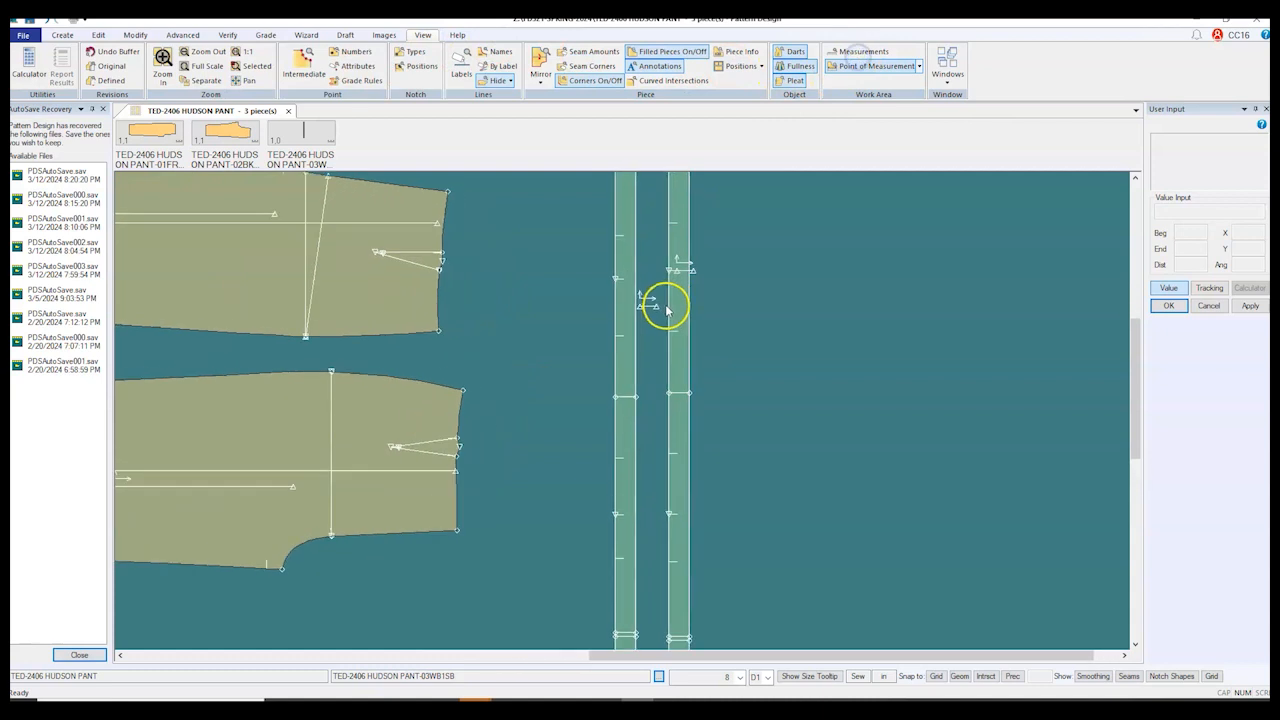
pyautogui.moveTo(686, 391)
pyautogui.mouseDown()
pyautogui.moveTo(611, 383)
pyautogui.moveTo(666, 388)
pyautogui.mouseUp()
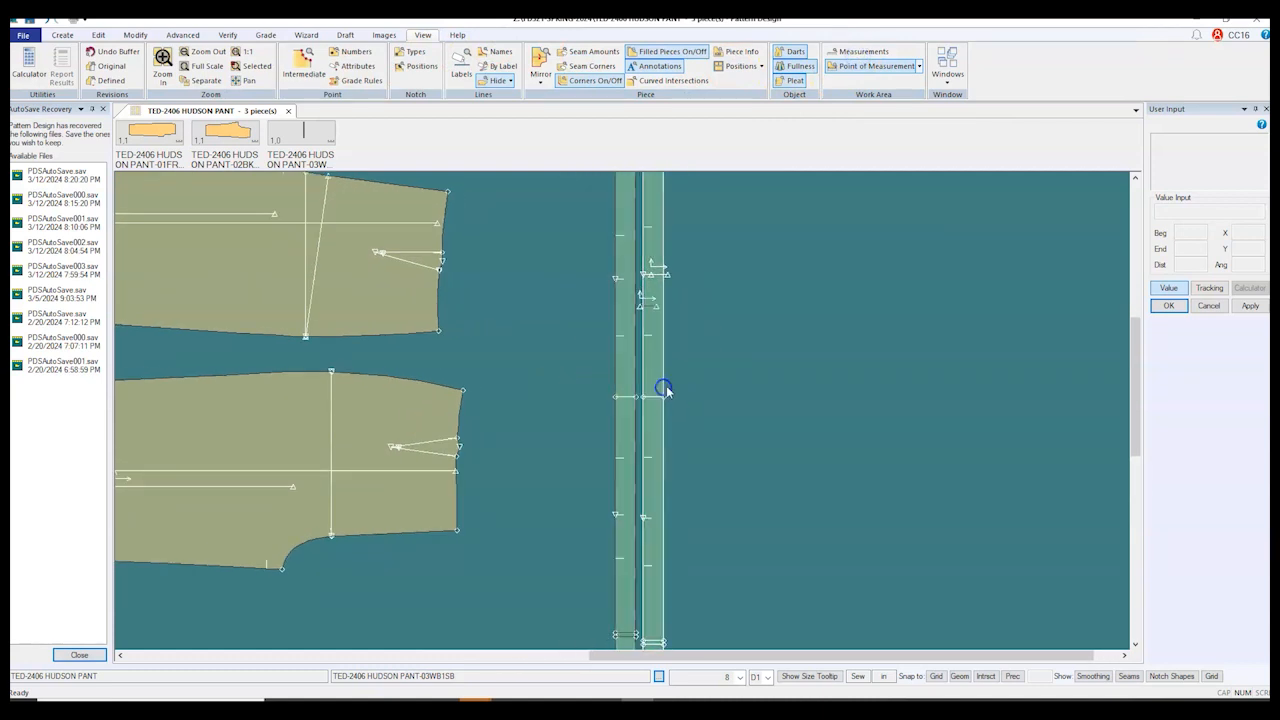
pyautogui.scroll(-2, 719, 321)
pyautogui.scroll(4, 695, 190)
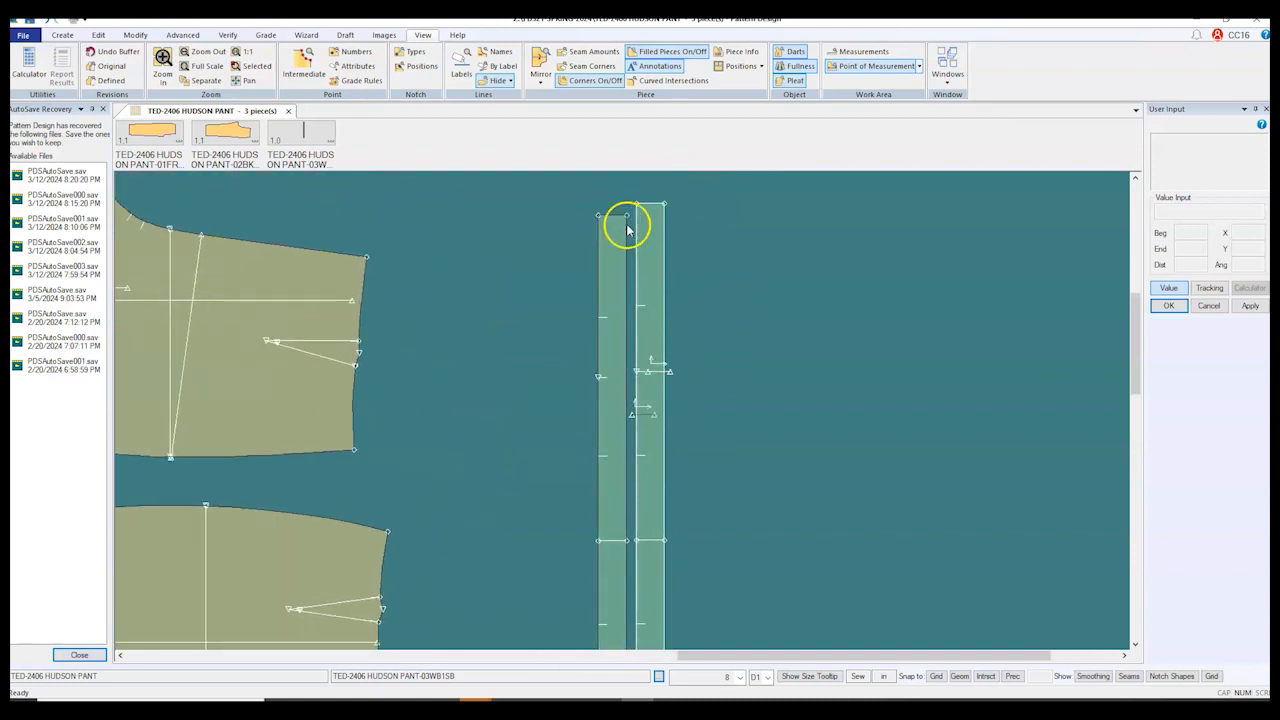
pyautogui.scroll(-4, 711, 434)
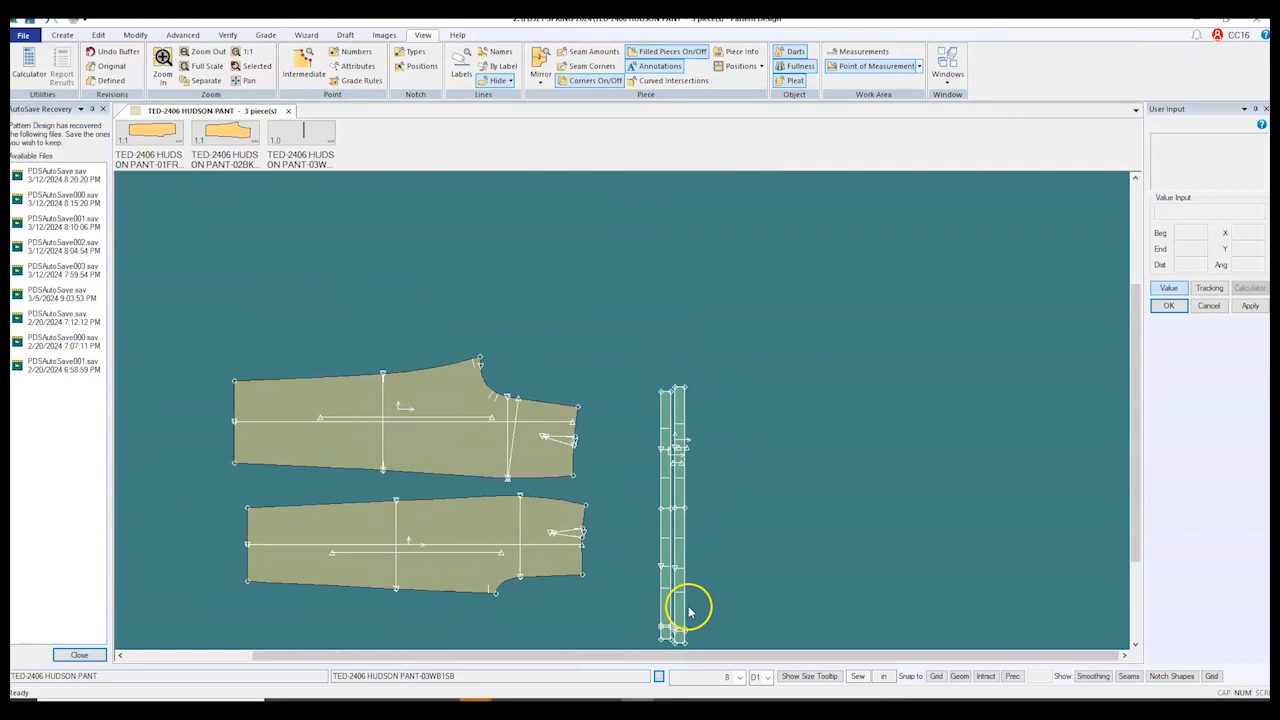
pyautogui.scroll(2, 668, 620)
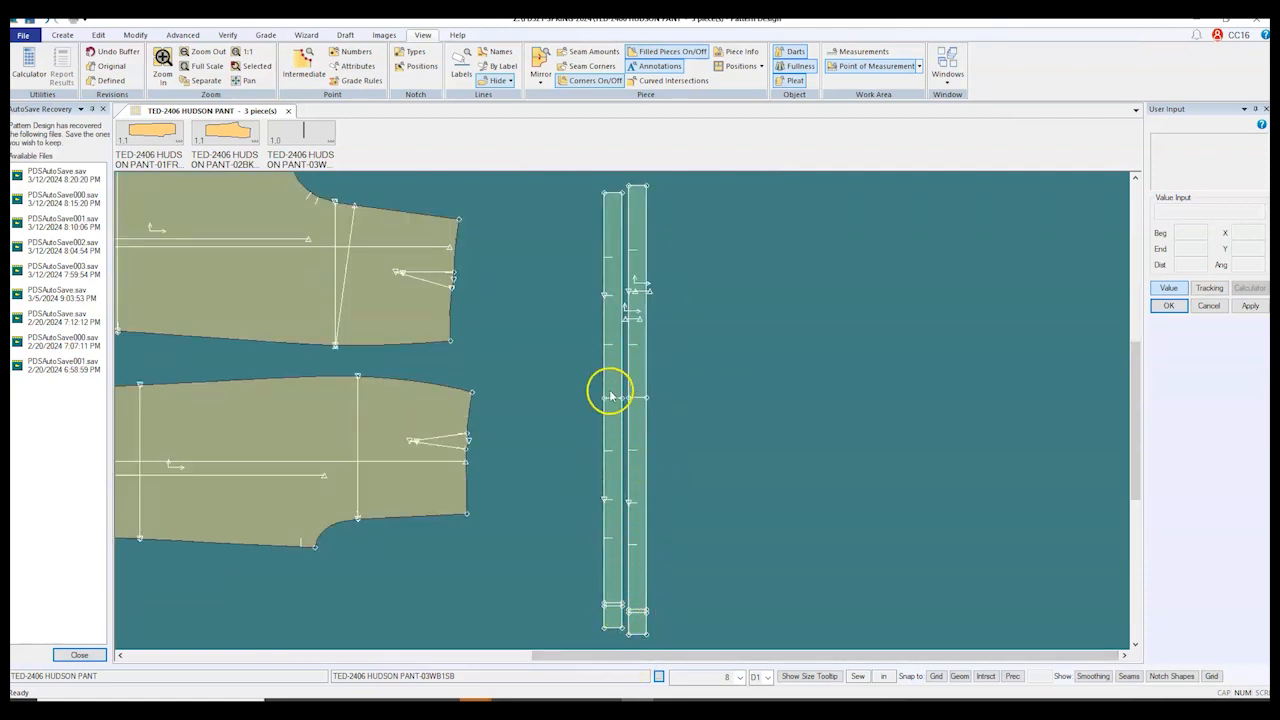
pyautogui.click(645, 456)
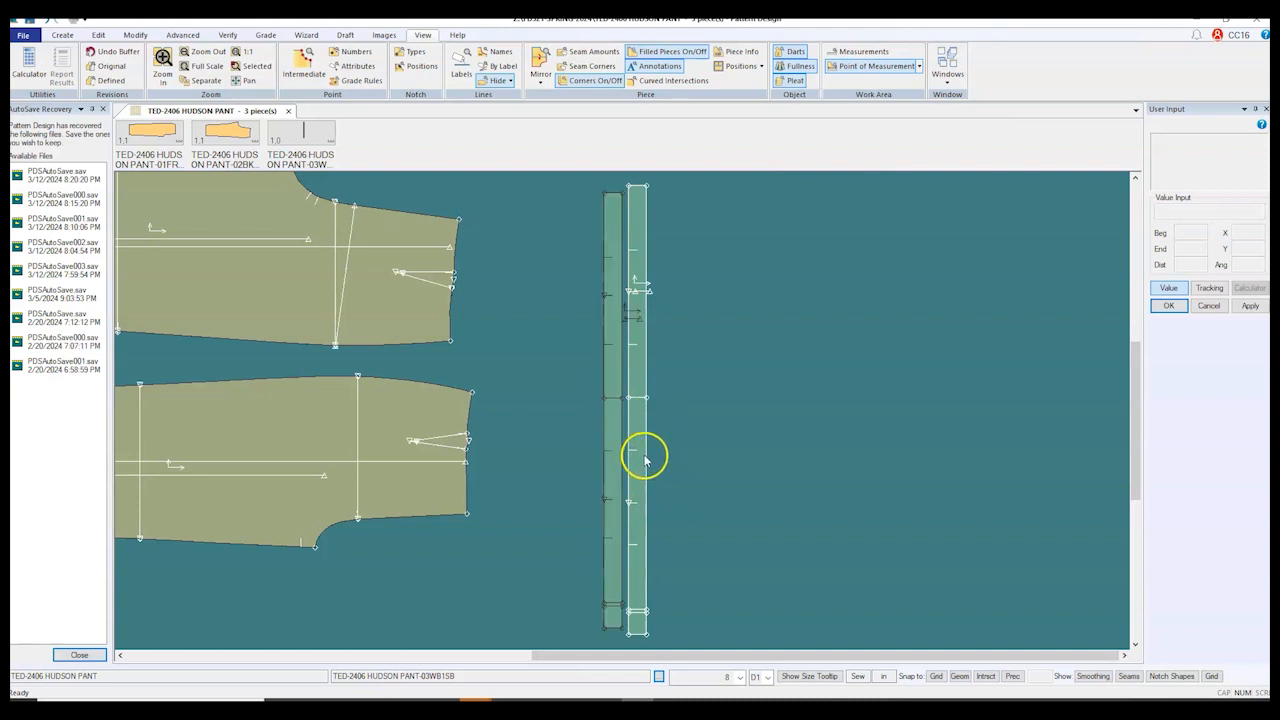
pyautogui.click(603, 447)
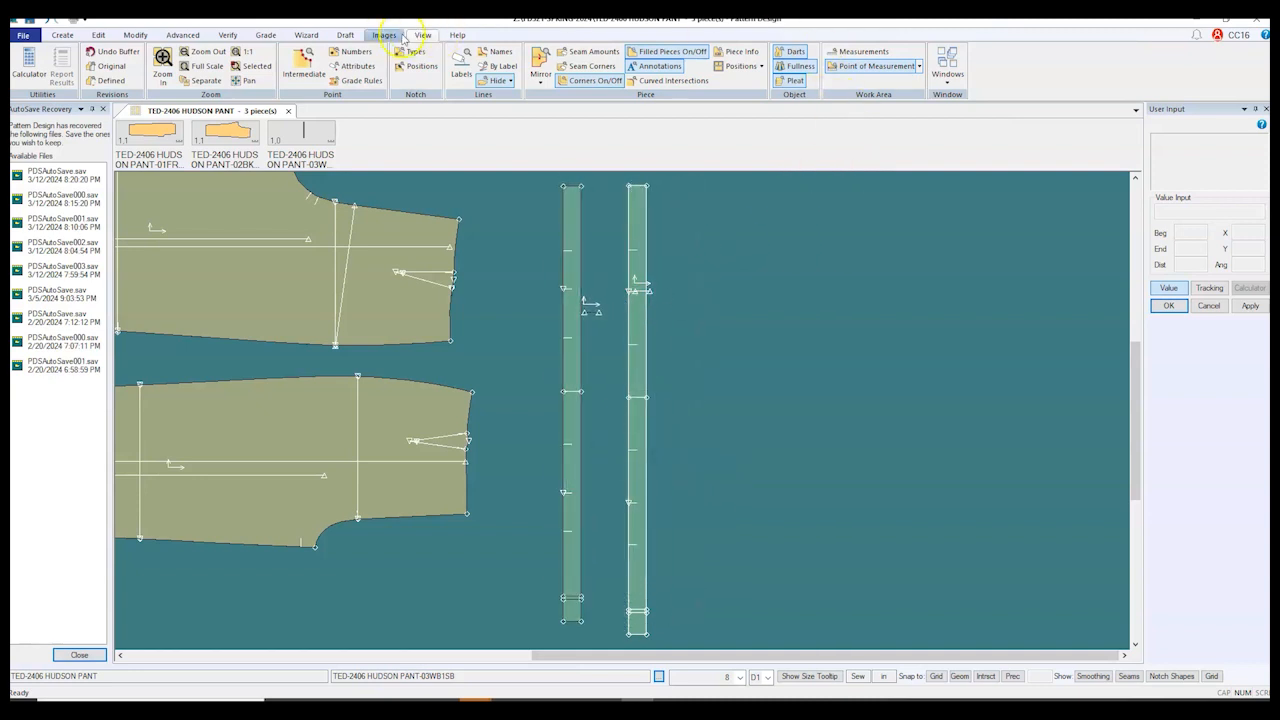
# - Show the measurements again and move the original and shortened waistbands well apart in the work area
pyautogui.click(860, 51)
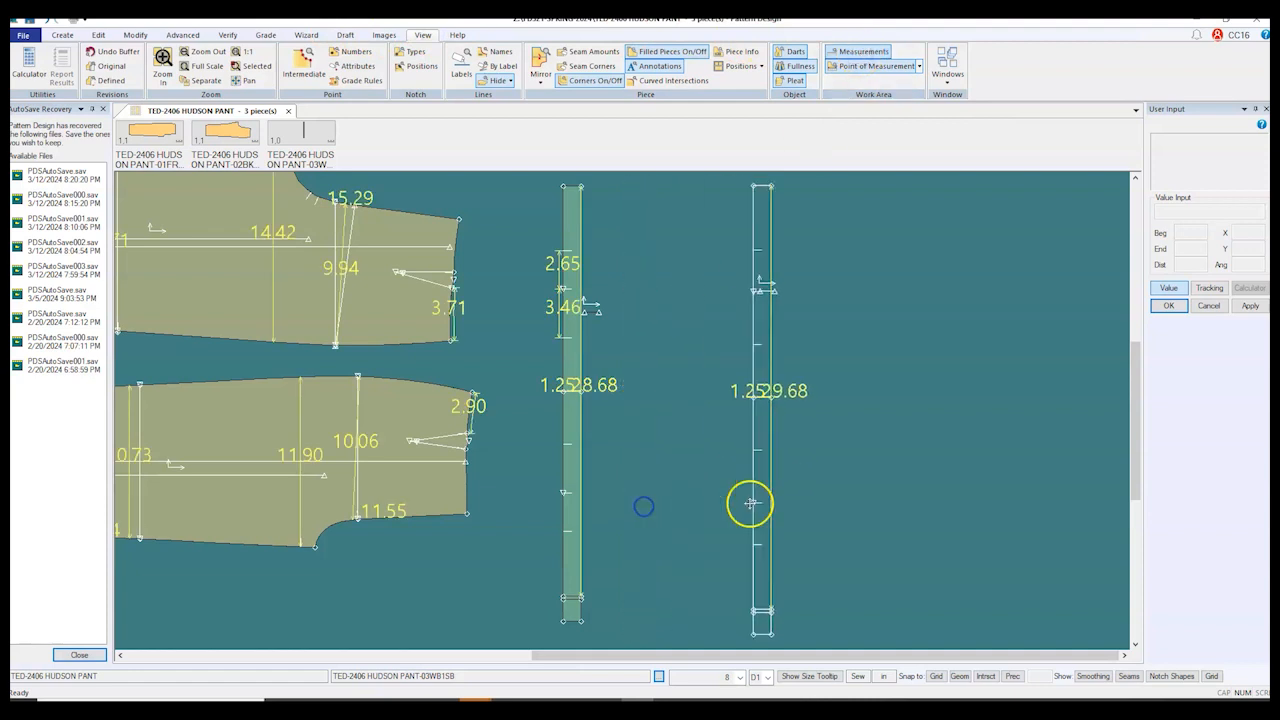
pyautogui.click(837, 508)
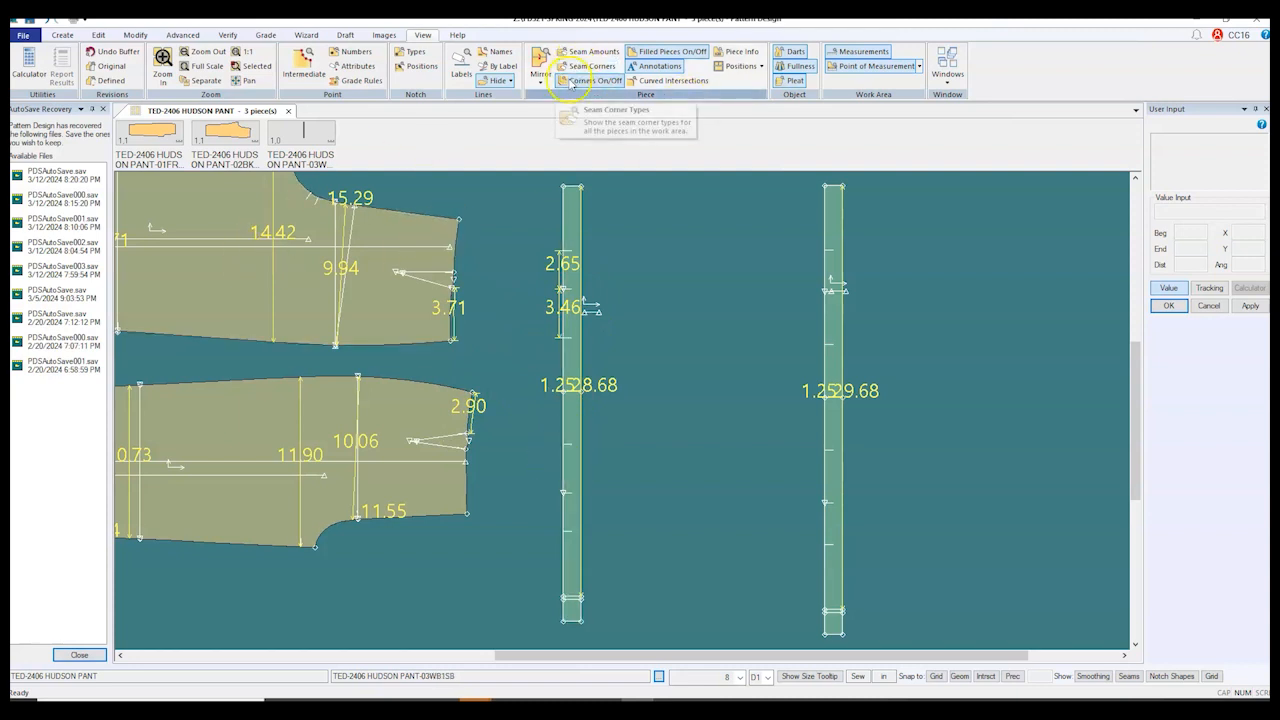
pyautogui.click(571, 486)
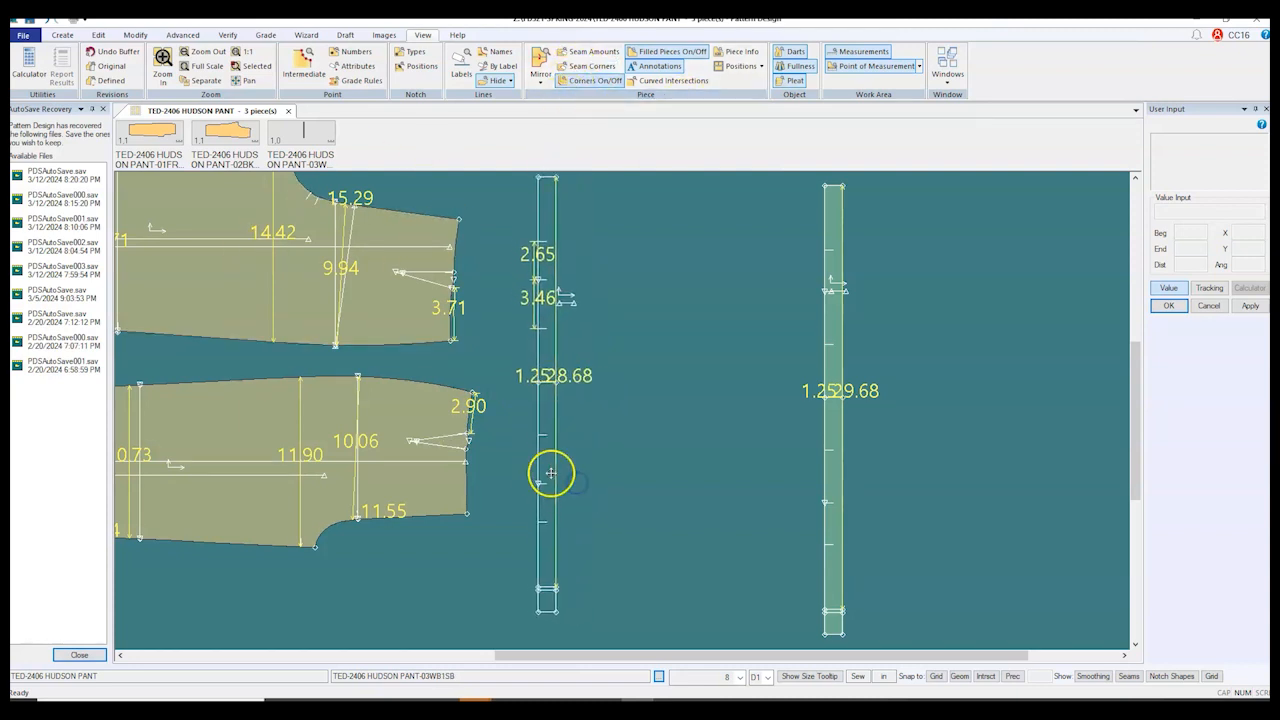
pyautogui.click(551, 477)
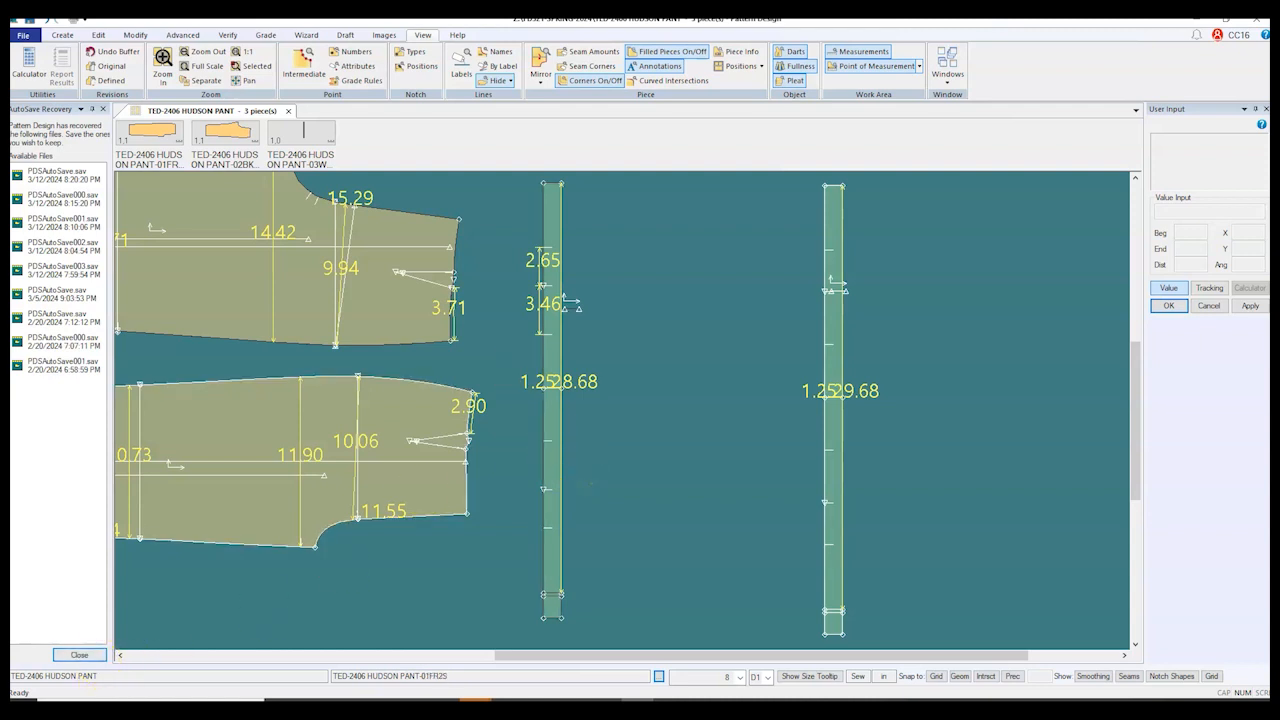
# - Start an uneven replacement offset of the front pant's outseam, moving its waist point inward and offsetting its hip point by -0.25 in
pyautogui.click(401, 405)
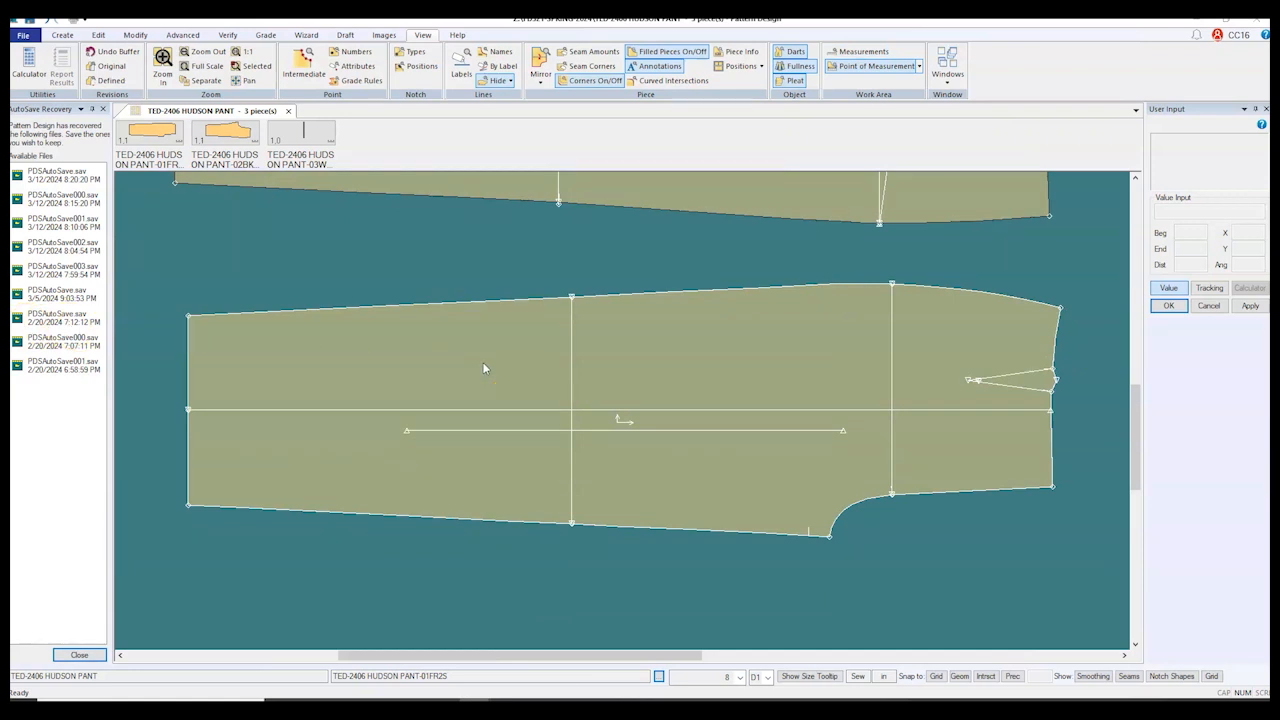
pyautogui.click(62, 36)
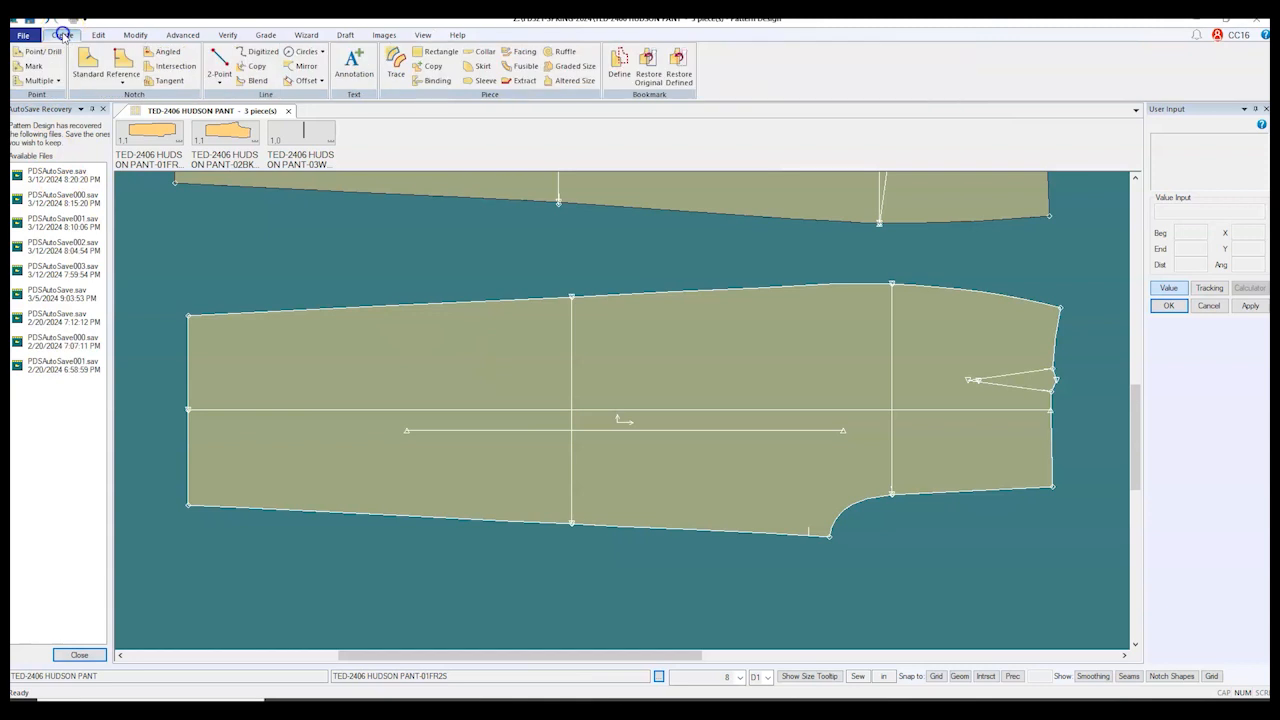
pyautogui.click(322, 80)
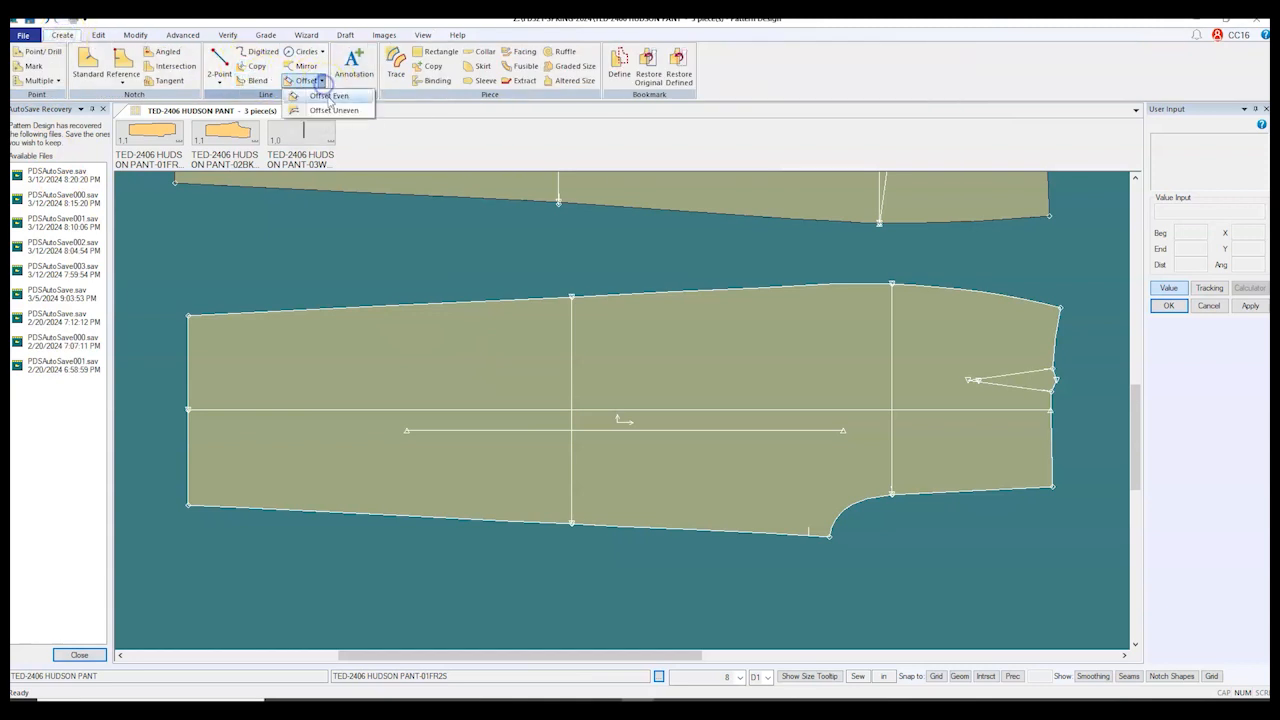
pyautogui.click(334, 110)
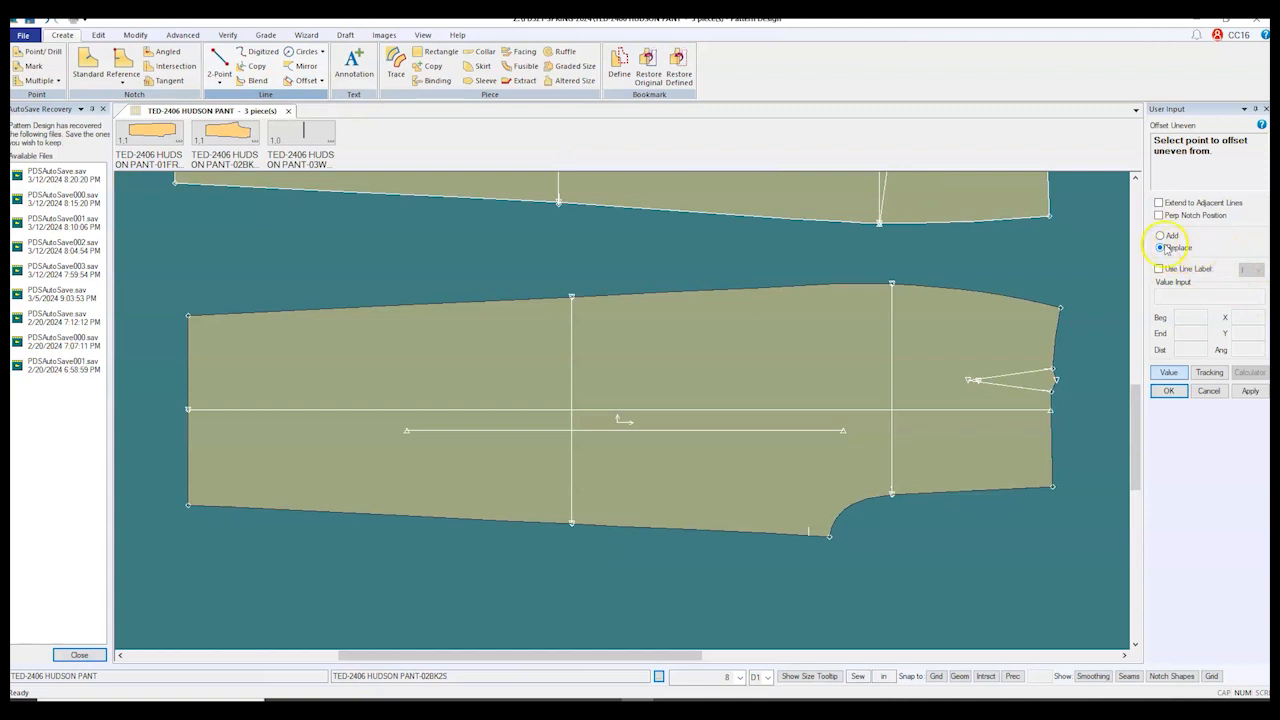
pyautogui.click(1062, 296)
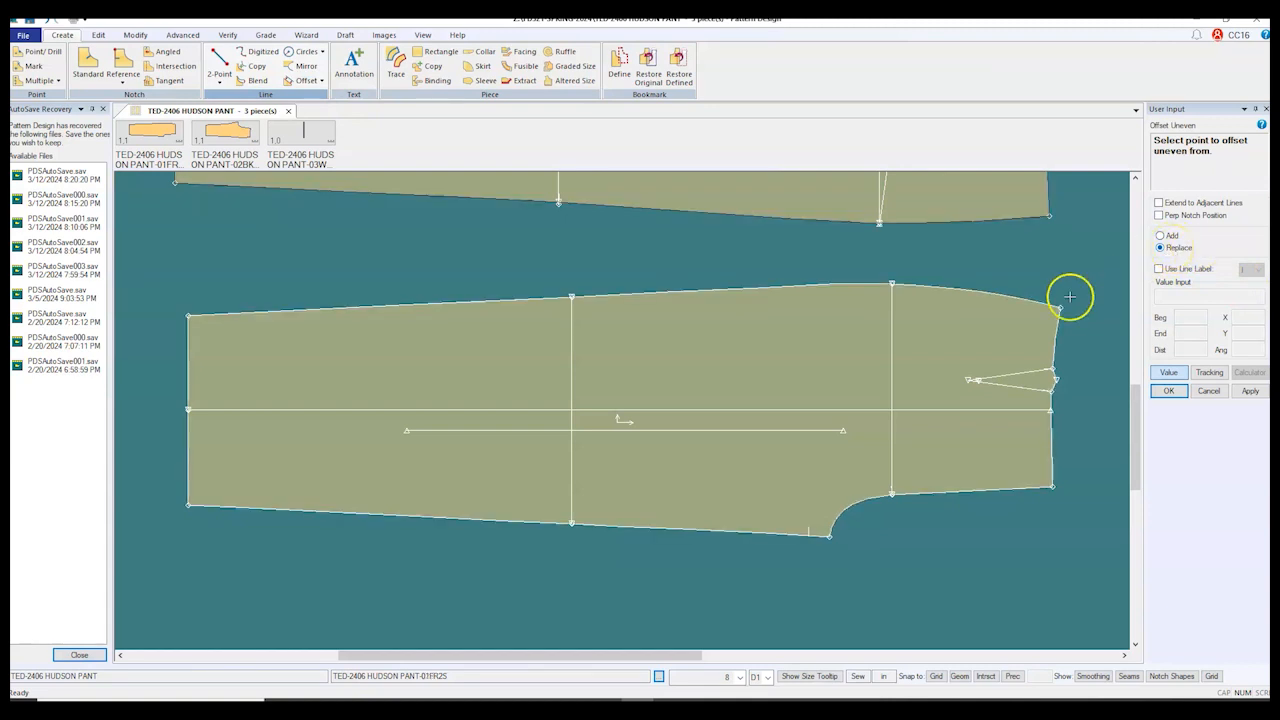
pyautogui.click(950, 290)
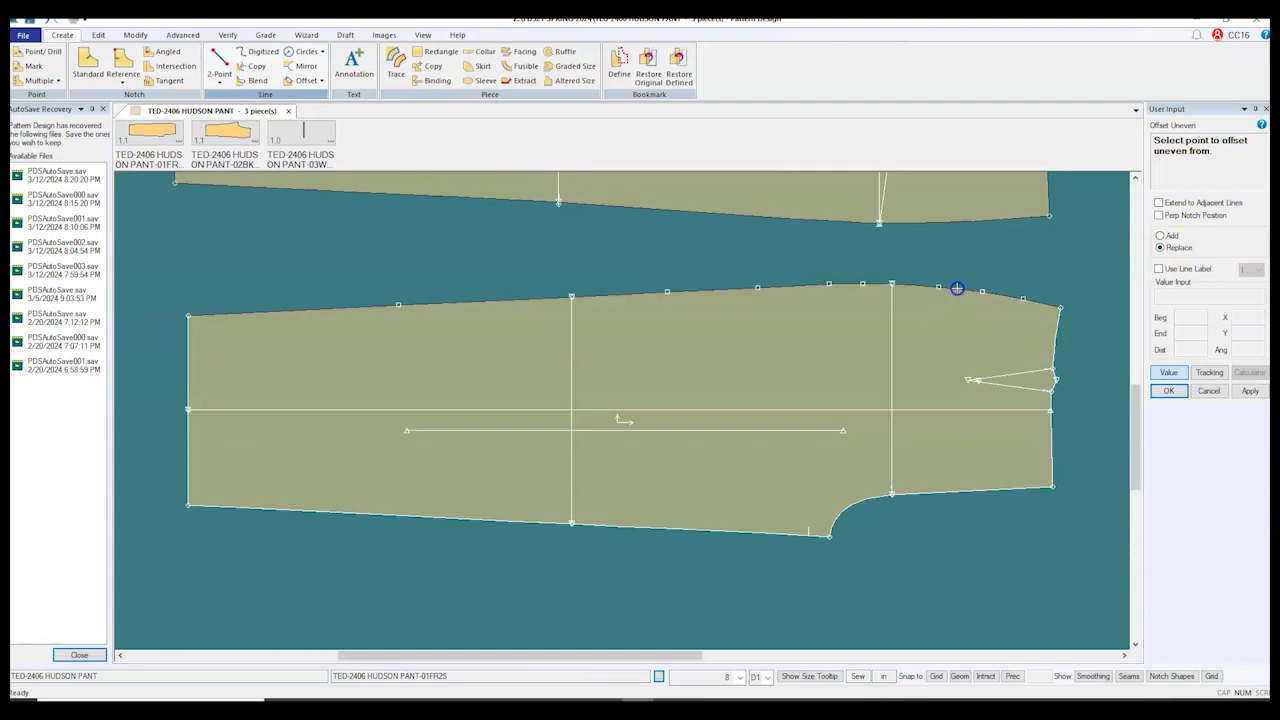
pyautogui.click(1061, 307)
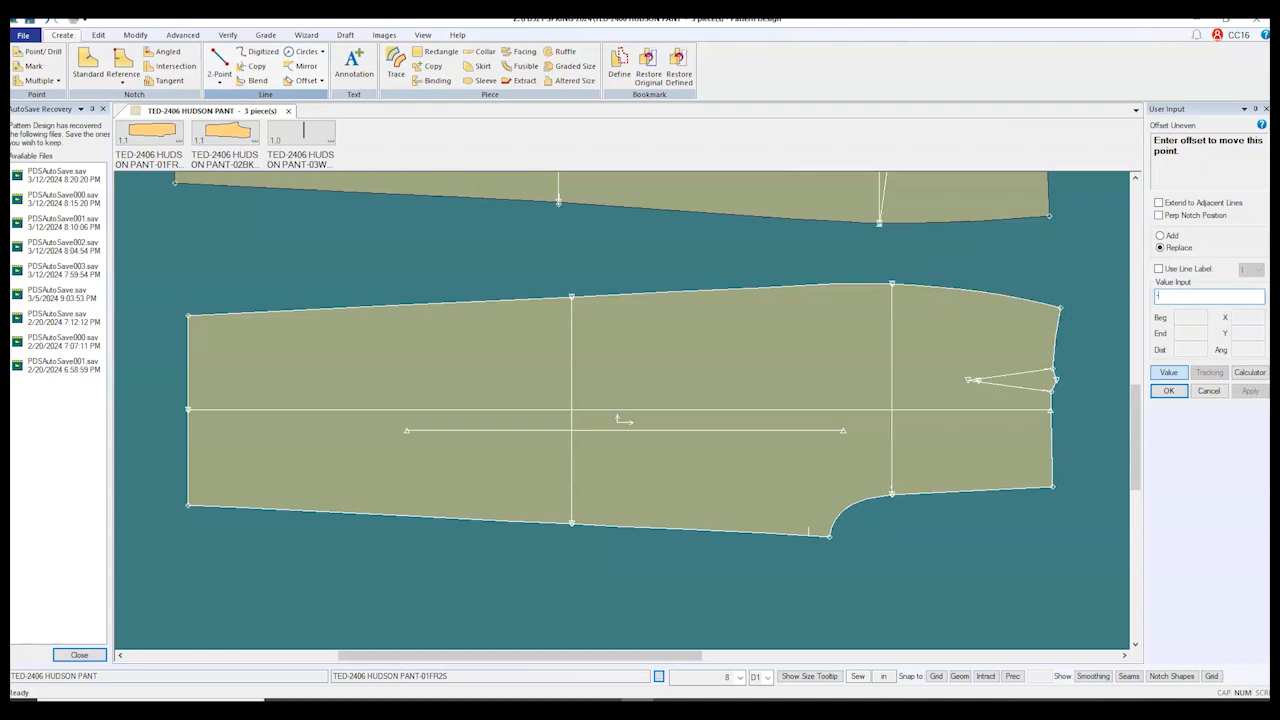
pyautogui.press('Return')
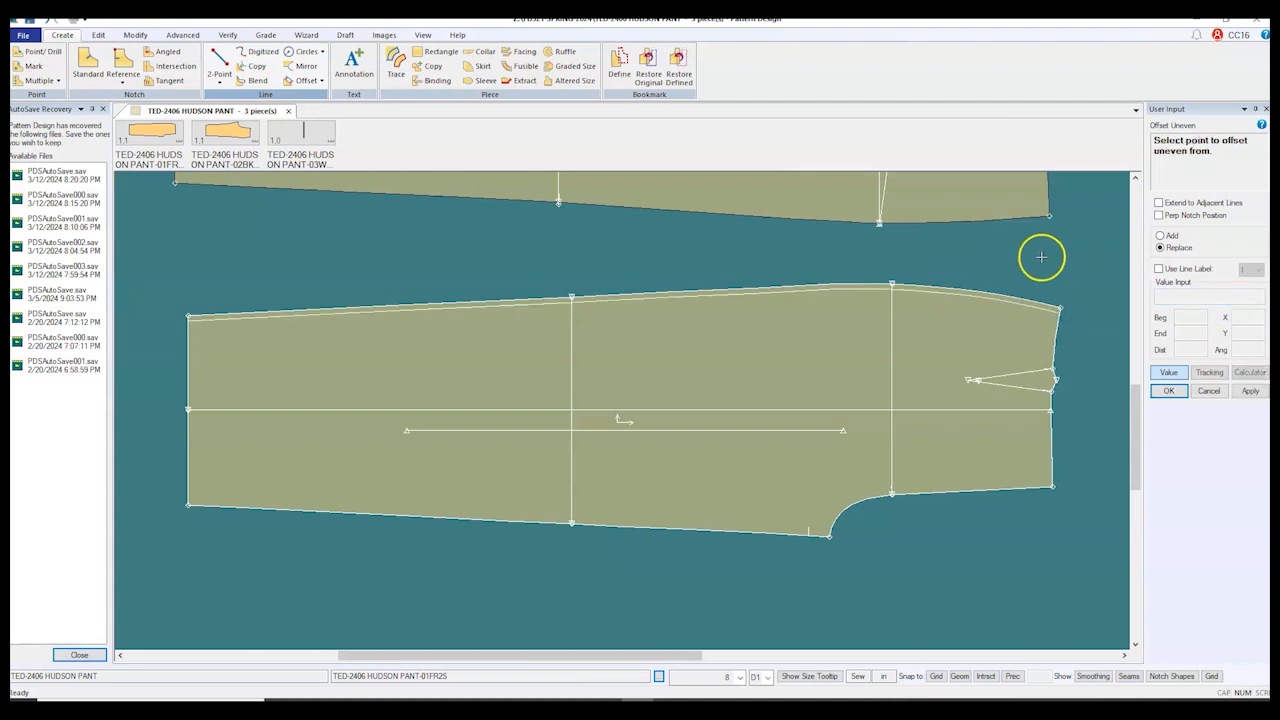
pyautogui.click(891, 286)
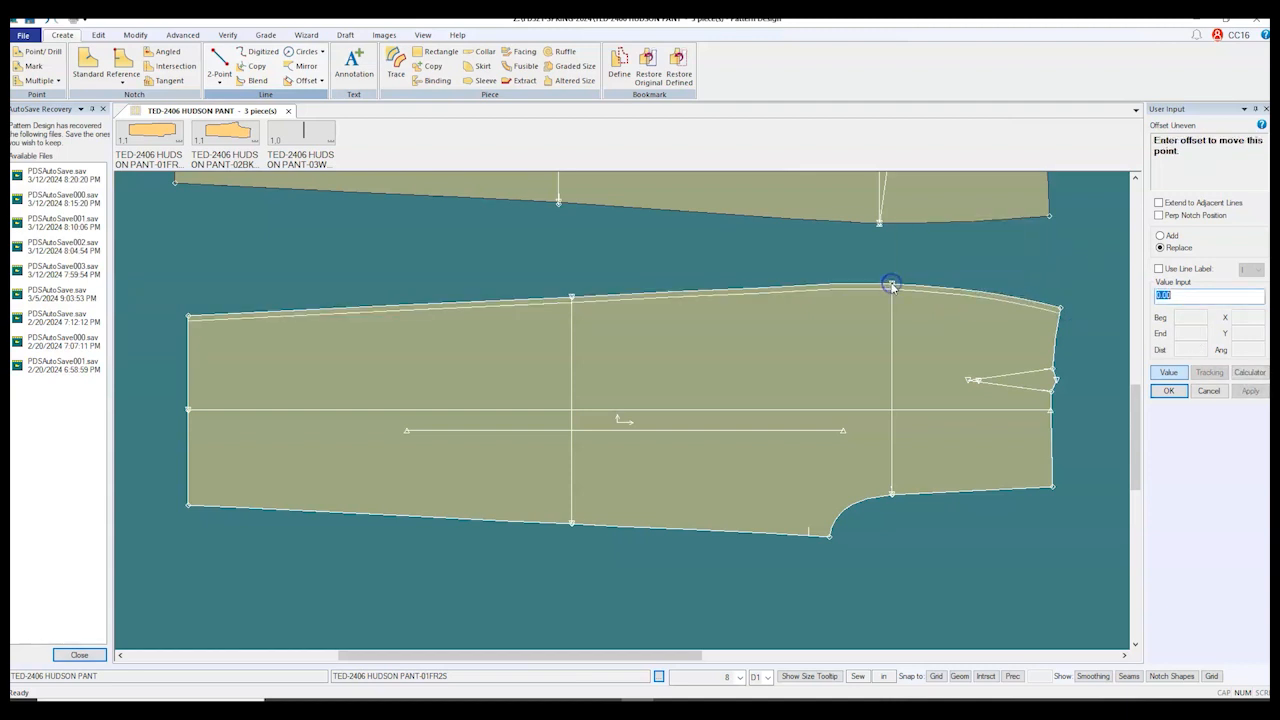
pyautogui.write('-0.25')
pyautogui.press('Return')
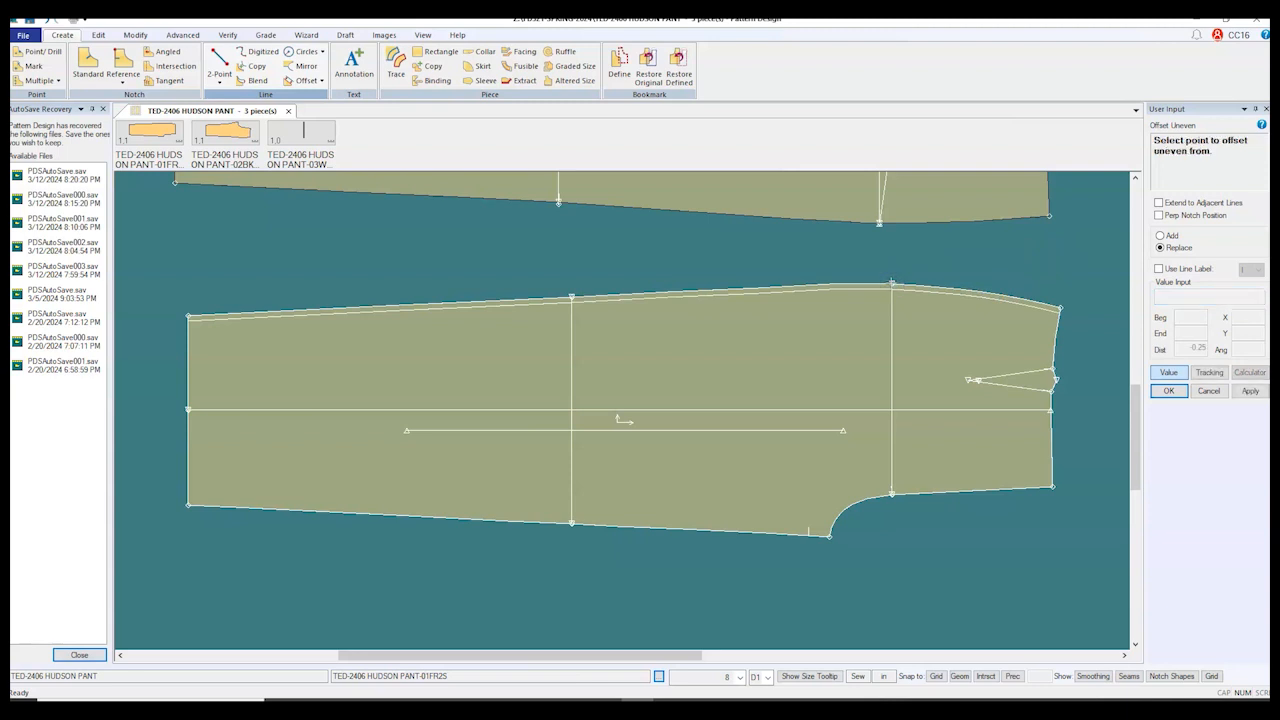
# - Offset the front outseam -1/8 in at the intermediate point between hip and knee and -3/16 in at the knee, and complete it with an inward hem offset
pyautogui.click(760, 288)
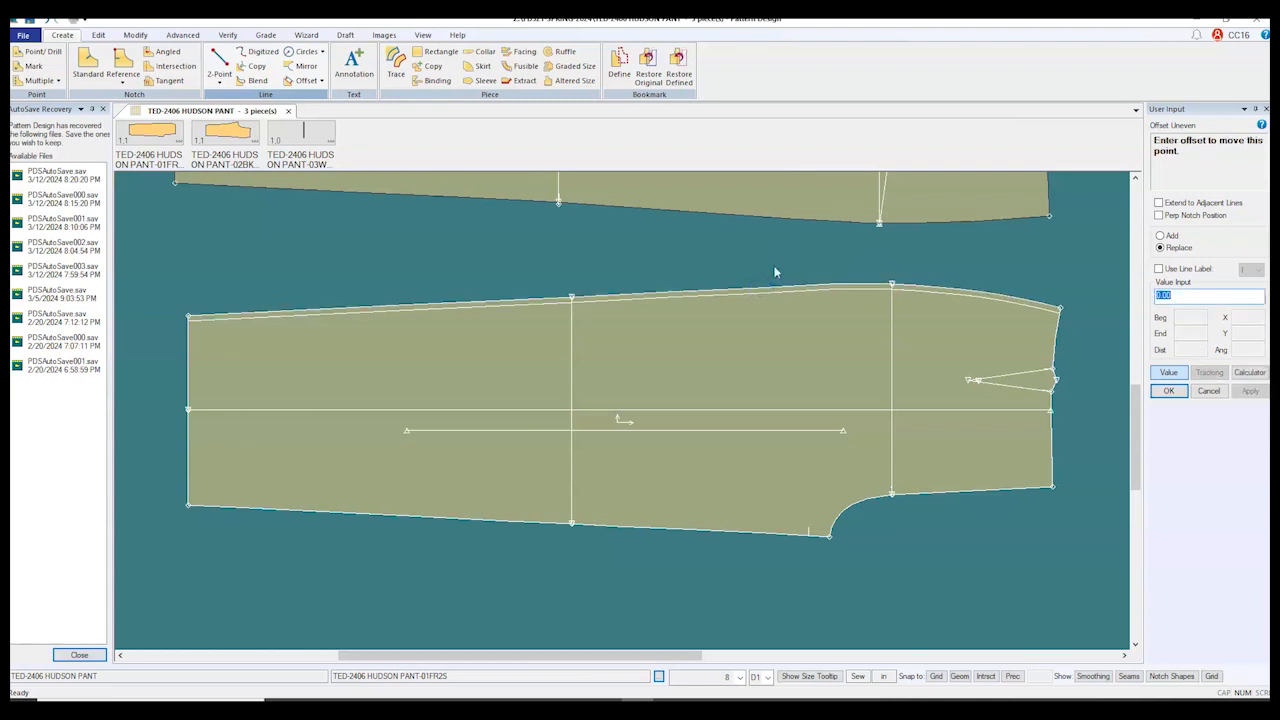
pyautogui.write('-1/8')
pyautogui.press('Return')
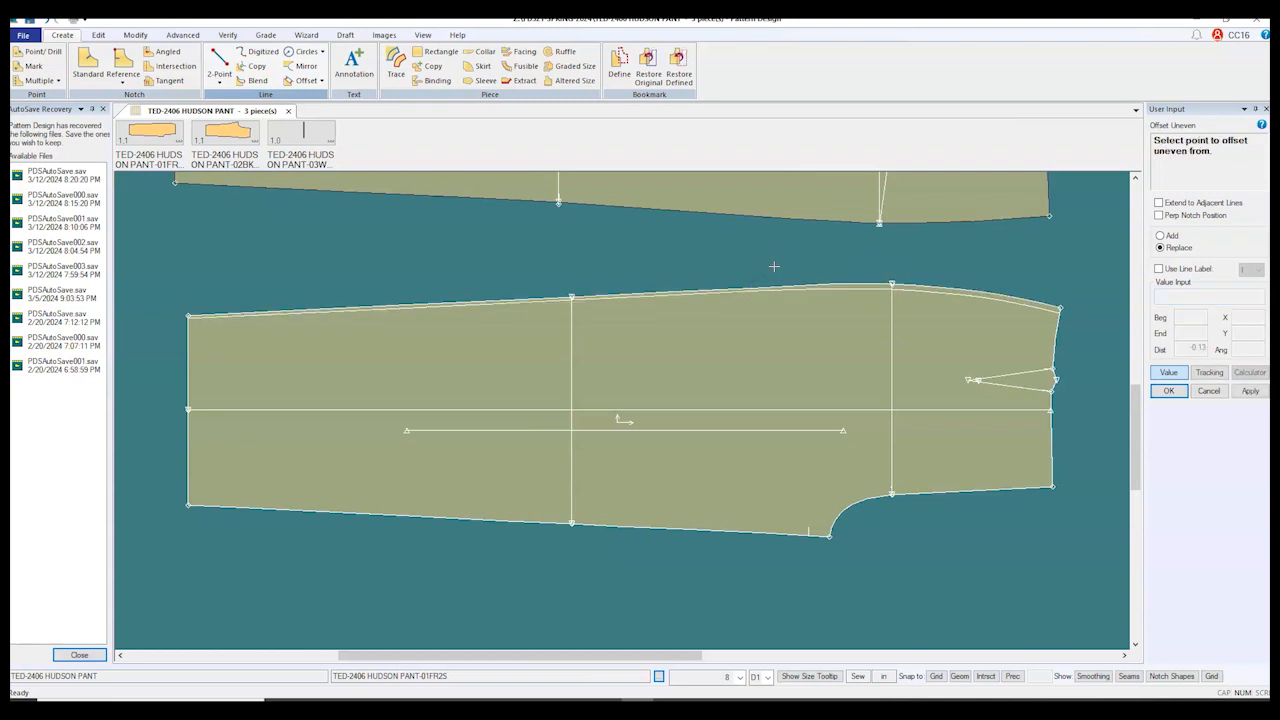
pyautogui.click(574, 293)
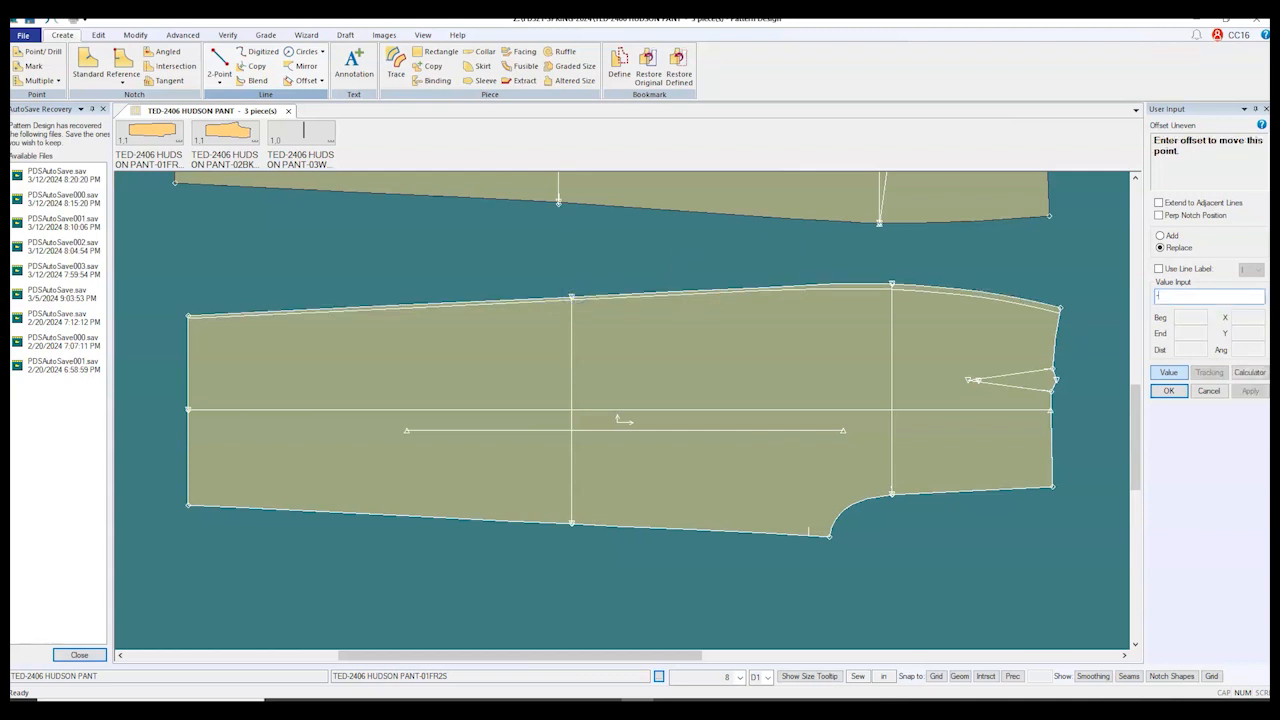
pyautogui.write('-3/16')
pyautogui.press('Return')
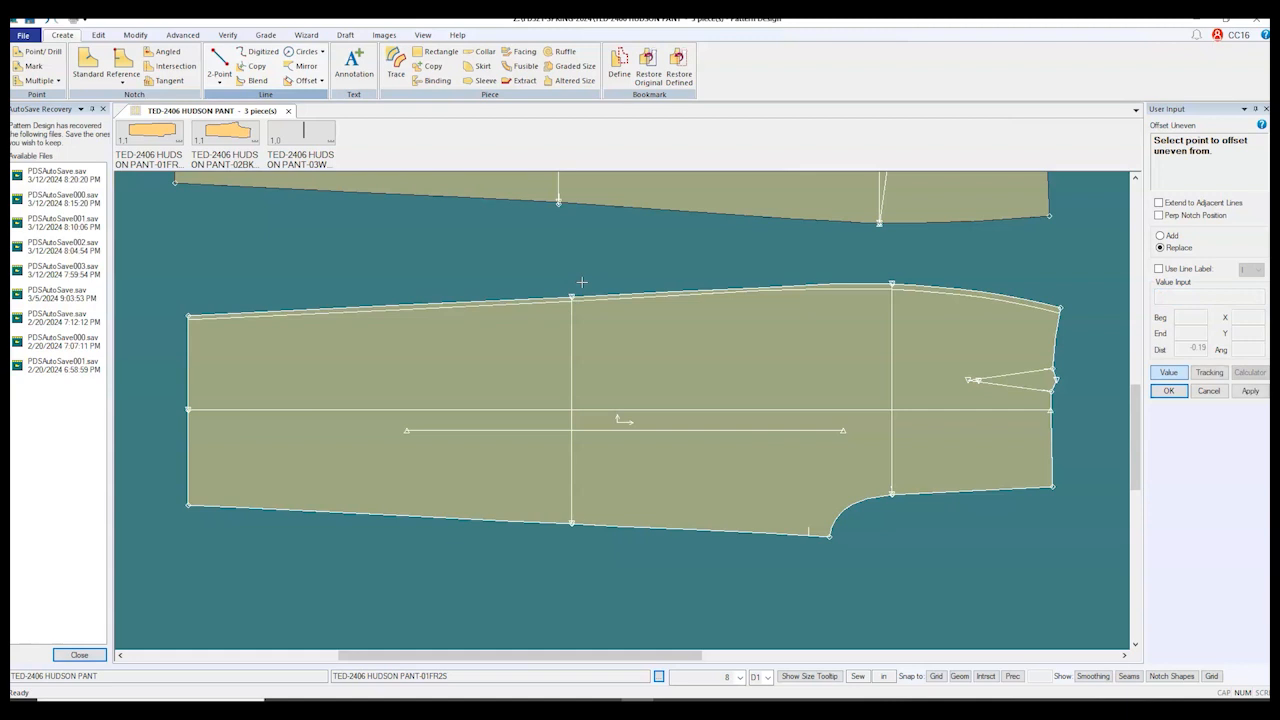
pyautogui.click(191, 317)
pyautogui.press('Return')
pyautogui.rightClick(186, 277)
pyautogui.click(197, 275)
# - Offset and replace the front inseam unevenly by -1/8 in at the crotch point, -3/16 in at the knee and -.25 in at the hem
pyautogui.click(752, 533)
pyautogui.write('-')
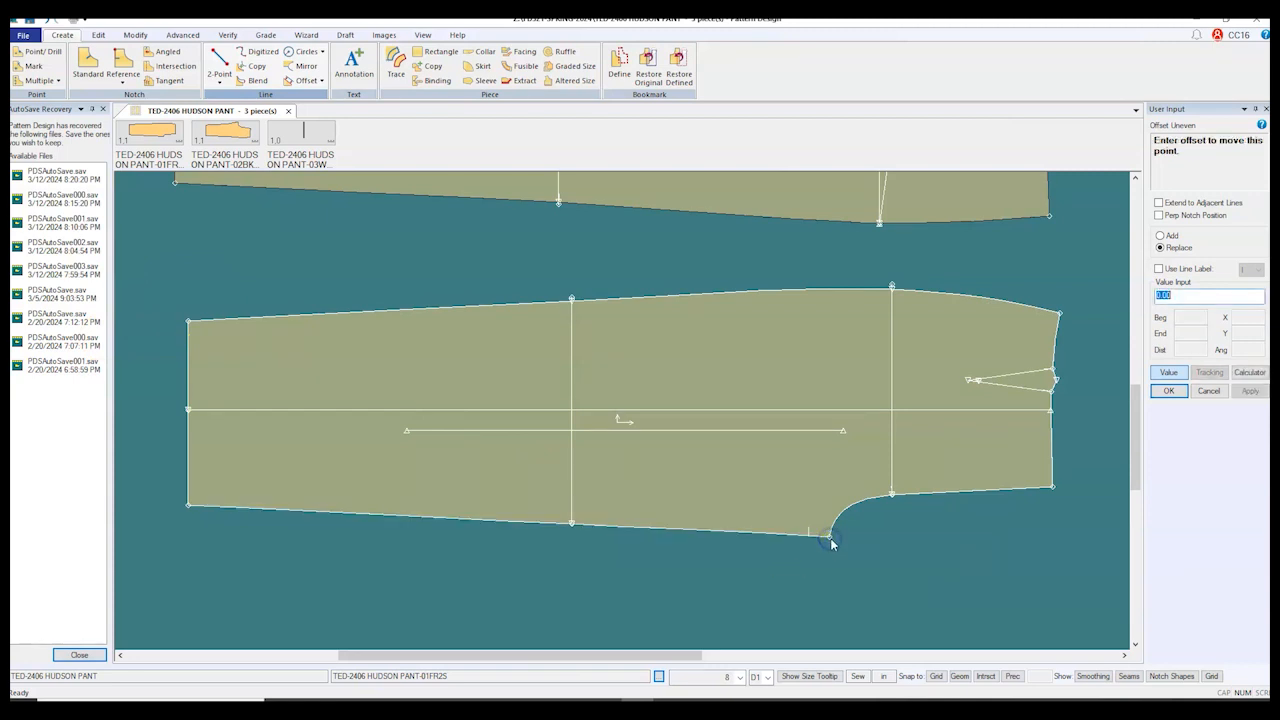
pyautogui.write('1/8')
pyautogui.press('Return')
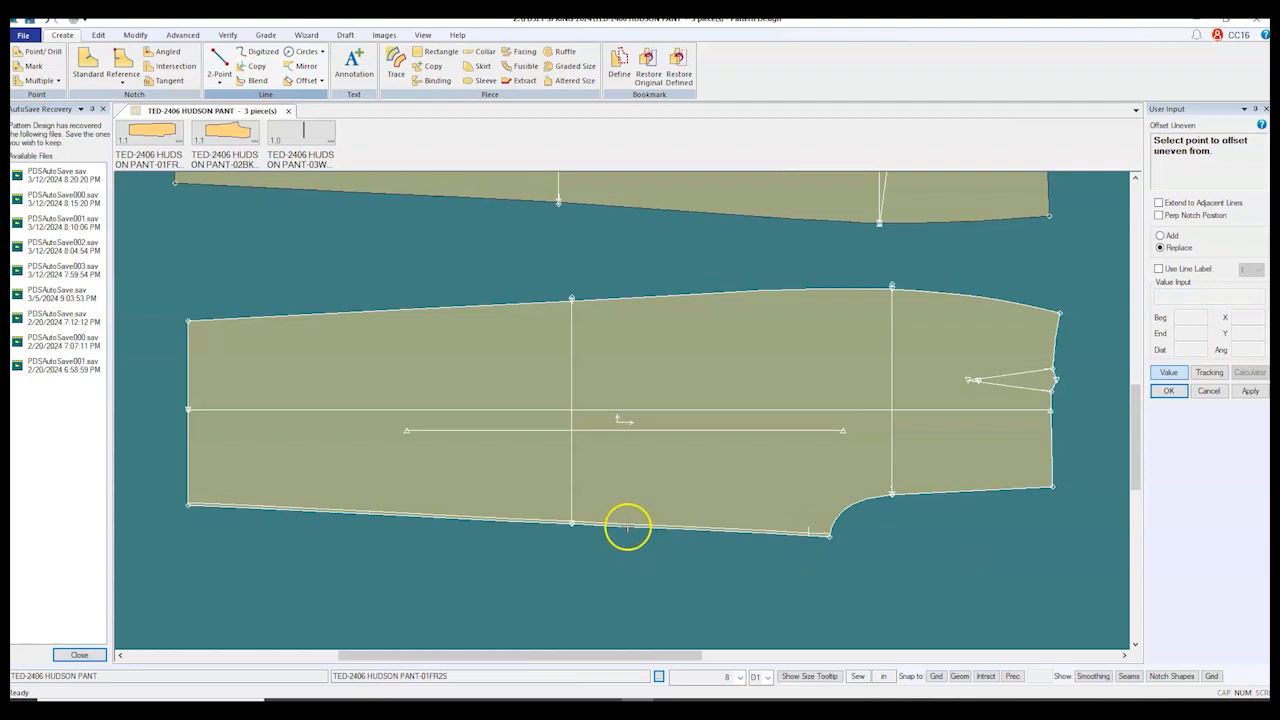
pyautogui.click(571, 523)
pyautogui.write('-3/16')
pyautogui.press('Return')
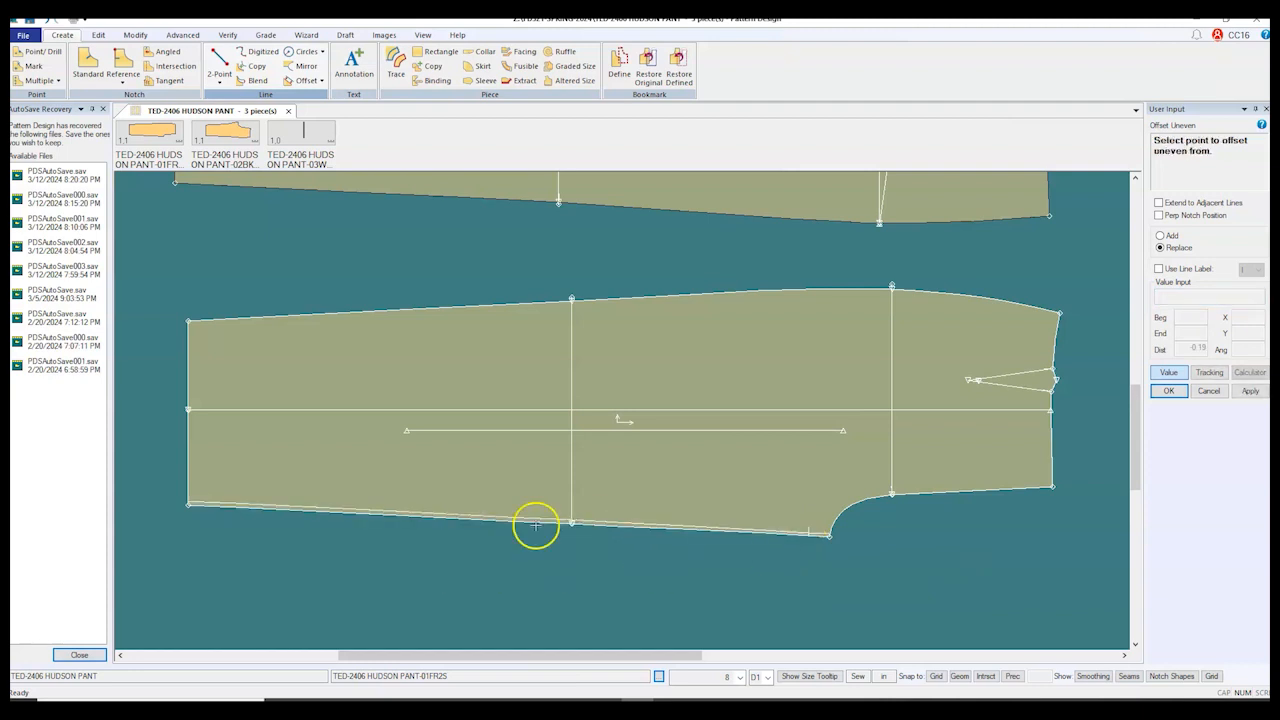
pyautogui.click(185, 507)
pyautogui.write('-.25')
pyautogui.press('Return')
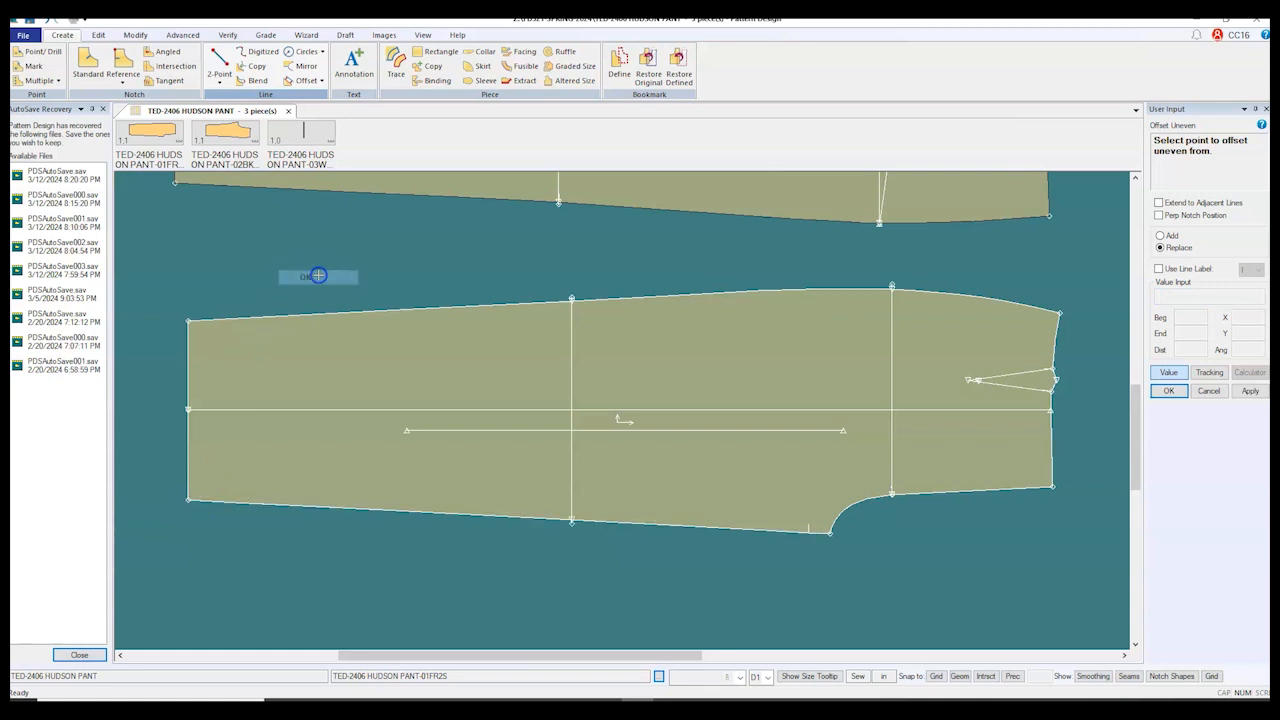
# - Display the front pant piece's defined bookmark over the modified outline to compare the two shapes
pyautogui.click(423, 35)
pyautogui.click(108, 80)
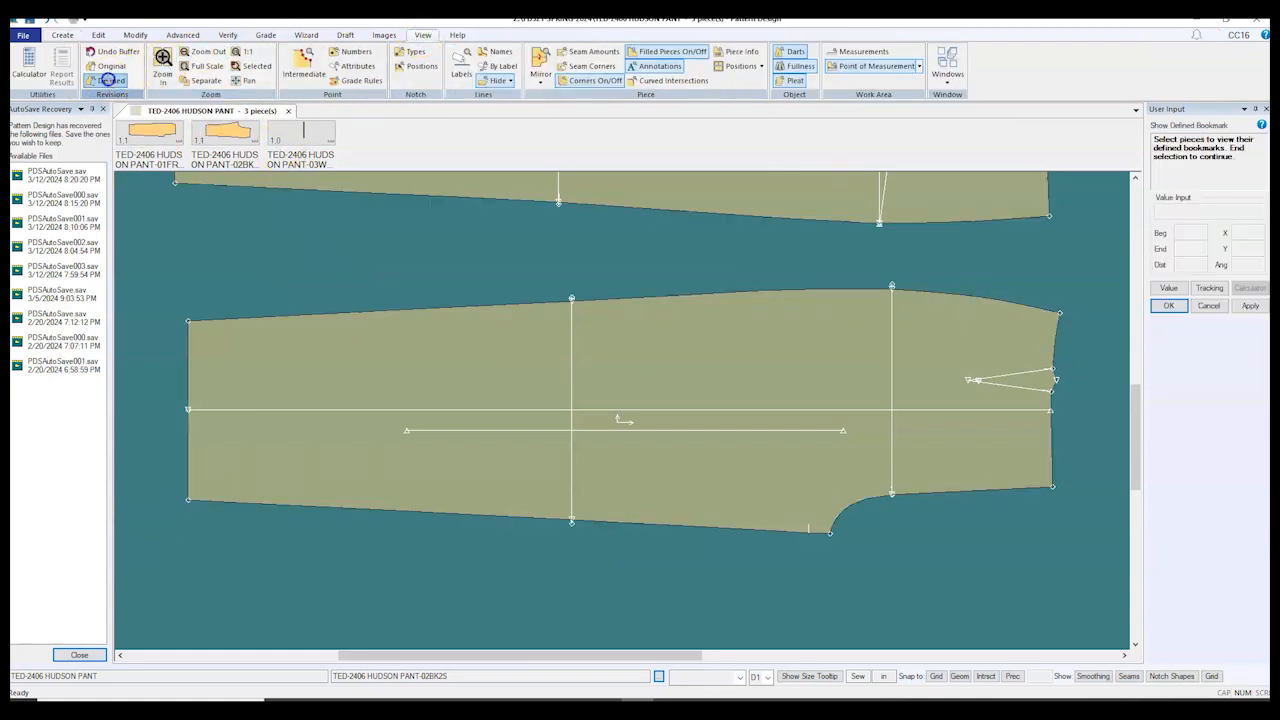
pyautogui.click(485, 343)
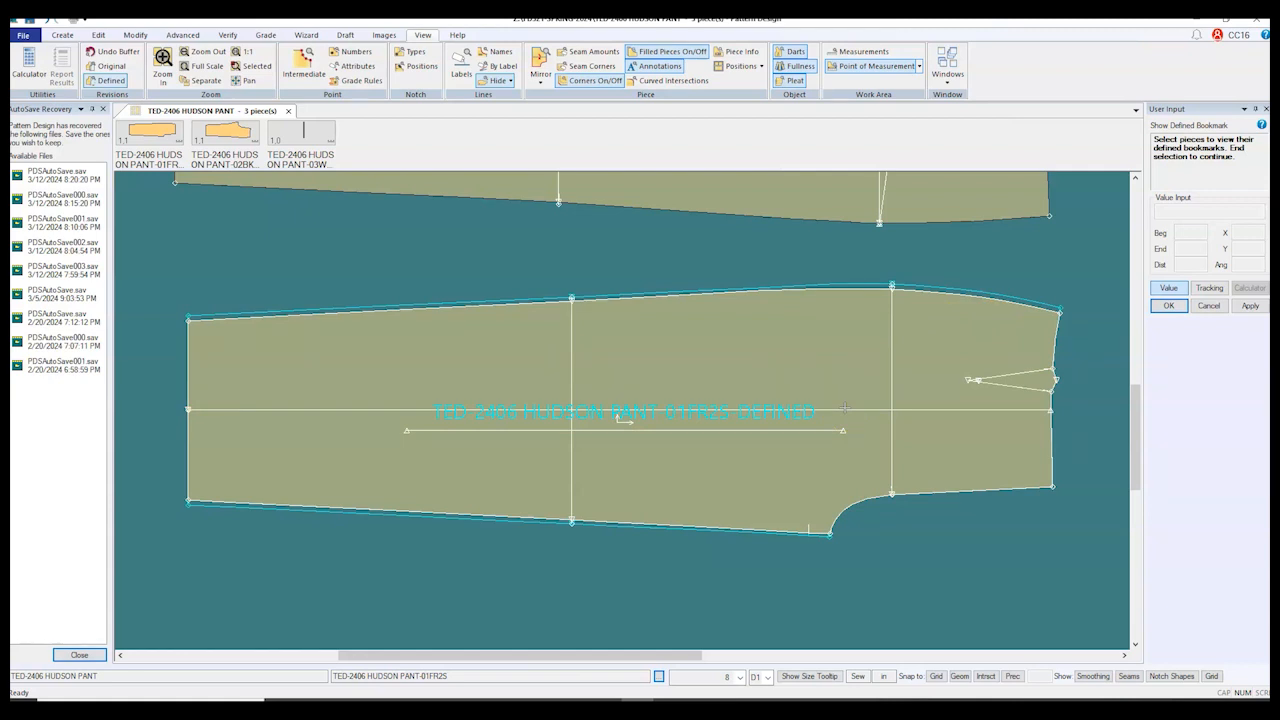
# - Undo the front pant's inseam and outseam offsets and move the front piece farther below the back piece
pyautogui.click(836, 404)
pyautogui.rightClick(306, 254)
pyautogui.click(306, 255)
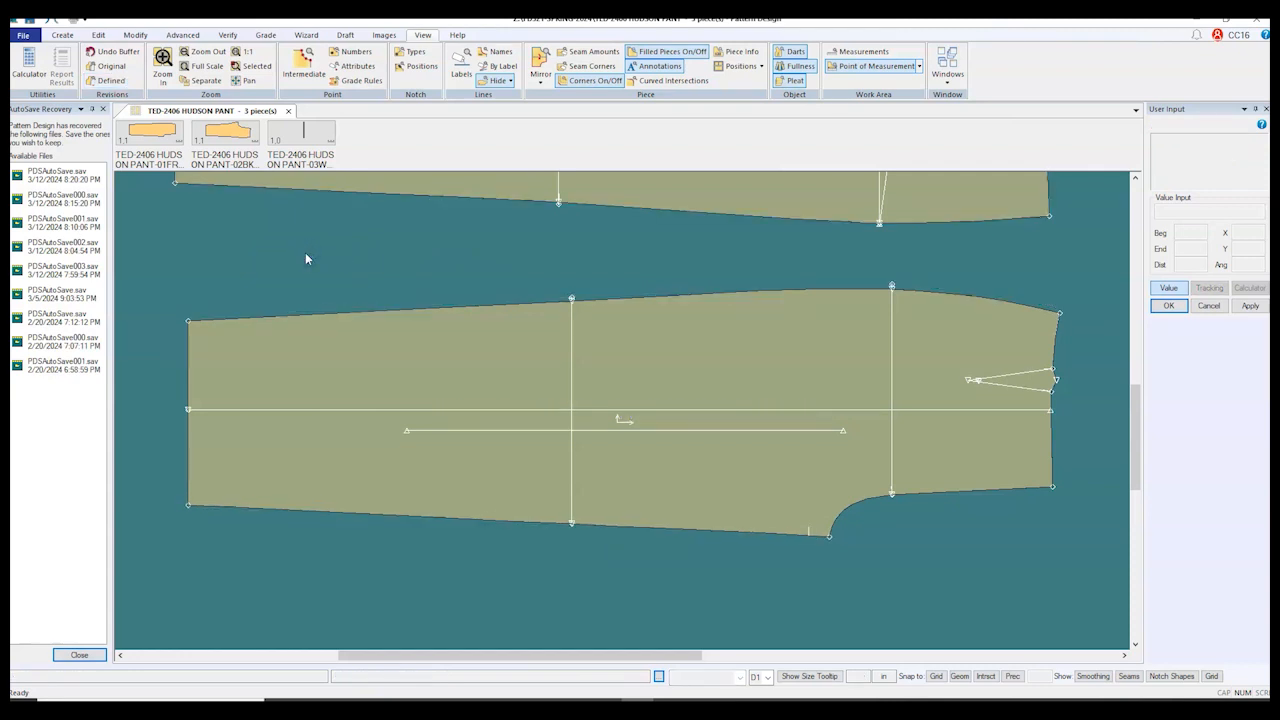
pyautogui.click(684, 468)
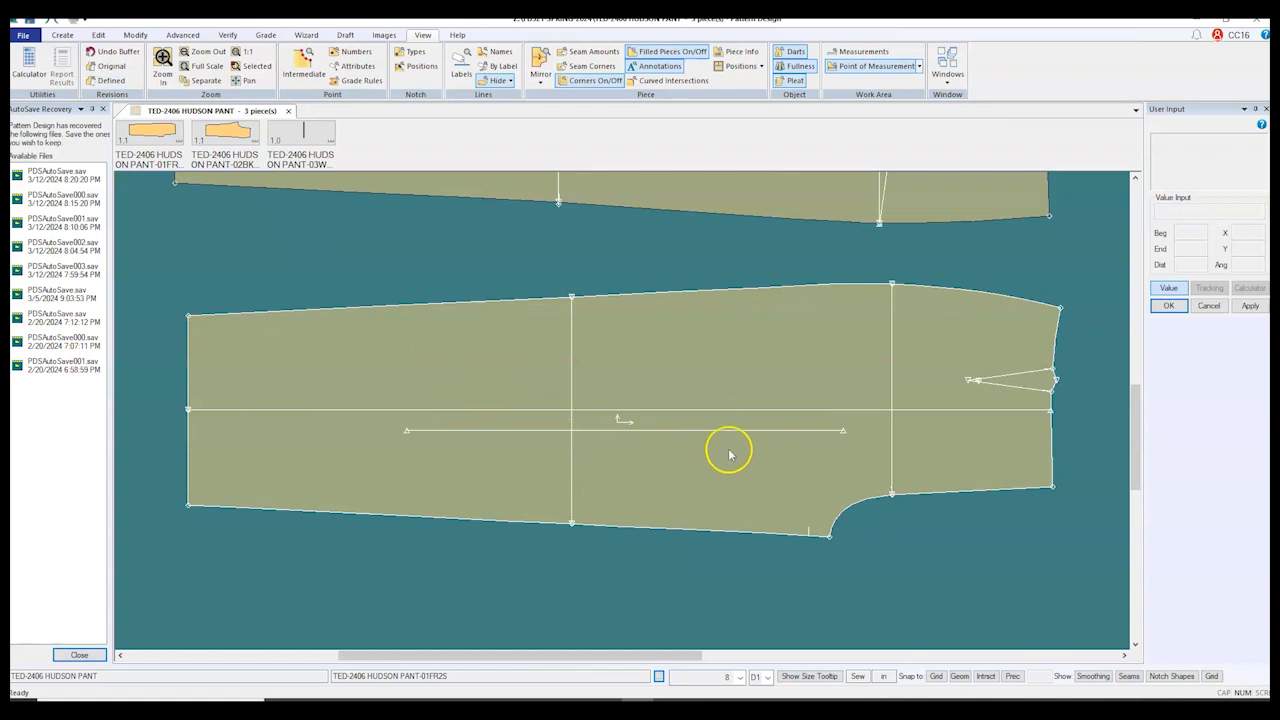
pyautogui.moveTo(945, 322); pyautogui.dragTo(944, 355)
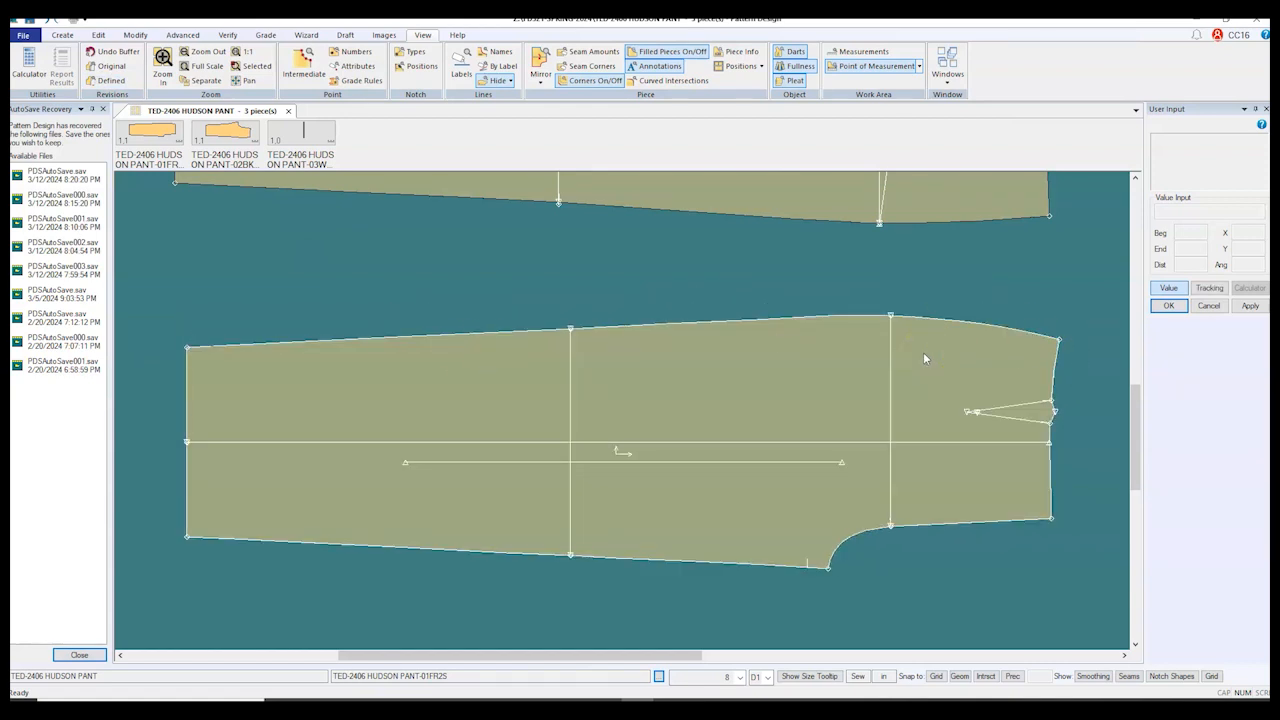
# - Start an uneven replacement offset of the front pant's outseam, offsetting its waist point by -.25 in
pyautogui.click(65, 36)
pyautogui.click(322, 82)
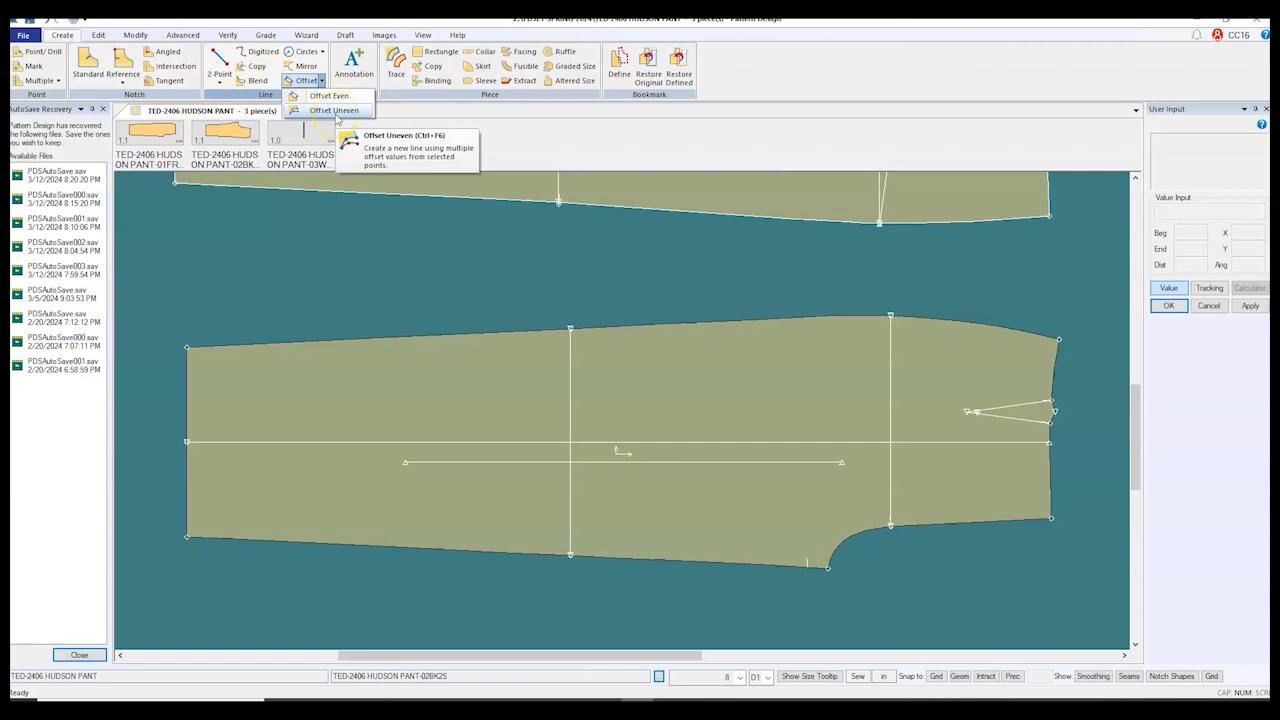
pyautogui.click(336, 112)
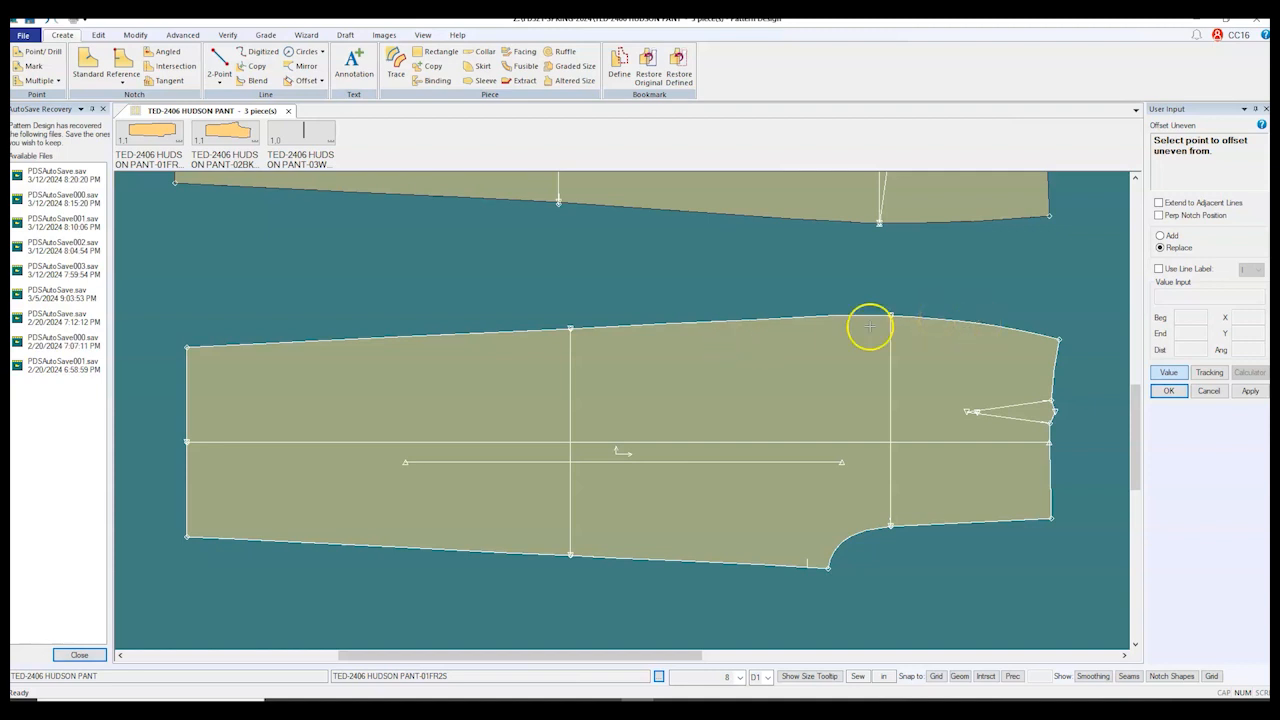
pyautogui.click(990, 323)
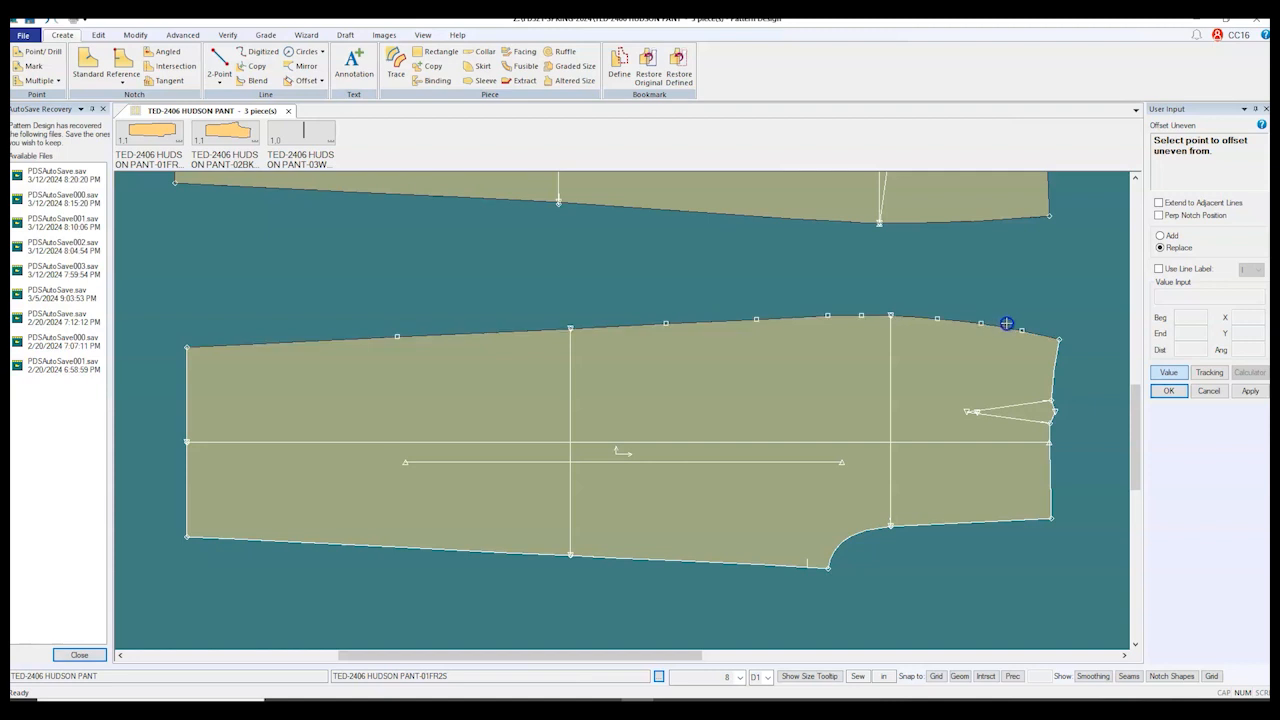
pyautogui.click(1064, 340)
pyautogui.write('-.25')
pyautogui.press('Return')
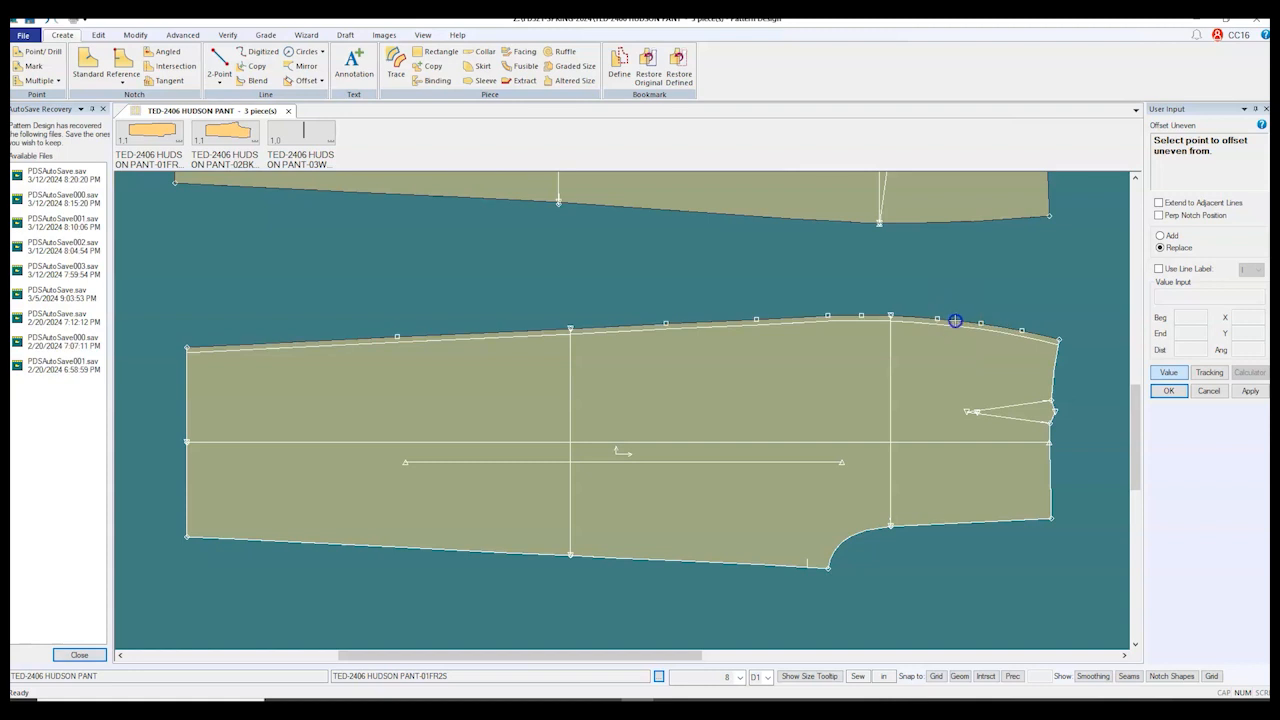
# - Offset the front outseam inward at the hip point and by -1/8 in at the intermediate point between hip and knee
pyautogui.click(891, 317)
pyautogui.write('-2')
pyautogui.press('Return')
pyautogui.click(760, 320)
pyautogui.write('-1/8')
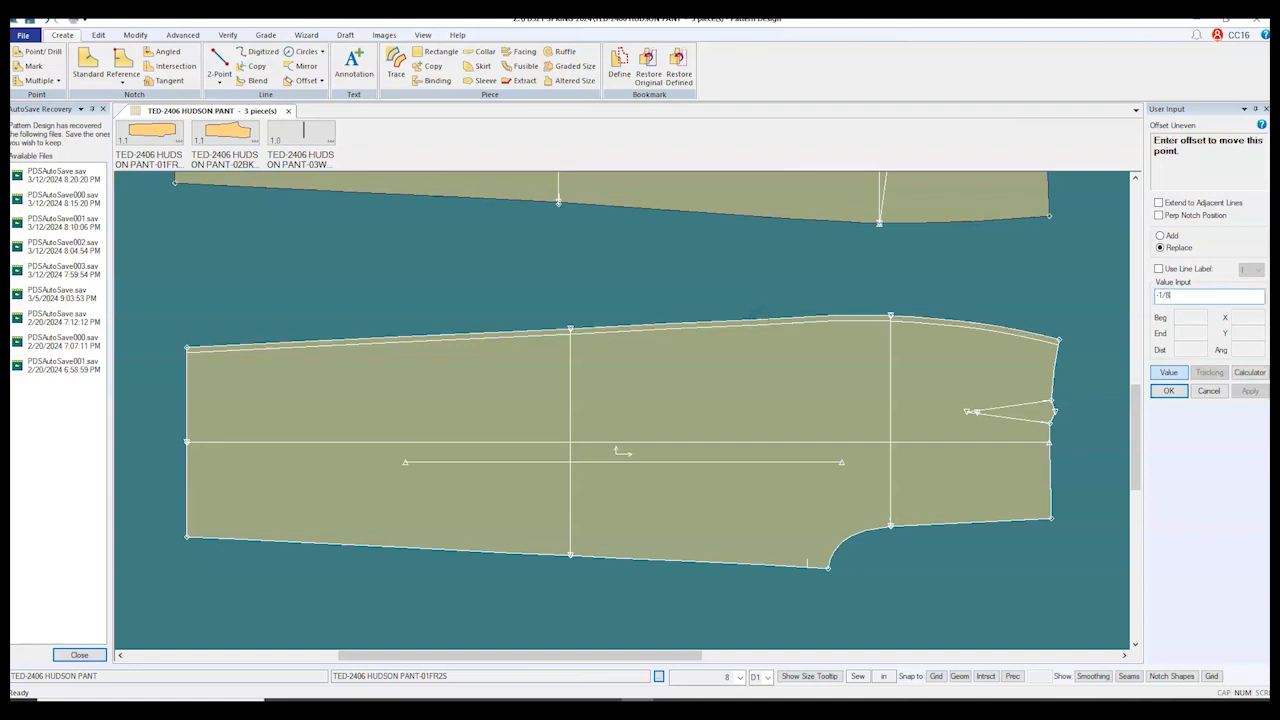
pyautogui.press('Return')
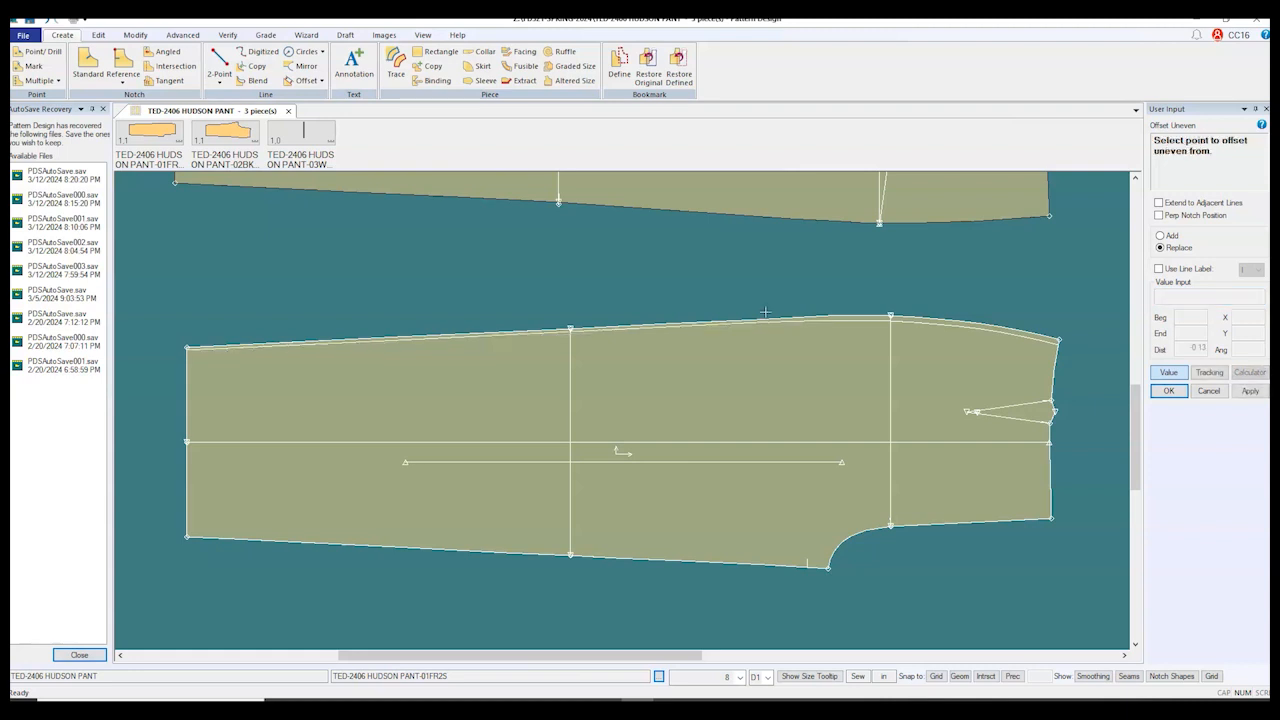
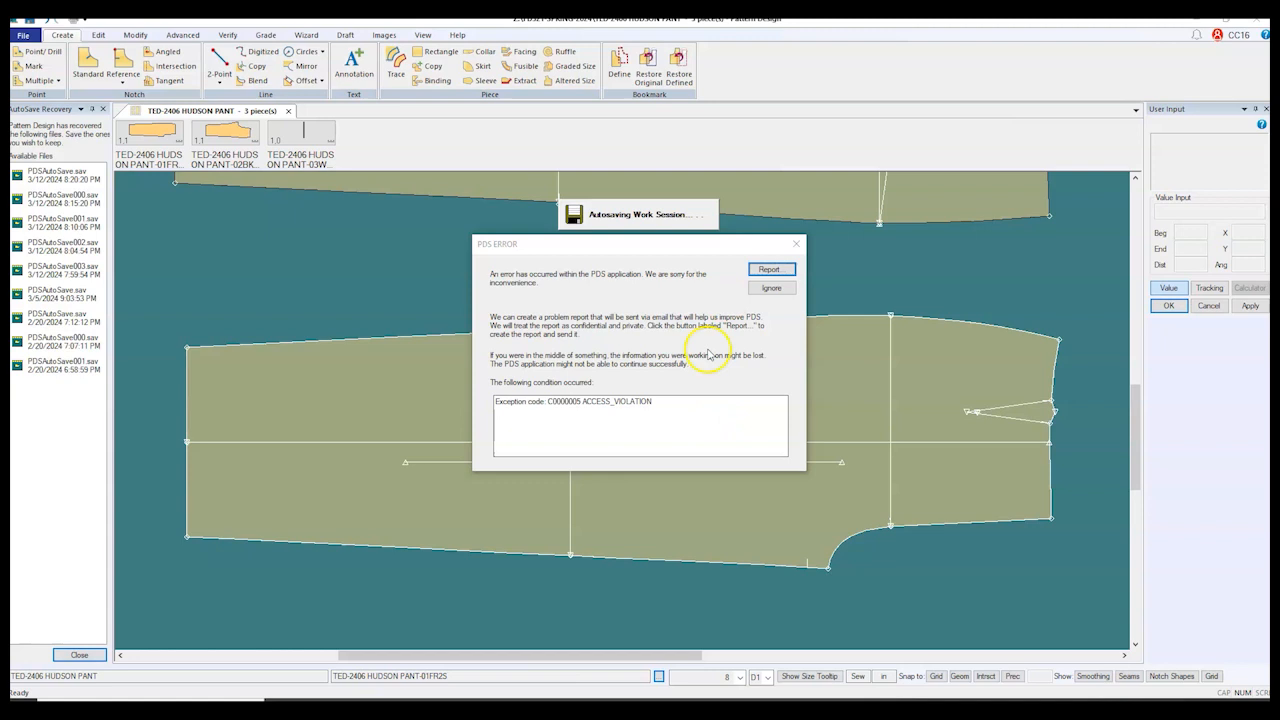
# - Dismiss the application error and reopen the TED-2406 HUDSON PANT model in a separate Pattern Design work area
pyautogui.click(781, 290)
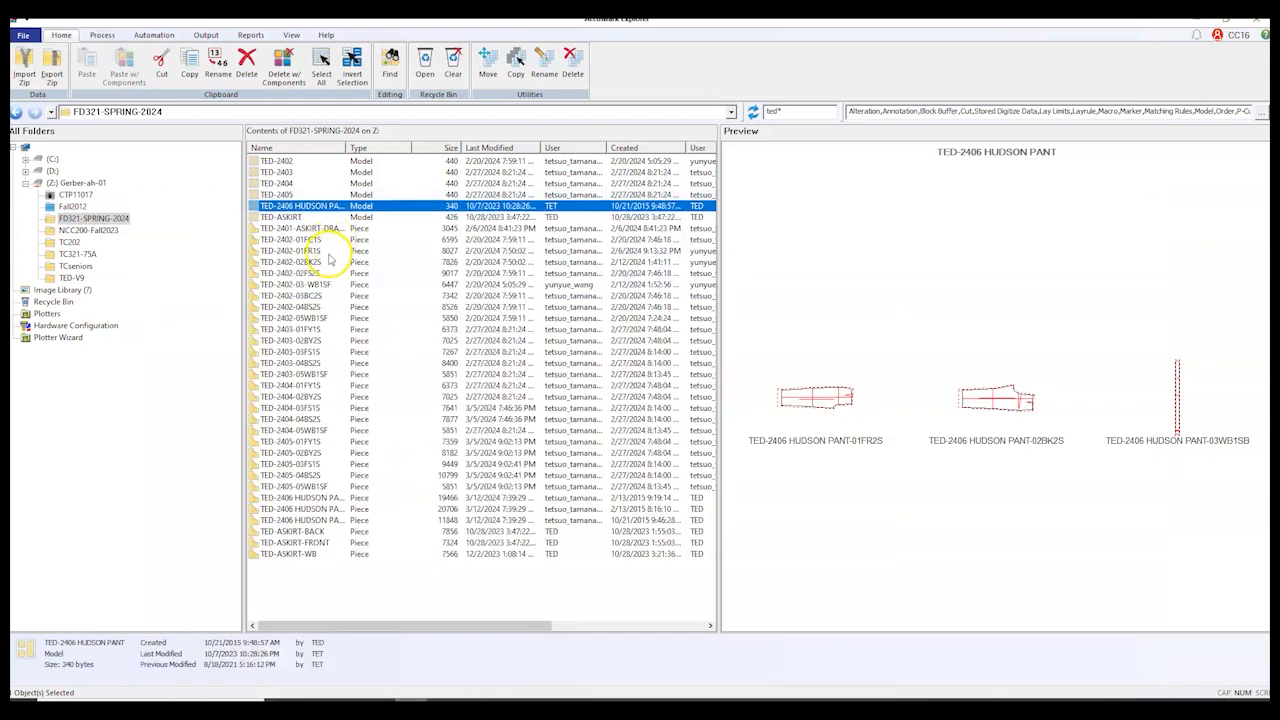
pyautogui.rightClick(309, 204)
pyautogui.moveTo(380, 213)
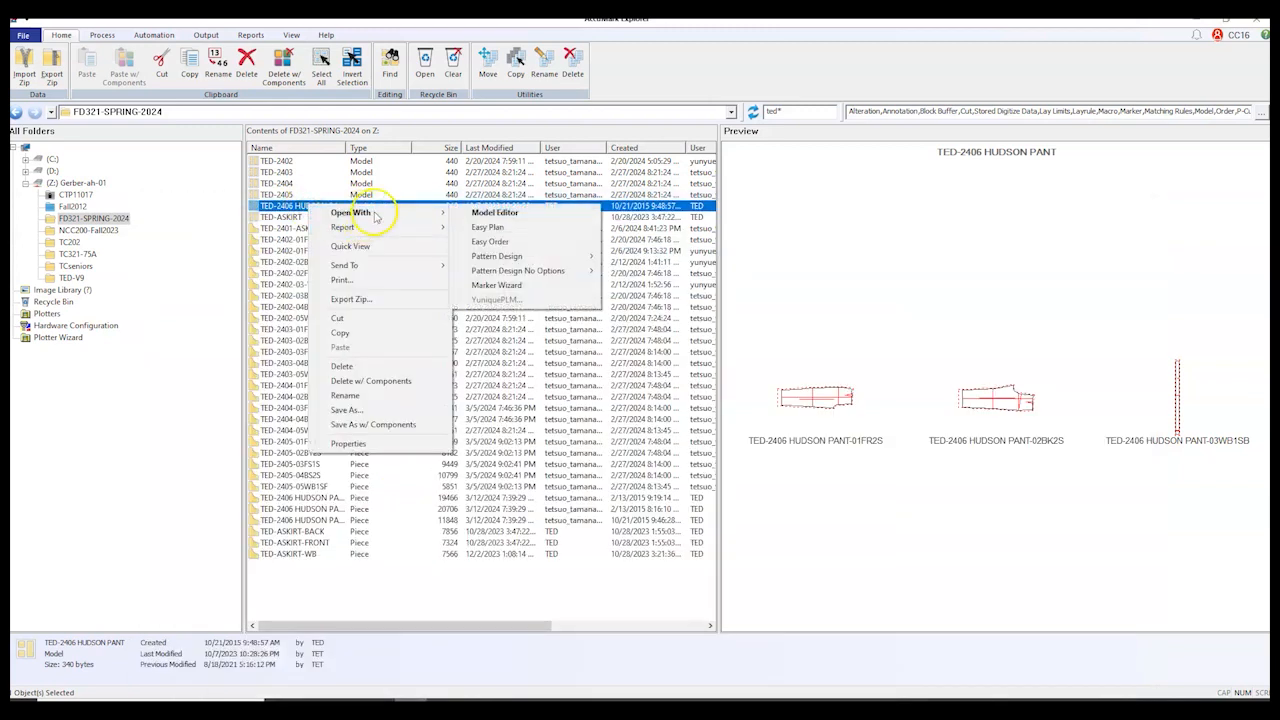
pyautogui.moveTo(557, 258)
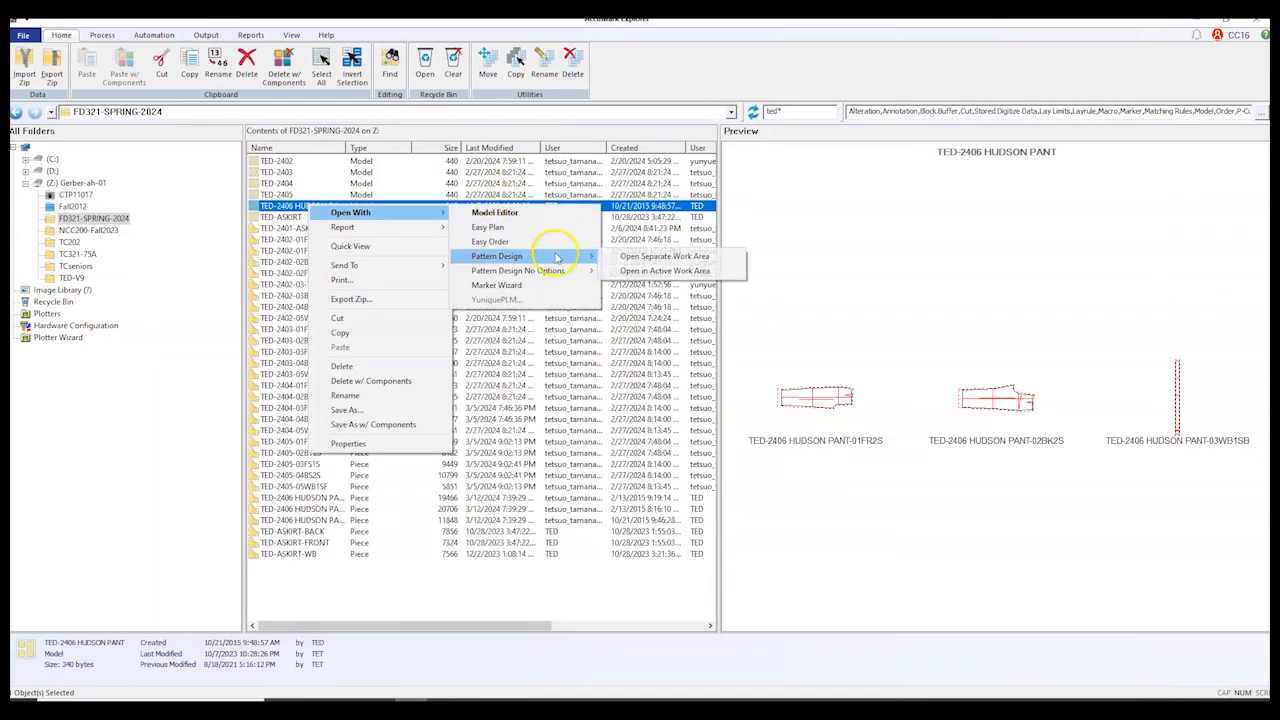
pyautogui.click(678, 257)
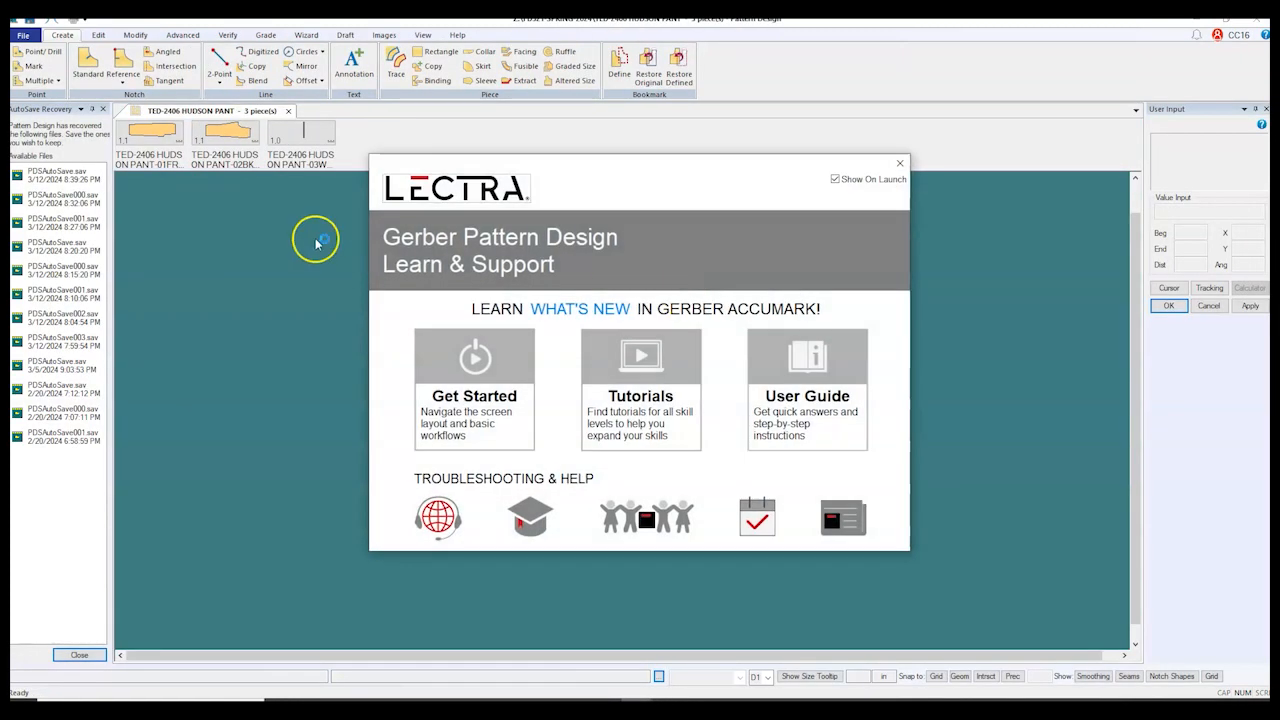
# - Close the welcome screen and try to recover the autosaved session from 3/12/2024 8:39:26 PM
pyautogui.click(899, 163)
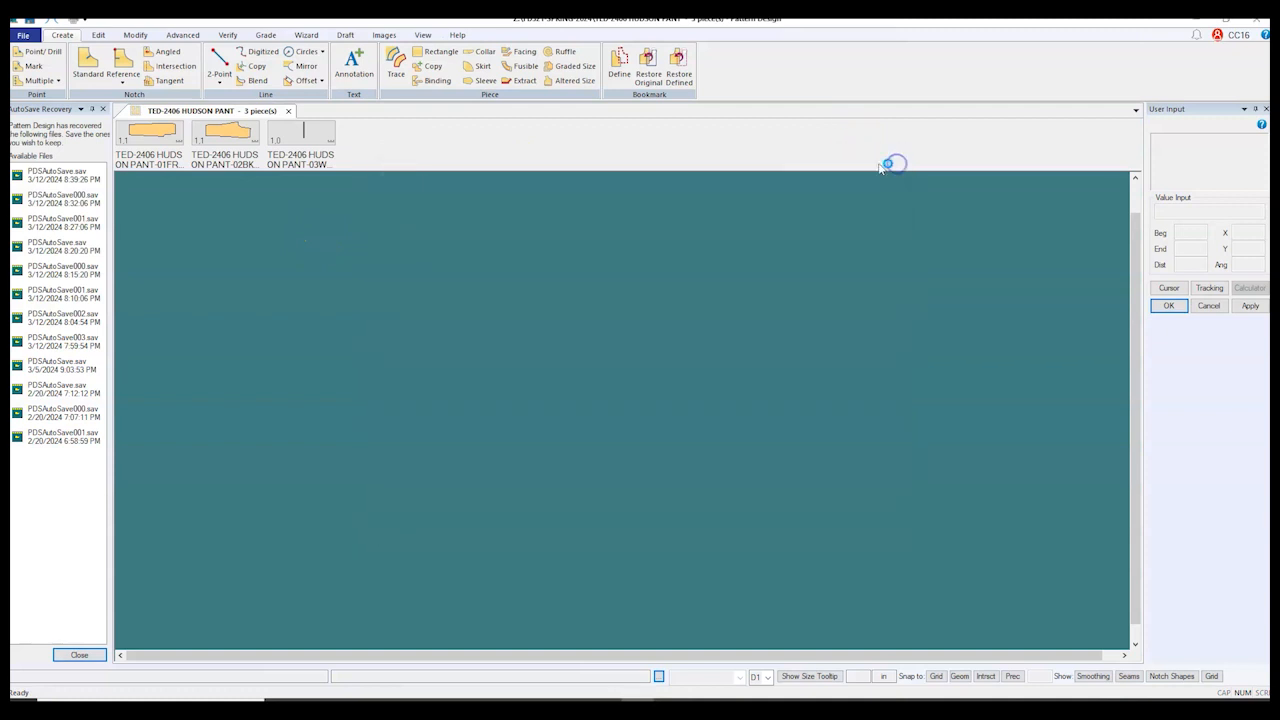
pyautogui.rightClick(375, 130)
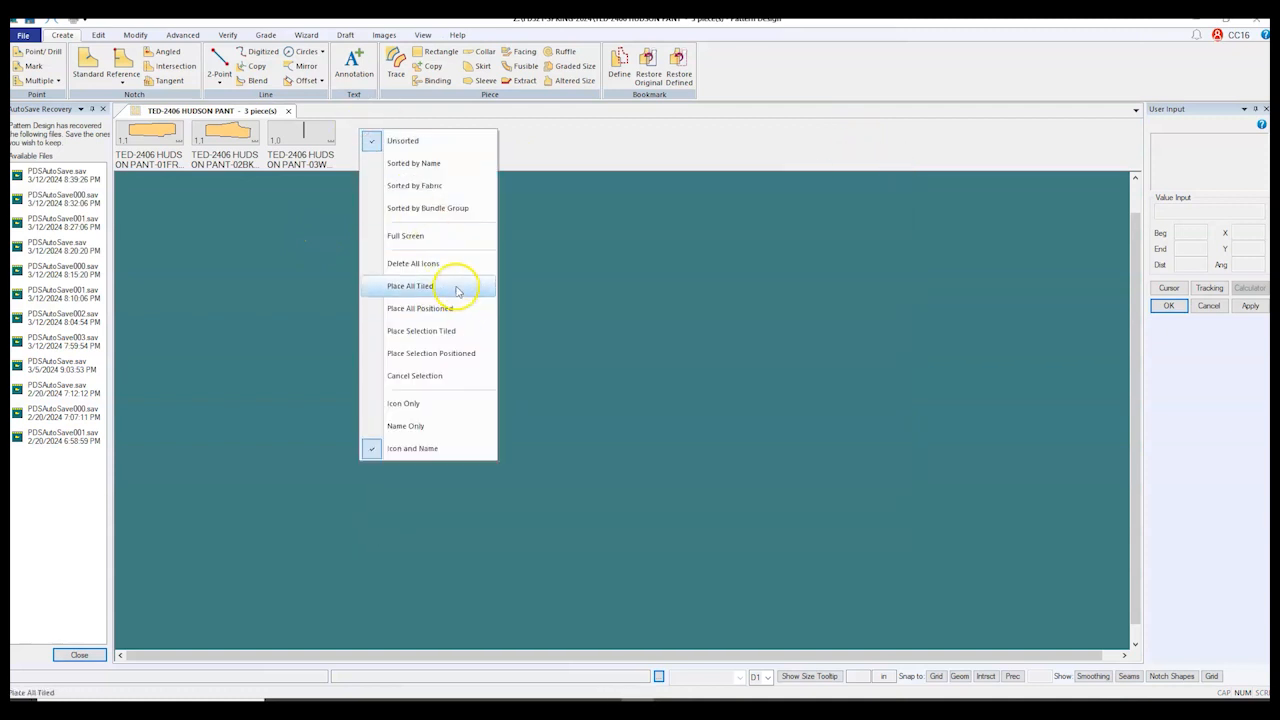
pyautogui.doubleClick(57, 175)
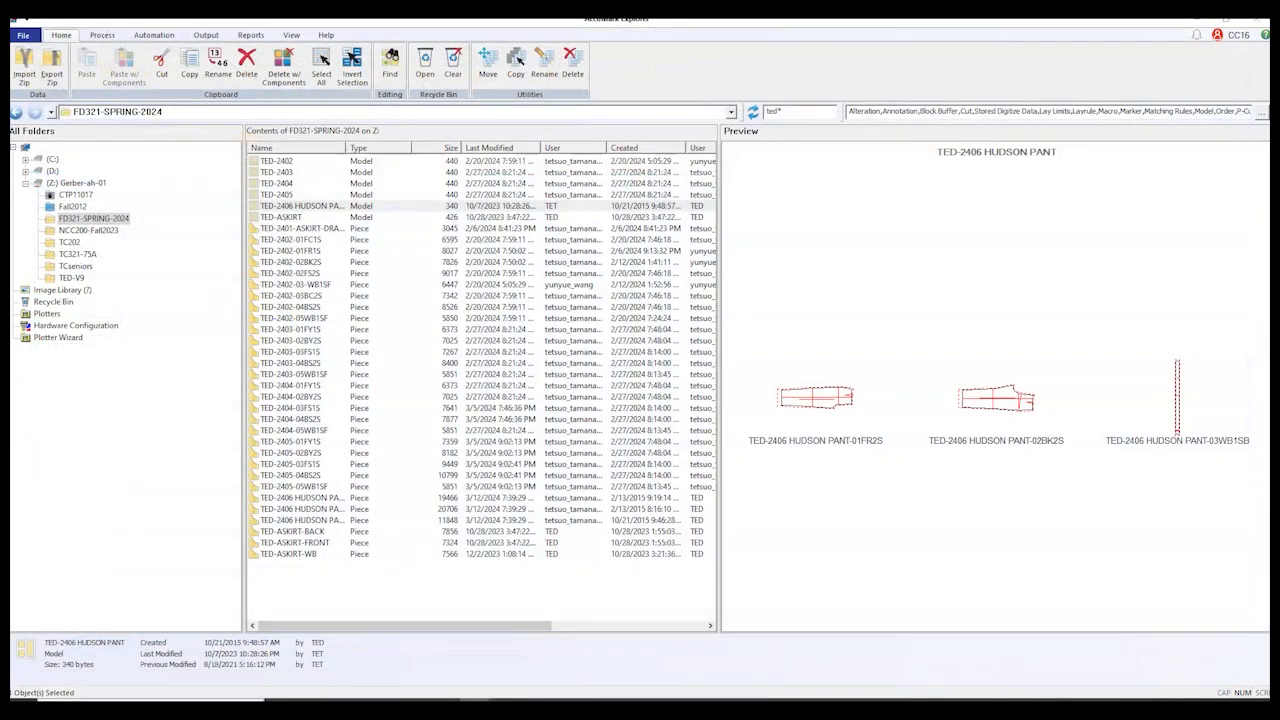
# - Launch Pattern Design again from the AccuMark V15 programs and dismiss its welcome screen
pyautogui.click(100, 700)
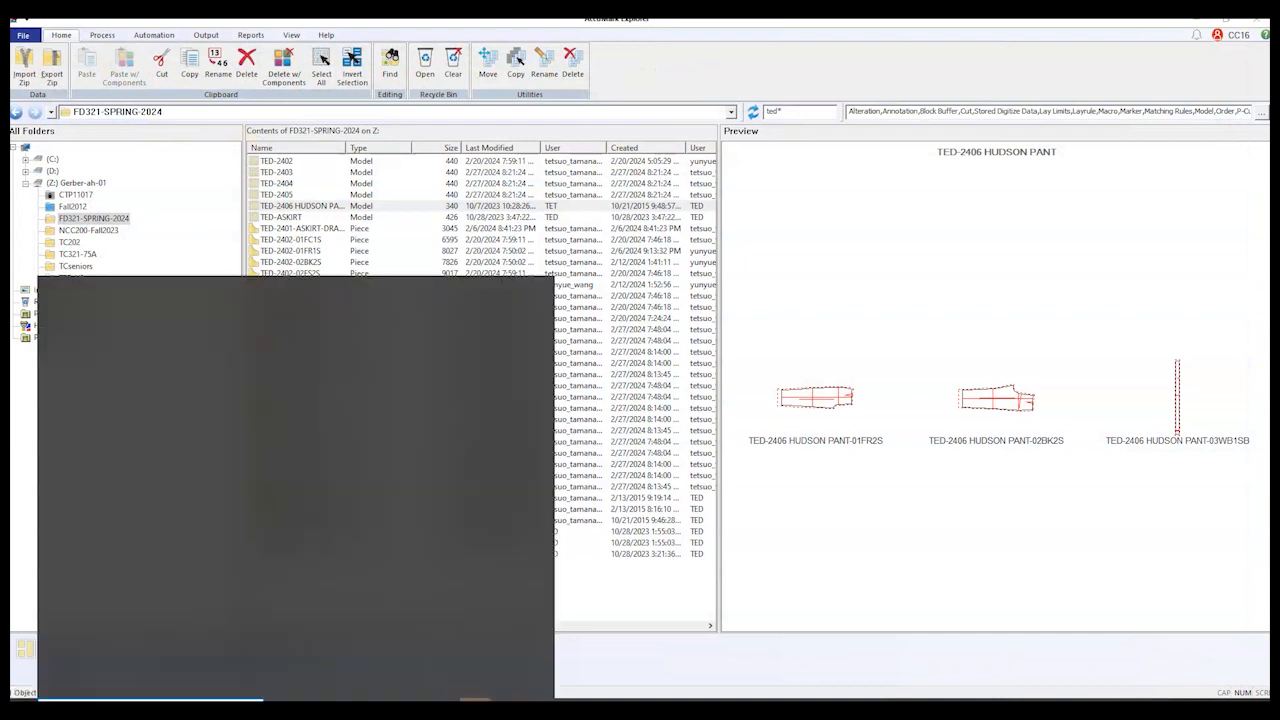
pyautogui.click(18, 706)
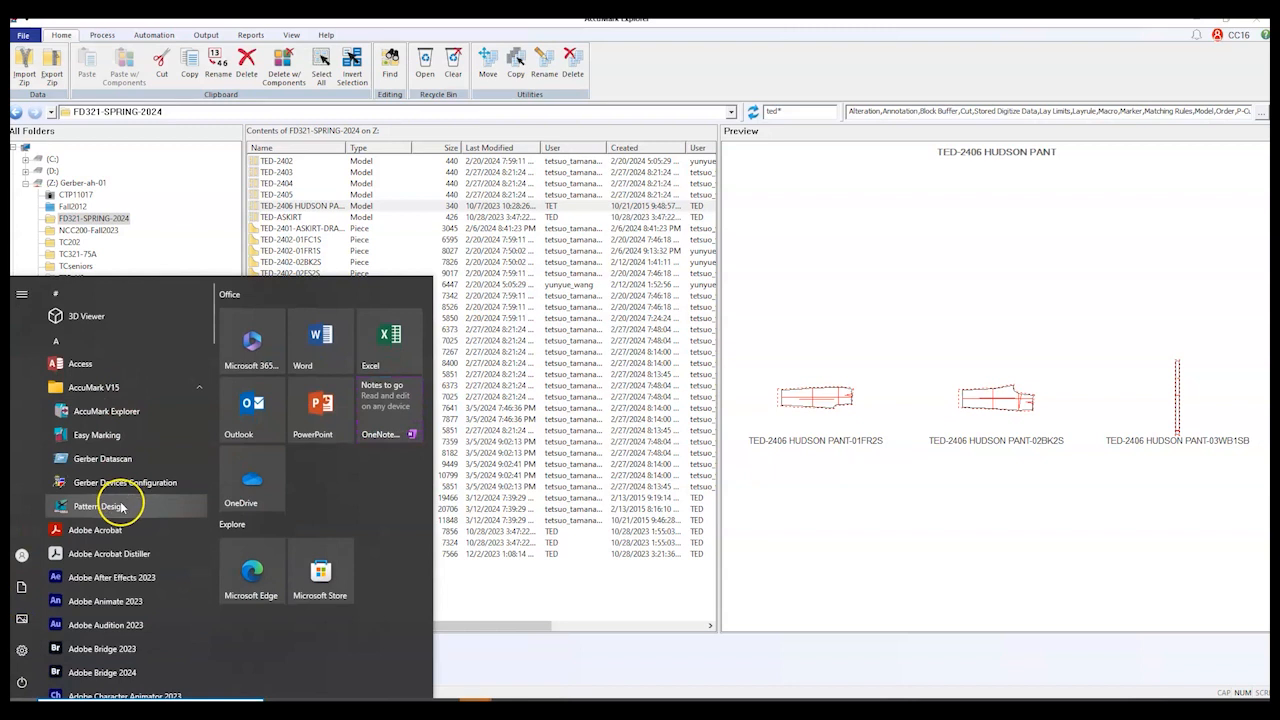
pyautogui.click(121, 505)
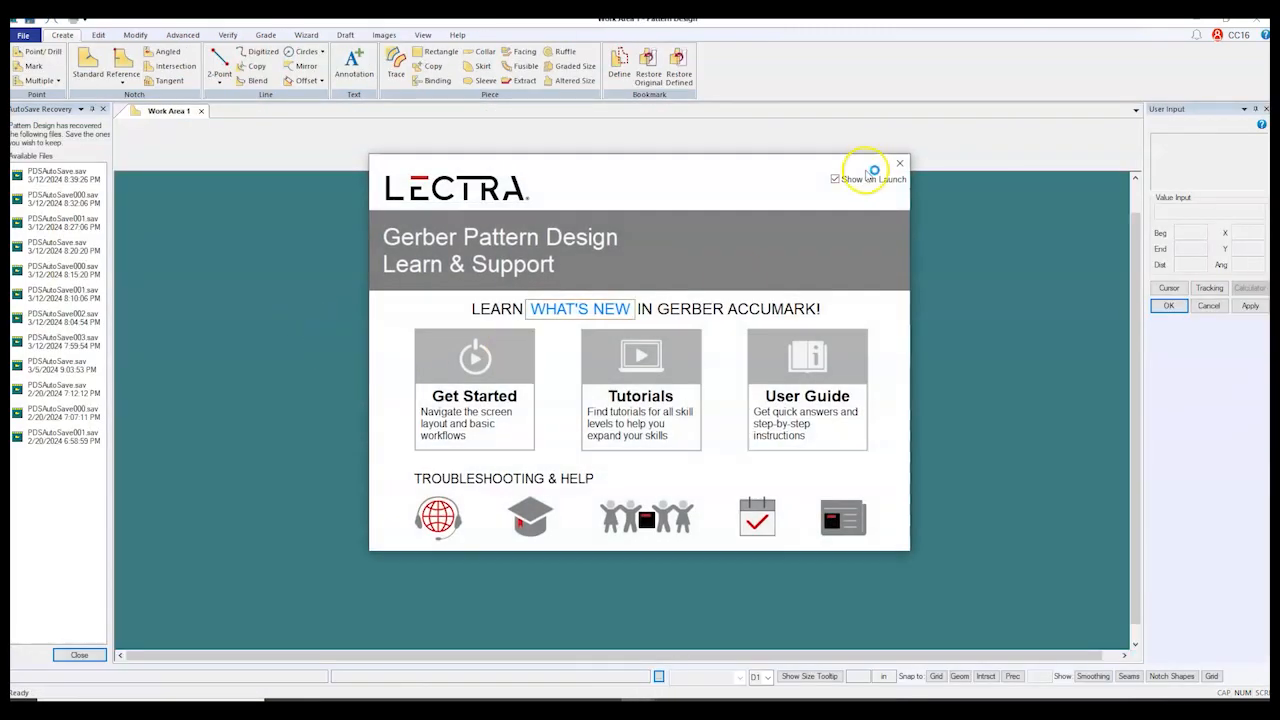
pyautogui.click(899, 164)
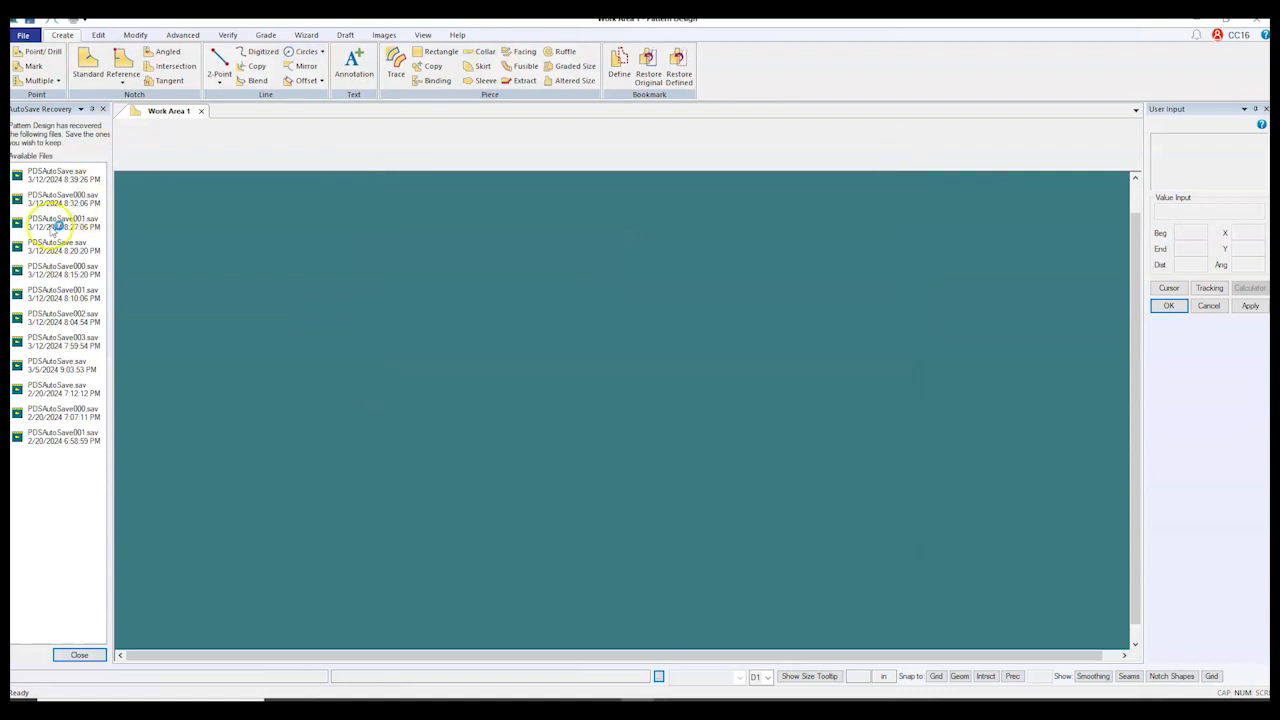
# - Recover the autosaved work session PDSAutoSave000.sav from 3/12/2024 8:32:06 PM
pyautogui.click(95, 201)
pyautogui.click(56, 204)
pyautogui.doubleClick(56, 204)
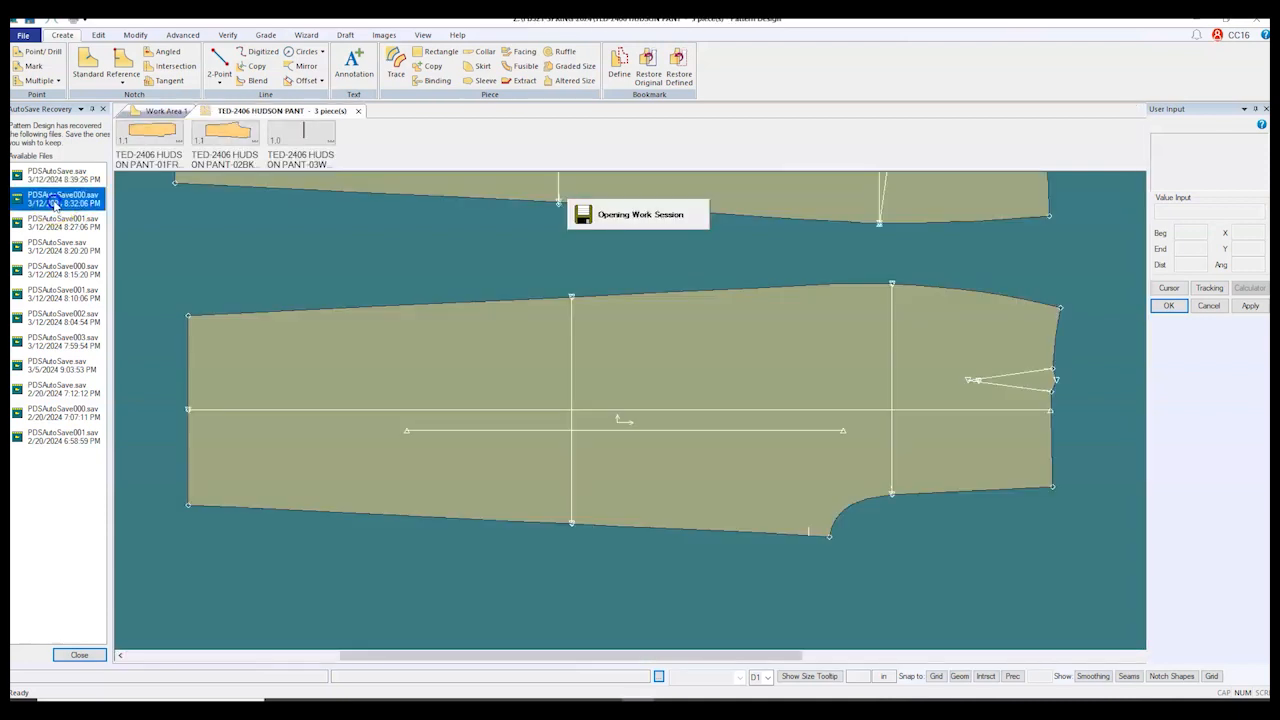
pyautogui.scroll(-3, 526, 486)
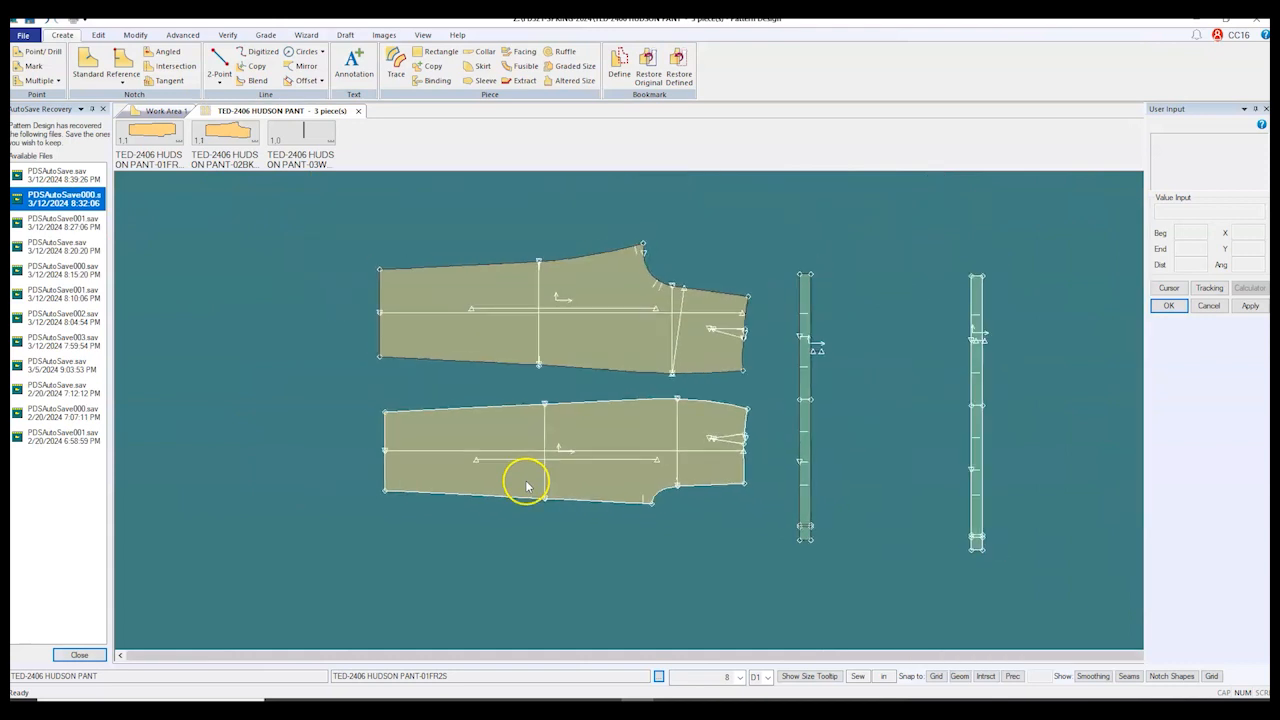
pyautogui.scroll(2, 663, 343)
pyautogui.scroll(1, 660, 345)
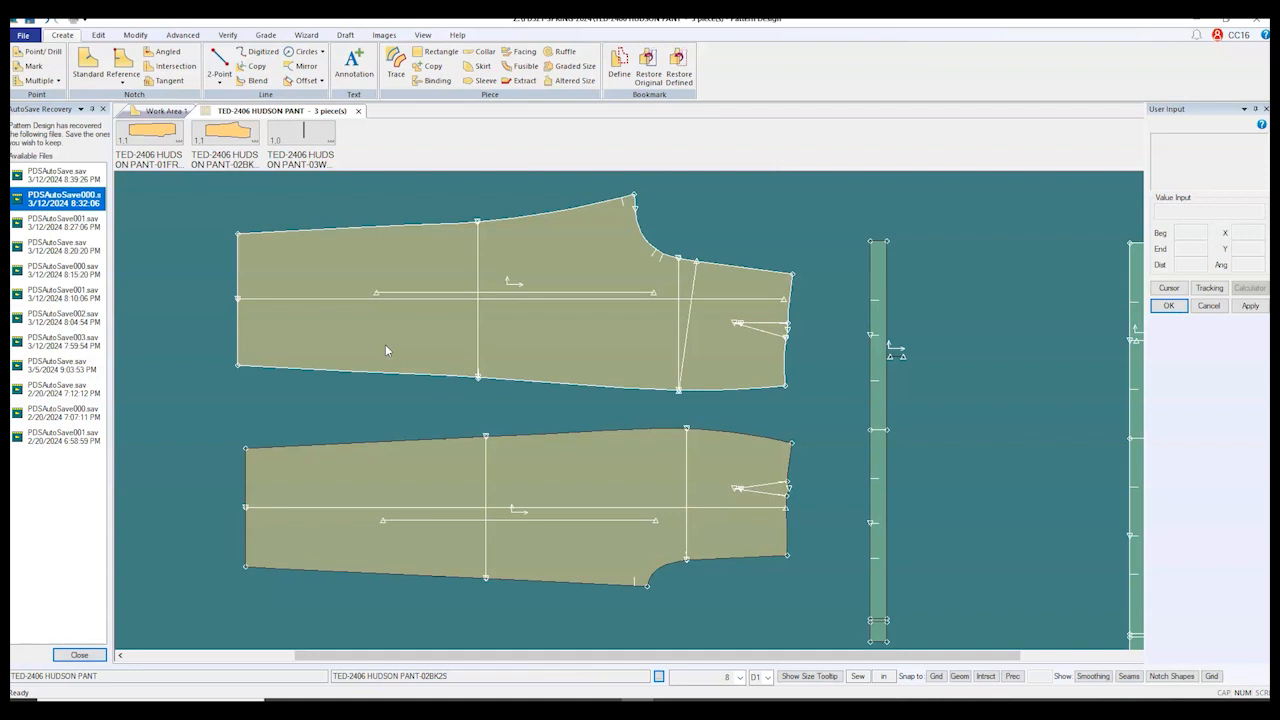
# - Check the front pant piece's defined bookmark against its recovered outline and hide the bookmark again
pyautogui.click(275, 522)
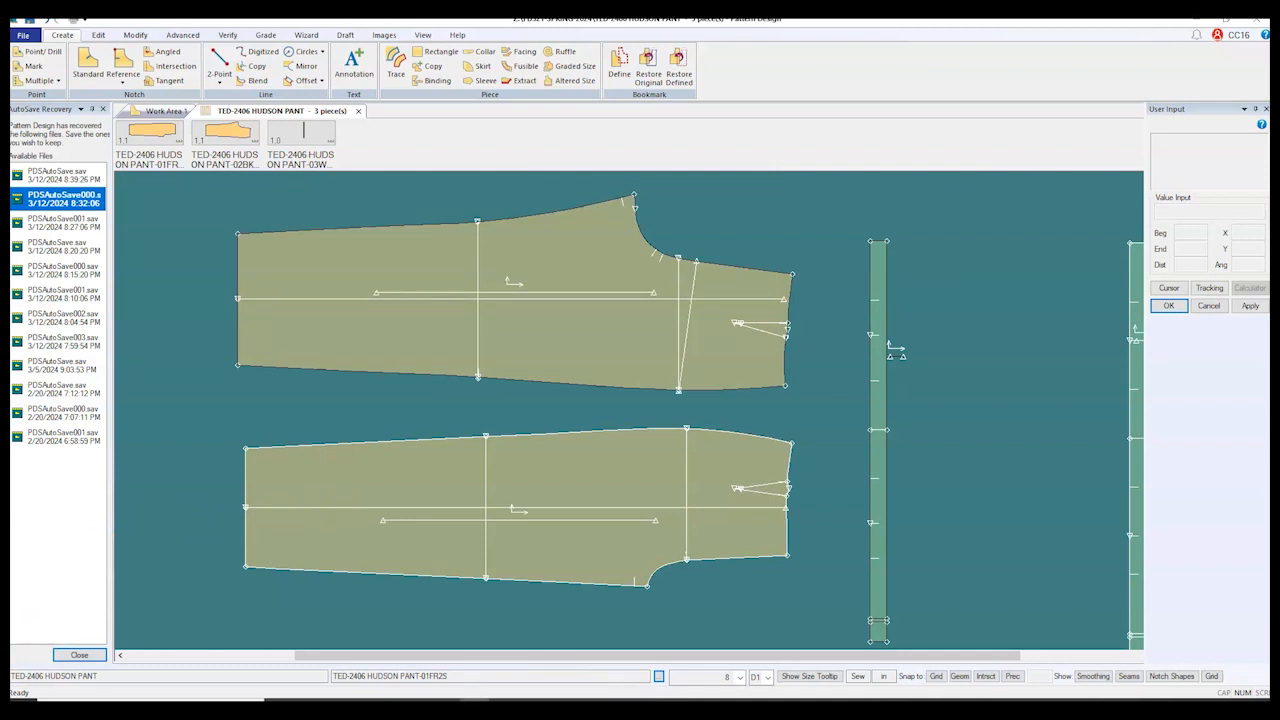
pyautogui.click(440, 38)
pyautogui.click(108, 80)
pyautogui.click(599, 468)
pyautogui.rightClick(599, 468)
pyautogui.click(599, 468)
pyautogui.click(599, 468)
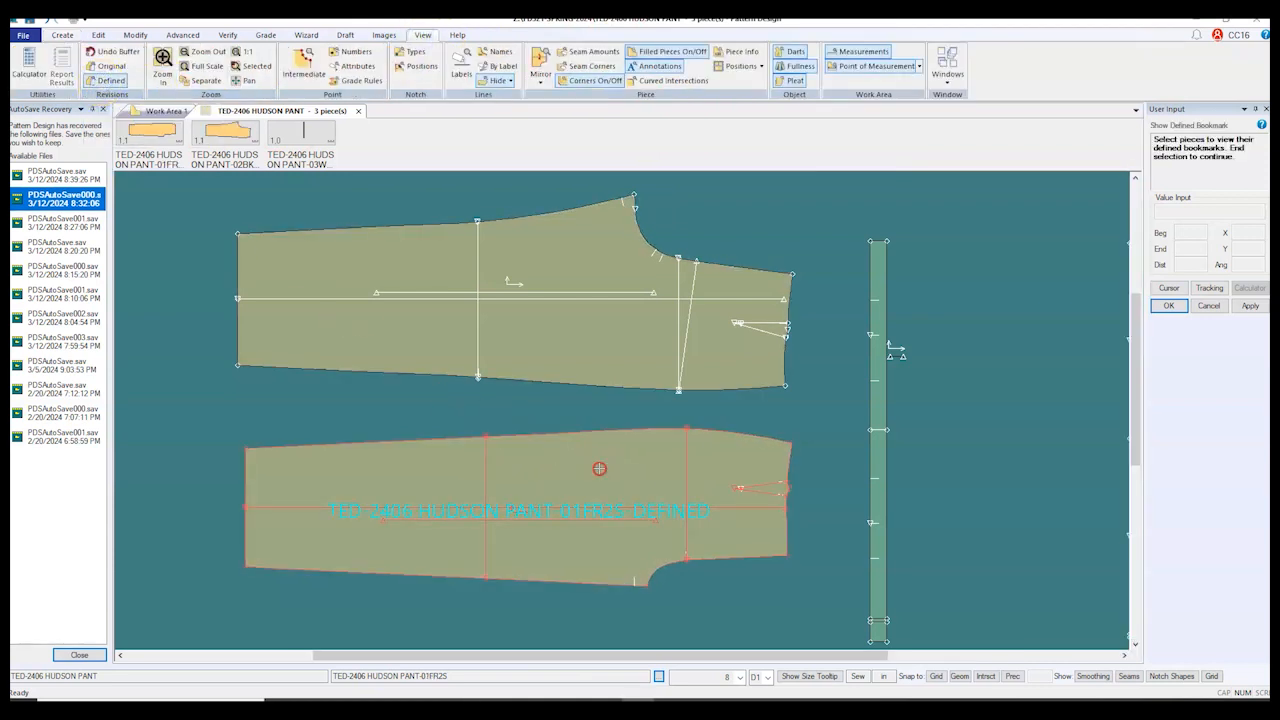
pyautogui.rightClick(599, 468)
pyautogui.click(599, 468)
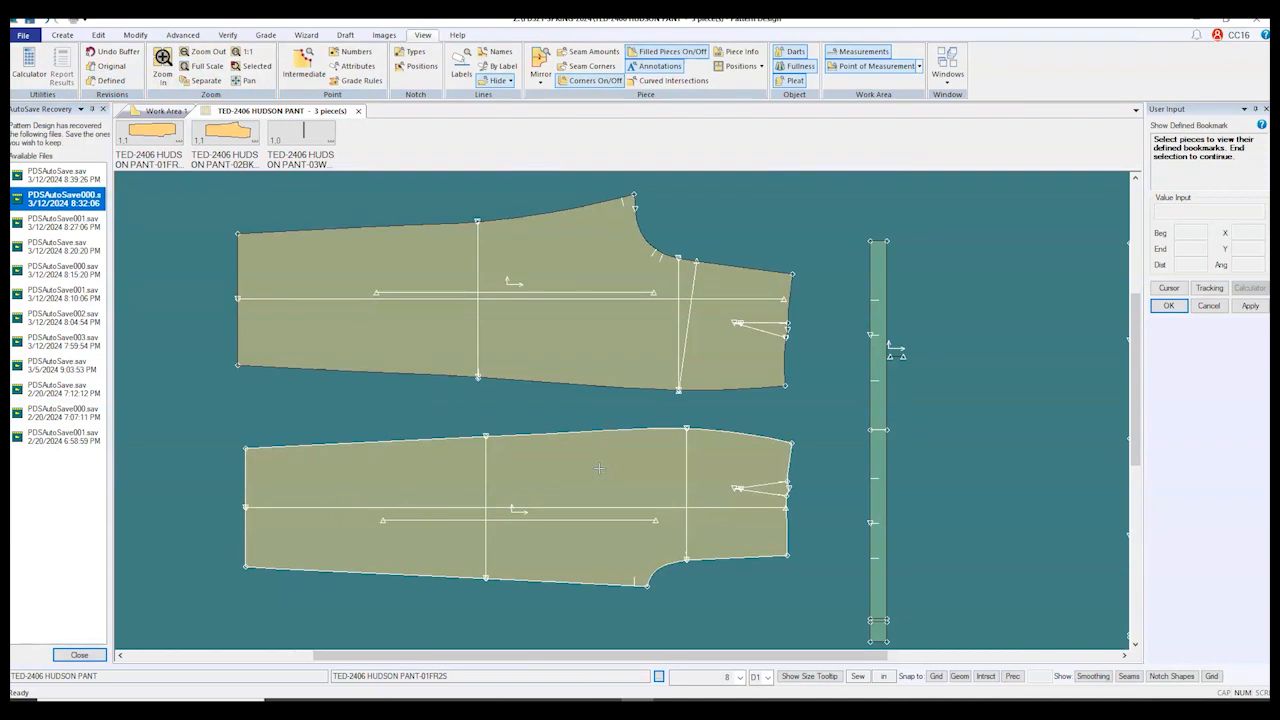
pyautogui.click(589, 473)
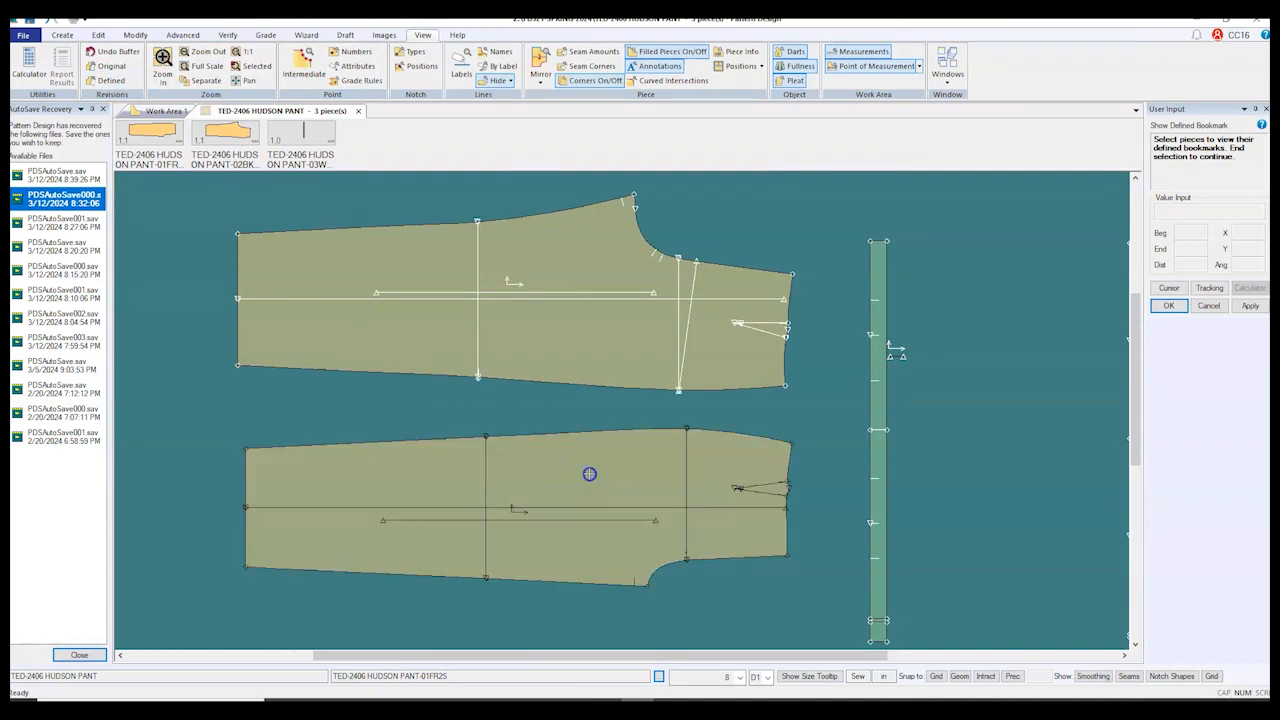
pyautogui.rightClick(589, 473)
pyautogui.click(589, 474)
pyautogui.click(590, 474)
pyautogui.rightClick(590, 475)
pyautogui.click(591, 474)
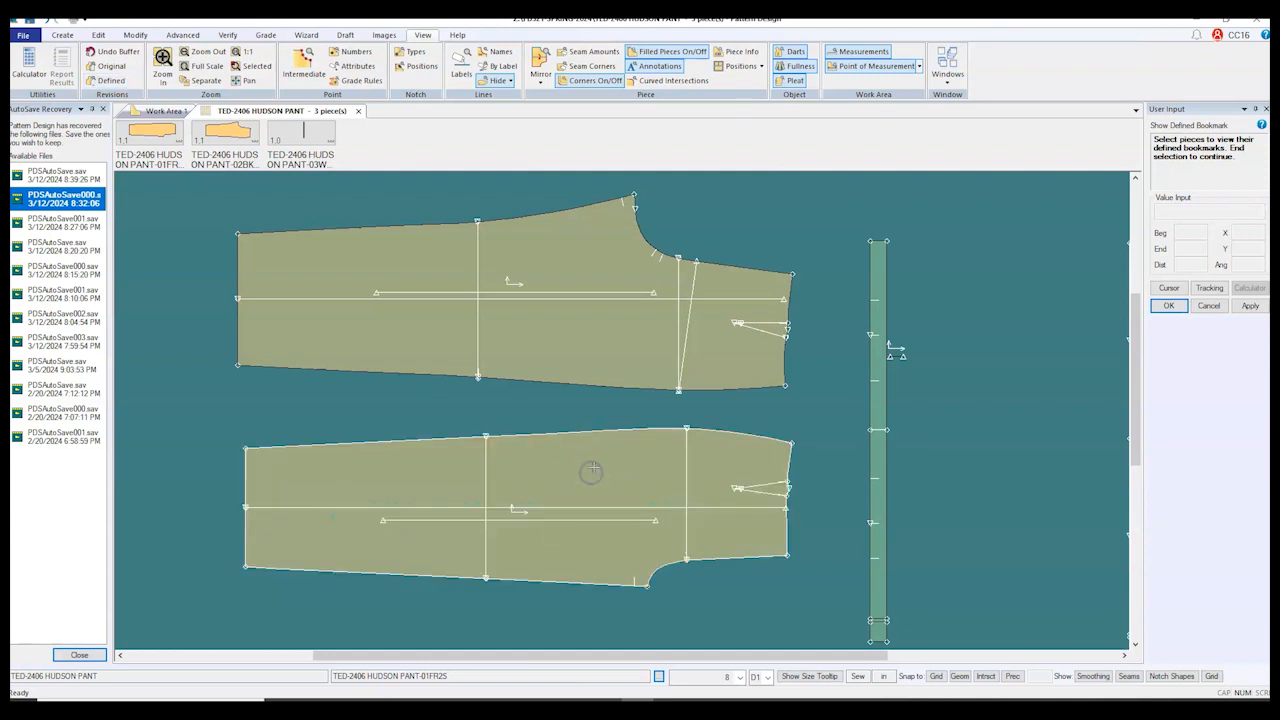
pyautogui.click(492, 442)
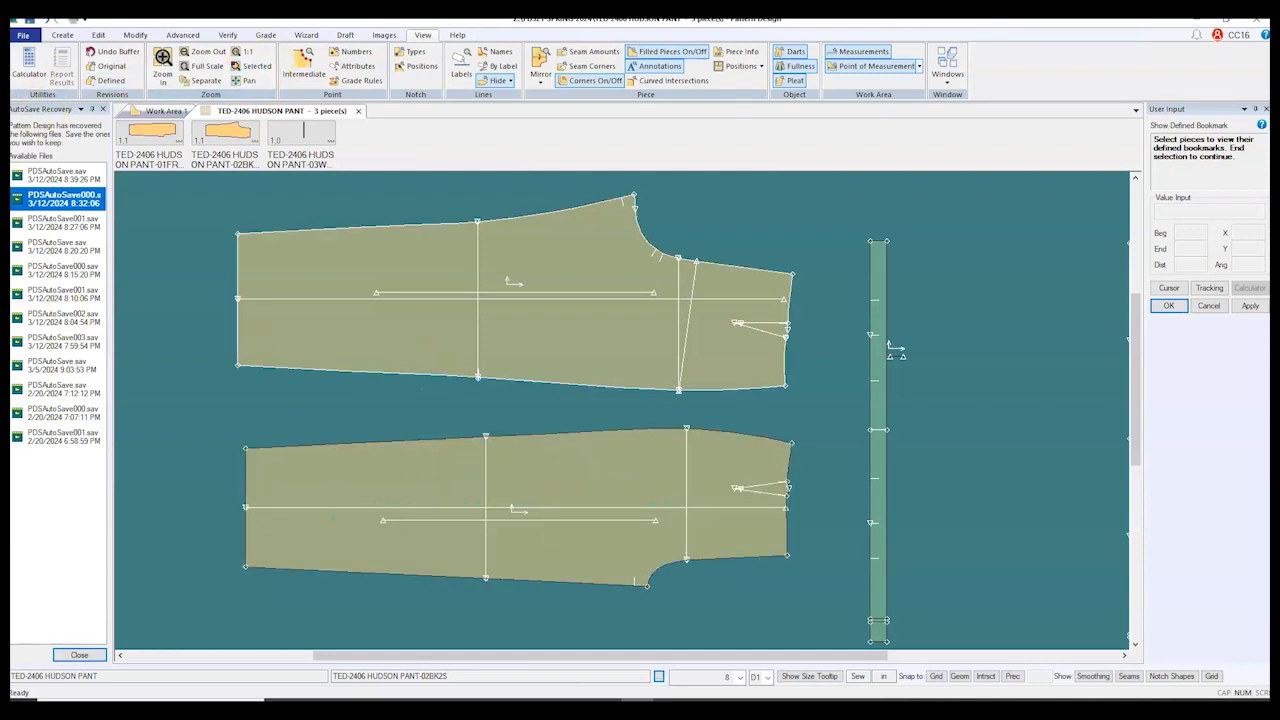
# - Start an uneven replacement offset of the recovered front pant's outseam with -.25 in at the waist point
pyautogui.click(62, 35)
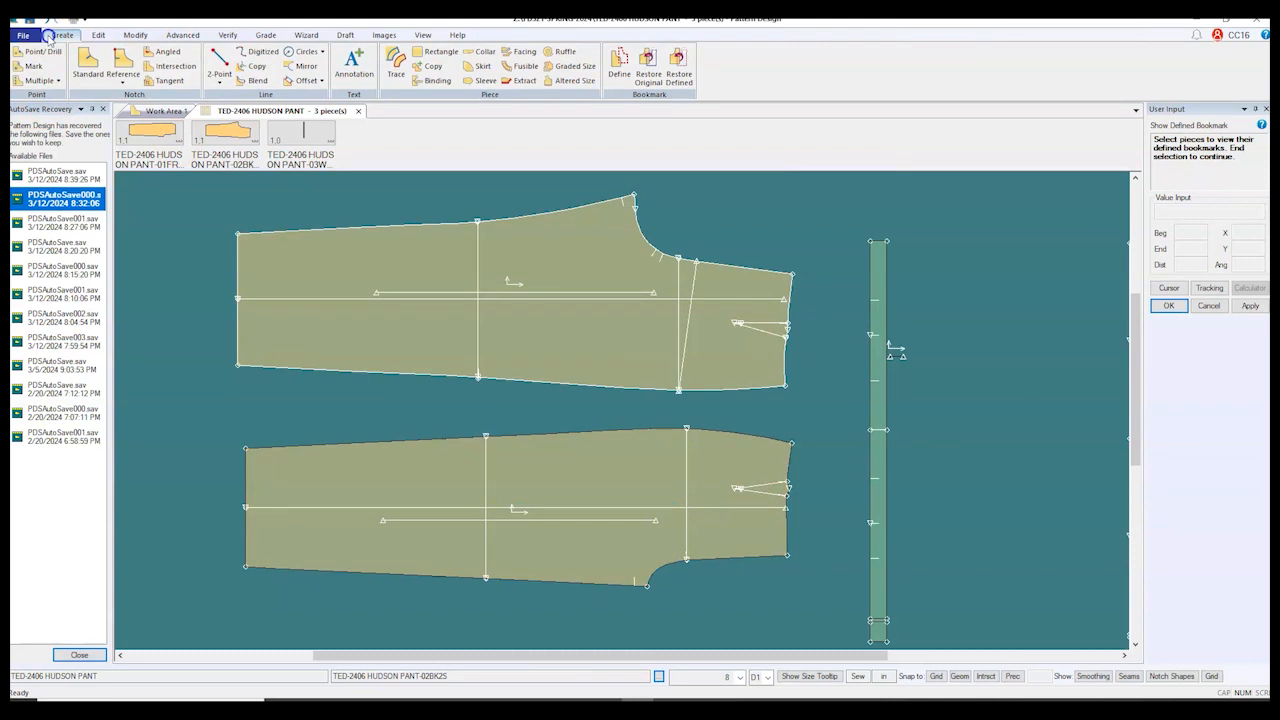
pyautogui.click(319, 81)
pyautogui.click(333, 110)
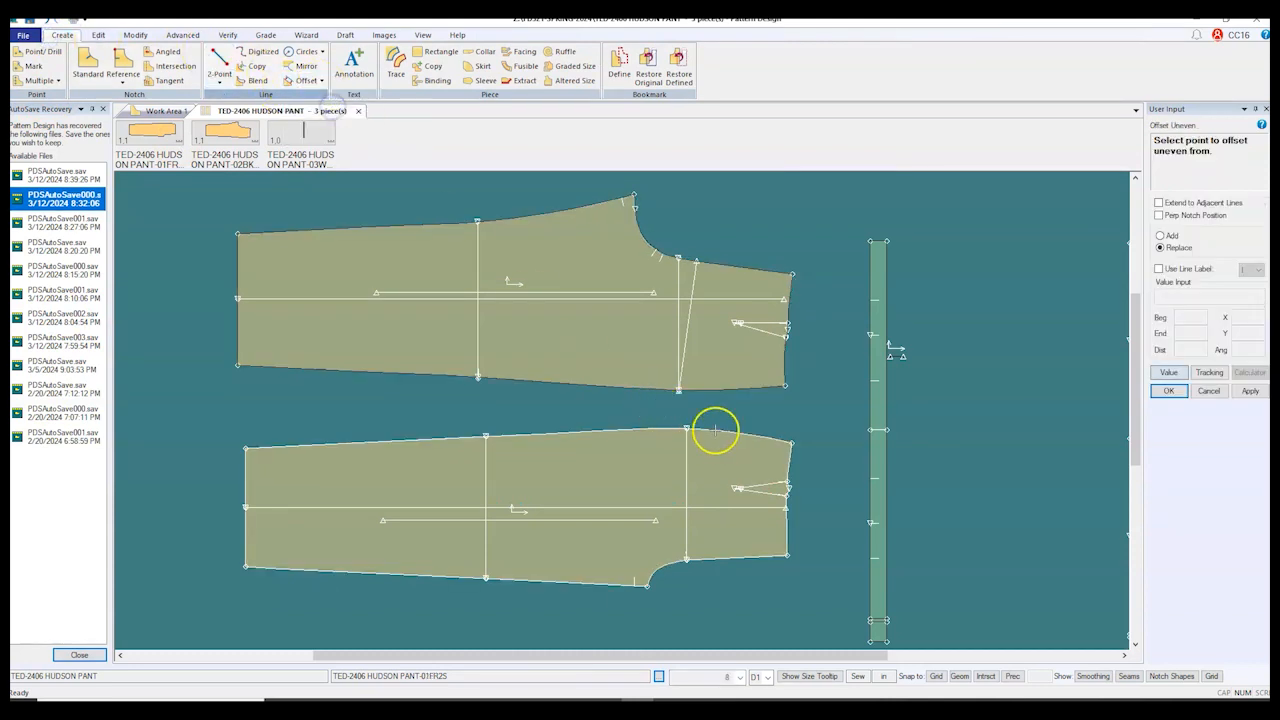
pyautogui.scroll(2, 712, 427)
pyautogui.scroll(-4, 770, 442)
pyautogui.scroll(2, 521, 428)
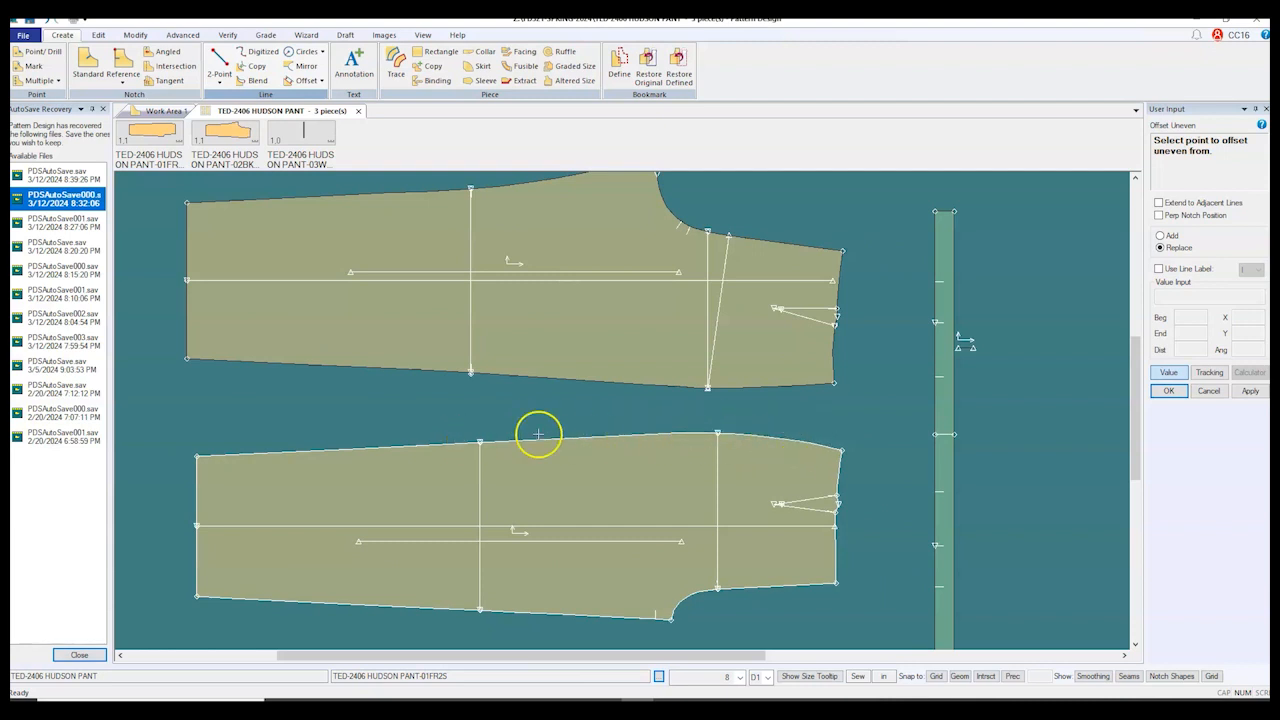
pyautogui.click(791, 438)
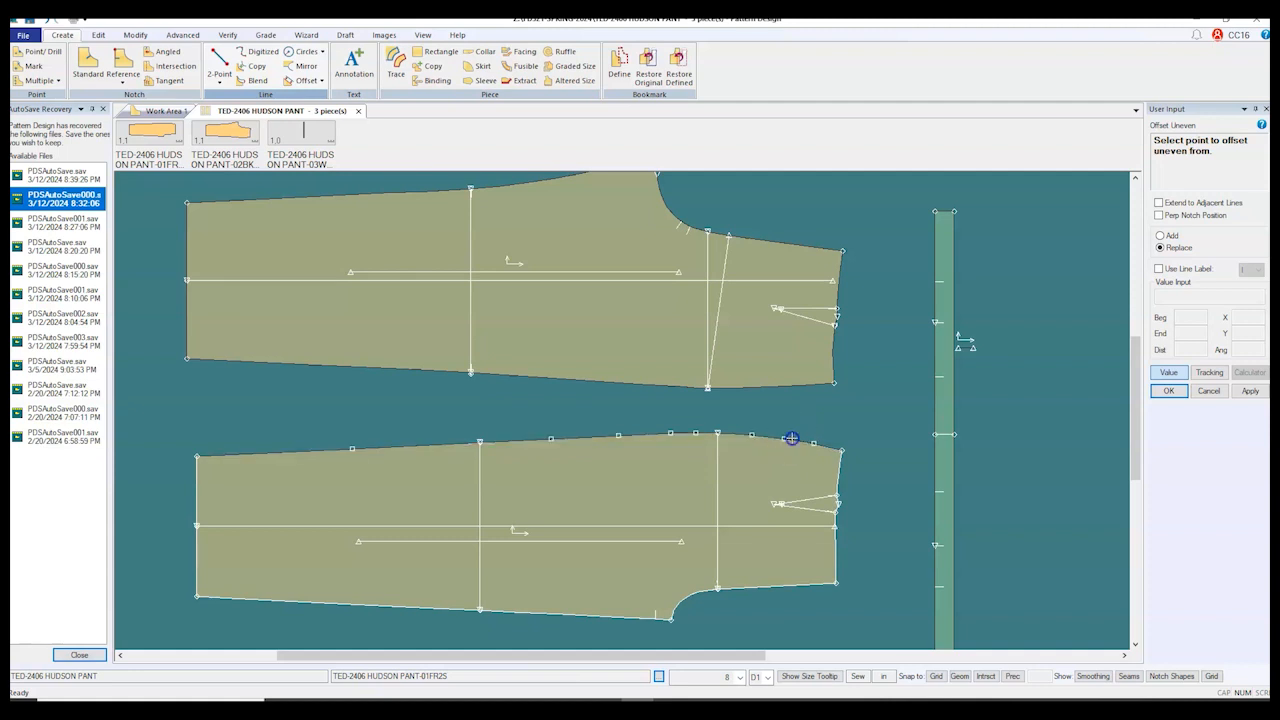
pyautogui.click(844, 453)
pyautogui.write('-.2')
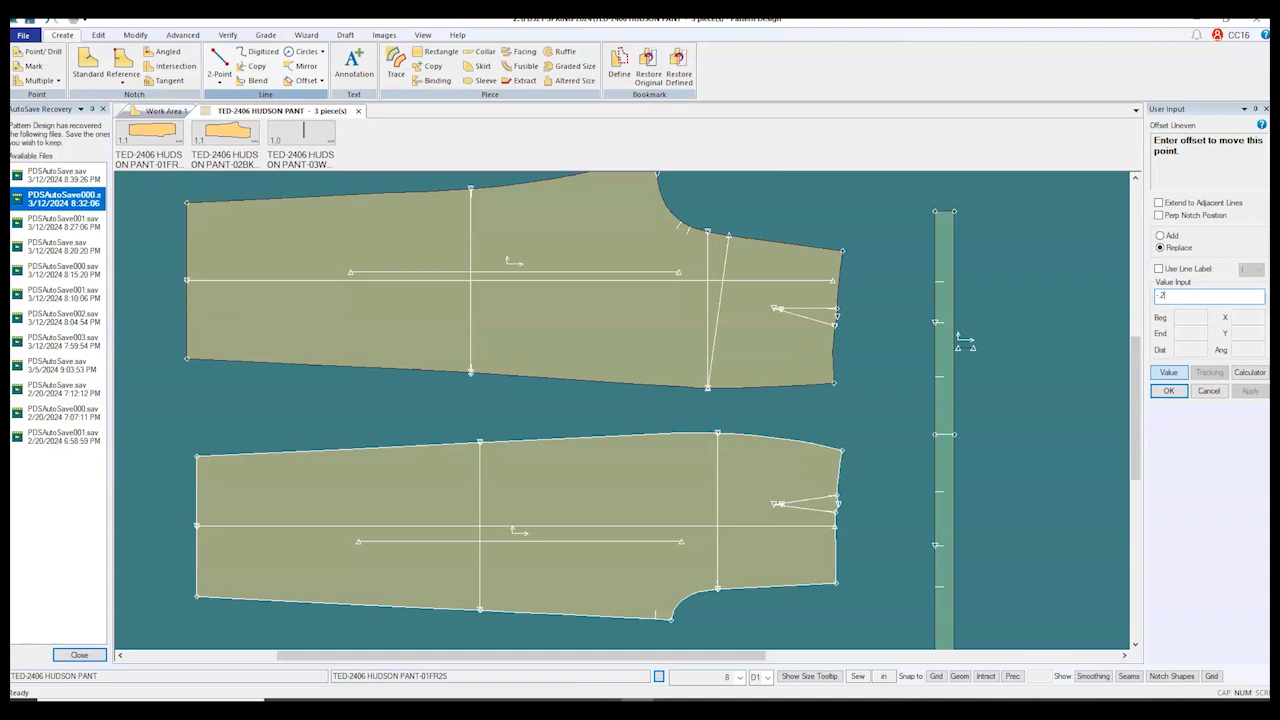
pyautogui.press('Return')
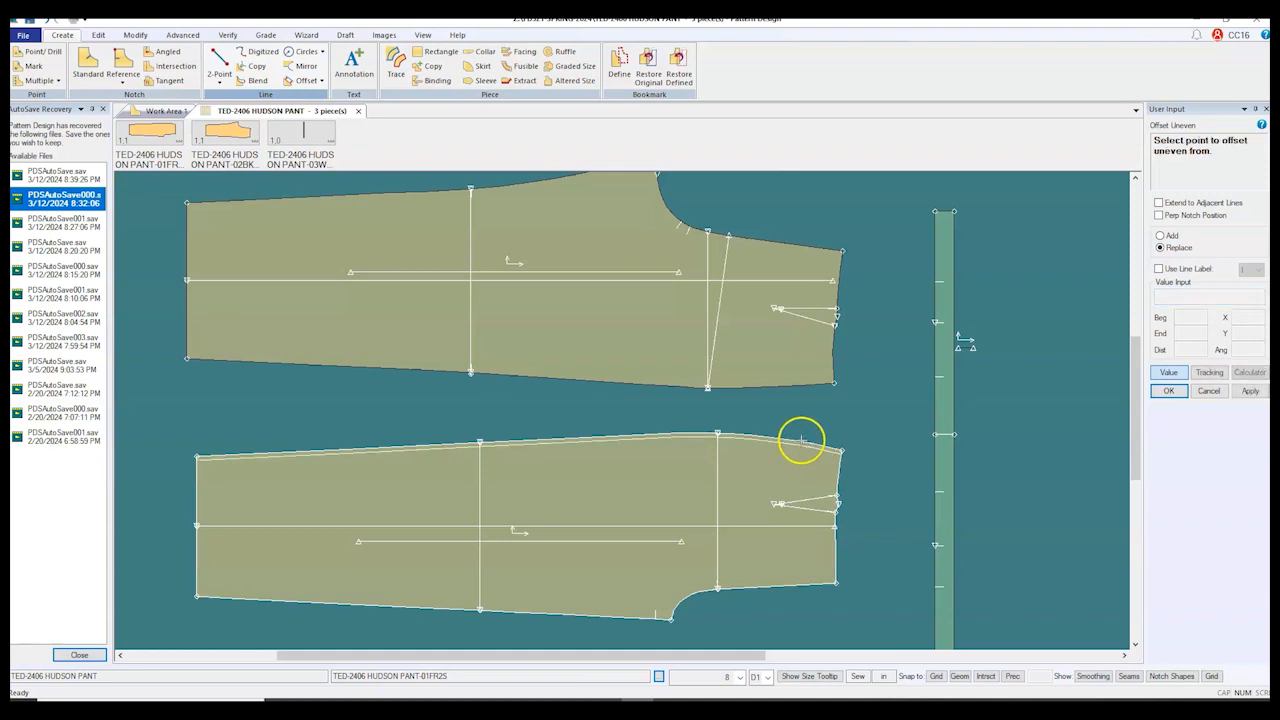
# - Offset the front outseam by -0.25 in at the hip point and -1/8 in at the intermediate point between hip and knee
pyautogui.click(718, 434)
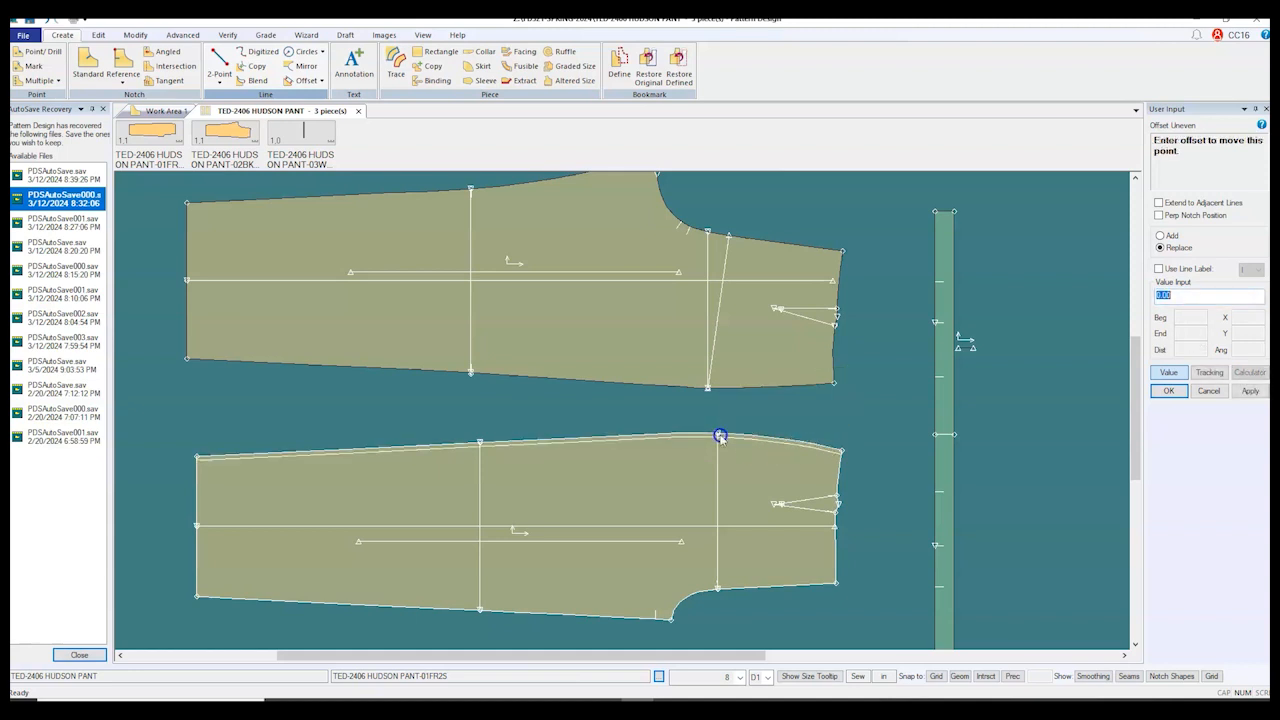
pyautogui.write('-0')
pyautogui.write('.2')
pyautogui.press('Return')
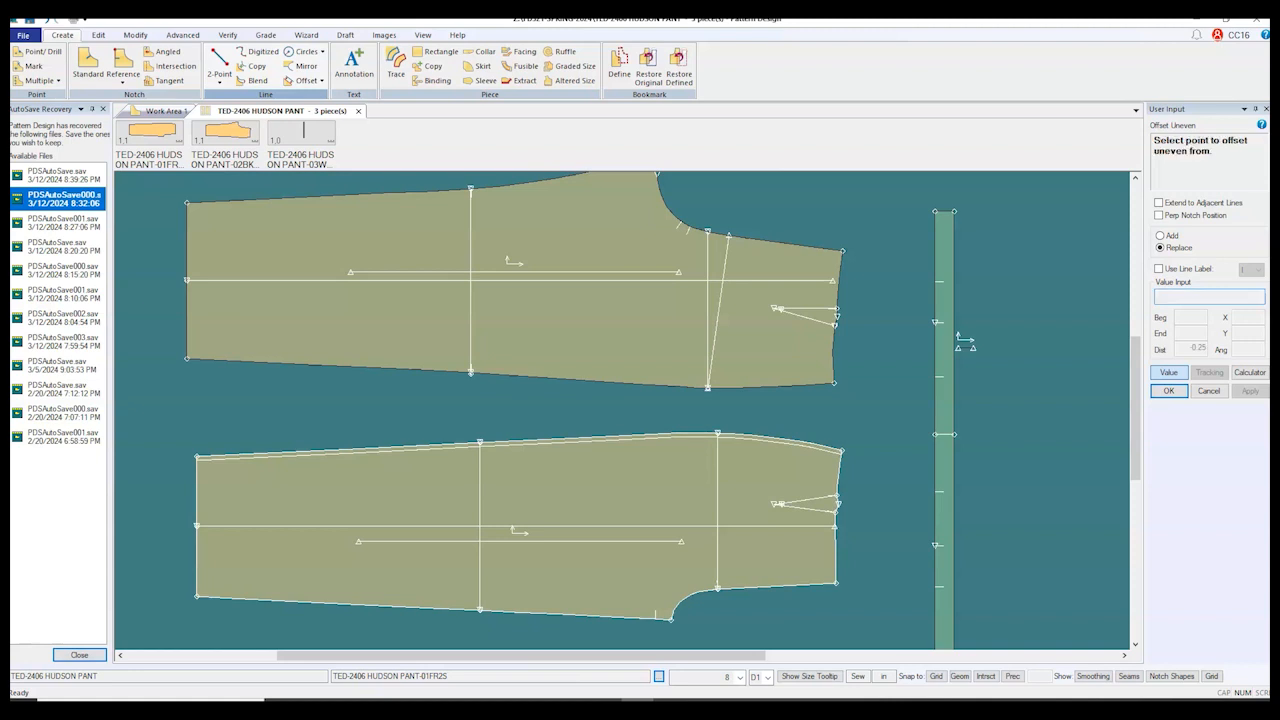
pyautogui.click(684, 427)
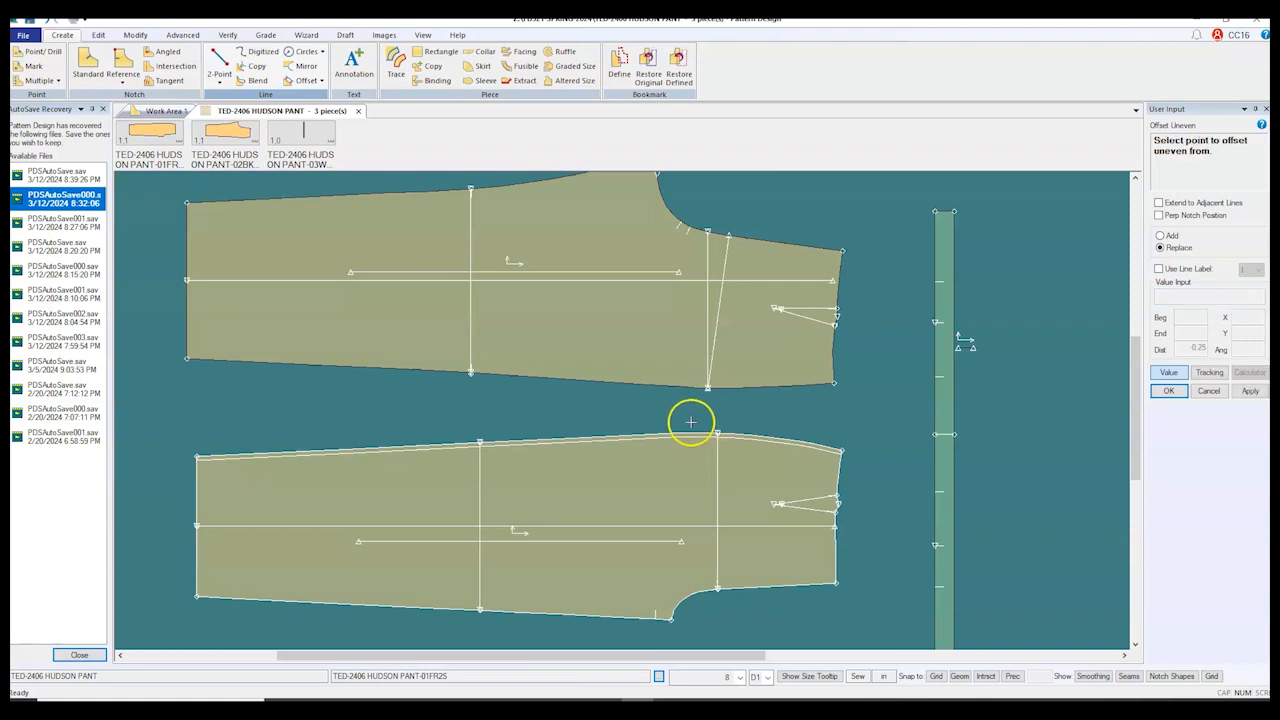
pyautogui.click(617, 440)
pyautogui.write('-1/8')
pyautogui.press('Return')
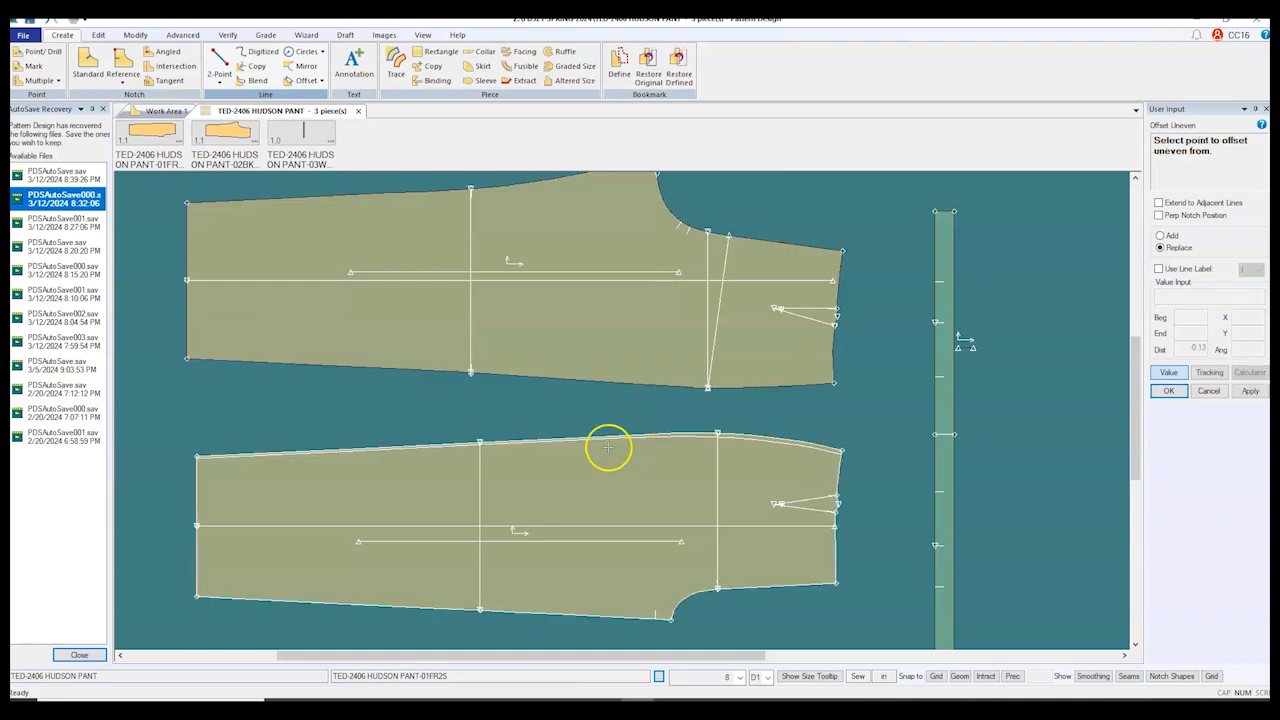
# - Offset the front outseam by -3/16 in at the knee point and -0.25 in at the hem point, and apply the replacement line
pyautogui.click(480, 440)
pyautogui.write('-3')
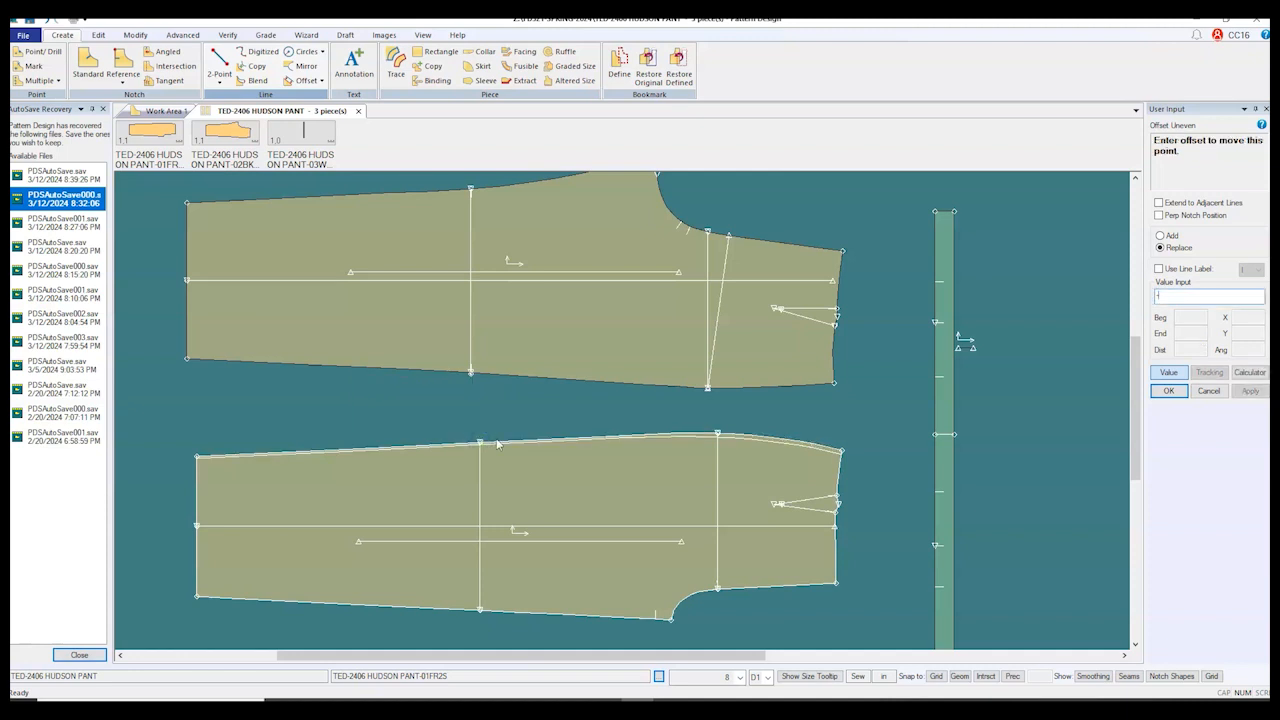
pyautogui.write('/16')
pyautogui.press('Return')
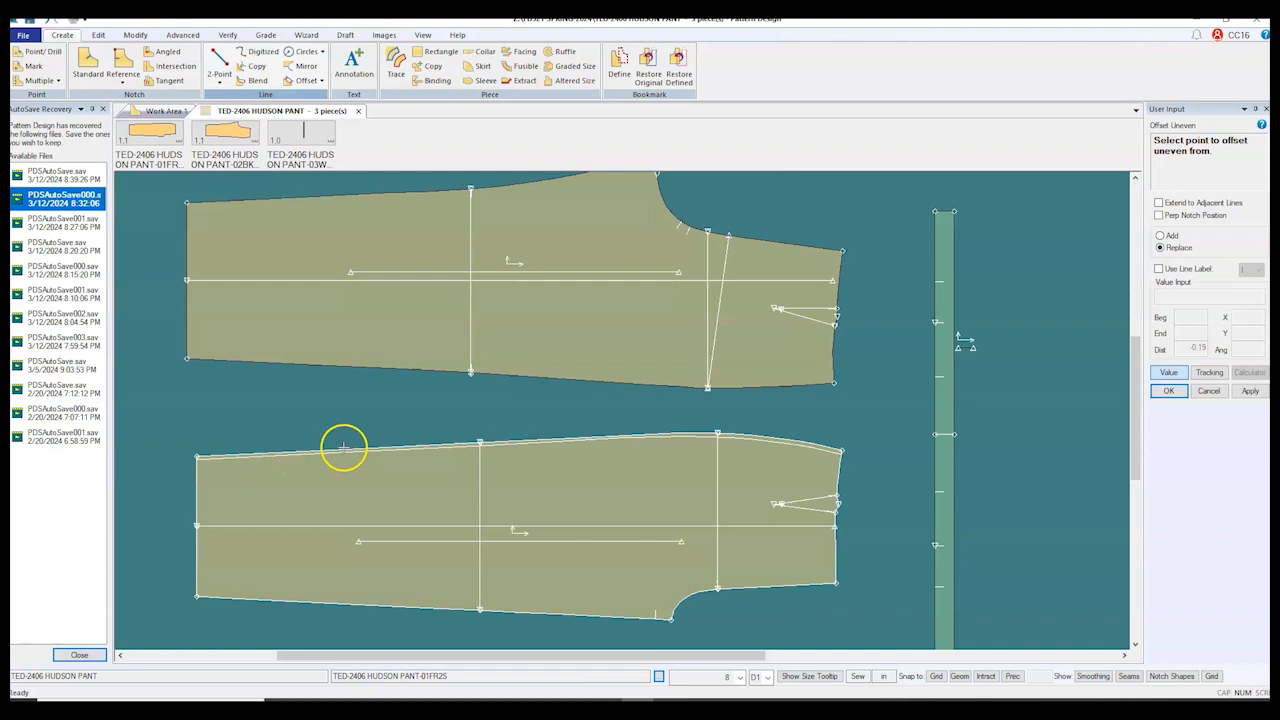
pyautogui.click(197, 453)
pyautogui.write('-')
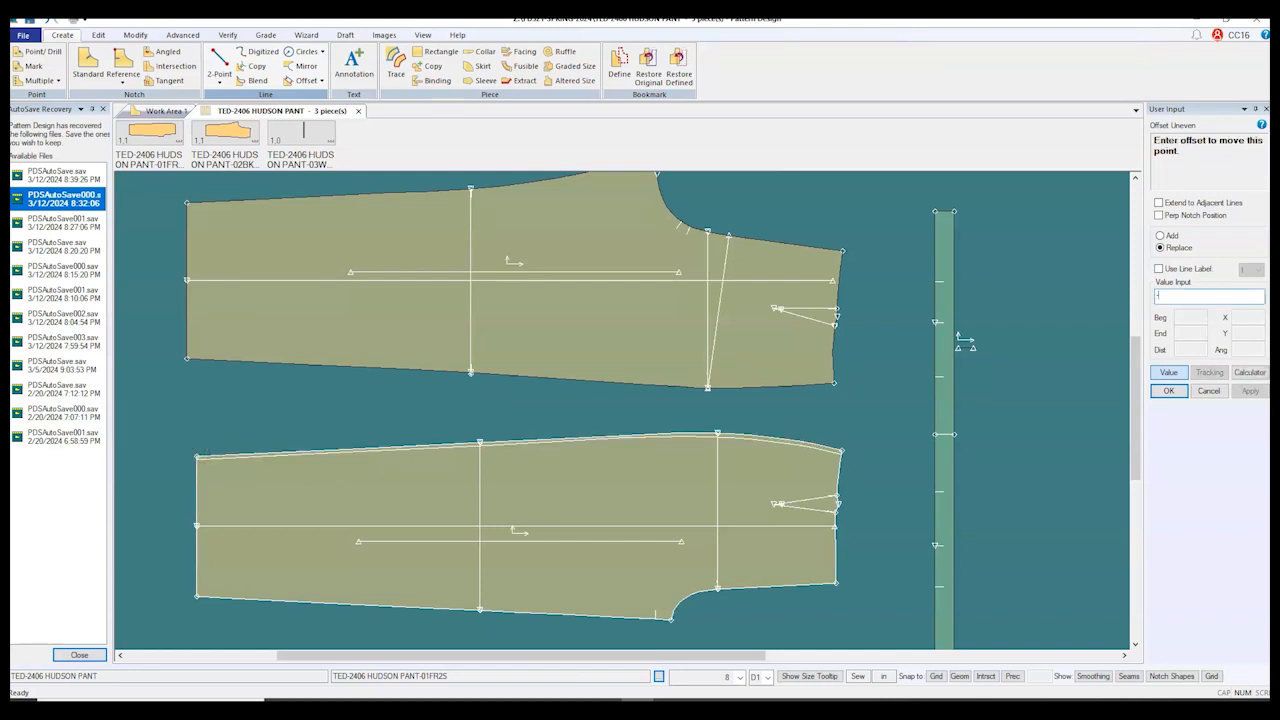
pyautogui.write('0.25')
pyautogui.press('Return')
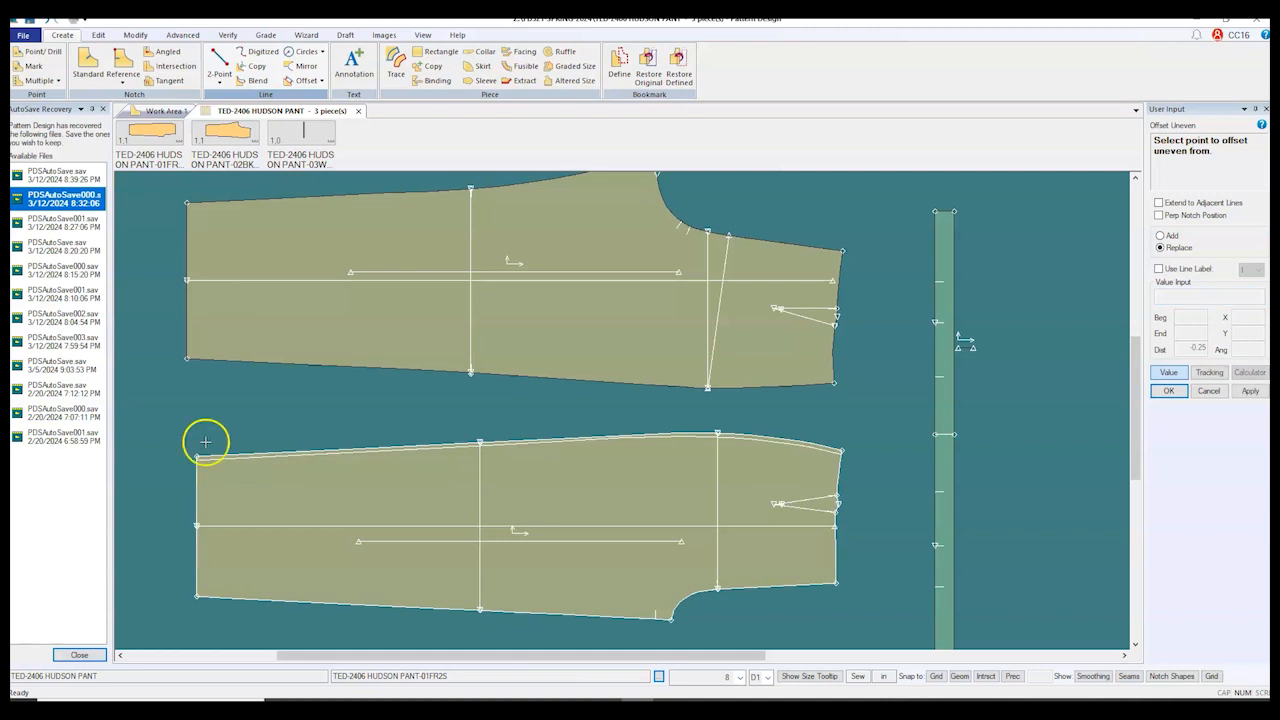
pyautogui.click(294, 406)
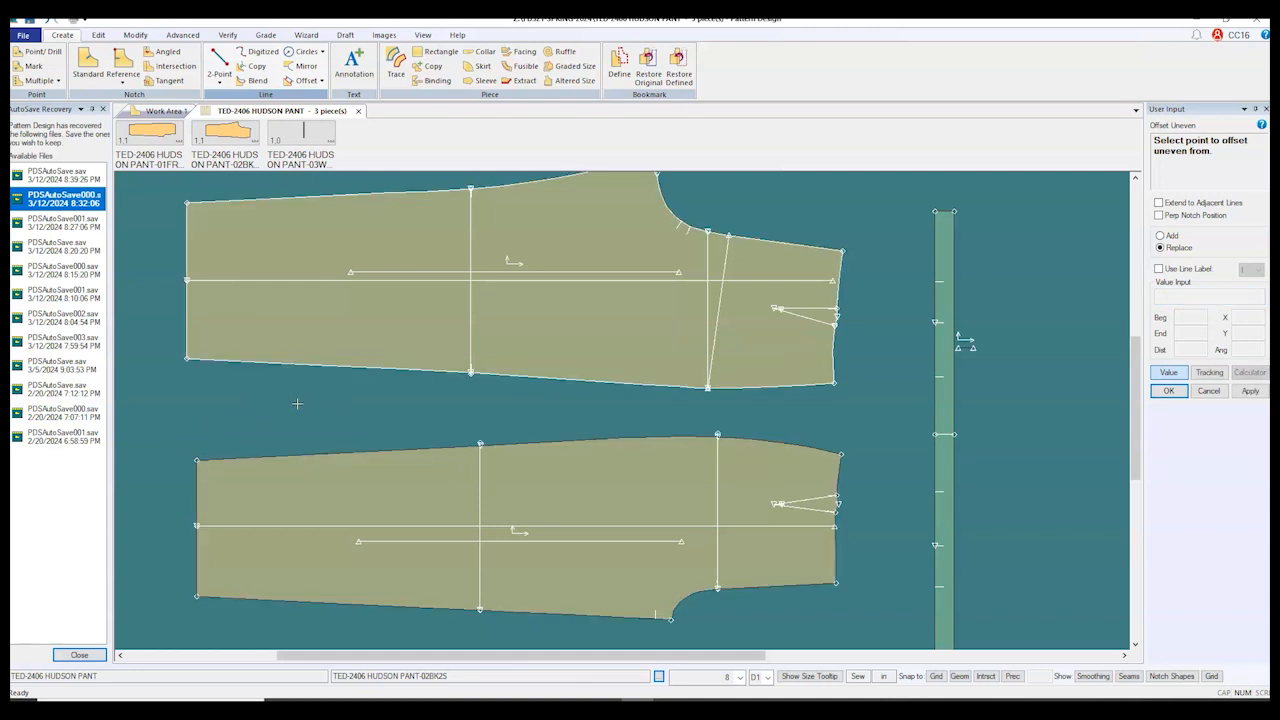
# - Start an uneven replacement offset of the front pant's inseam, moving the crotch point inward by 0.125 in
pyautogui.scroll(1, 403, 606)
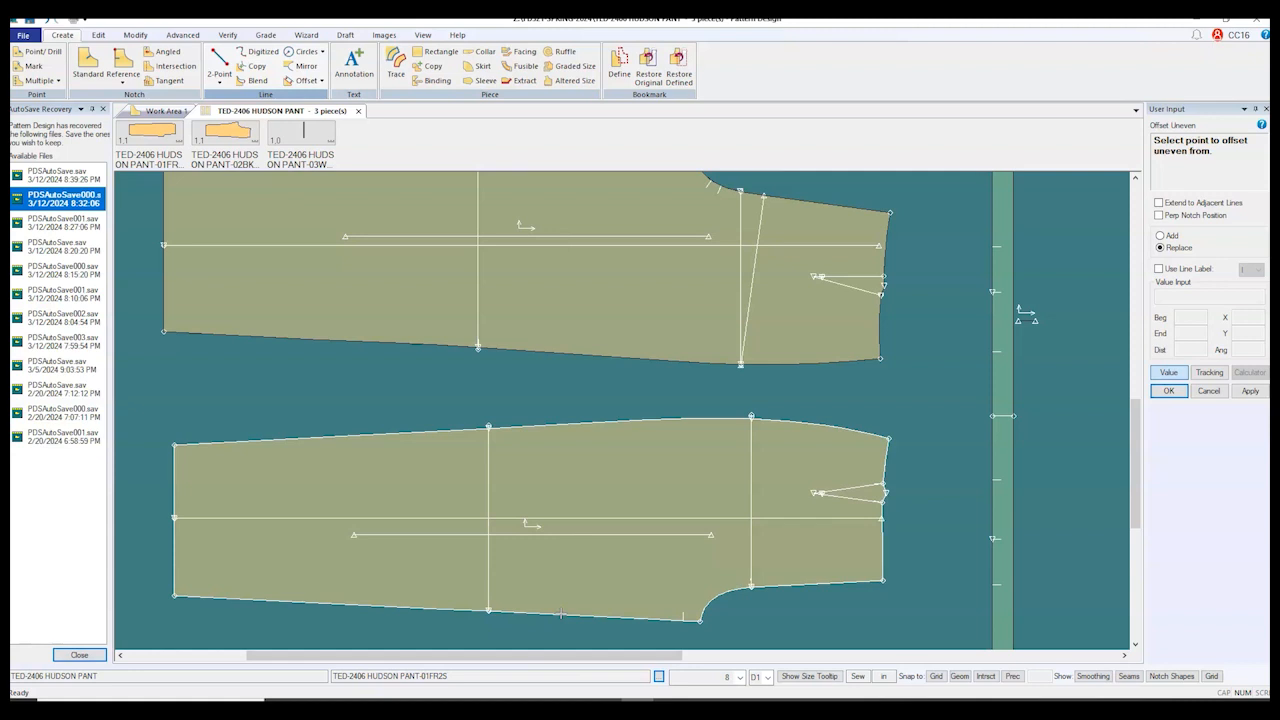
pyautogui.click(588, 614)
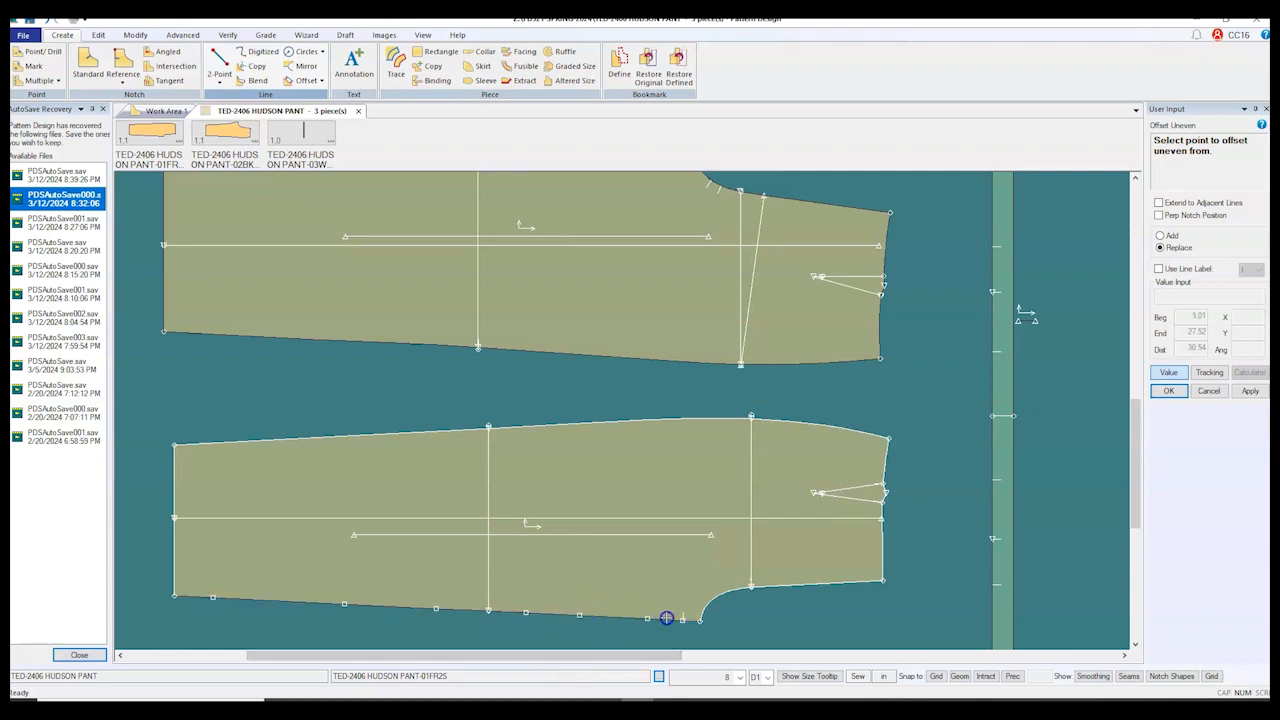
pyautogui.click(698, 622)
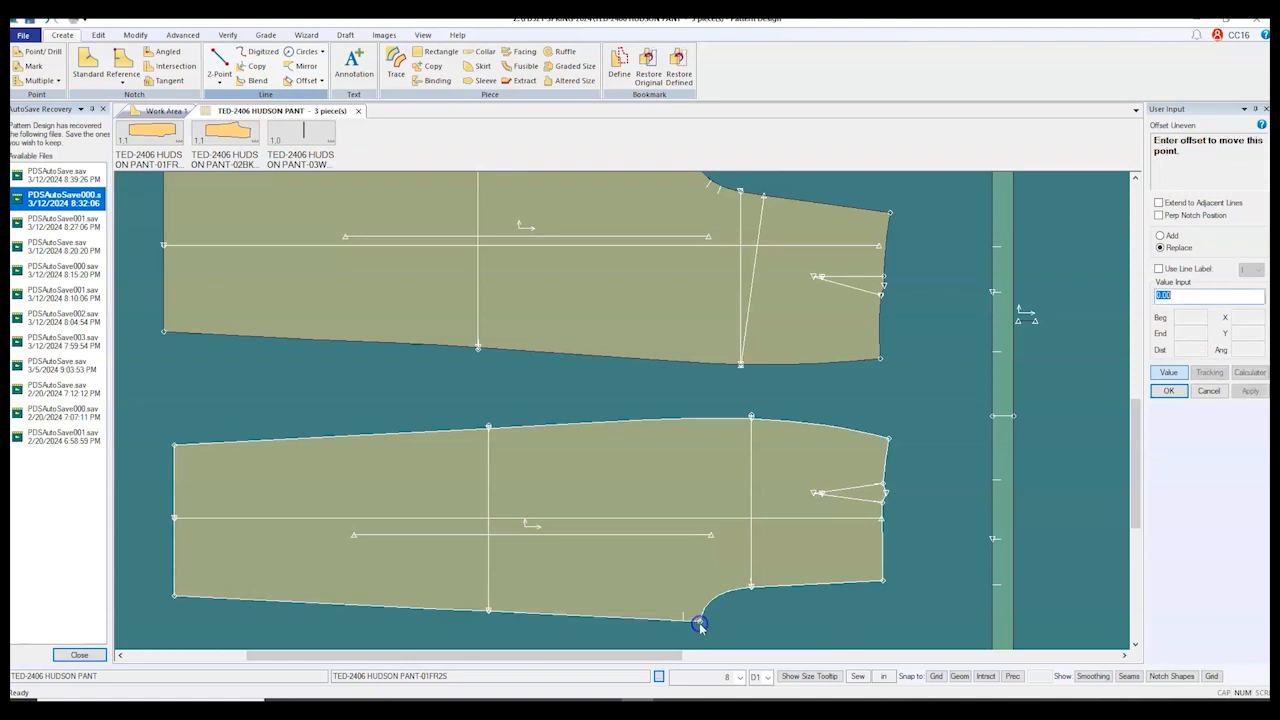
pyautogui.write('.125')
pyautogui.press('Return')
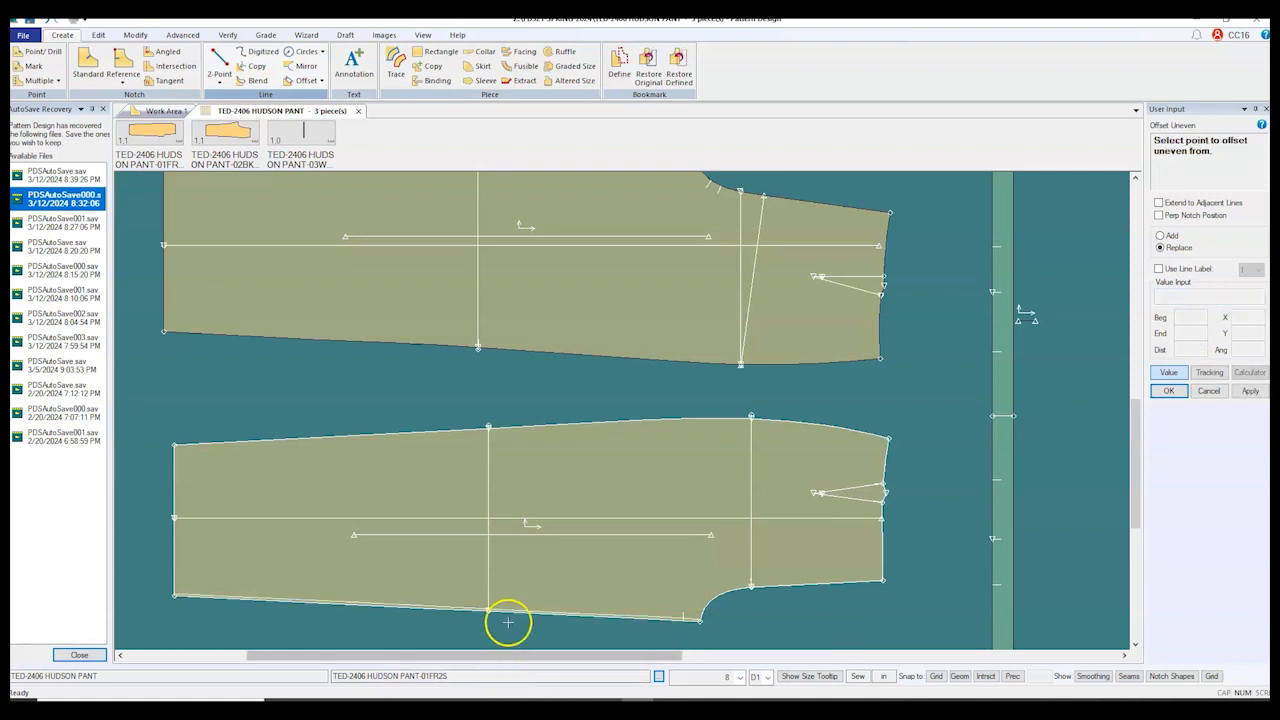
# - Offset the front inseam by -3/16 in at the knee point and -0.25 in at the hem point, and apply the replacement line
pyautogui.click(489, 610)
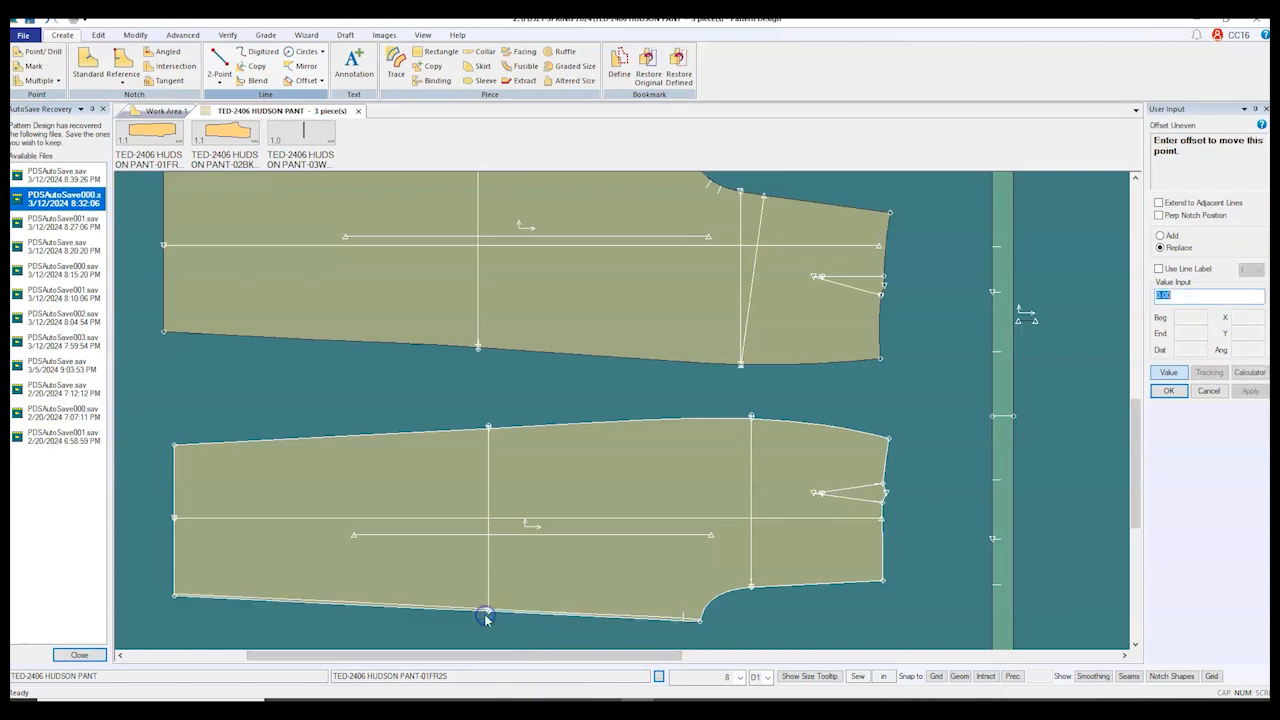
pyautogui.write('-3/16')
pyautogui.press('Return')
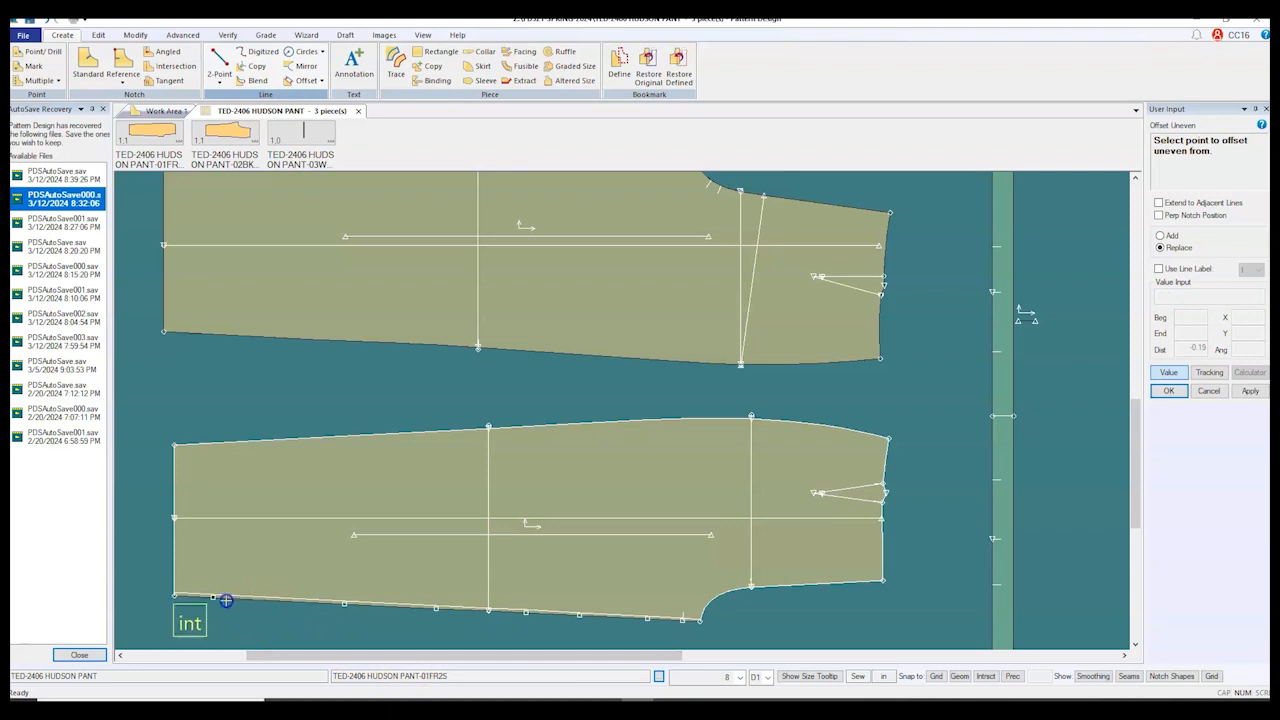
pyautogui.click(176, 598)
pyautogui.write('-25')
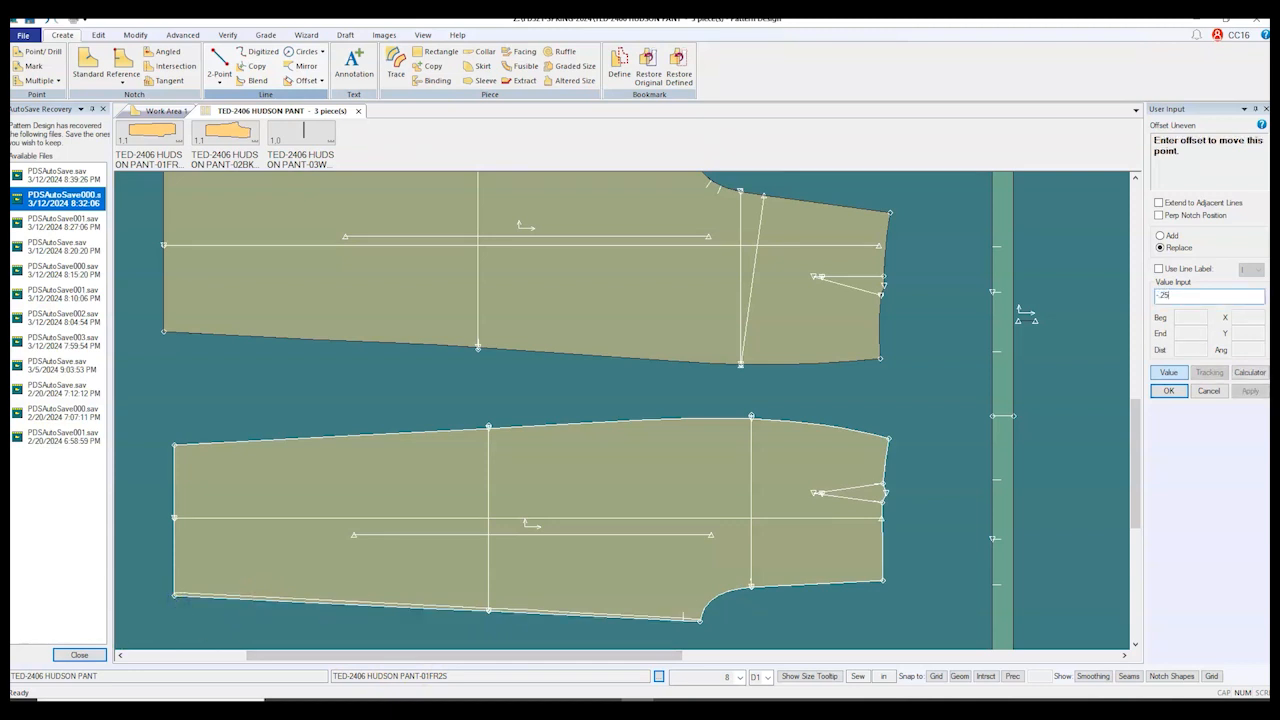
pyautogui.press('Return')
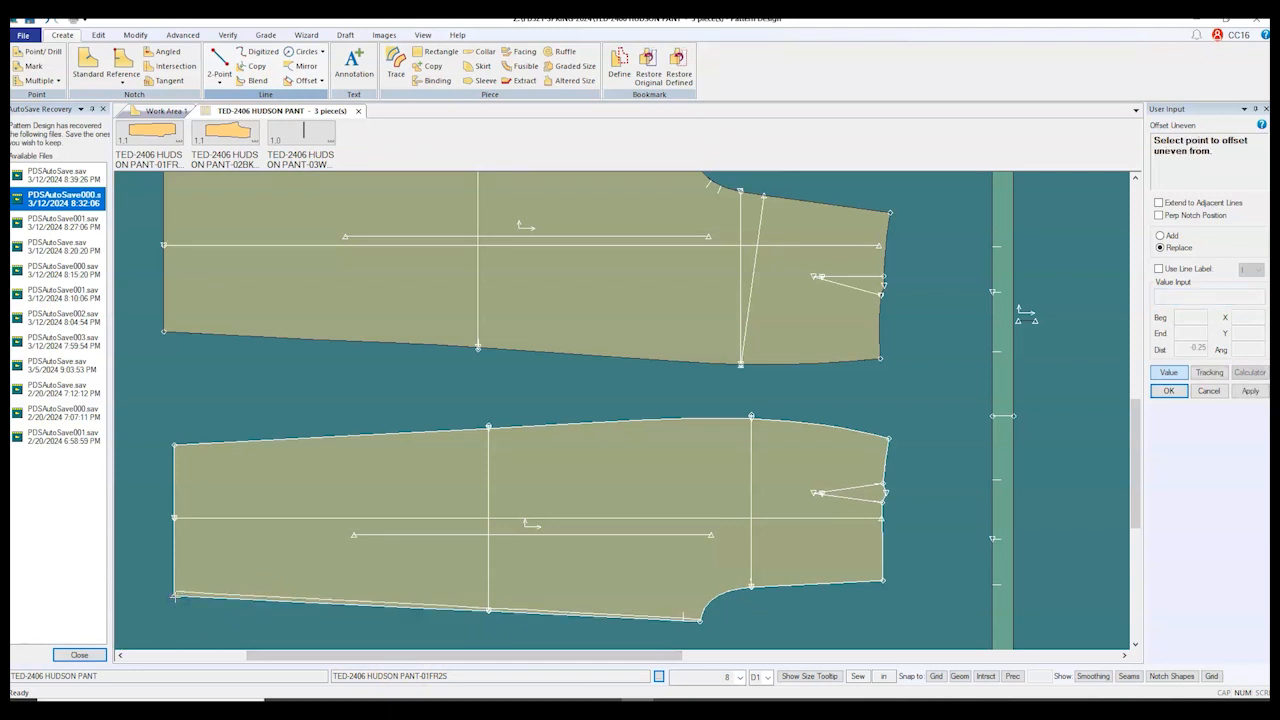
pyautogui.rightClick(251, 428)
pyautogui.click(253, 422)
pyautogui.rightClick(282, 392)
pyautogui.click(281, 391)
pyautogui.click(380, 486)
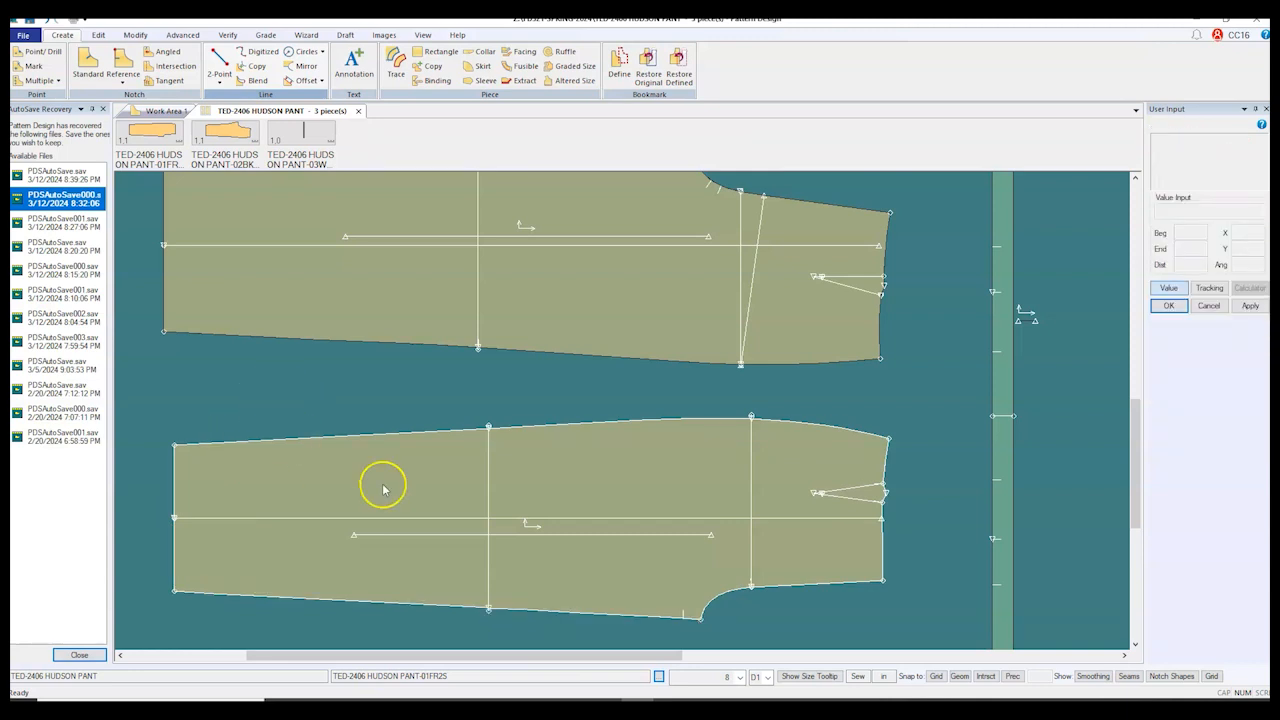
# - Show the front pant piece's defined bookmark to compare the slimmed outseam and inseam with the earlier outline
pyautogui.click(423, 36)
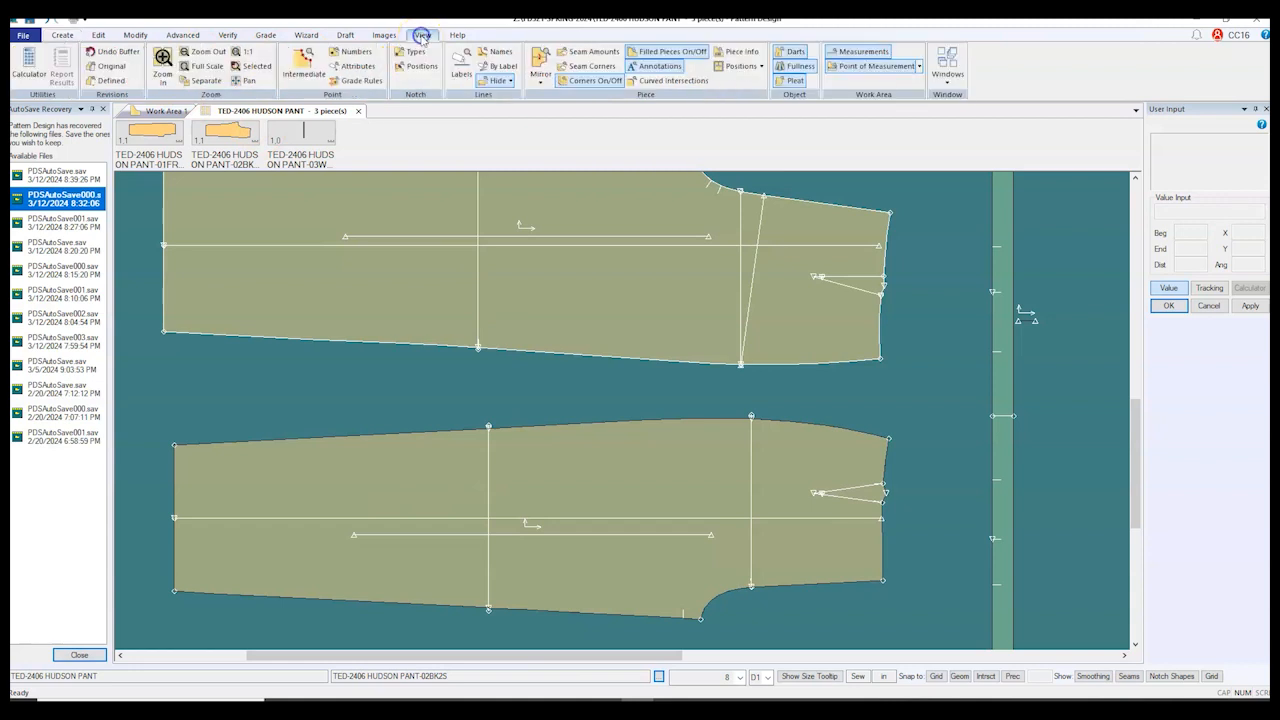
pyautogui.click(108, 80)
pyautogui.click(626, 462)
pyautogui.rightClick(630, 473)
pyautogui.click(622, 477)
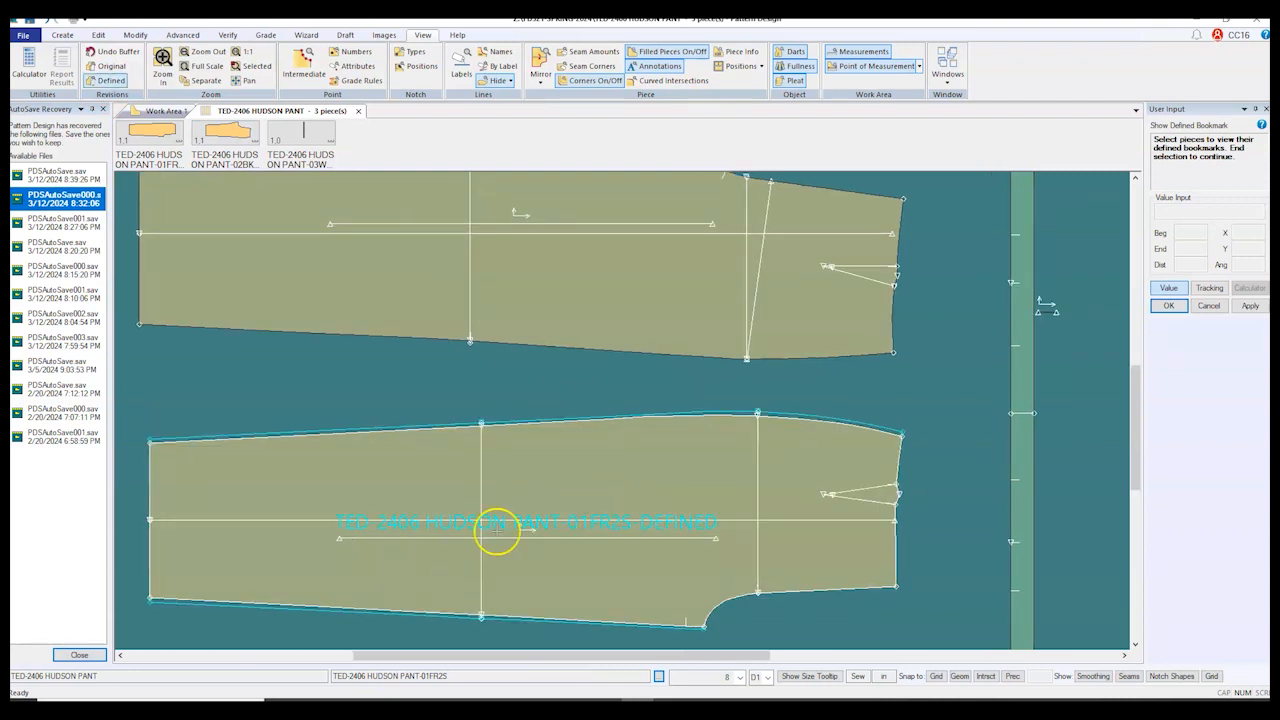
pyautogui.rightClick(341, 504)
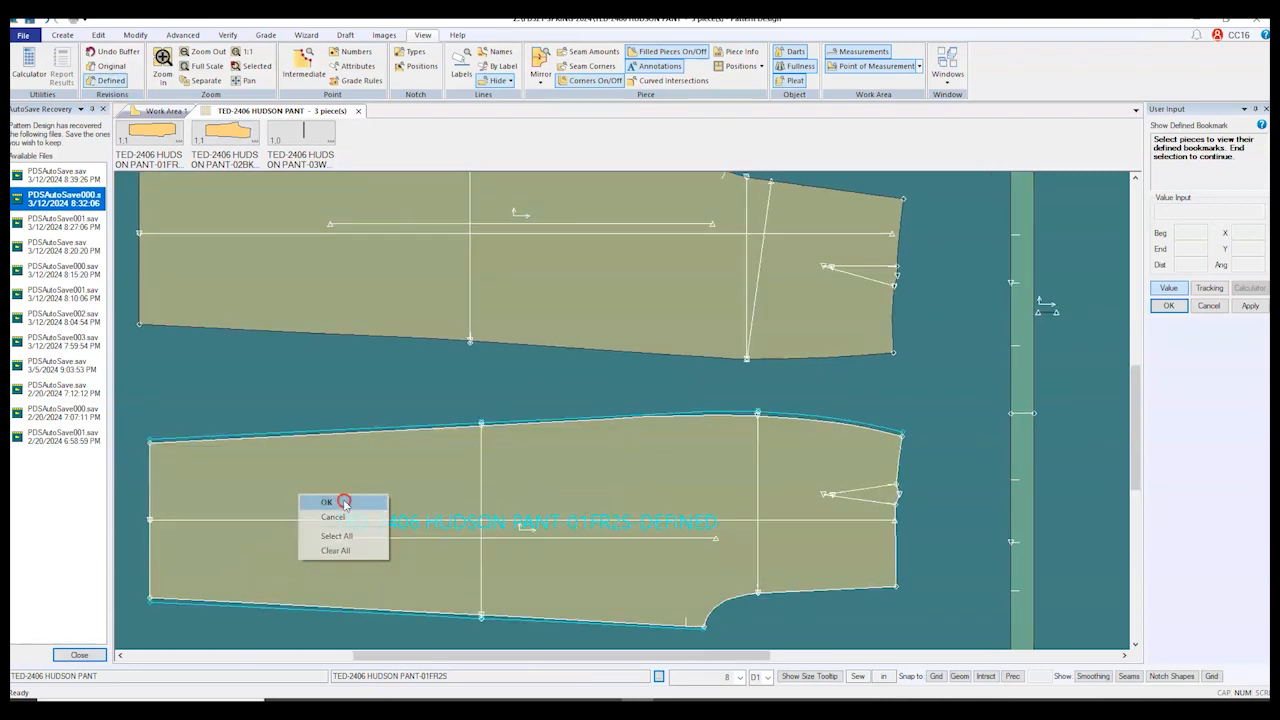
pyautogui.click(343, 504)
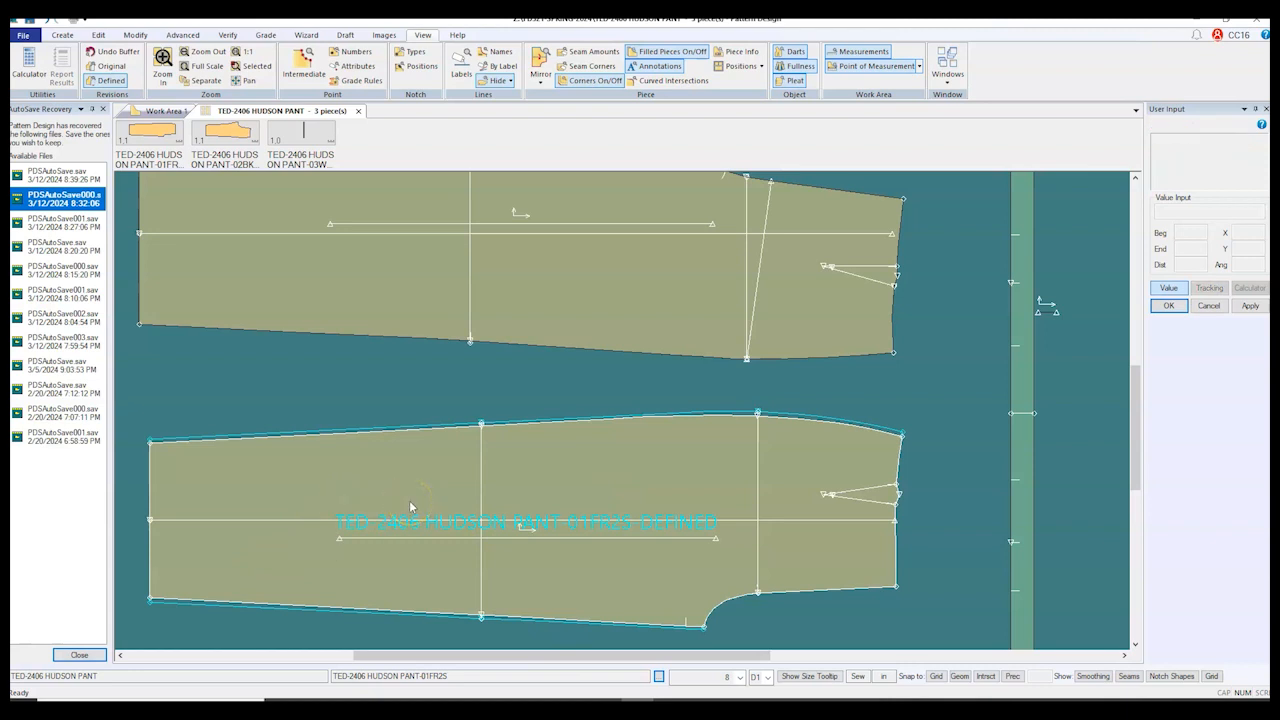
pyautogui.click(476, 508)
pyautogui.click(476, 490)
# - Try measuring the front waist between the side seam and the dart notch, and toggle the work area measurement display
pyautogui.click(307, 36)
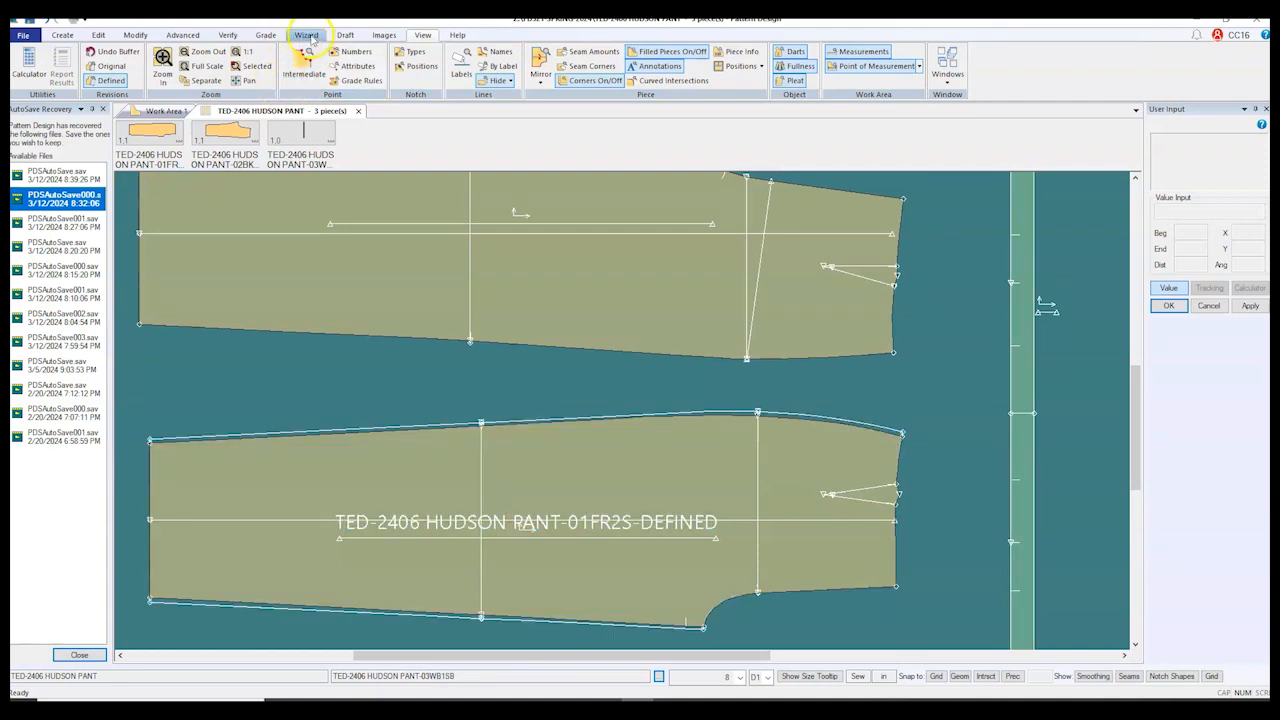
pyautogui.click(228, 35)
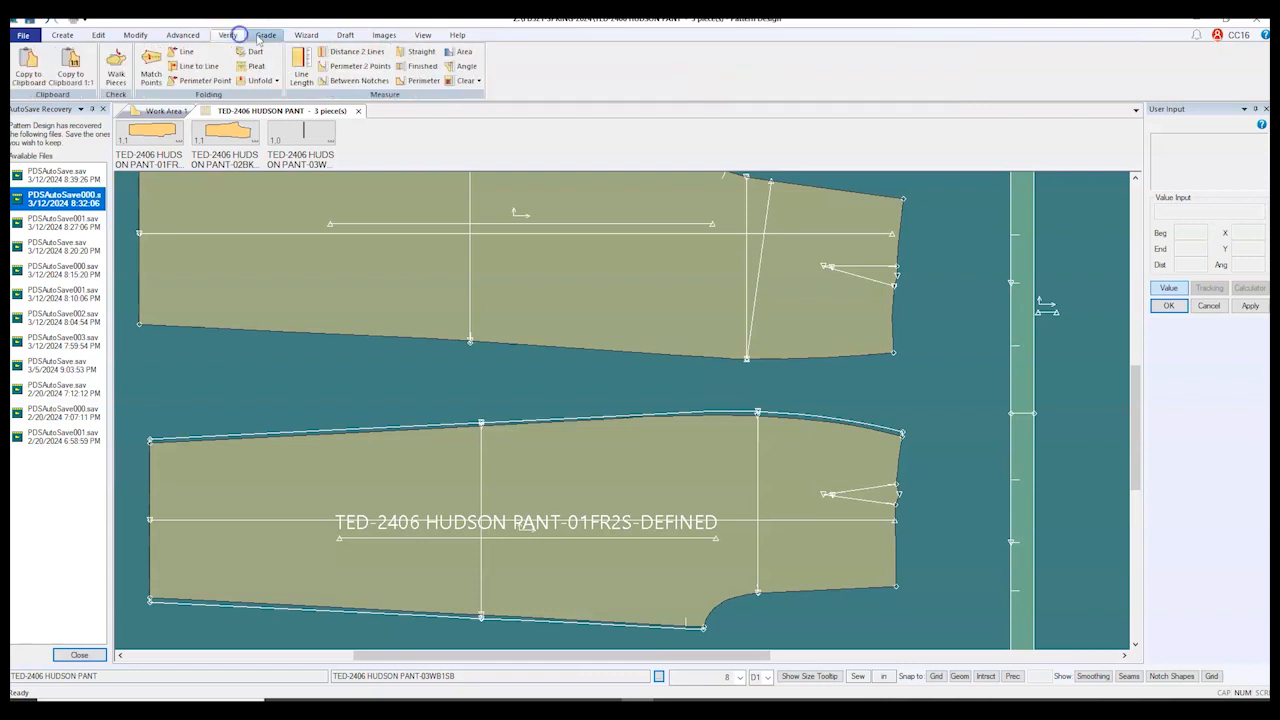
pyautogui.click(361, 87)
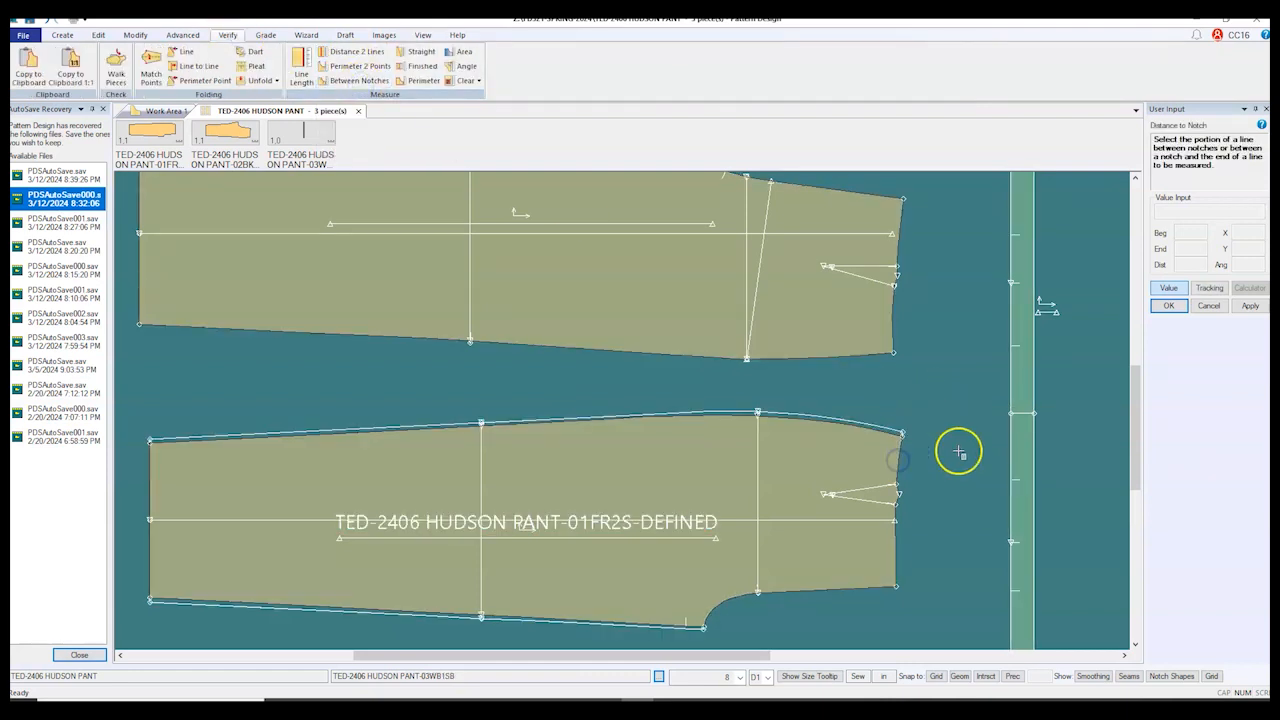
pyautogui.click(424, 36)
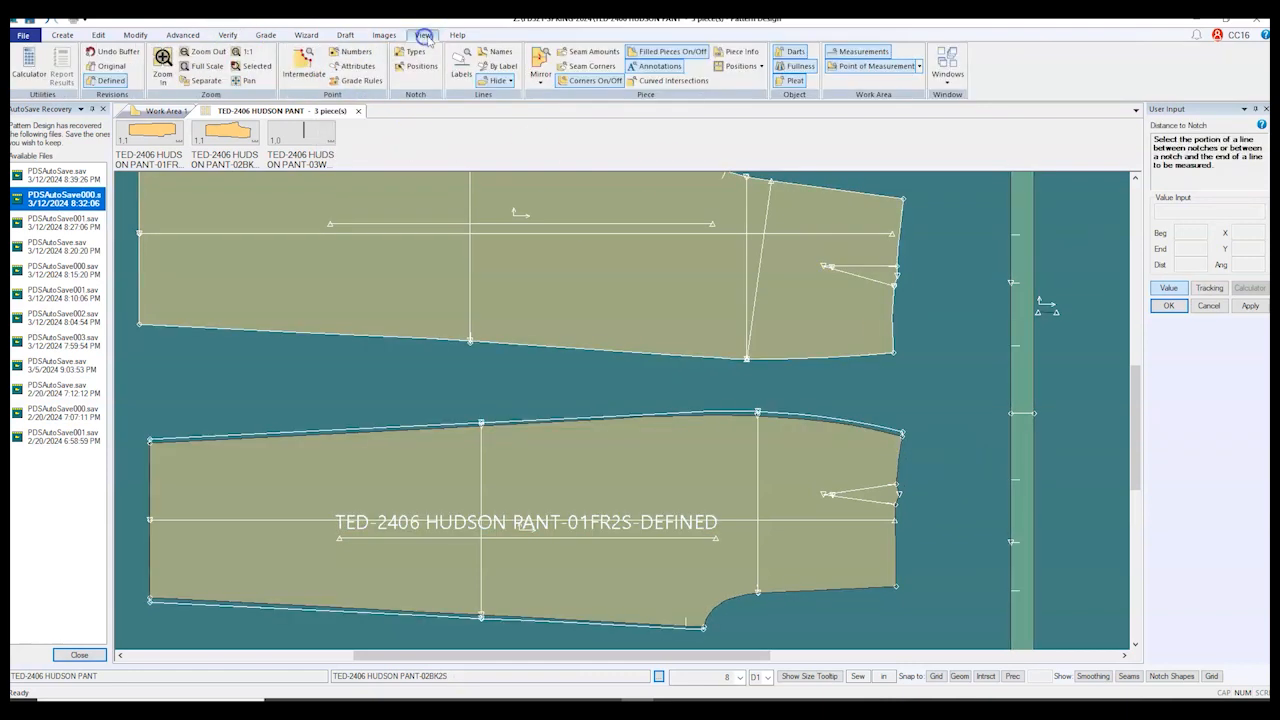
pyautogui.click(845, 52)
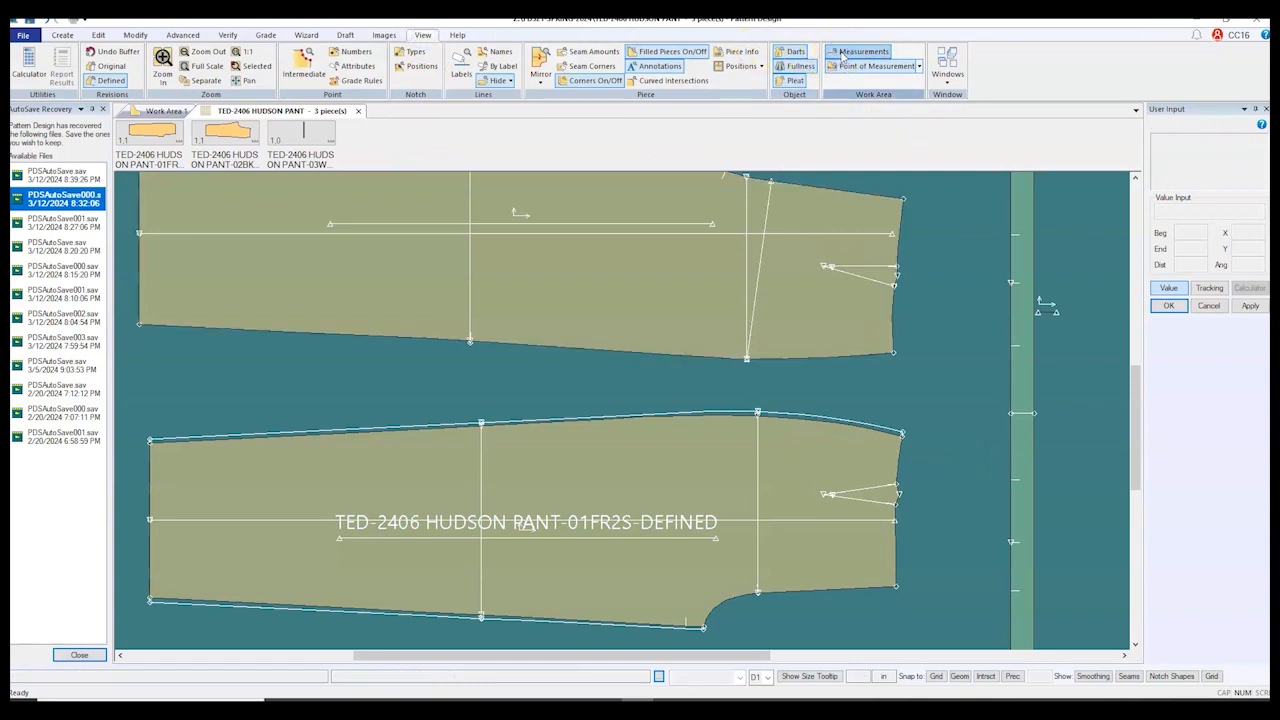
# - Measure the front waist between the side seam and the nearest dart notch, and show all measurements in the work area
pyautogui.click(228, 35)
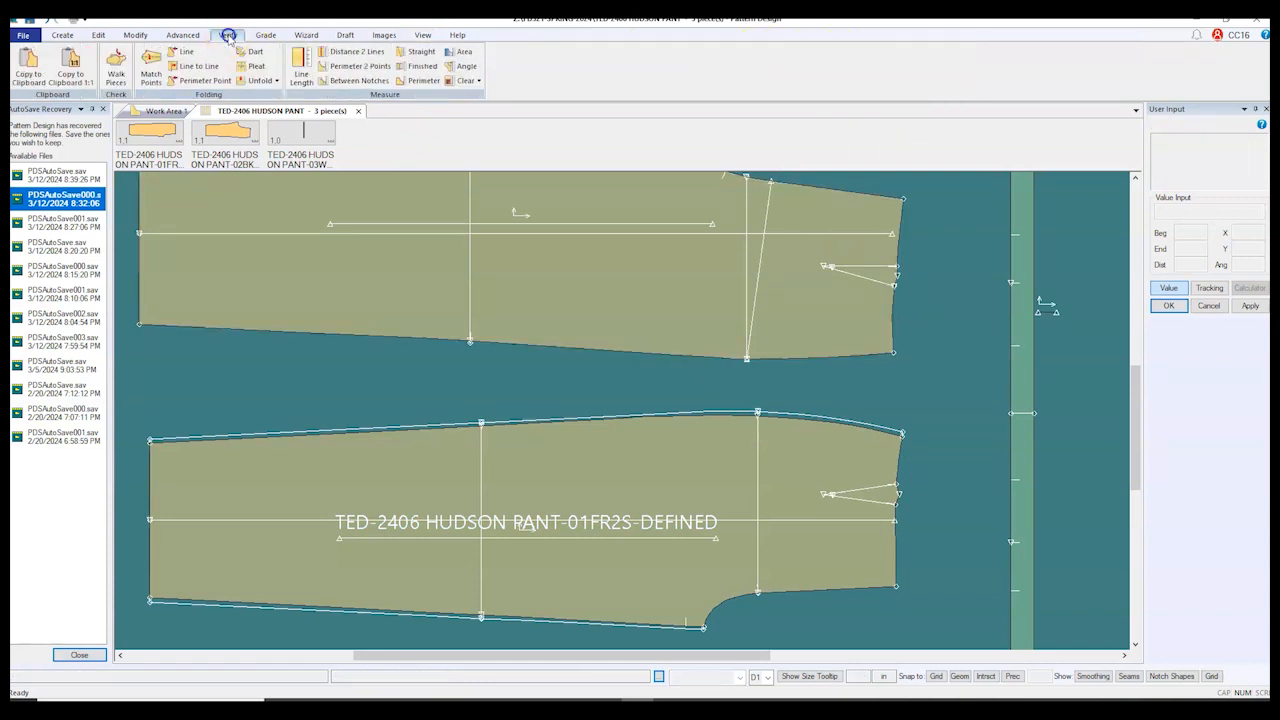
pyautogui.click(359, 80)
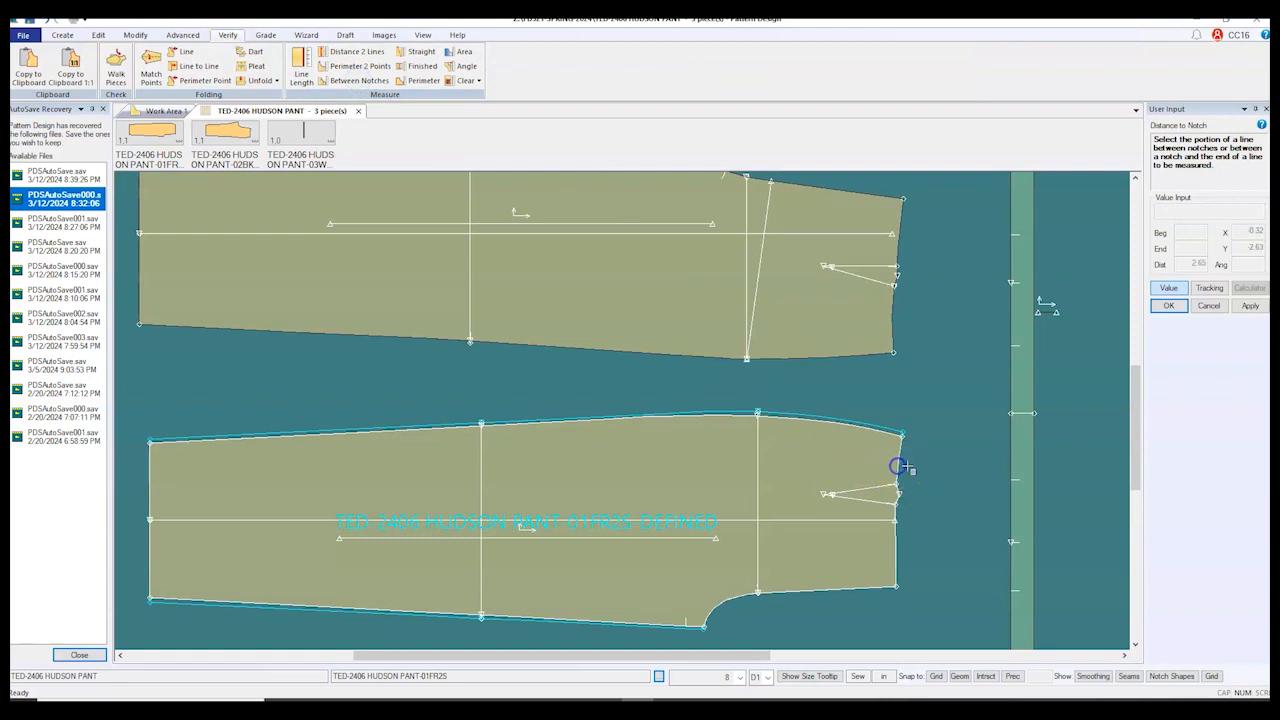
pyautogui.rightClick(935, 457)
pyautogui.click(941, 458)
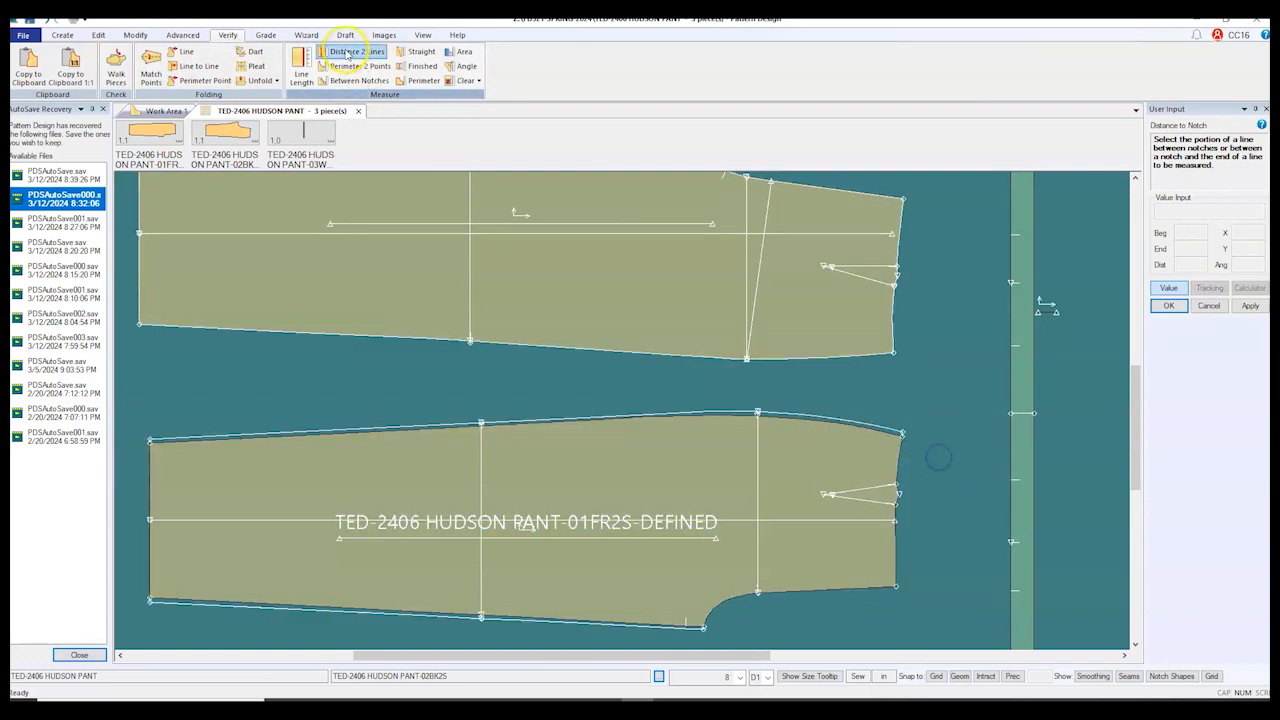
pyautogui.click(422, 35)
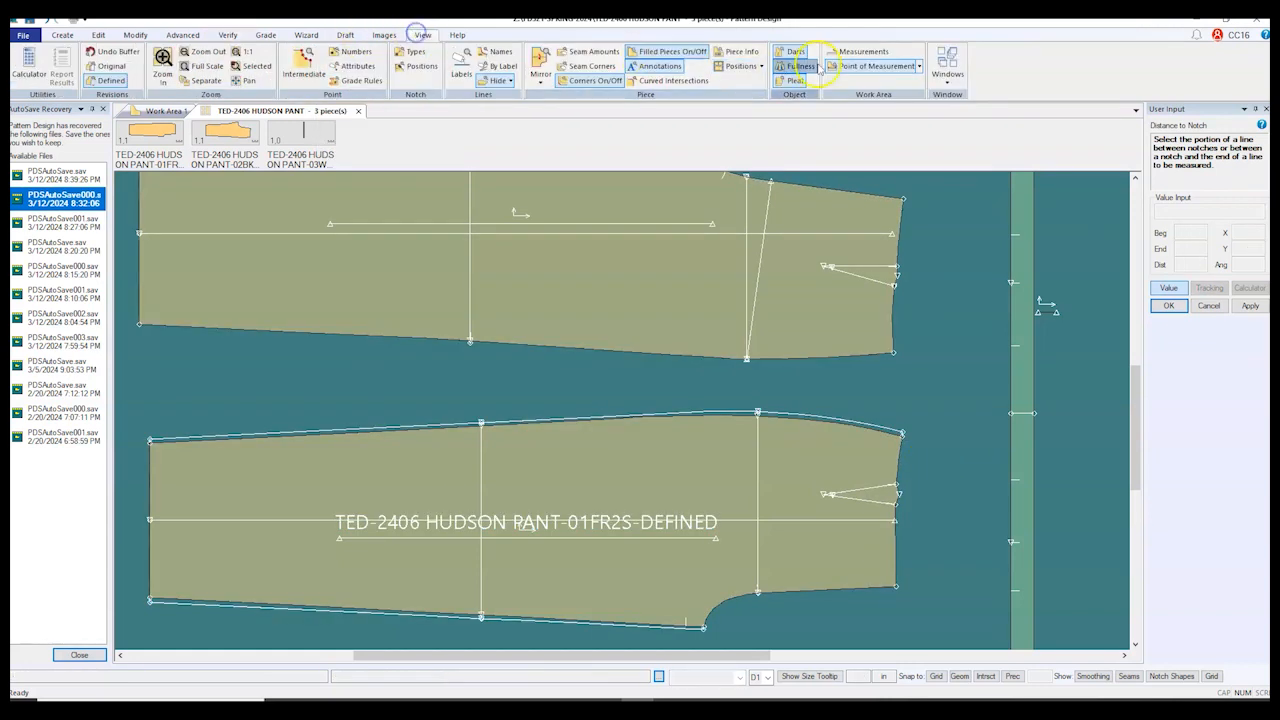
pyautogui.click(860, 51)
pyautogui.click(897, 482)
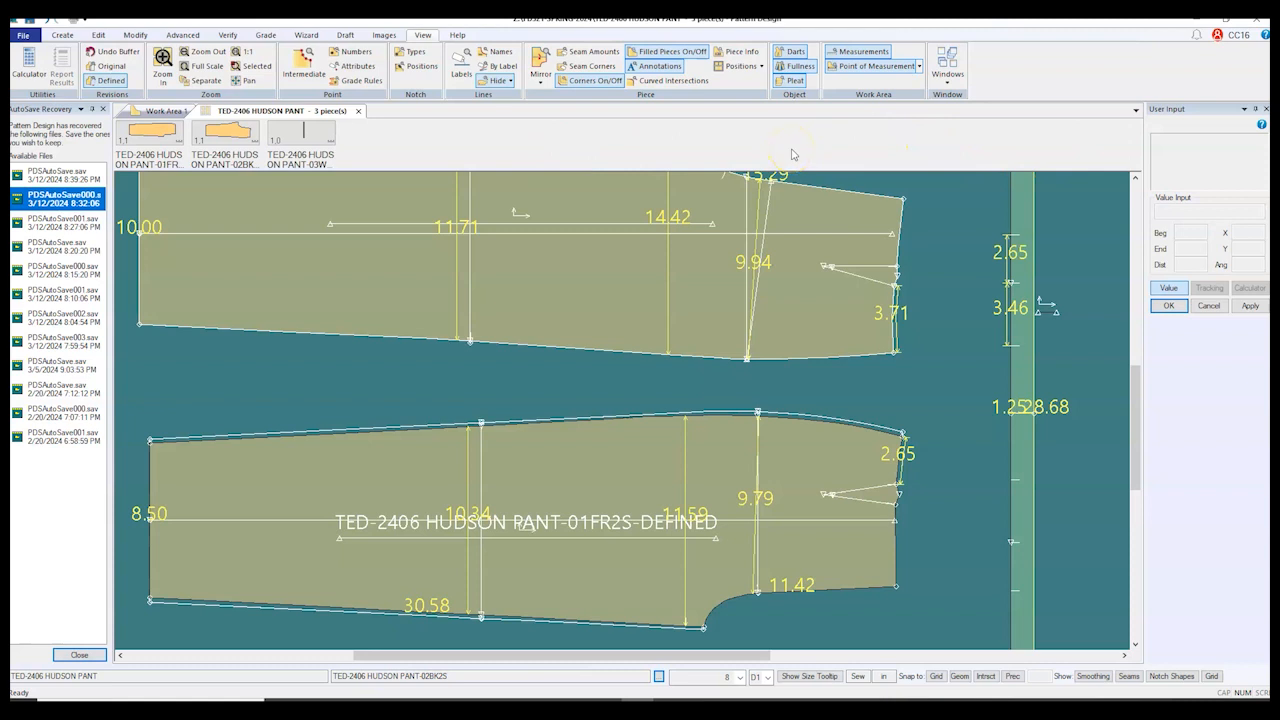
pyautogui.click(750, 138)
pyautogui.click(752, 140)
pyautogui.click(735, 148)
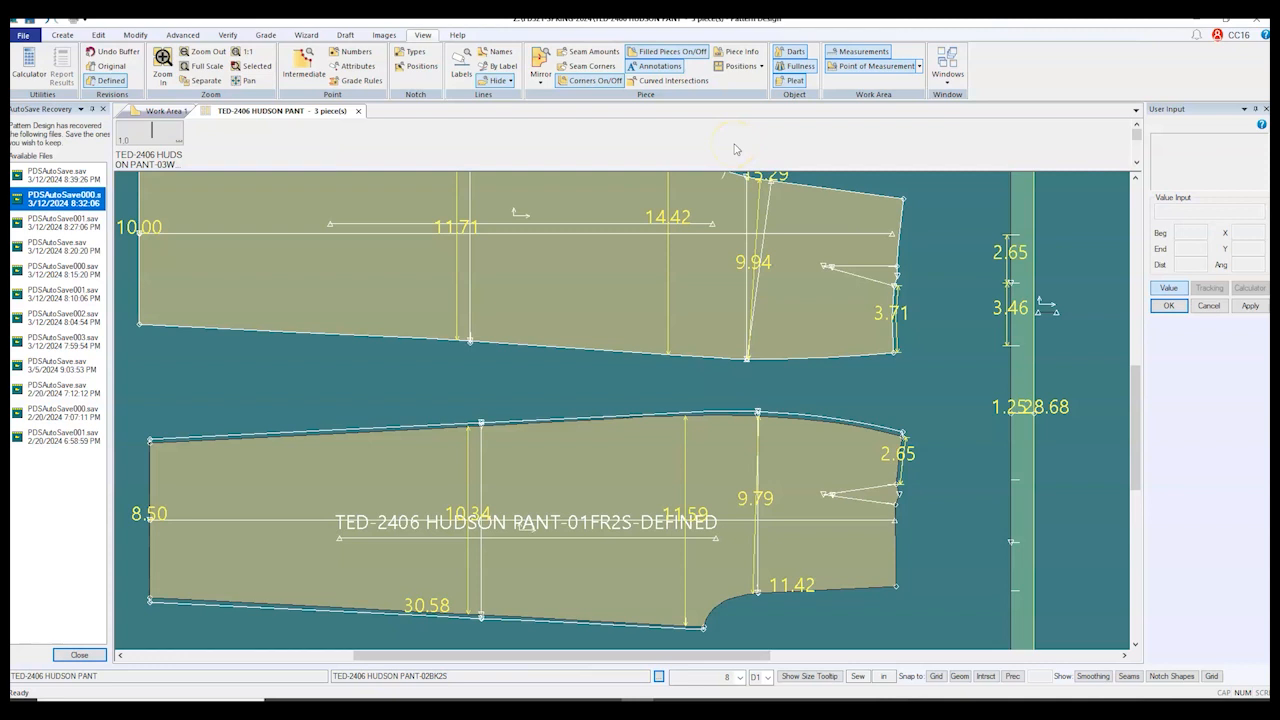